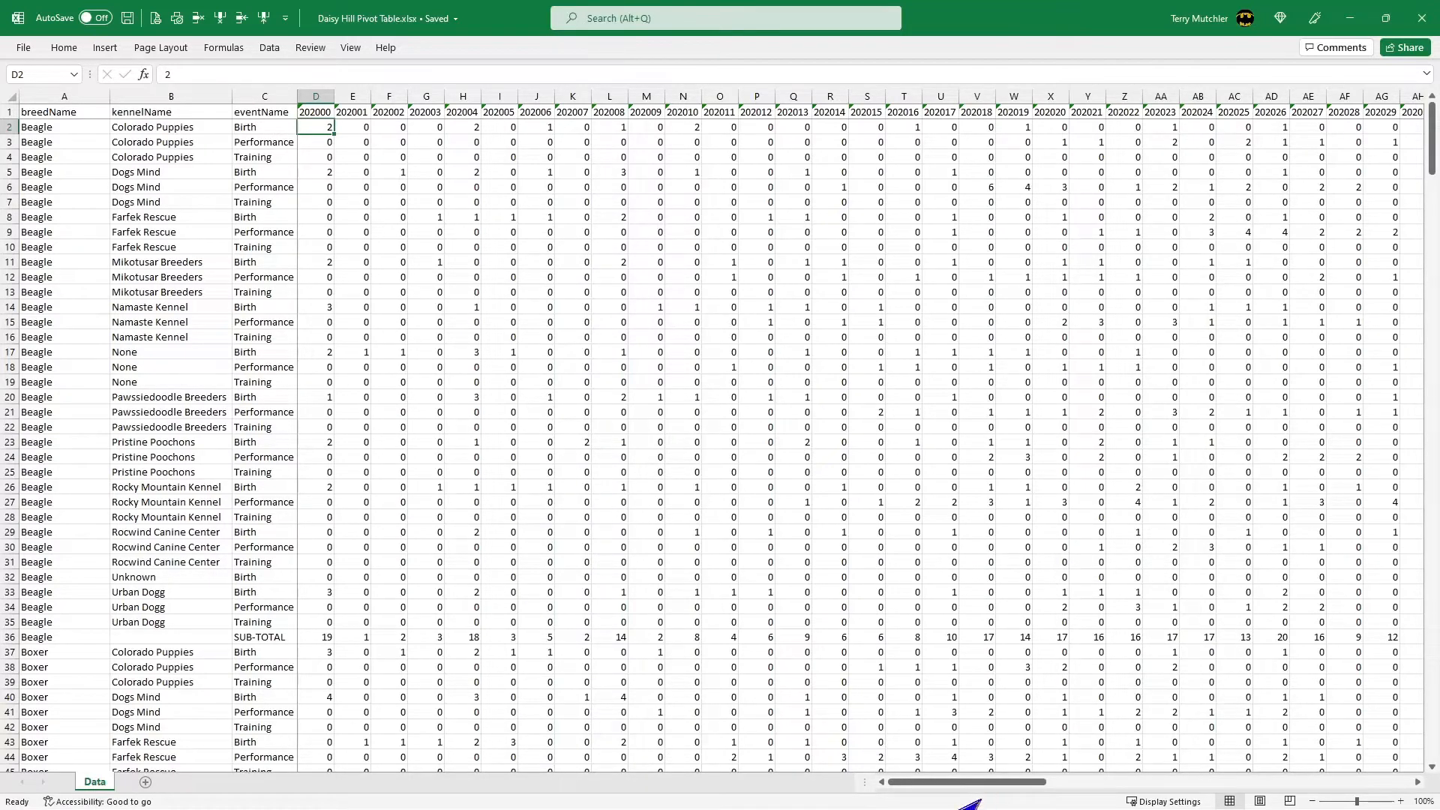
Examine the pivoted workbook's Beagle SUB-TOTAL row and the TOTAL row at the end of the data, then close the workbook.
{"action": "left_click_drag", "start_coordinate": [975, 794], "coordinate": [719, 793]}
{"action": "left_click", "coordinate": [261, 638]}
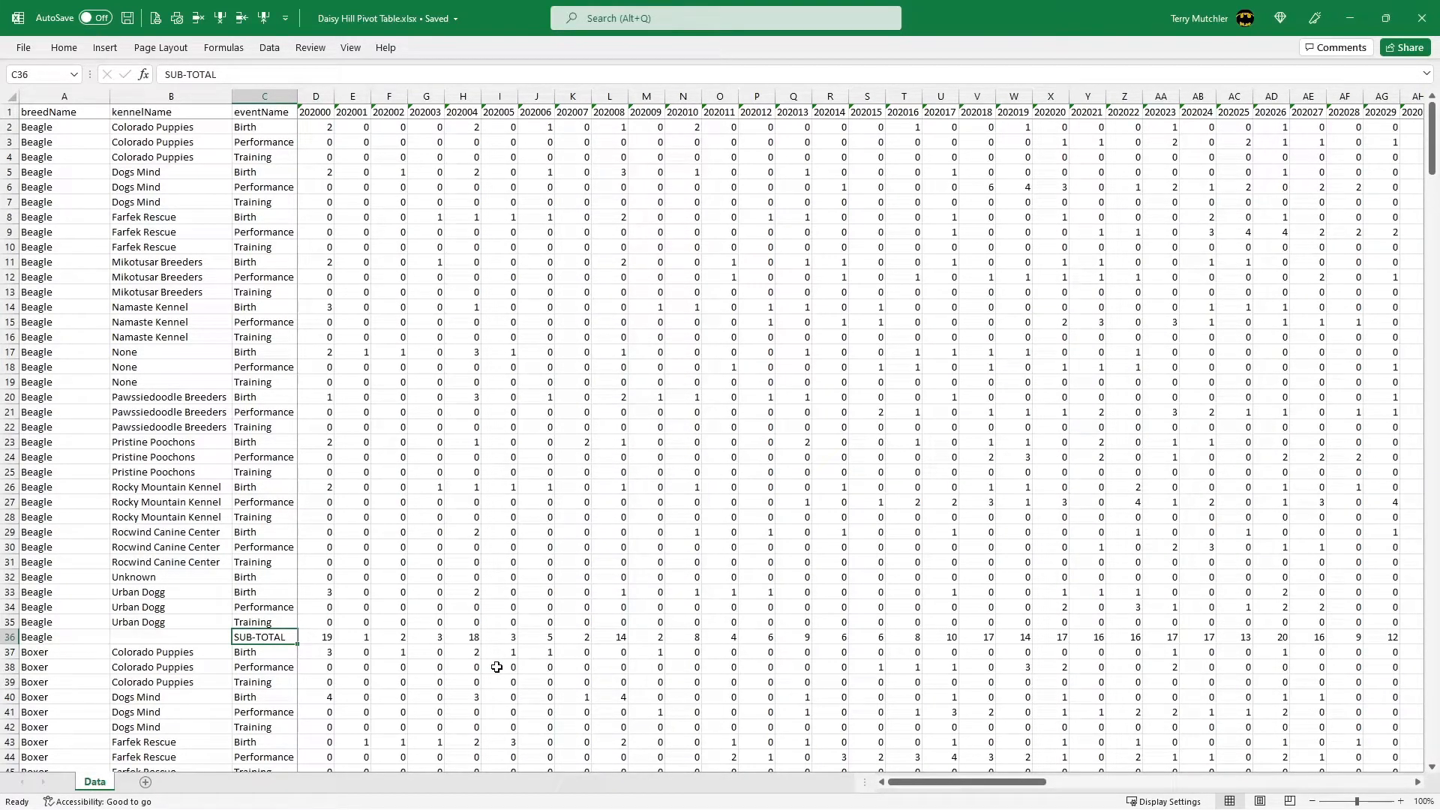
{"action": "scroll", "coordinate": [496, 666], "scroll_direction": "down", "scroll_amount": 20}
{"action": "scroll", "coordinate": [496, 666], "scroll_direction": "down", "scroll_amount": 20}
{"action": "scroll", "coordinate": [497, 666], "scroll_direction": "up", "scroll_amount": 12}
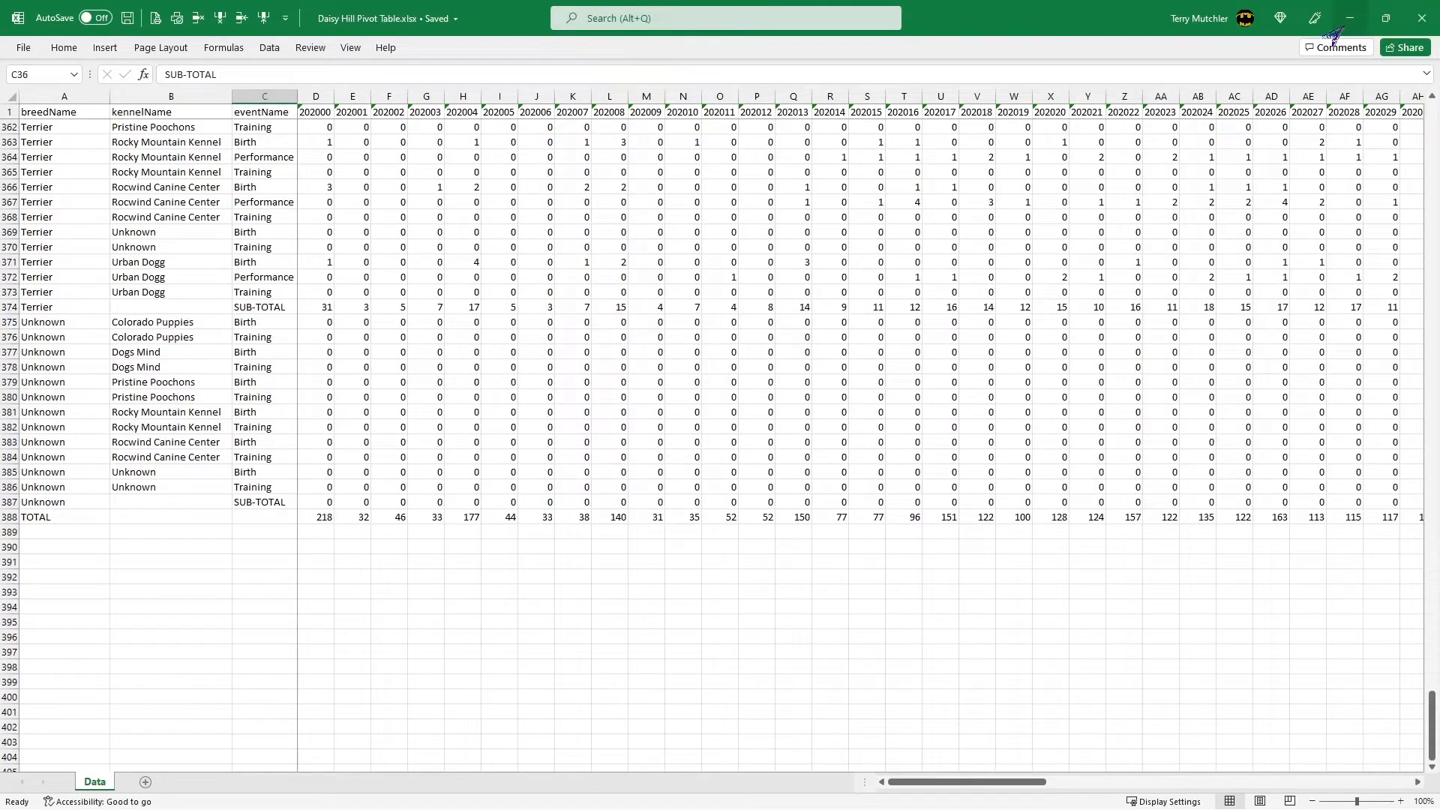
{"action": "left_click", "coordinate": [1422, 18]}
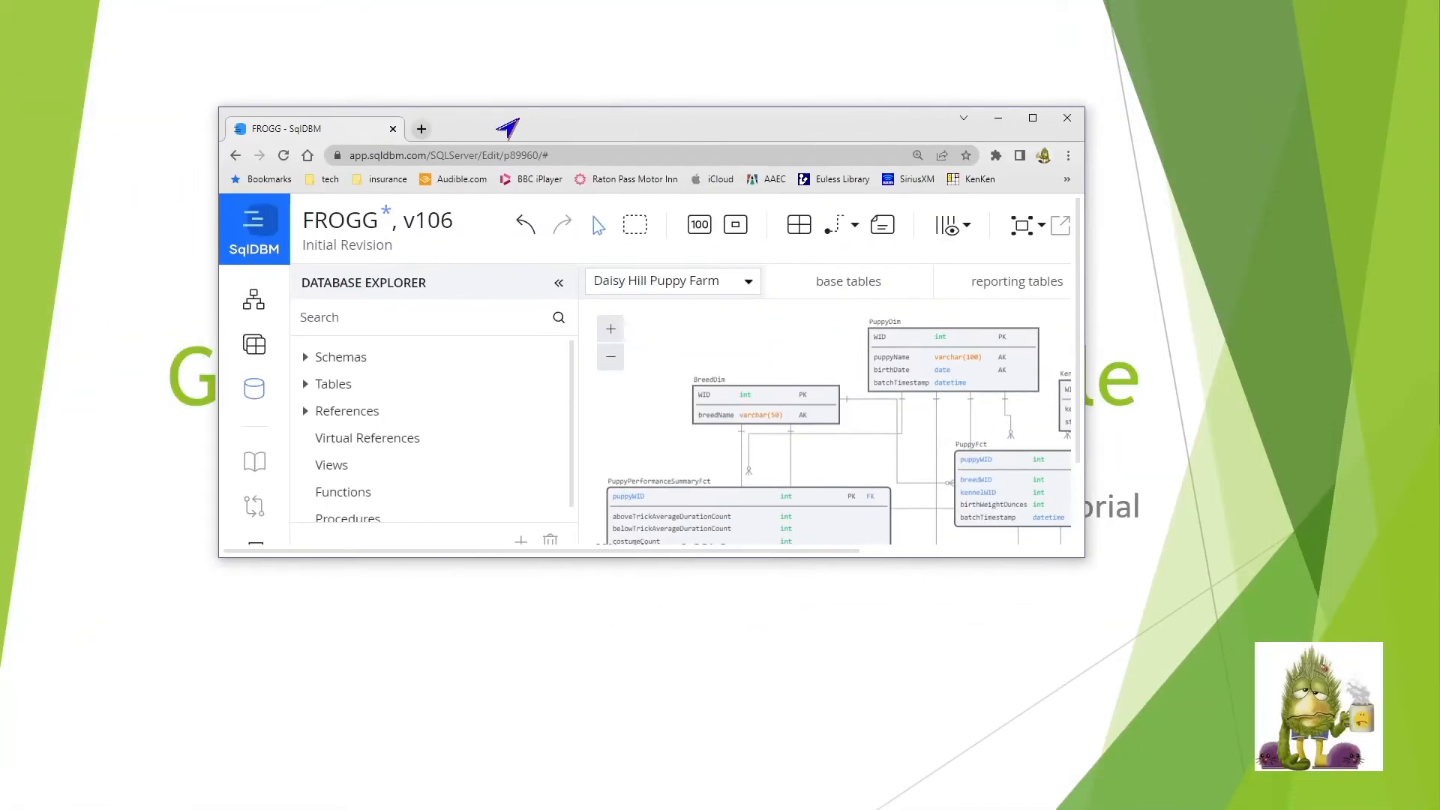
Maximize the SqlDBM browser window and view the performance diagram and the remaining diagrams of the puppy farm model.
{"action": "double_click", "coordinate": [507, 129]}
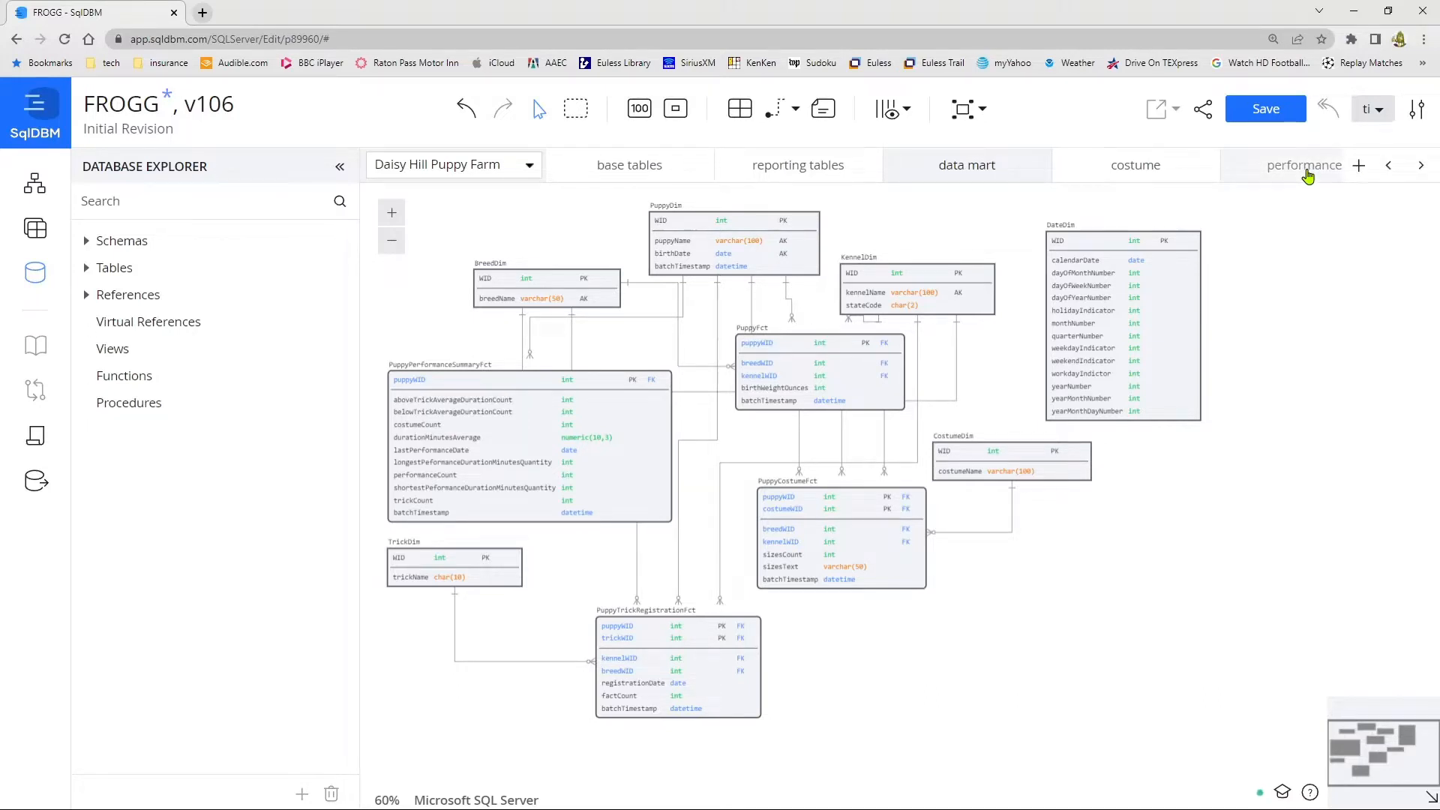
{"action": "left_click", "coordinate": [1304, 166]}
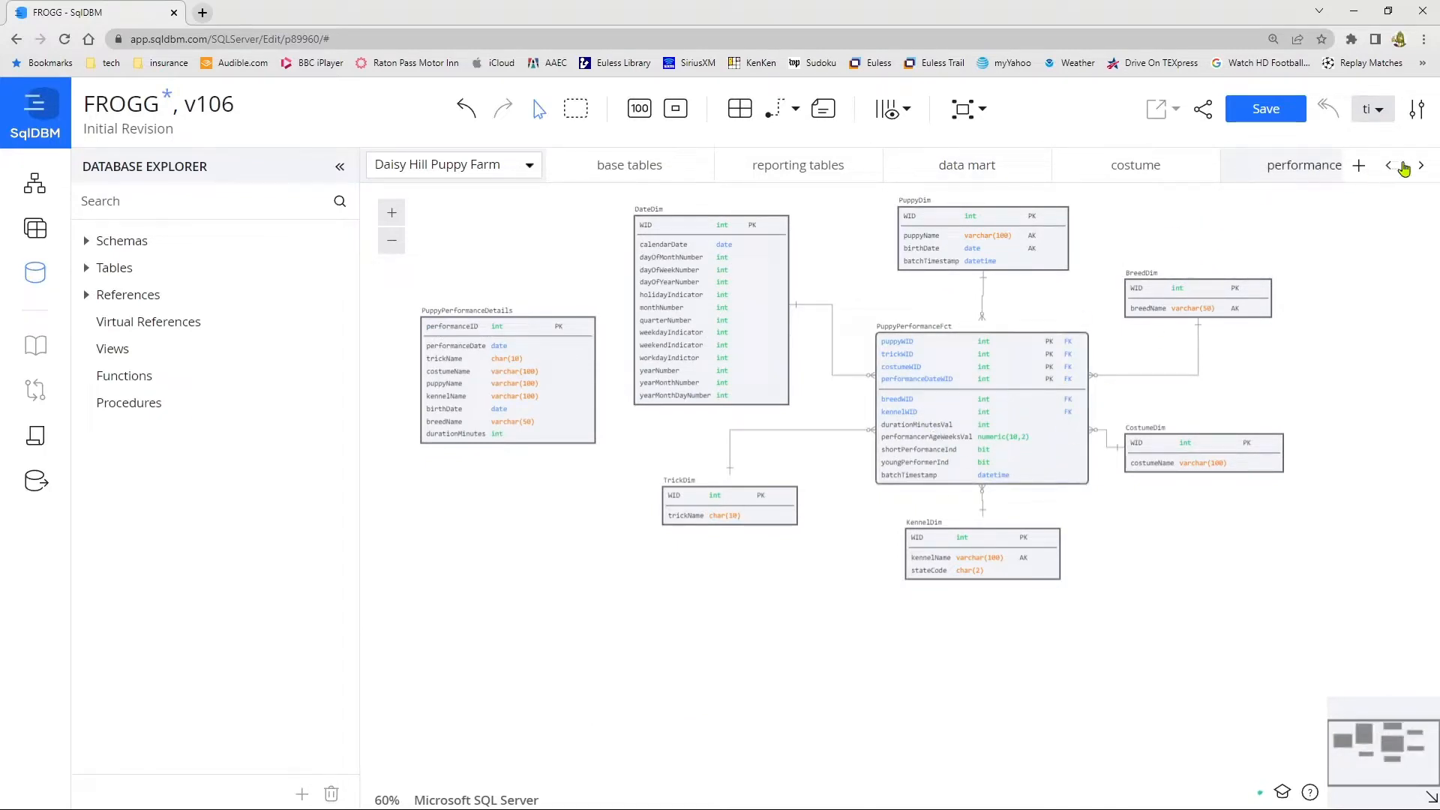
{"action": "left_click", "coordinate": [1421, 166]}
{"action": "left_click", "coordinate": [1421, 166]}
{"action": "left_click", "coordinate": [1421, 166]}
{"action": "left_click", "coordinate": [1421, 167]}
{"action": "left_click", "coordinate": [1237, 172]}
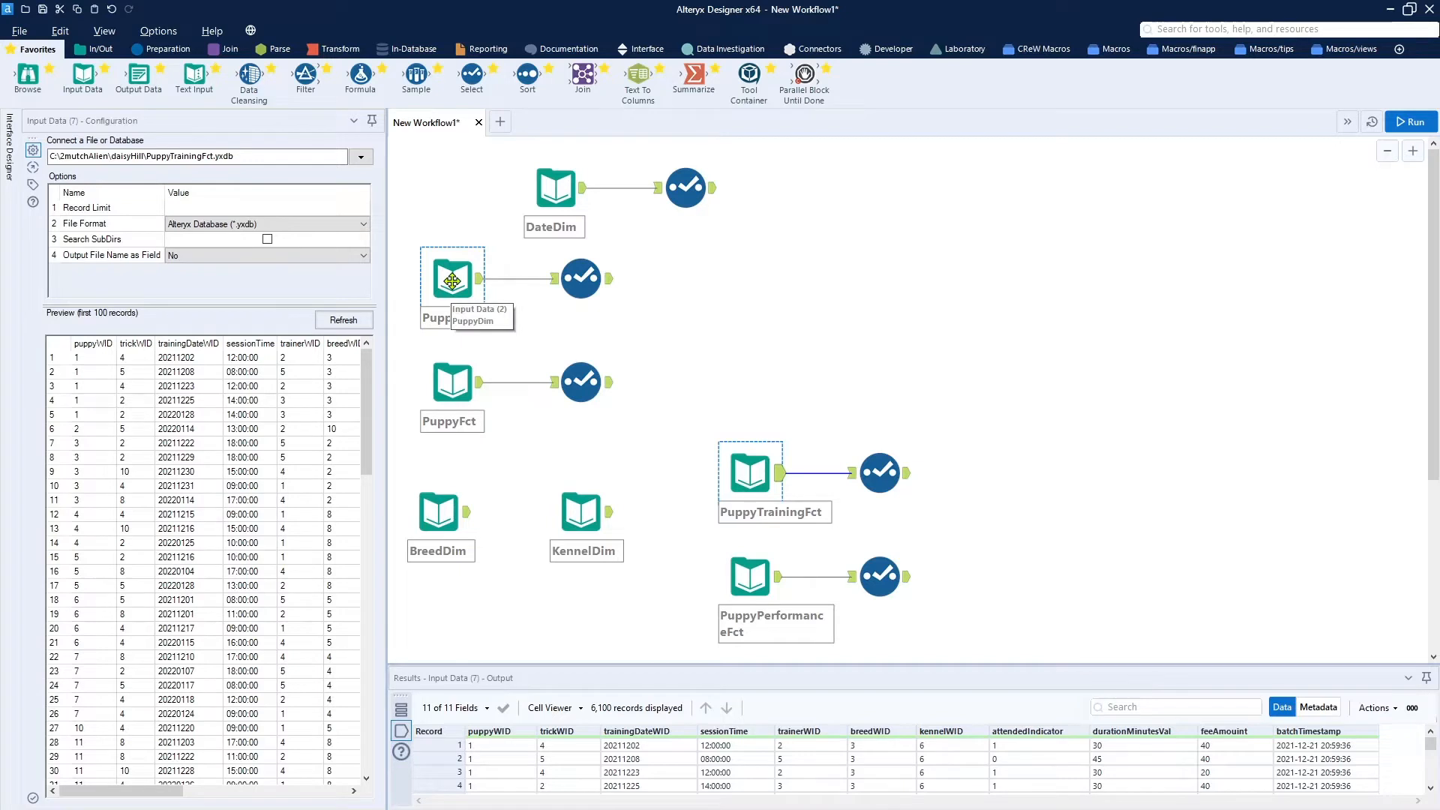
Review the input data and field selections for the puppy, date, training, performance, breed and kennel tables.
{"action": "left_click", "coordinate": [599, 282]}
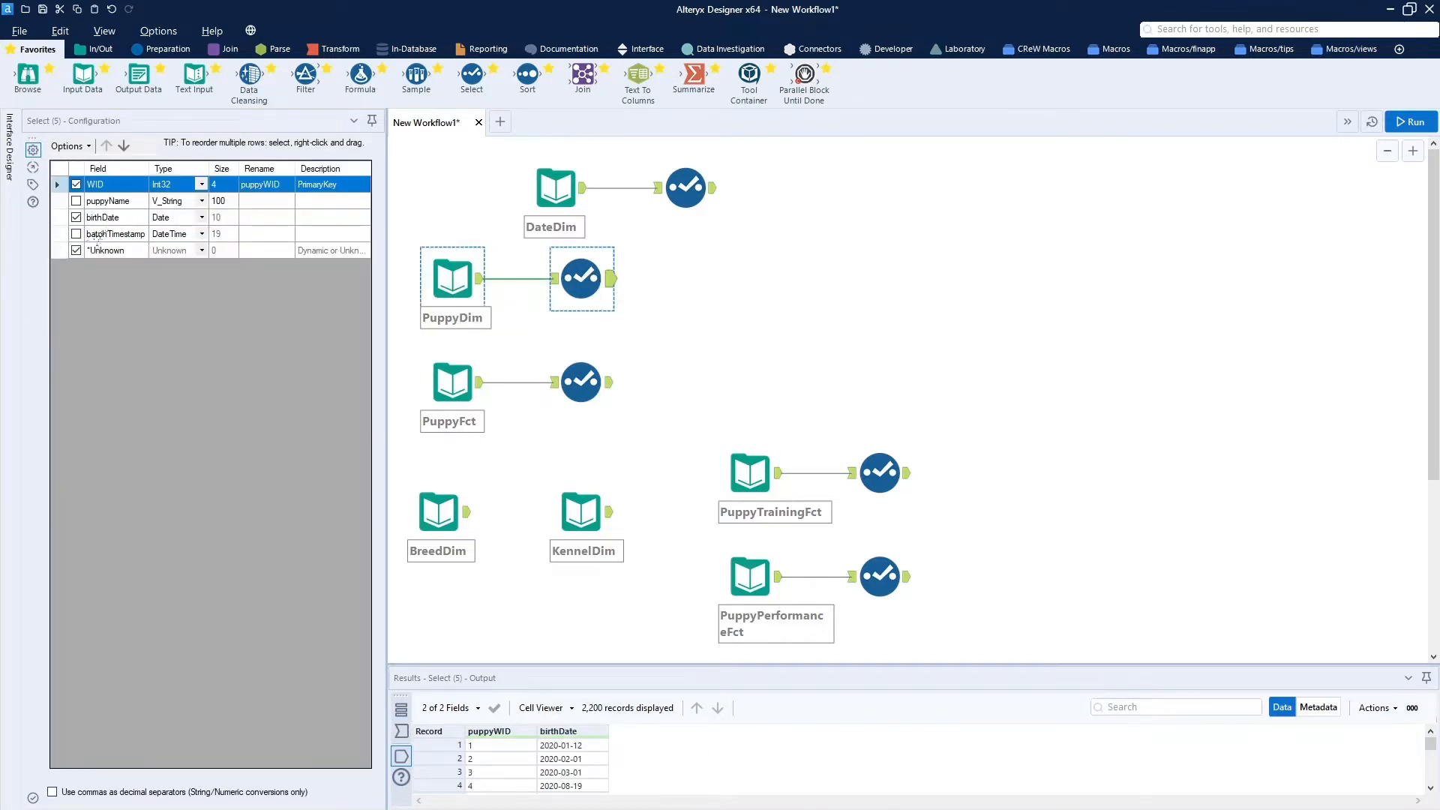
{"action": "left_click", "coordinate": [452, 384]}
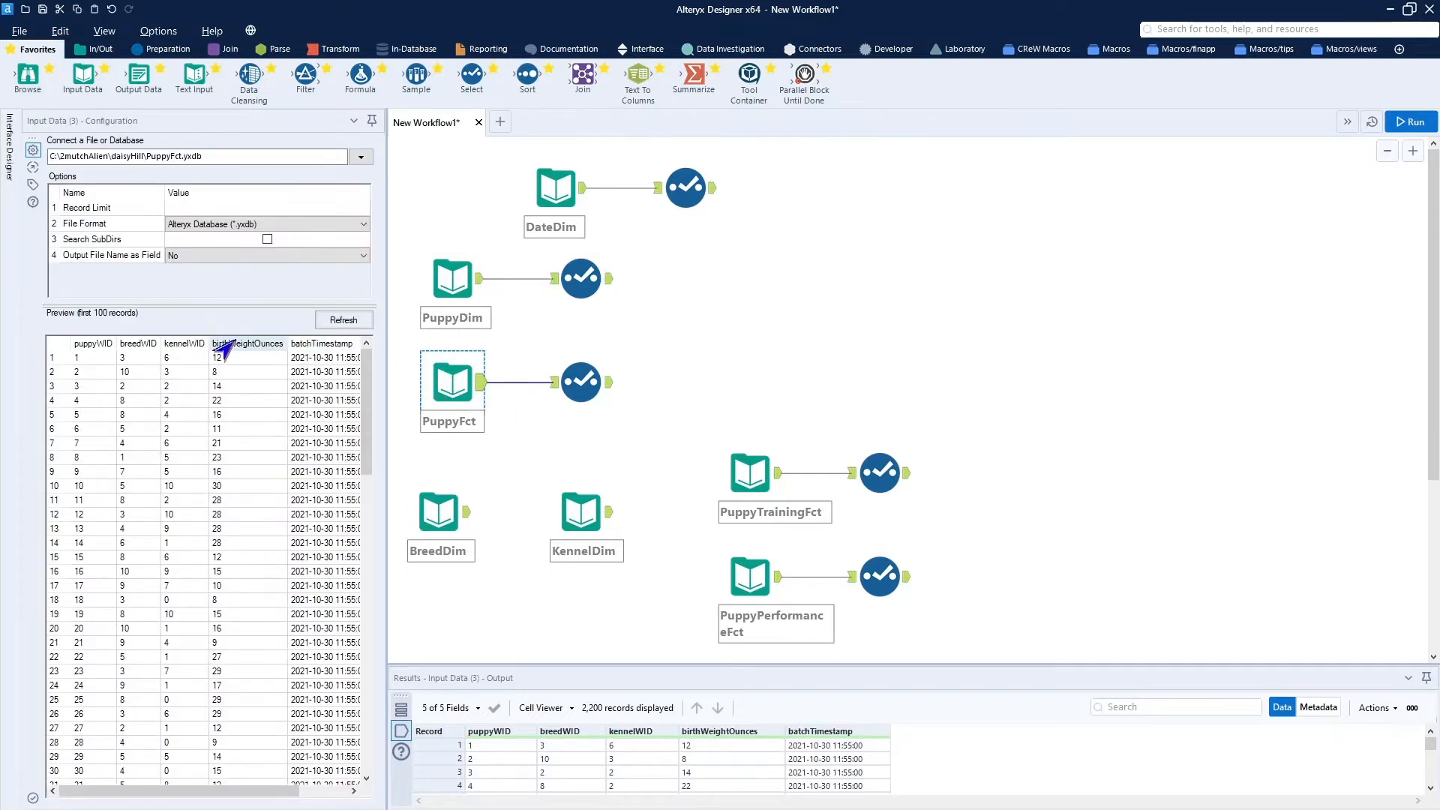
{"action": "left_click", "coordinate": [597, 384]}
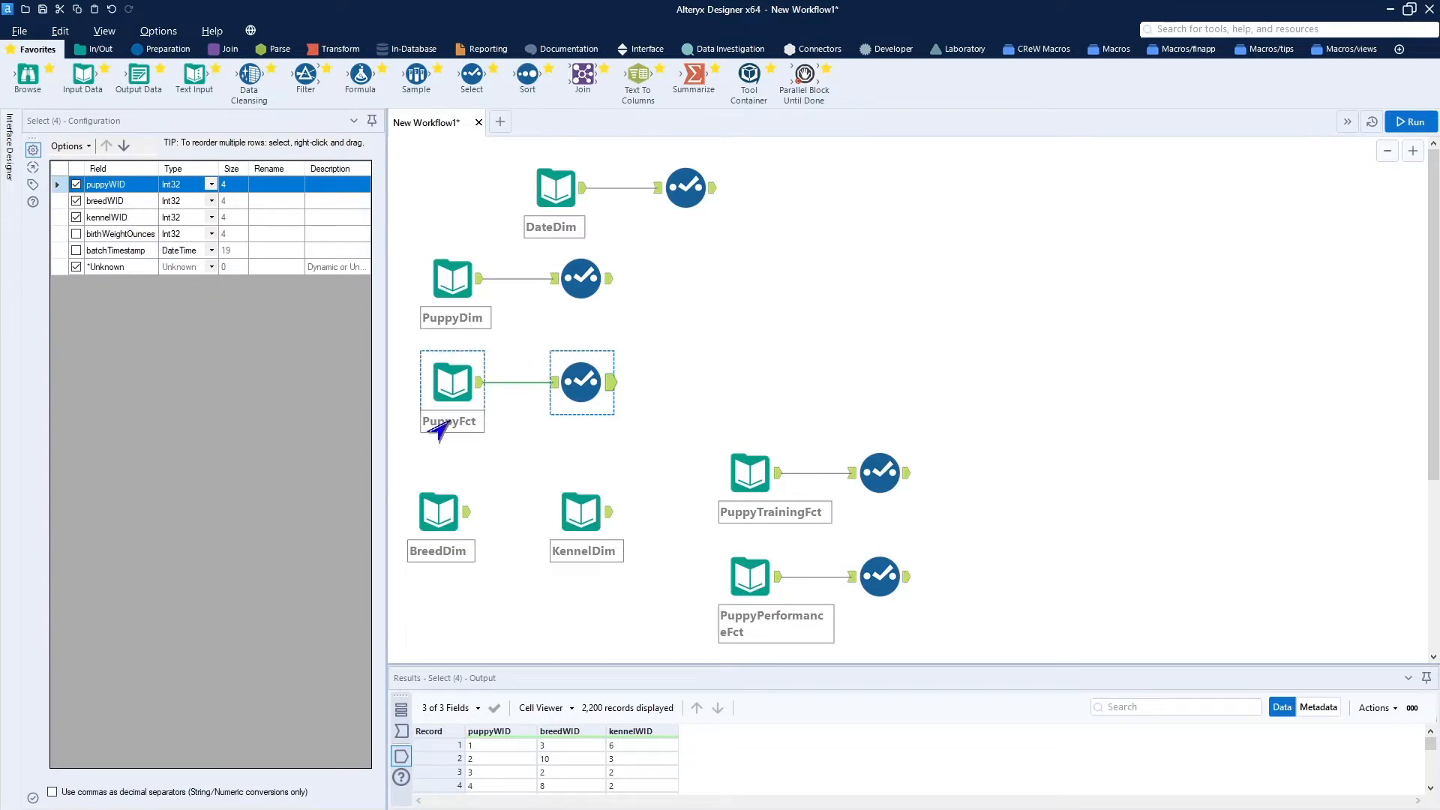
{"action": "left_click", "coordinate": [554, 196]}
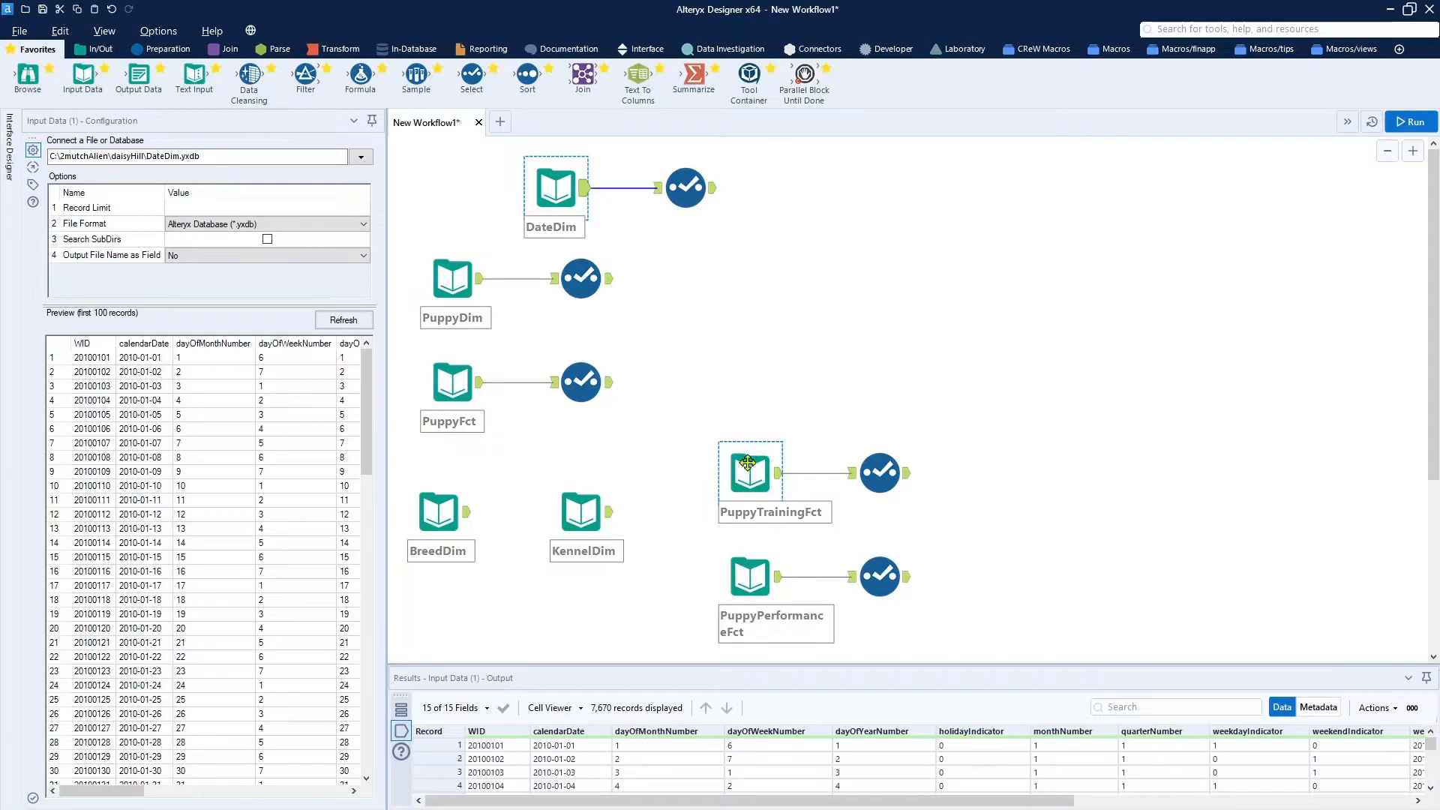
{"action": "left_click", "coordinate": [753, 477]}
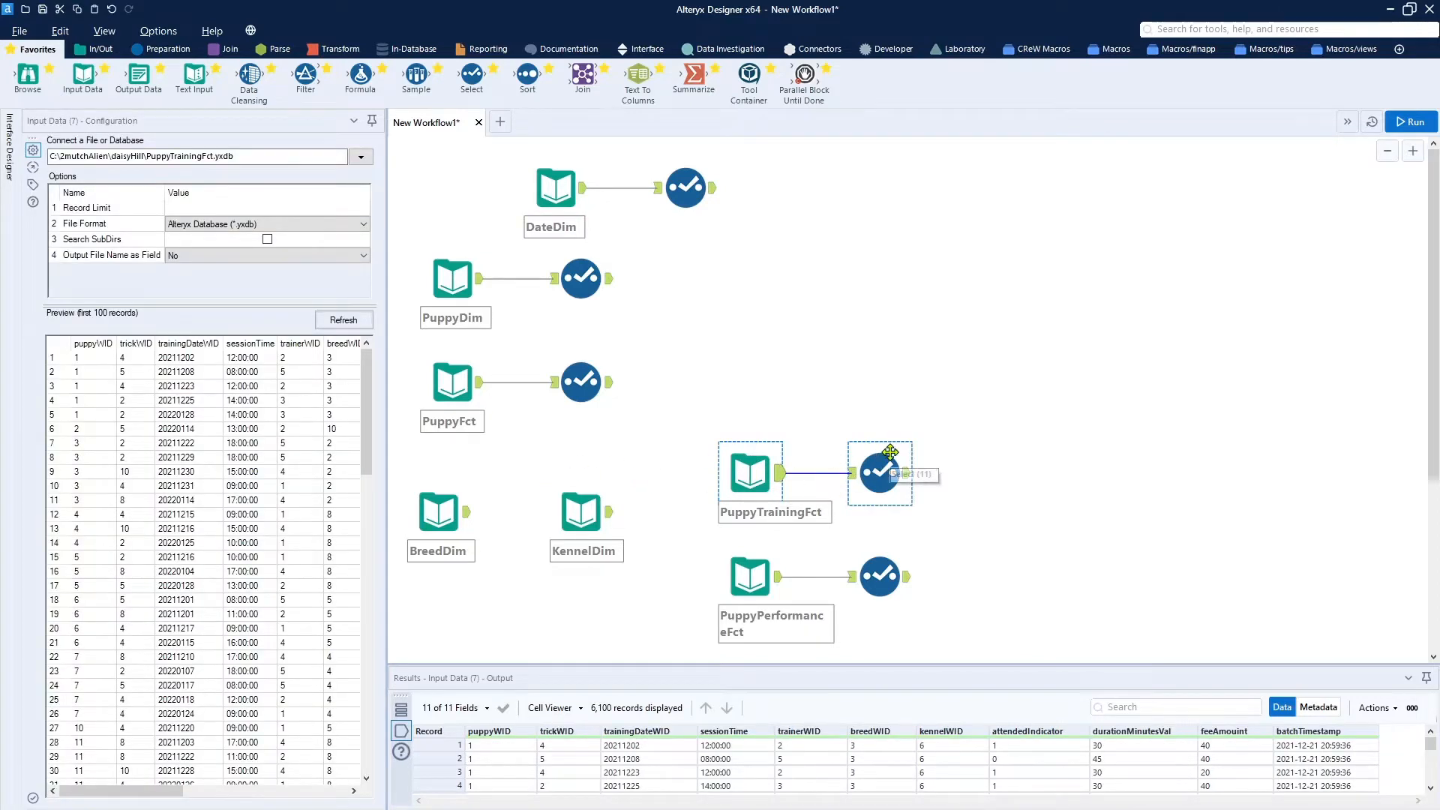
{"action": "left_click", "coordinate": [881, 470]}
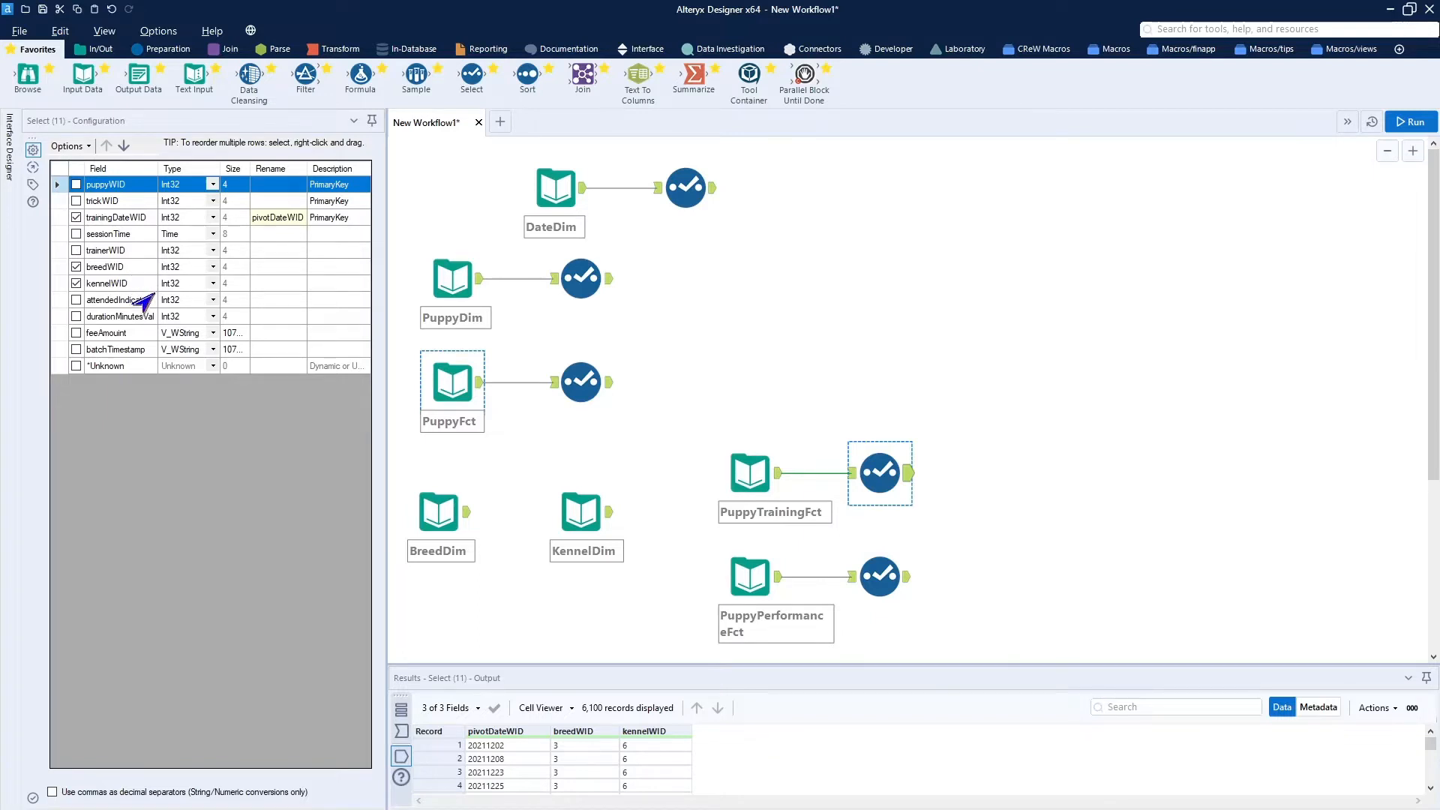
{"action": "left_click", "coordinate": [756, 584]}
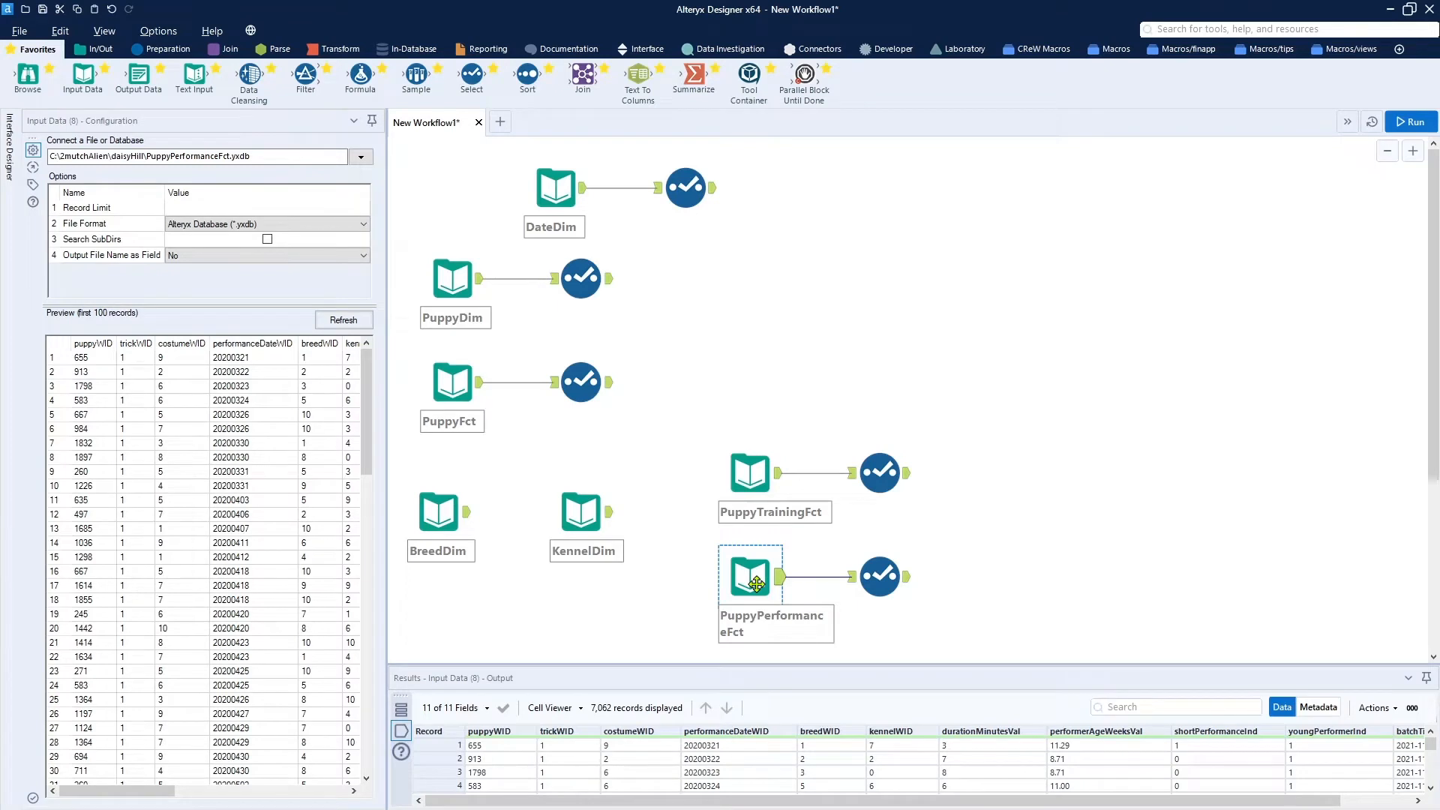
{"action": "left_click", "coordinate": [450, 520]}
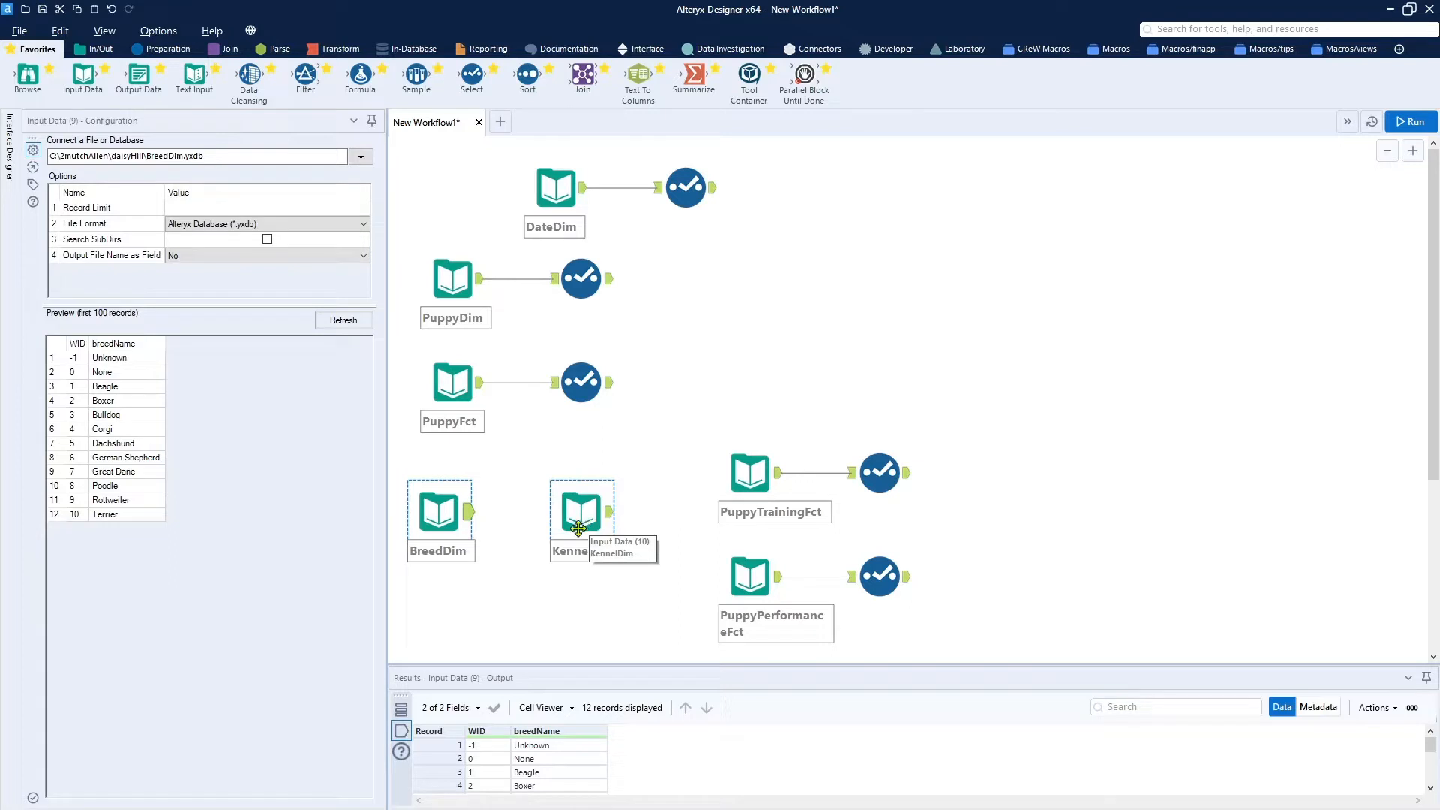
{"action": "key", "text": "ctrl+r"}
{"action": "left_click", "coordinate": [470, 521]}
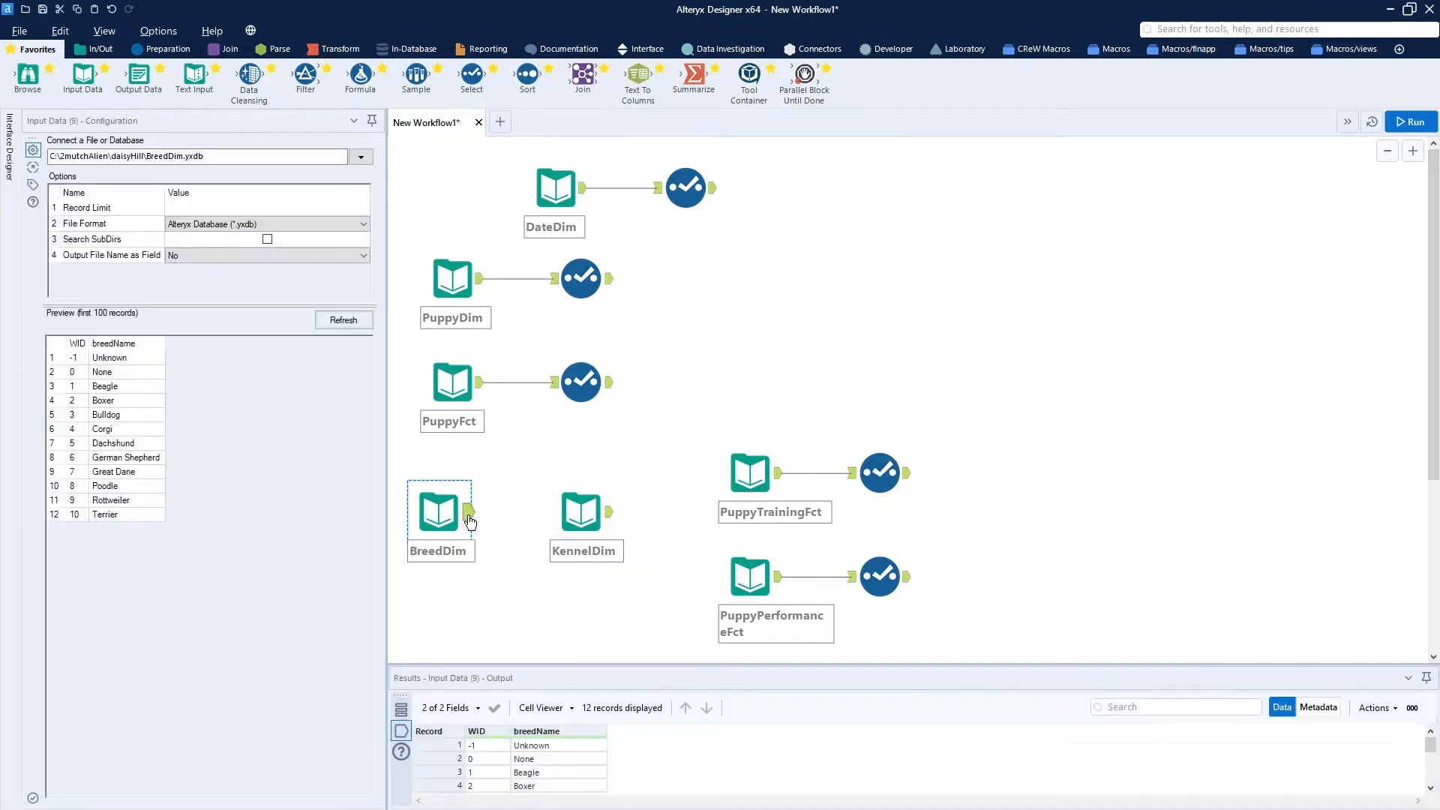
{"action": "left_click", "coordinate": [587, 518]}
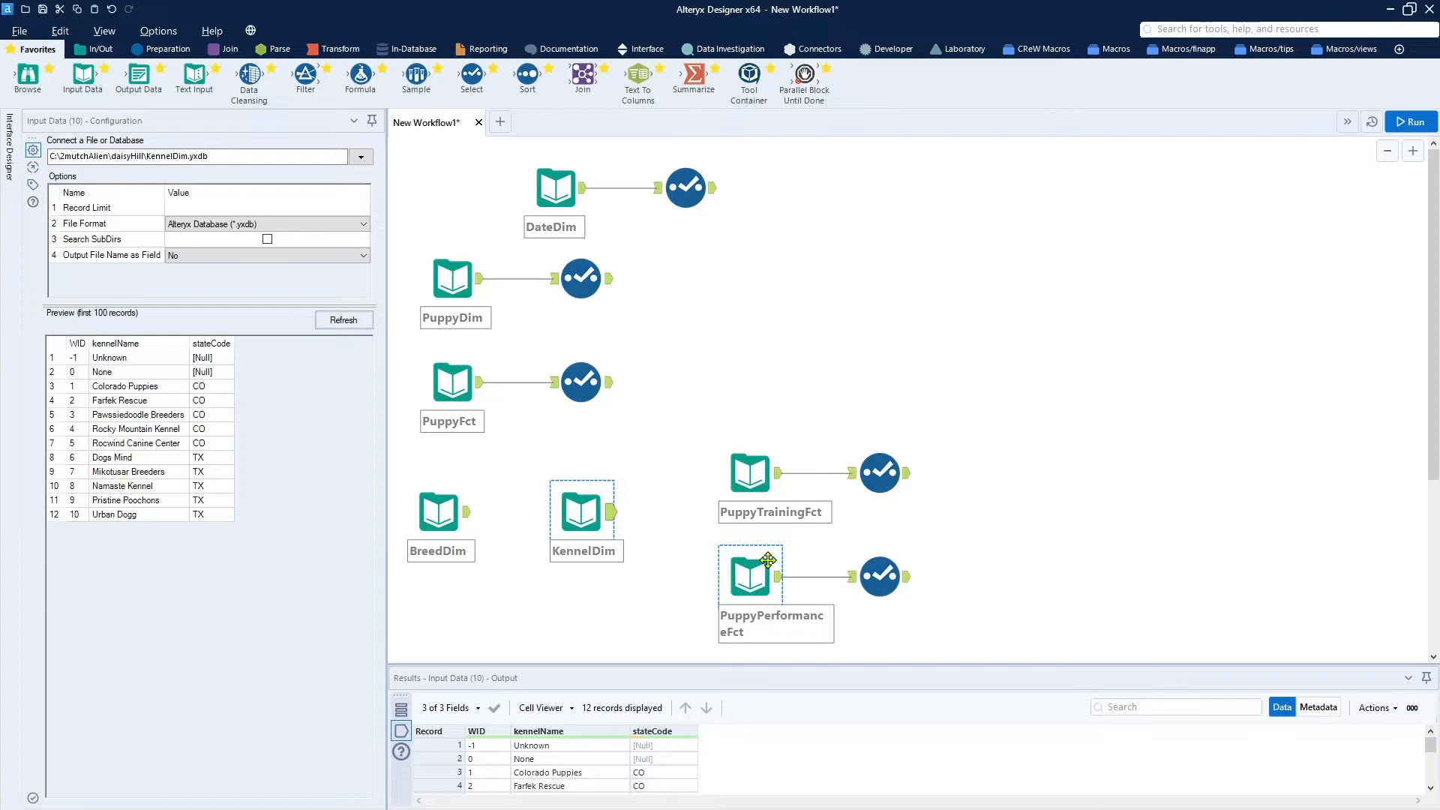
Join the PuppyDim and PuppyFct selections on puppyWID and exclude the duplicate Right_puppyWID field.
{"action": "left_click", "coordinate": [582, 289]}
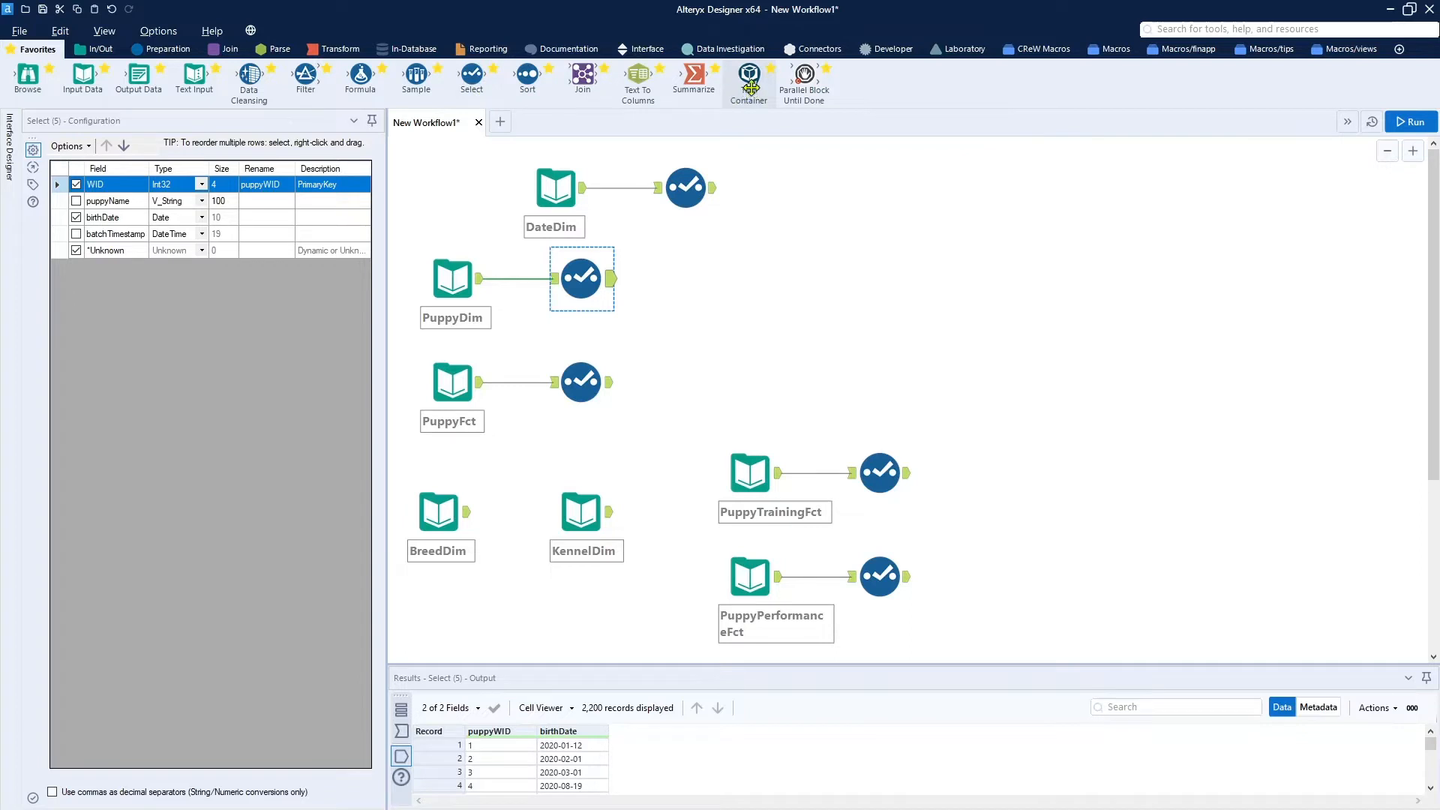
{"action": "left_click_drag", "start_coordinate": [587, 79], "coordinate": [672, 375]}
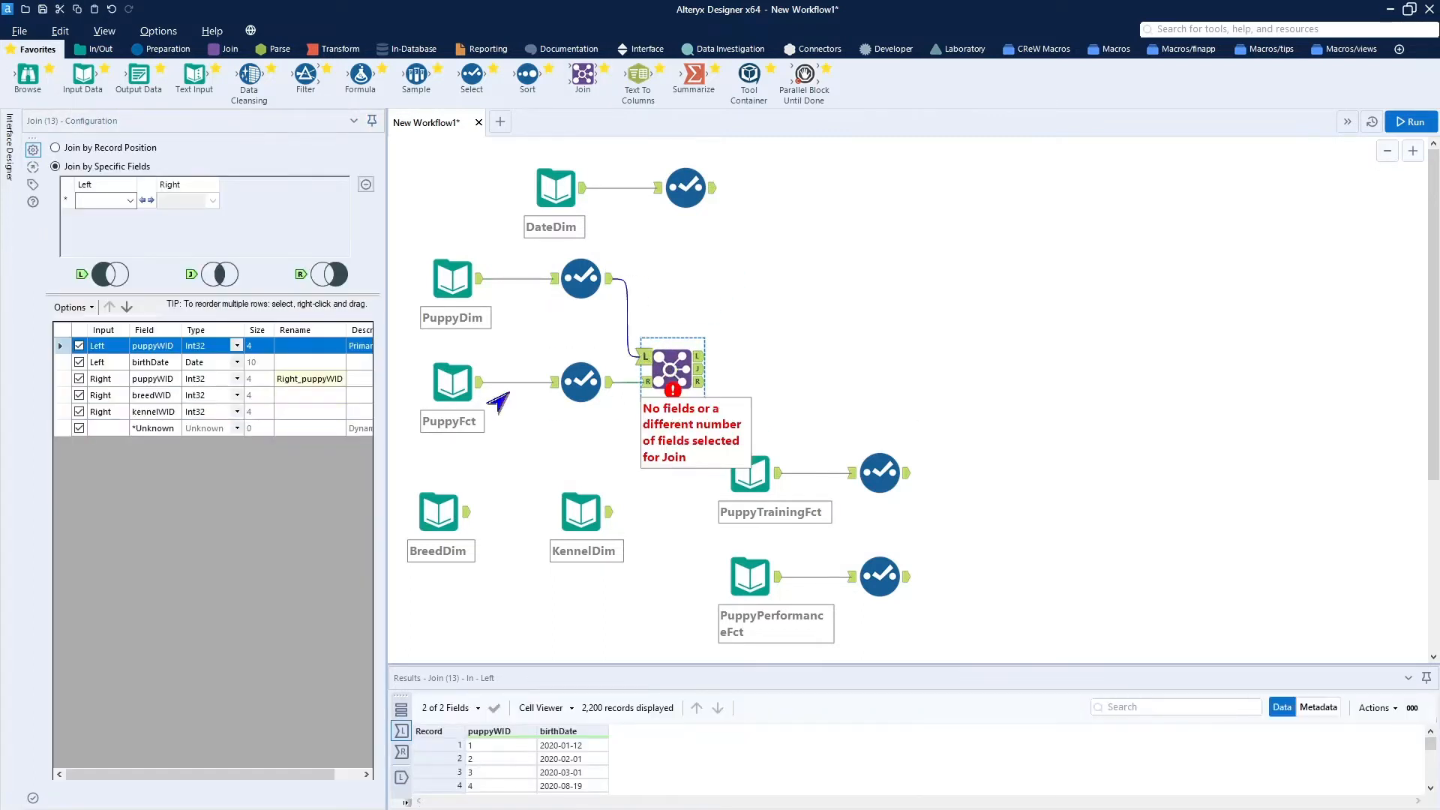
{"action": "left_click", "coordinate": [130, 201]}
{"action": "left_click", "coordinate": [102, 217]}
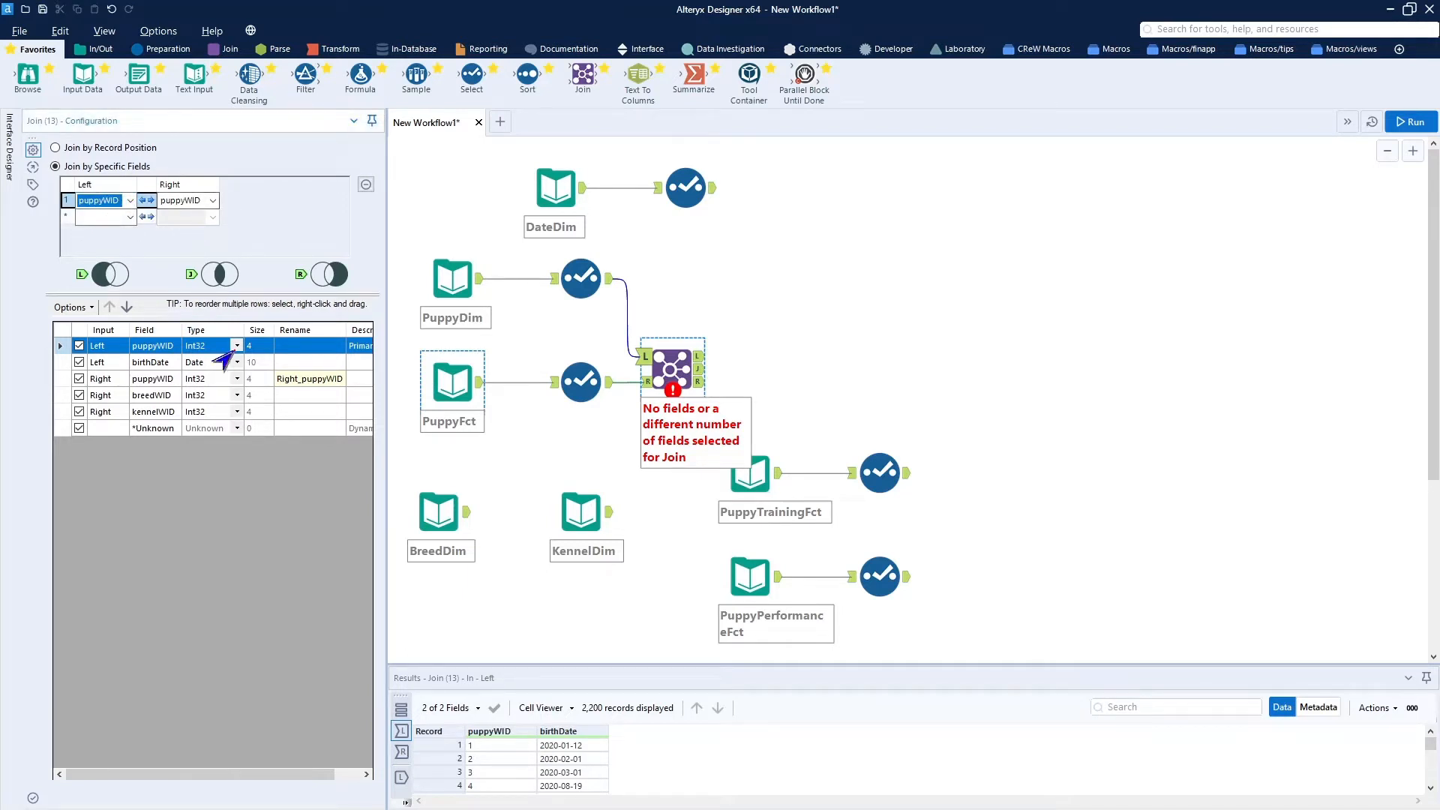
{"action": "left_click", "coordinate": [69, 380]}
{"action": "left_click", "coordinate": [79, 379]}
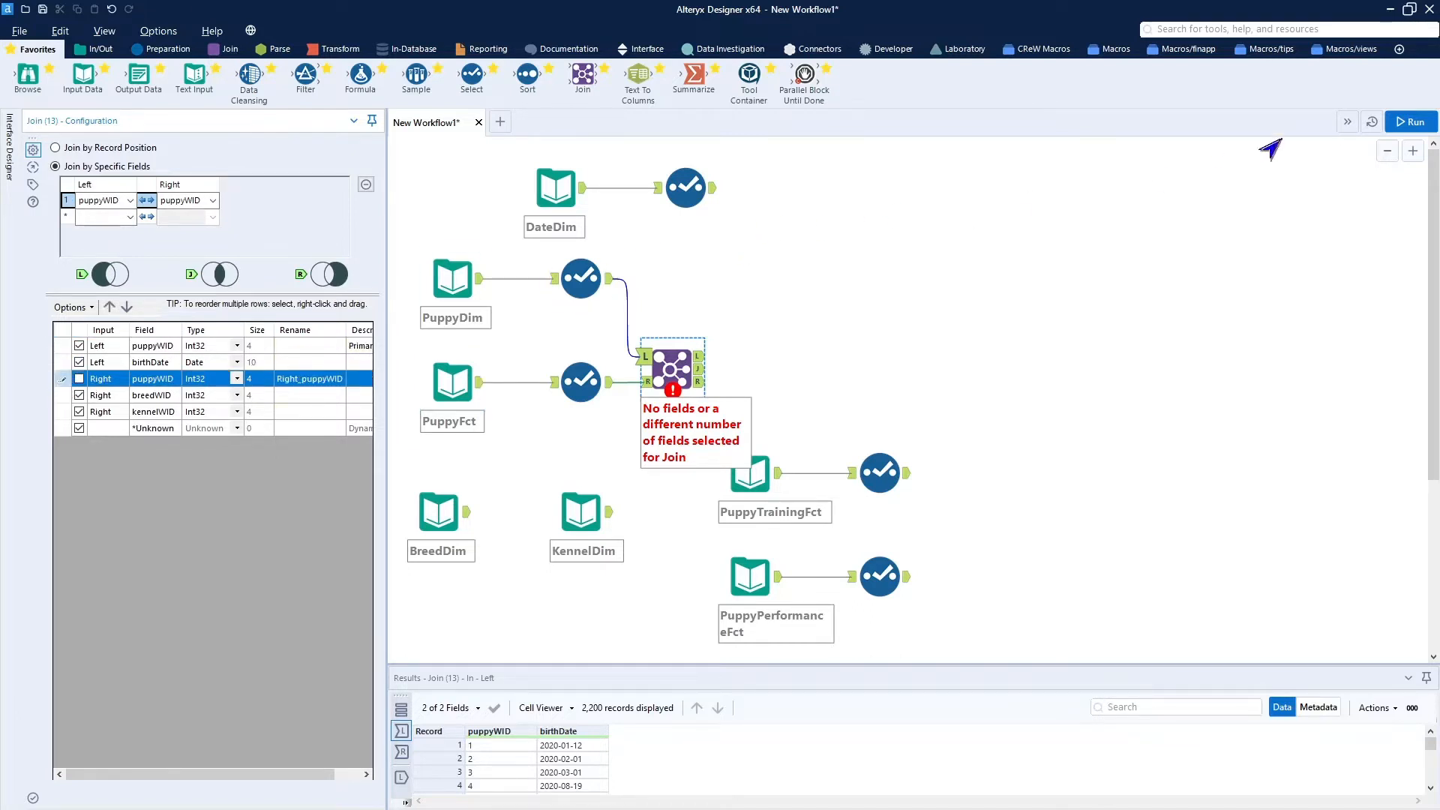
Run the workflow and check the unmatched right and left outputs of the puppy join.
{"action": "left_click", "coordinate": [1412, 127]}
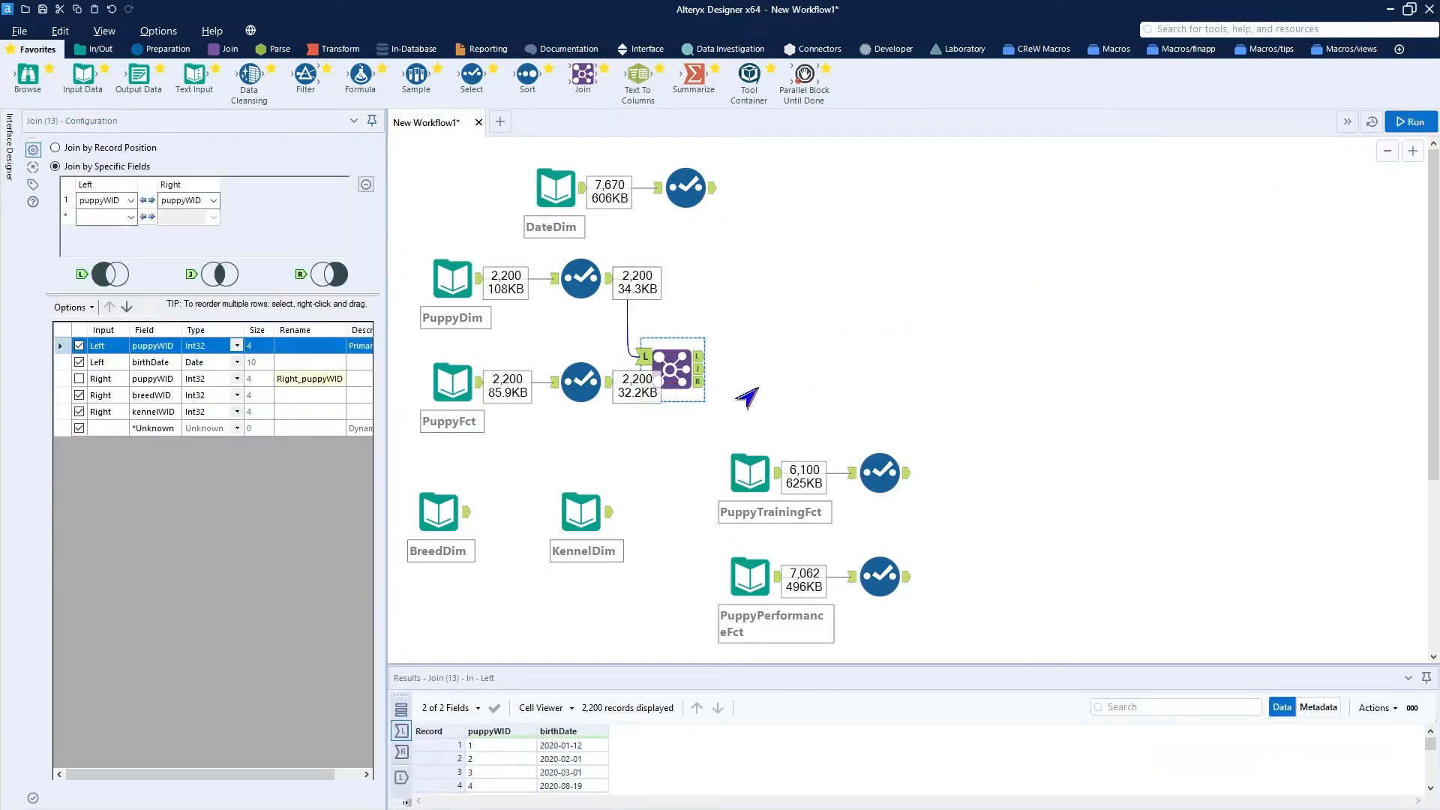
{"action": "left_click", "coordinate": [704, 392]}
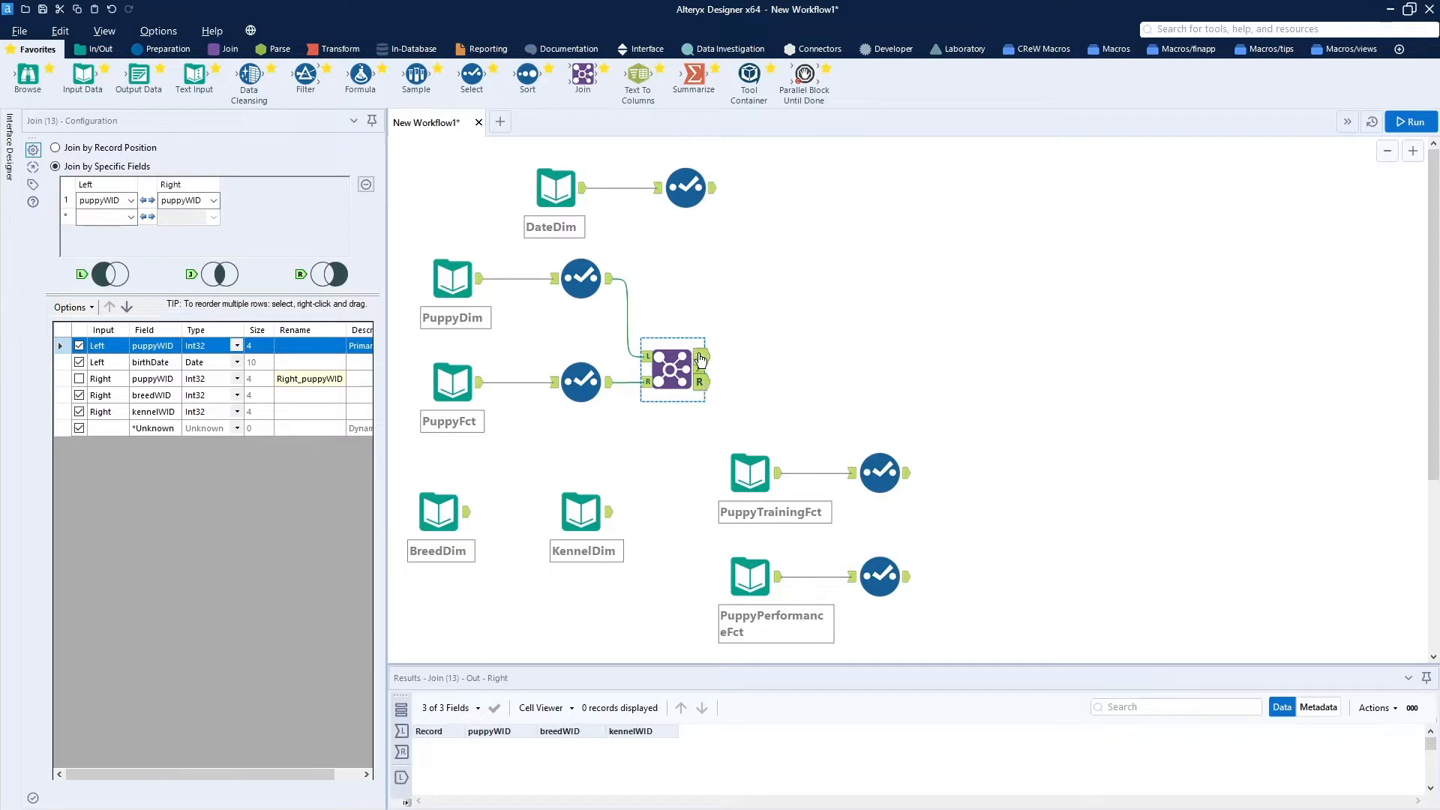
{"action": "left_click", "coordinate": [699, 358]}
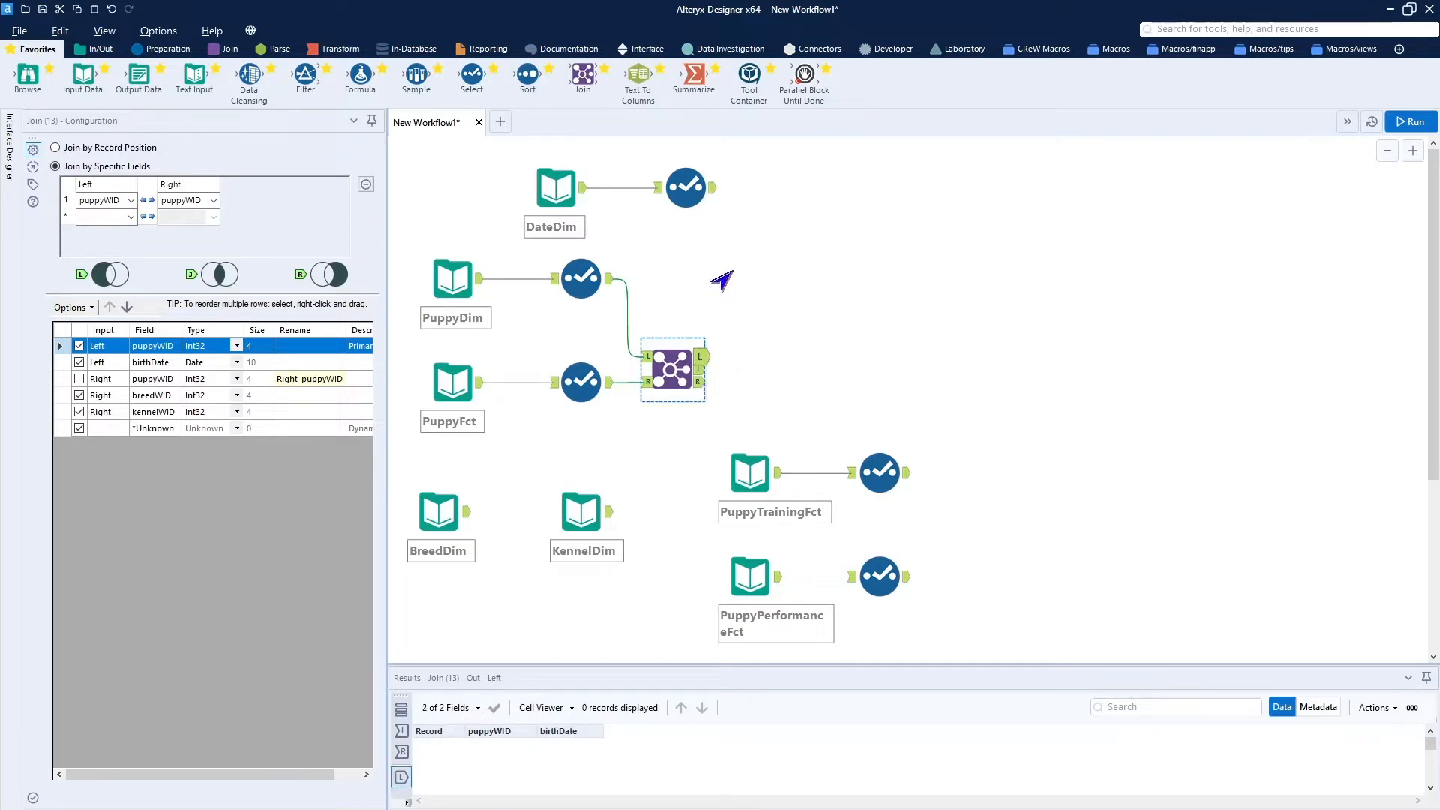
Add a second Join that takes the DateDim selection as left input and the puppy join's matched output as right input.
{"action": "left_click", "coordinate": [677, 201]}
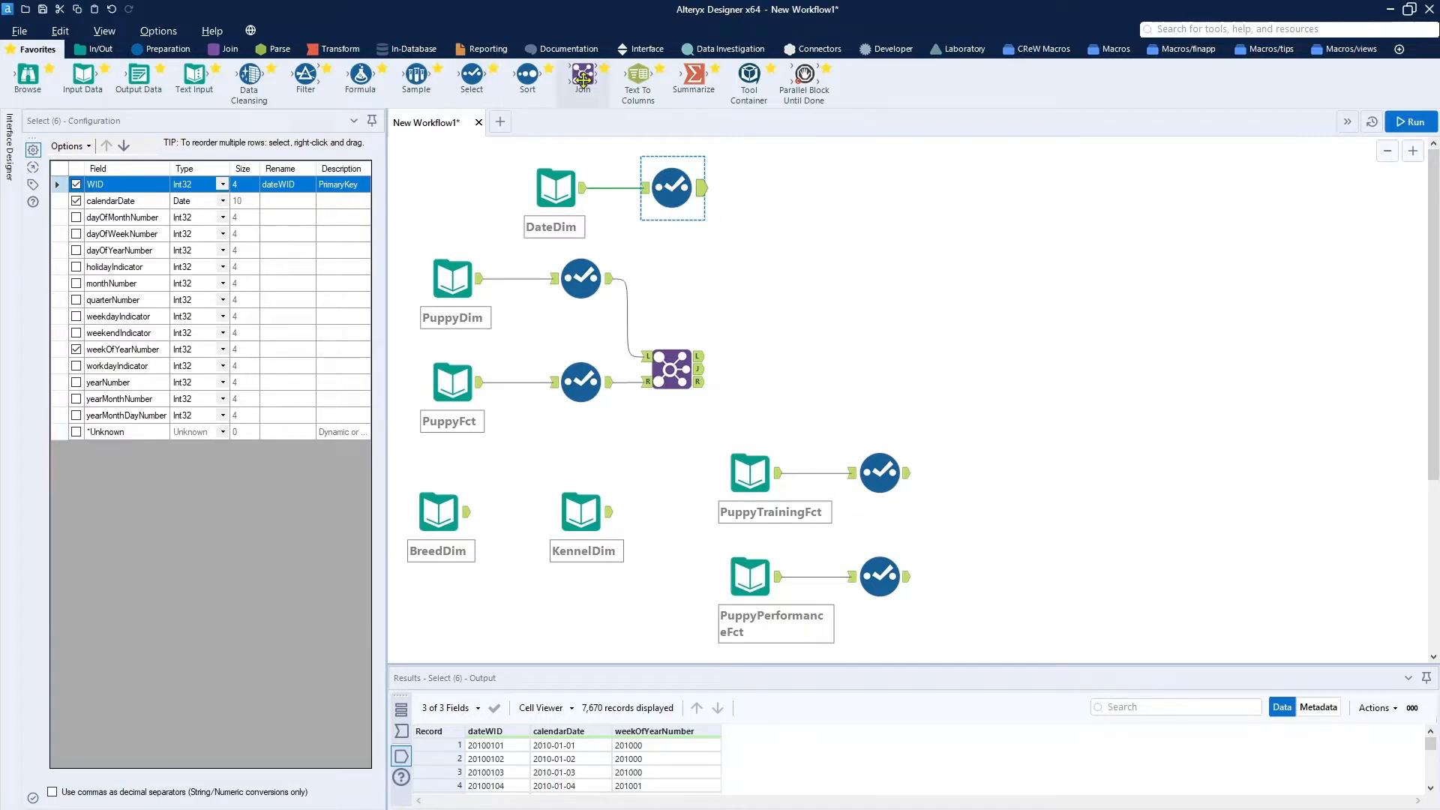
{"action": "left_click_drag", "start_coordinate": [583, 83], "coordinate": [764, 354]}
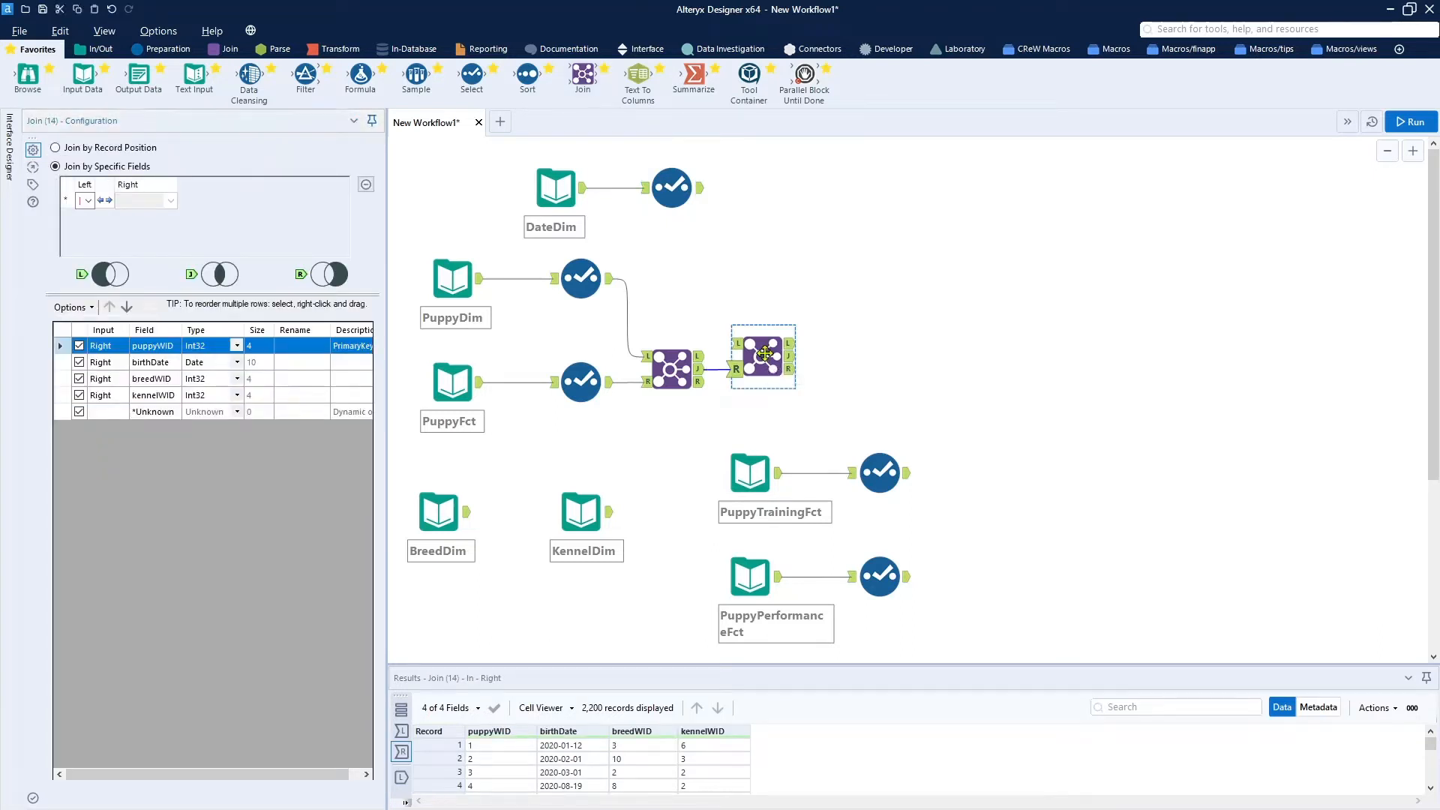
{"action": "left_click_drag", "start_coordinate": [763, 353], "coordinate": [763, 366]}
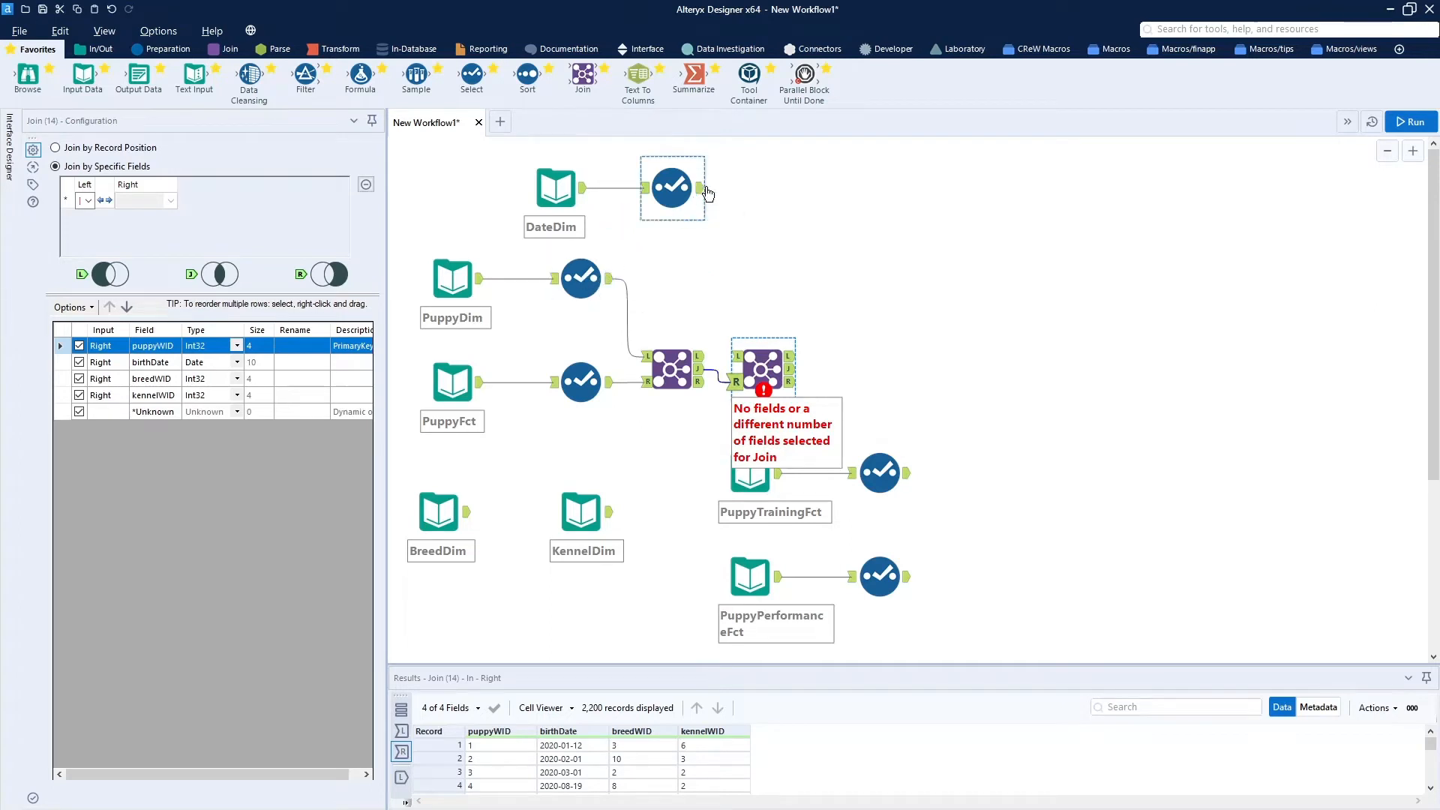
{"action": "left_click_drag", "start_coordinate": [702, 188], "coordinate": [733, 354]}
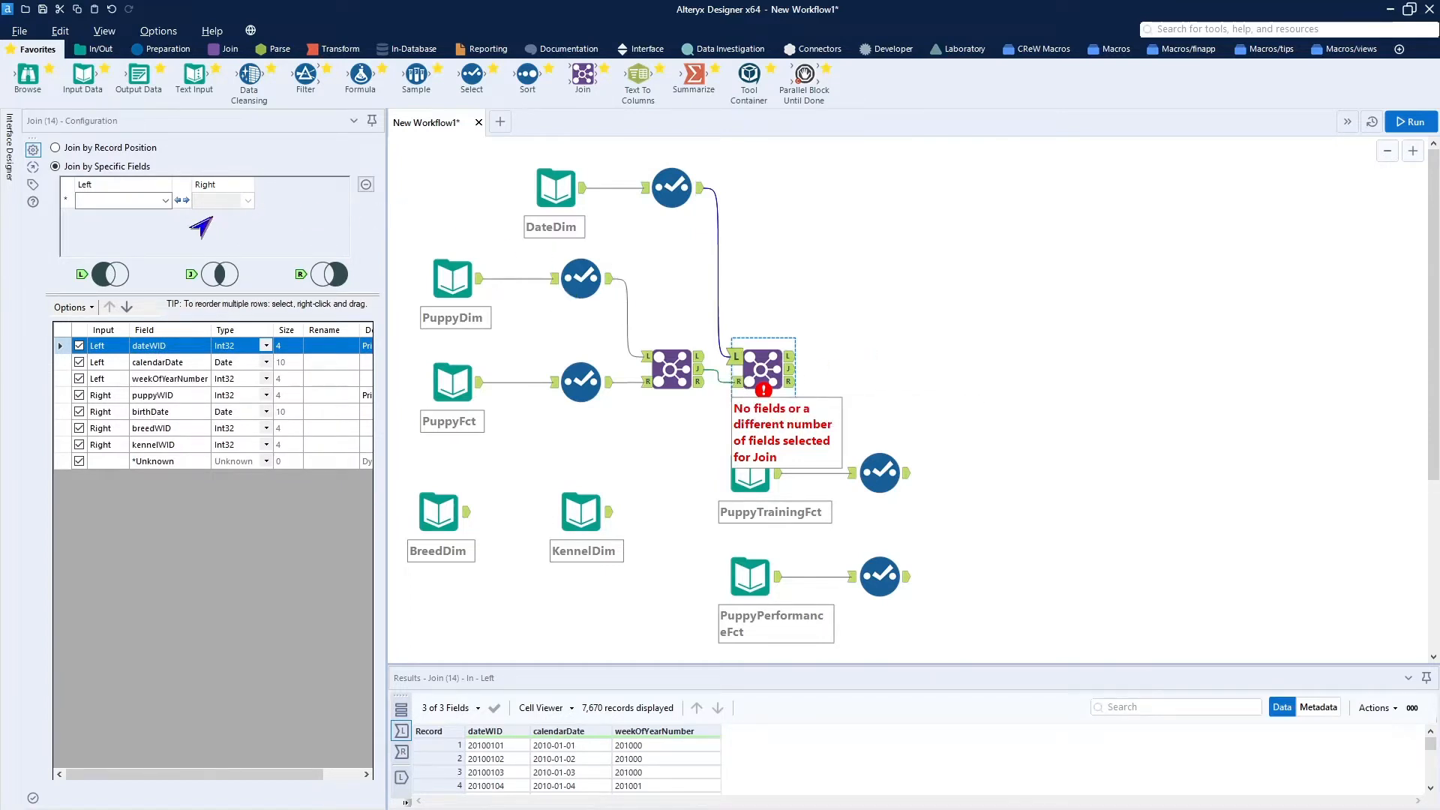
{"action": "left_click", "coordinate": [165, 200]}
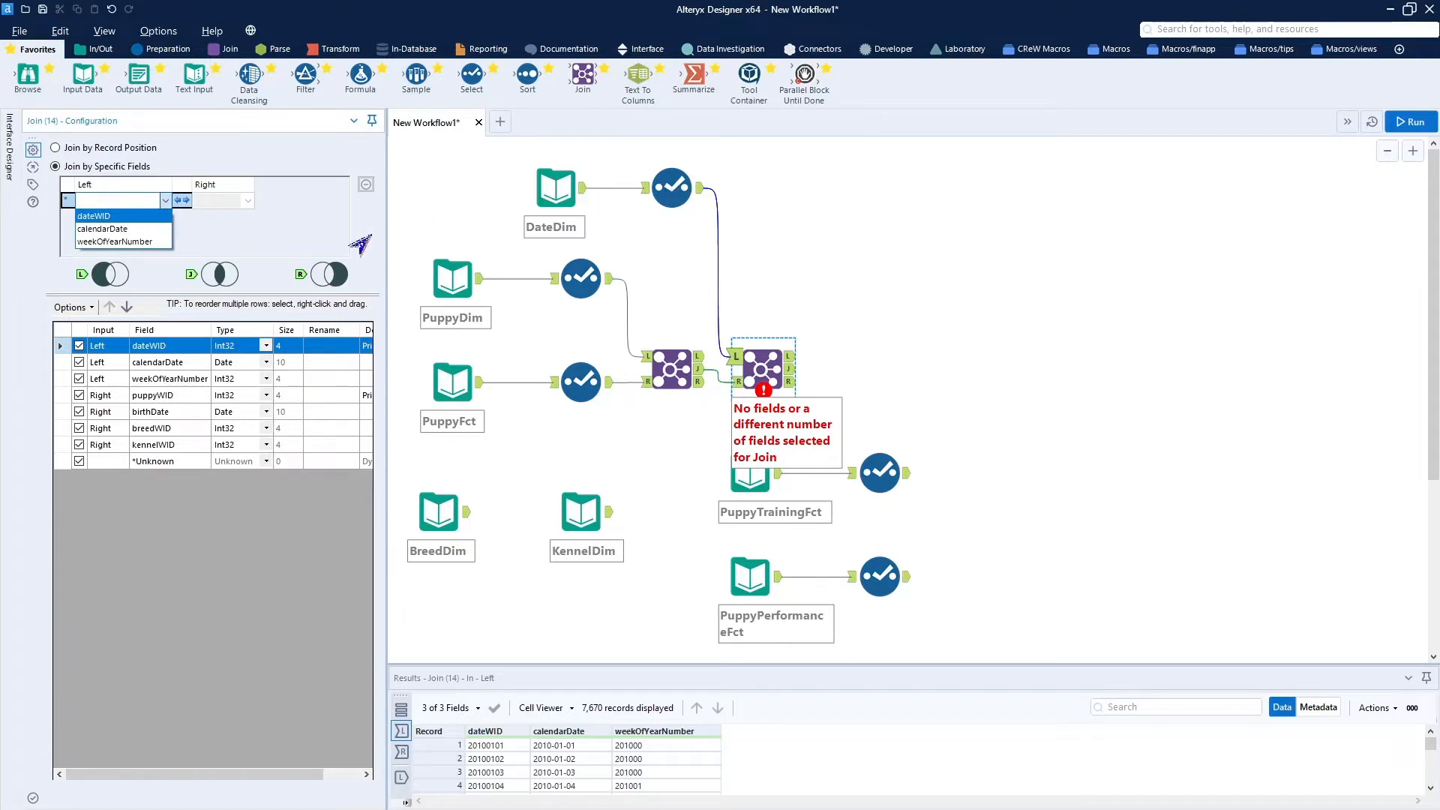
{"action": "left_click", "coordinate": [109, 216]}
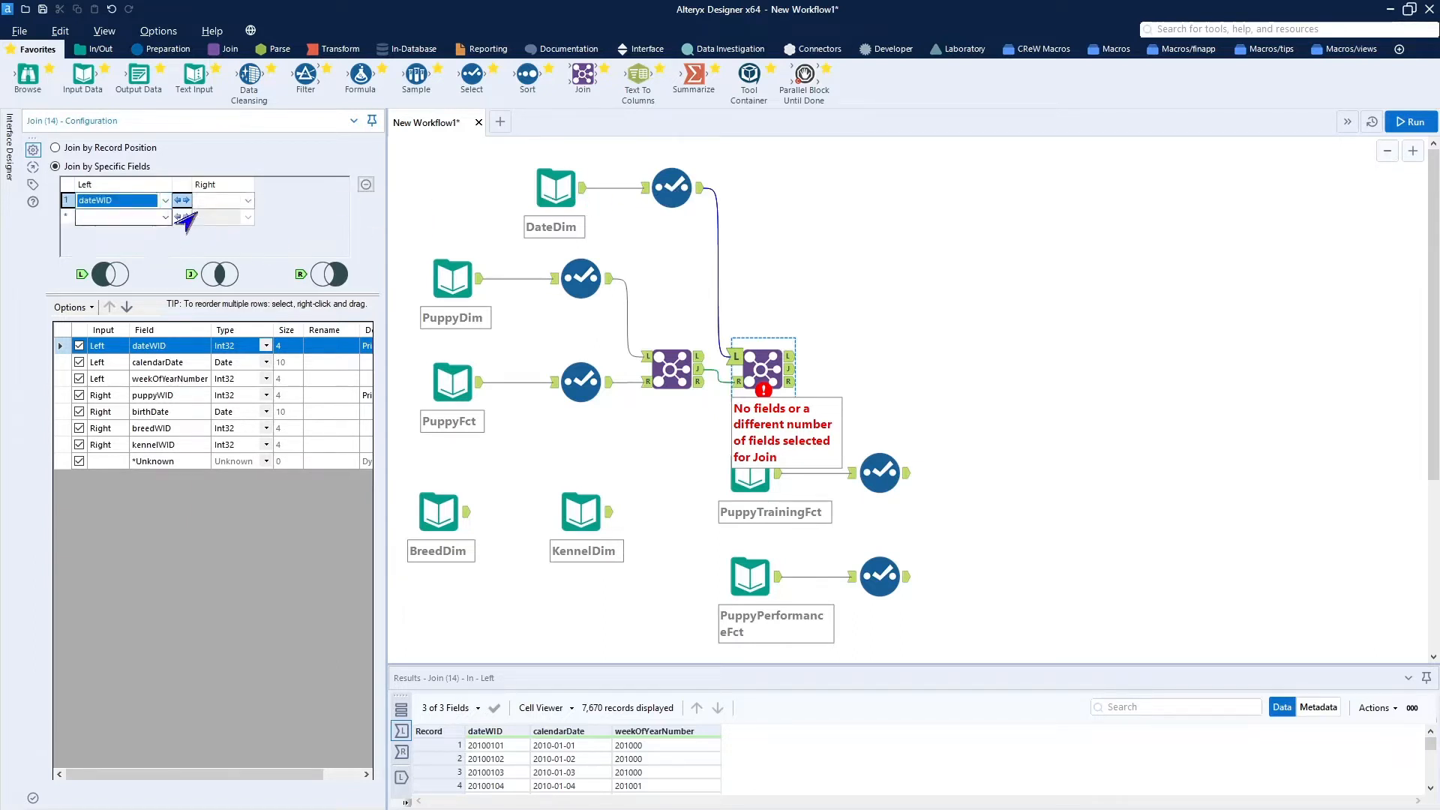
{"action": "left_click", "coordinate": [246, 200]}
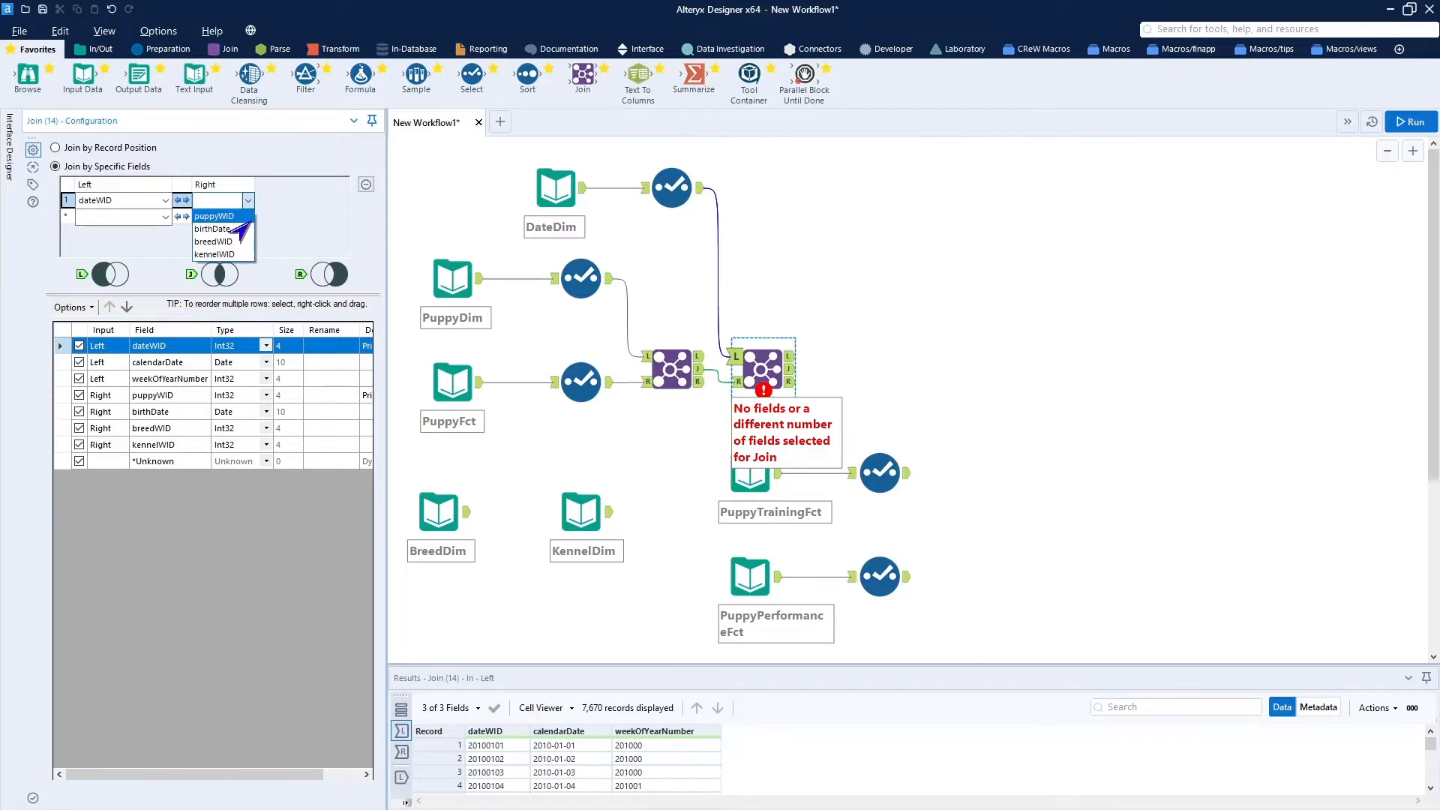
{"action": "left_click", "coordinate": [159, 209]}
Match the left field calendarDate to the right field birthDate in the second join.
{"action": "left_click", "coordinate": [165, 201]}
{"action": "left_click", "coordinate": [142, 226]}
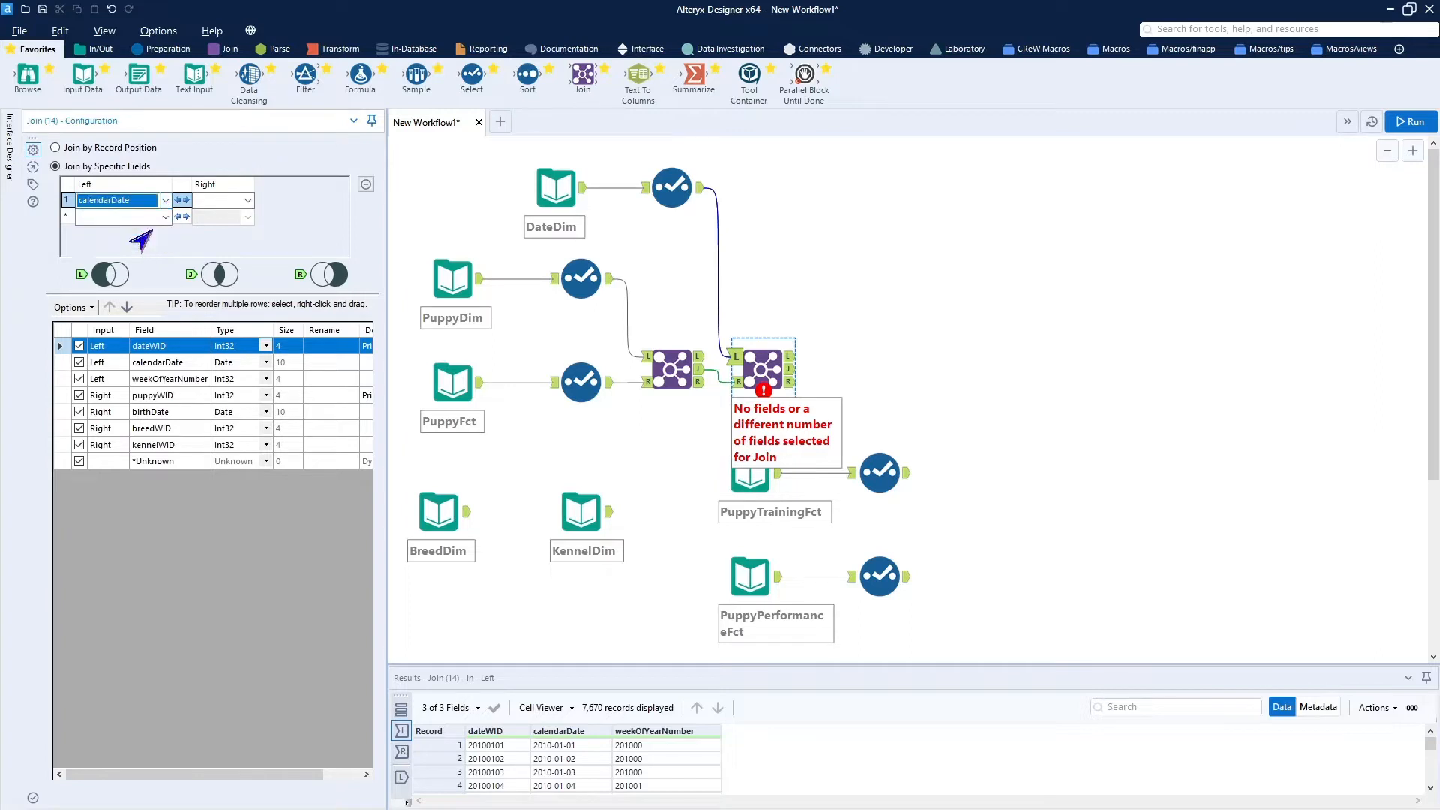
{"action": "left_click", "coordinate": [246, 200]}
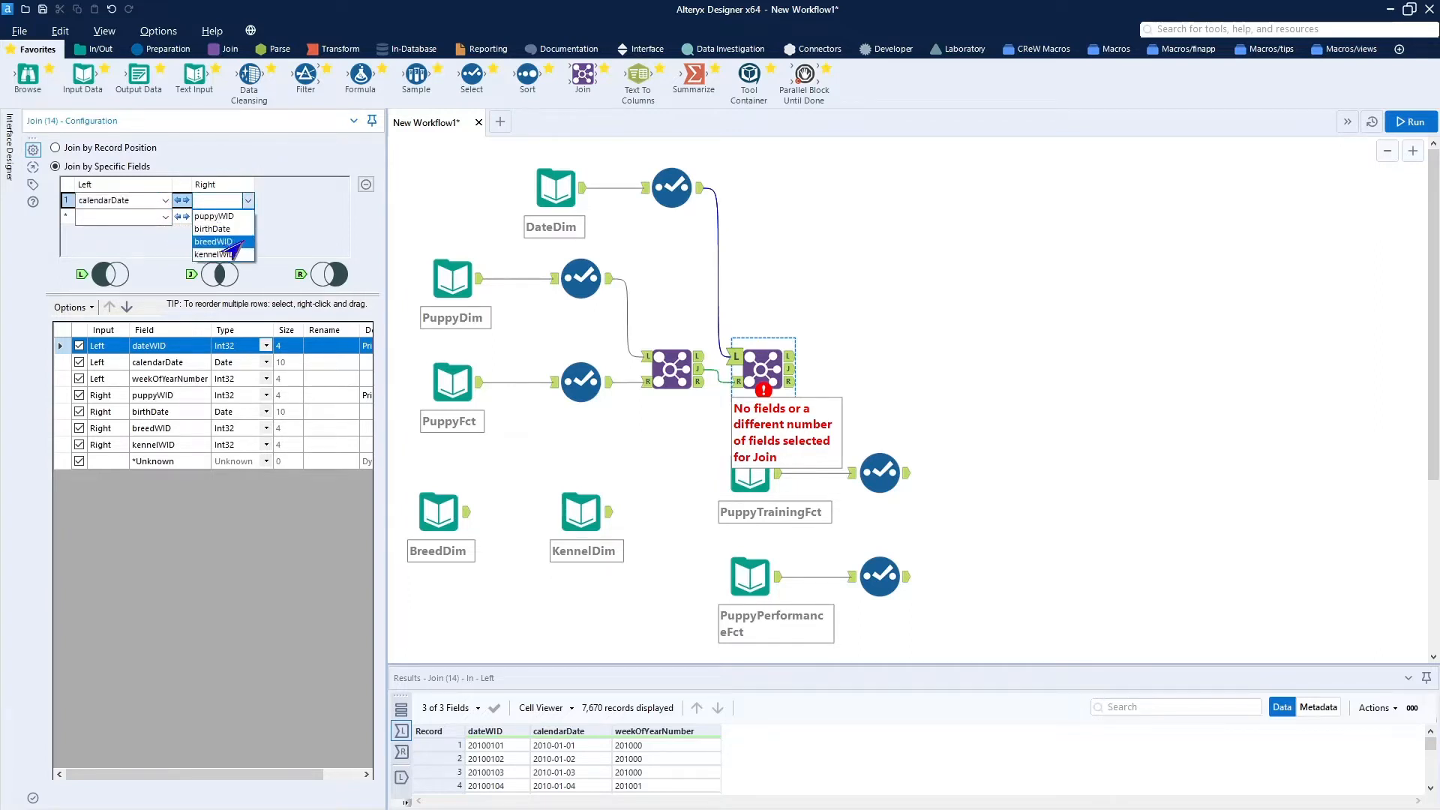
{"action": "left_click", "coordinate": [237, 231]}
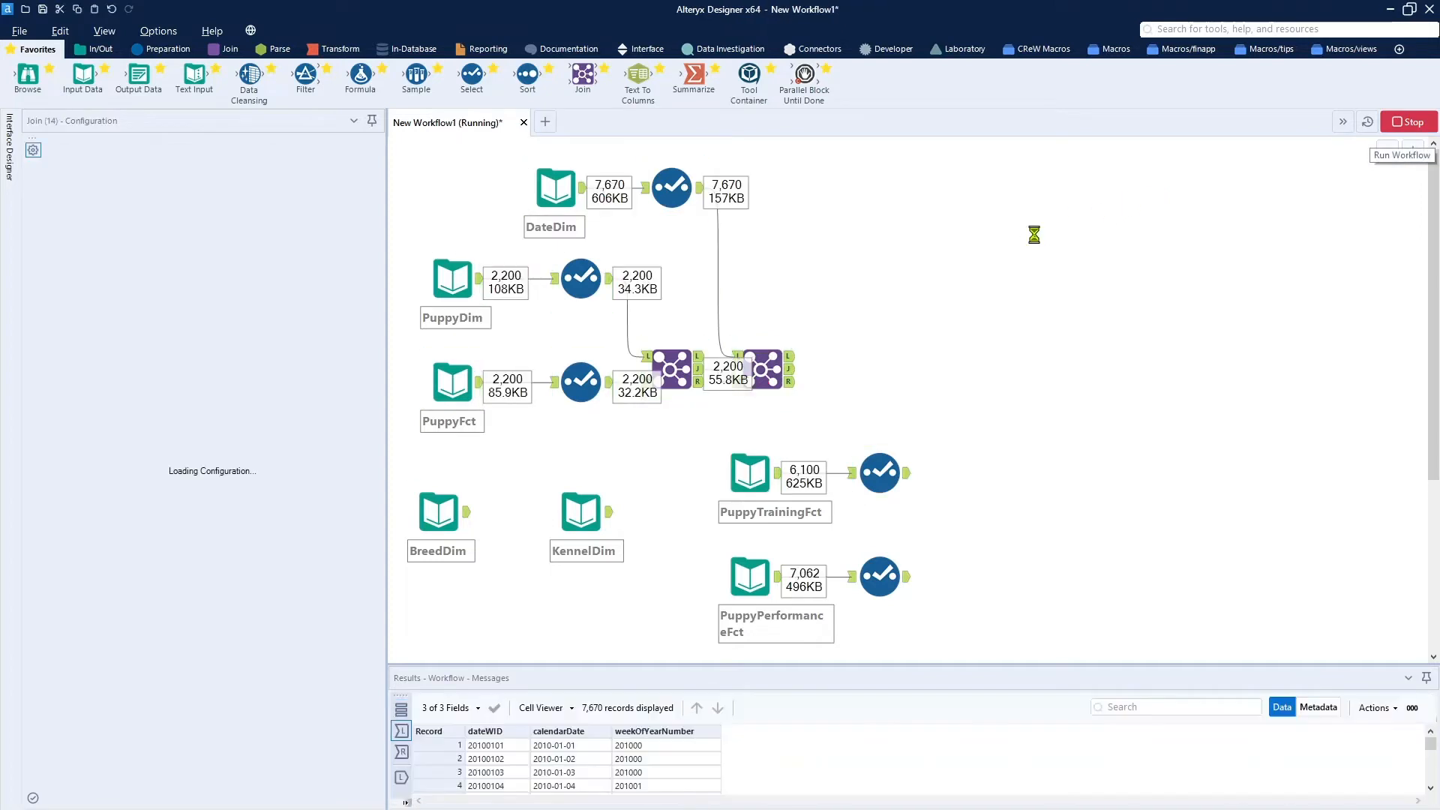
Inspect the unmatched right, joined and unmatched left outputs of the date join.
{"action": "left_click", "coordinate": [789, 383]}
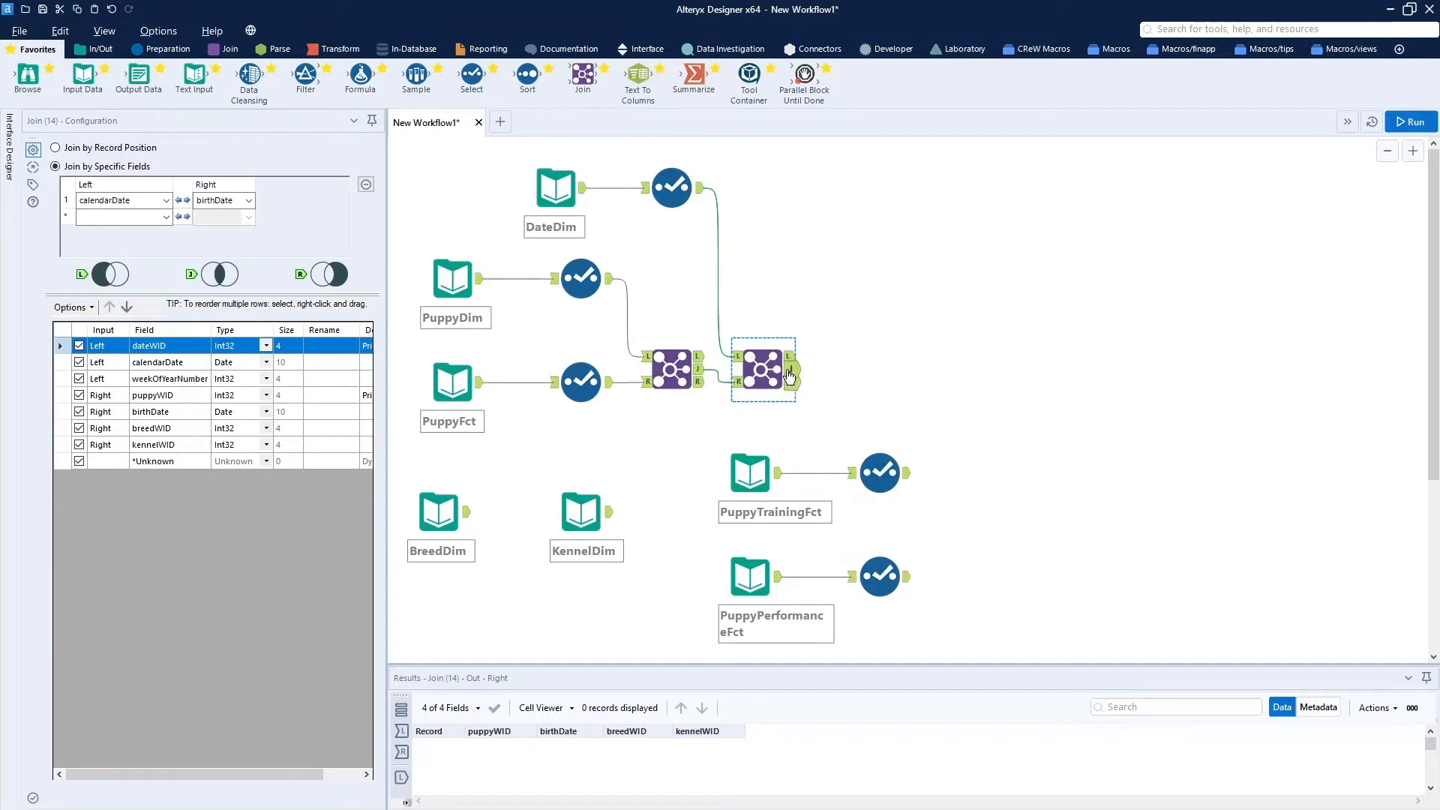
{"action": "left_click", "coordinate": [791, 368]}
{"action": "left_click", "coordinate": [793, 358]}
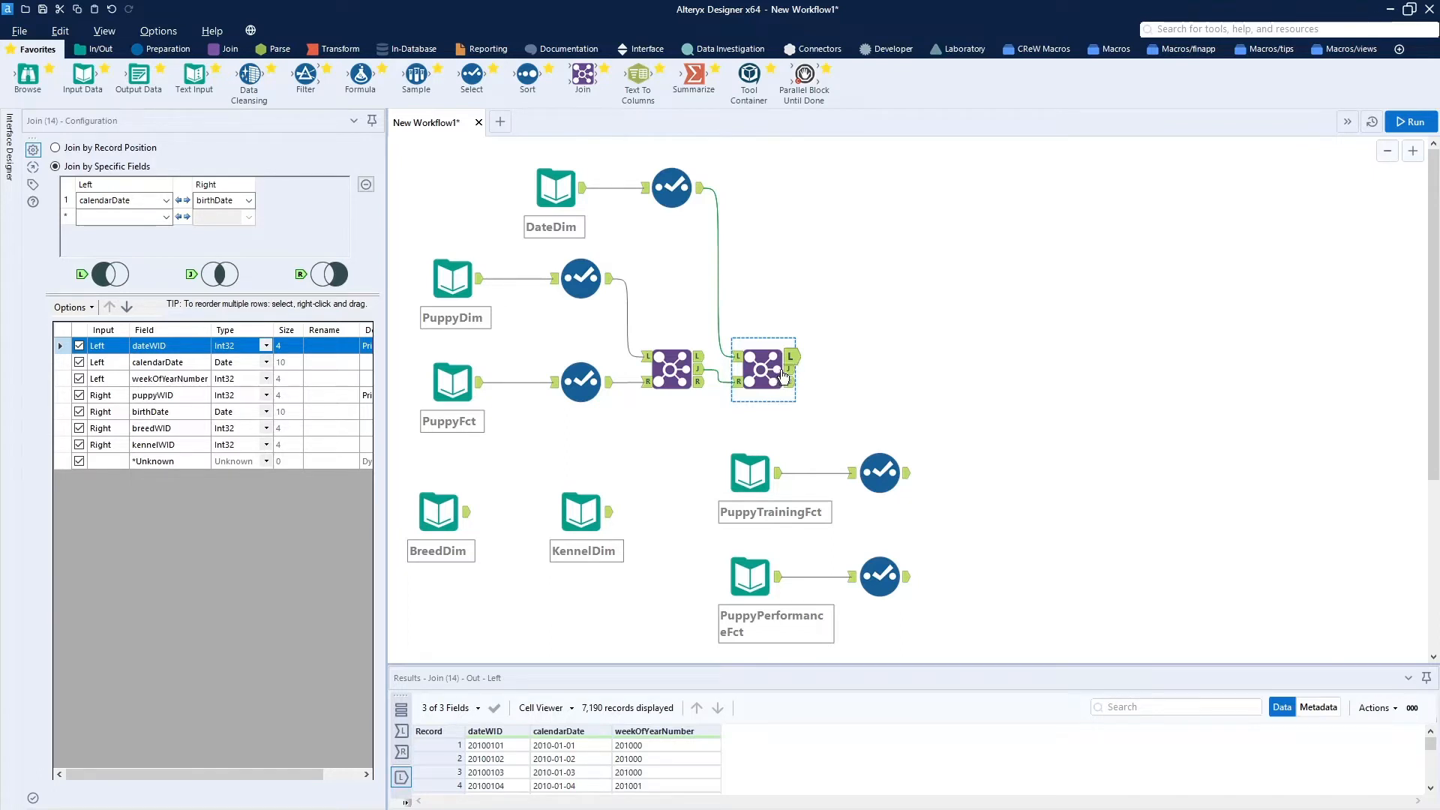
Add a Select tool to the second join's matched output and exclude calendarDate, weekOfYearNumber, puppyWID and birthDate.
{"action": "left_click", "coordinate": [792, 372]}
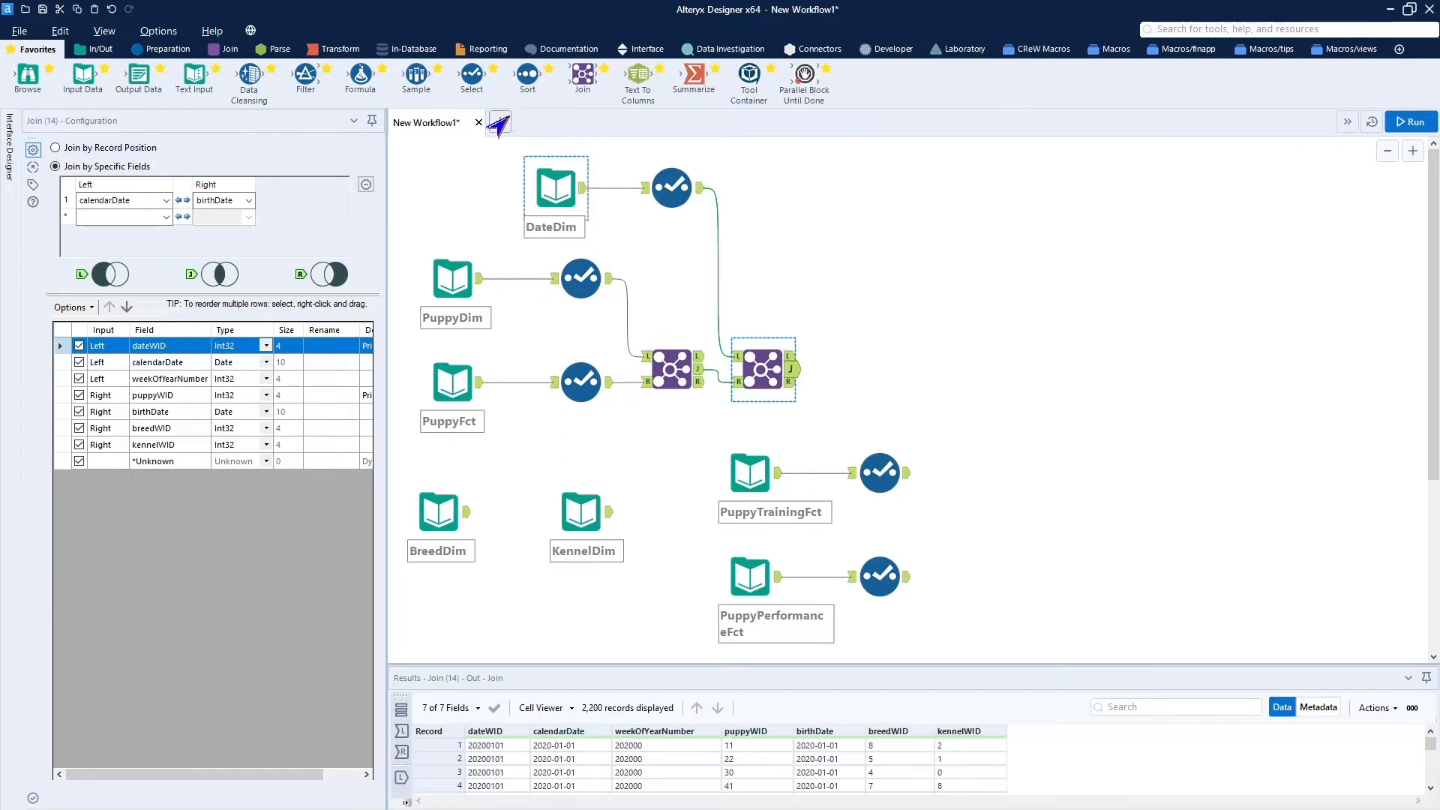
{"action": "left_click_drag", "start_coordinate": [472, 75], "coordinate": [879, 369]}
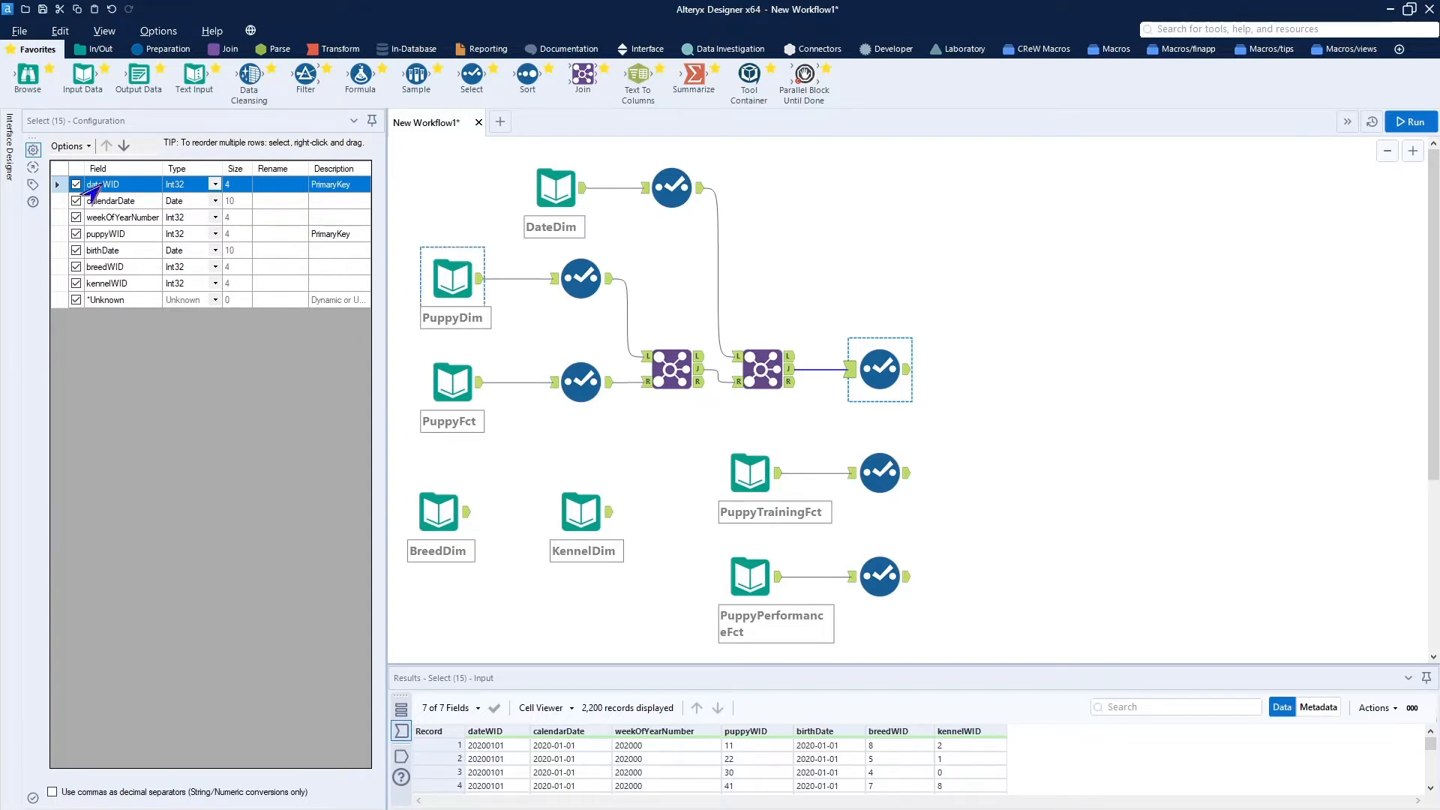
{"action": "left_click", "coordinate": [76, 200]}
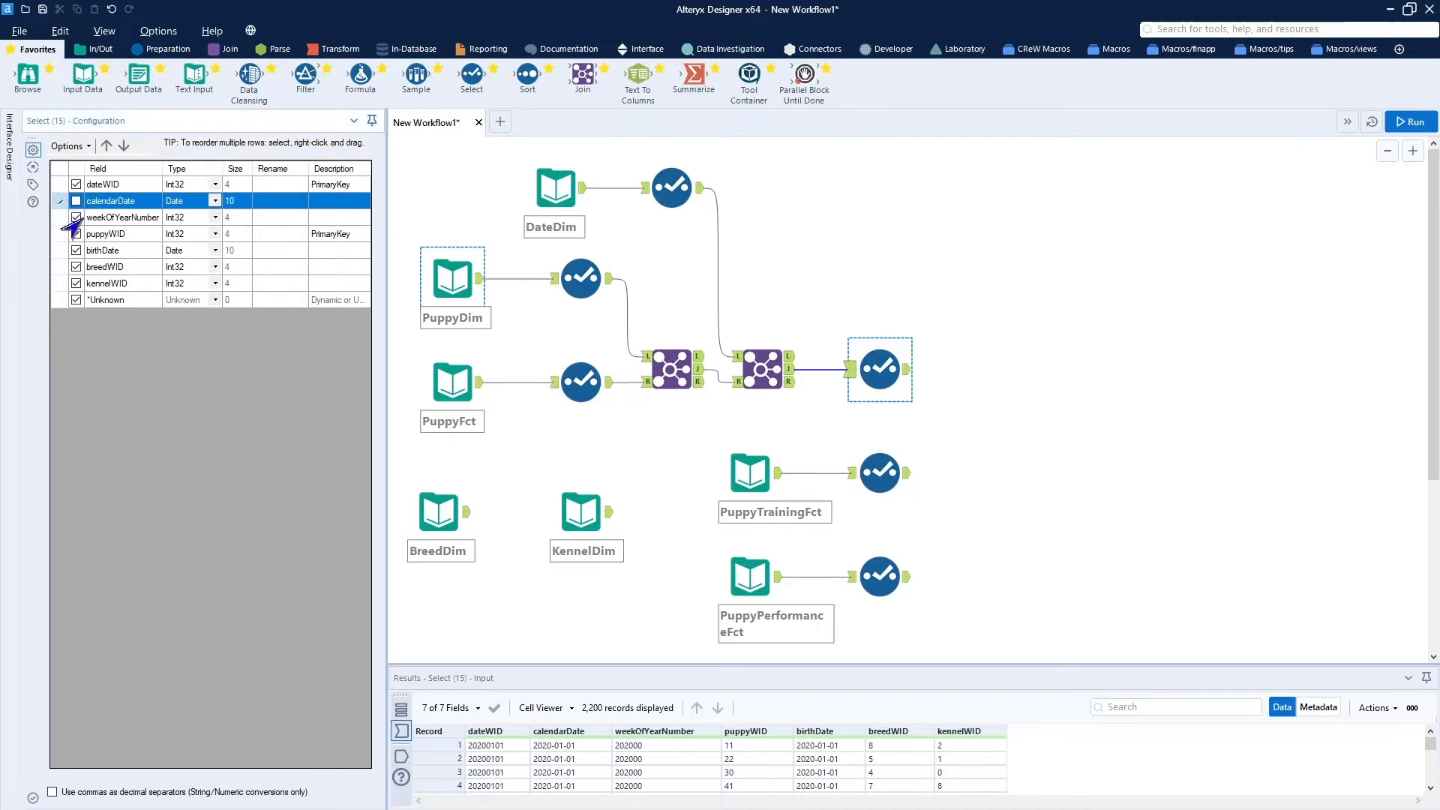
{"action": "left_click", "coordinate": [75, 221]}
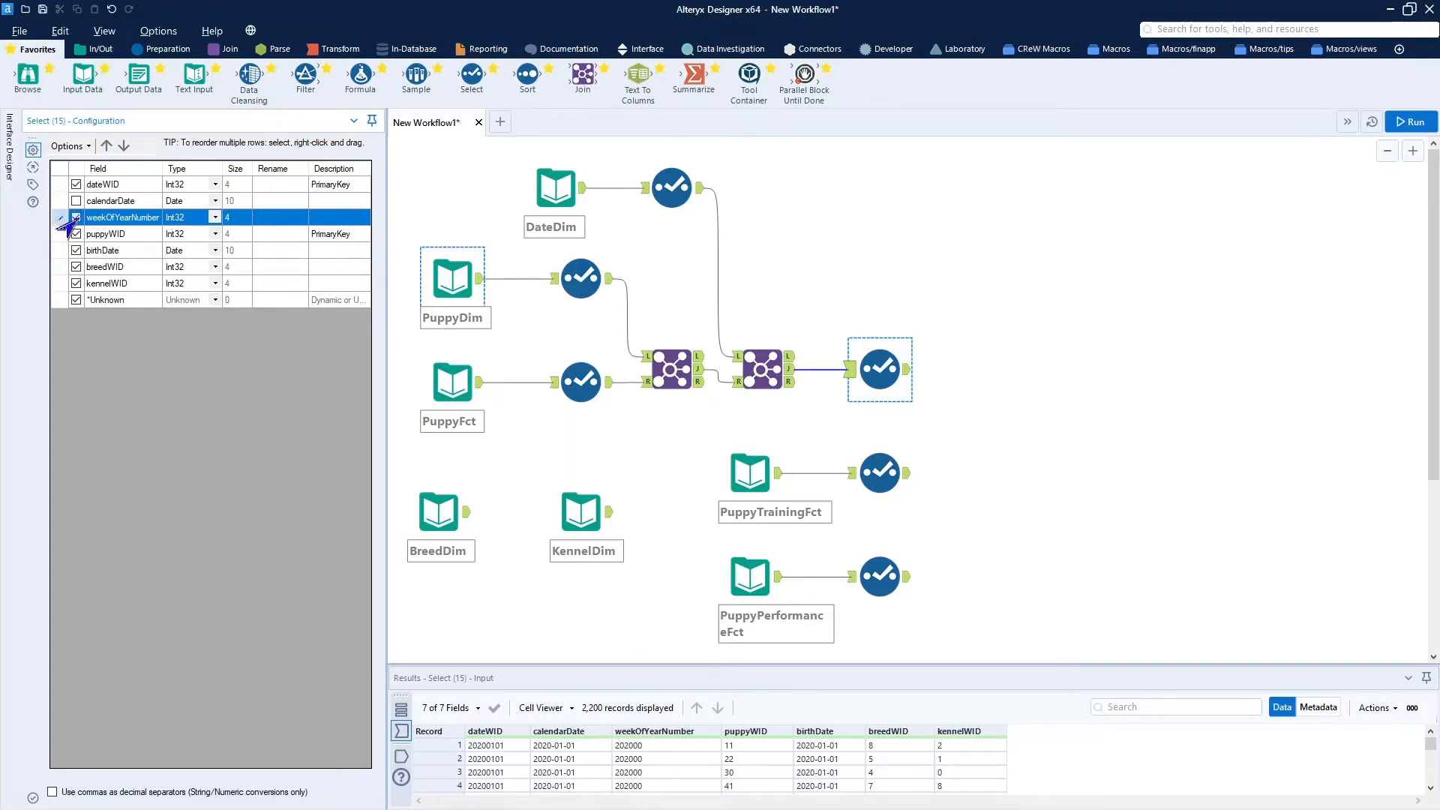
{"action": "left_click", "coordinate": [75, 218]}
{"action": "left_click", "coordinate": [76, 234]}
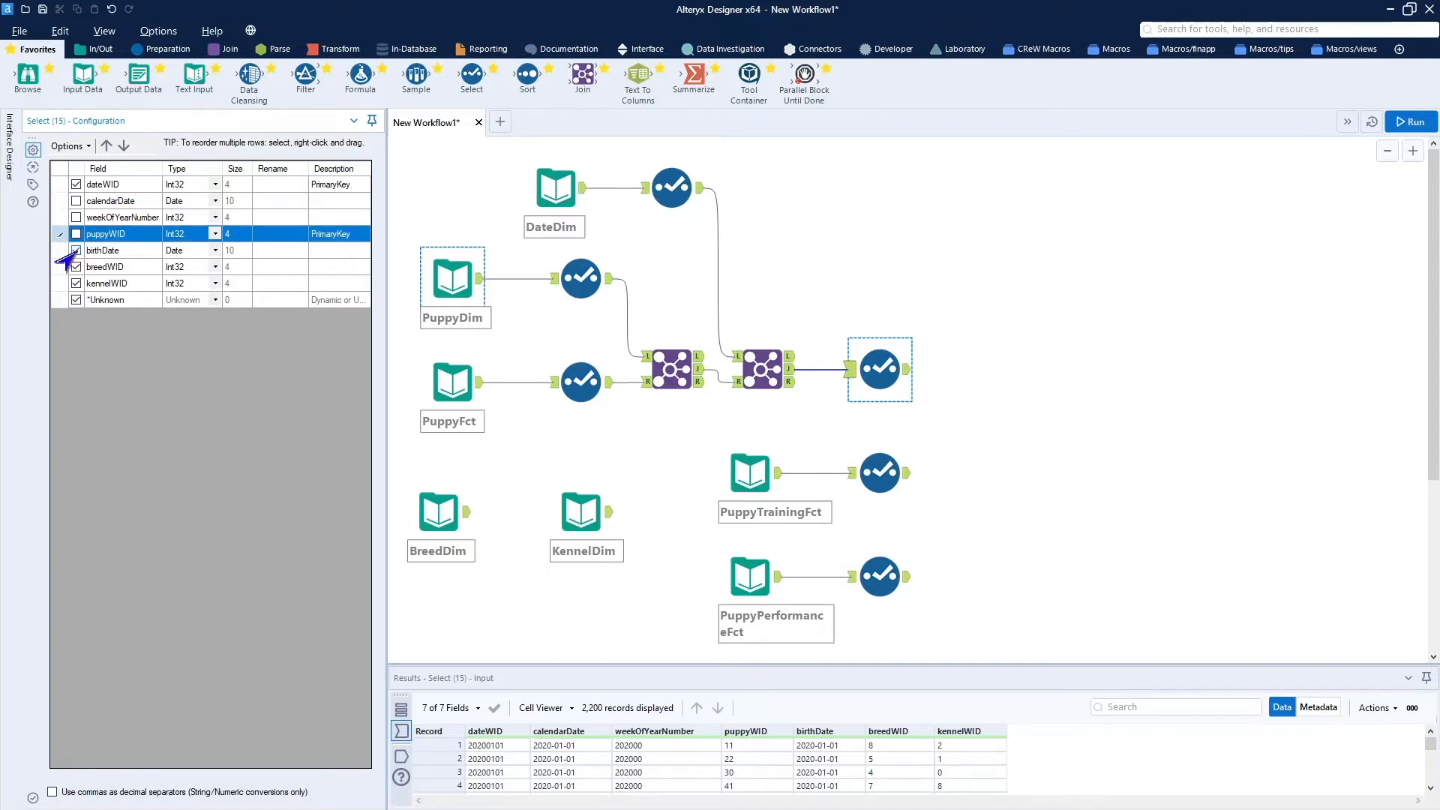
{"action": "left_click", "coordinate": [76, 251]}
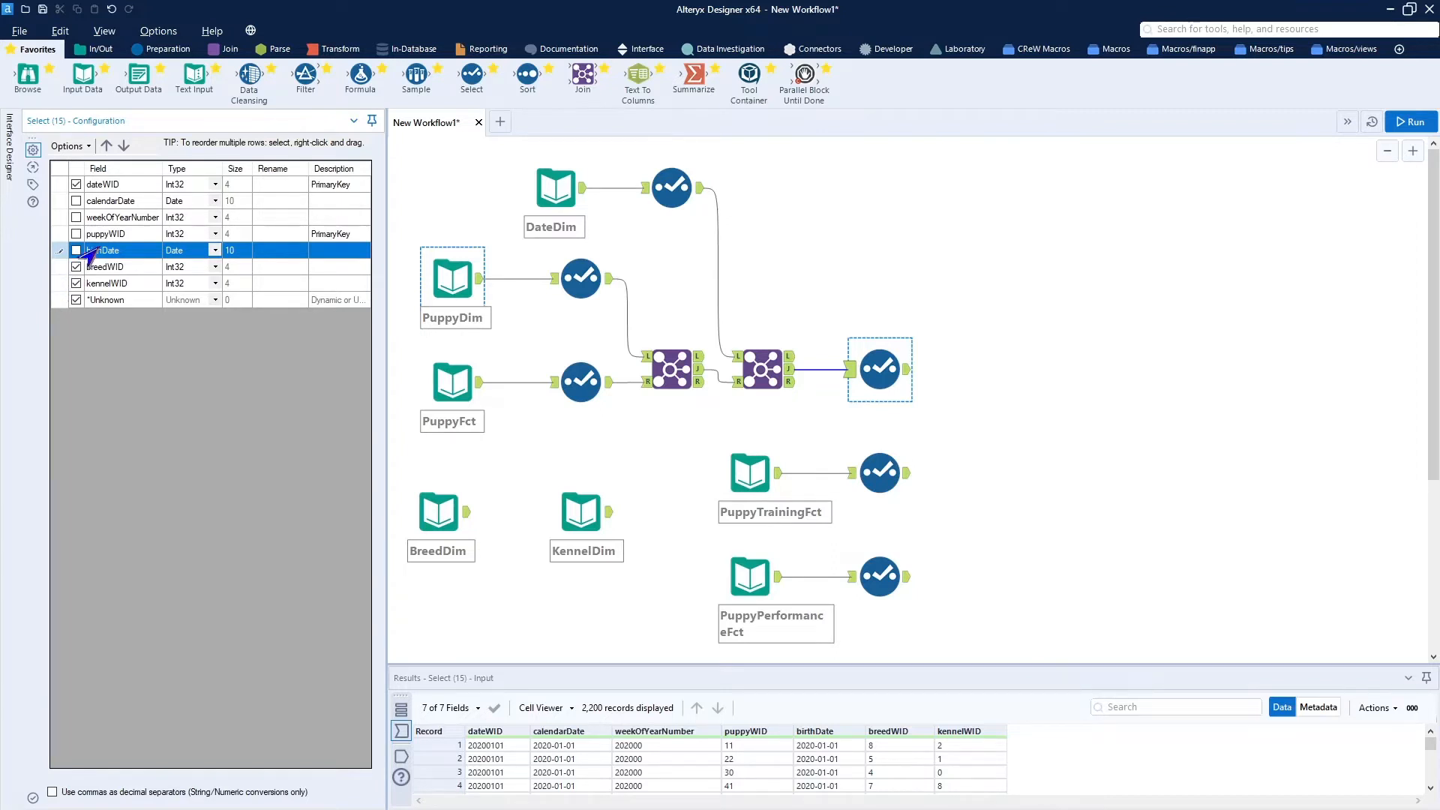
Rename dateWID to pivotDateWID in the new Select and compare it with the training and performance Select tools.
{"action": "left_click", "coordinate": [290, 185]}
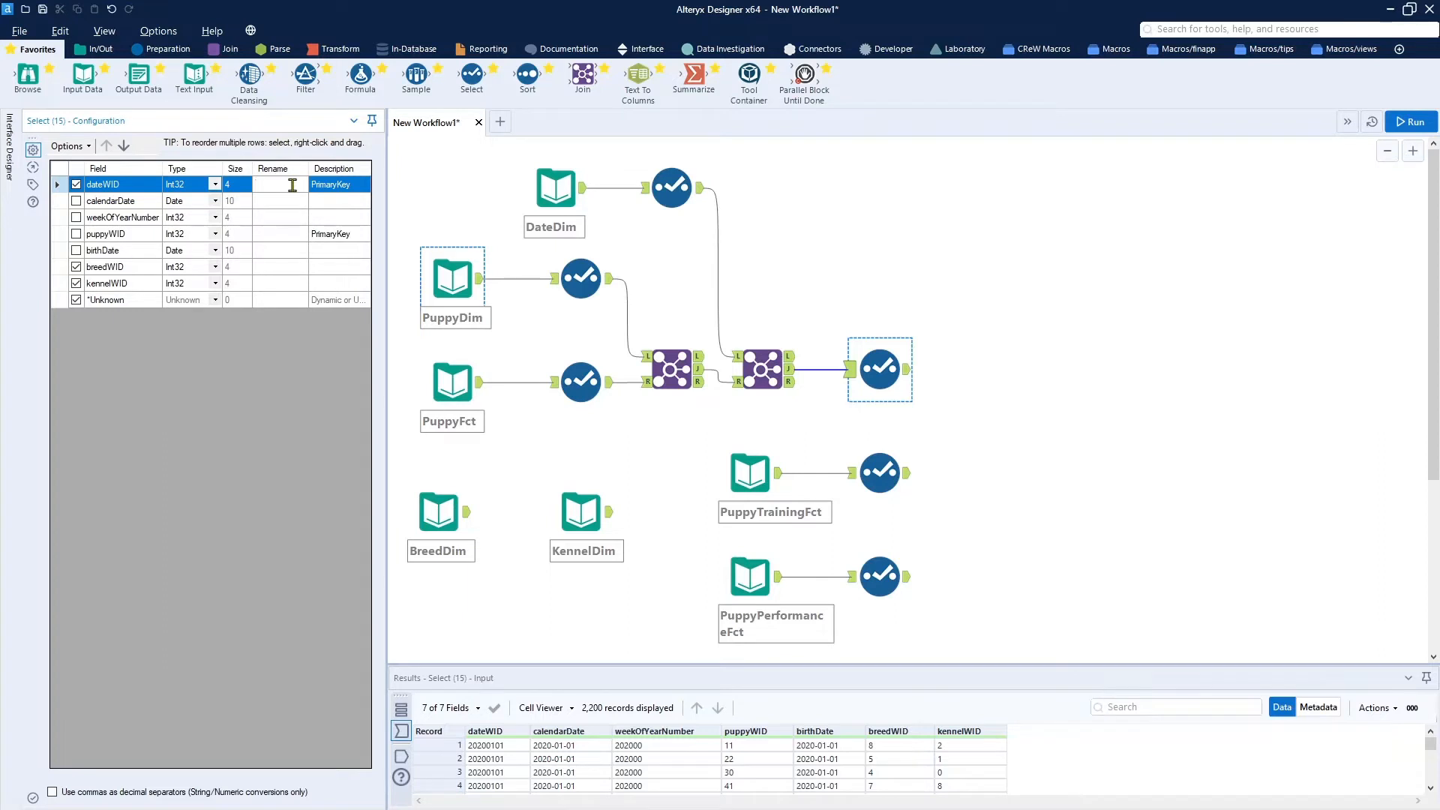
{"action": "type", "text": "pivotDateWID"}
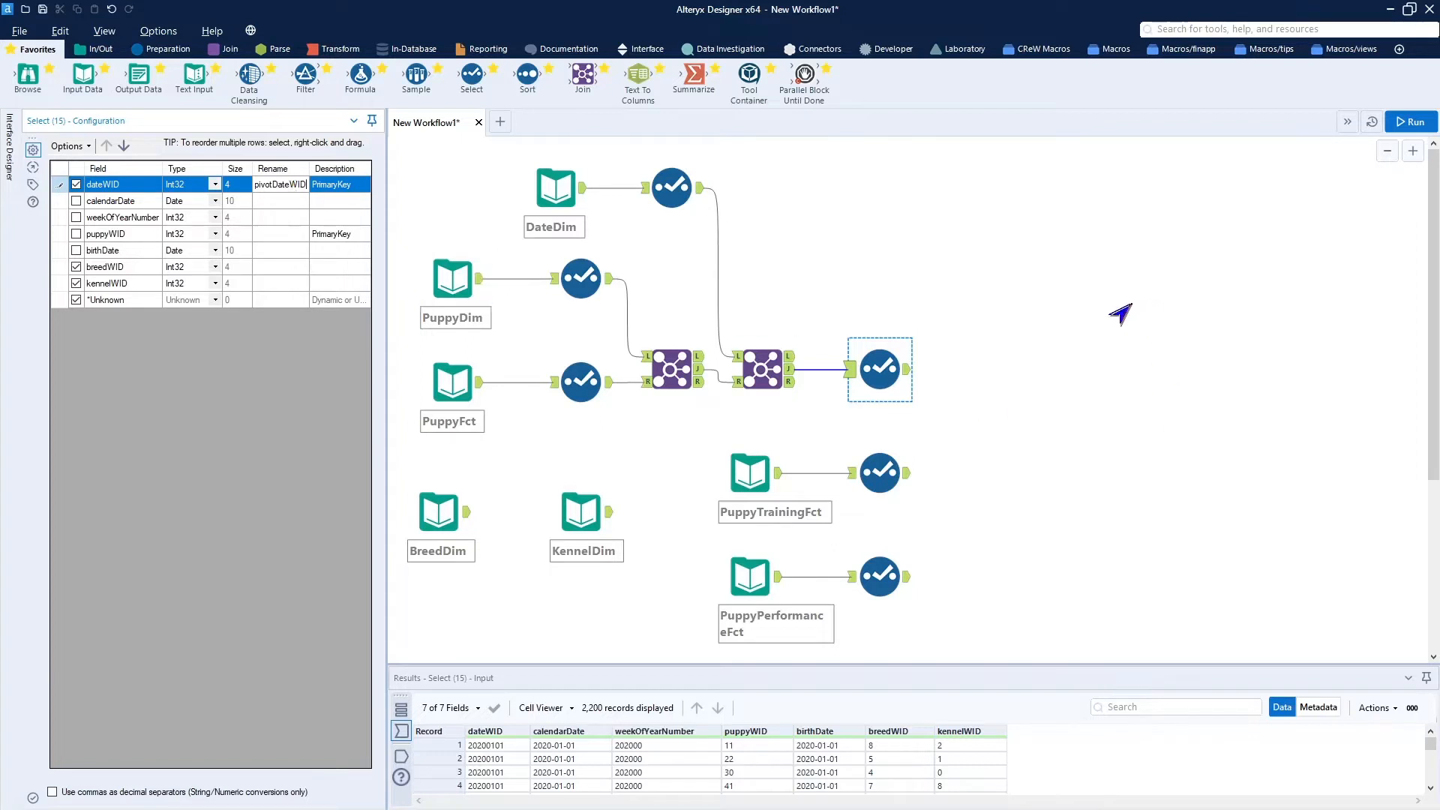
{"action": "left_click", "coordinate": [877, 472]}
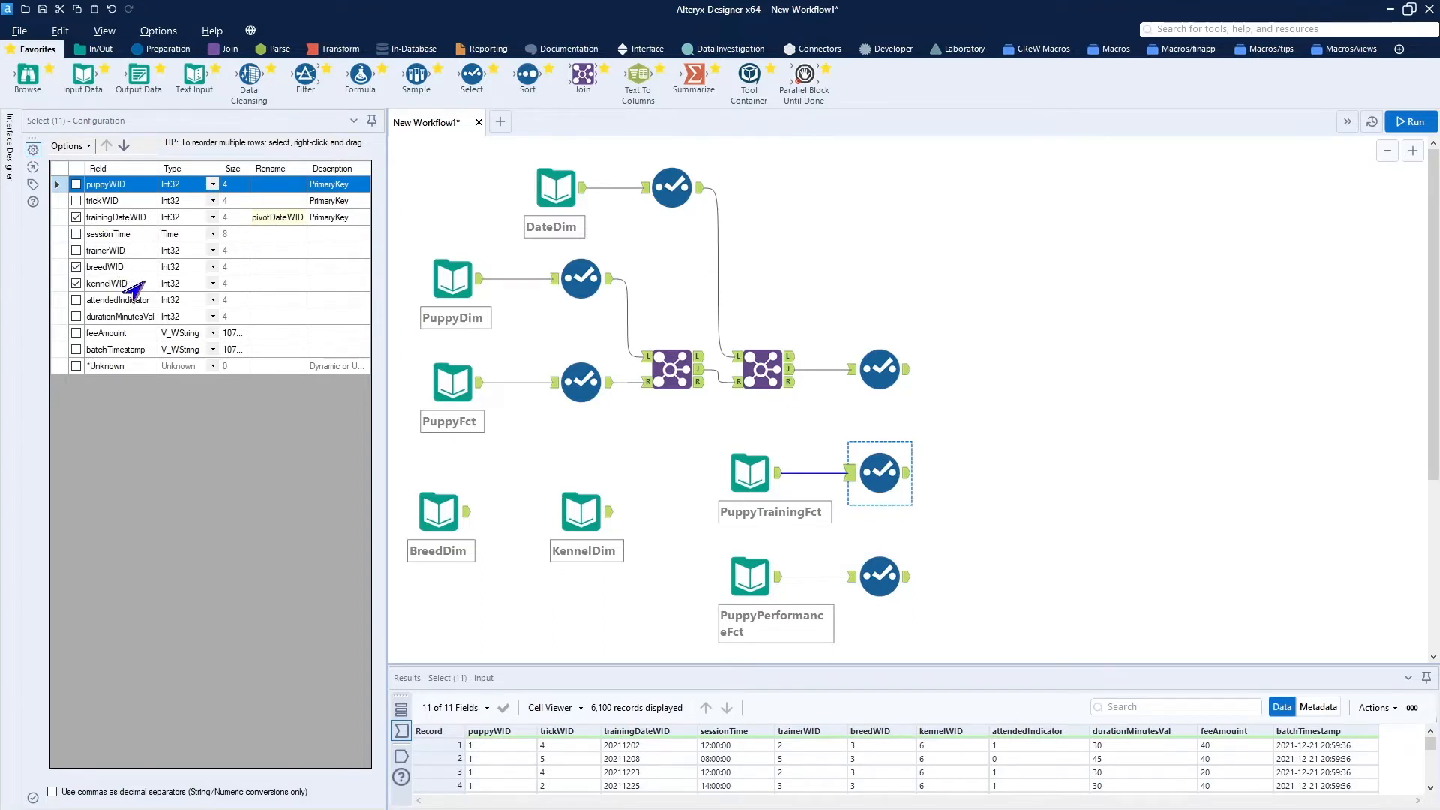
{"action": "left_click", "coordinate": [878, 572]}
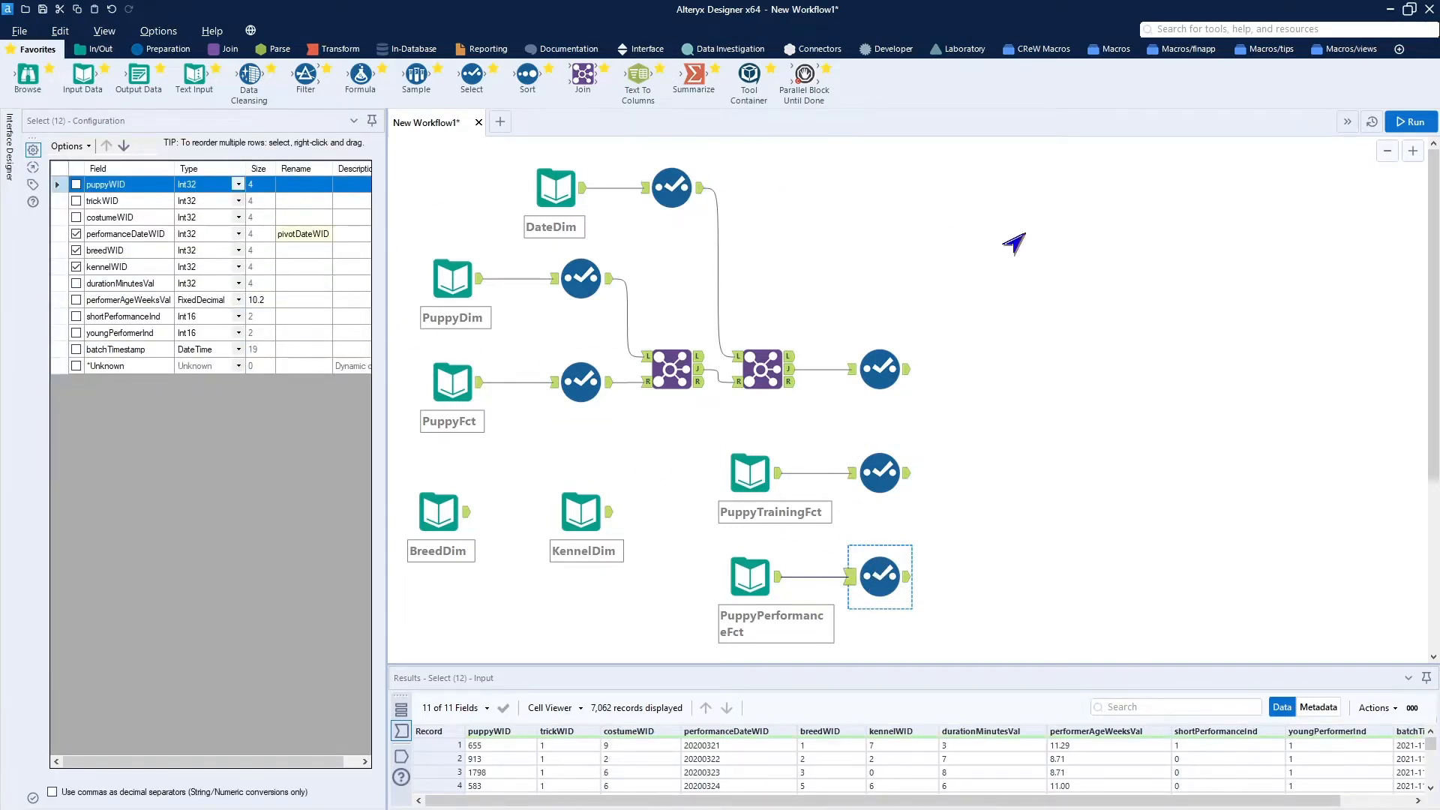
Paste the two recordType Formula tools, 'Training' and 'Performance', and place them behind the upper two Select tools.
{"action": "left_click", "coordinate": [1019, 255]}
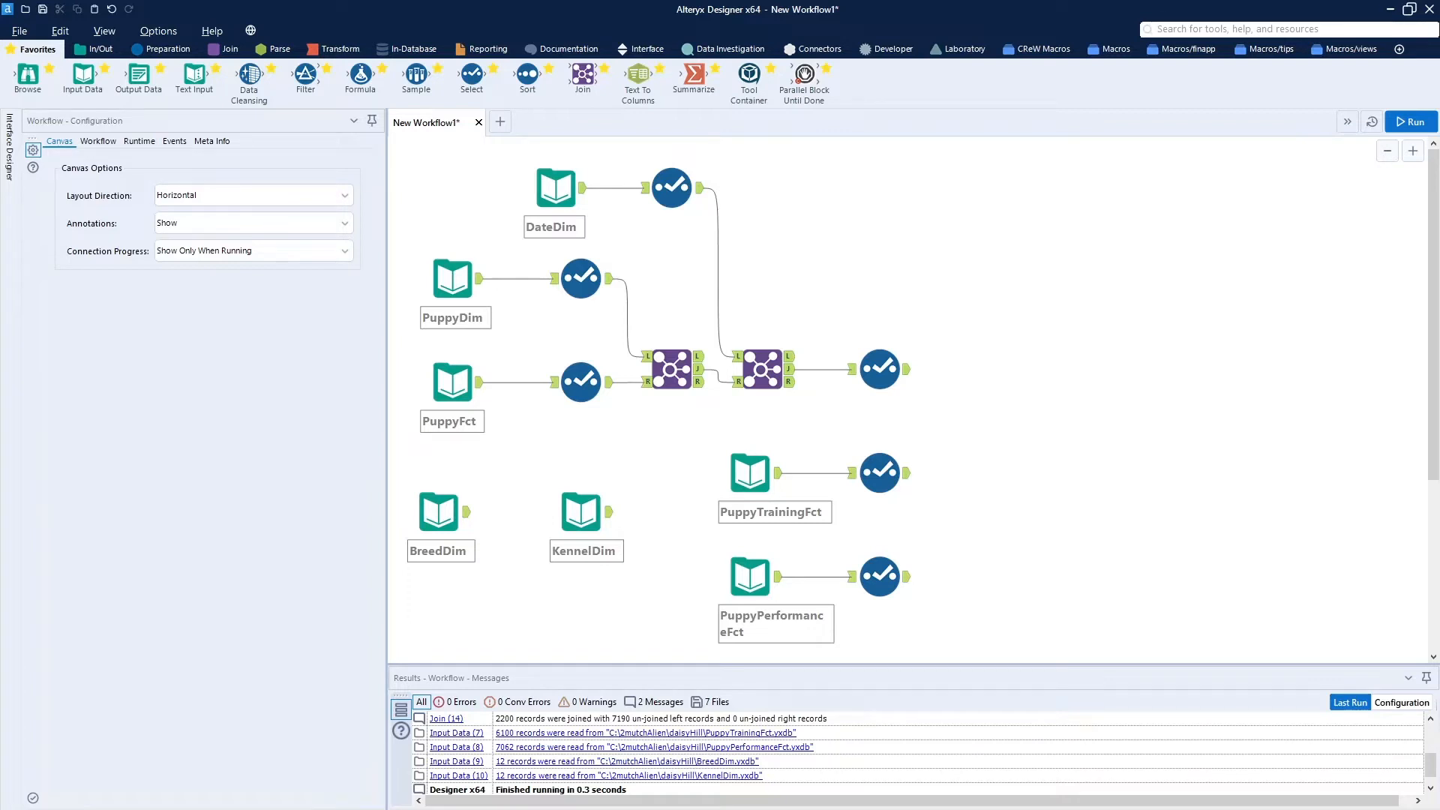
{"action": "right_click", "coordinate": [1133, 307]}
{"action": "left_click", "coordinate": [1179, 315]}
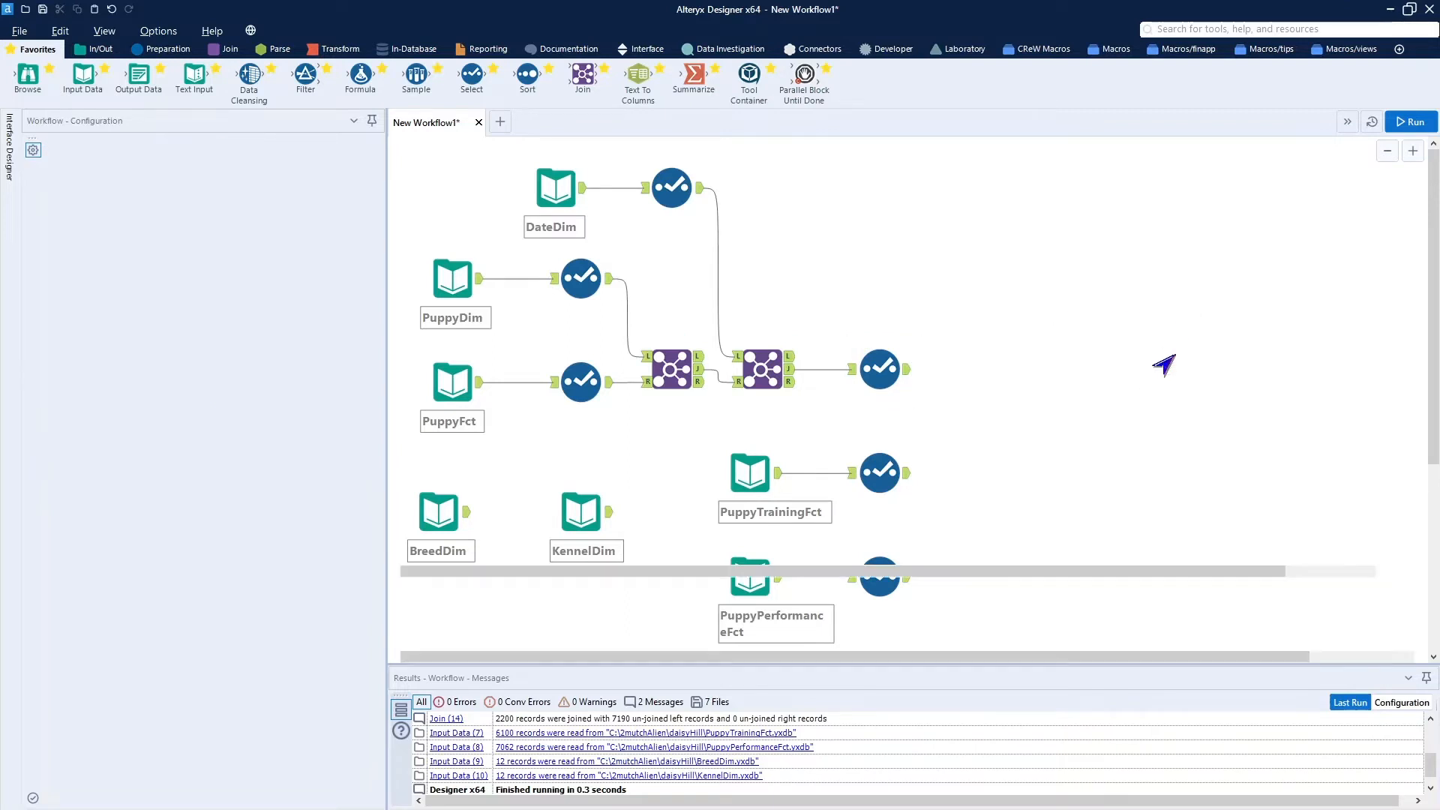
{"action": "mouse_move", "coordinate": [1171, 352]}
{"action": "left_mouse_down"}
{"action": "mouse_move", "coordinate": [996, 389]}
{"action": "mouse_move", "coordinate": [930, 368]}
{"action": "left_mouse_up"}
{"action": "left_click", "coordinate": [1108, 385]}
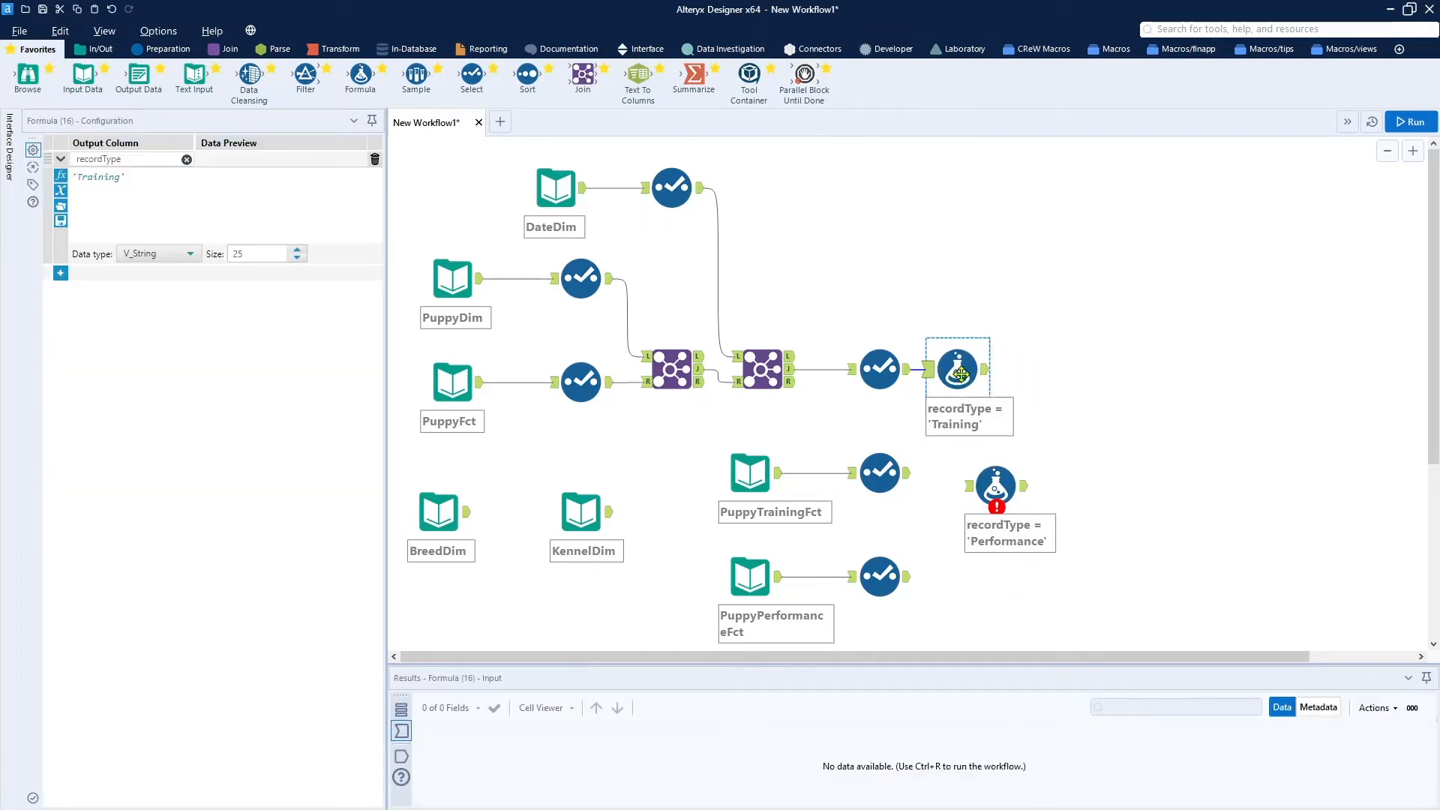
{"action": "left_click_drag", "start_coordinate": [1008, 491], "coordinate": [967, 474]}
{"action": "left_click", "coordinate": [955, 367]}
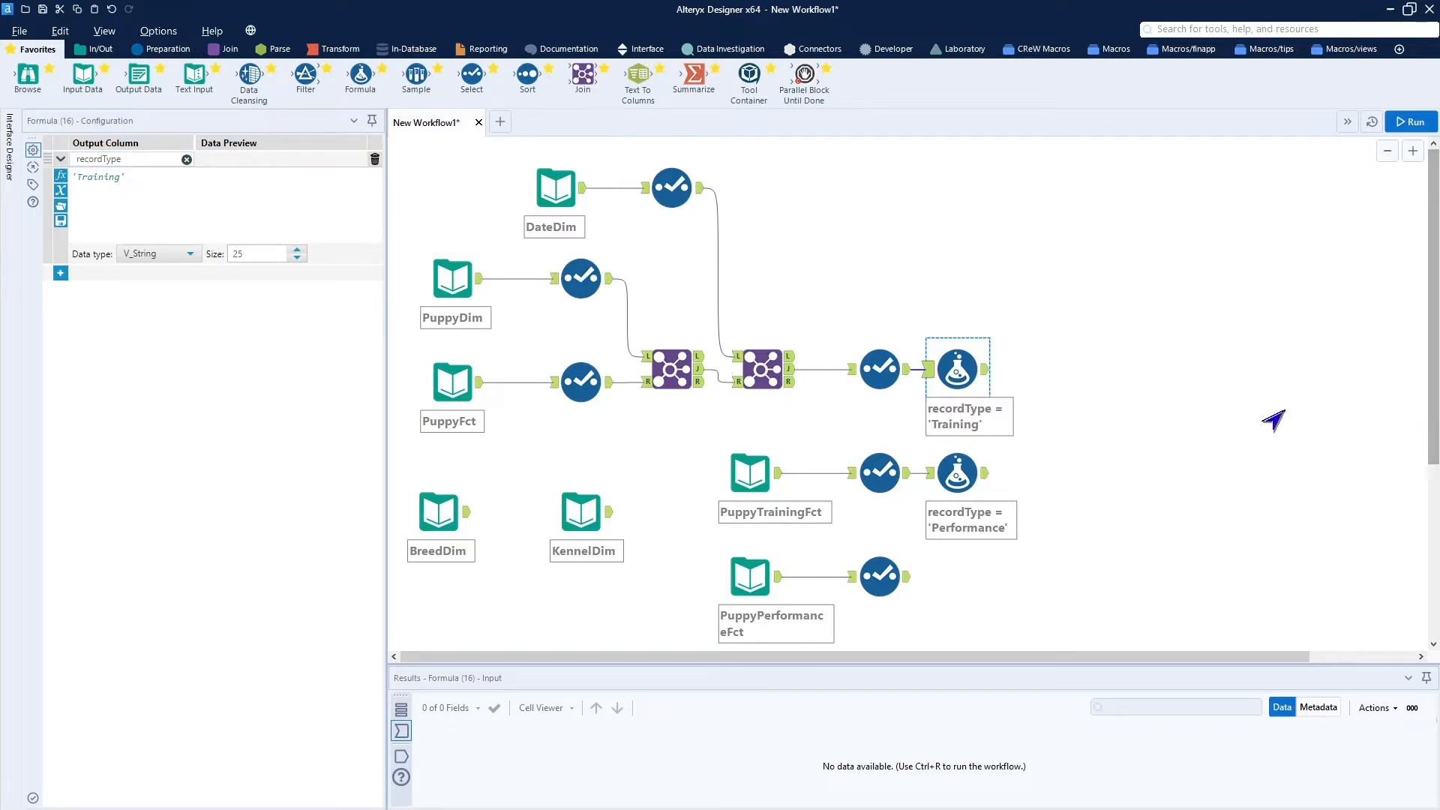
Detach both Formula tools and reattach 'Performance' to the PuppyPerformanceFct Select and 'Training' to the PuppyTrainingFct Select.
{"action": "left_click", "coordinate": [919, 373]}
{"action": "left_click", "coordinate": [917, 392]}
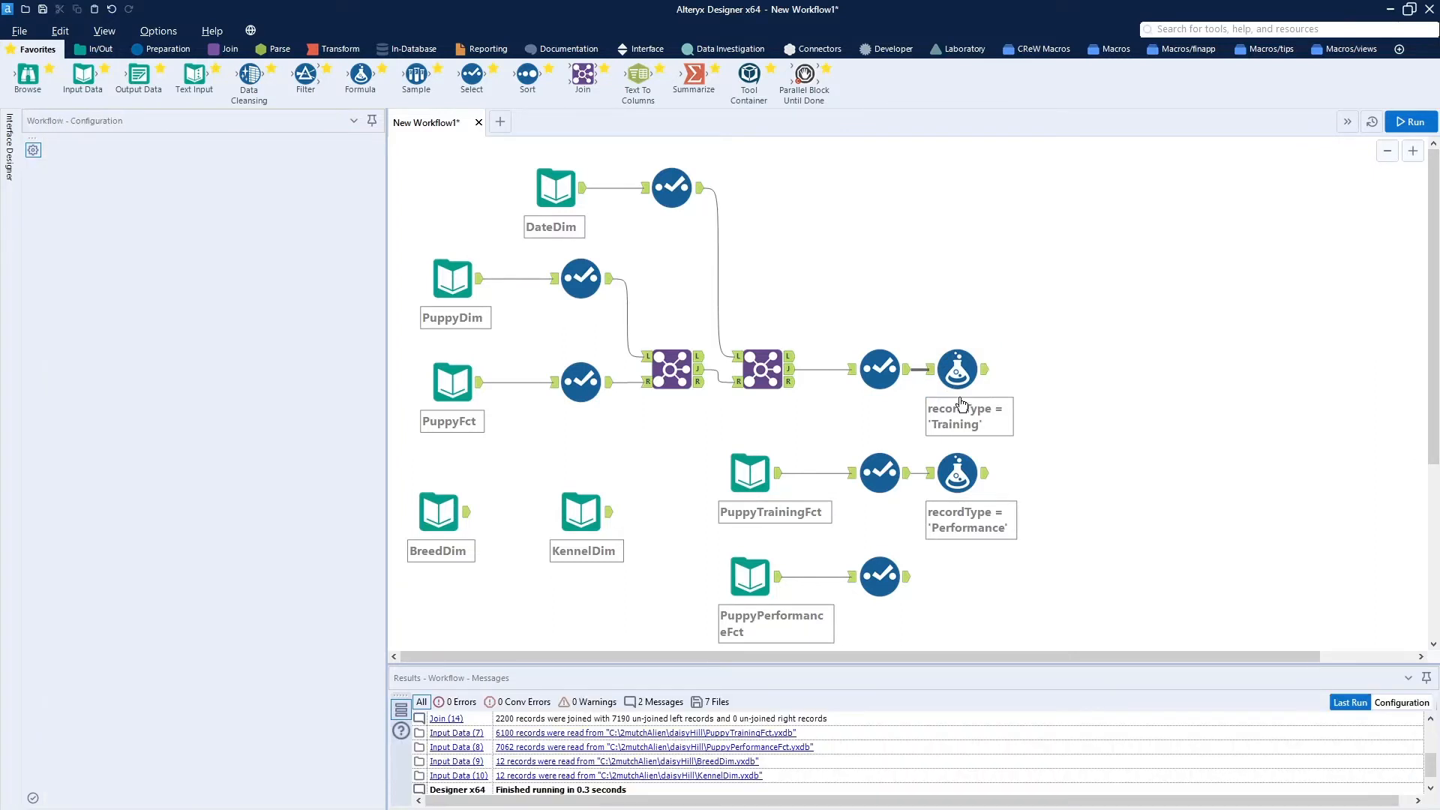
{"action": "left_click", "coordinate": [916, 475]}
{"action": "key", "text": "Delete"}
{"action": "left_click_drag", "start_coordinate": [962, 472], "coordinate": [974, 572]}
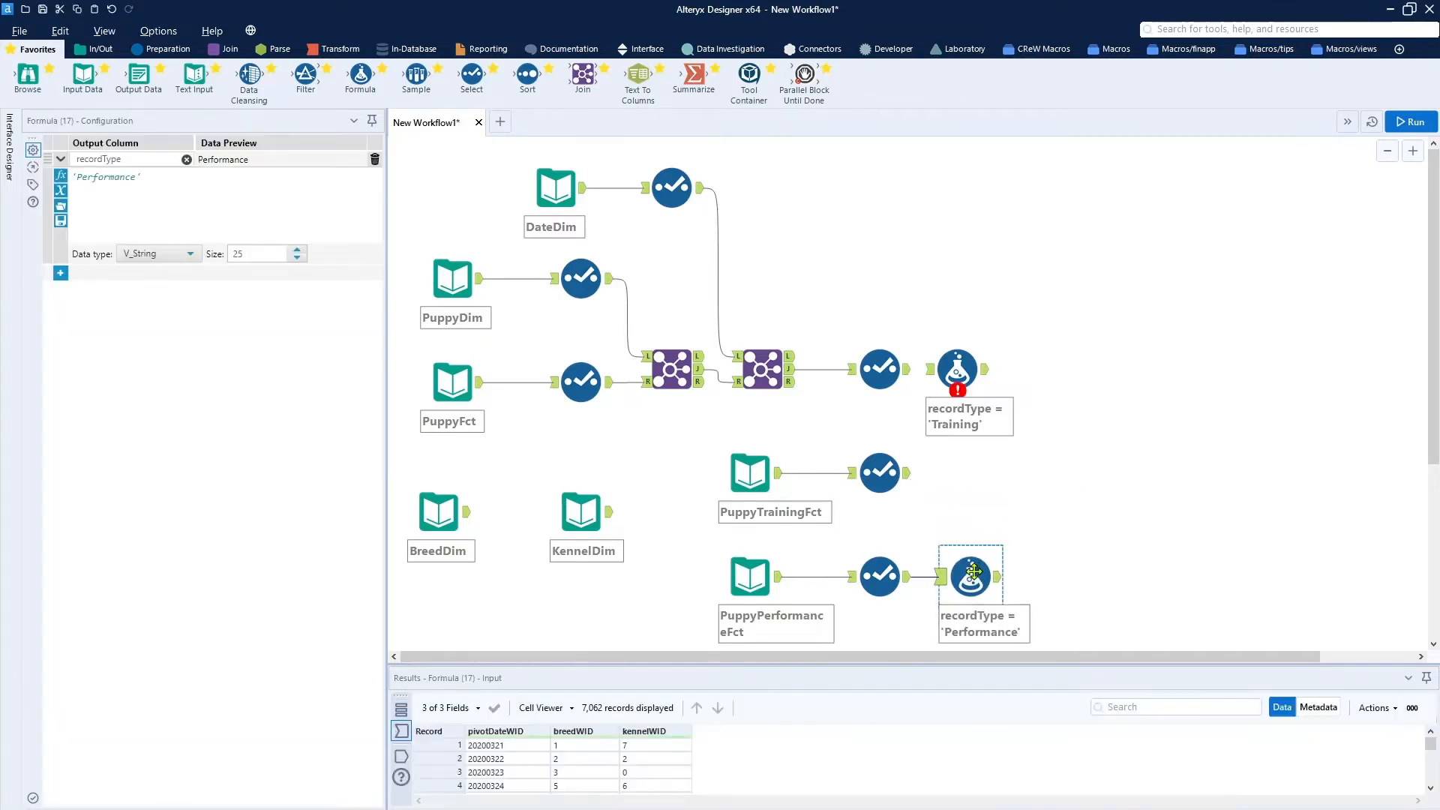
{"action": "left_click_drag", "start_coordinate": [958, 366], "coordinate": [970, 467]}
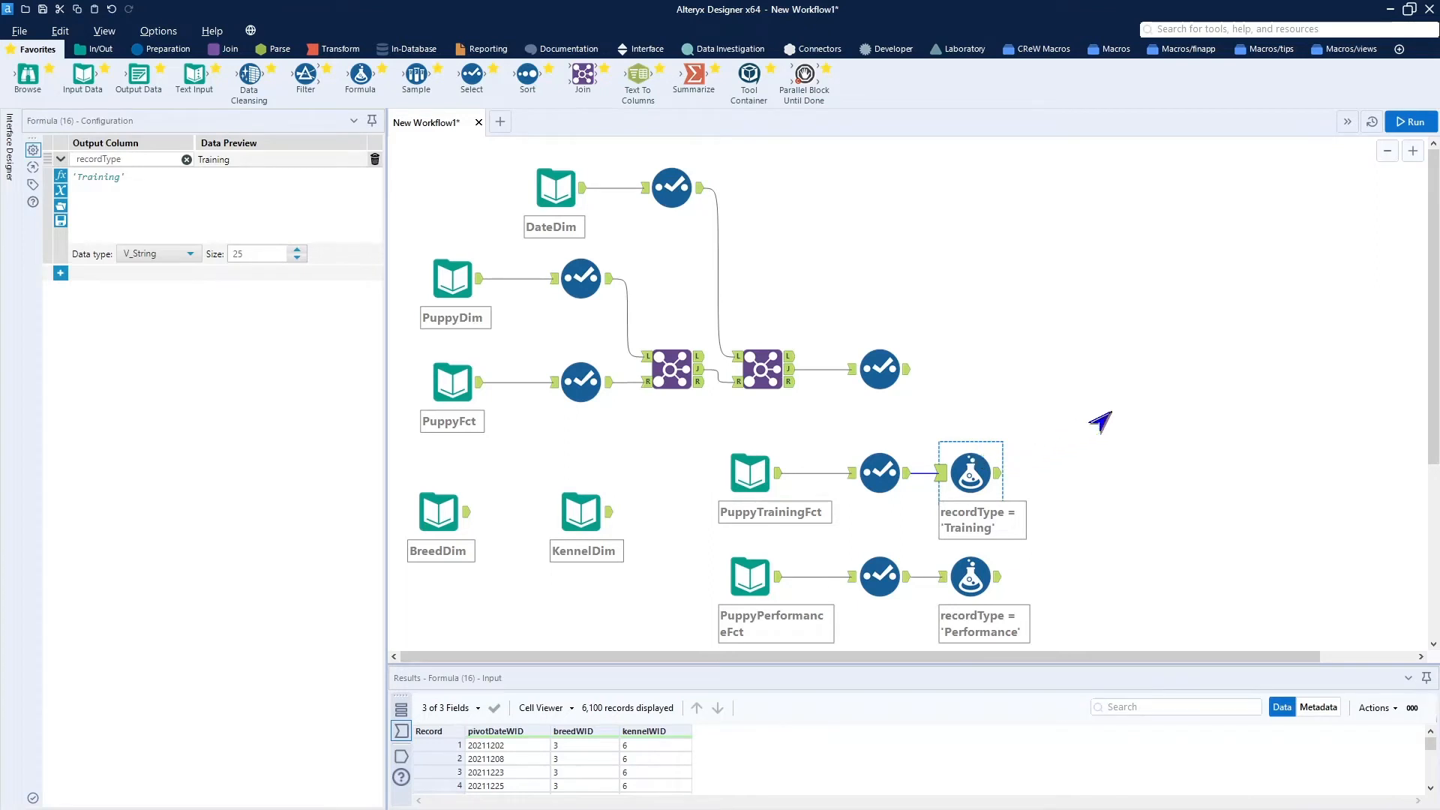
Duplicate the 'Training' Formula tool and connect the copy to the Select that follows the date join.
{"action": "right_click", "coordinate": [973, 470]}
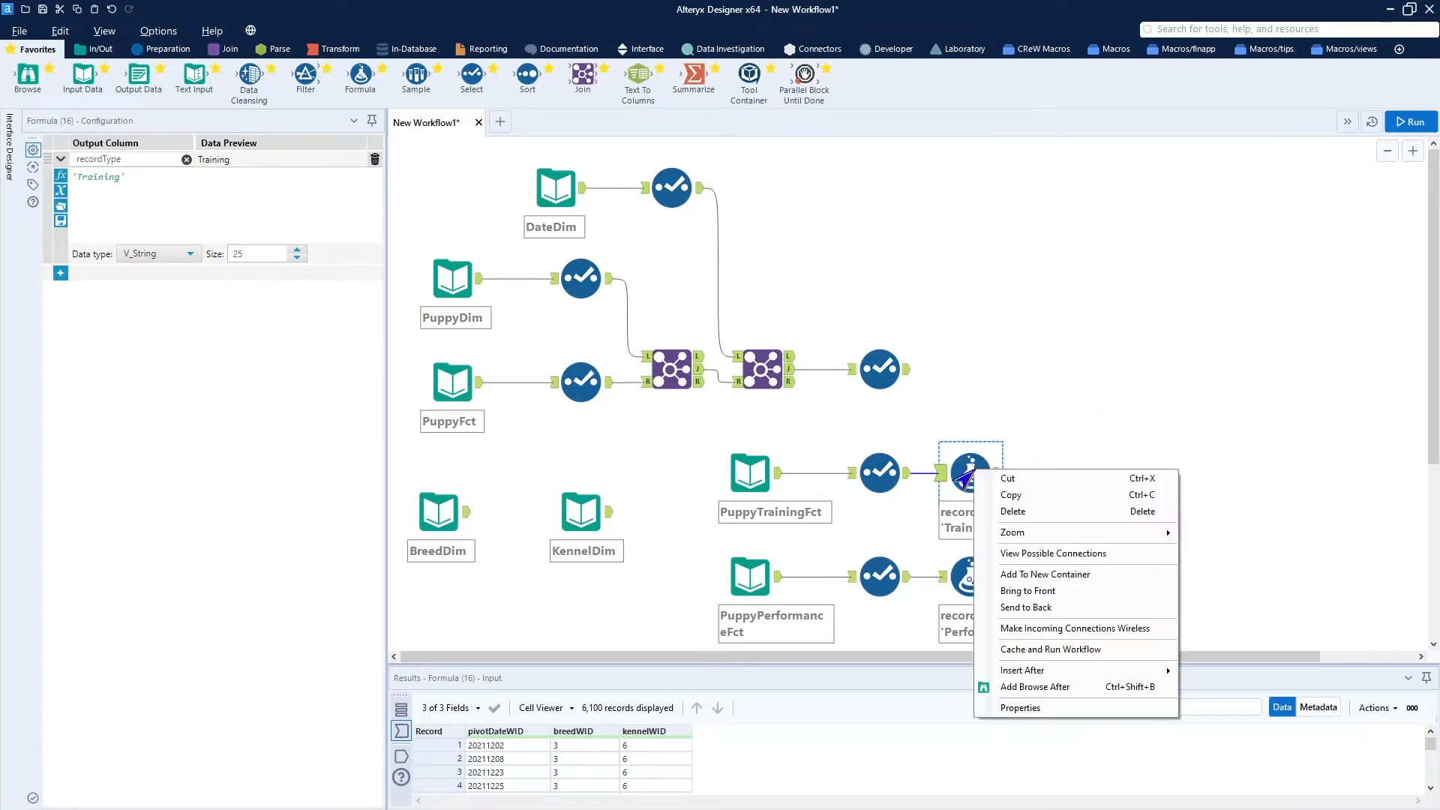
{"action": "left_click", "coordinate": [1010, 492]}
{"action": "right_click", "coordinate": [1099, 362]}
{"action": "left_click", "coordinate": [1134, 371]}
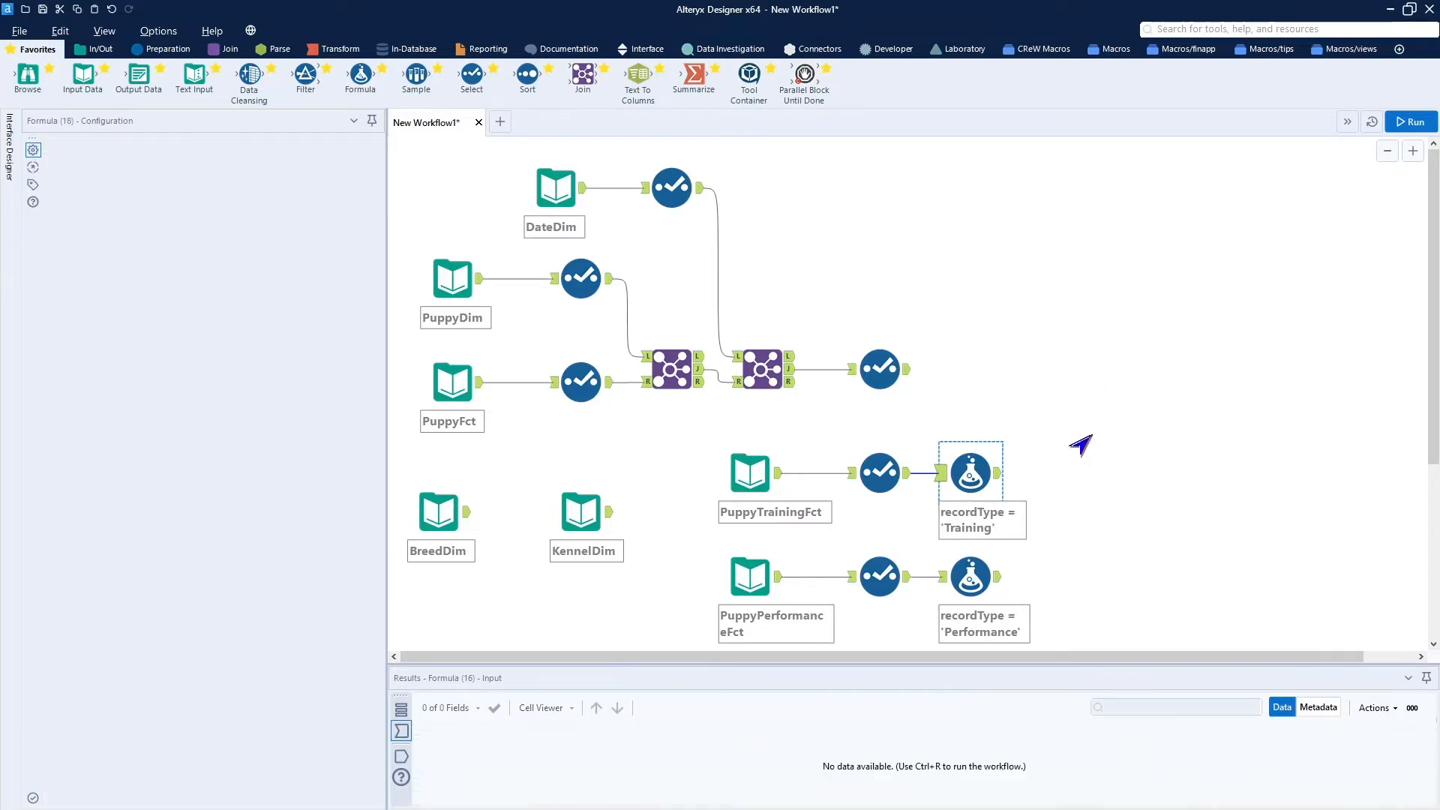
{"action": "left_click_drag", "start_coordinate": [1125, 387], "coordinate": [970, 368]}
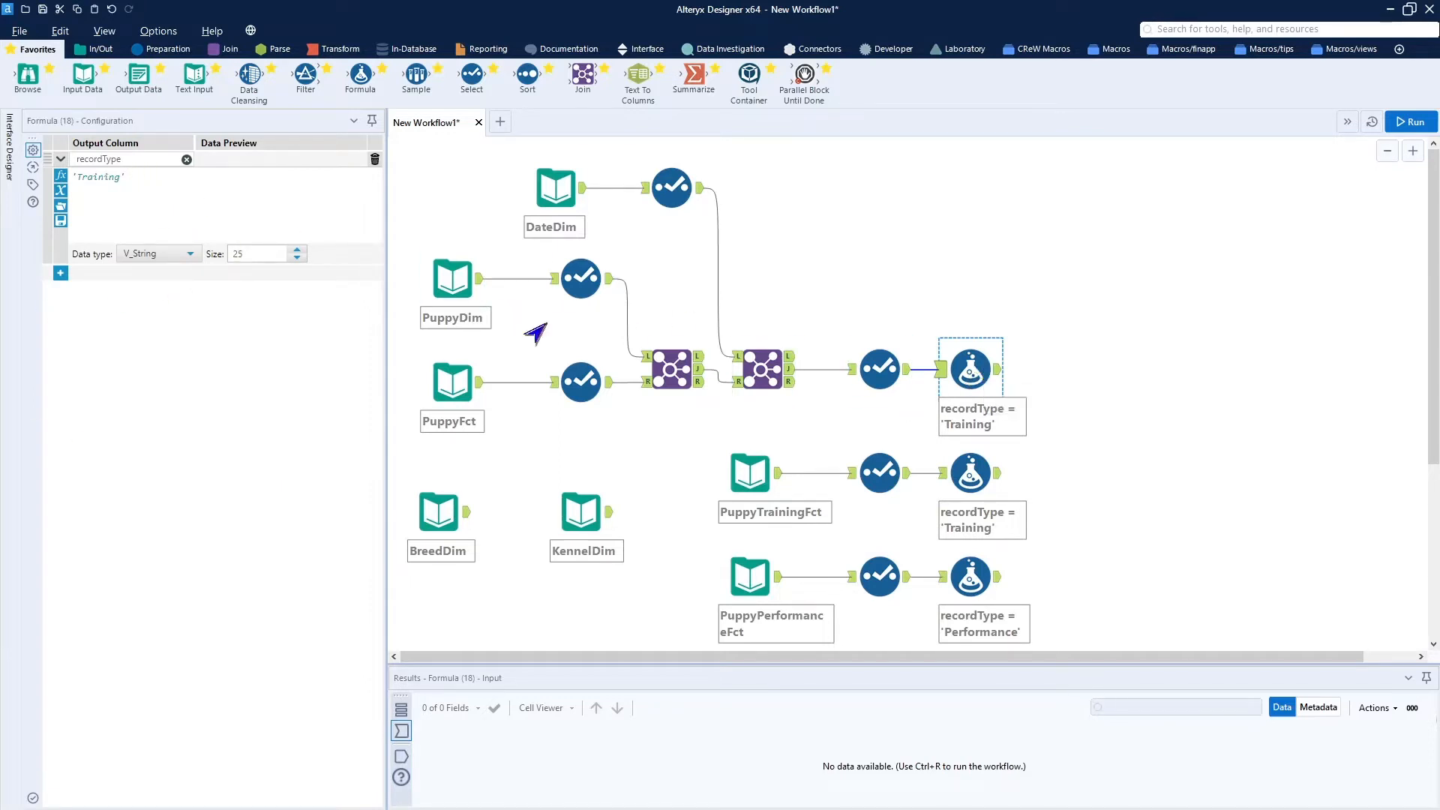
Change the recordType expression in the duplicated Formula tool to 'Birth'.
{"action": "double_click", "coordinate": [99, 176]}
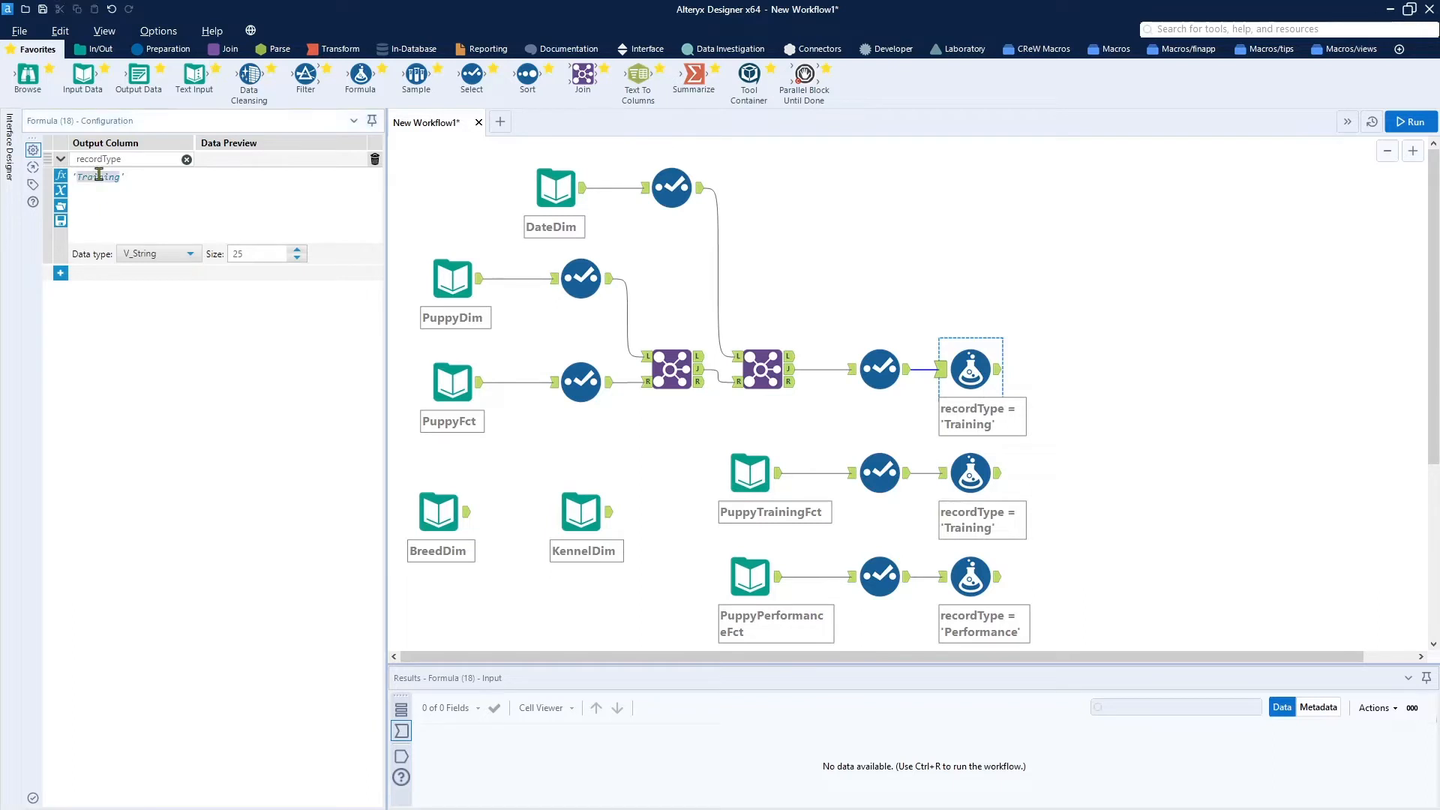
{"action": "type", "text": "Birth"}
{"action": "left_click", "coordinate": [967, 225]}
Run the workflow and check the outputs of the Birth, Training and Performance Formula tools.
{"action": "key", "text": "ctrl+r"}
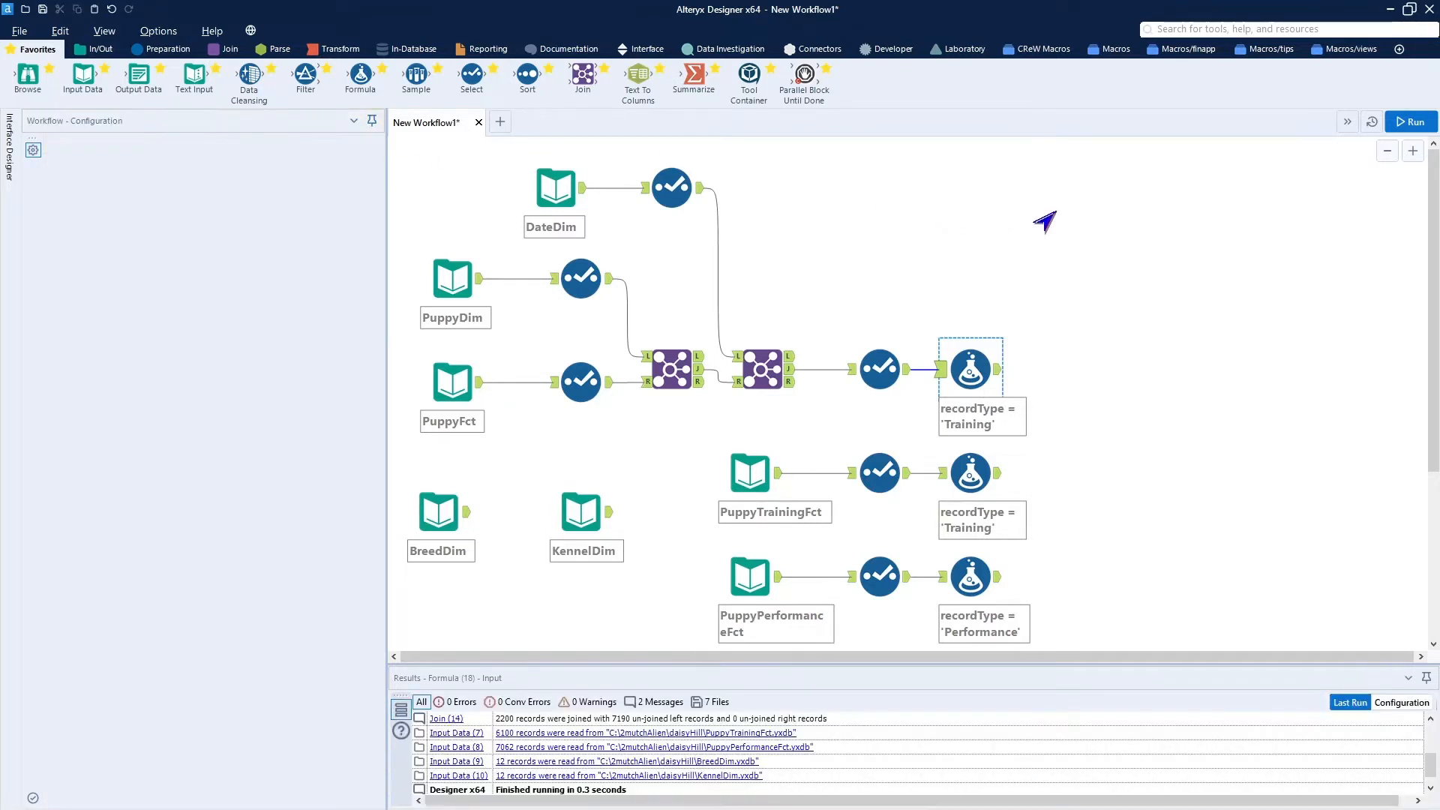
{"action": "left_click", "coordinate": [1427, 129]}
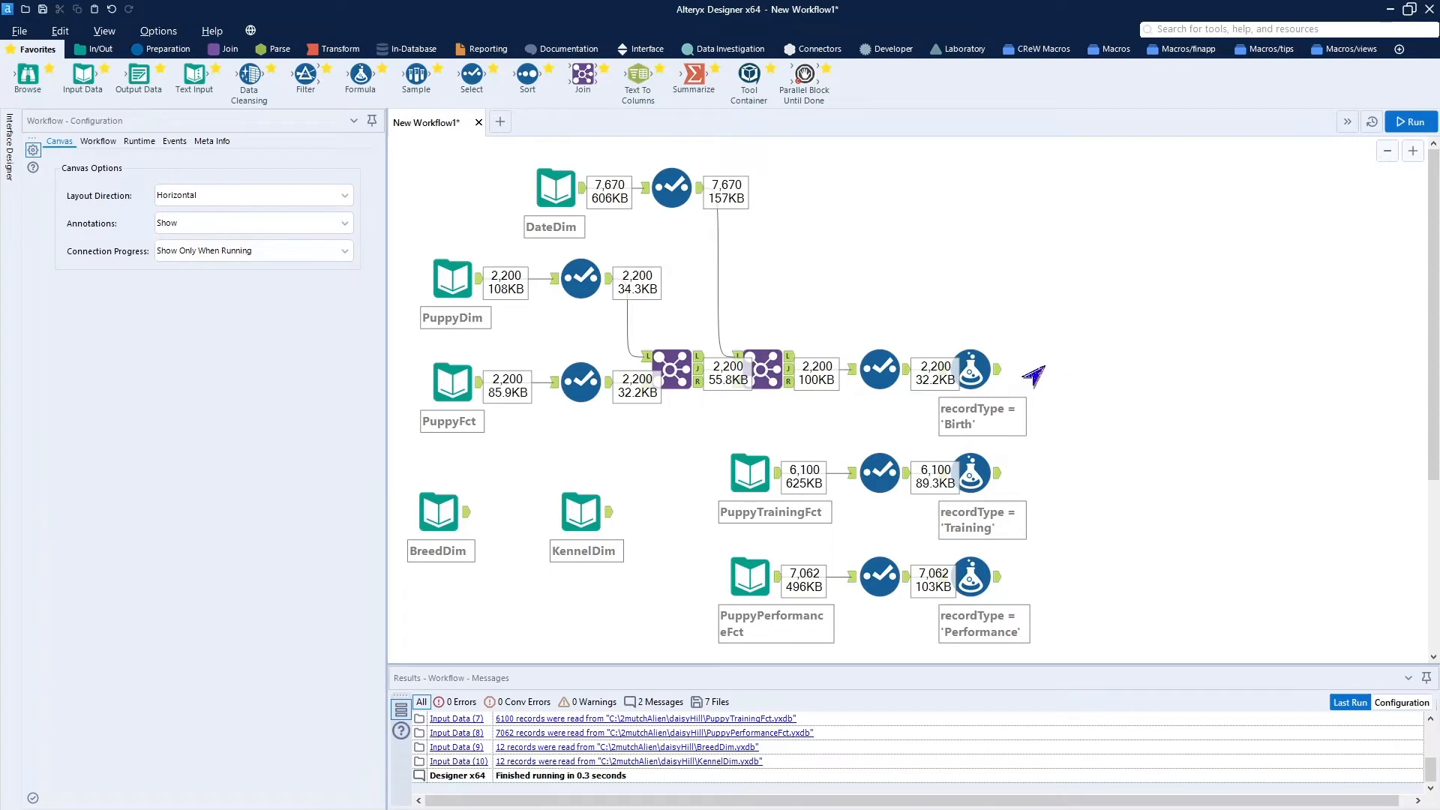
{"action": "left_click", "coordinate": [997, 372]}
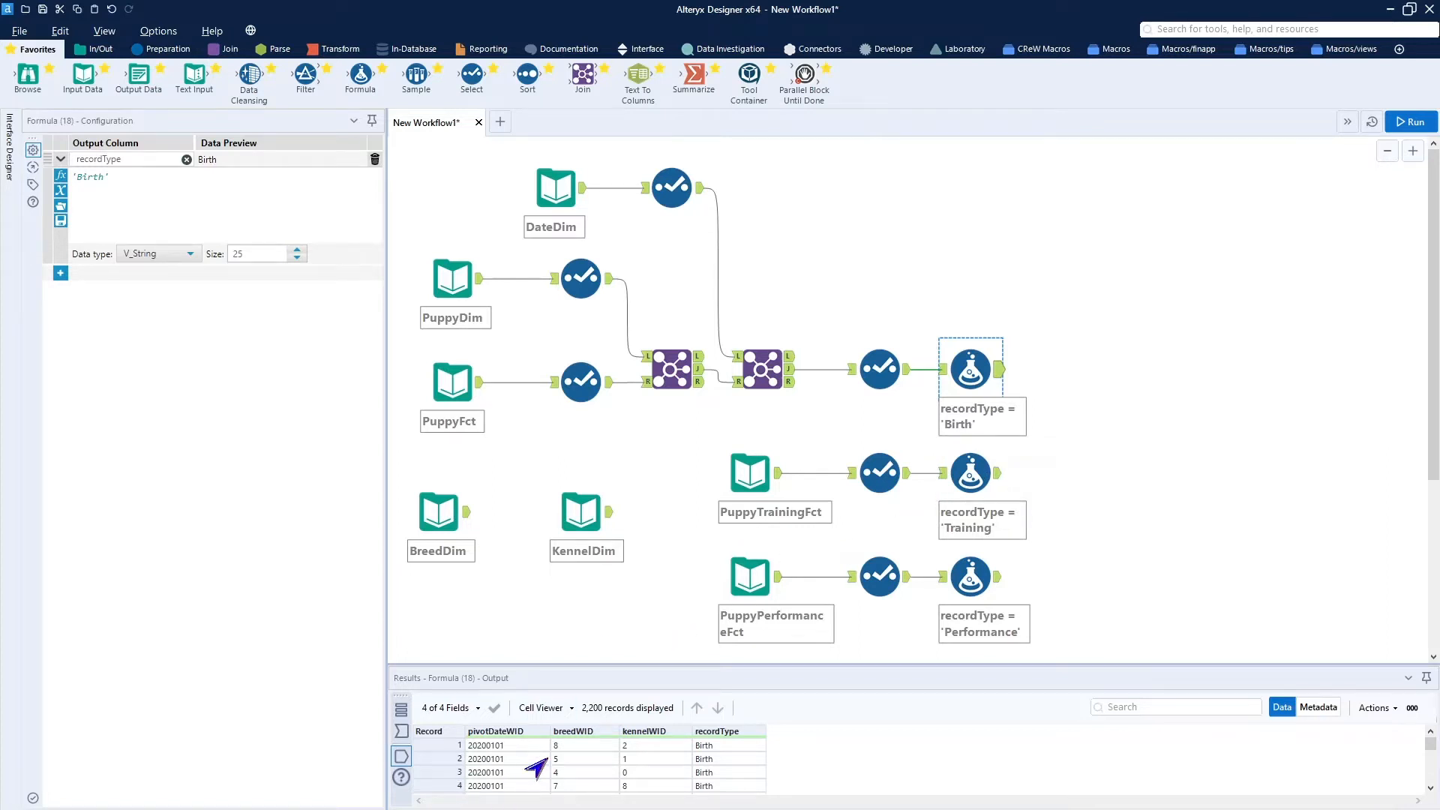
{"action": "left_click", "coordinate": [997, 477]}
{"action": "left_click", "coordinate": [997, 581]}
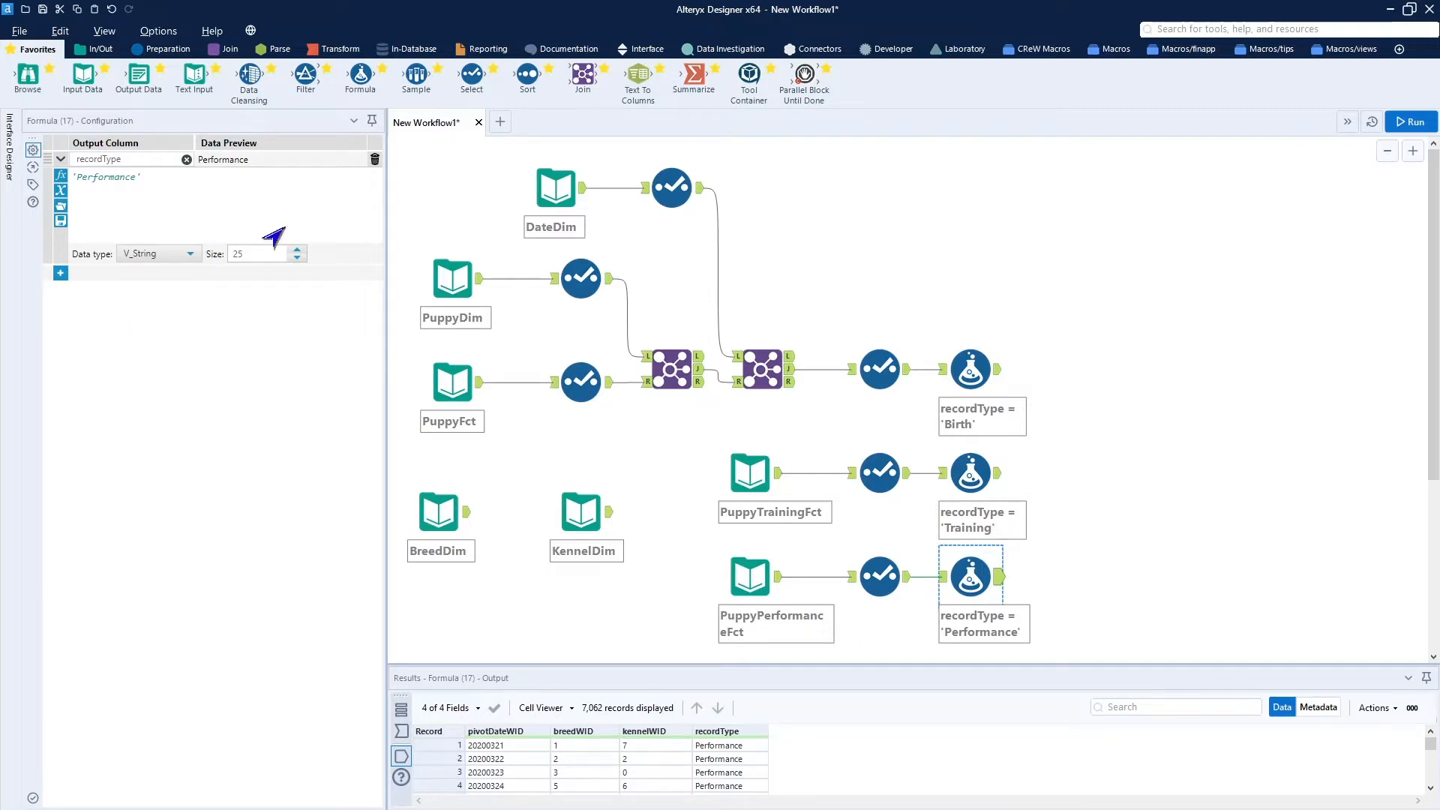
Add a Union tool and connect the Birth, Training and Performance Formula outputs to it.
{"action": "left_click", "coordinate": [210, 51]}
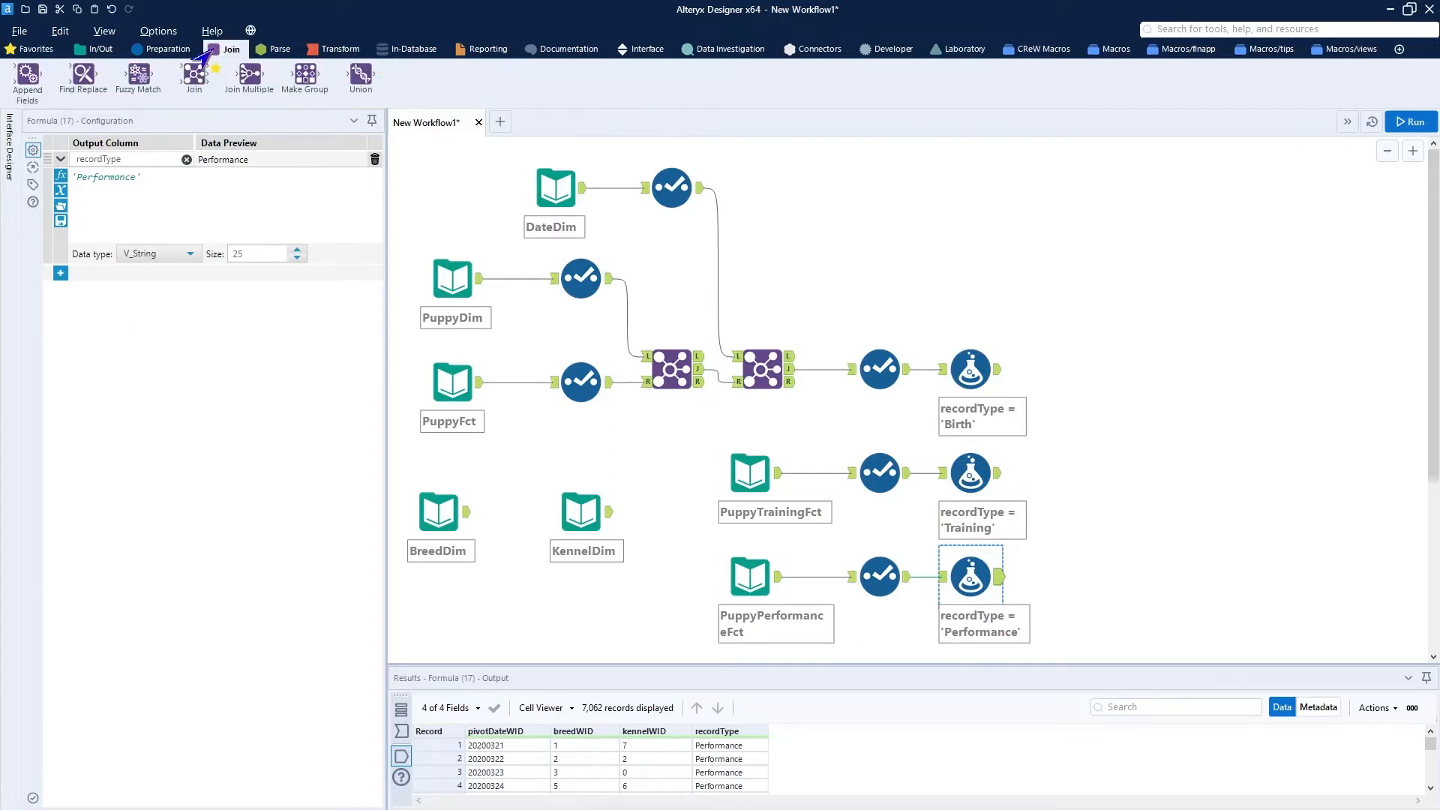
{"action": "left_click_drag", "start_coordinate": [361, 74], "coordinate": [1078, 373]}
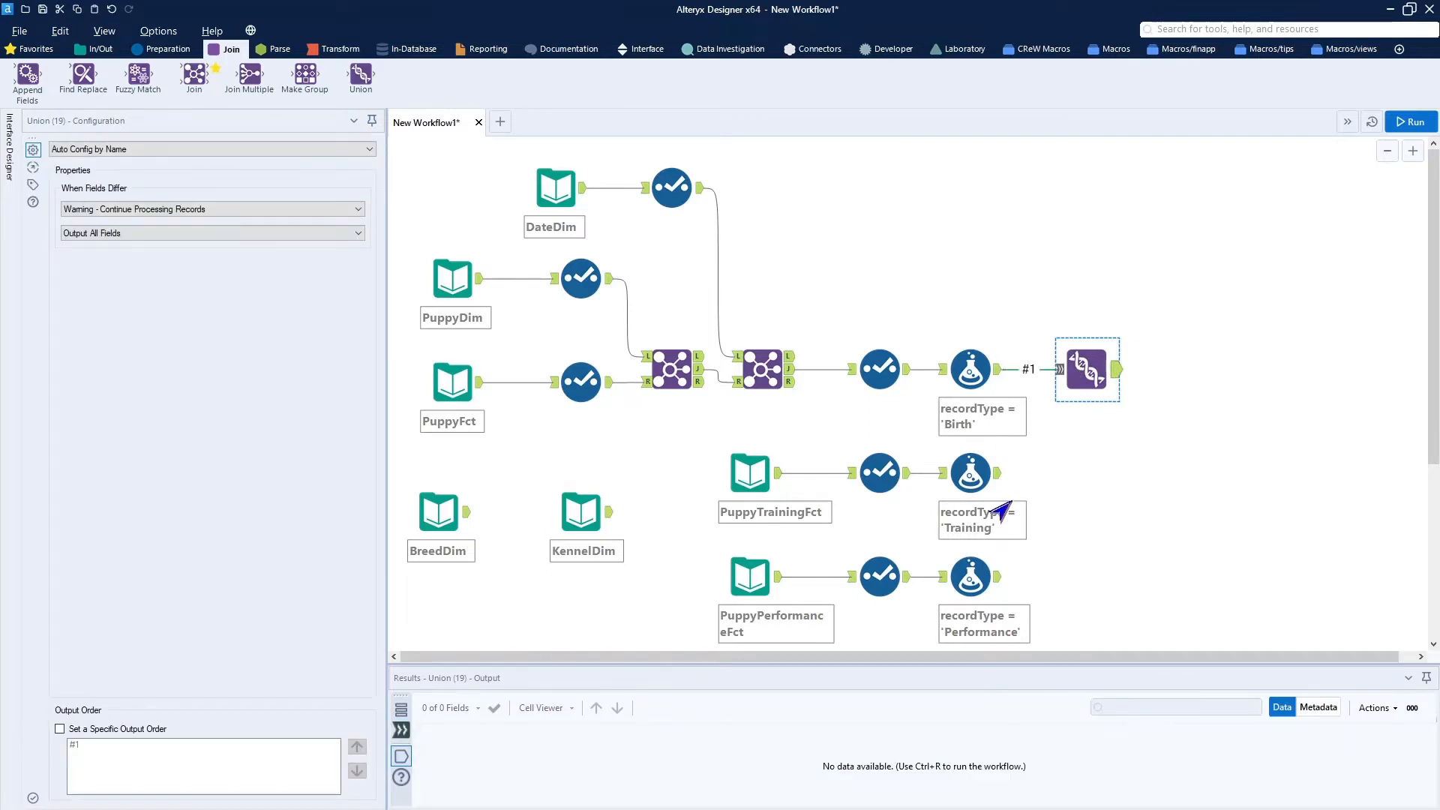
{"action": "left_click_drag", "start_coordinate": [998, 473], "coordinate": [1059, 369]}
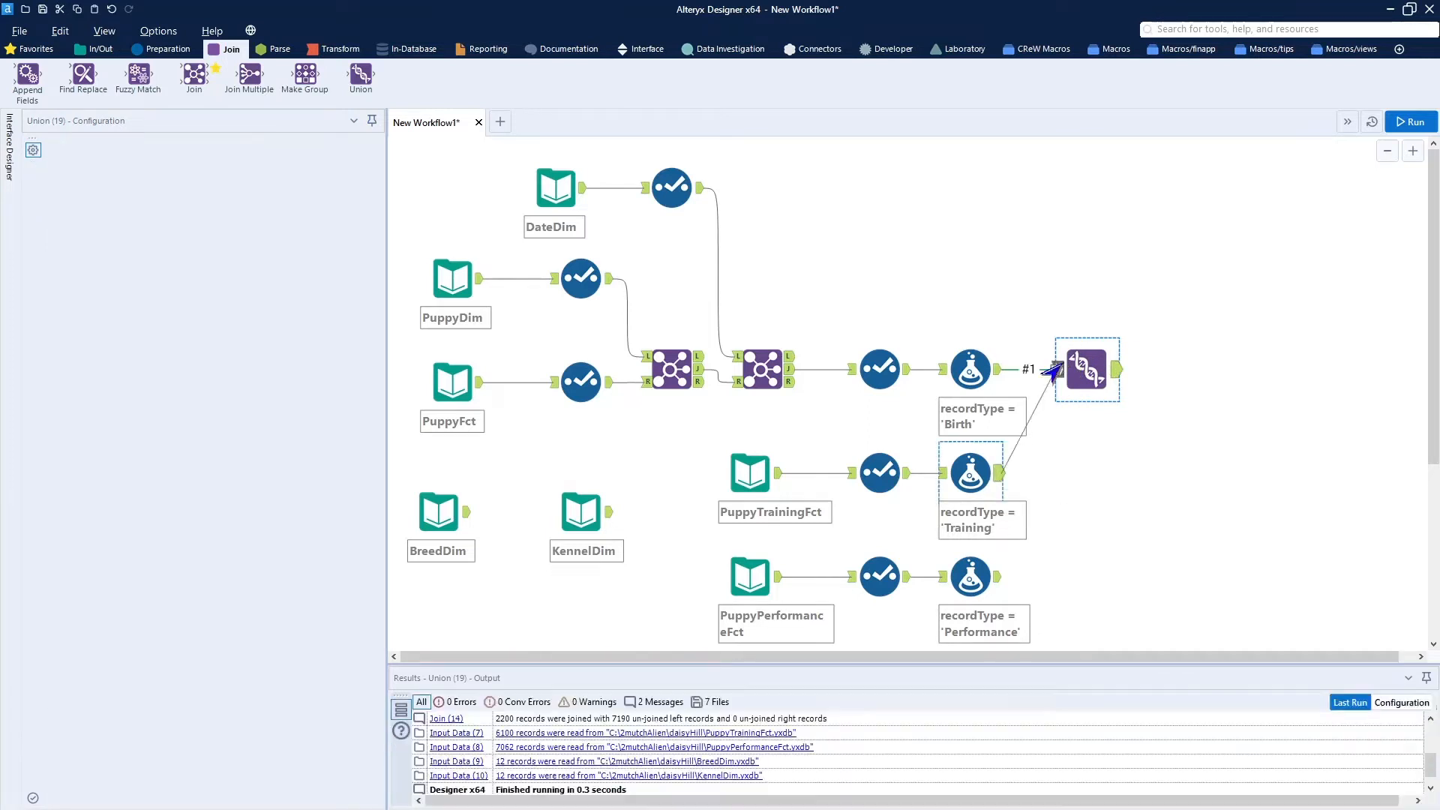
{"action": "left_click_drag", "start_coordinate": [998, 577], "coordinate": [1066, 375]}
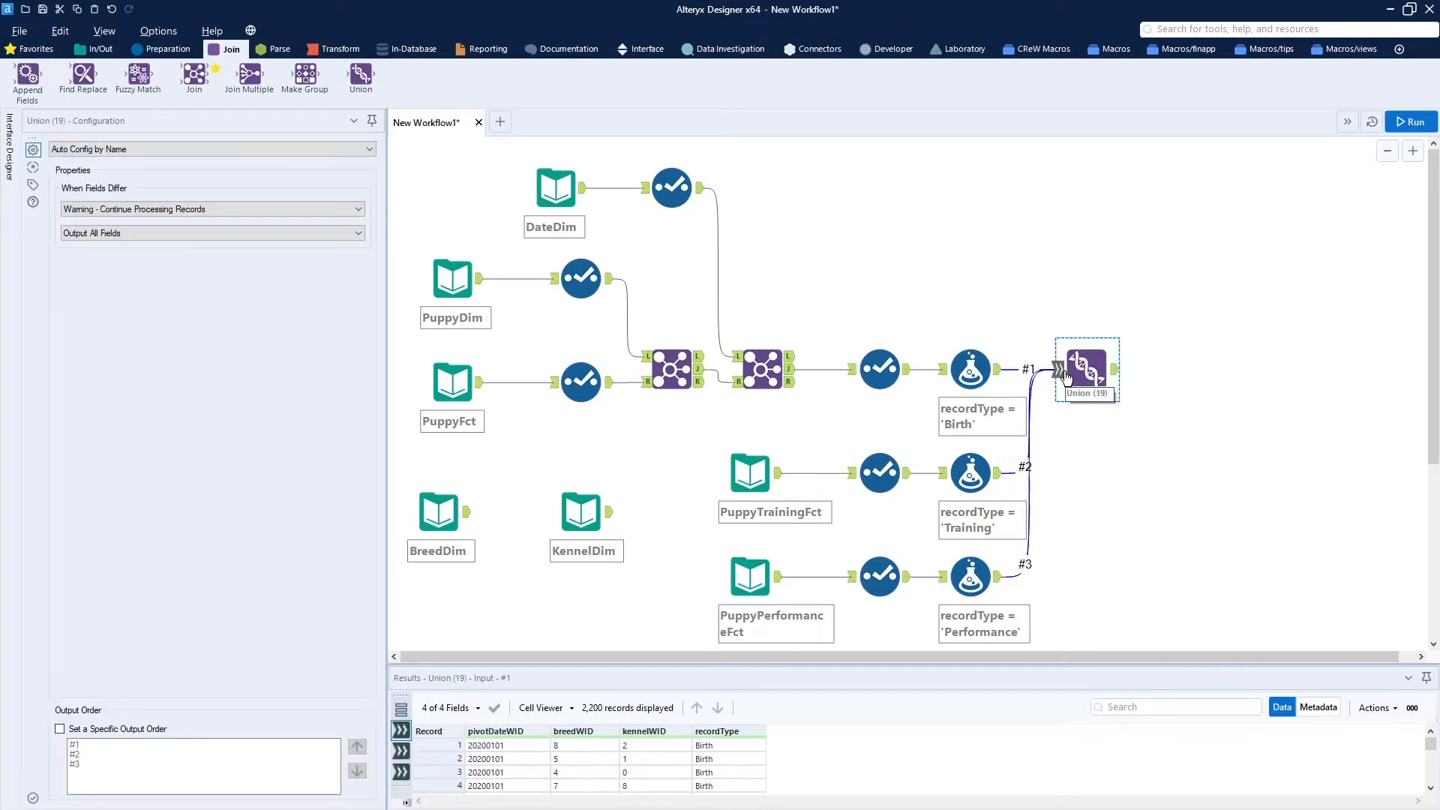
Run the workflow and inspect the combined records in the Union output.
{"action": "left_click", "coordinate": [1400, 121]}
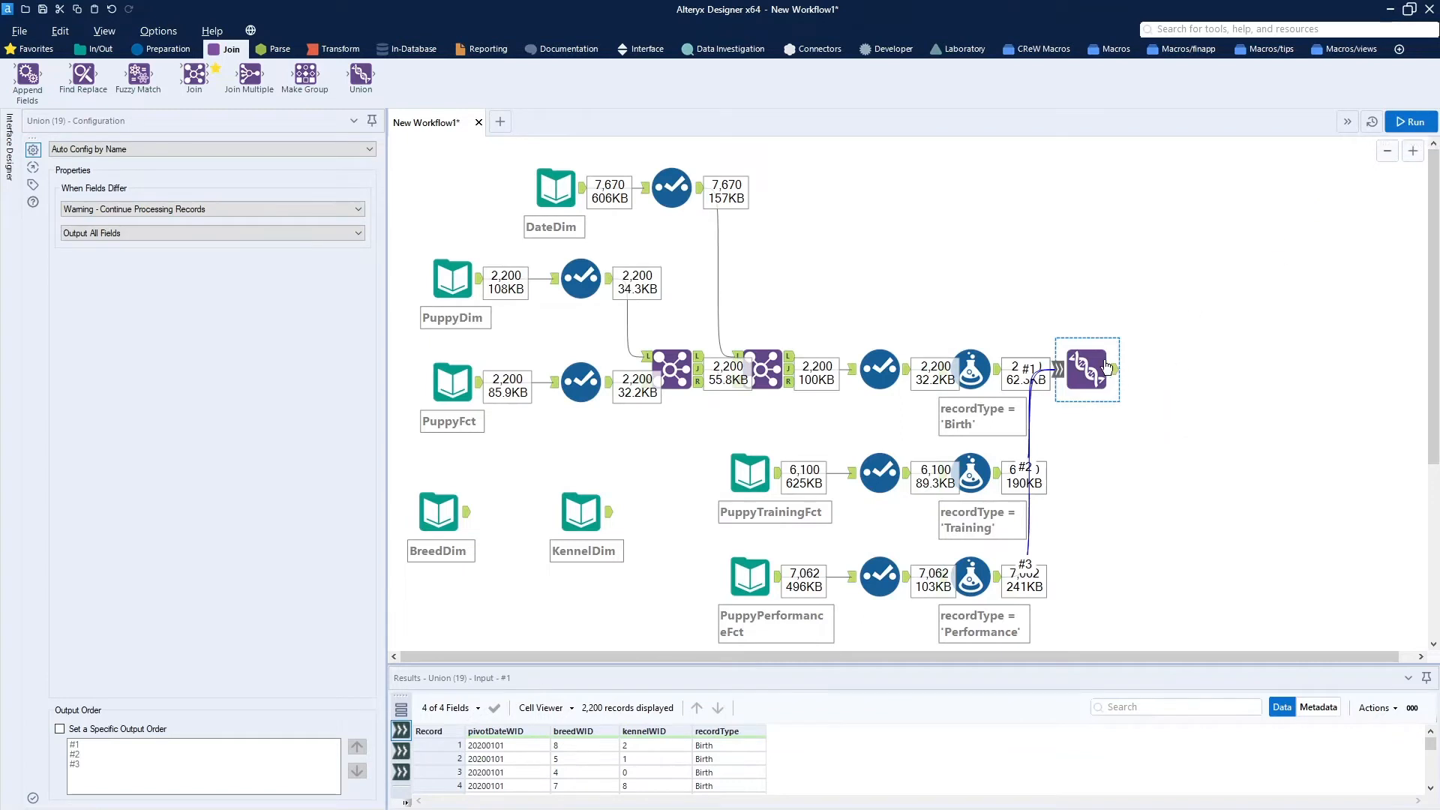
{"action": "left_click", "coordinate": [1115, 370]}
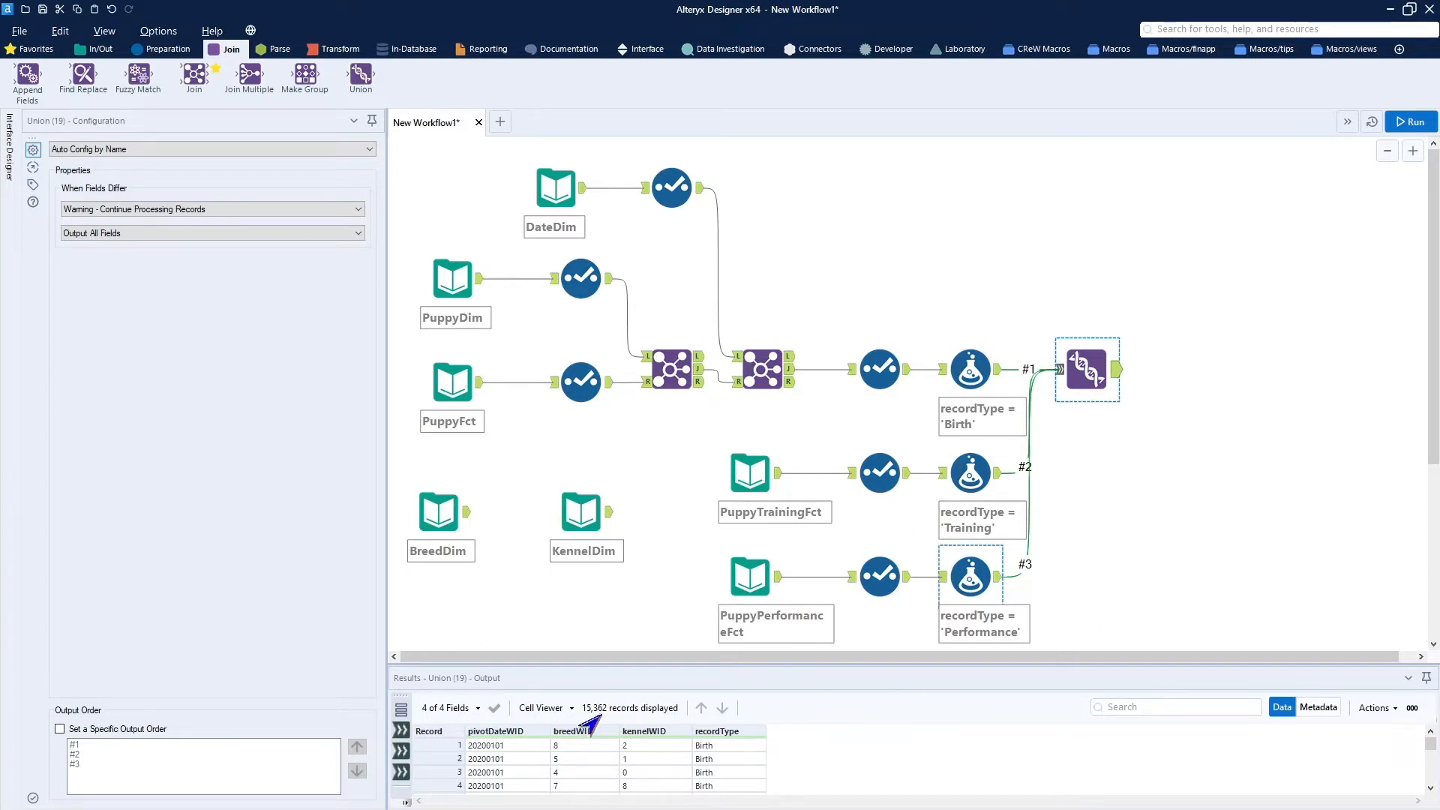
{"action": "left_click", "coordinate": [728, 773]}
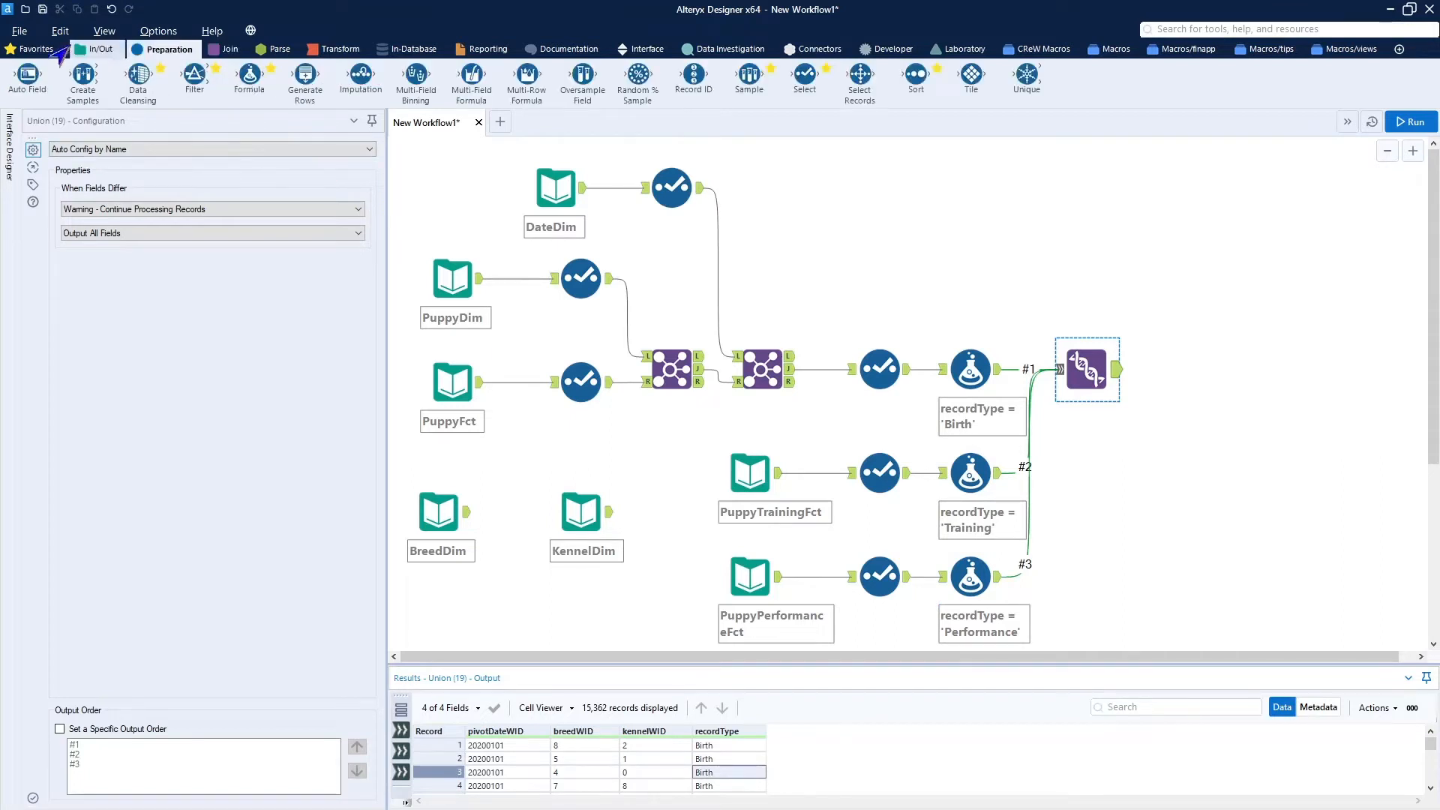
Add a Browse tool after the Union, run the workflow and view the recordType field's profile.
{"action": "left_click", "coordinate": [34, 49]}
{"action": "left_click_drag", "start_coordinate": [29, 78], "coordinate": [1358, 371]}
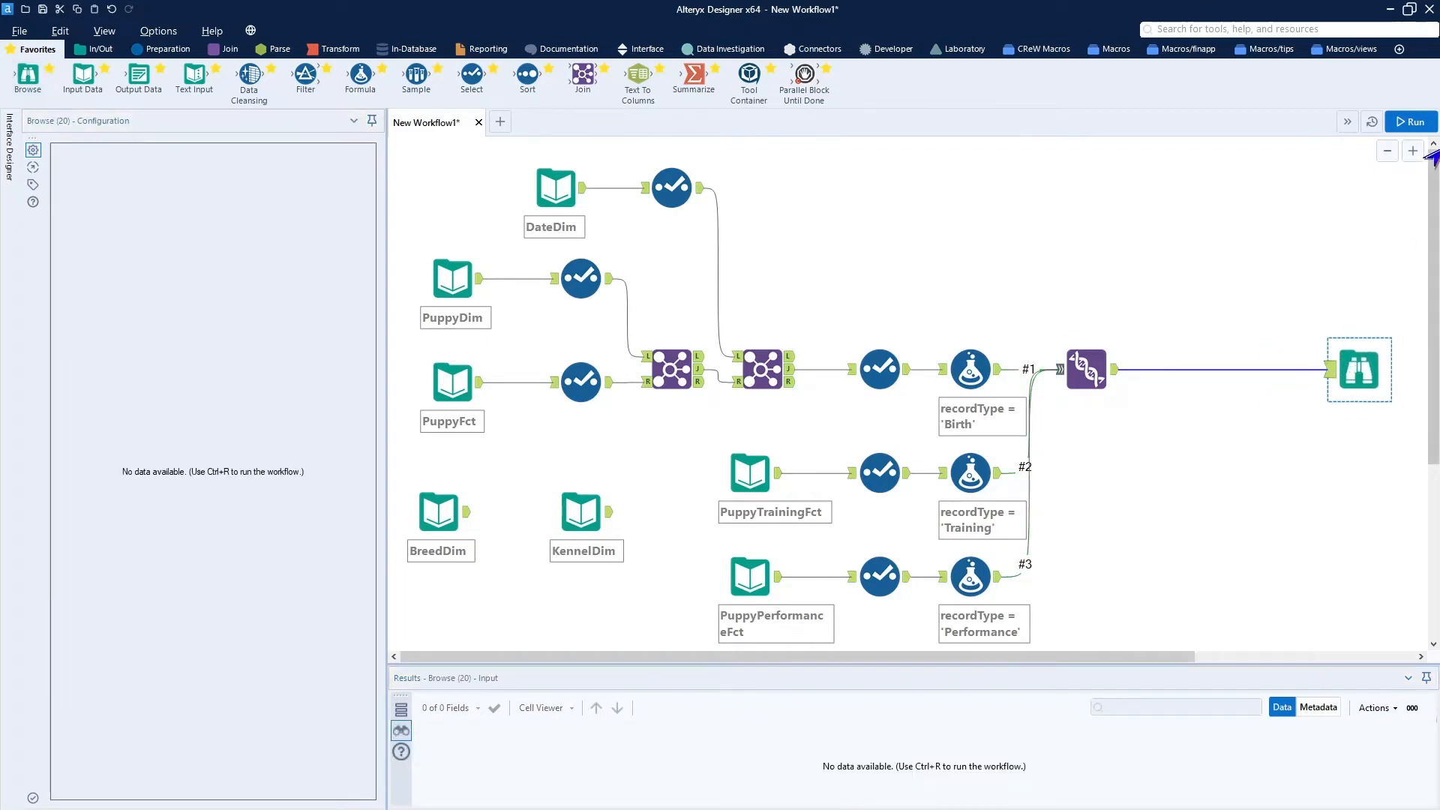
{"action": "left_click", "coordinate": [1405, 124]}
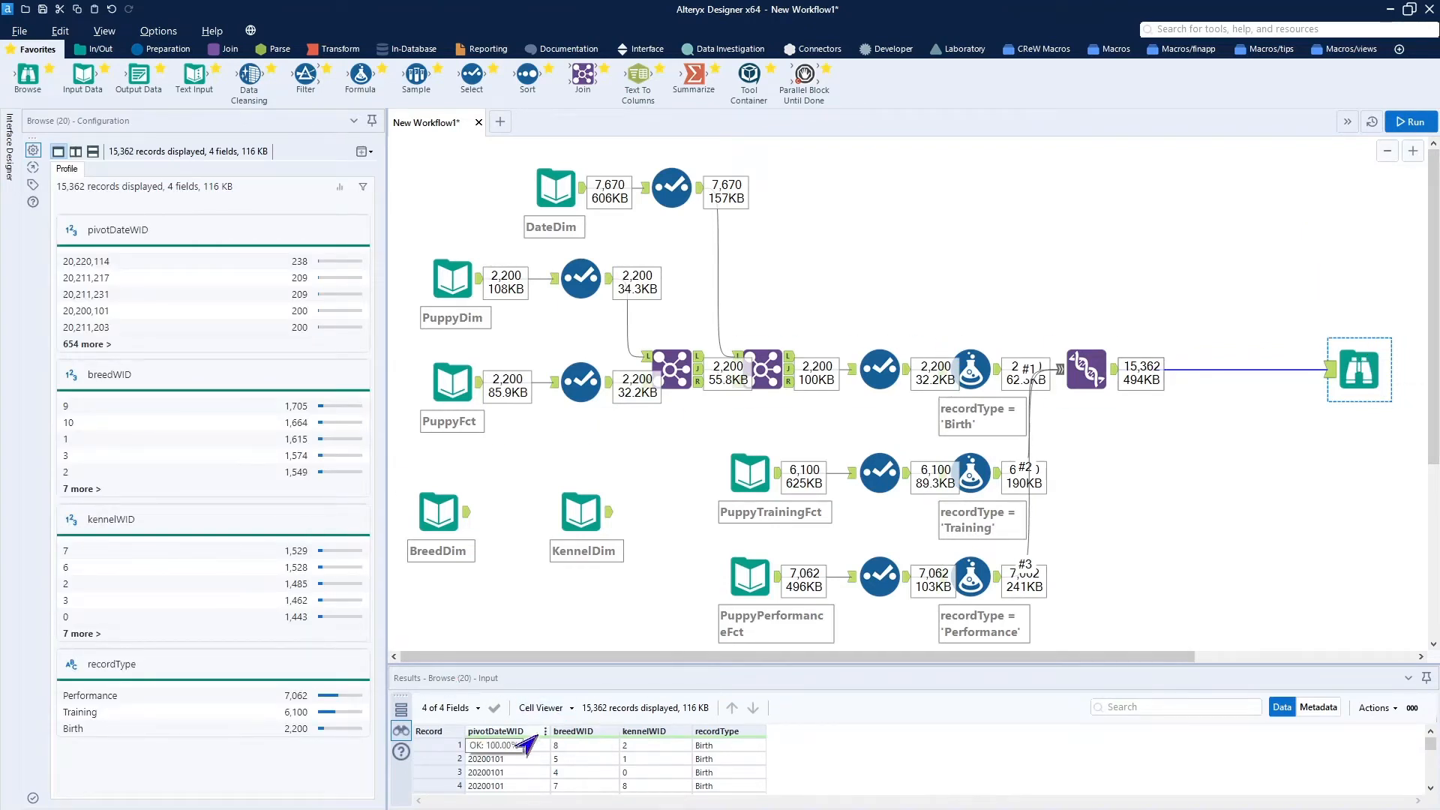
{"action": "left_click", "coordinate": [699, 746]}
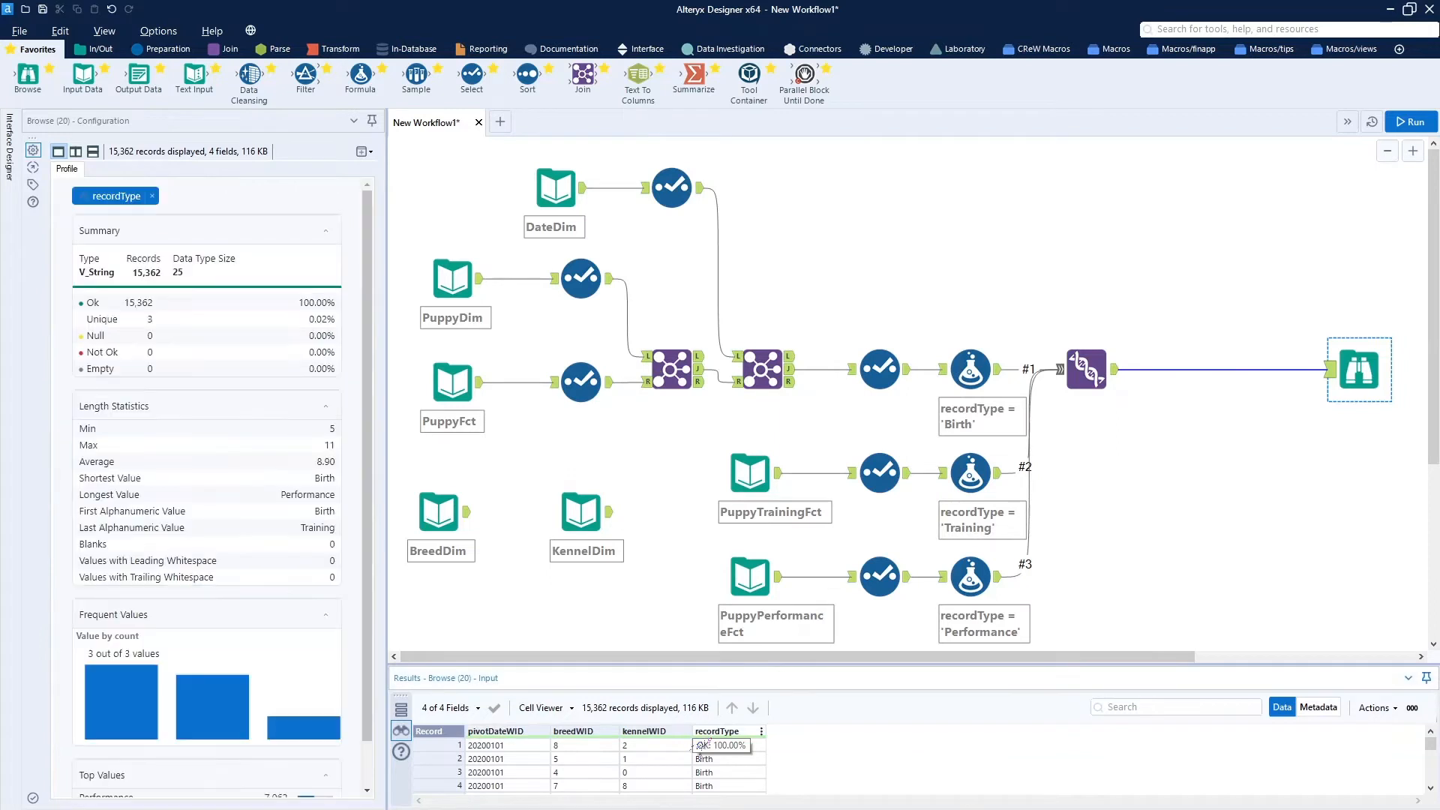
Inspect the frequency of each recordType value in the profile chart.
{"action": "mouse_move", "coordinate": [223, 731]}
{"action": "mouse_move", "coordinate": [296, 739]}
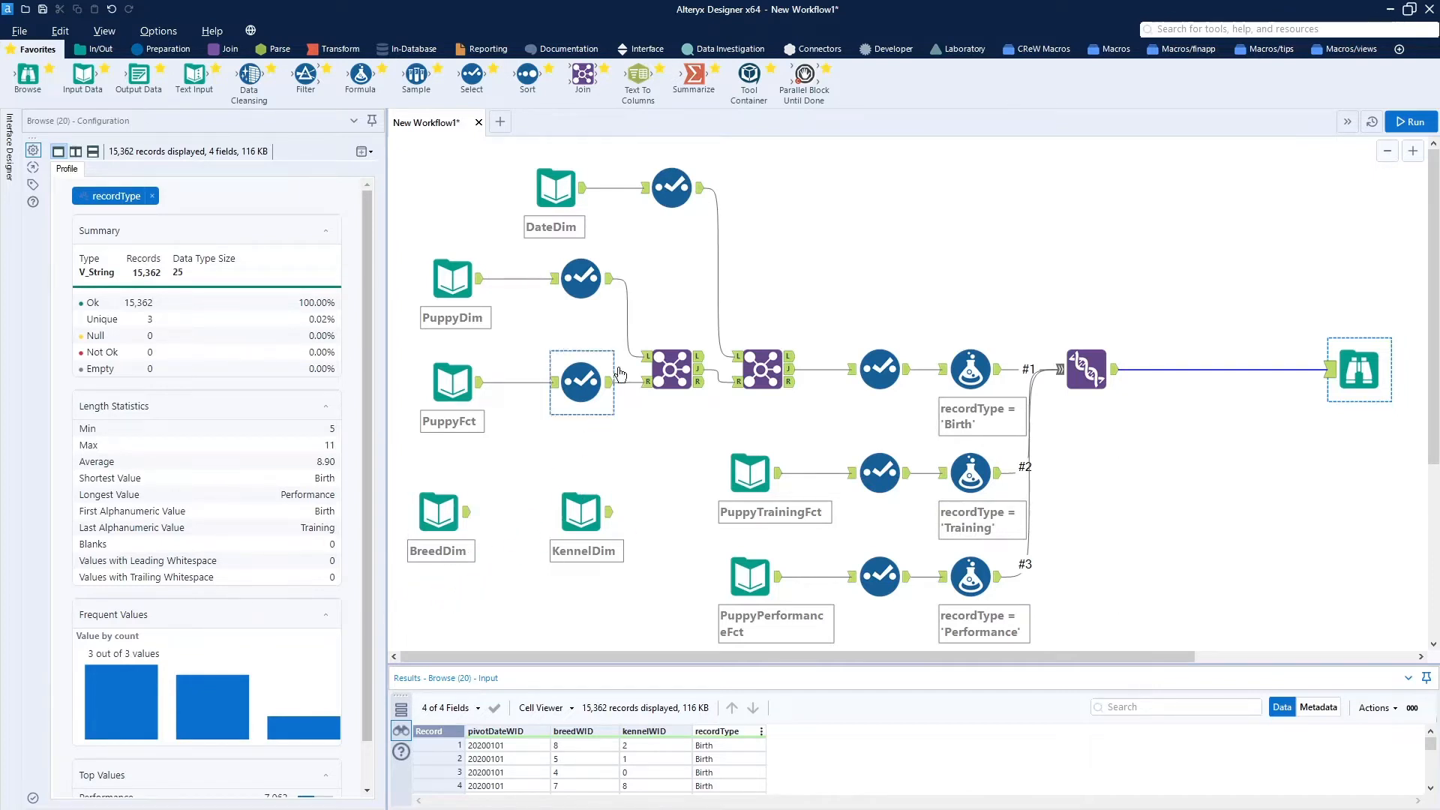
Move the BreedDim and KennelDim inputs to the empty canvas area above the Union and Browse tools.
{"action": "left_click_drag", "start_coordinate": [432, 525], "coordinate": [1130, 225]}
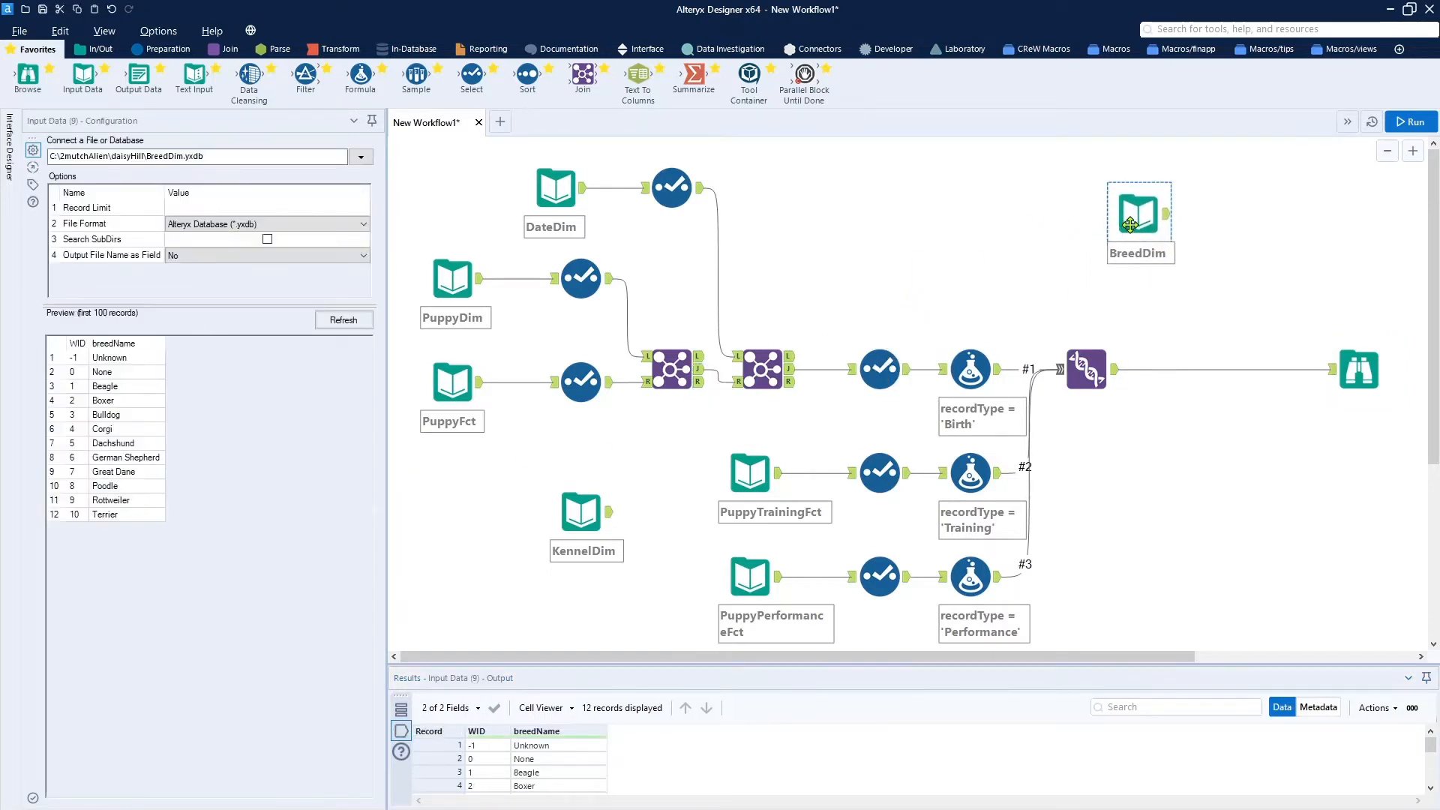
{"action": "left_click_drag", "start_coordinate": [592, 518], "coordinate": [1313, 203]}
{"action": "left_click_drag", "start_coordinate": [1132, 213], "coordinate": [1211, 200]}
{"action": "left_click", "coordinate": [441, 269]}
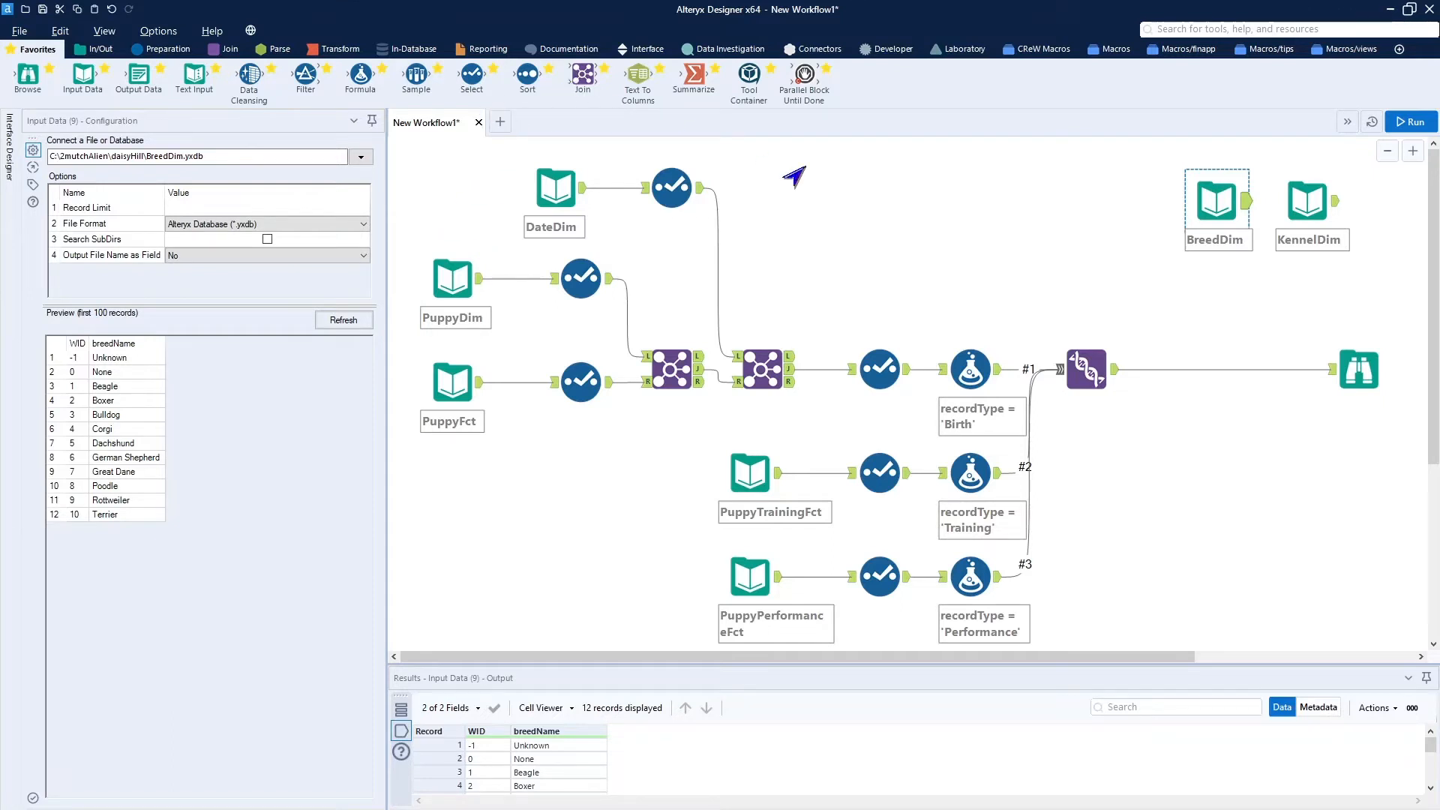
Insert a Join after the Union with the DateDim Select output as left input, matching dateWID to pivotDateWID.
{"action": "left_click_drag", "start_coordinate": [583, 75], "coordinate": [892, 201]}
{"action": "left_click_drag", "start_coordinate": [705, 193], "coordinate": [1176, 359]}
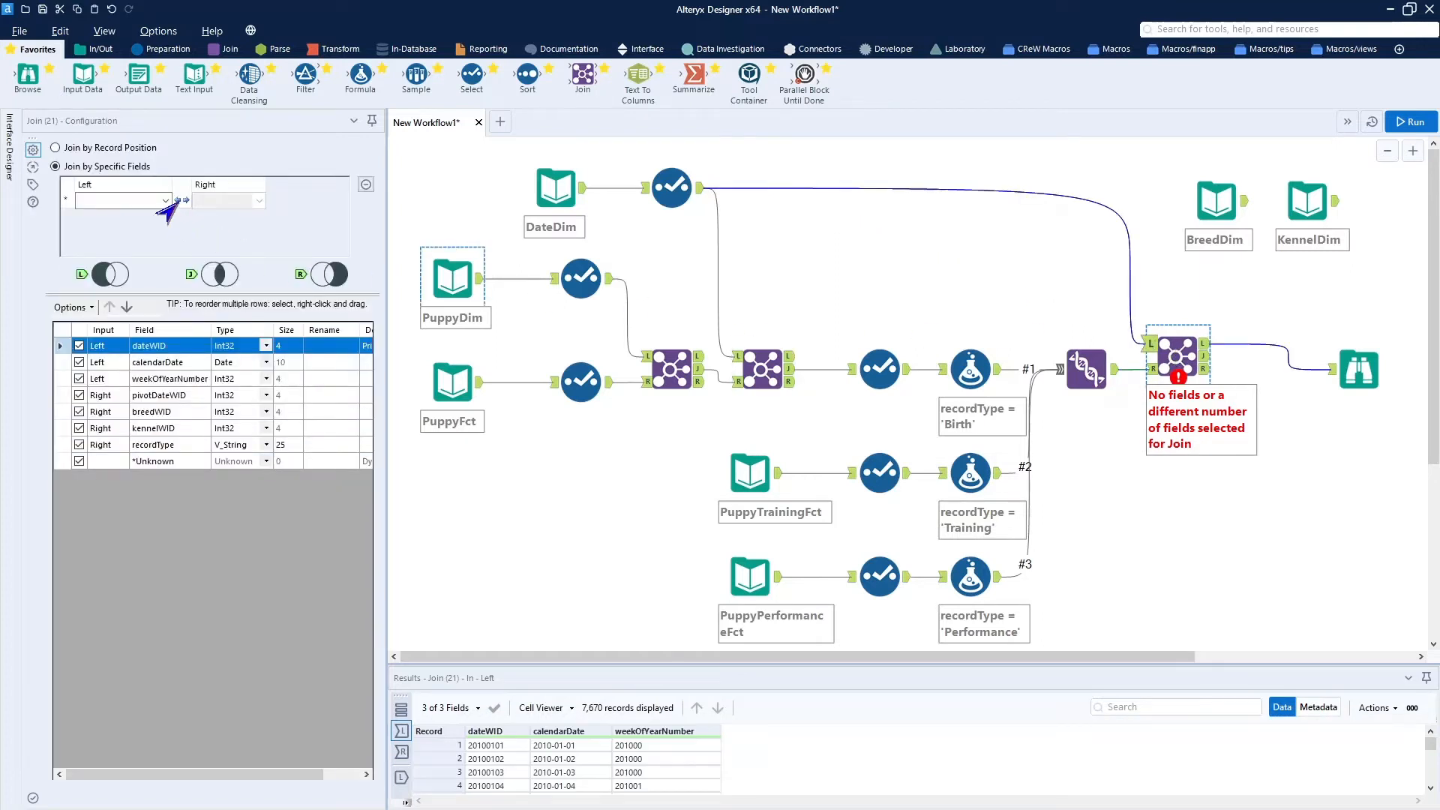
{"action": "left_click", "coordinate": [164, 202]}
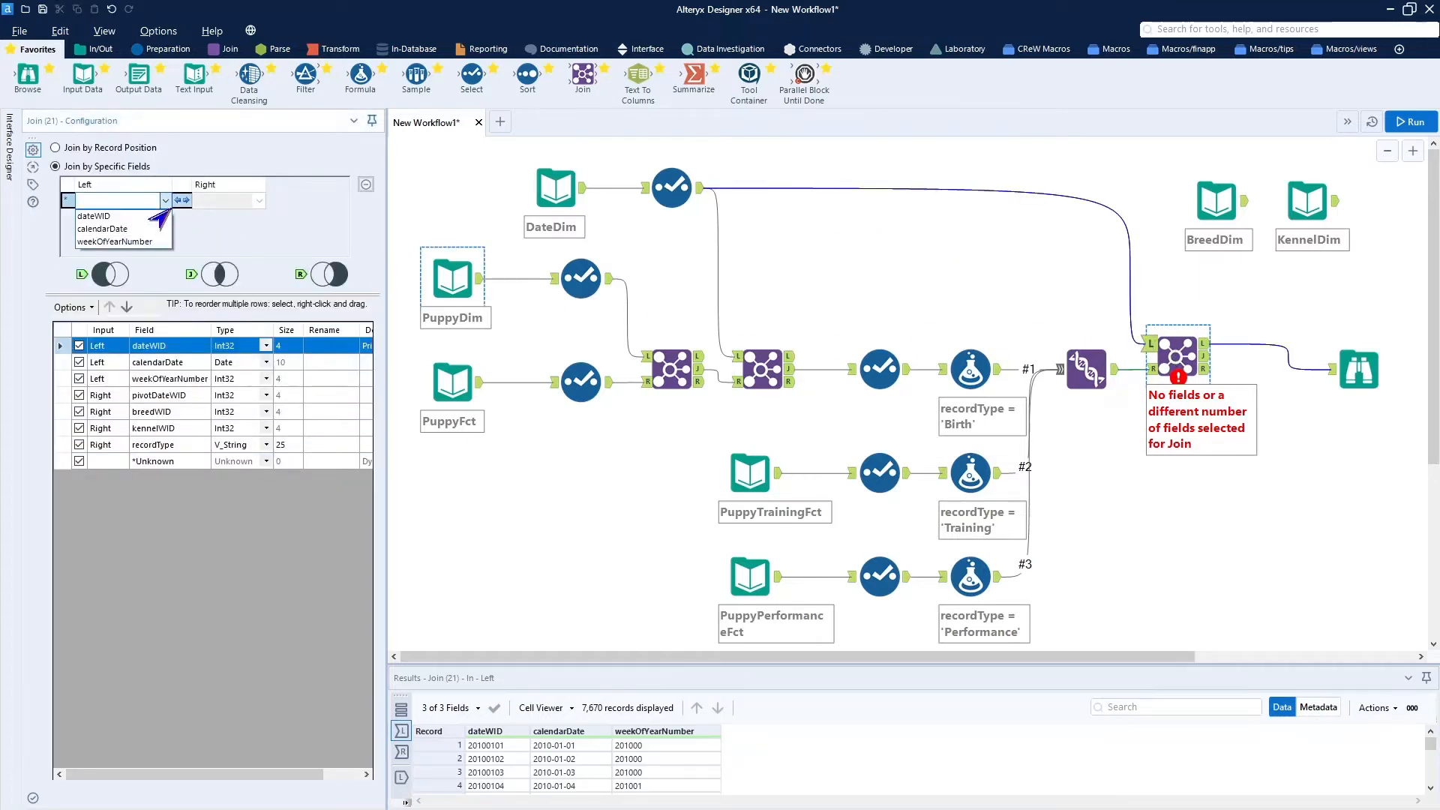
{"action": "left_click", "coordinate": [122, 217]}
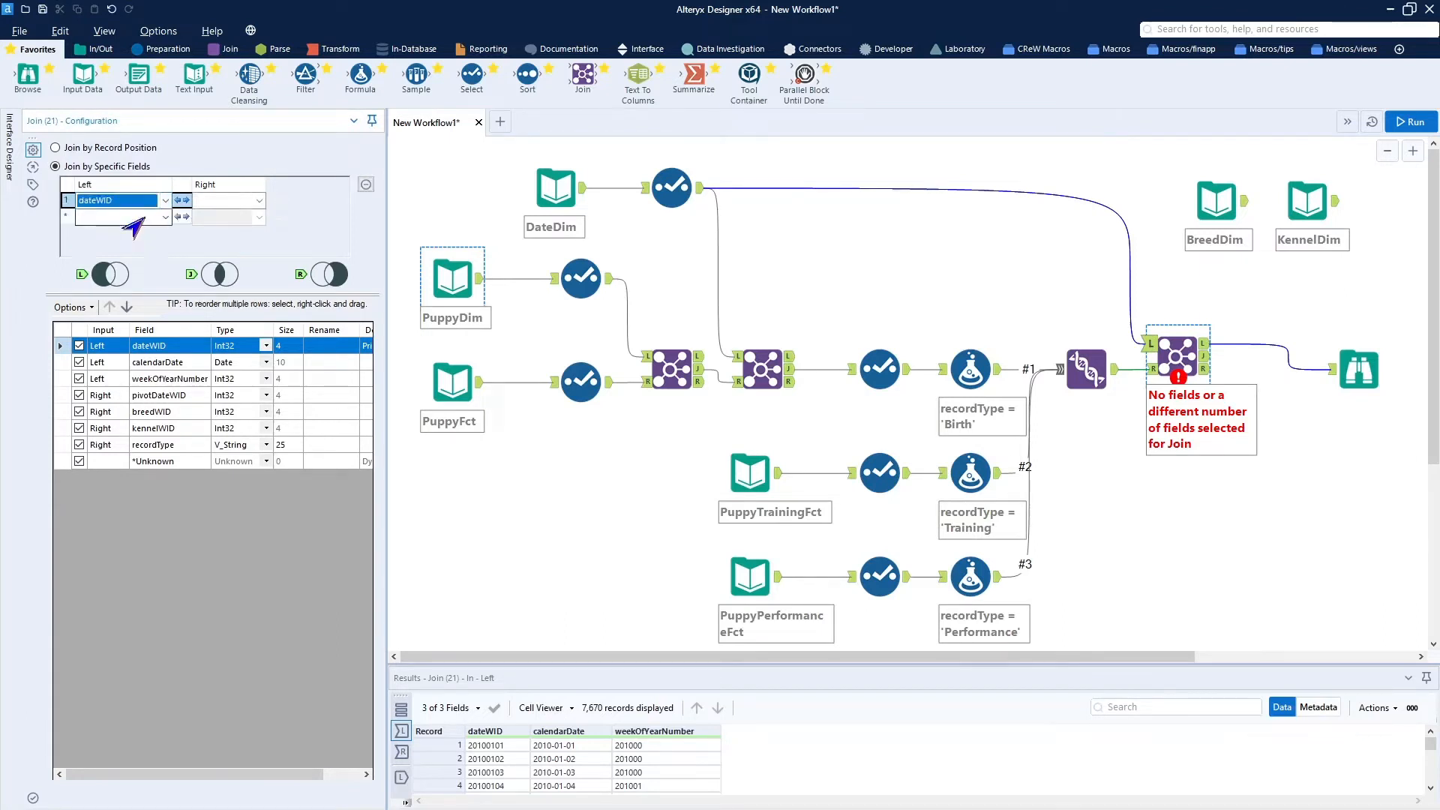
{"action": "left_click", "coordinate": [257, 202]}
{"action": "left_click", "coordinate": [229, 217]}
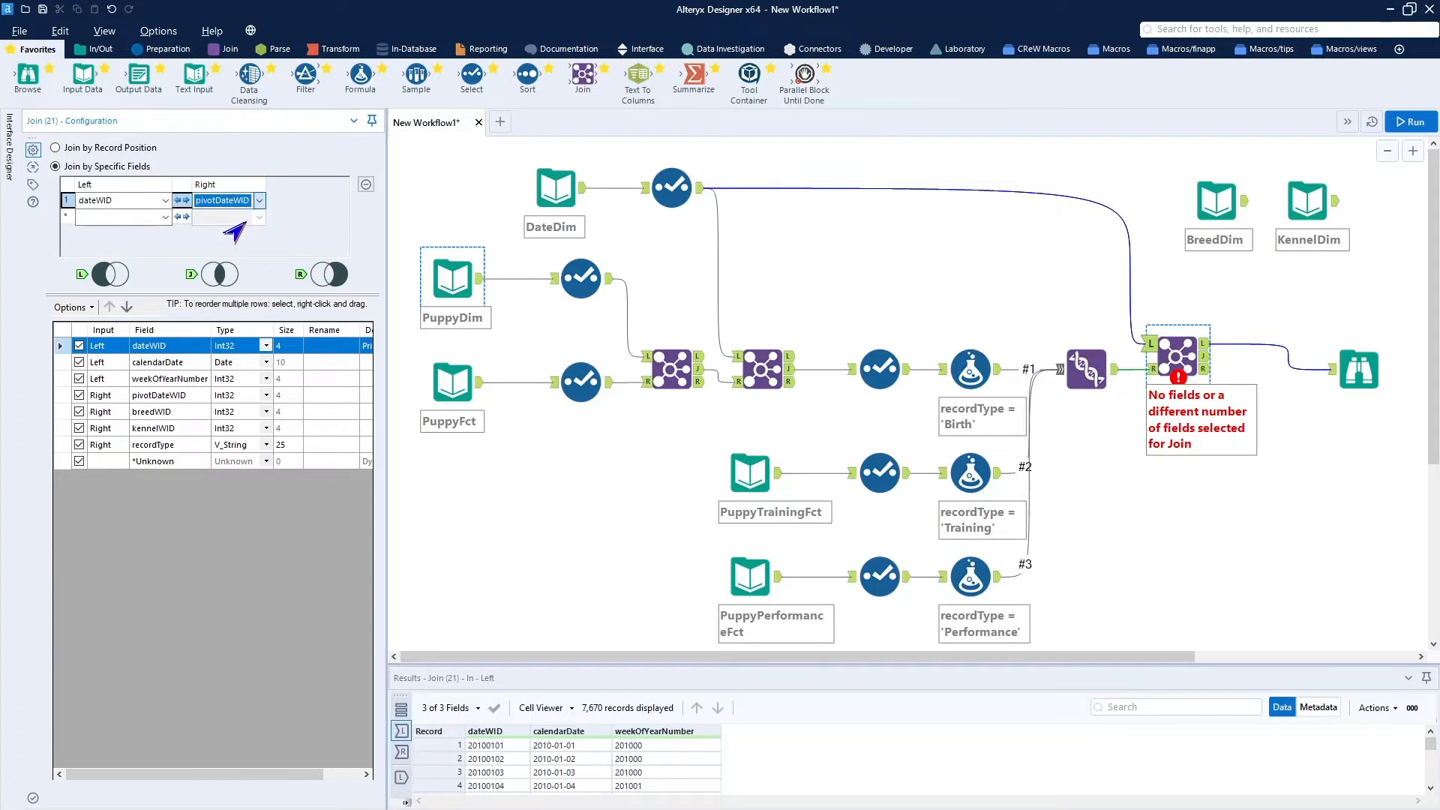
{"action": "left_click", "coordinate": [1035, 306]}
{"action": "key", "text": "ctrl+r"}
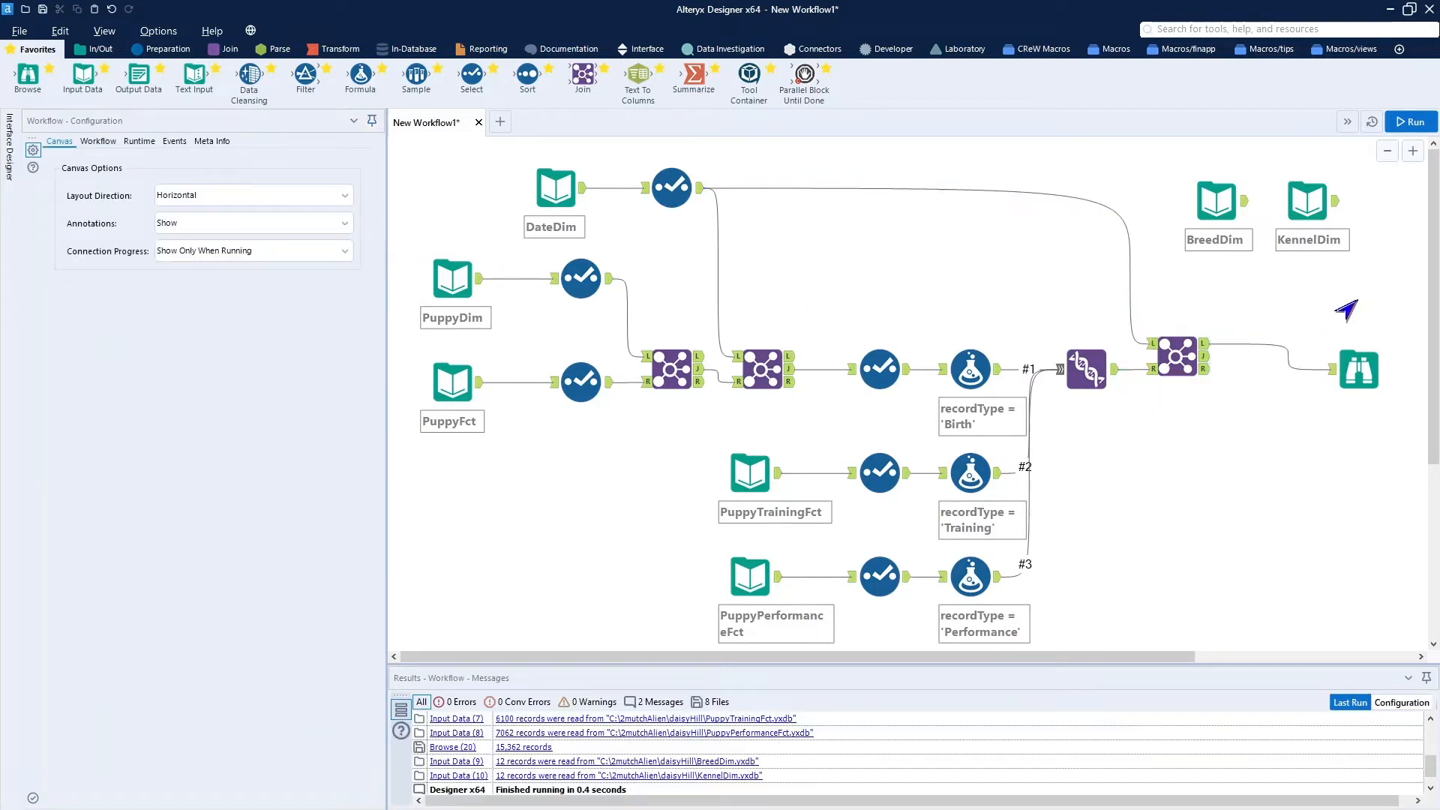
Replace the new Join's left-output connection to the Browse with its J output, and move the Browse farther from the Join.
{"action": "left_click", "coordinate": [1238, 347]}
{"action": "key", "text": "Delete"}
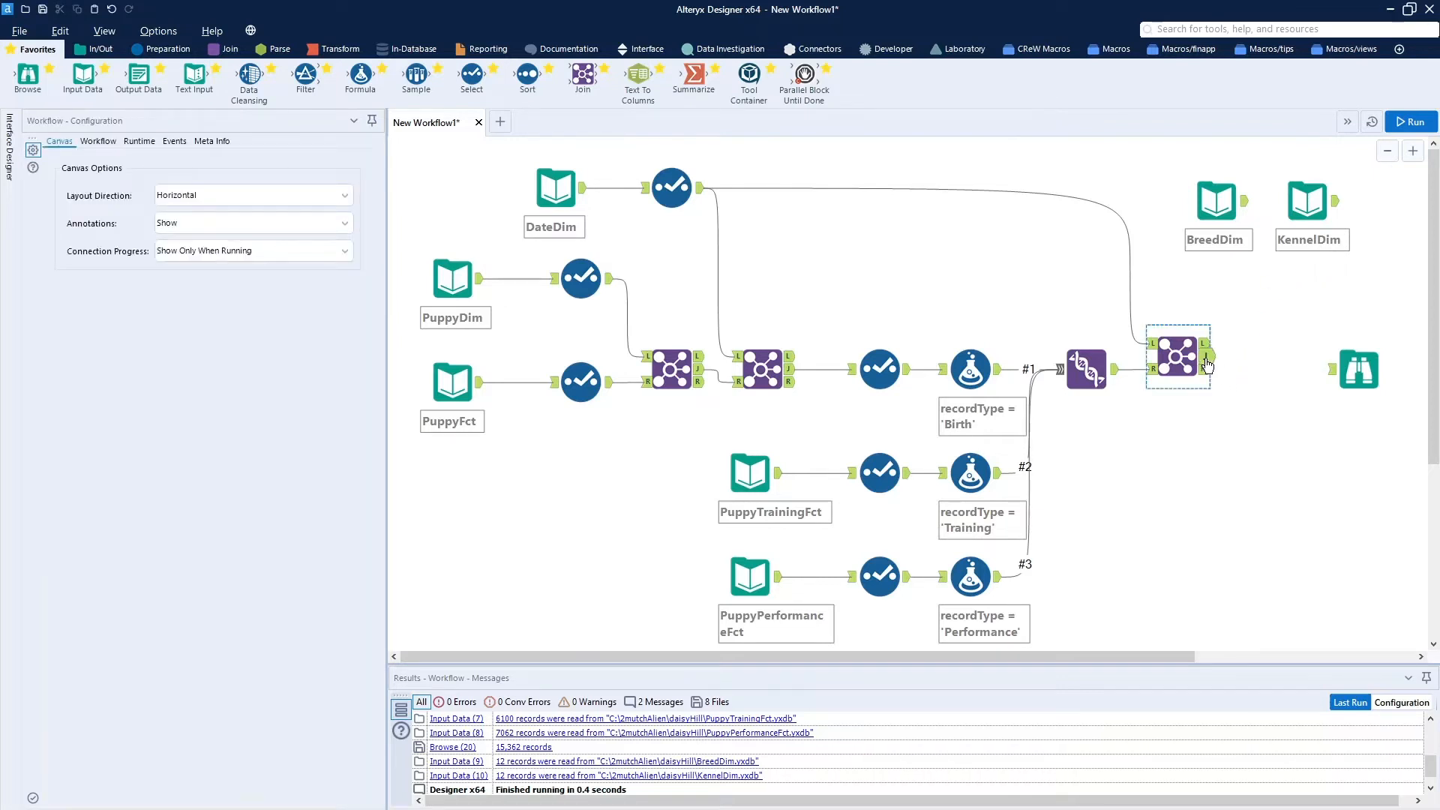
{"action": "left_click_drag", "start_coordinate": [1204, 355], "coordinate": [1423, 367]}
{"action": "left_click", "coordinate": [1358, 377]}
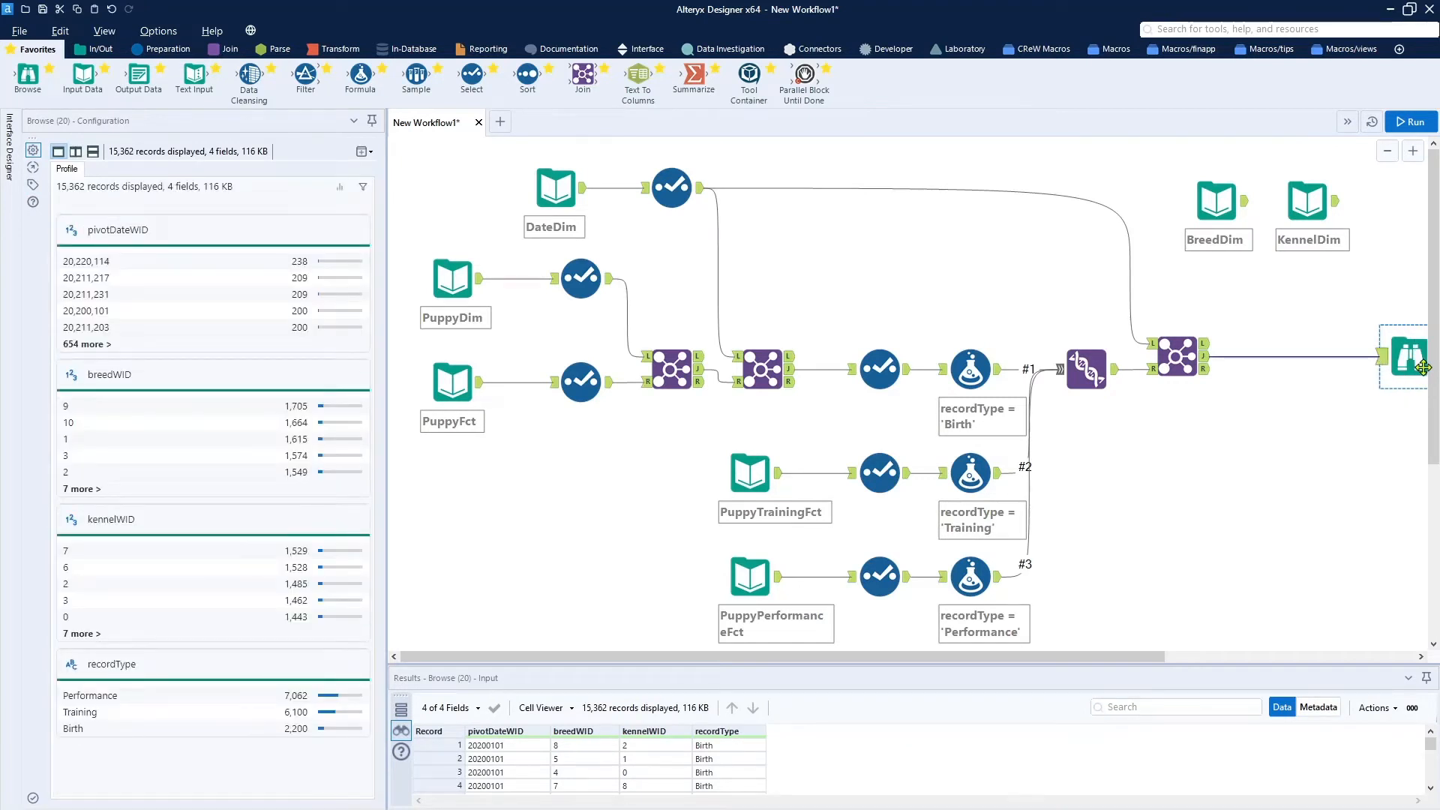
Run the workflow and check the unmatched right records and the joined records of the DateDim Join.
{"action": "left_click", "coordinate": [1410, 122]}
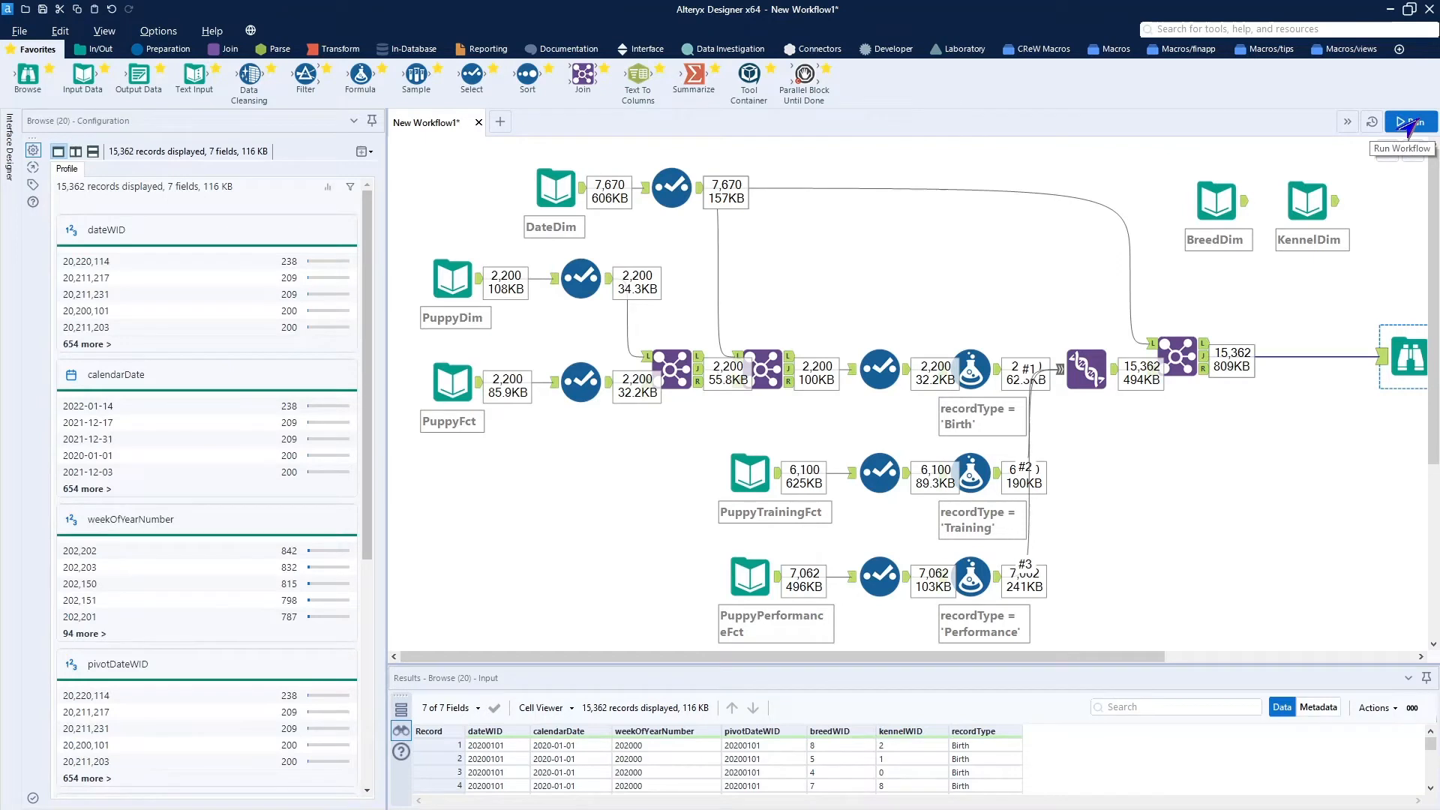
{"action": "left_click", "coordinate": [1202, 375]}
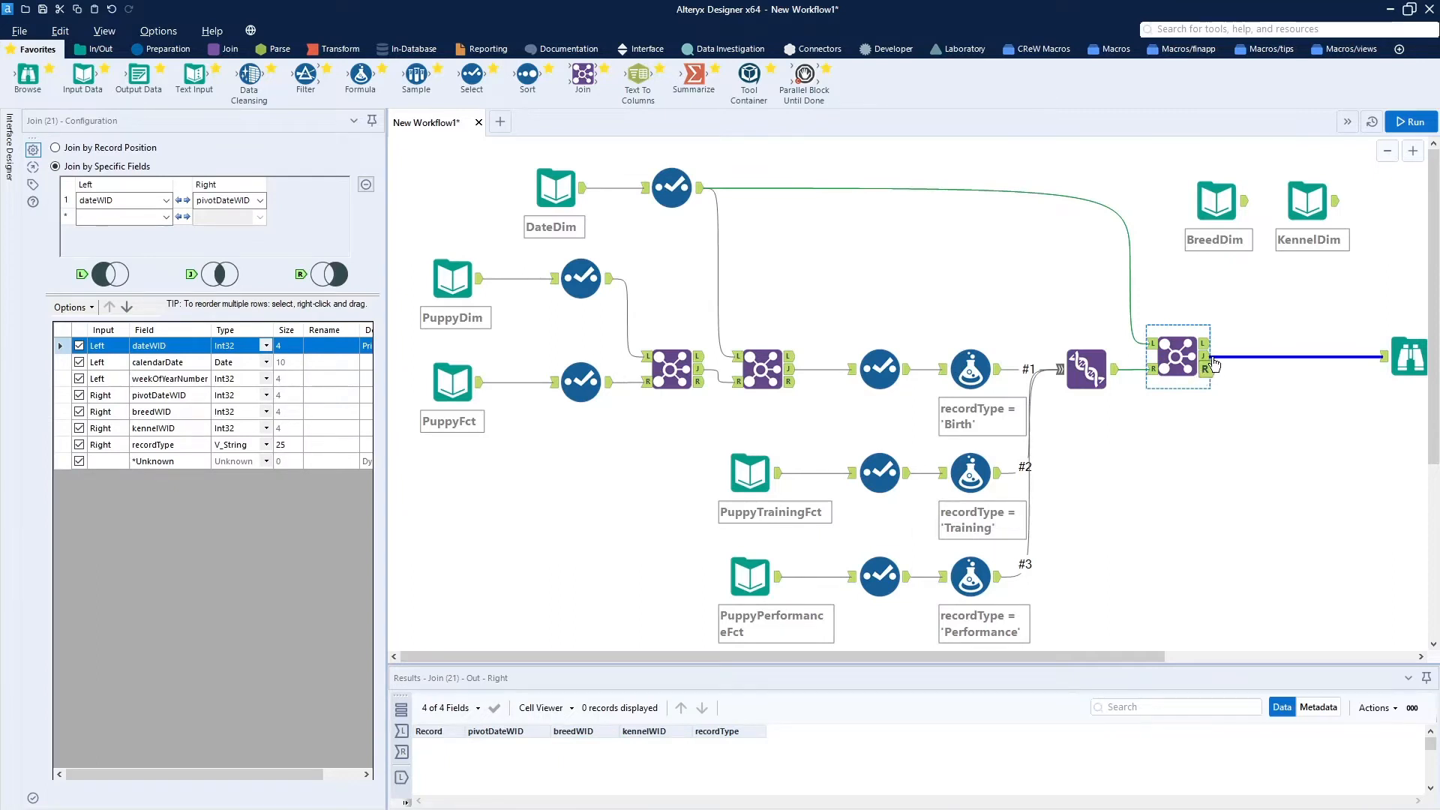
{"action": "left_click", "coordinate": [1204, 357]}
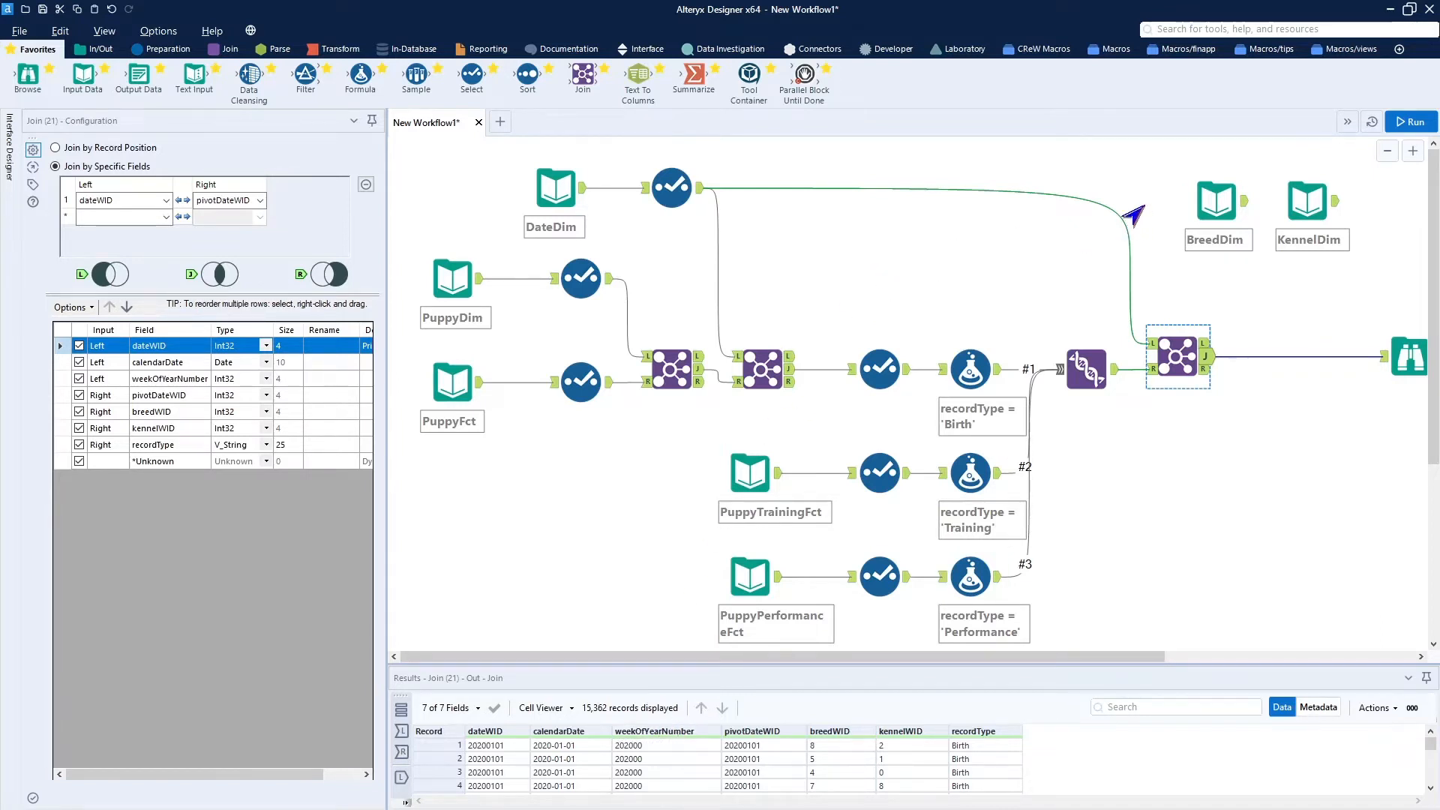
Place BreedDim above the DateDim Join and connect it to the left input of a new Join tool.
{"action": "left_click_drag", "start_coordinate": [1216, 205], "coordinate": [1179, 245]}
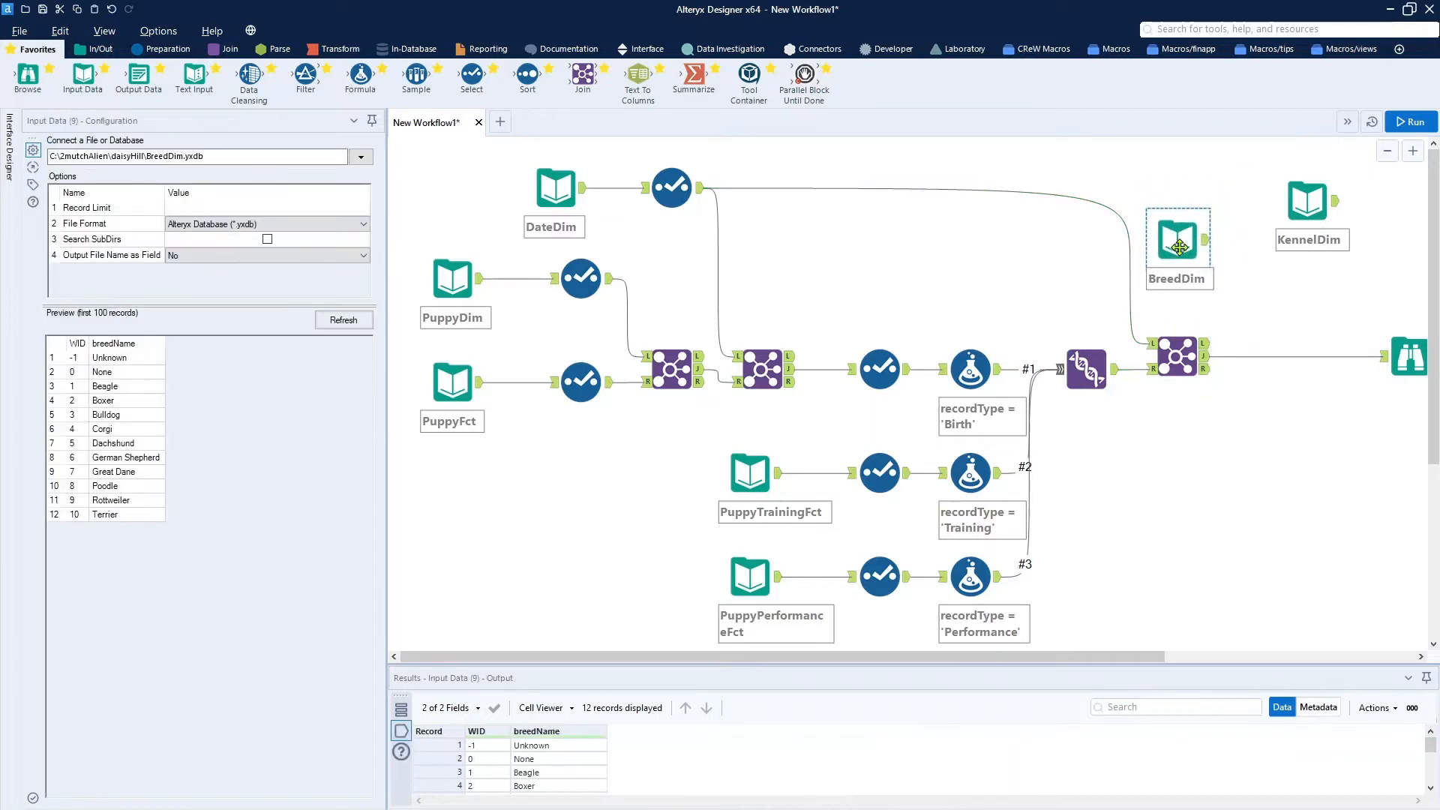
{"action": "left_click_drag", "start_coordinate": [582, 74], "coordinate": [1320, 486]}
{"action": "left_click_drag", "start_coordinate": [1205, 240], "coordinate": [1293, 474]}
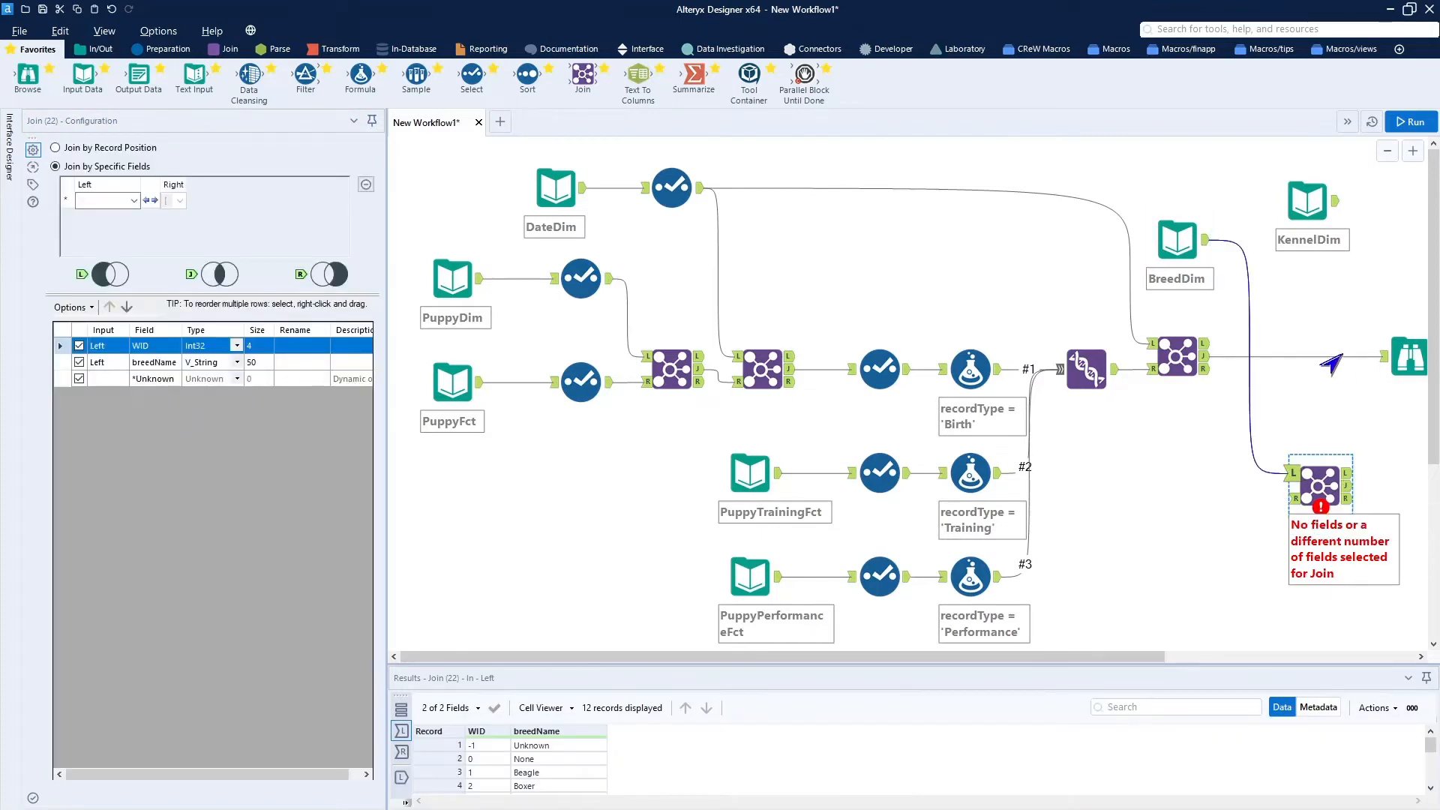
Reroute the DateDim Join's J output into the BreedDim Join's right input and connect the BreedDim Join's J output to the Browse.
{"action": "left_click", "coordinate": [1341, 354]}
{"action": "key", "text": "Delete"}
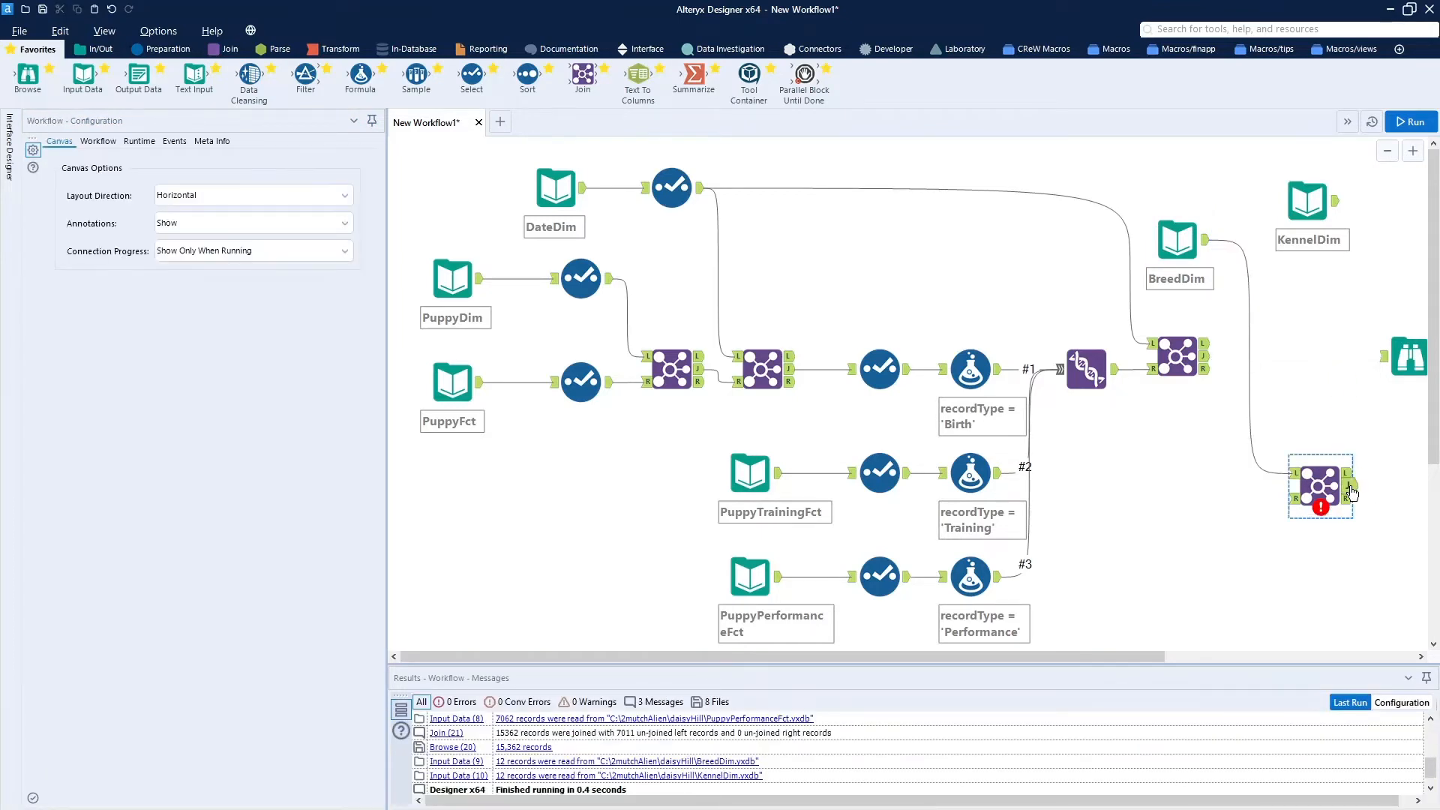
{"action": "left_click_drag", "start_coordinate": [1347, 485], "coordinate": [1383, 357]}
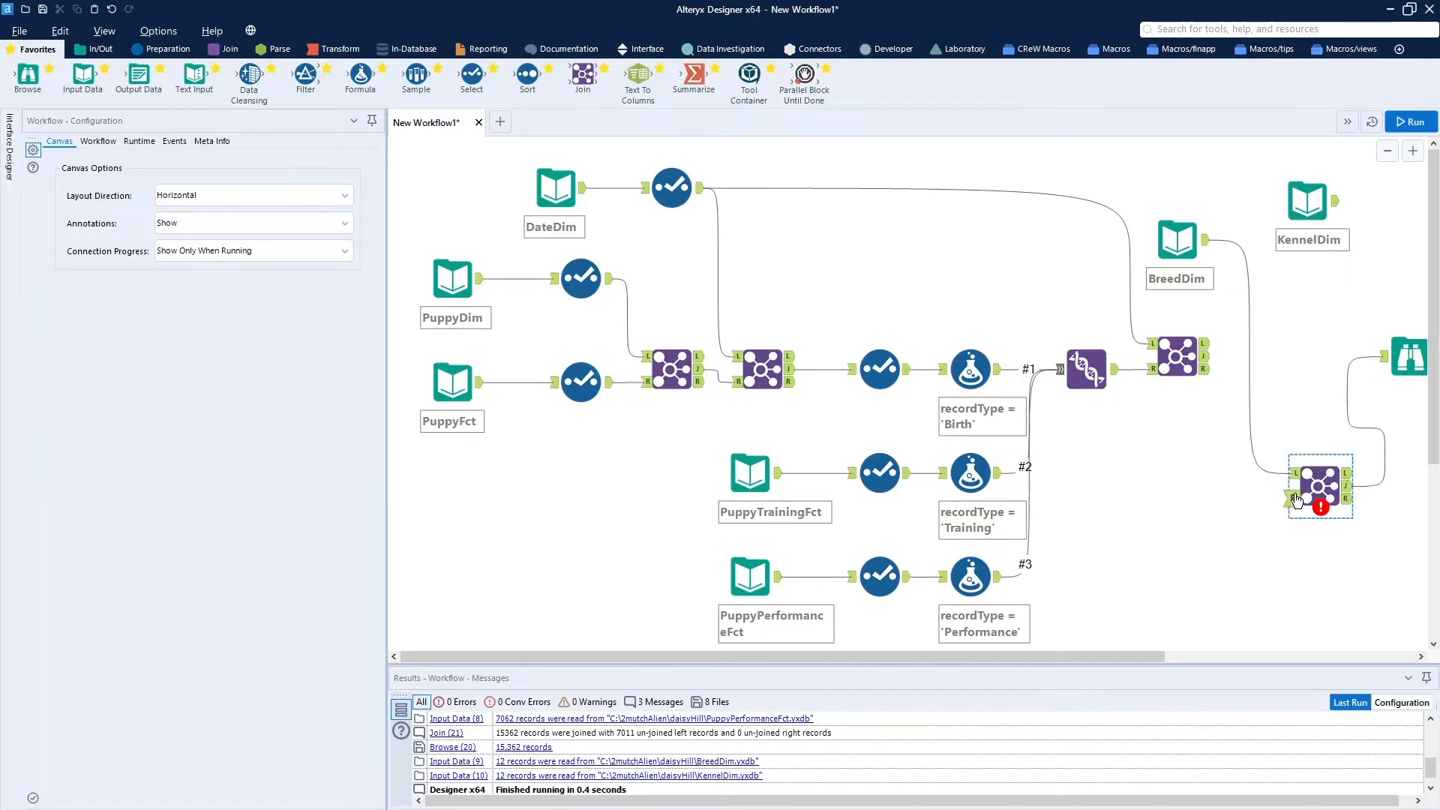
{"action": "left_click_drag", "start_coordinate": [1309, 497], "coordinate": [1229, 368]}
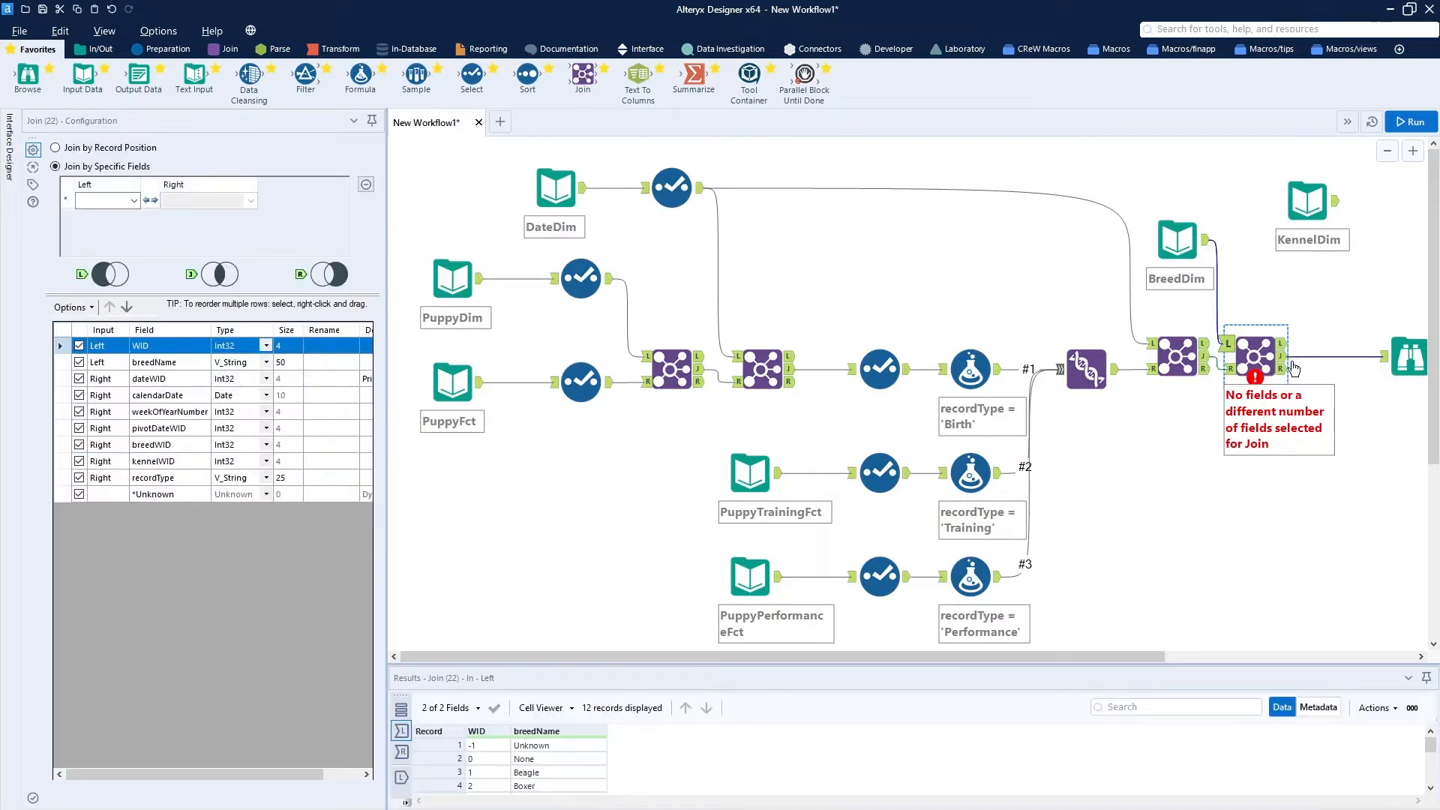
{"action": "key", "text": "Right"}
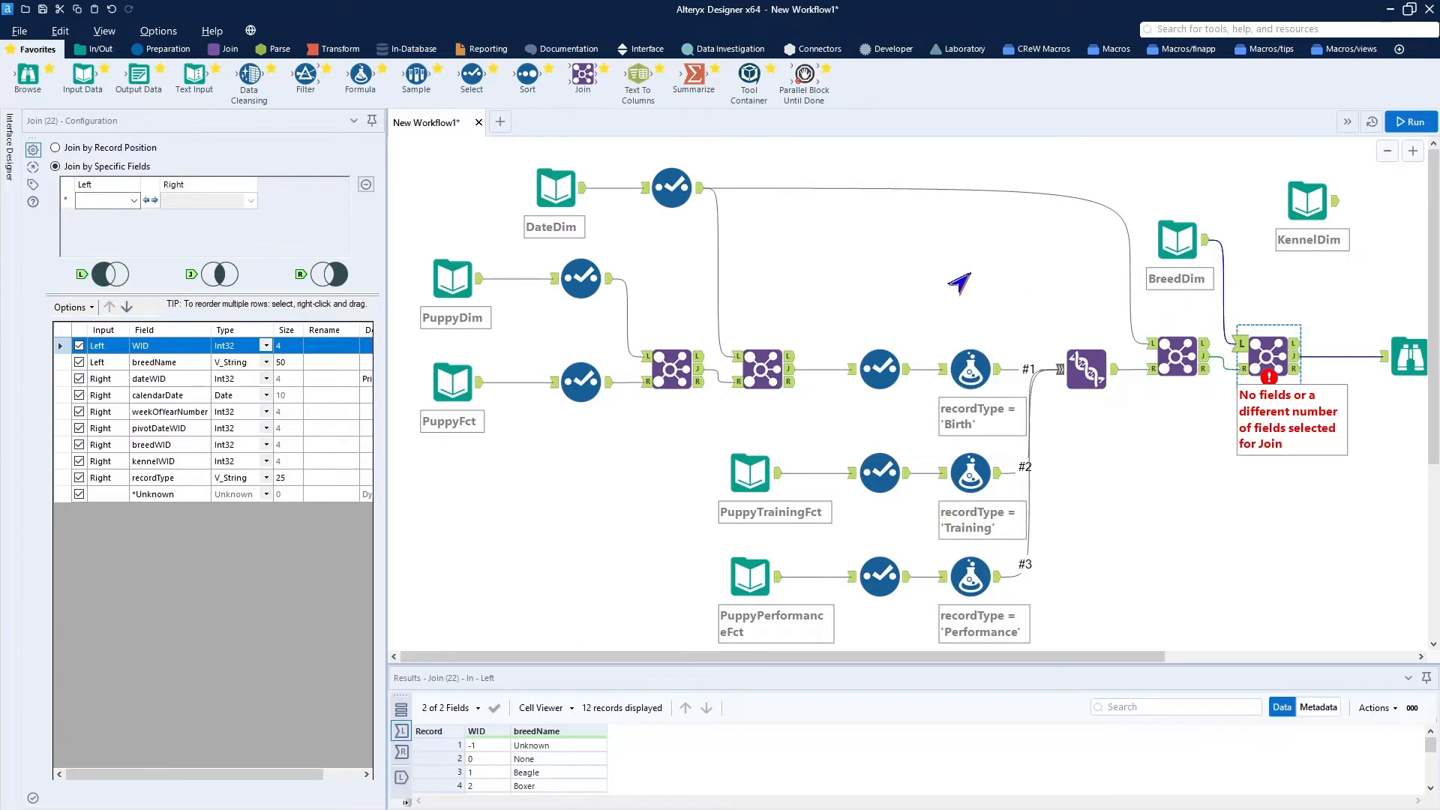
Set the BreedDim Join to match left field WID with right field breedWID.
{"action": "left_click", "coordinate": [120, 201]}
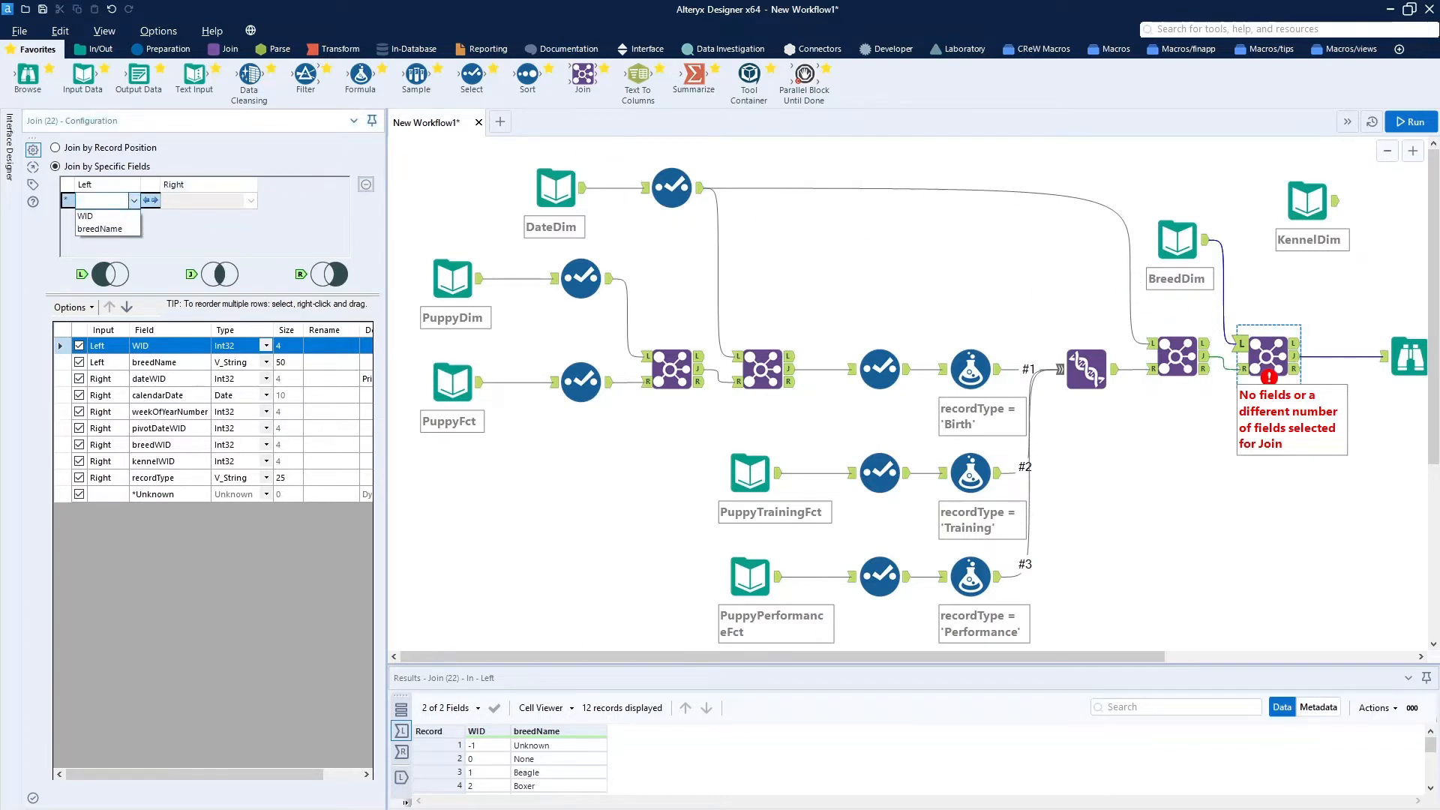
{"action": "left_click", "coordinate": [97, 216]}
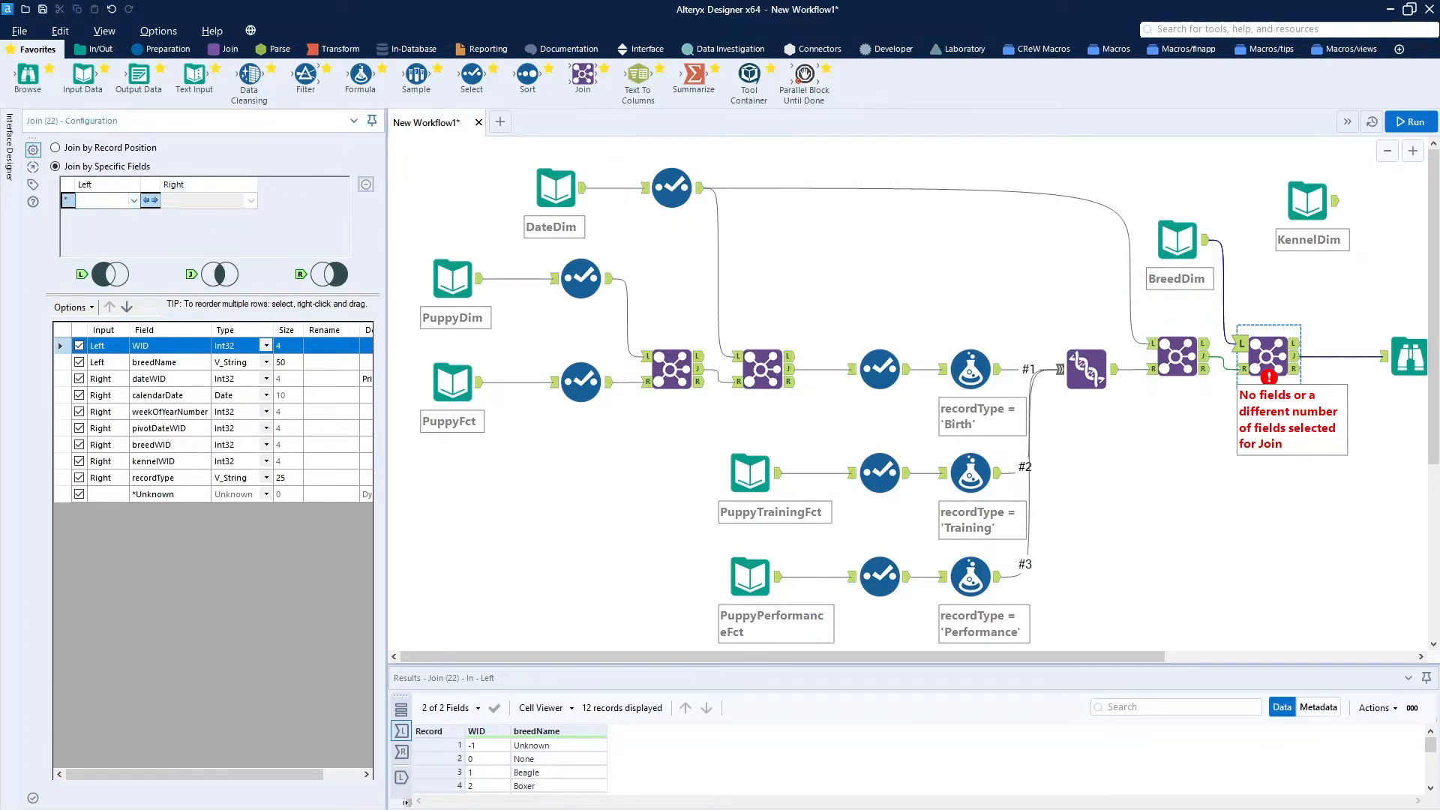
{"action": "left_click", "coordinate": [134, 200]}
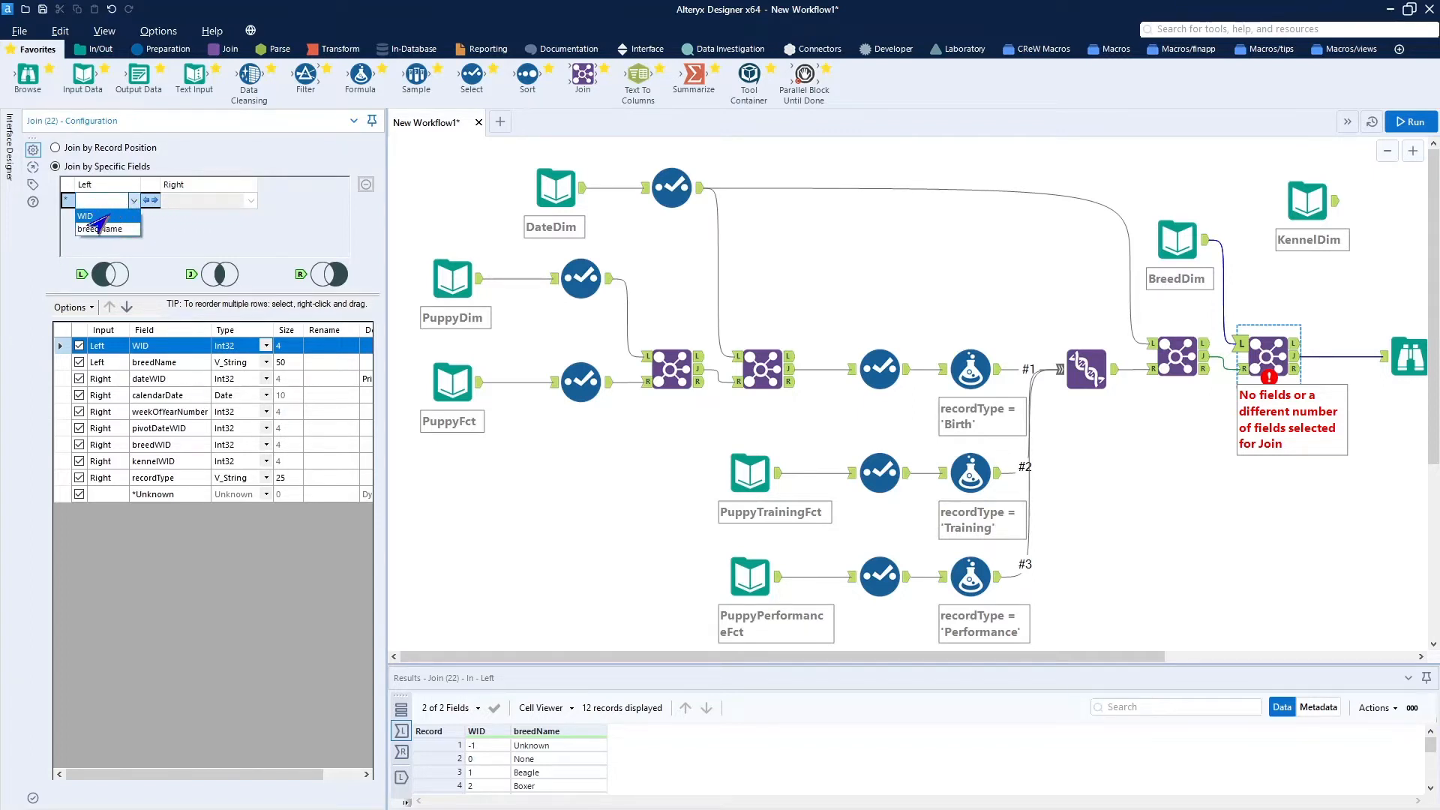
{"action": "left_click", "coordinate": [91, 216]}
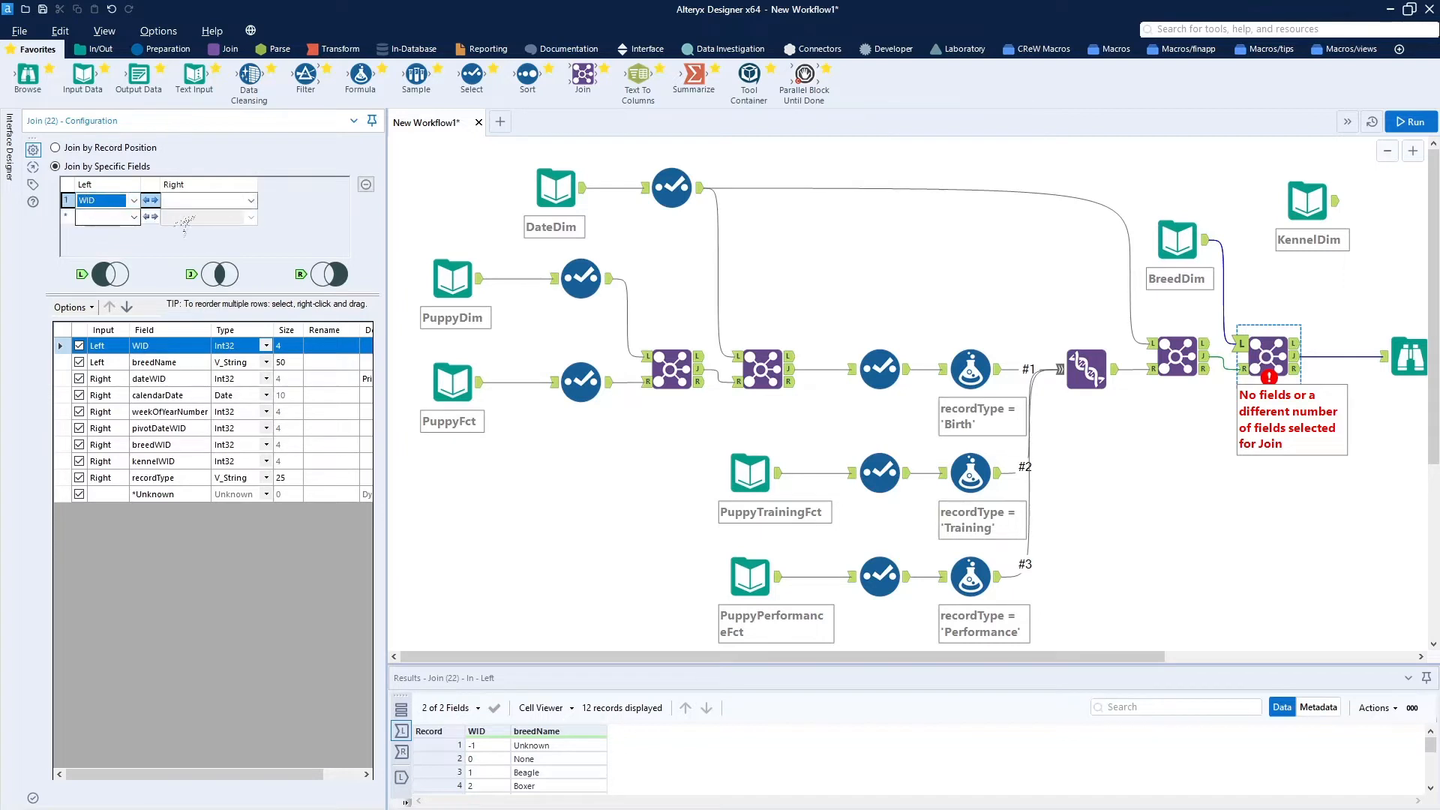
{"action": "left_click", "coordinate": [238, 201]}
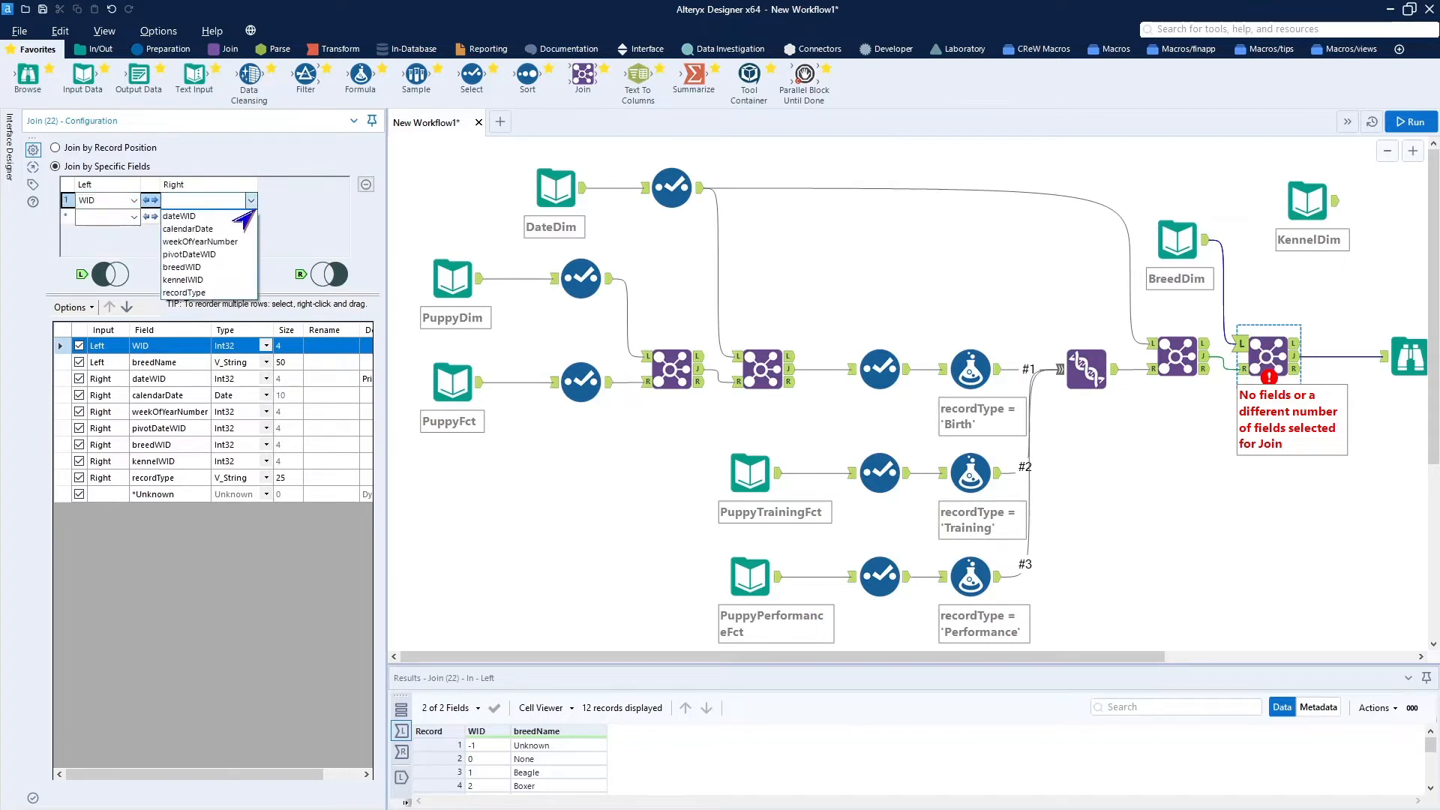
{"action": "left_click", "coordinate": [228, 269]}
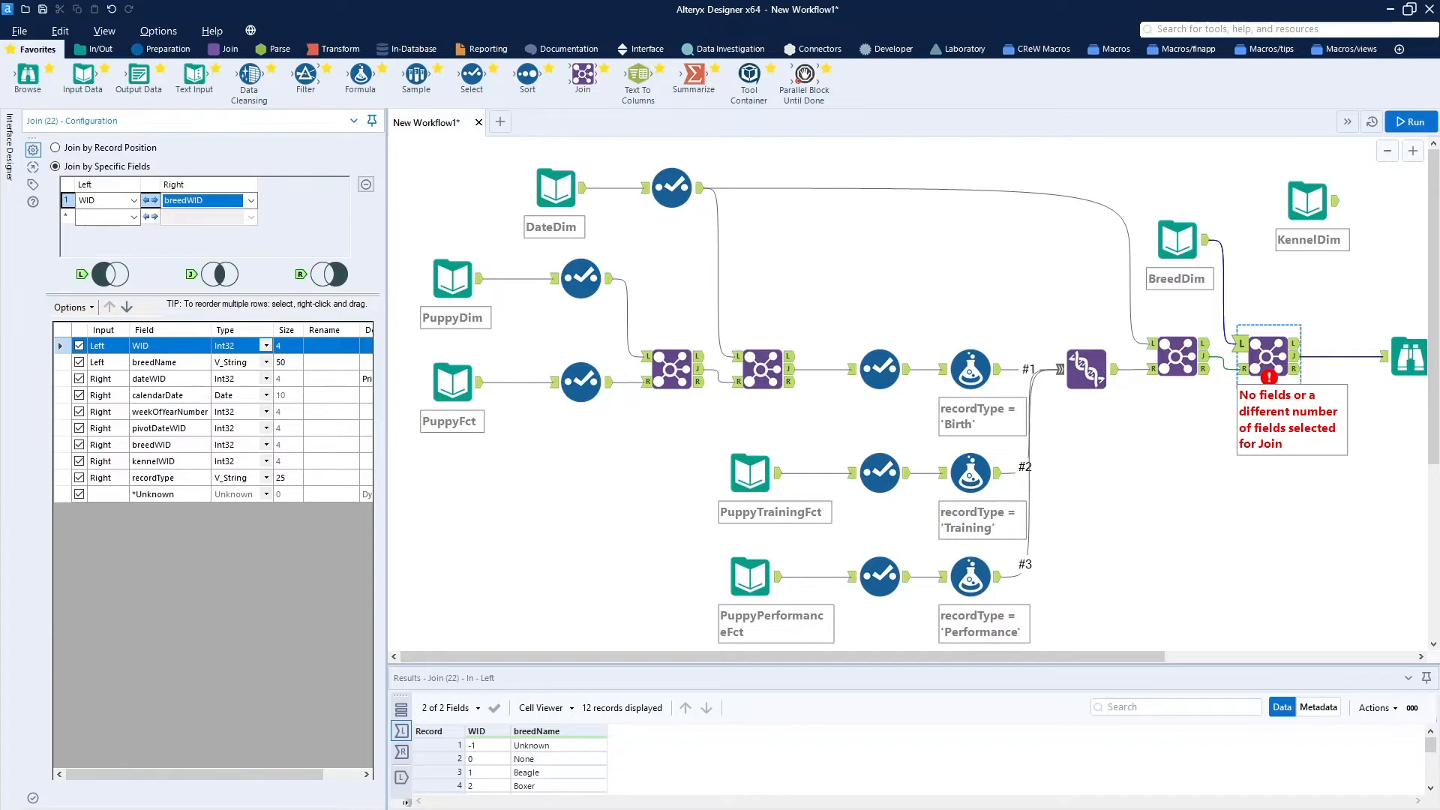
Run the workflow and check the Browse data and the BreedDim Join's unmatched right records.
{"action": "left_click", "coordinate": [1406, 122]}
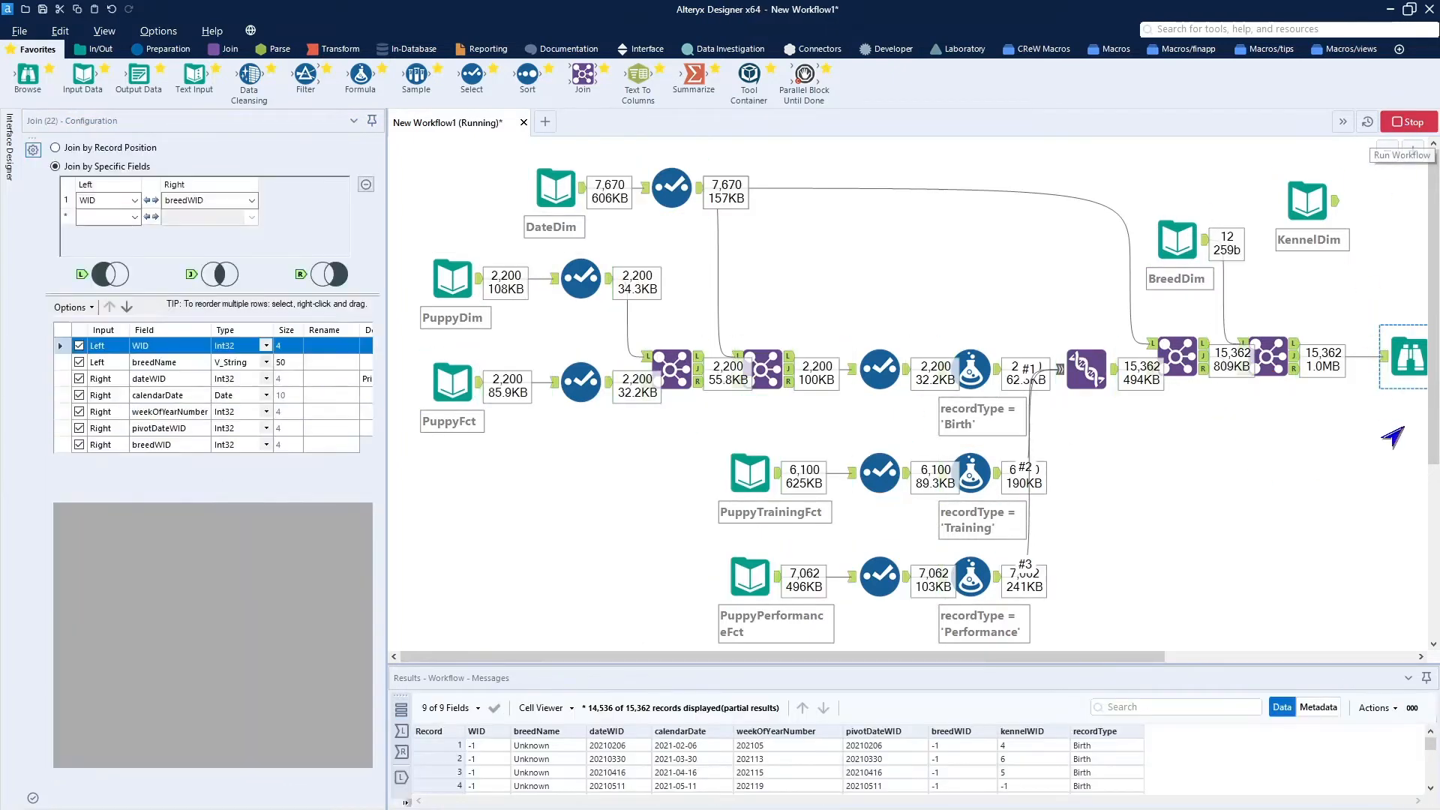
{"action": "left_click", "coordinate": [1413, 370]}
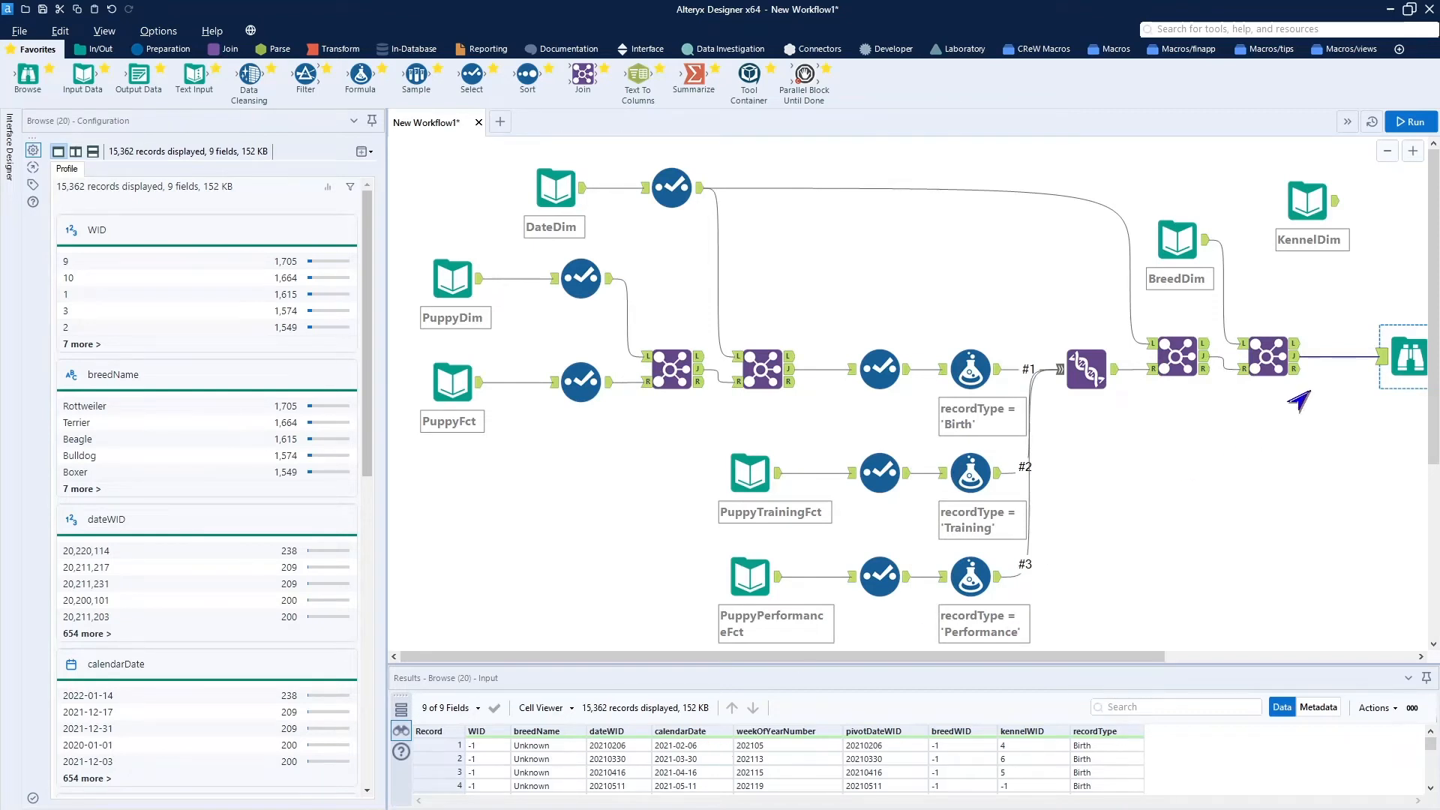
{"action": "left_click", "coordinate": [1296, 371]}
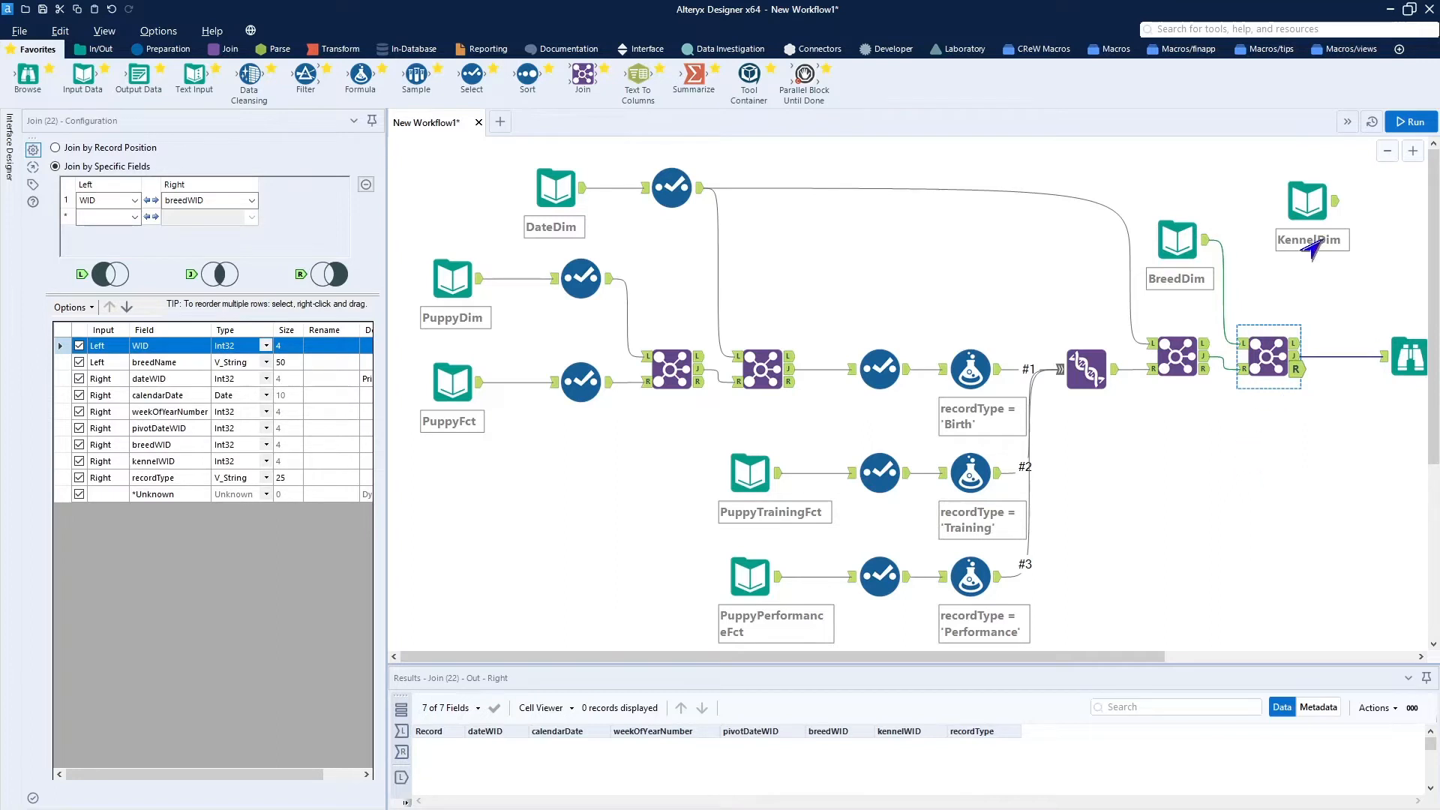
Place KennelDim beside BreedDim and insert another Join tool between the BreedDim Join and the Browse.
{"action": "left_click_drag", "start_coordinate": [1306, 208], "coordinate": [1275, 247]}
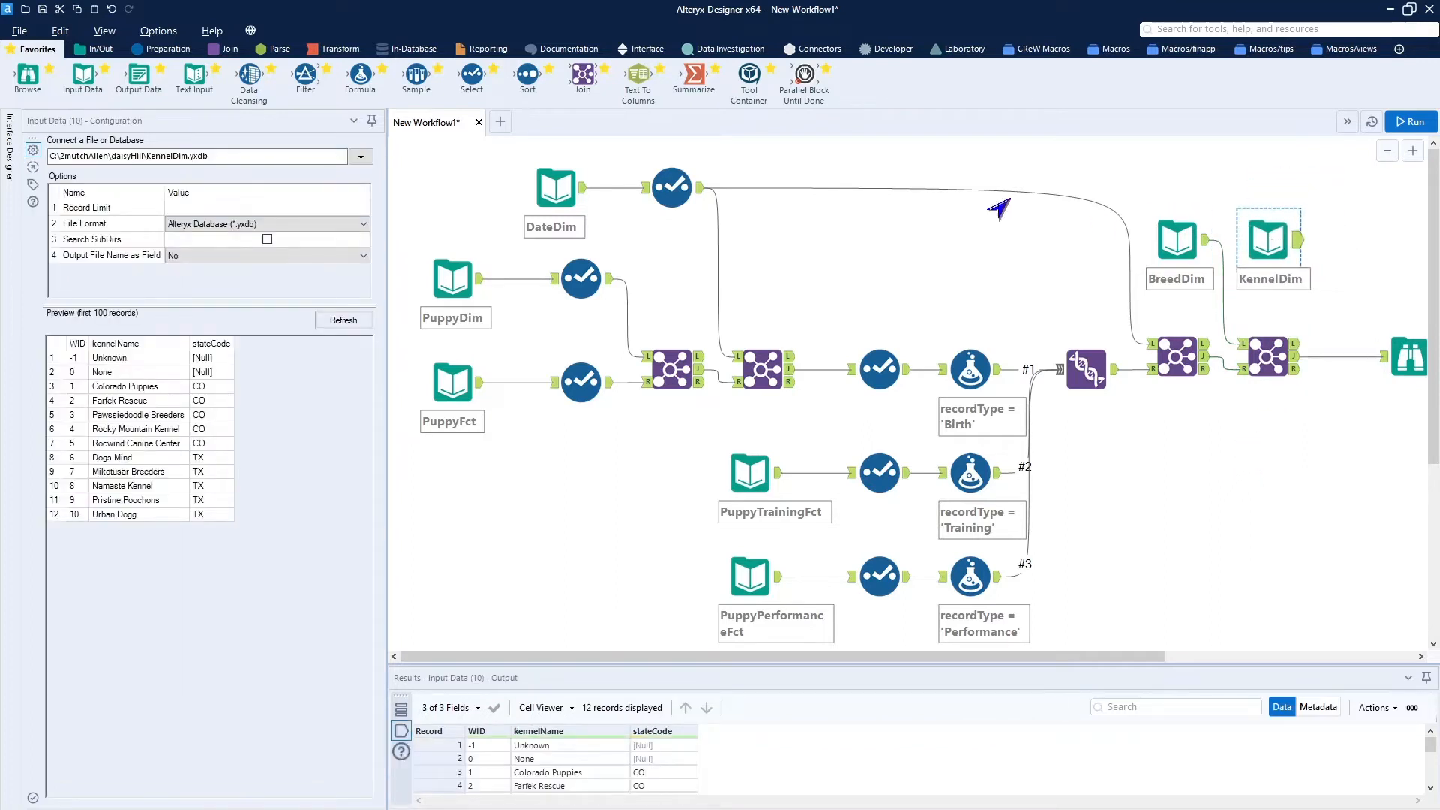
{"action": "left_click", "coordinate": [226, 50]}
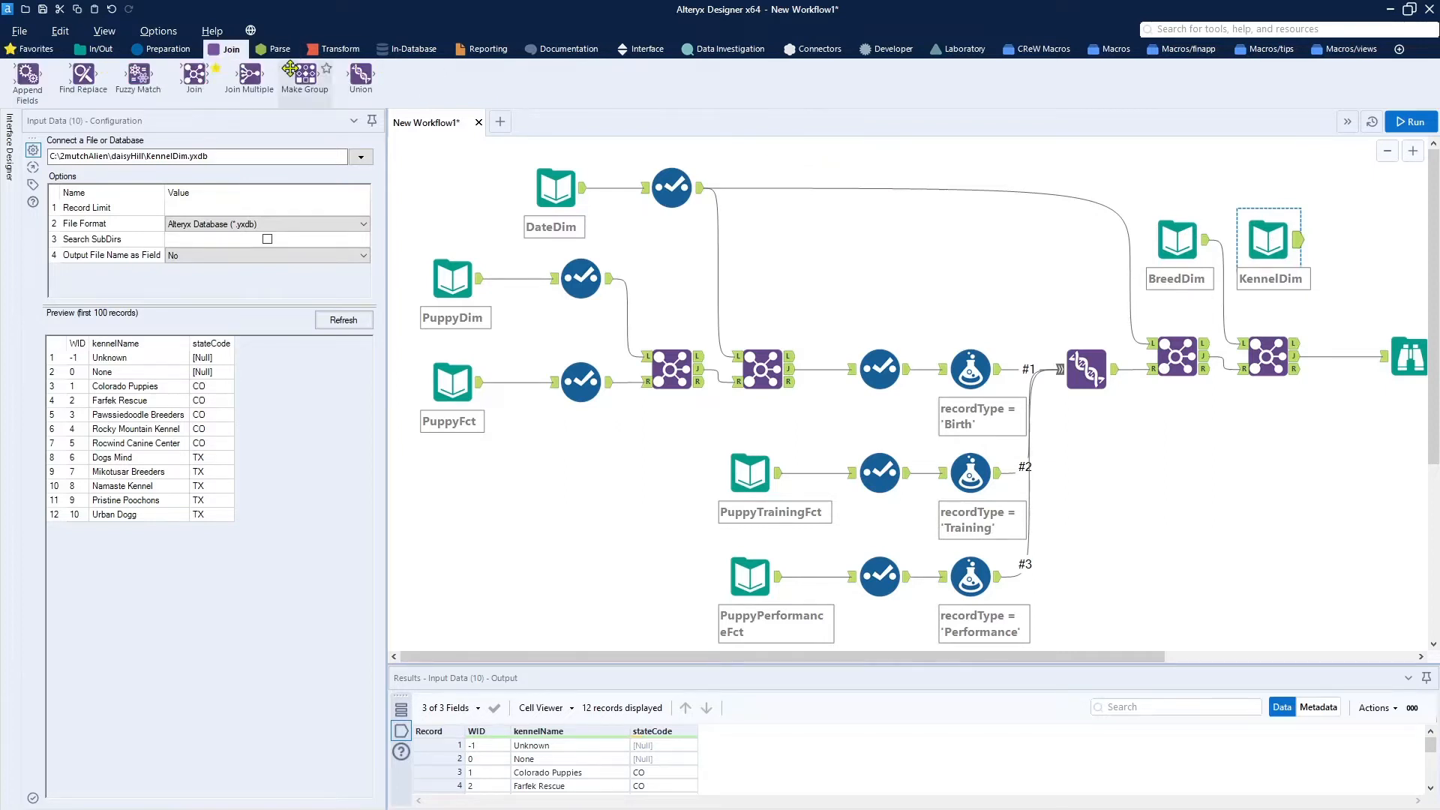
{"action": "left_click", "coordinate": [36, 50]}
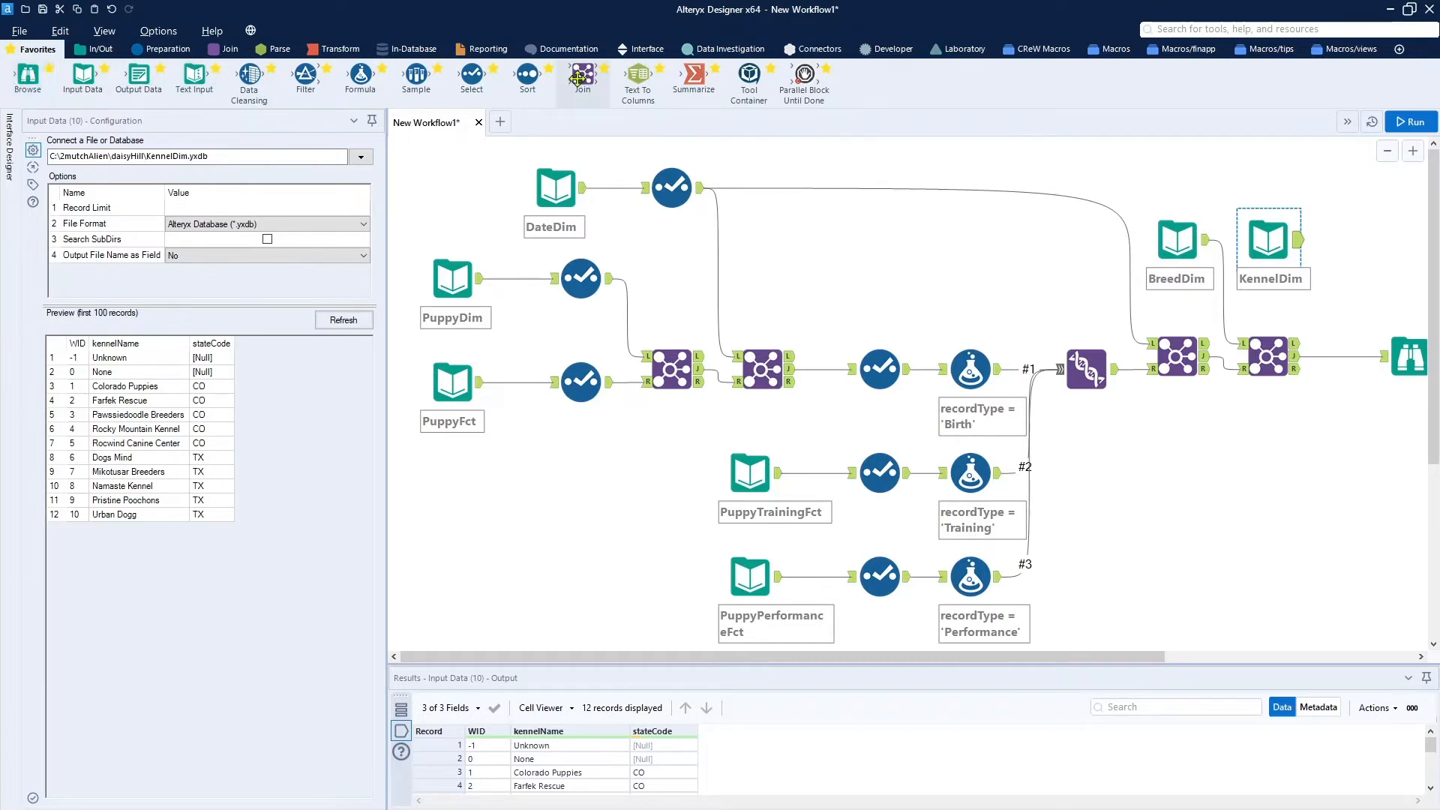
{"action": "left_click_drag", "start_coordinate": [582, 74], "coordinate": [1371, 356]}
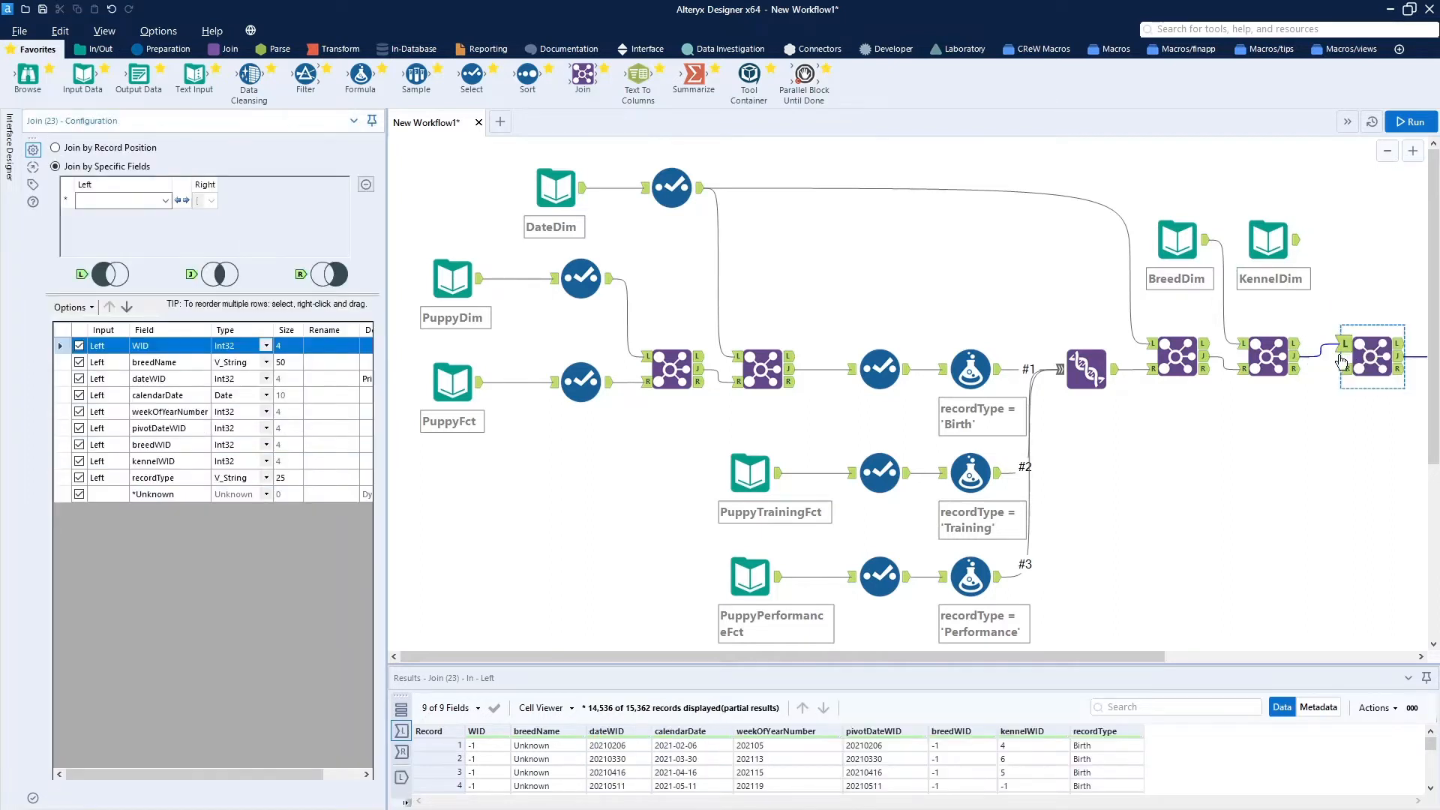
Rewire the newest Join so KennelDim feeds its left input and the BreedDim Join's J output feeds its right input.
{"action": "left_click", "coordinate": [1317, 361]}
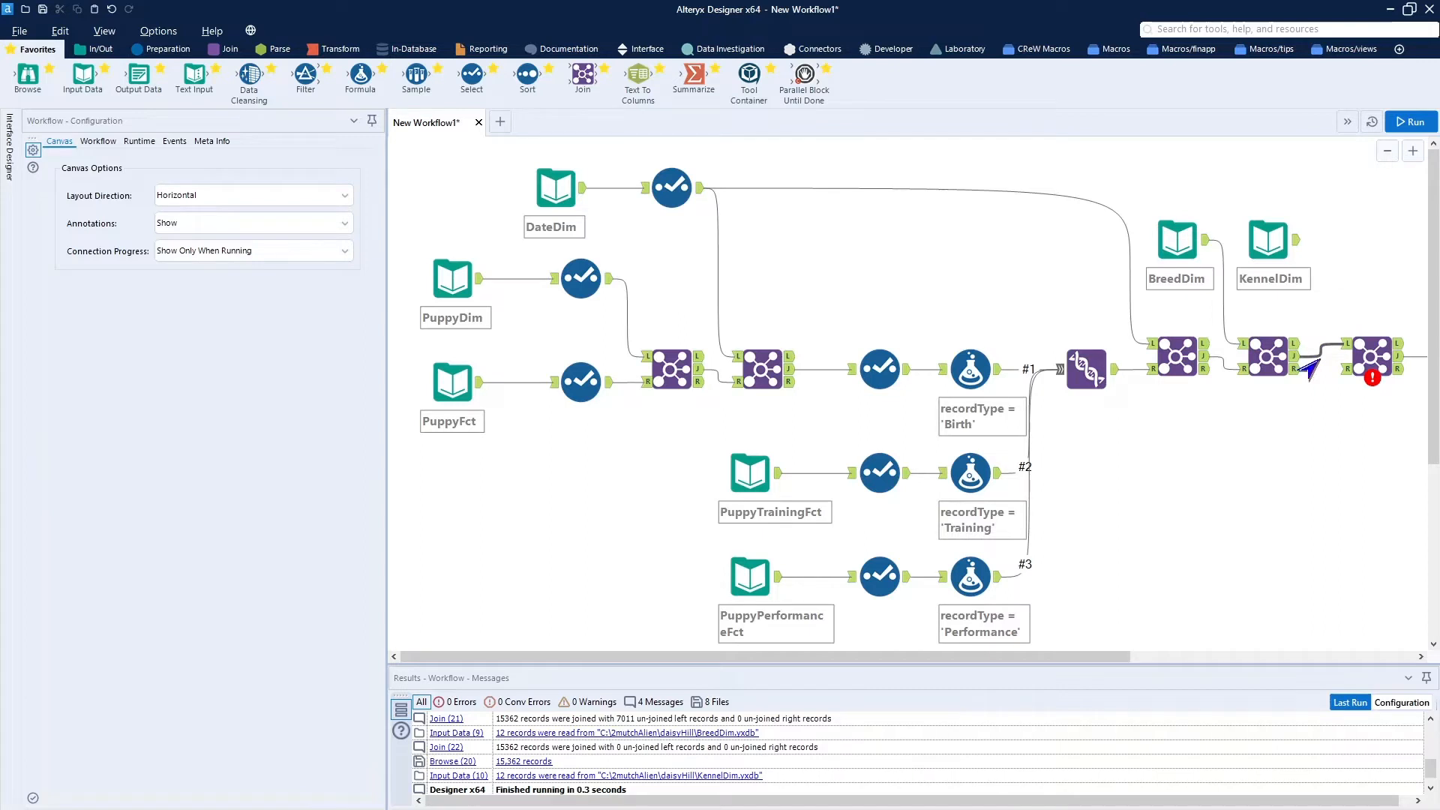
{"action": "left_click", "coordinate": [1308, 365]}
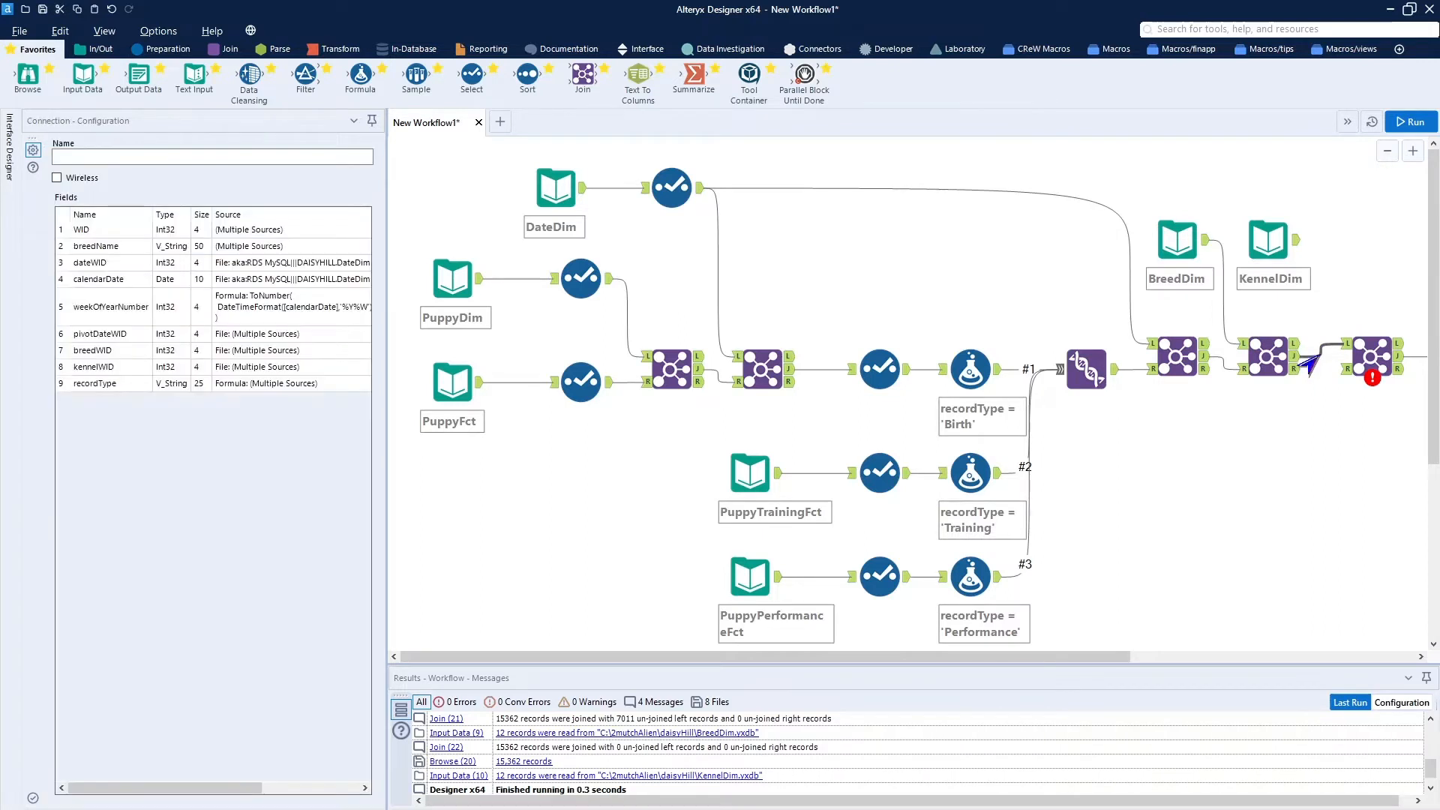
{"action": "key", "text": "Delete"}
{"action": "left_click_drag", "start_coordinate": [1299, 244], "coordinate": [1348, 371]}
{"action": "left_click_drag", "start_coordinate": [1043, 656], "coordinate": [1077, 657]}
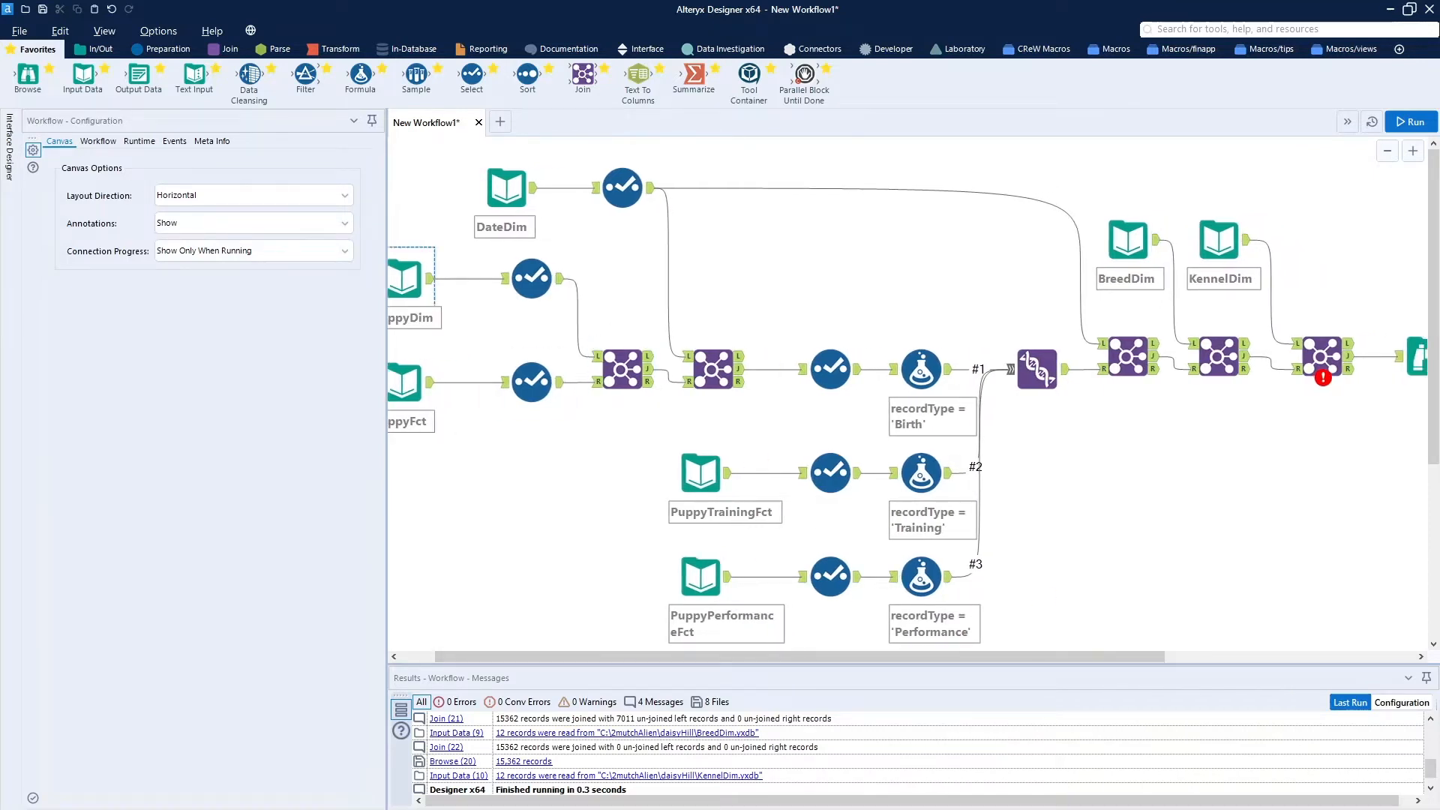
Set the KennelDim Join to match left field WID with right field kennelWID.
{"action": "left_click_drag", "start_coordinate": [926, 657], "coordinate": [1025, 682]}
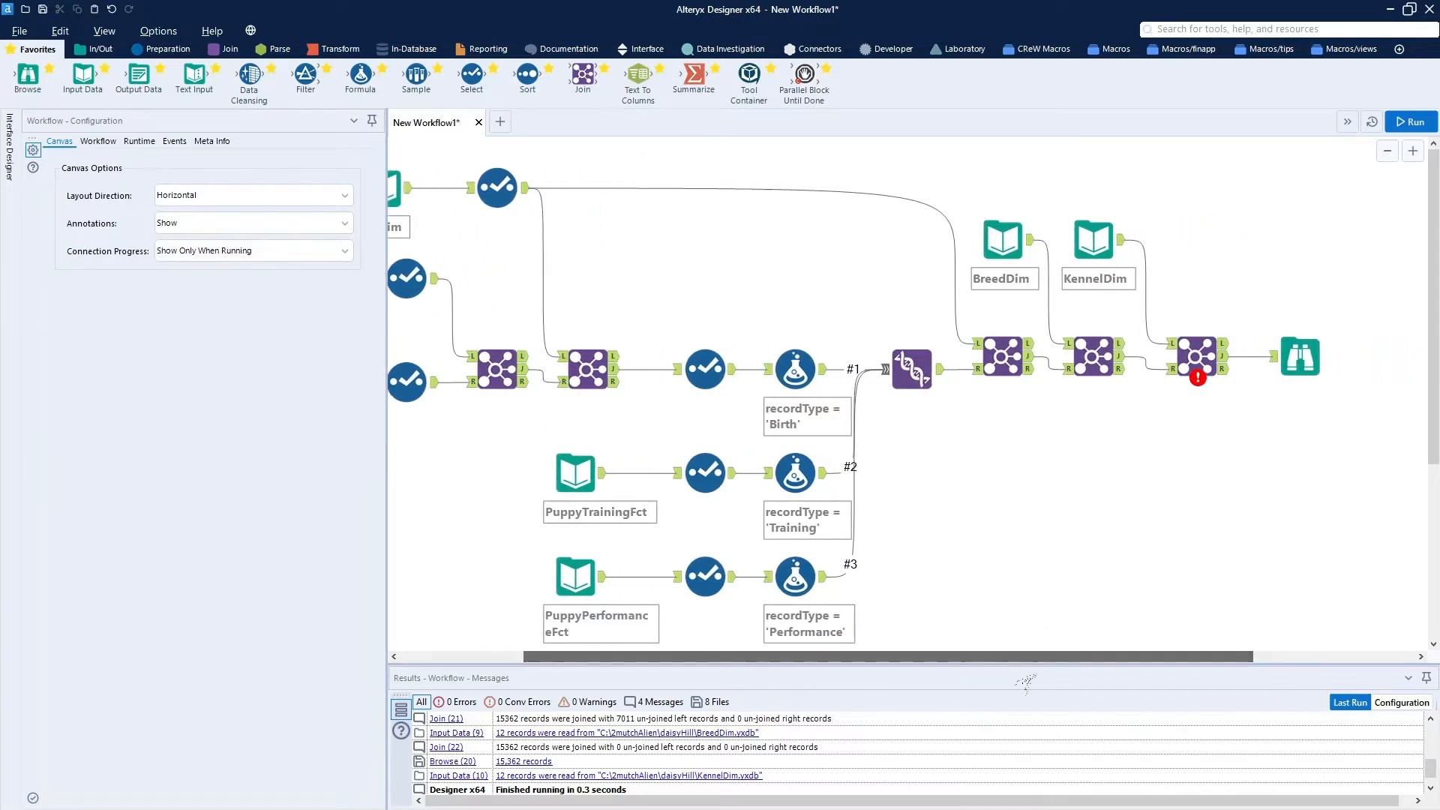
{"action": "left_click", "coordinate": [1393, 128]}
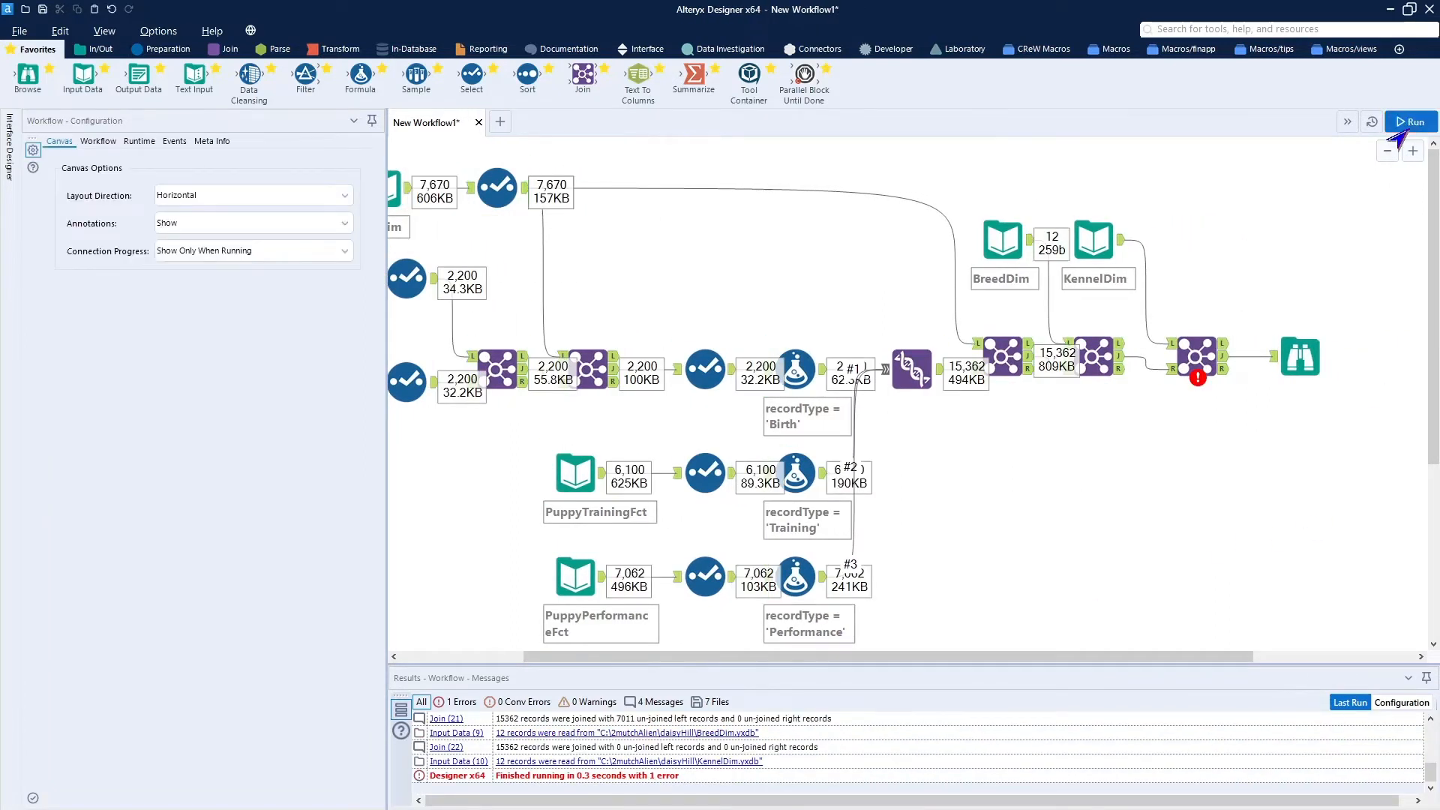
{"action": "left_click", "coordinate": [1180, 373]}
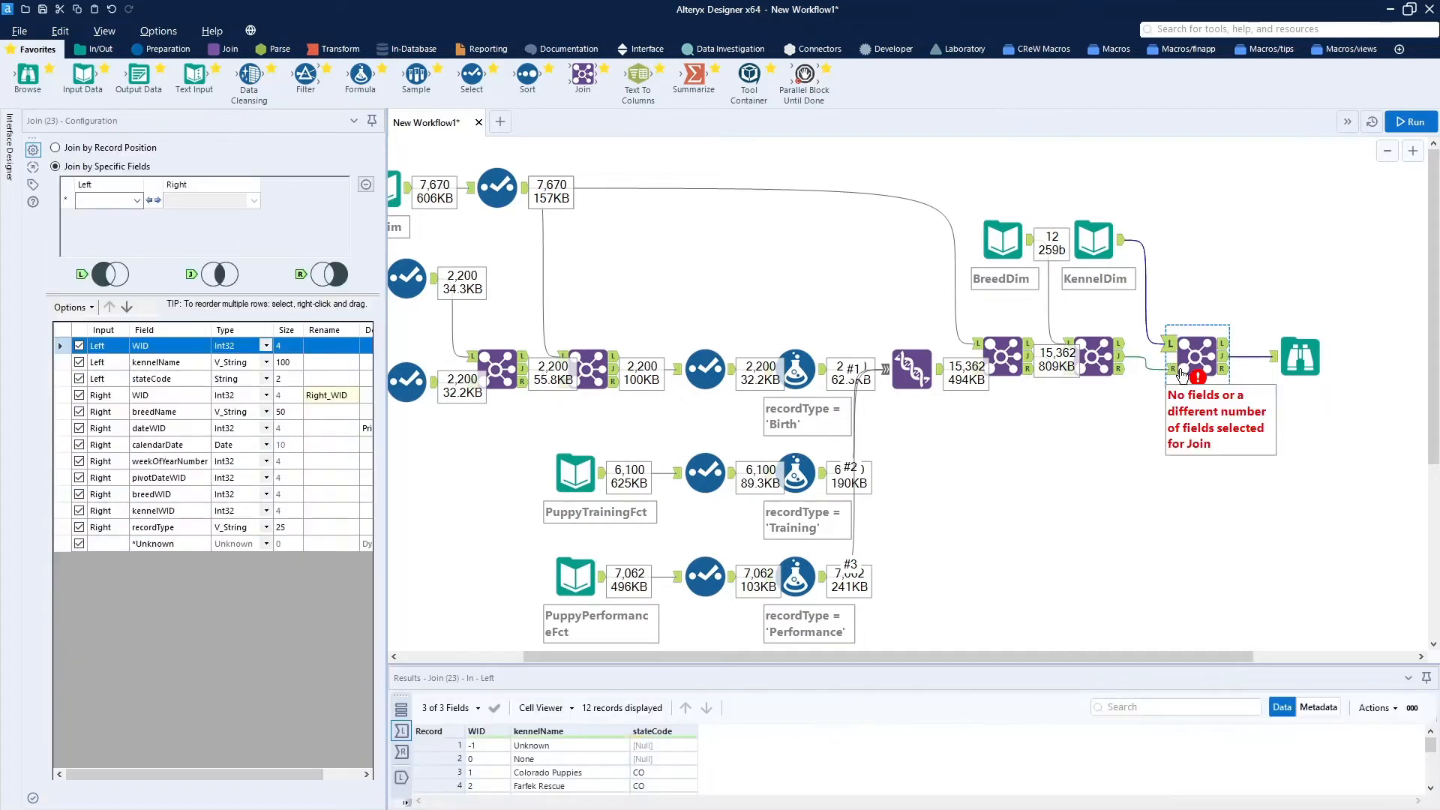
{"action": "left_click", "coordinate": [136, 201]}
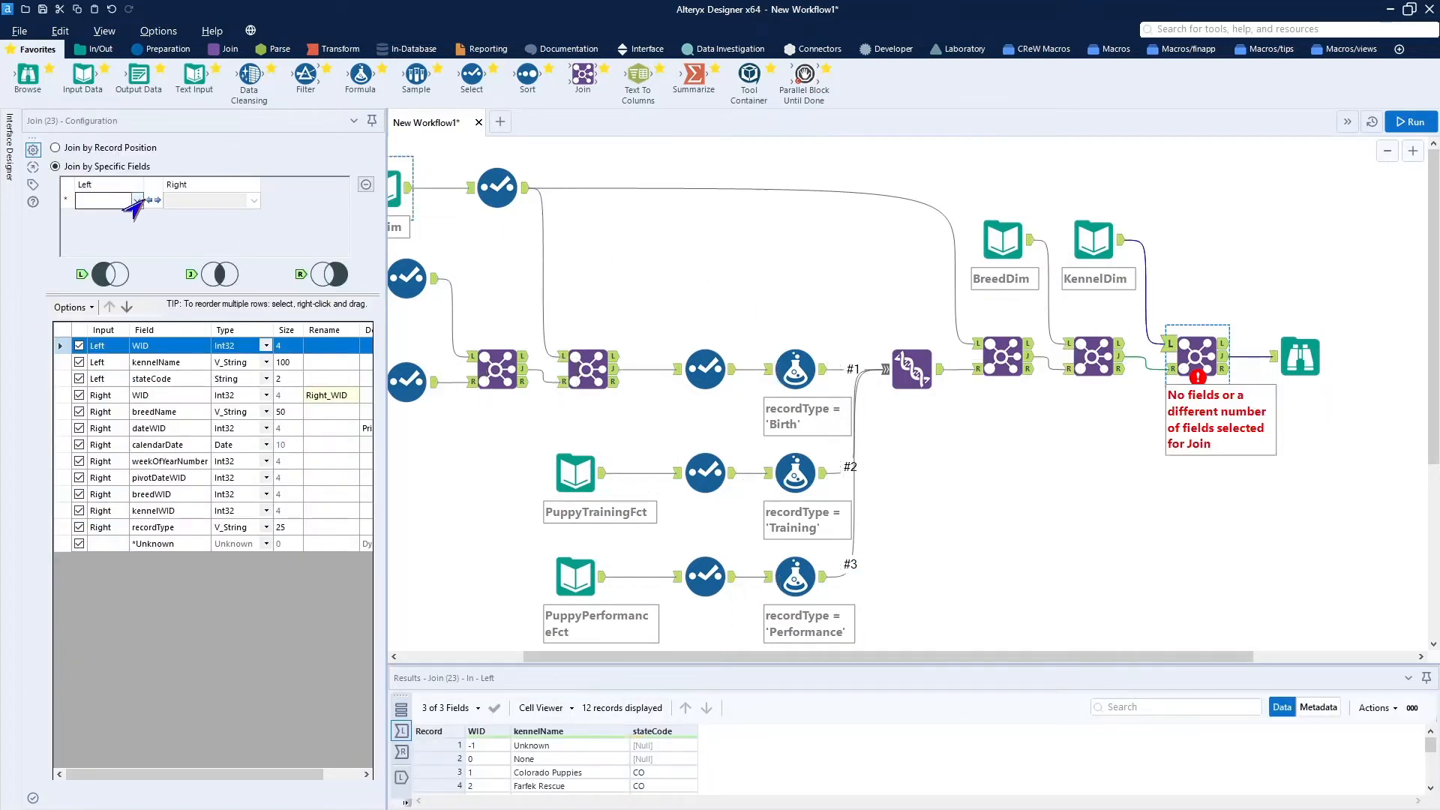
{"action": "left_click", "coordinate": [105, 217]}
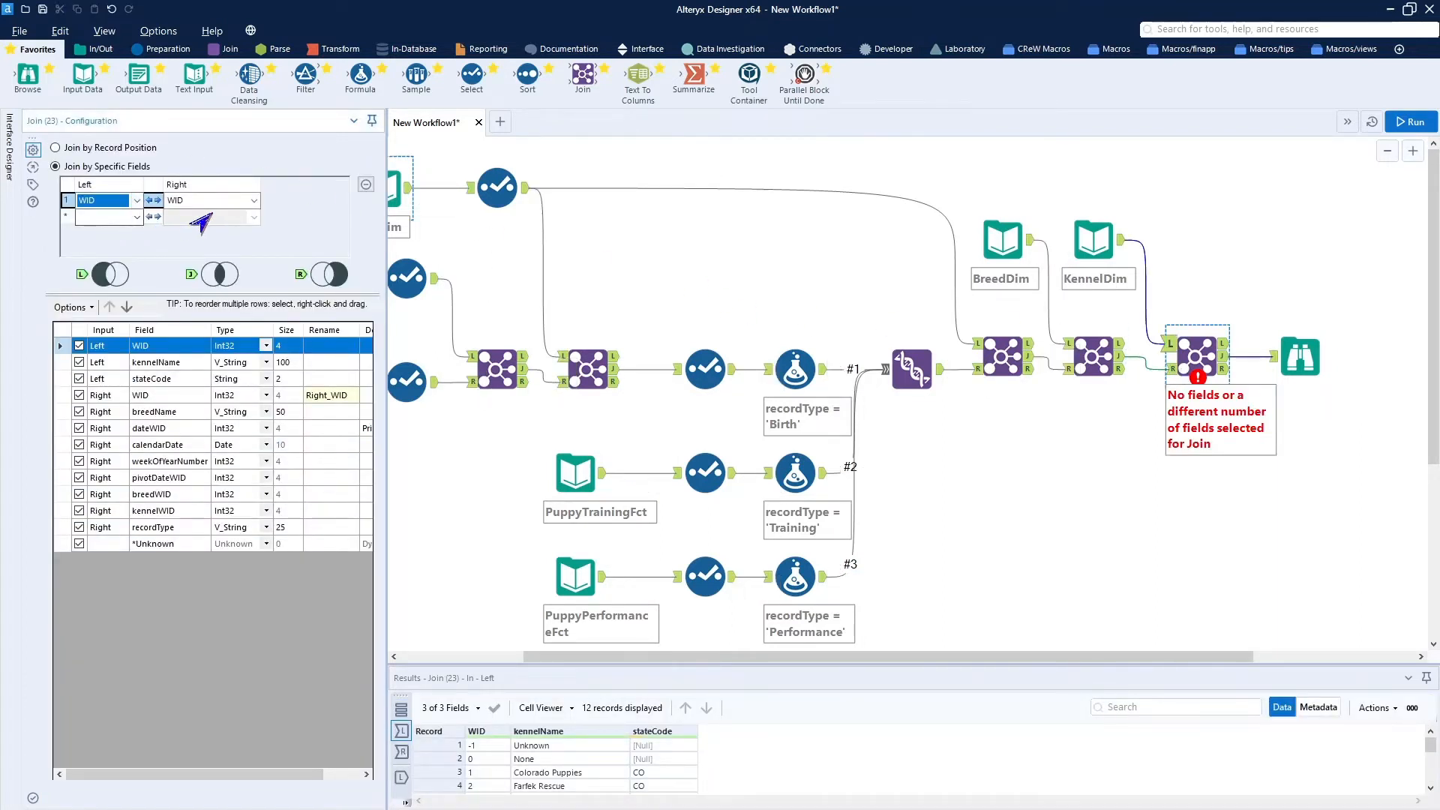
{"action": "left_click", "coordinate": [252, 201]}
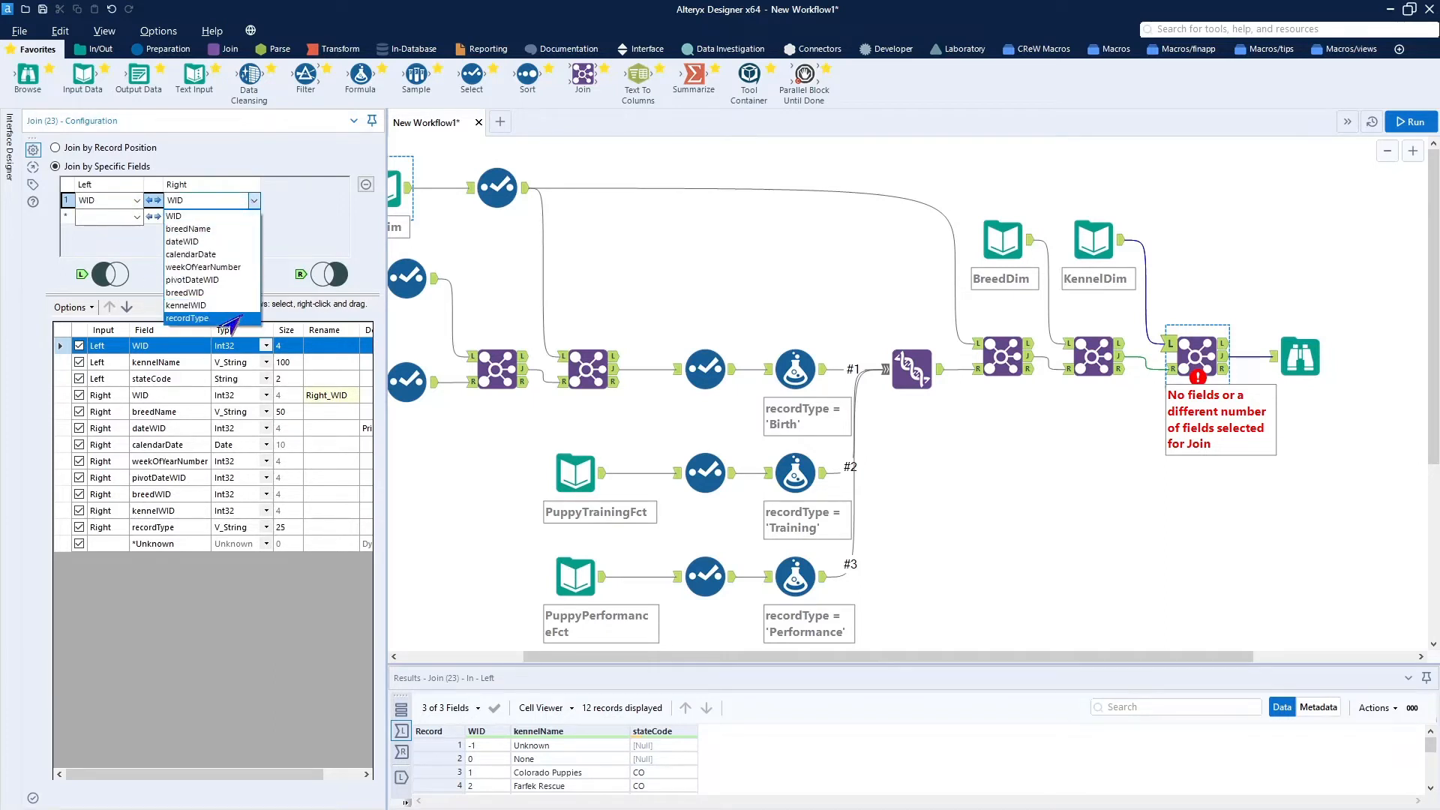
{"action": "left_click", "coordinate": [224, 308]}
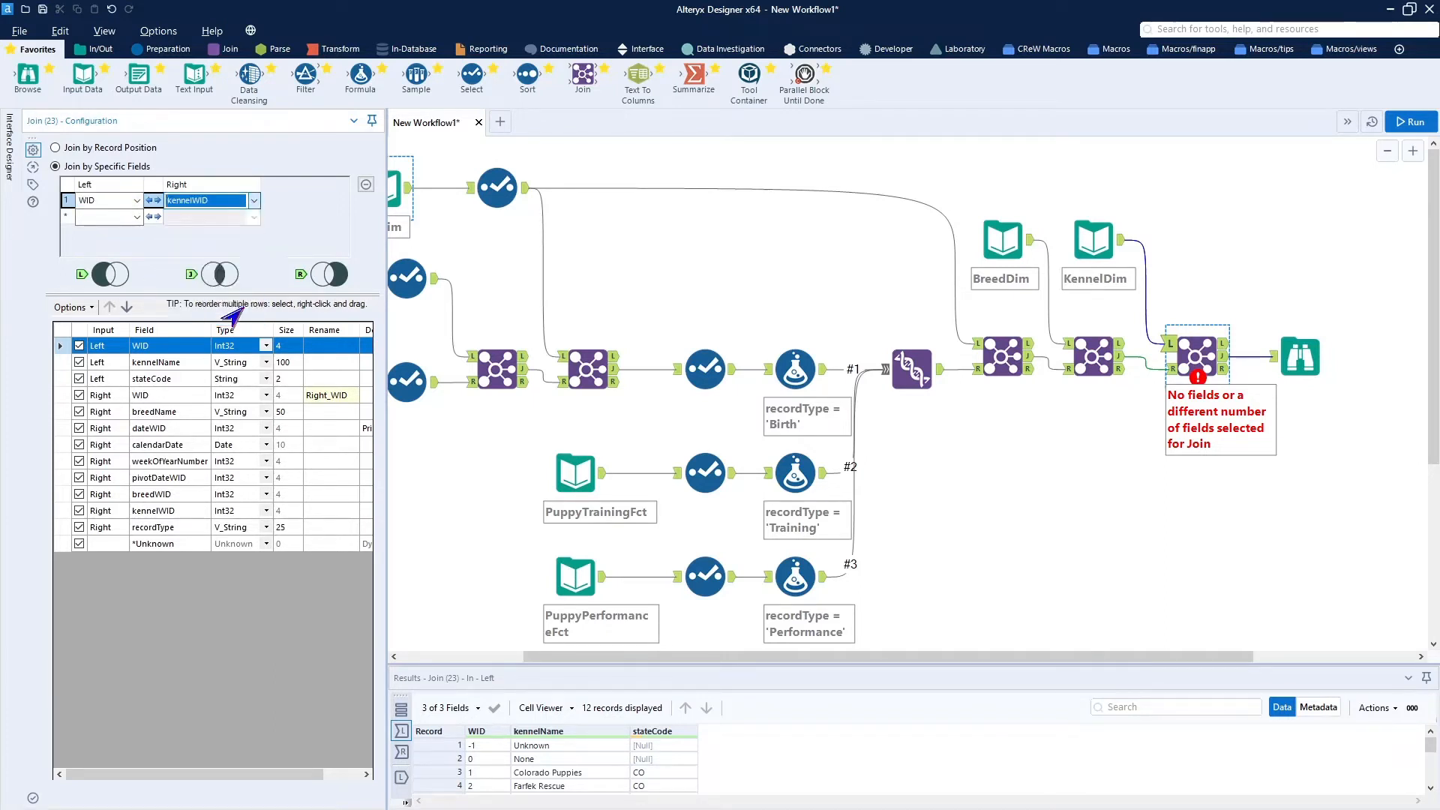
Run the workflow and inspect the joined breed and kennel data in the Browse tool.
{"action": "left_click", "coordinate": [1402, 123]}
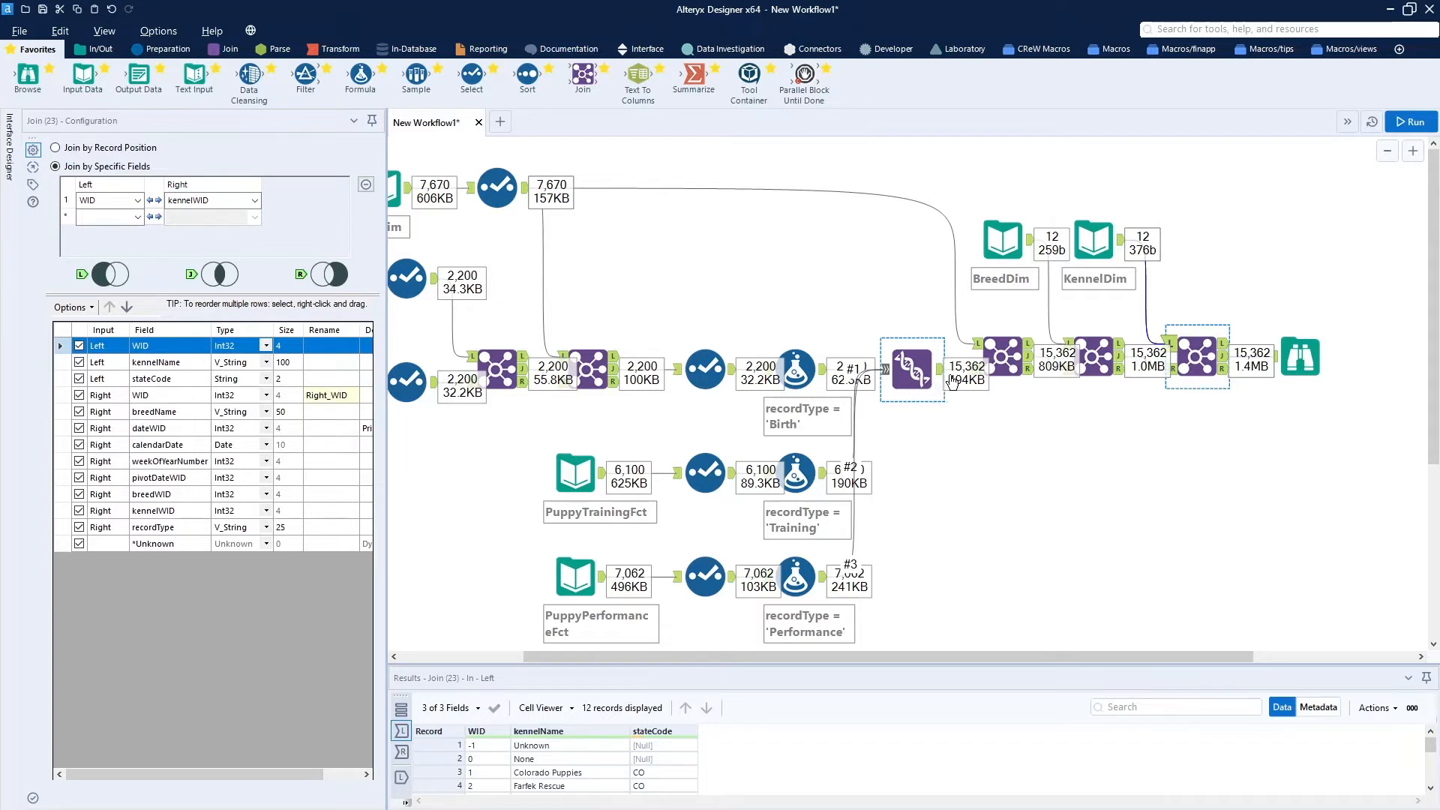
{"action": "left_click", "coordinate": [1301, 362]}
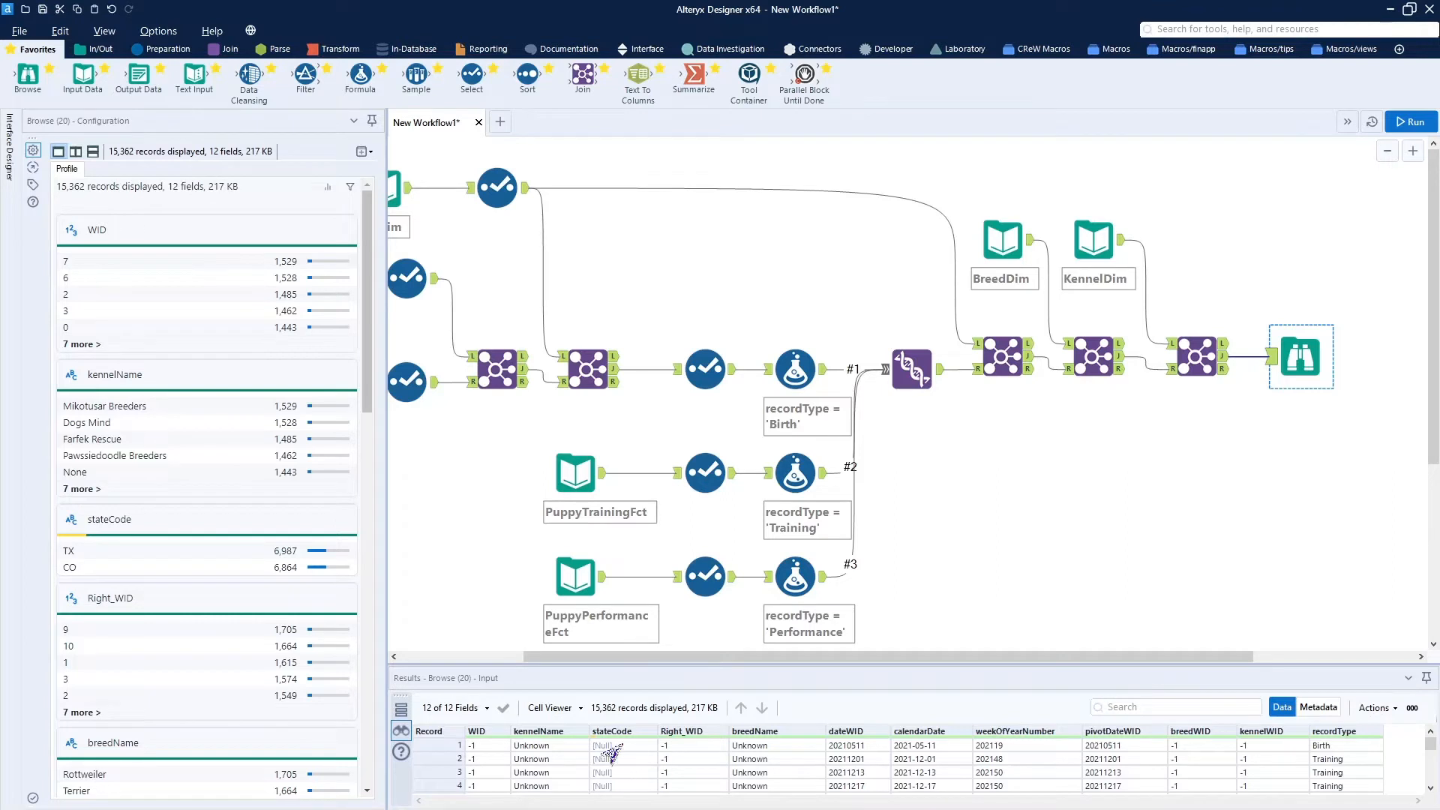
Move the Browse tool farther along the flow and insert a Select tool between the KennelDim Join and the Browse.
{"action": "left_click_drag", "start_coordinate": [1292, 358], "coordinate": [1426, 358]}
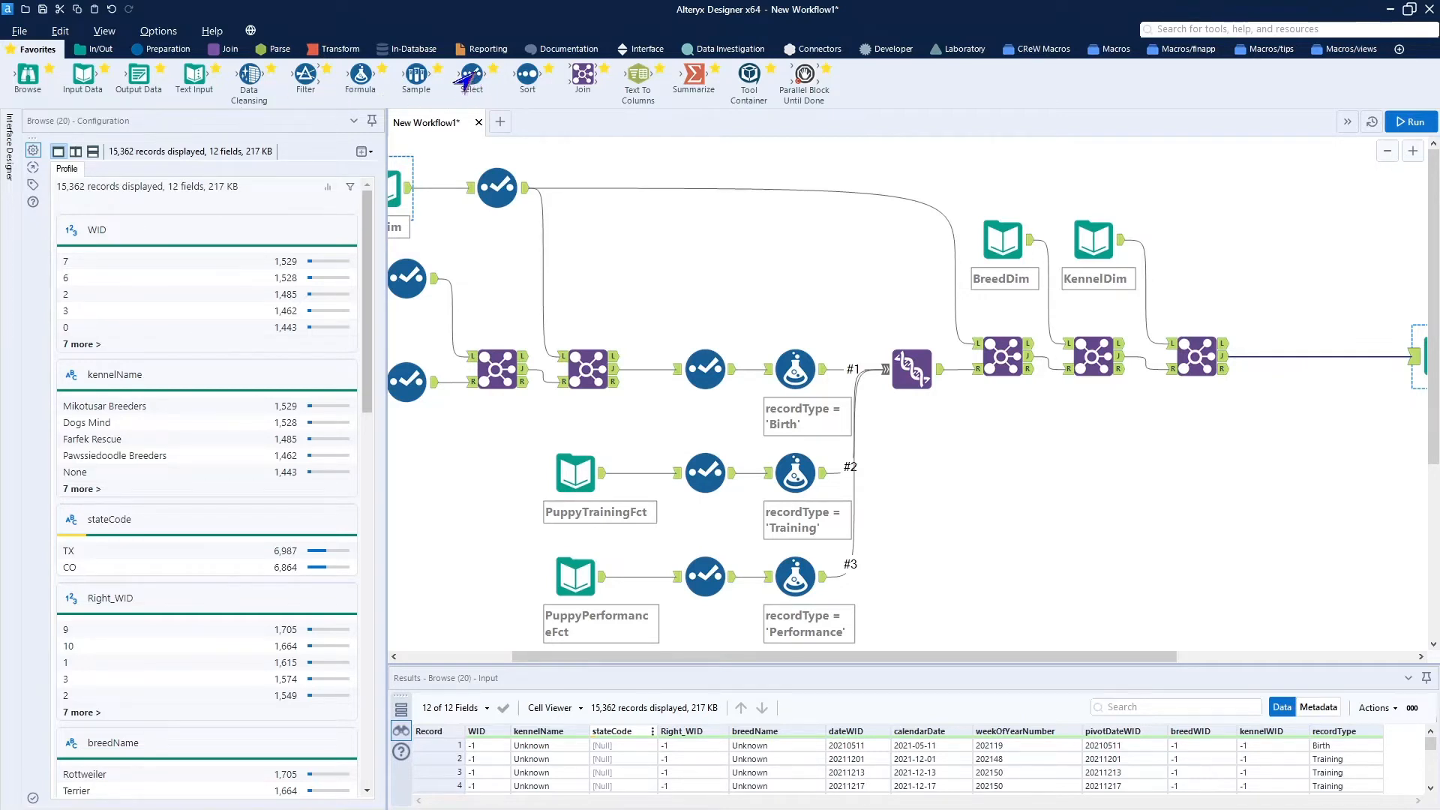
{"action": "left_click_drag", "start_coordinate": [474, 76], "coordinate": [1368, 358]}
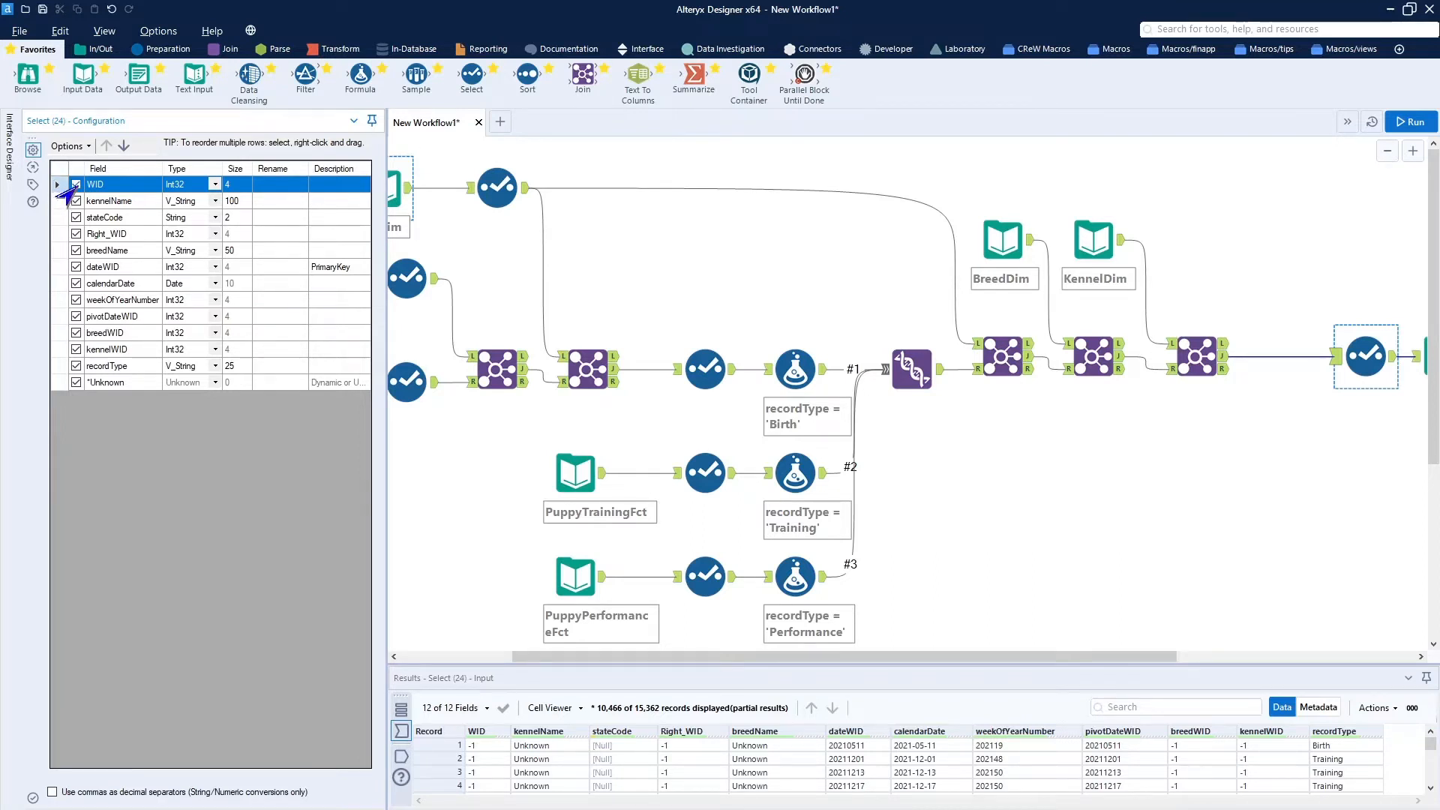
In the new Select tool, exclude the WID field and move breedName directly above kennelName.
{"action": "left_click", "coordinate": [113, 252]}
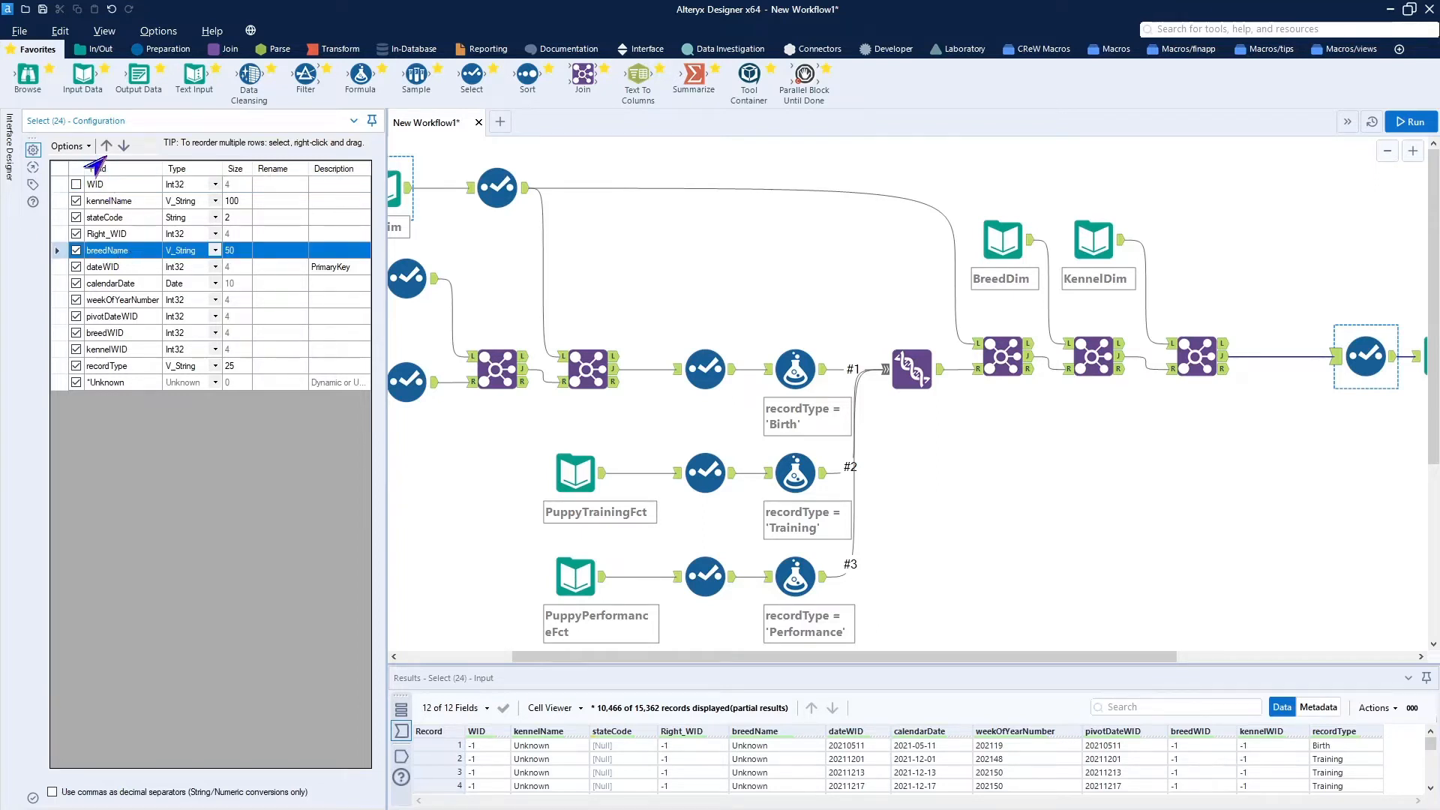
{"action": "left_click", "coordinate": [105, 145]}
{"action": "left_click", "coordinate": [105, 146]}
{"action": "left_click", "coordinate": [105, 146]}
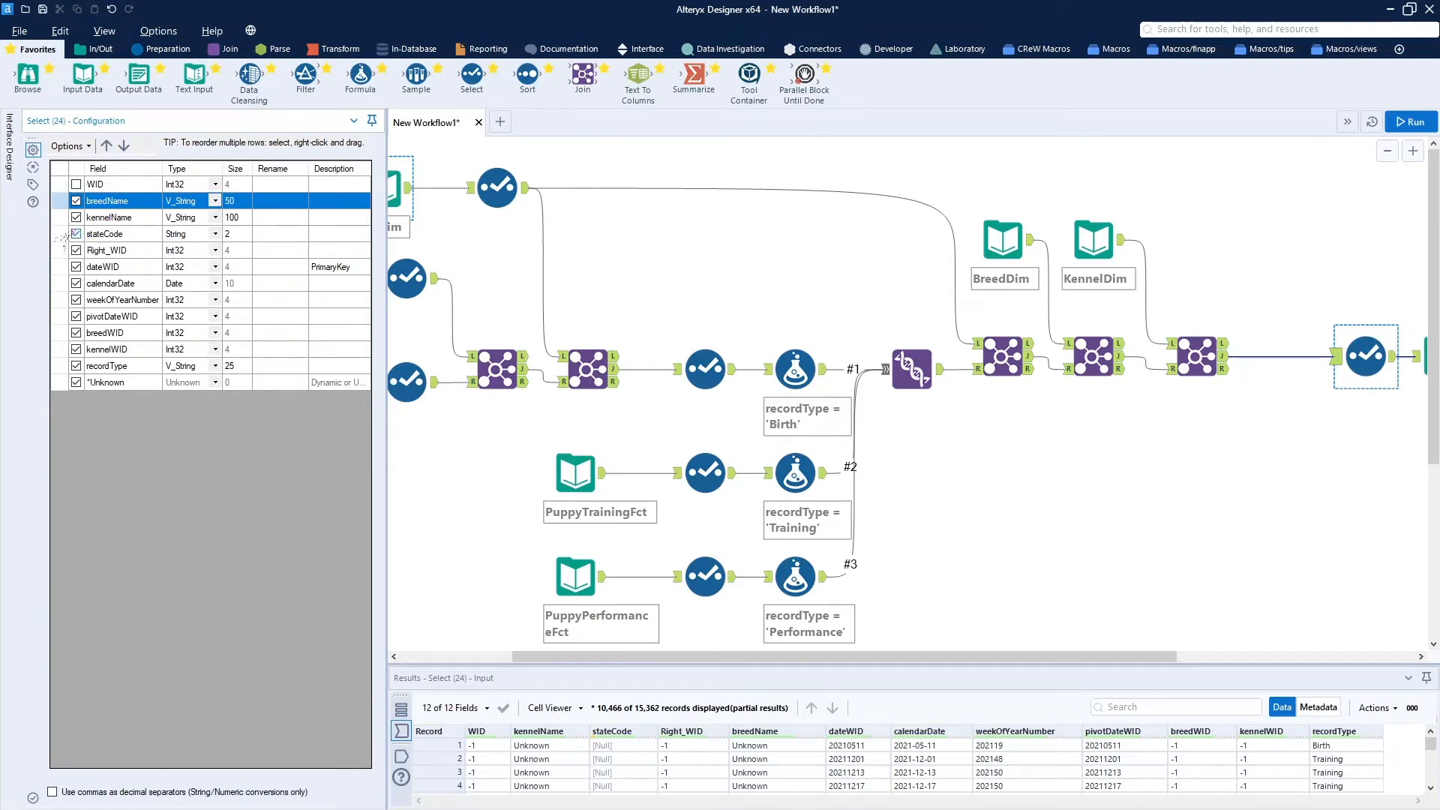
Exclude the stateCode, Right_WID, calendarDate and dateWID fields in the Select tool.
{"action": "left_click", "coordinate": [75, 234]}
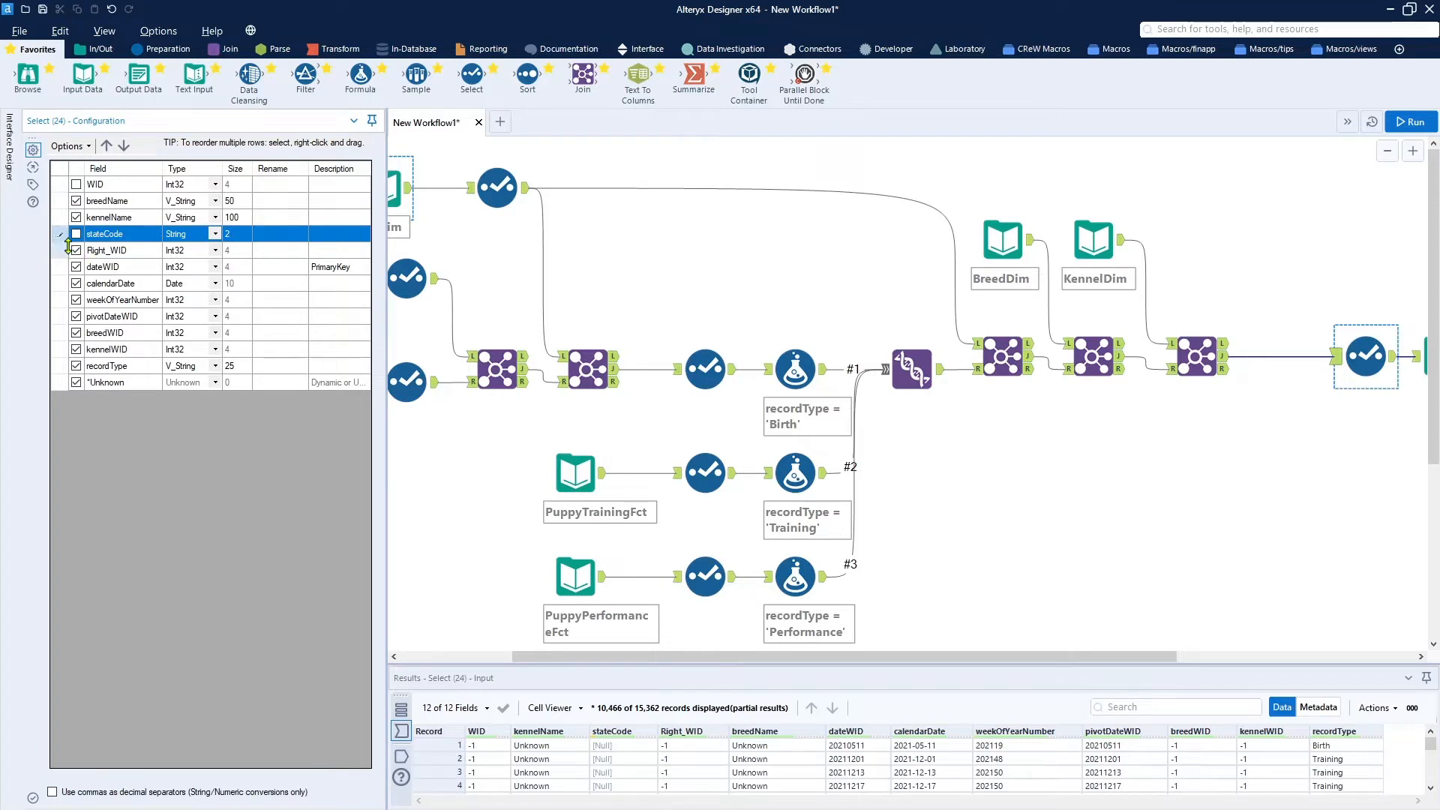
{"action": "left_click", "coordinate": [75, 251]}
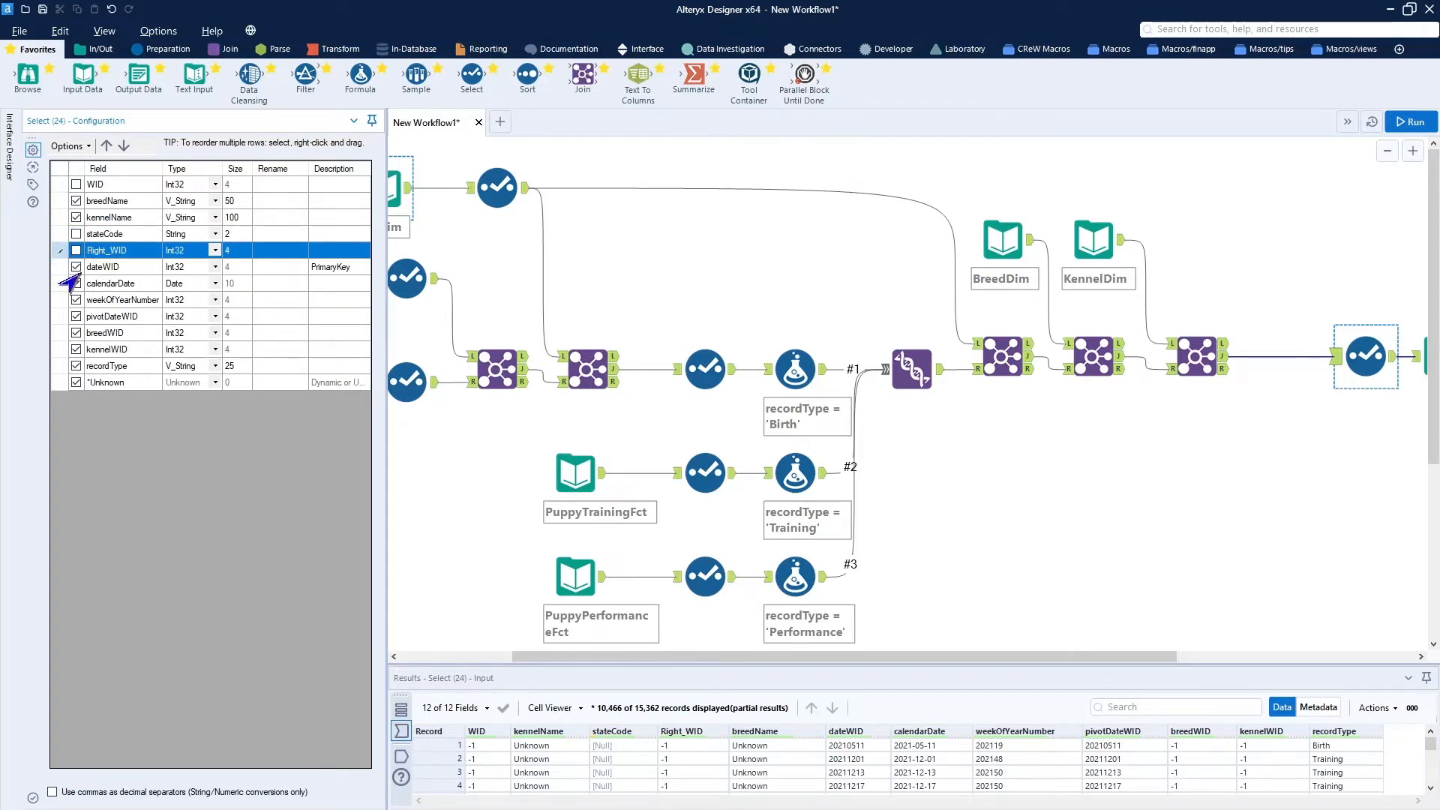
{"action": "left_click", "coordinate": [71, 270]}
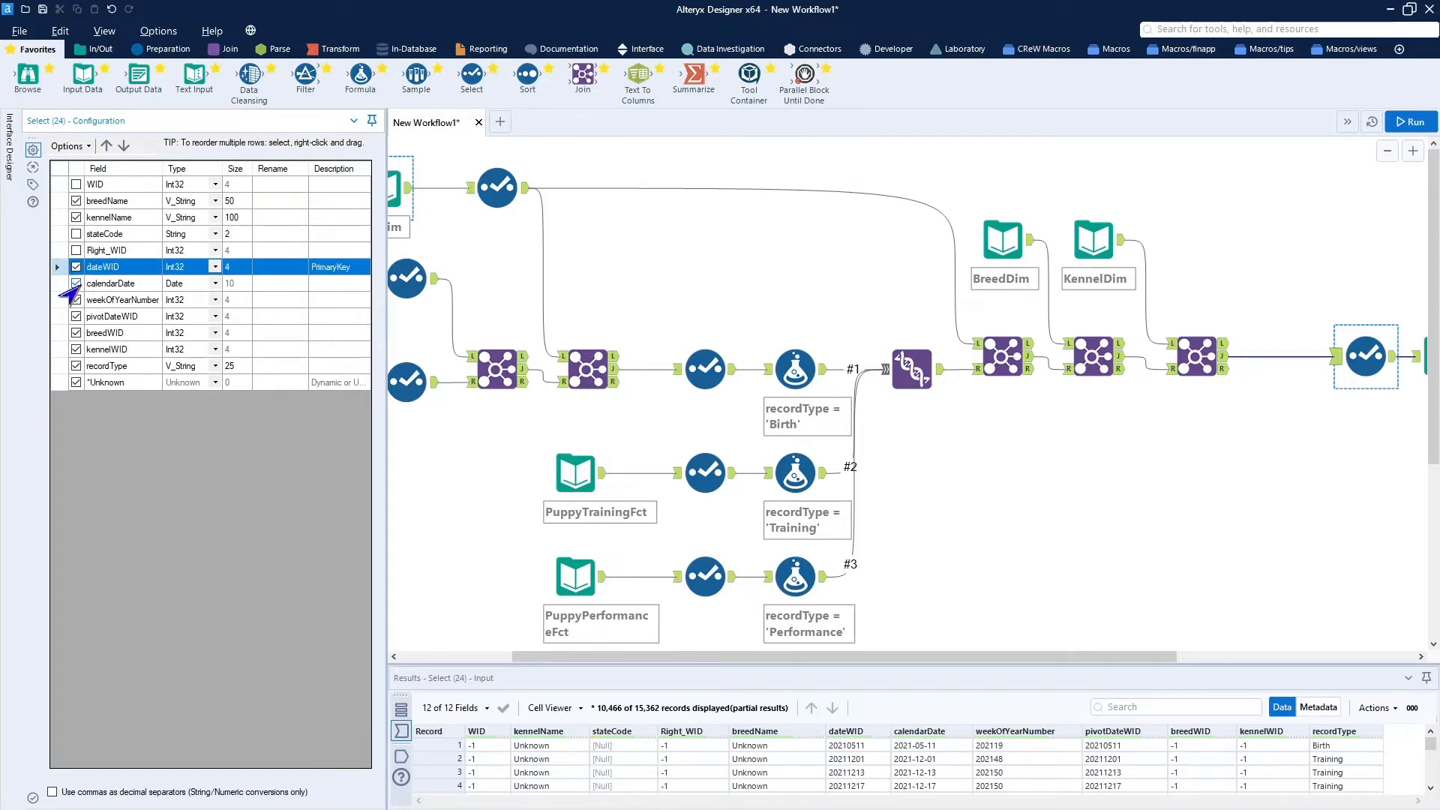
{"action": "left_click", "coordinate": [76, 283]}
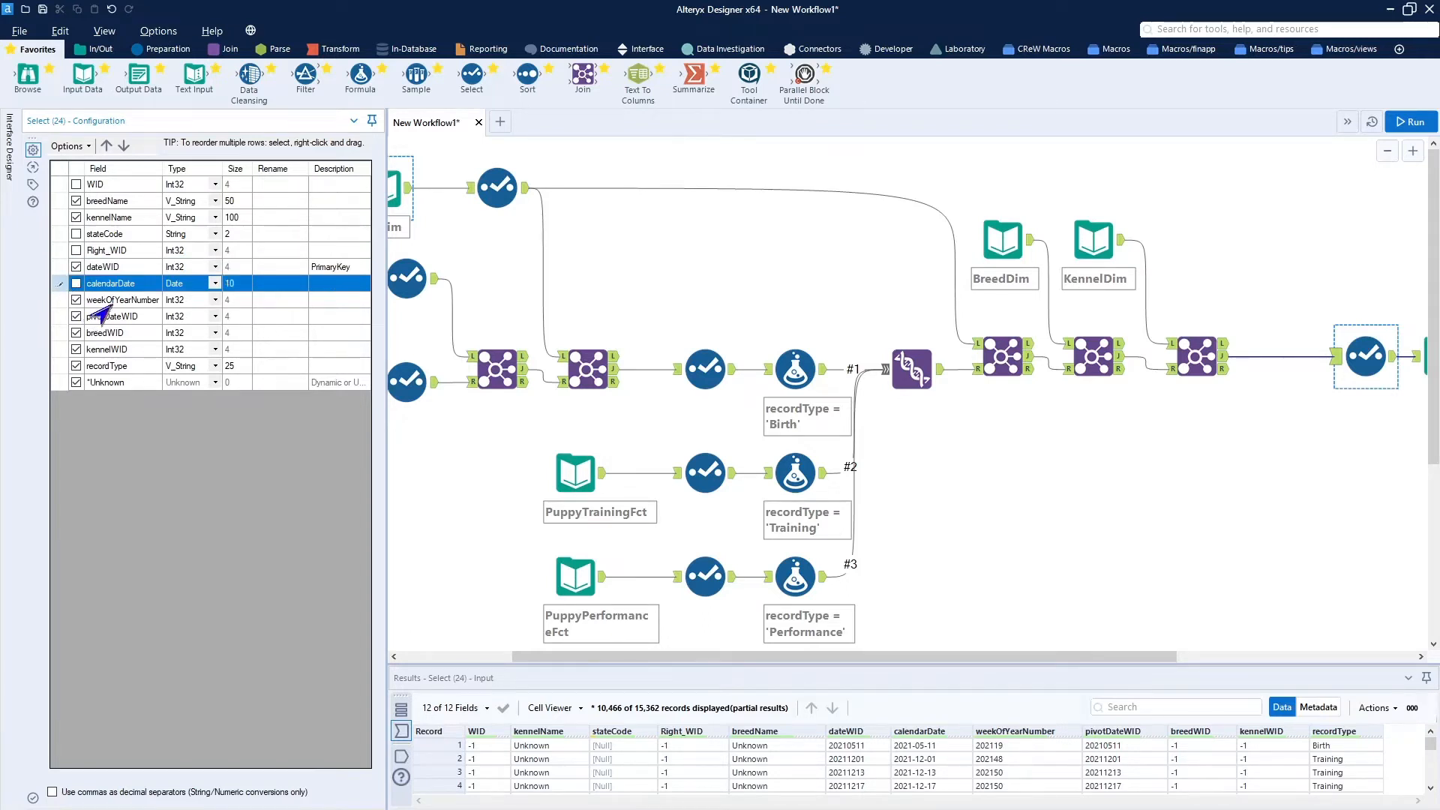
{"action": "left_click", "coordinate": [105, 306]}
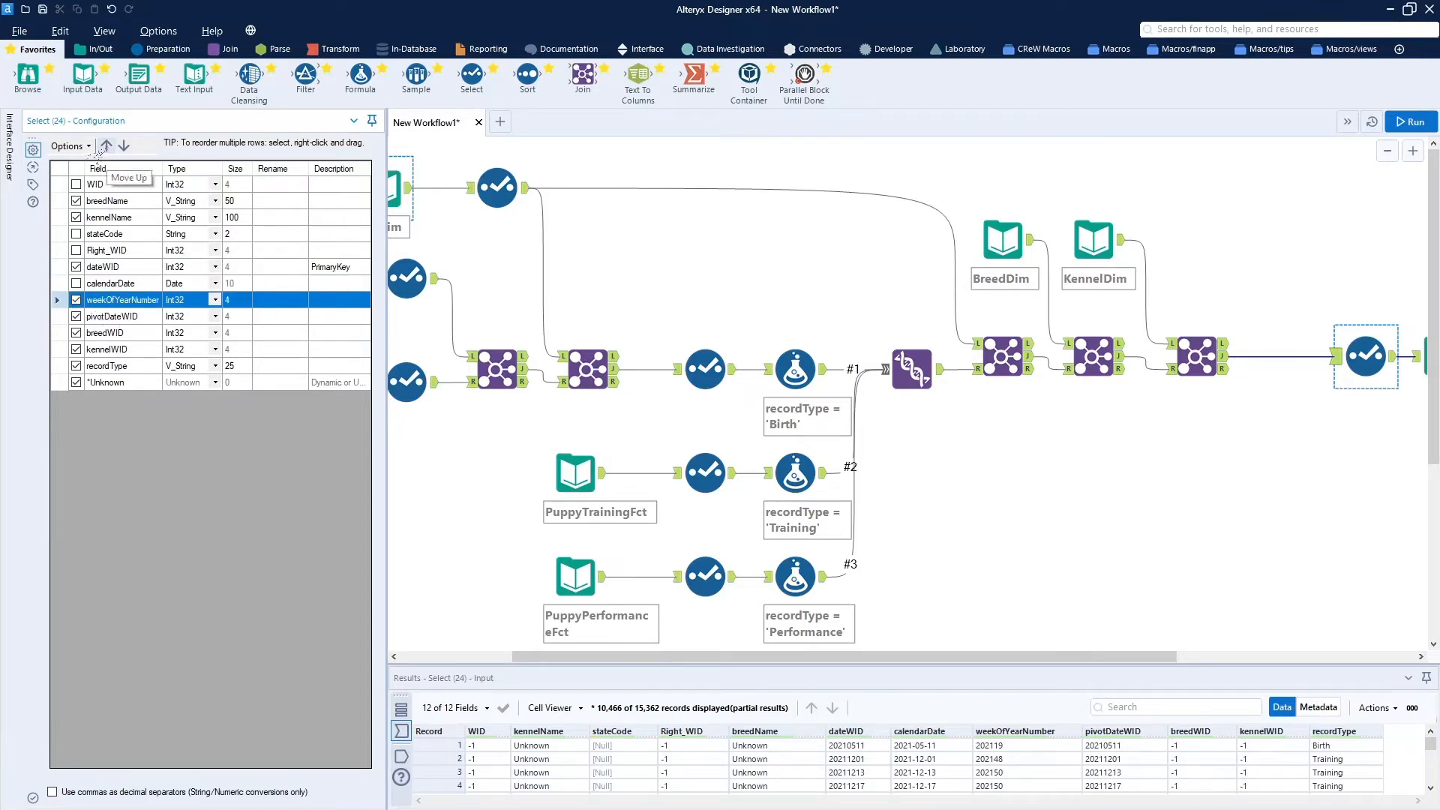
{"action": "left_click", "coordinate": [75, 267]}
Move the excluded dateWID field up to the row between kennelName and stateCode.
{"action": "left_click", "coordinate": [106, 146]}
{"action": "left_click", "coordinate": [106, 146]}
{"action": "left_click", "coordinate": [106, 146]}
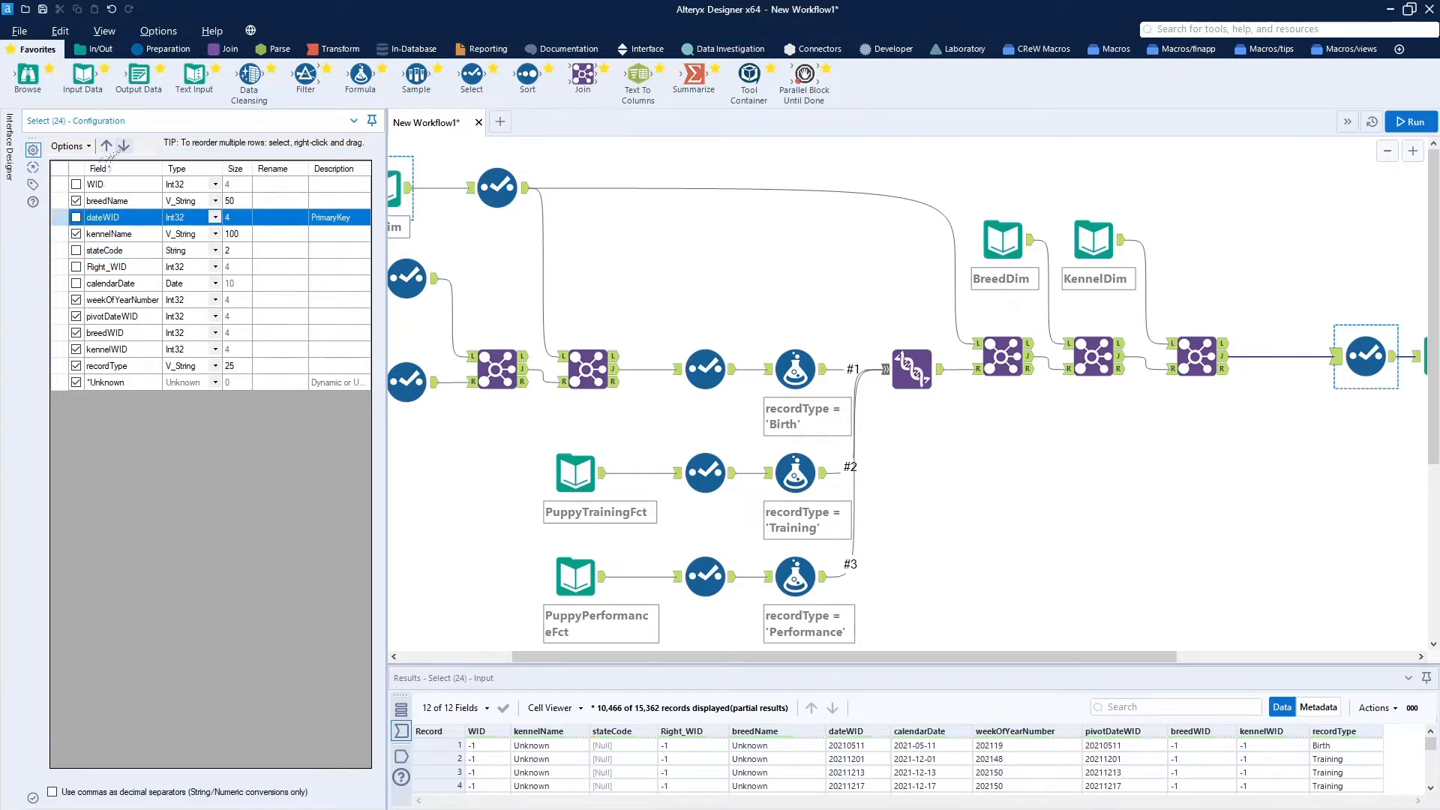
{"action": "left_click", "coordinate": [124, 146]}
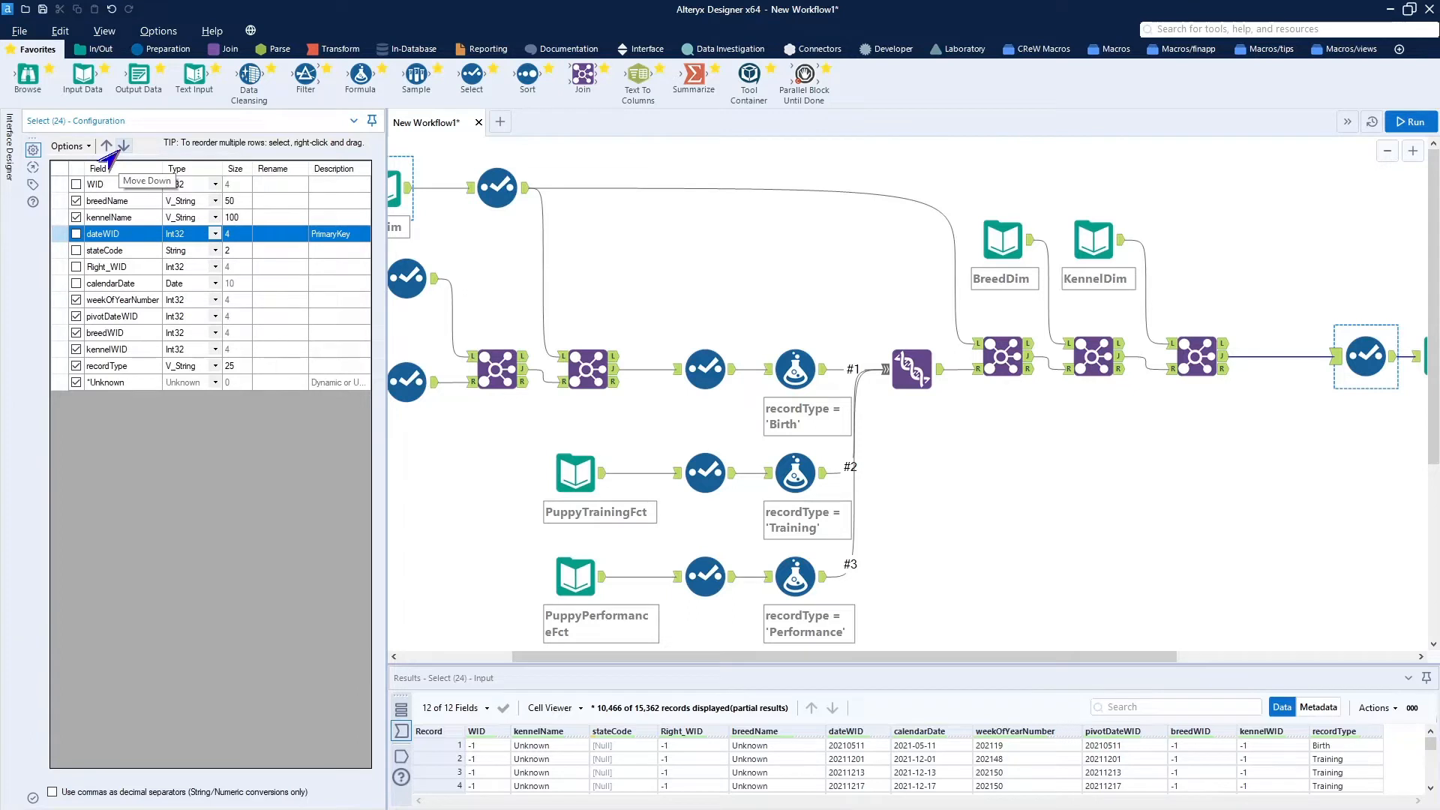
Move weekOfYearNumber up to the row directly below kennelName in the Select tool.
{"action": "left_click", "coordinate": [109, 301]}
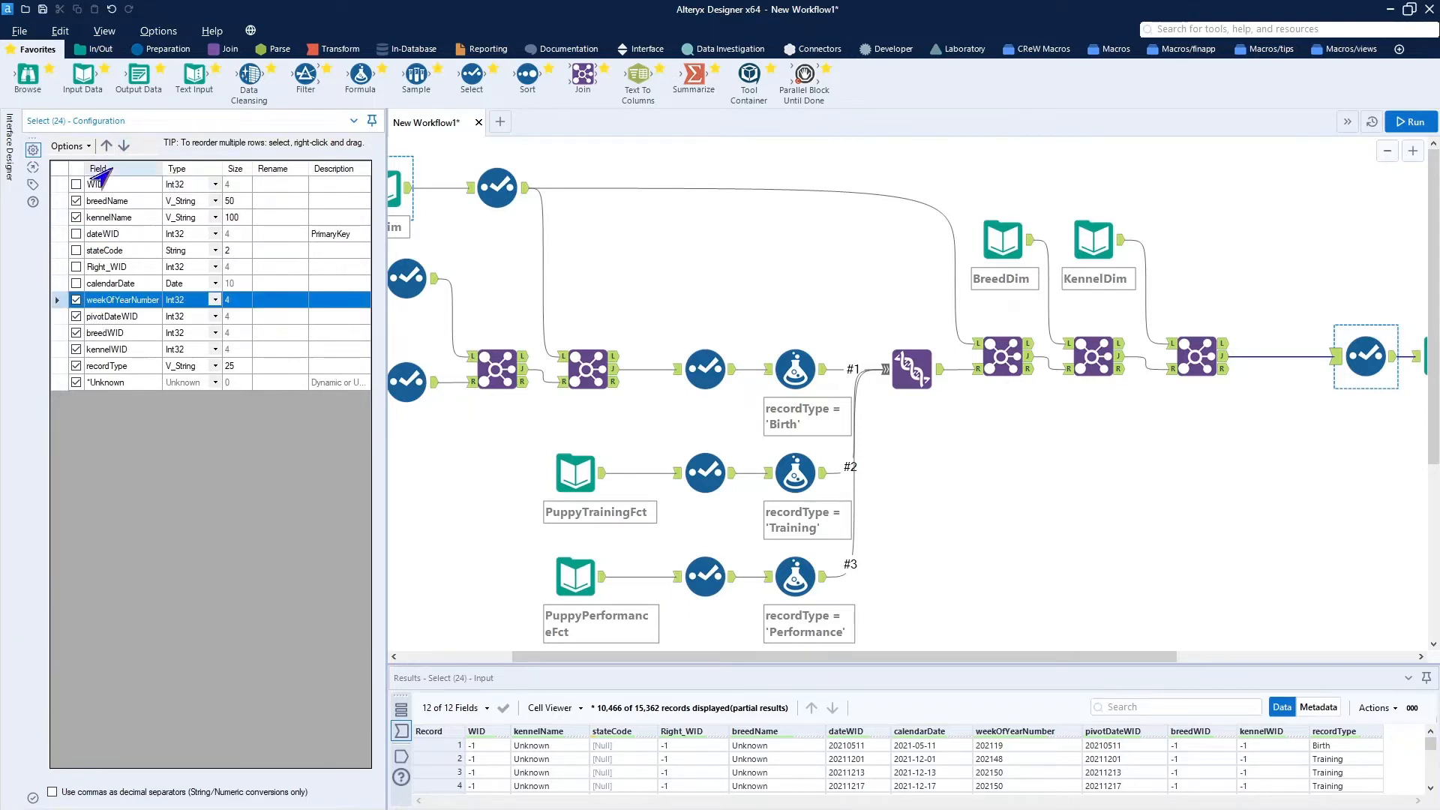
{"action": "left_click", "coordinate": [105, 145]}
{"action": "left_click", "coordinate": [106, 145]}
{"action": "left_click", "coordinate": [106, 145]}
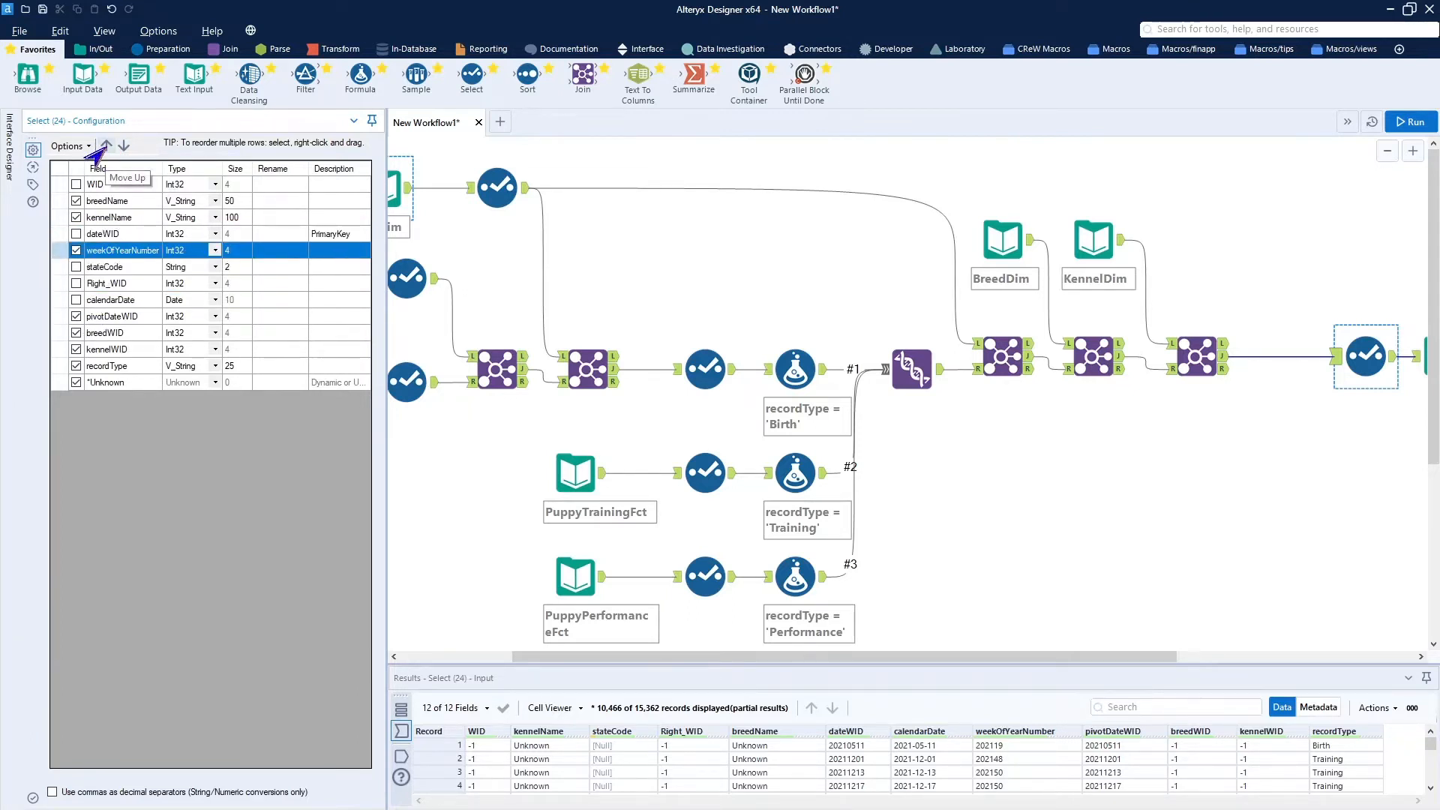
{"action": "left_click", "coordinate": [105, 146]}
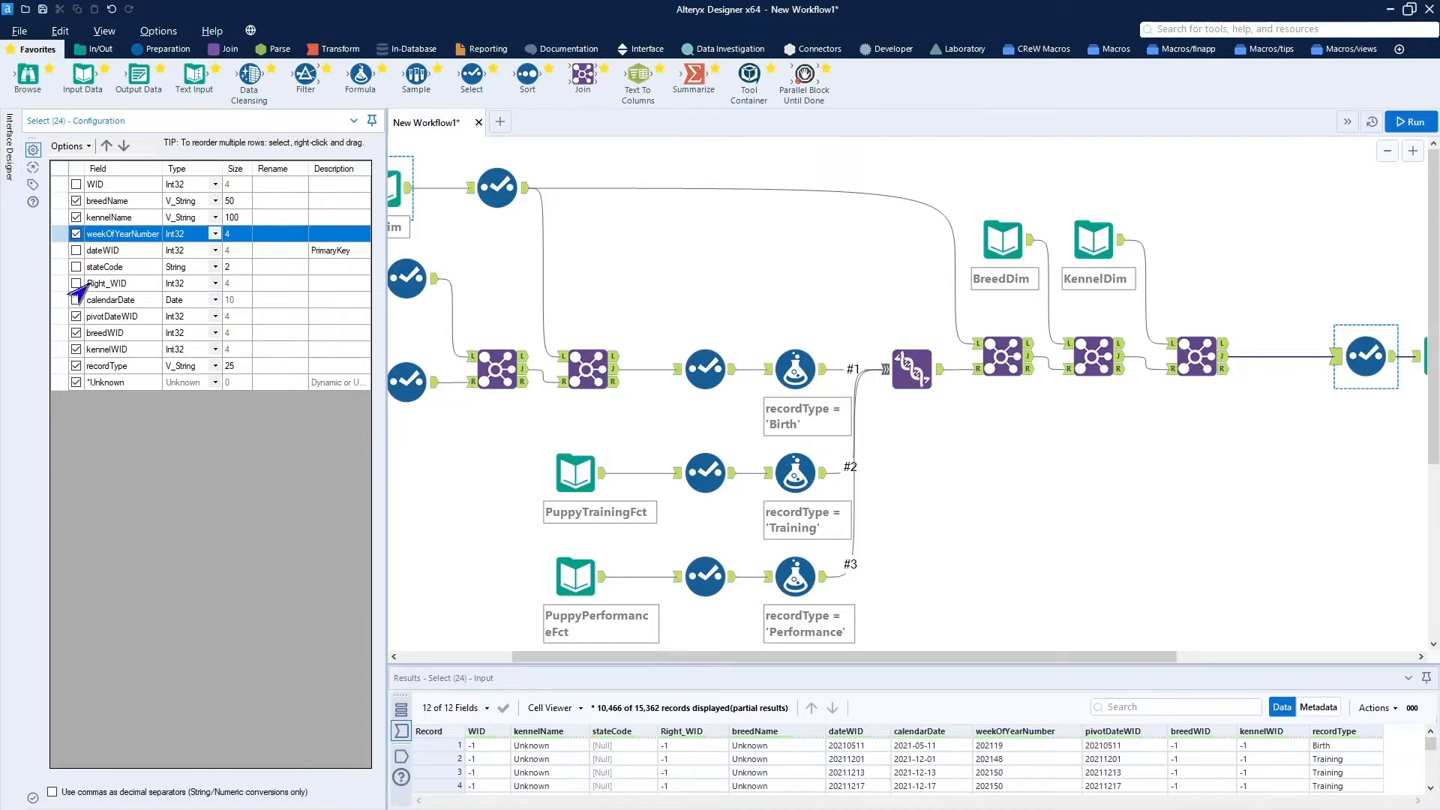
Exclude the breedWID, pivotDateWID and kennelWID fields in the Select tool.
{"action": "left_click", "coordinate": [65, 332]}
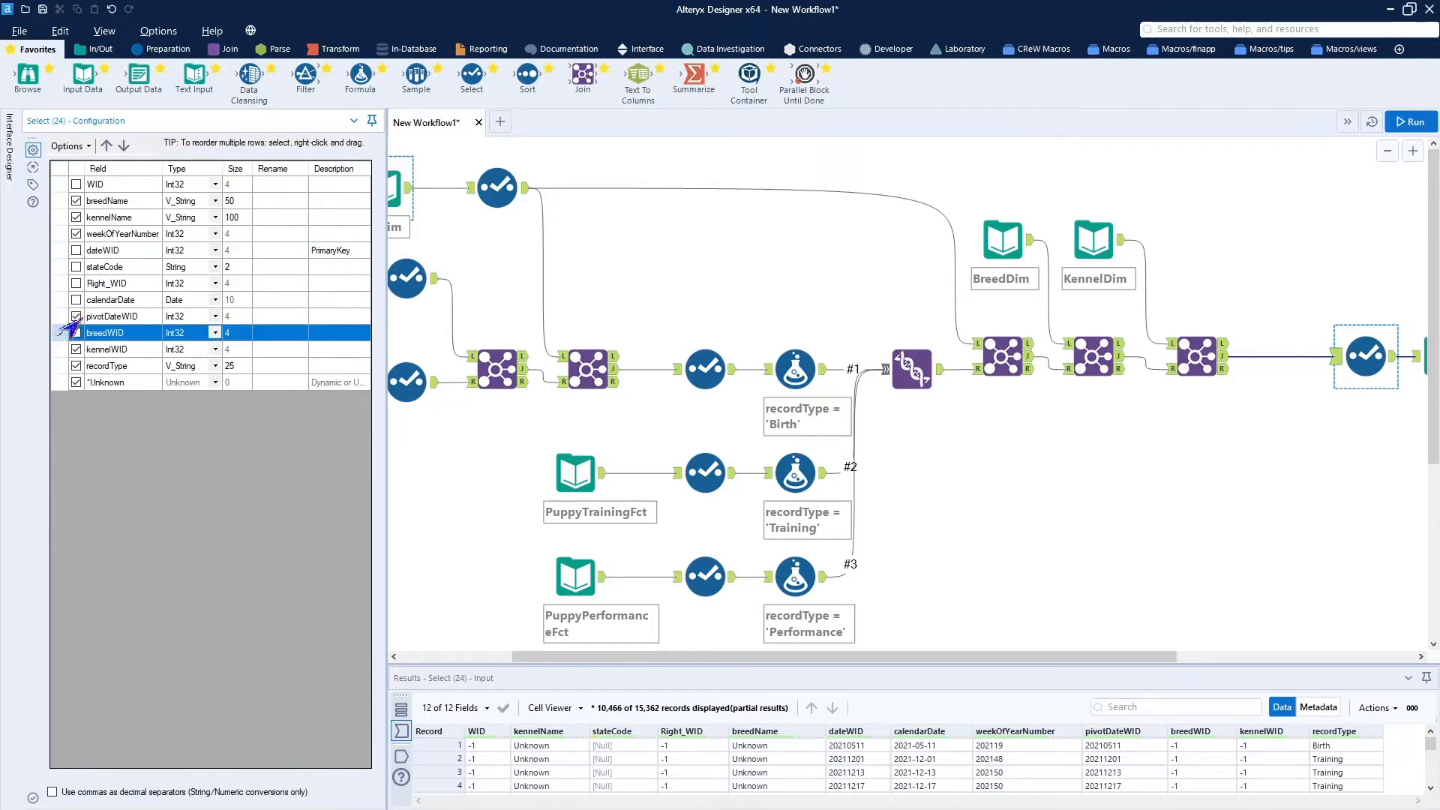
{"action": "left_click", "coordinate": [76, 316]}
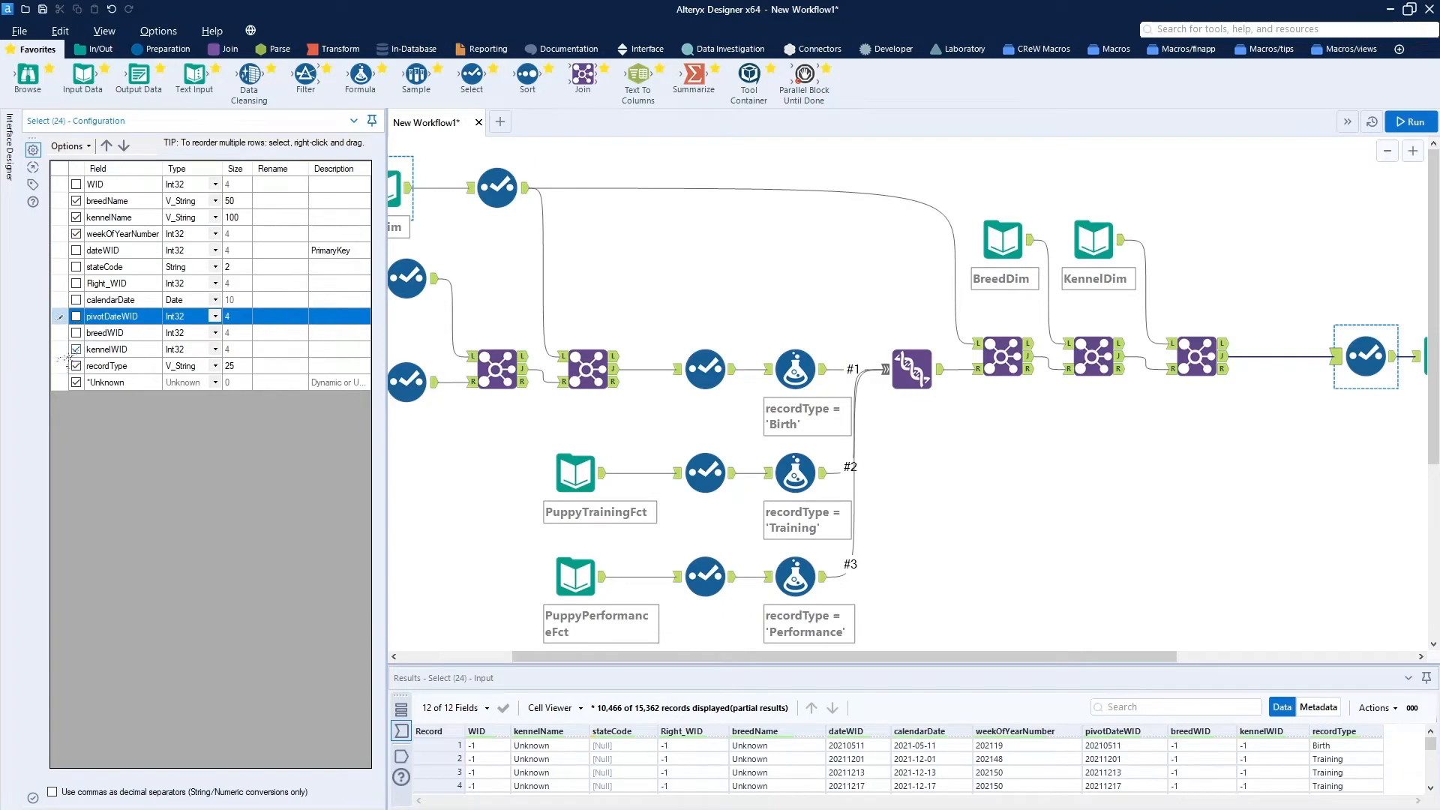
{"action": "left_click", "coordinate": [75, 349]}
Move recordType up so it sits between kennelName and weekOfYearNumber.
{"action": "left_click", "coordinate": [85, 368]}
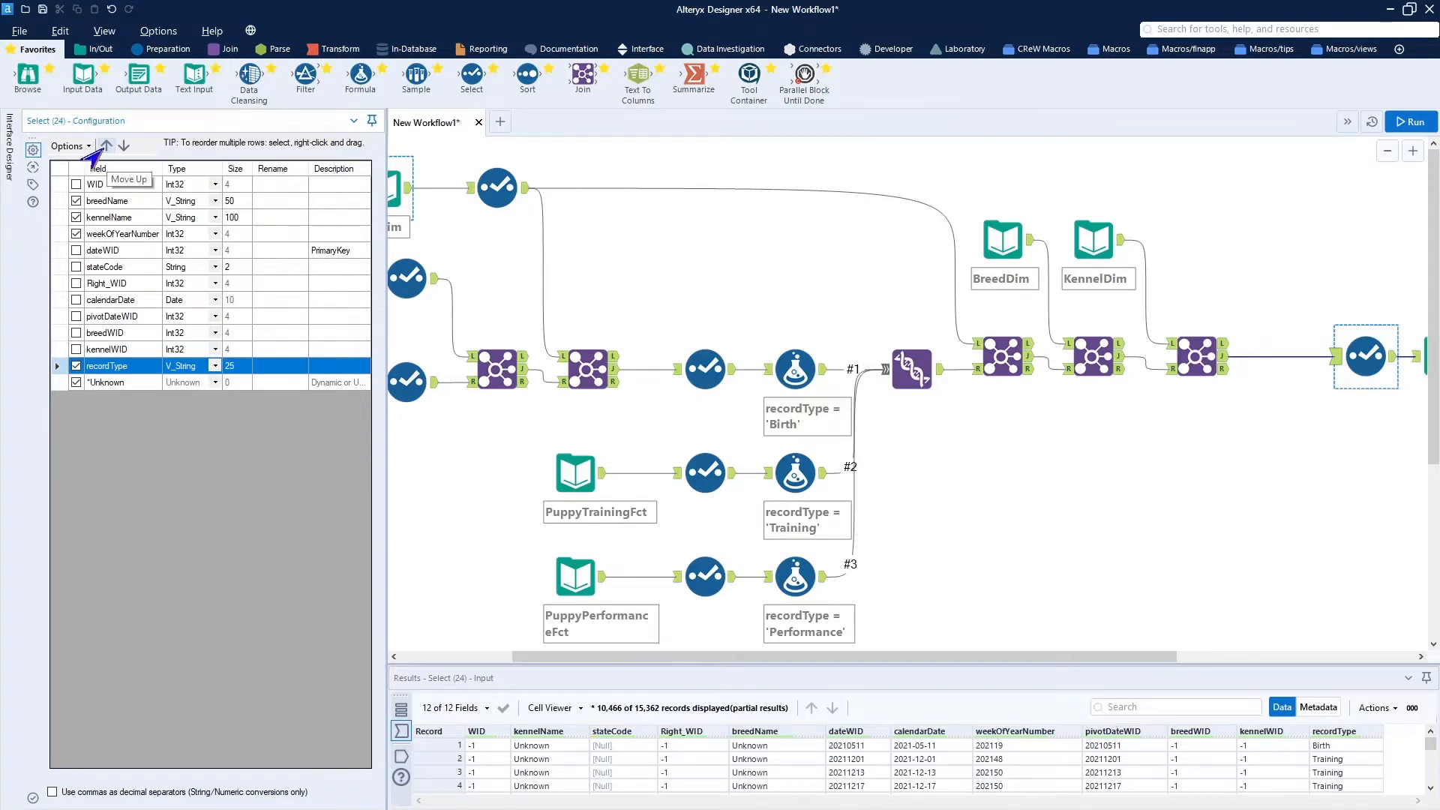
{"action": "left_click", "coordinate": [106, 146]}
{"action": "left_click", "coordinate": [106, 146]}
{"action": "left_click", "coordinate": [106, 146]}
{"action": "left_click", "coordinate": [106, 147]}
{"action": "left_click", "coordinate": [106, 147]}
{"action": "left_click", "coordinate": [106, 146]}
{"action": "left_click", "coordinate": [106, 147]}
{"action": "left_click", "coordinate": [106, 146]}
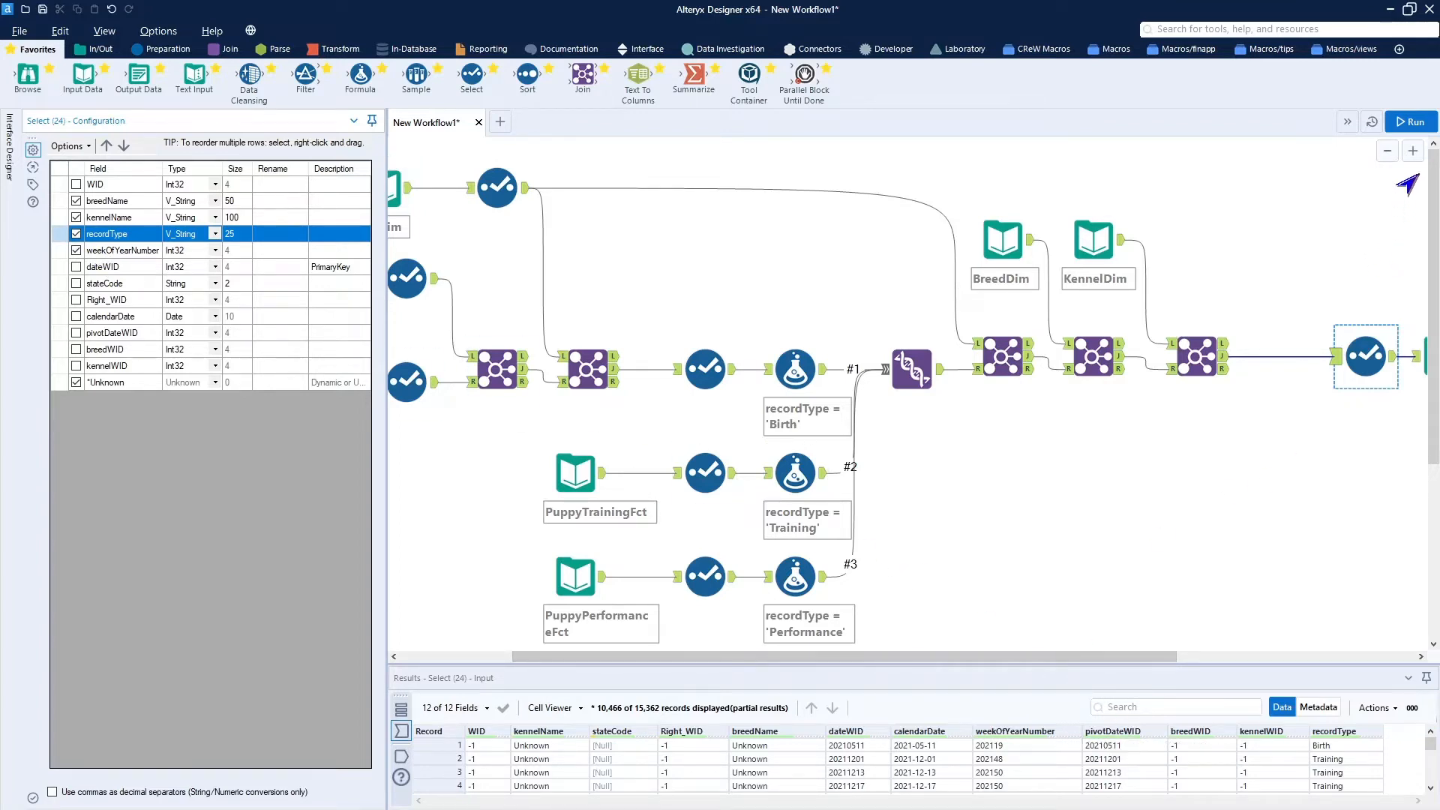
Run the workflow and inspect the selected fields in the Browse tool's data.
{"action": "left_click", "coordinate": [1413, 126]}
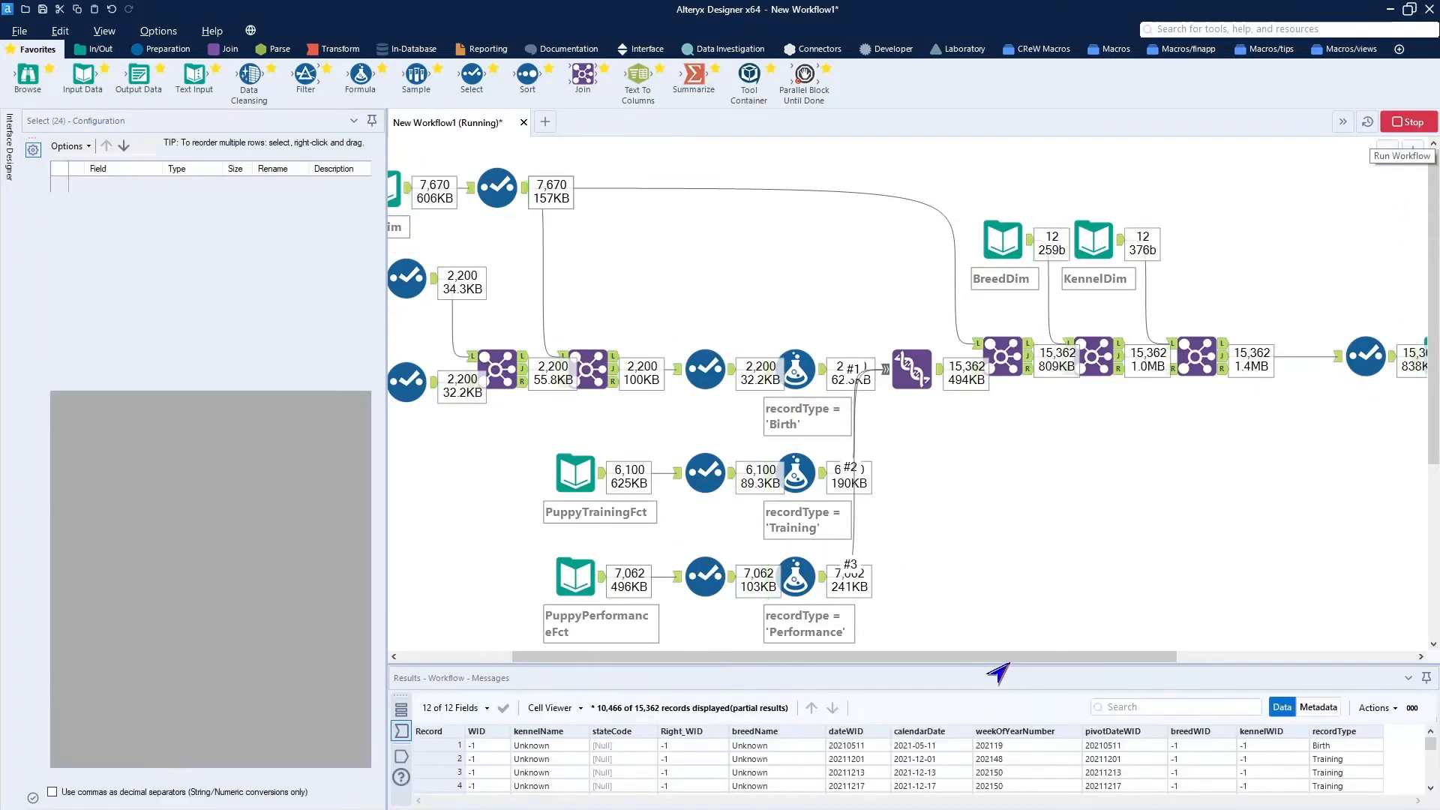
{"action": "left_click_drag", "start_coordinate": [998, 660], "coordinate": [1128, 785]}
{"action": "left_click", "coordinate": [1265, 359]}
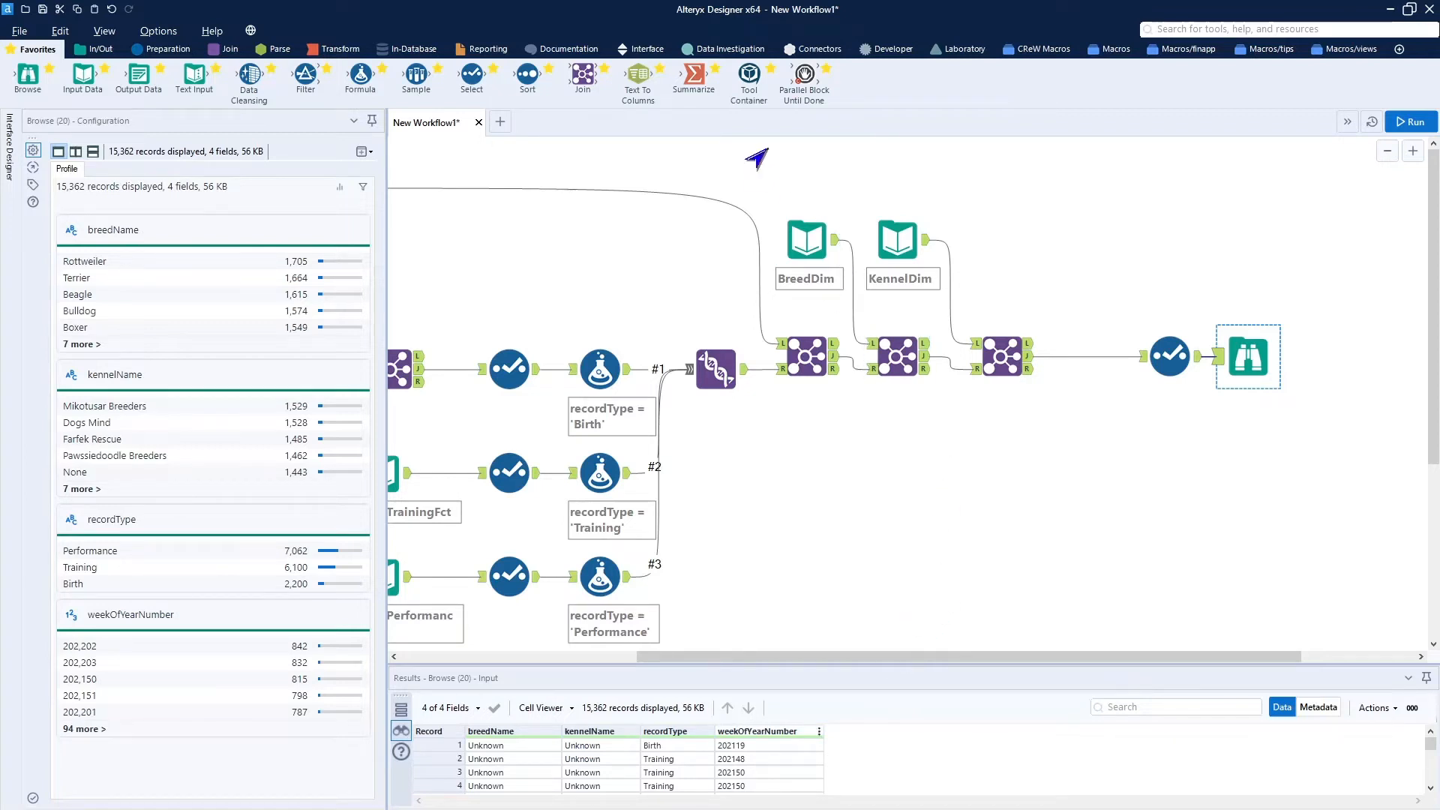
Add a Tool Container captioned "prep data" and place it just past the Browse tool at the end of the flow.
{"action": "left_click_drag", "start_coordinate": [751, 77], "coordinate": [1091, 549]}
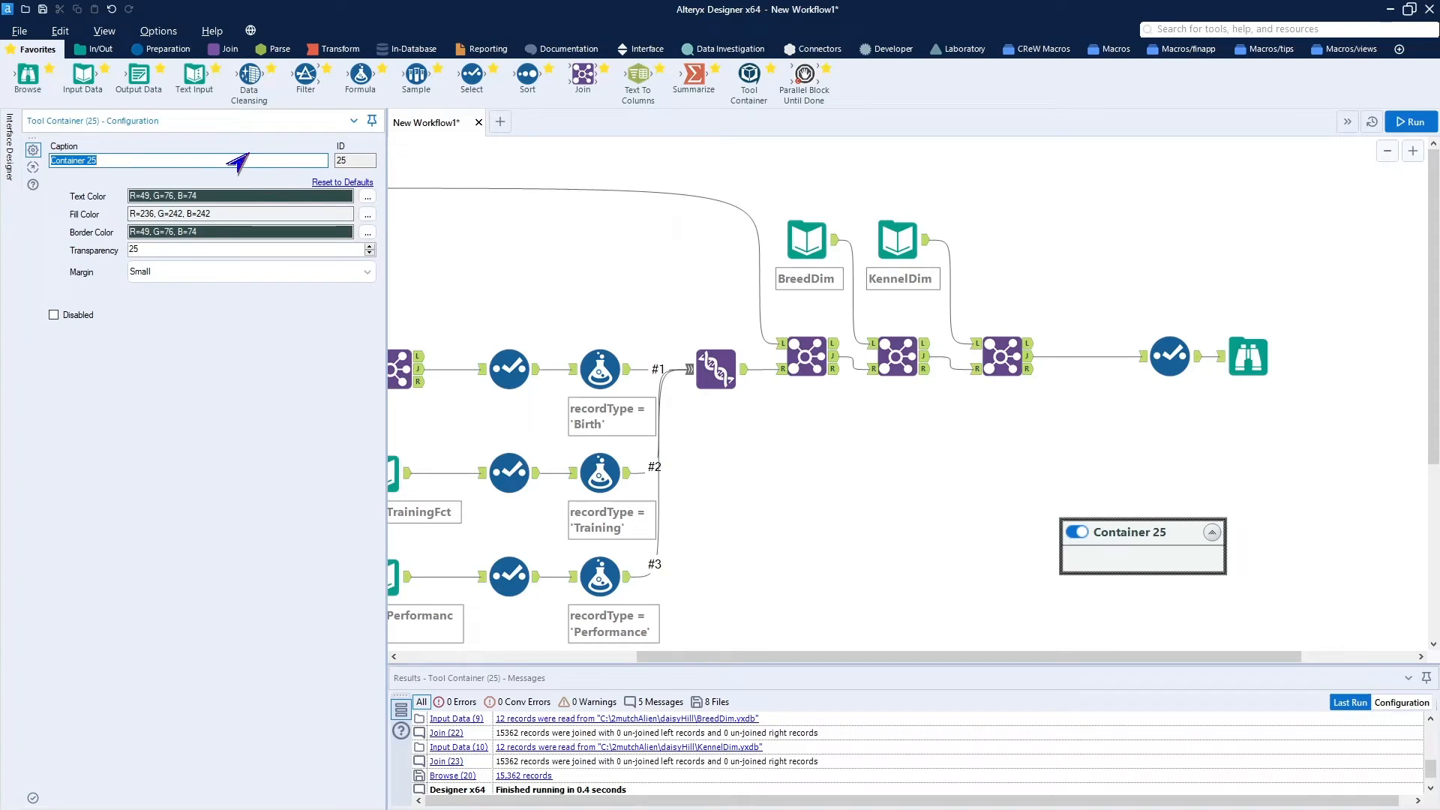
{"action": "type", "text": "prep data"}
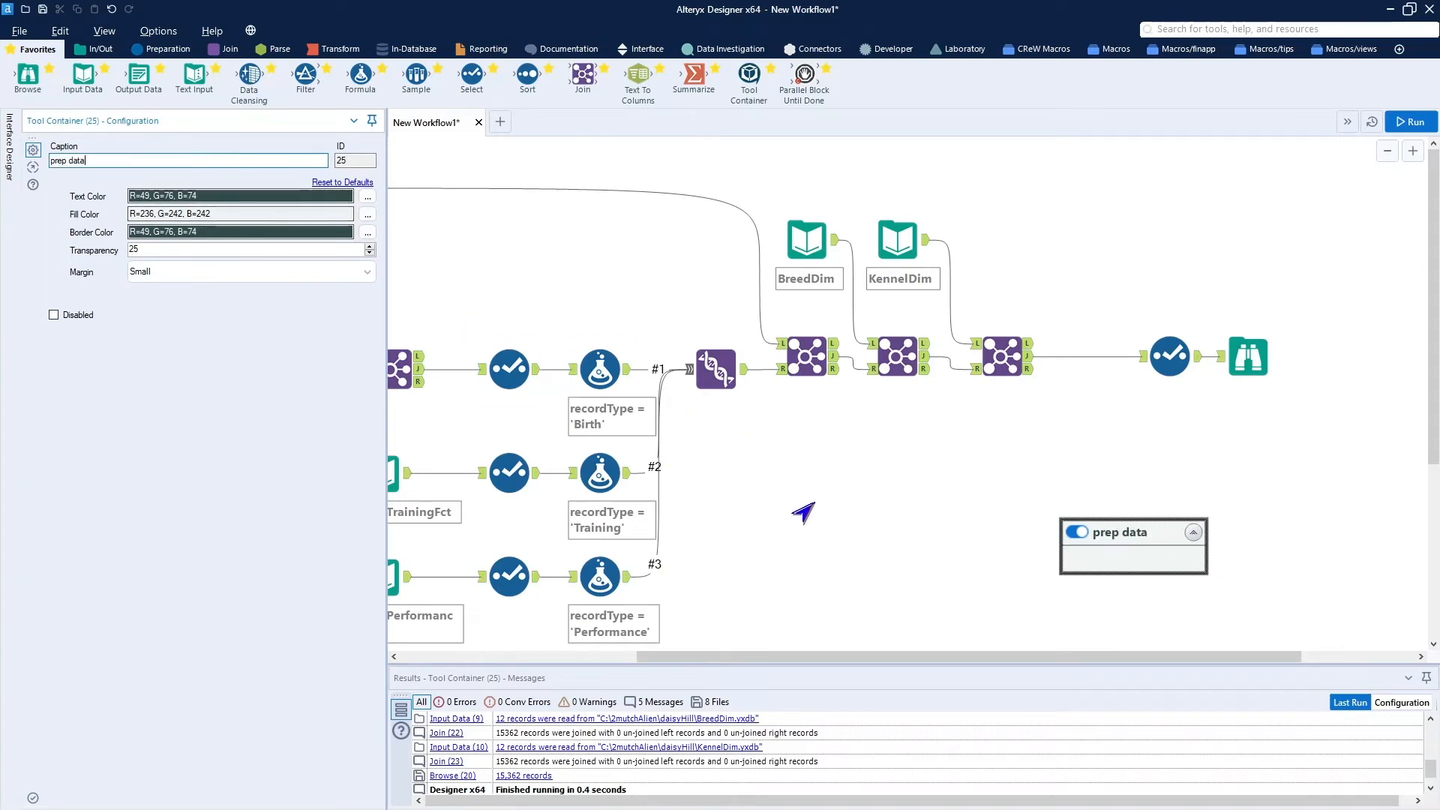
{"action": "left_click", "coordinate": [803, 513]}
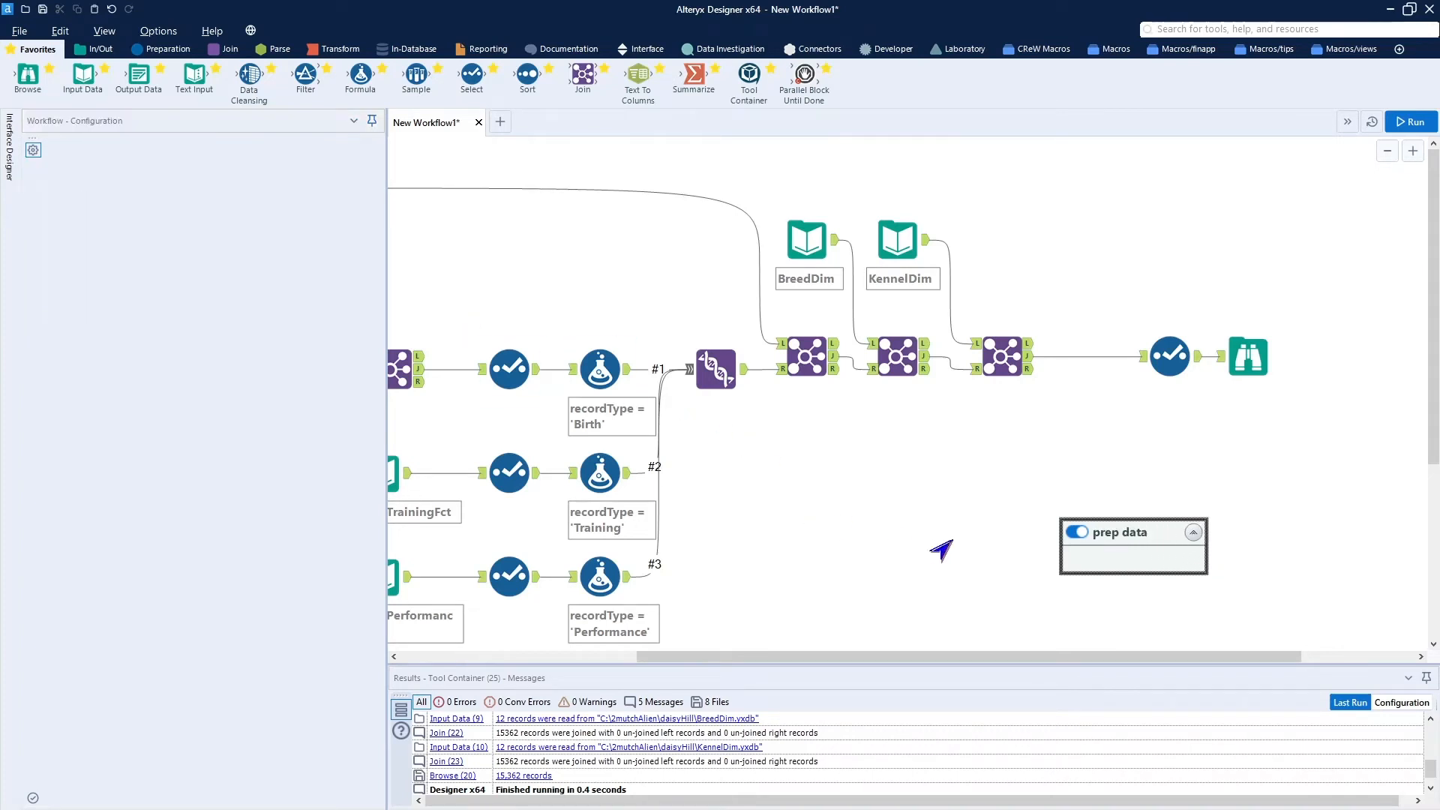
{"action": "left_click_drag", "start_coordinate": [1109, 518], "coordinate": [1357, 342]}
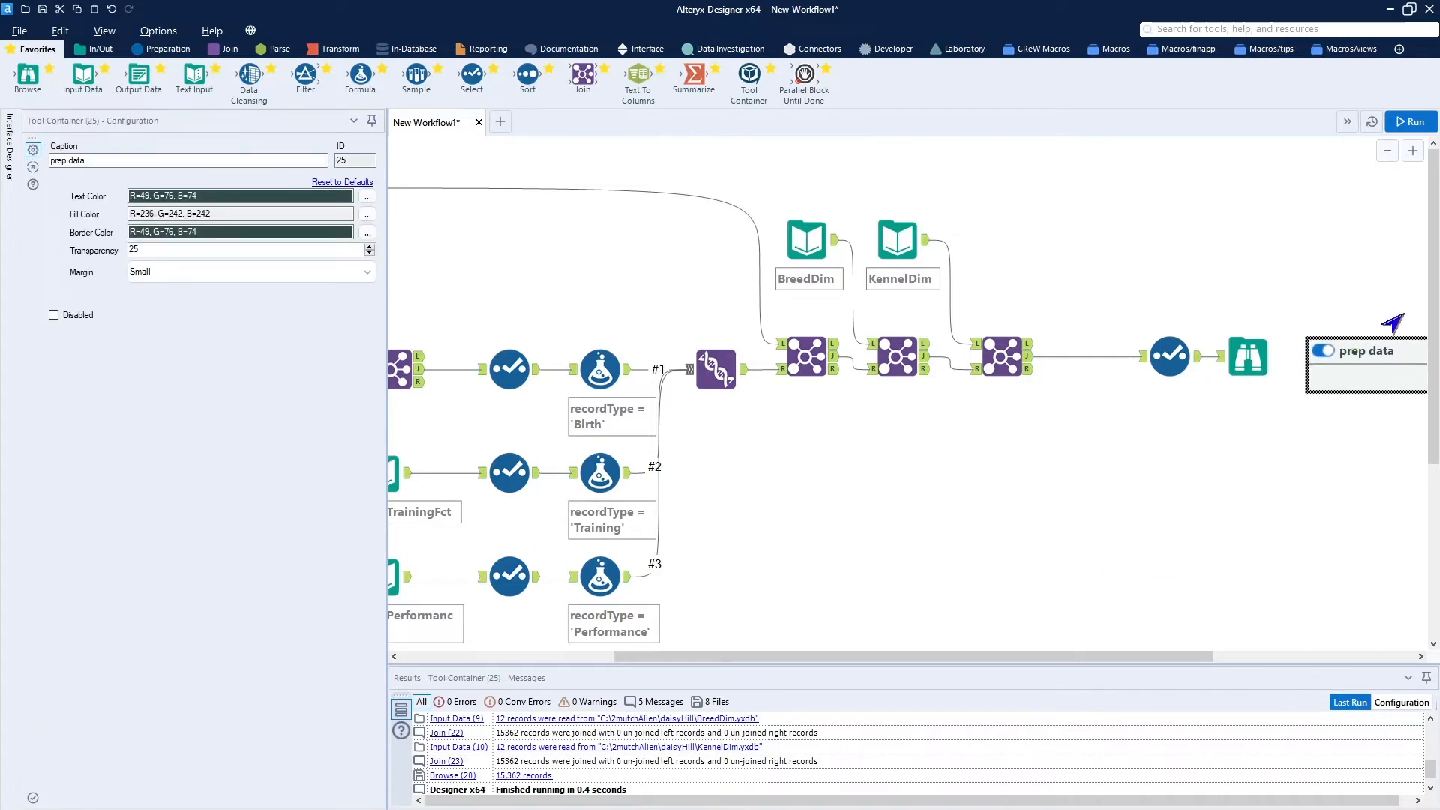
{"action": "left_click", "coordinate": [1386, 153]}
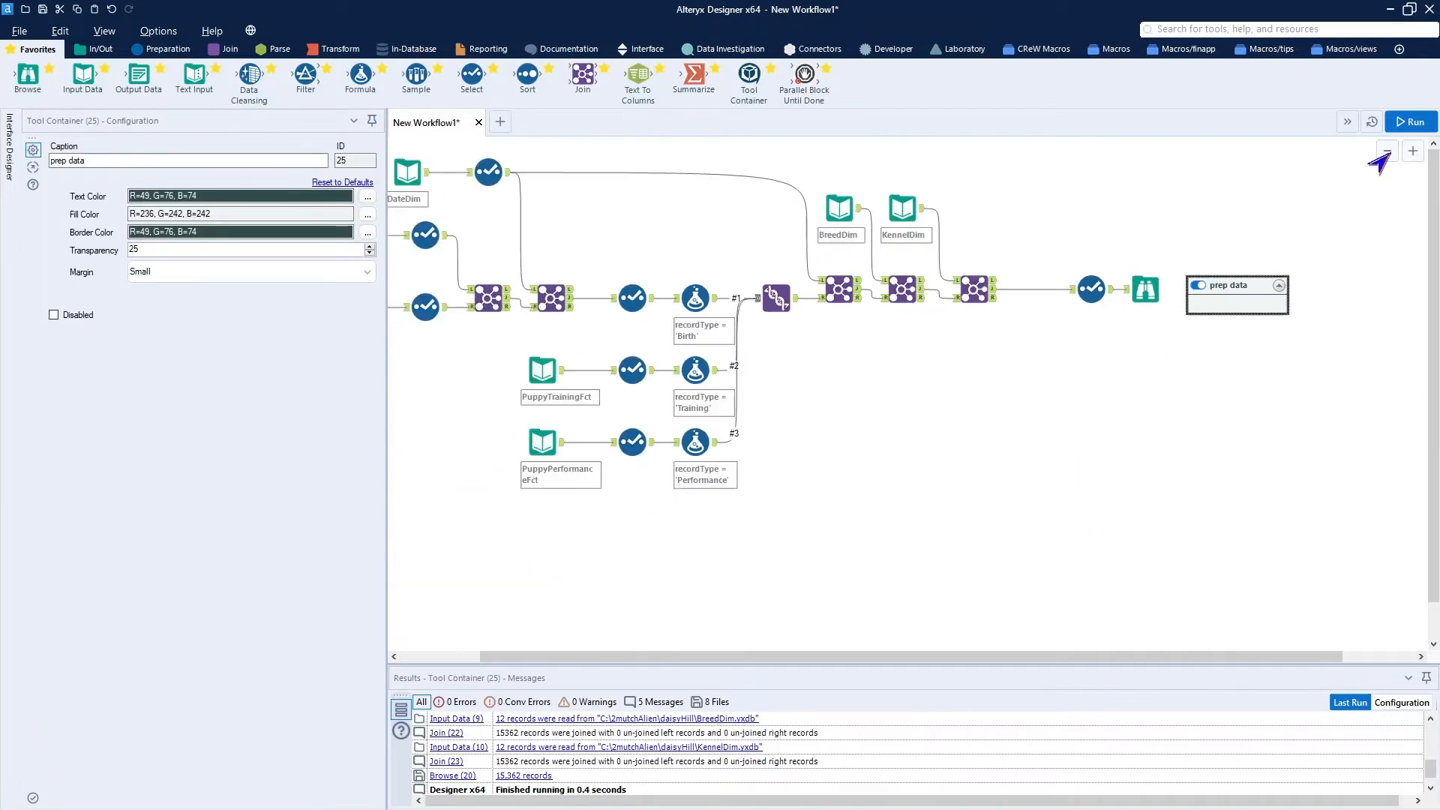
{"action": "left_click", "coordinate": [1386, 152]}
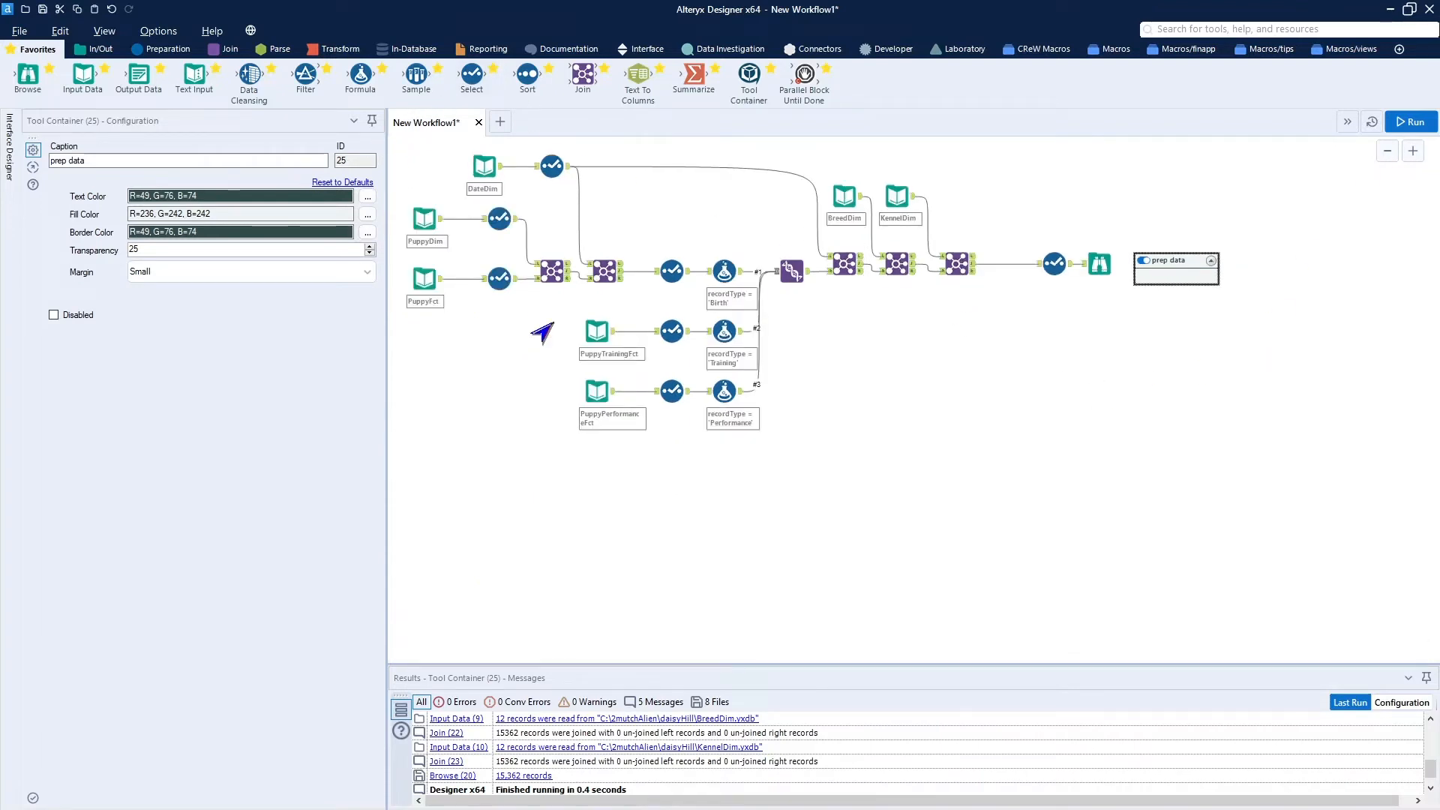
Move every tool up to the last Join into the "prep data" container and place the container at the start of the canvas.
{"action": "left_click_drag", "start_coordinate": [406, 142], "coordinate": [1006, 515]}
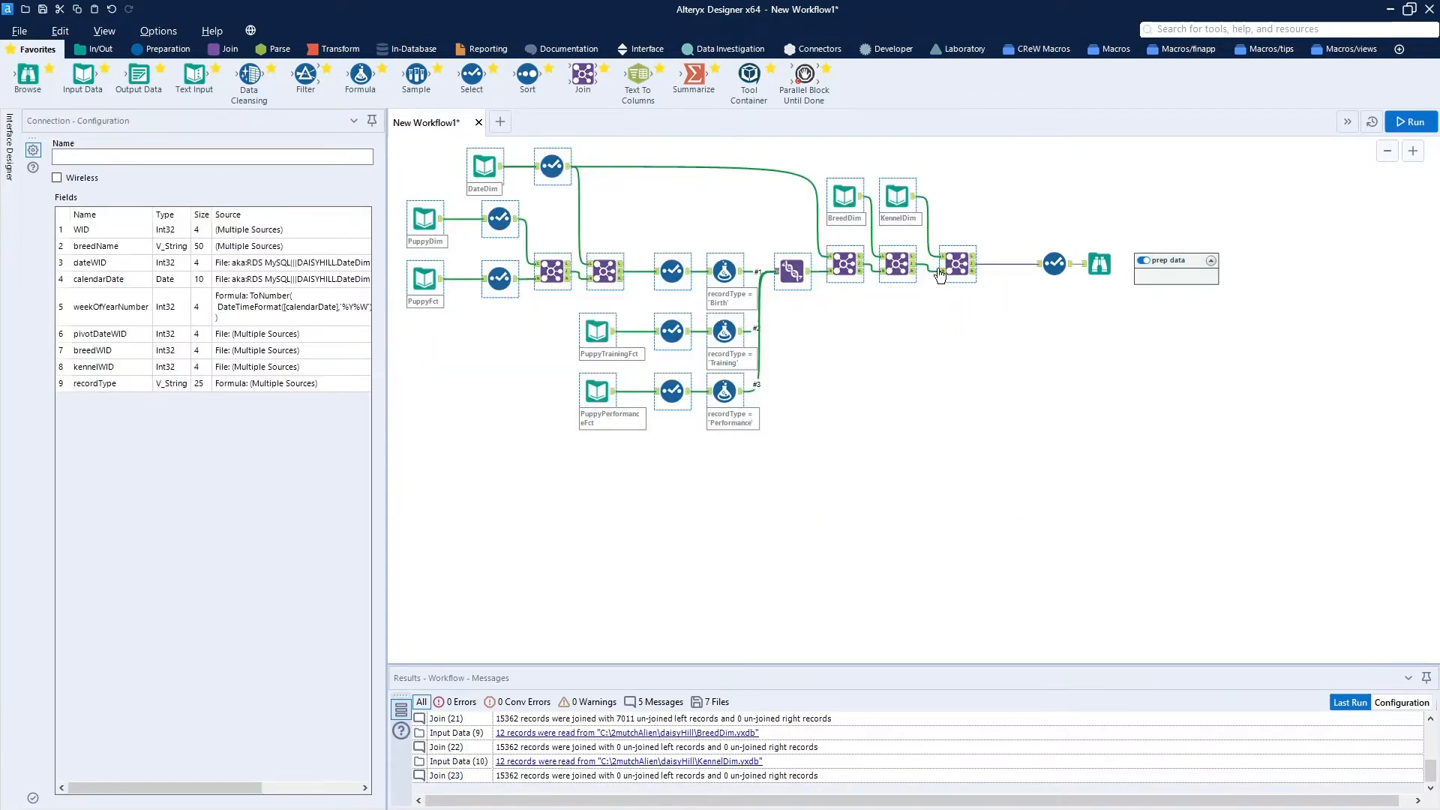
{"action": "left_click_drag", "start_coordinate": [848, 195], "coordinate": [1159, 267]}
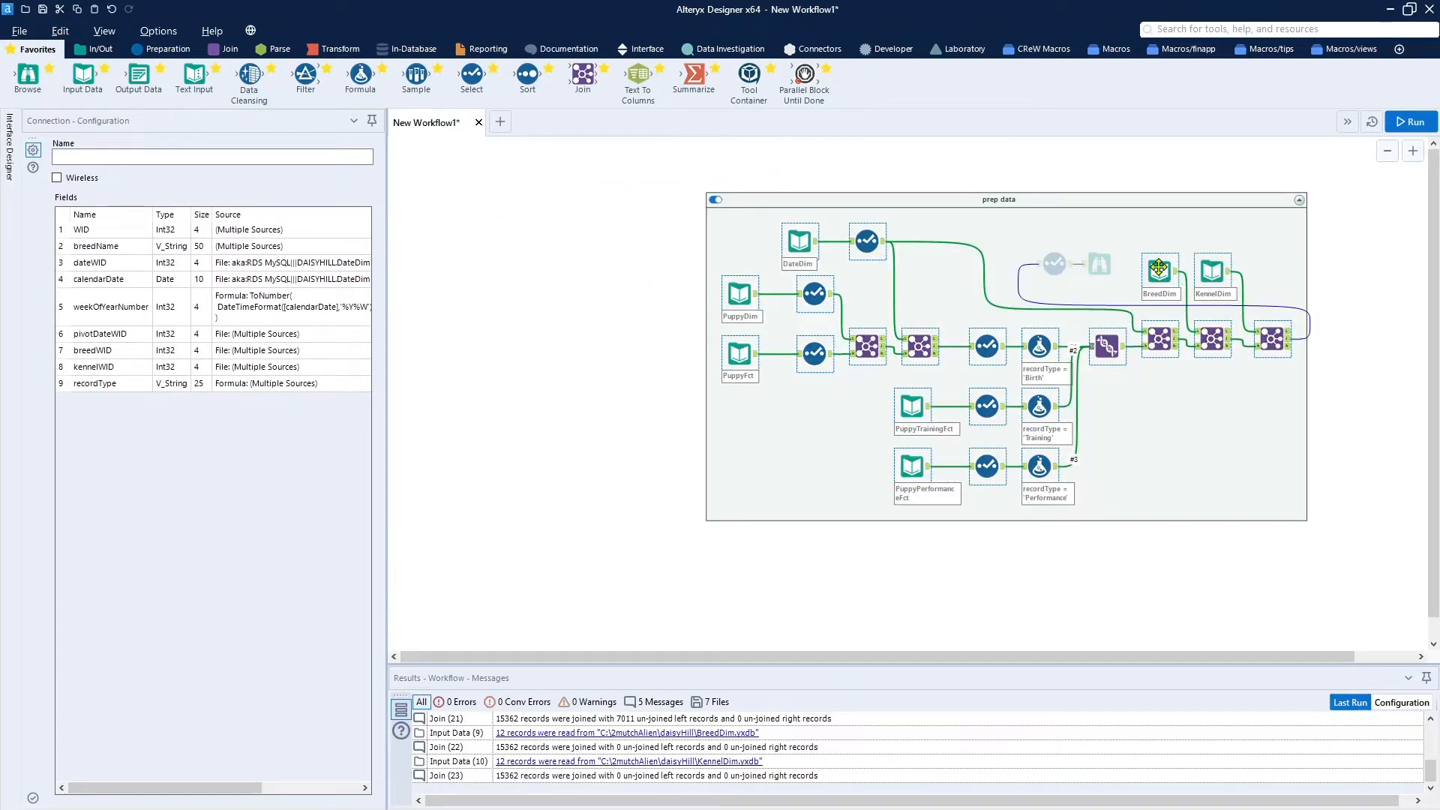
{"action": "left_click_drag", "start_coordinate": [1114, 199], "coordinate": [815, 154]}
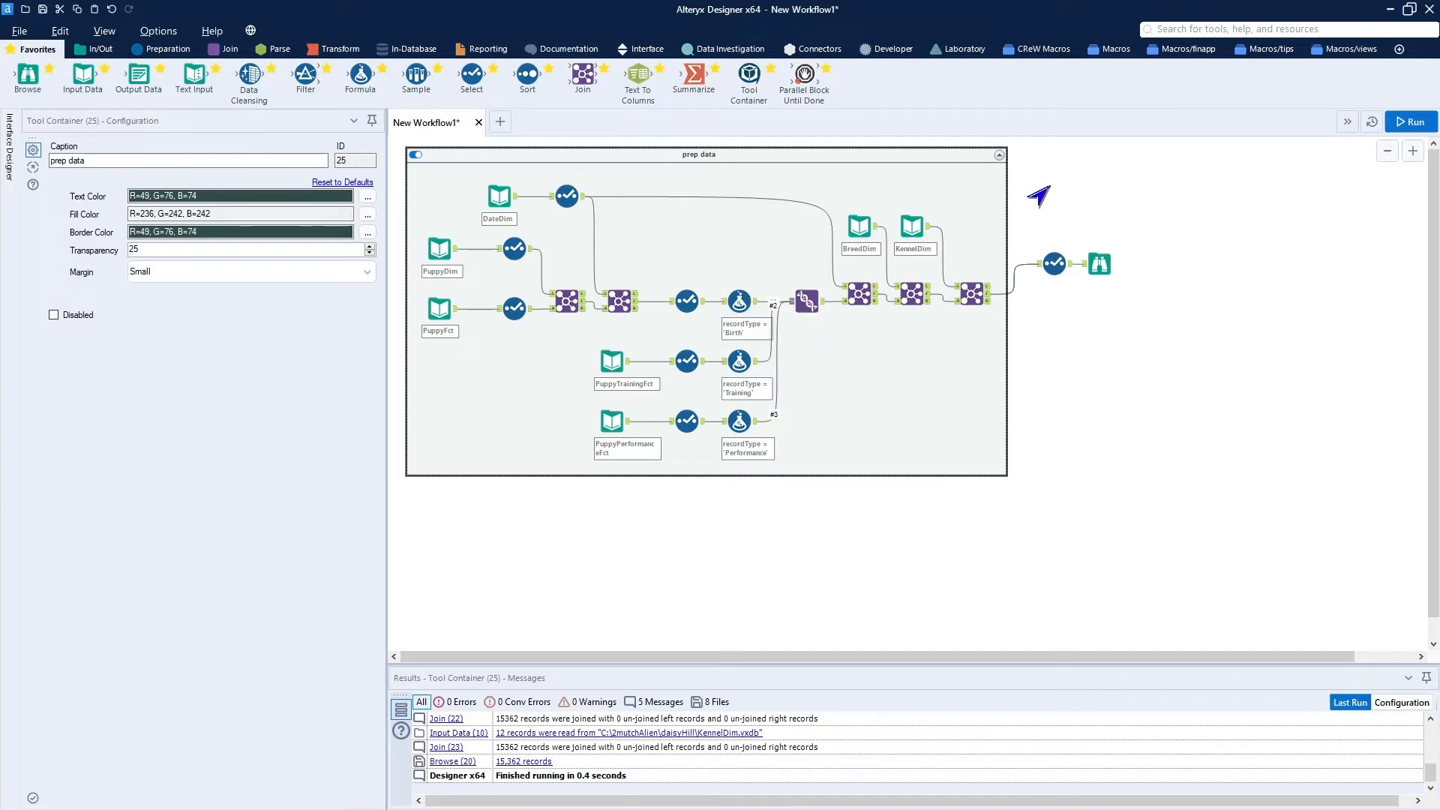
Collapse the "prep data" container and place the remaining Select and Browse tools together just beneath it.
{"action": "left_click", "coordinate": [1000, 157]}
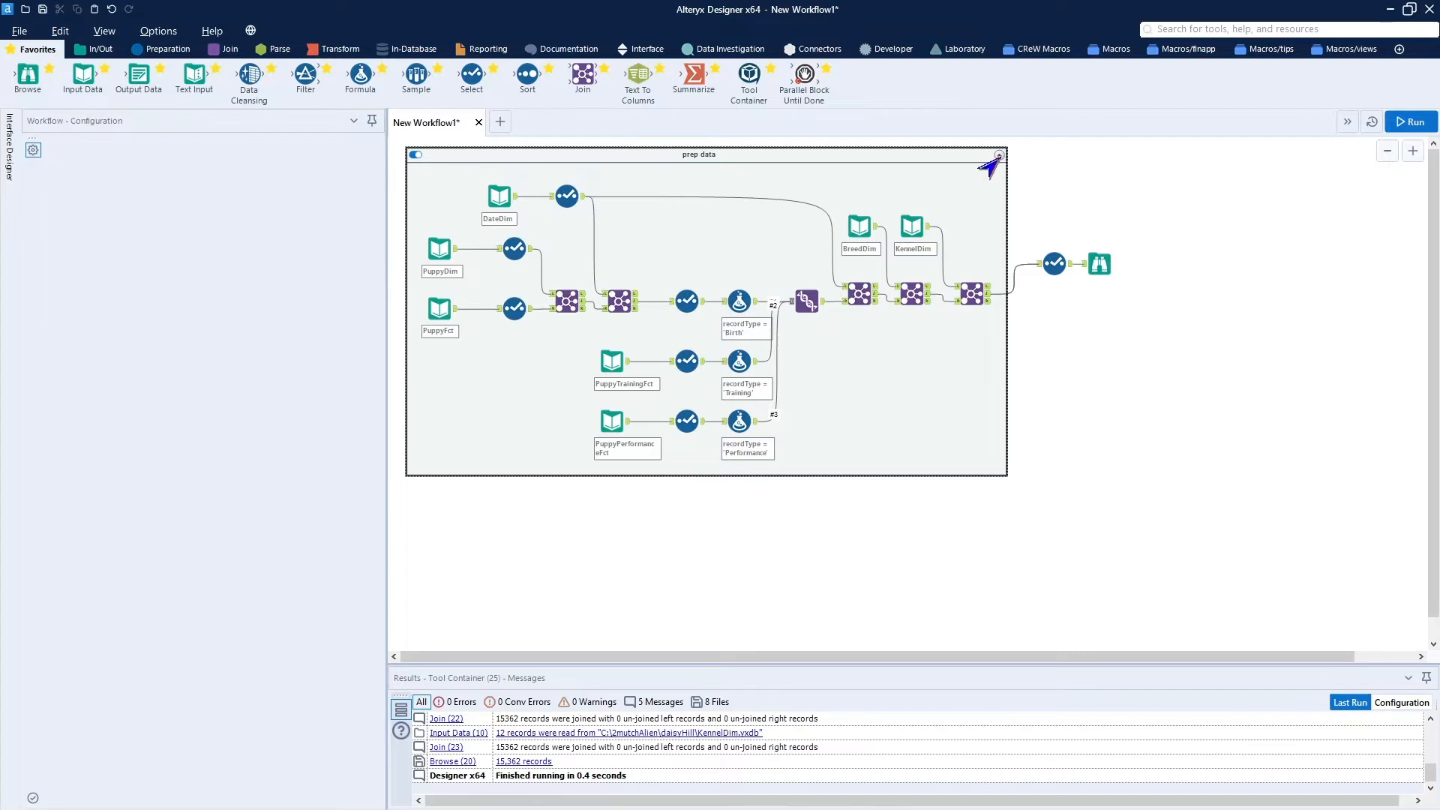
{"action": "left_click_drag", "start_coordinate": [1012, 221], "coordinate": [1159, 330]}
{"action": "left_click_drag", "start_coordinate": [1093, 259], "coordinate": [509, 196]}
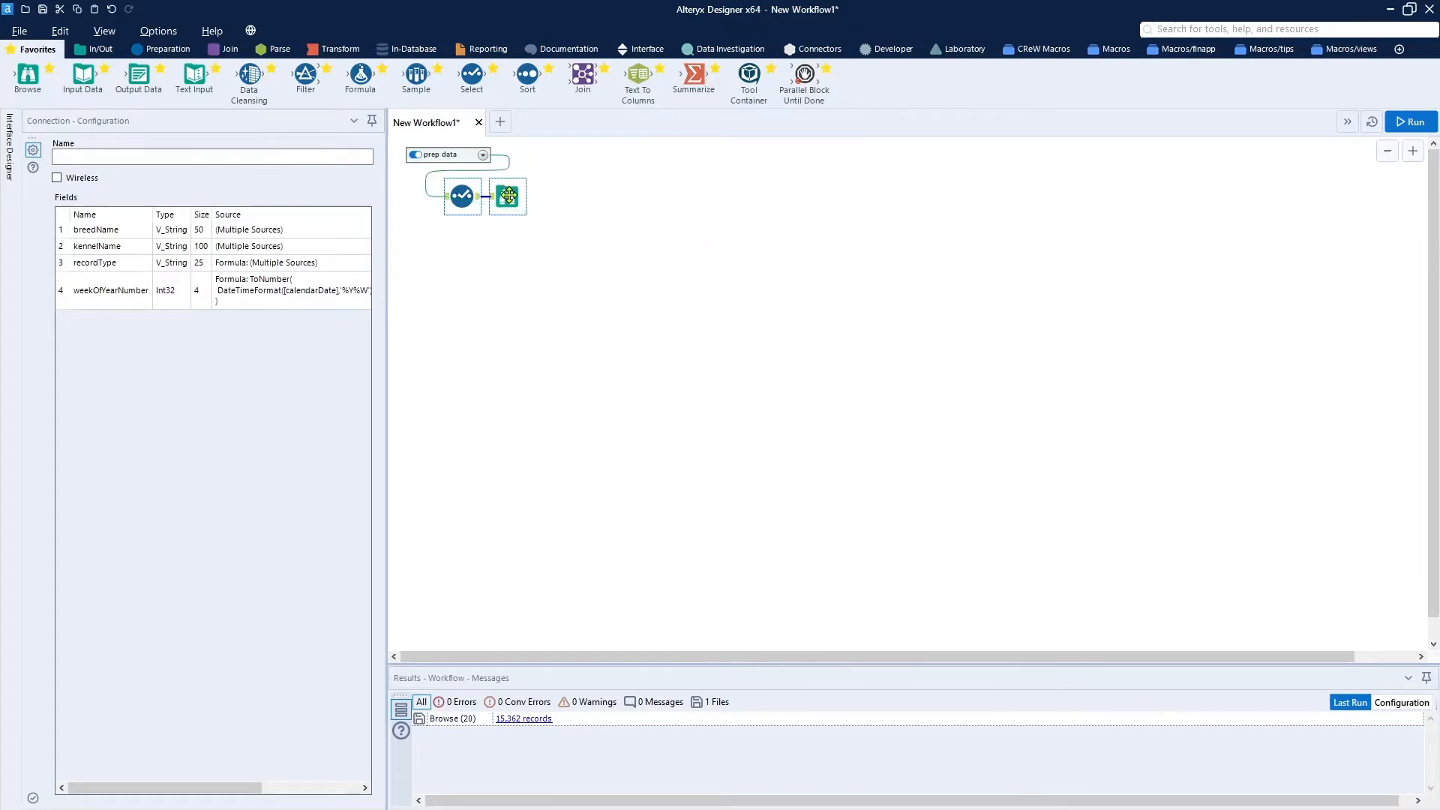
Enlarge the canvas view, expand the "prep data" container to review its tools, and collapse it again.
{"action": "left_click", "coordinate": [1412, 150]}
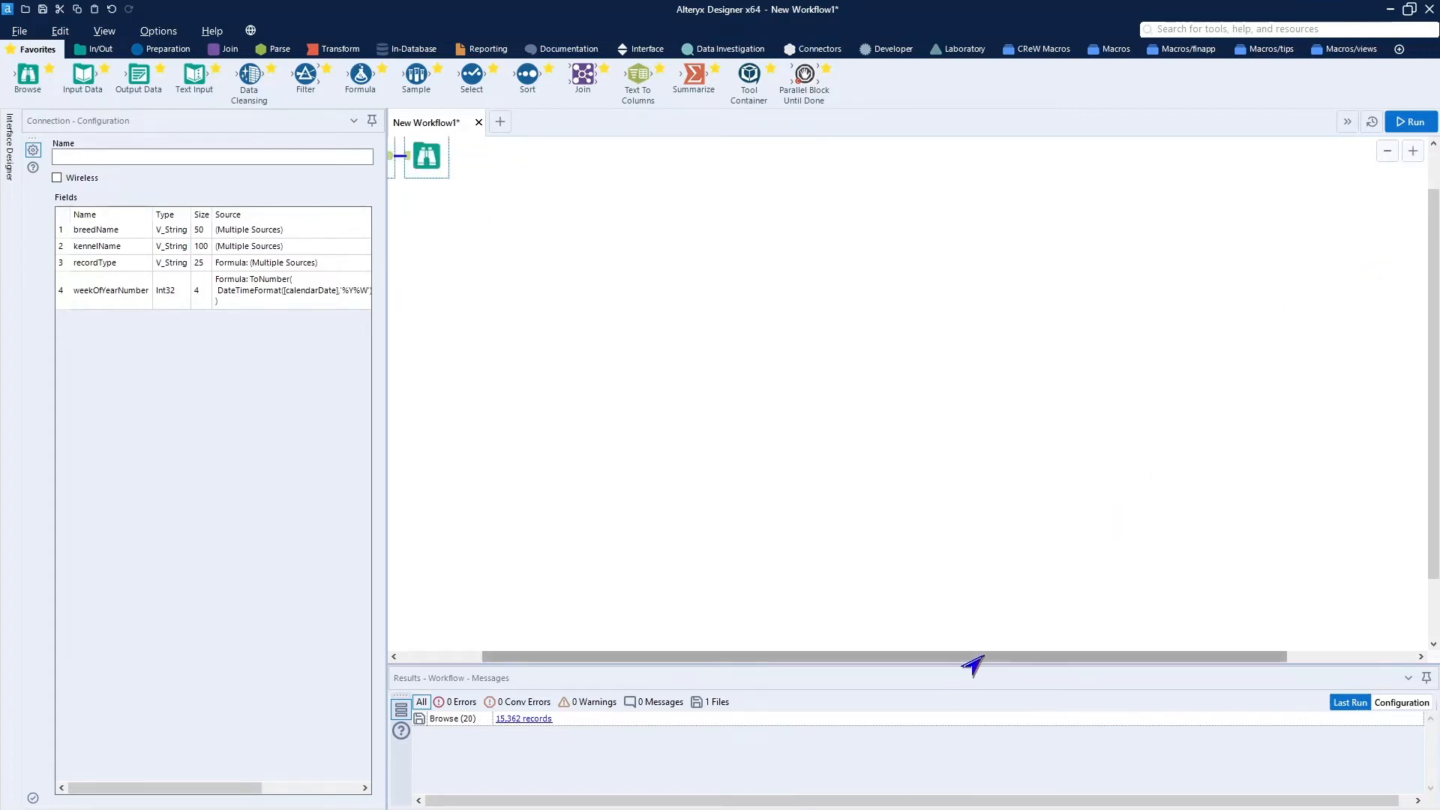
{"action": "left_click_drag", "start_coordinate": [956, 657], "coordinate": [775, 644]}
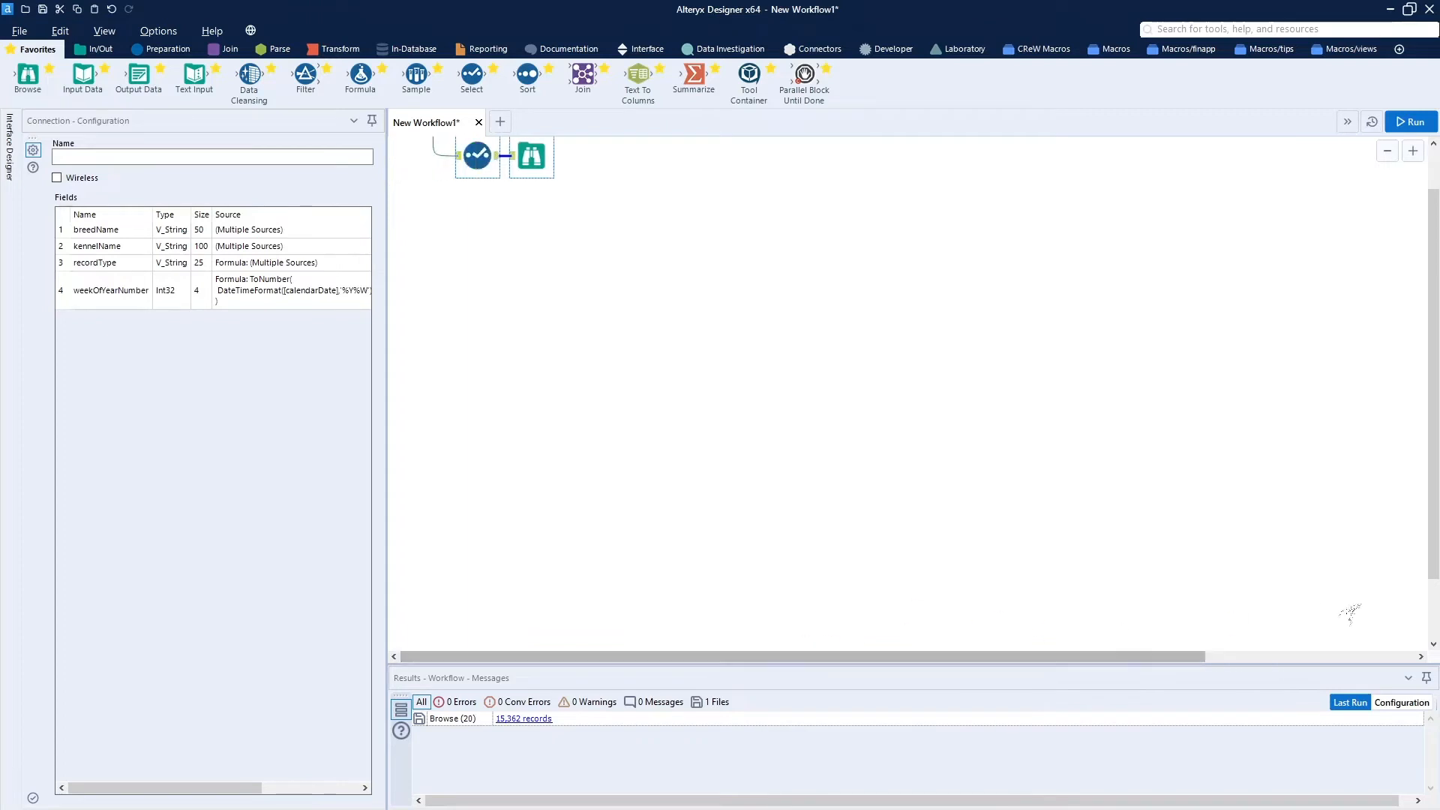
{"action": "left_click_drag", "start_coordinate": [1434, 486], "coordinate": [1433, 377]}
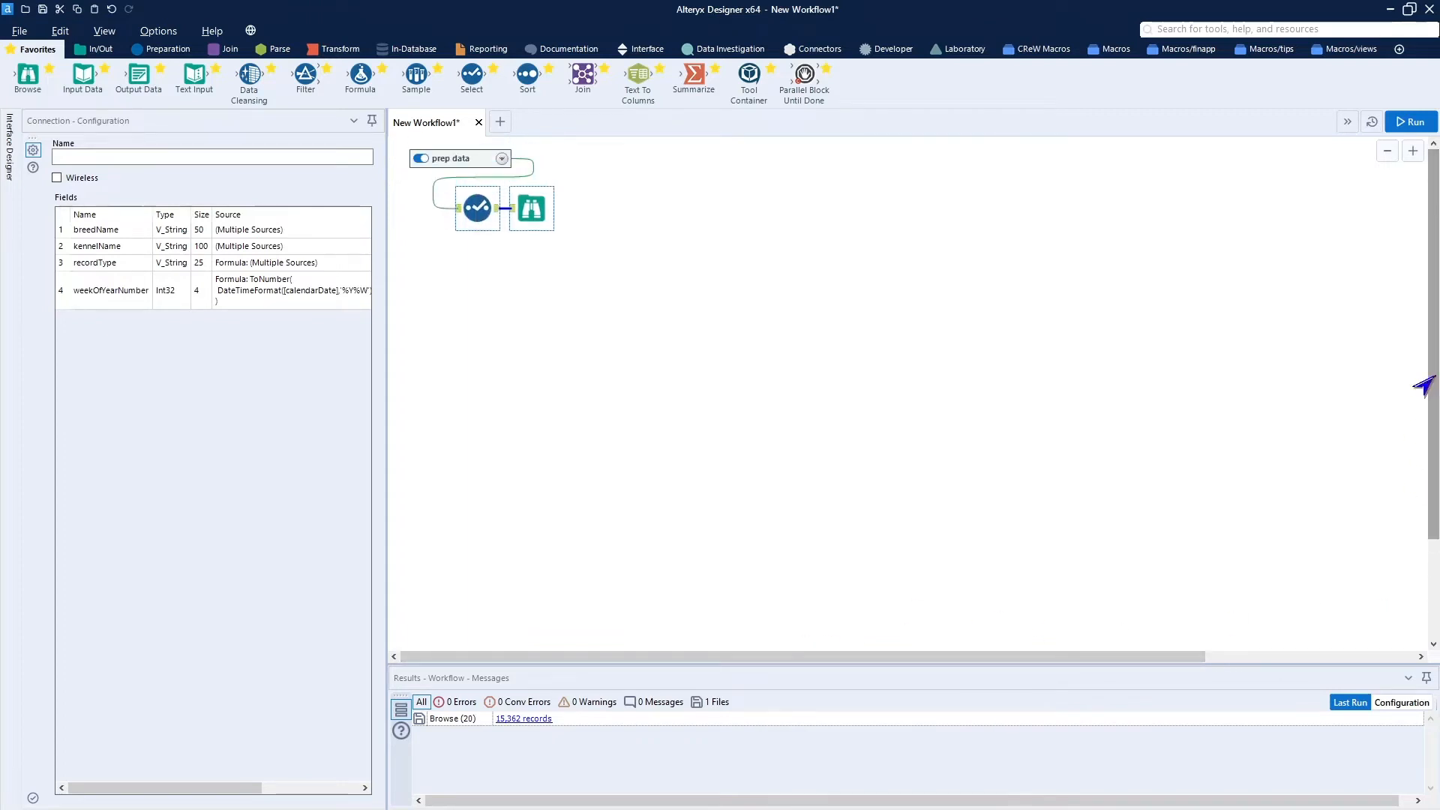
{"action": "left_click", "coordinate": [1412, 151]}
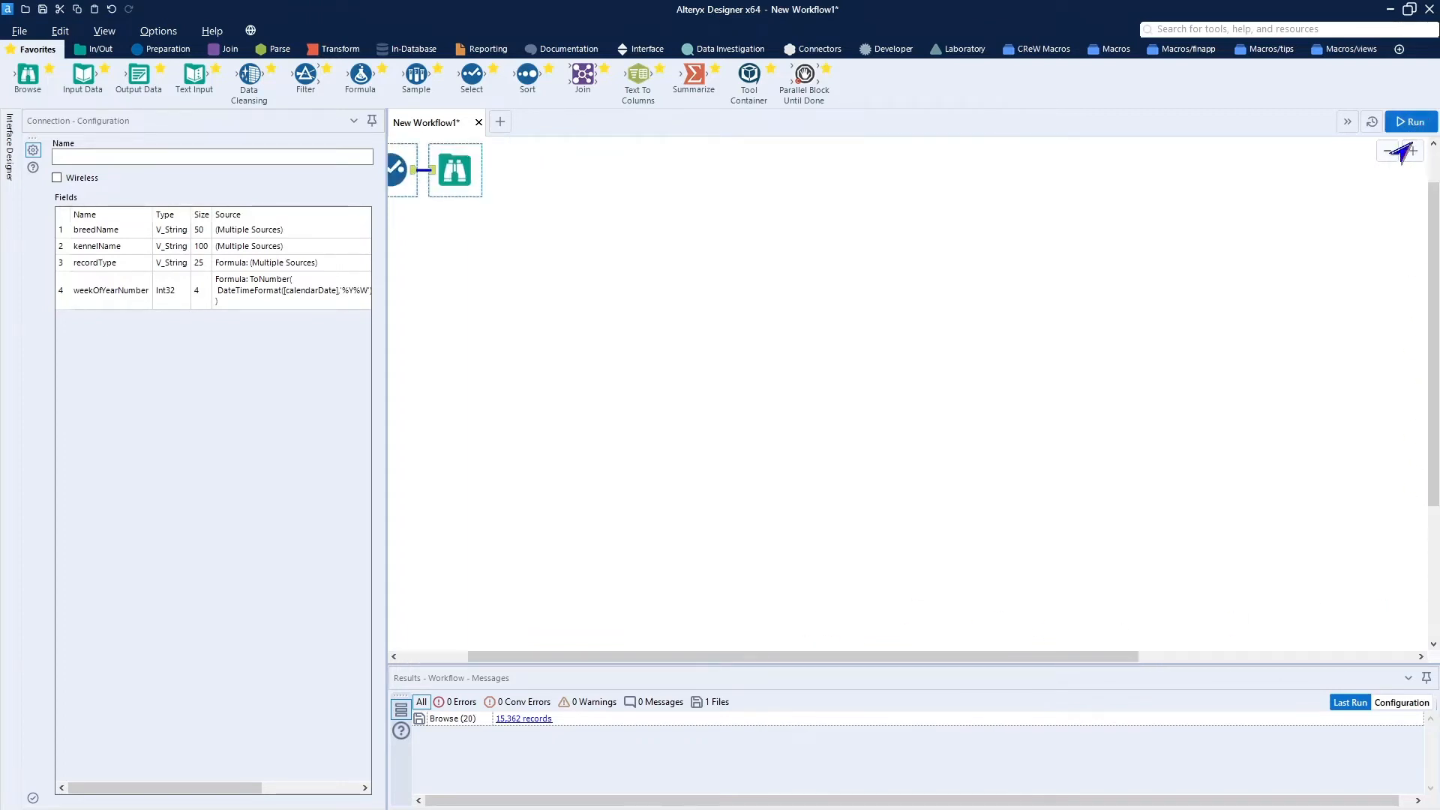
{"action": "left_click", "coordinate": [1411, 151]}
{"action": "left_click_drag", "start_coordinate": [768, 660], "coordinate": [537, 624]}
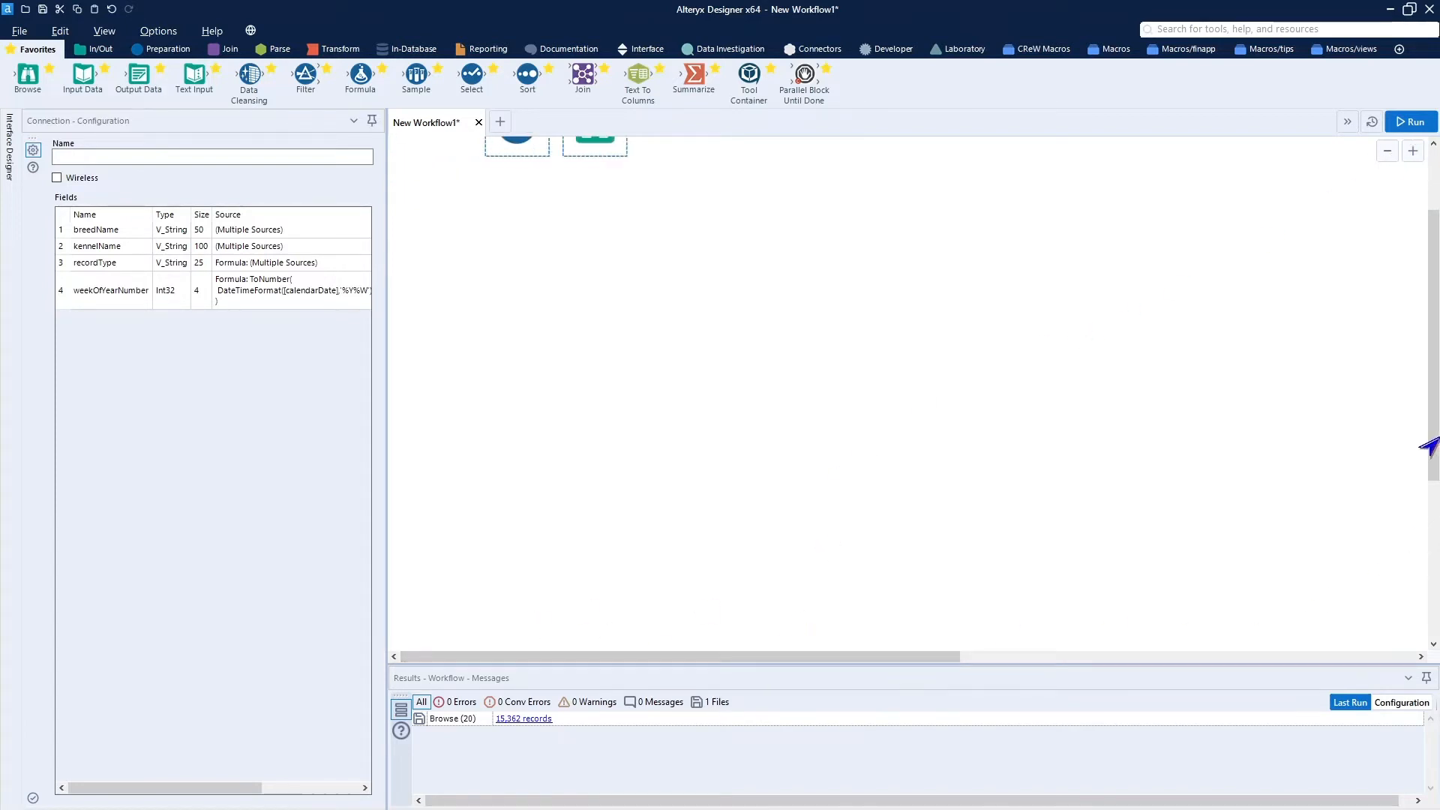
{"action": "left_click_drag", "start_coordinate": [1428, 446], "coordinate": [1342, 311]}
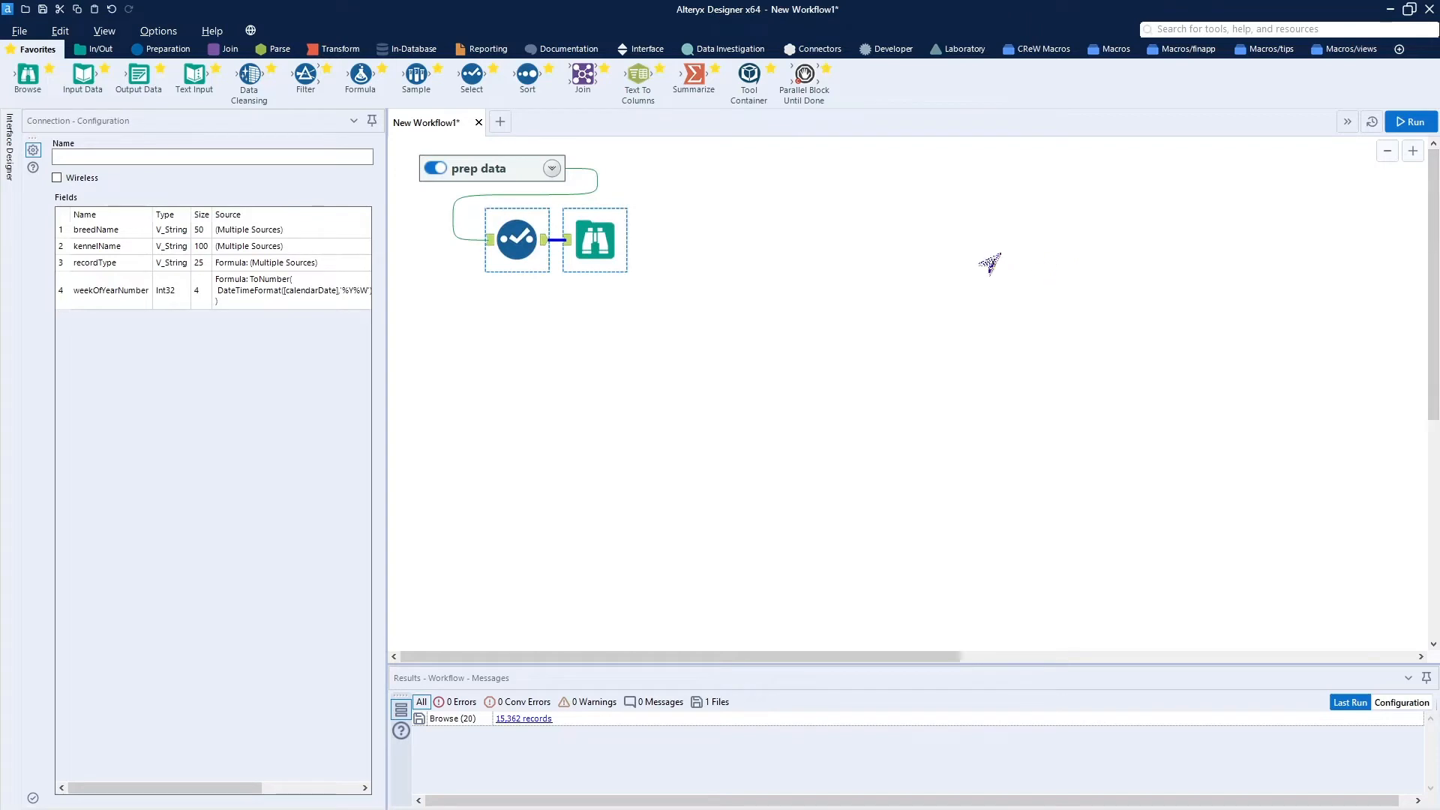
{"action": "left_click", "coordinate": [551, 170]}
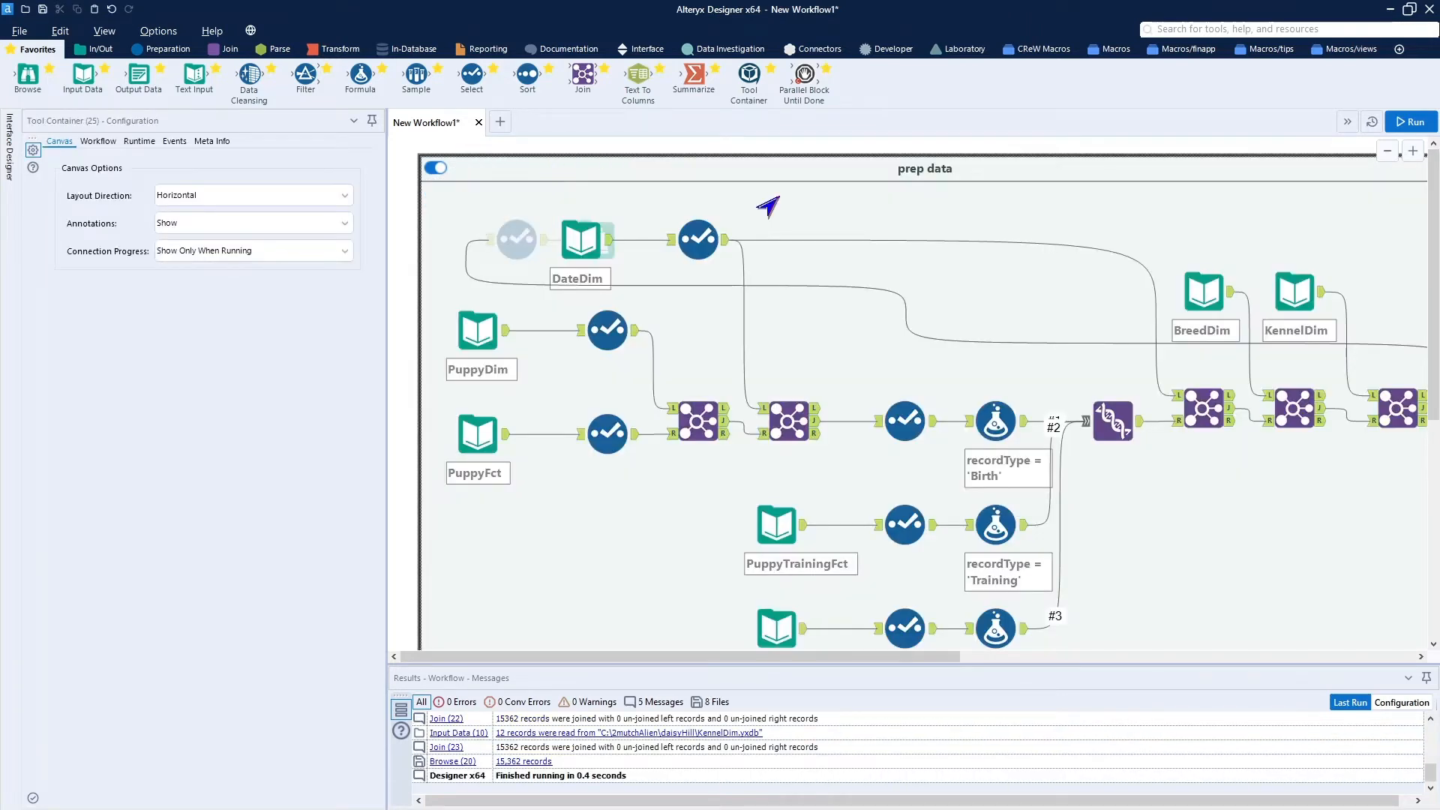
{"action": "left_click_drag", "start_coordinate": [700, 657], "coordinate": [1055, 703]}
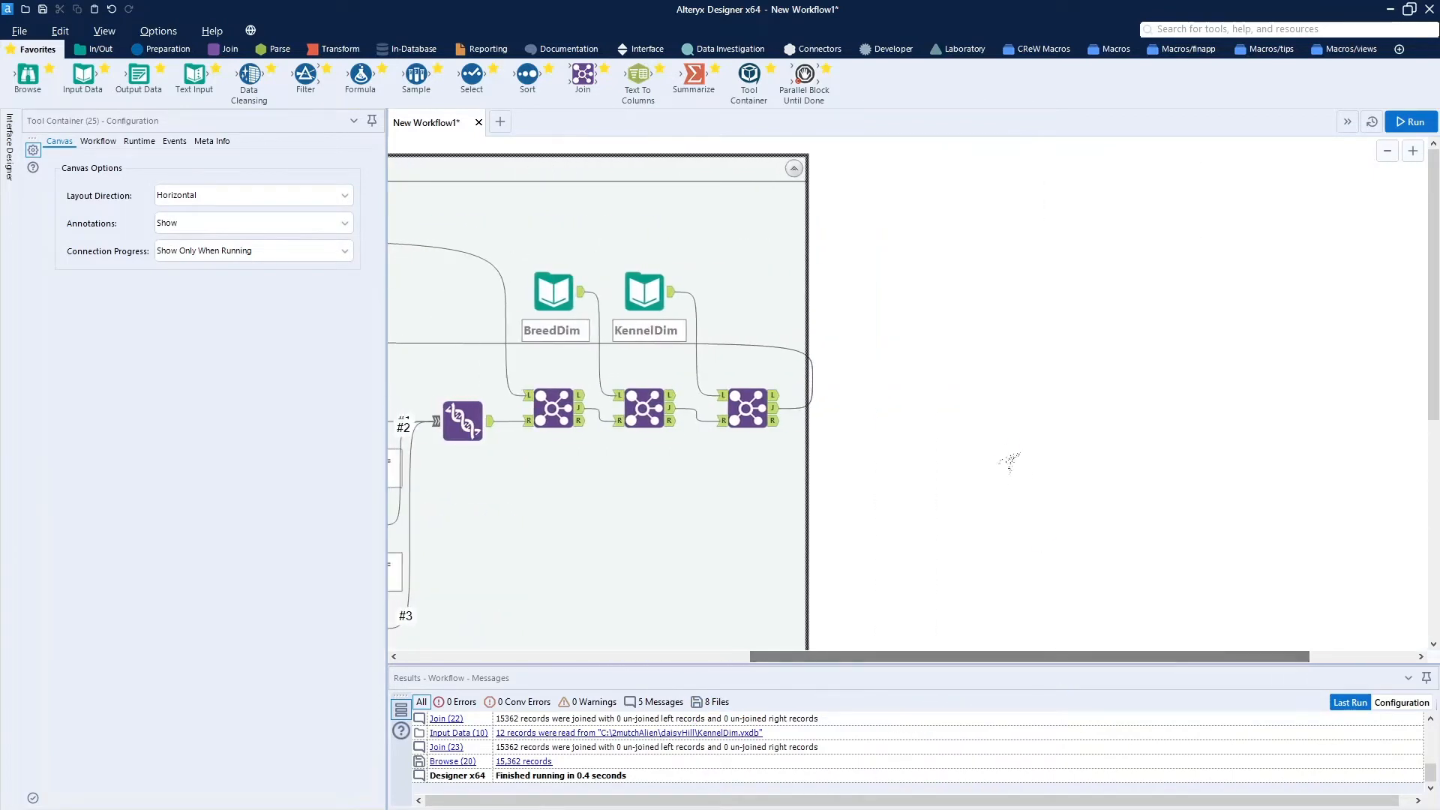
{"action": "left_click", "coordinate": [792, 168]}
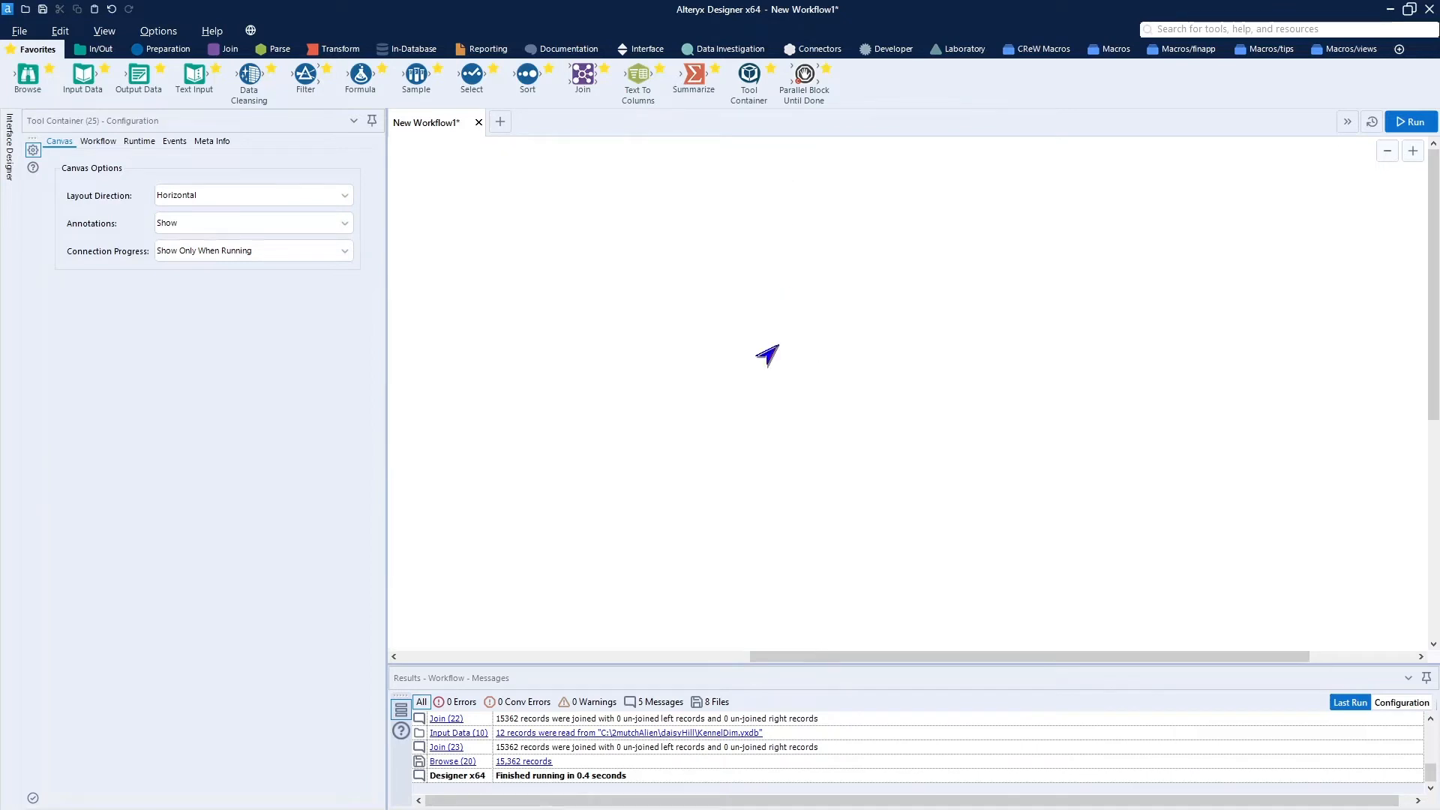
{"action": "left_click_drag", "start_coordinate": [788, 659], "coordinate": [368, 598]}
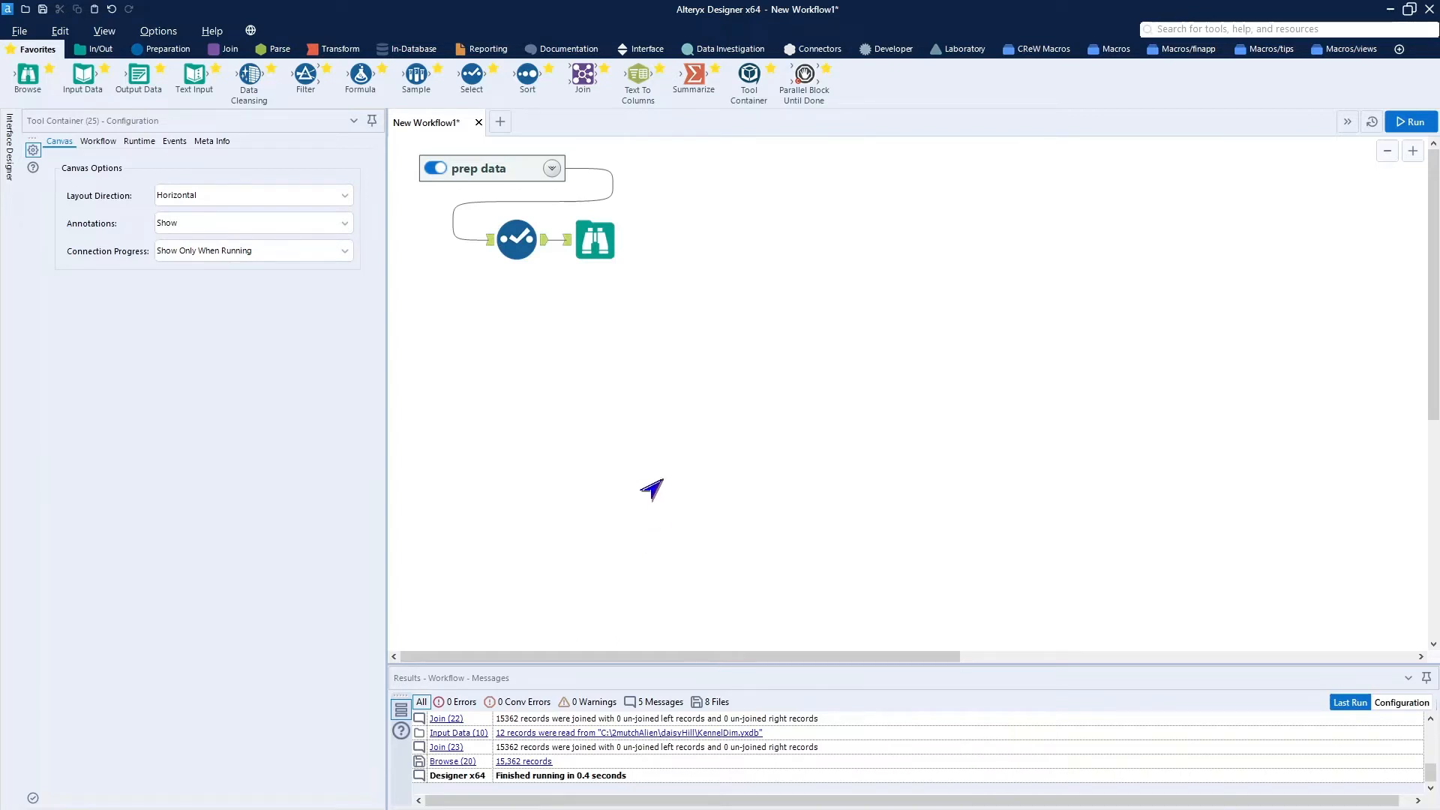
Move the Browse tool far along the flow and insert a Summarize tool between it and the Select tool.
{"action": "left_click", "coordinate": [599, 238]}
{"action": "left_click_drag", "start_coordinate": [600, 238], "coordinate": [1375, 240]}
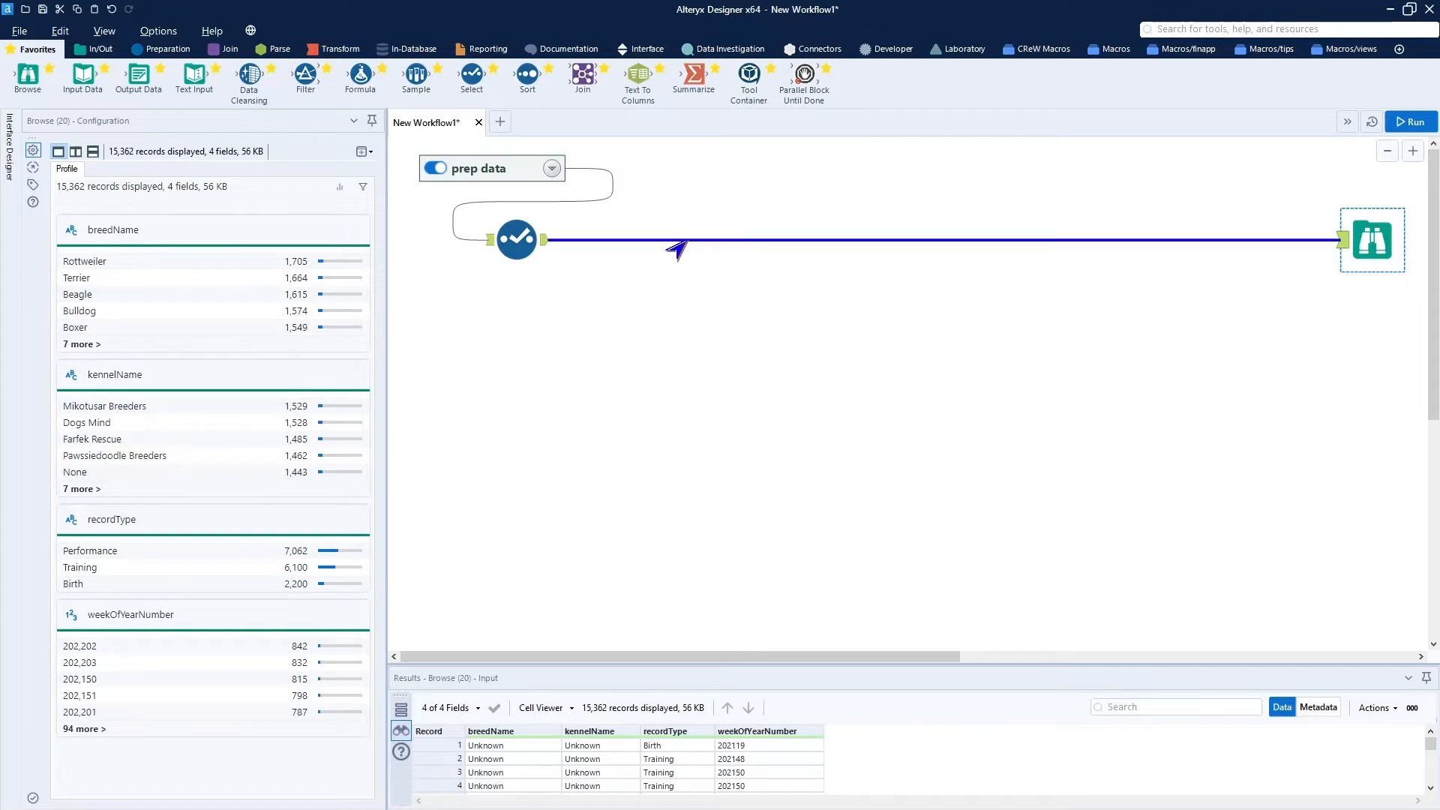
{"action": "left_click", "coordinate": [518, 238]}
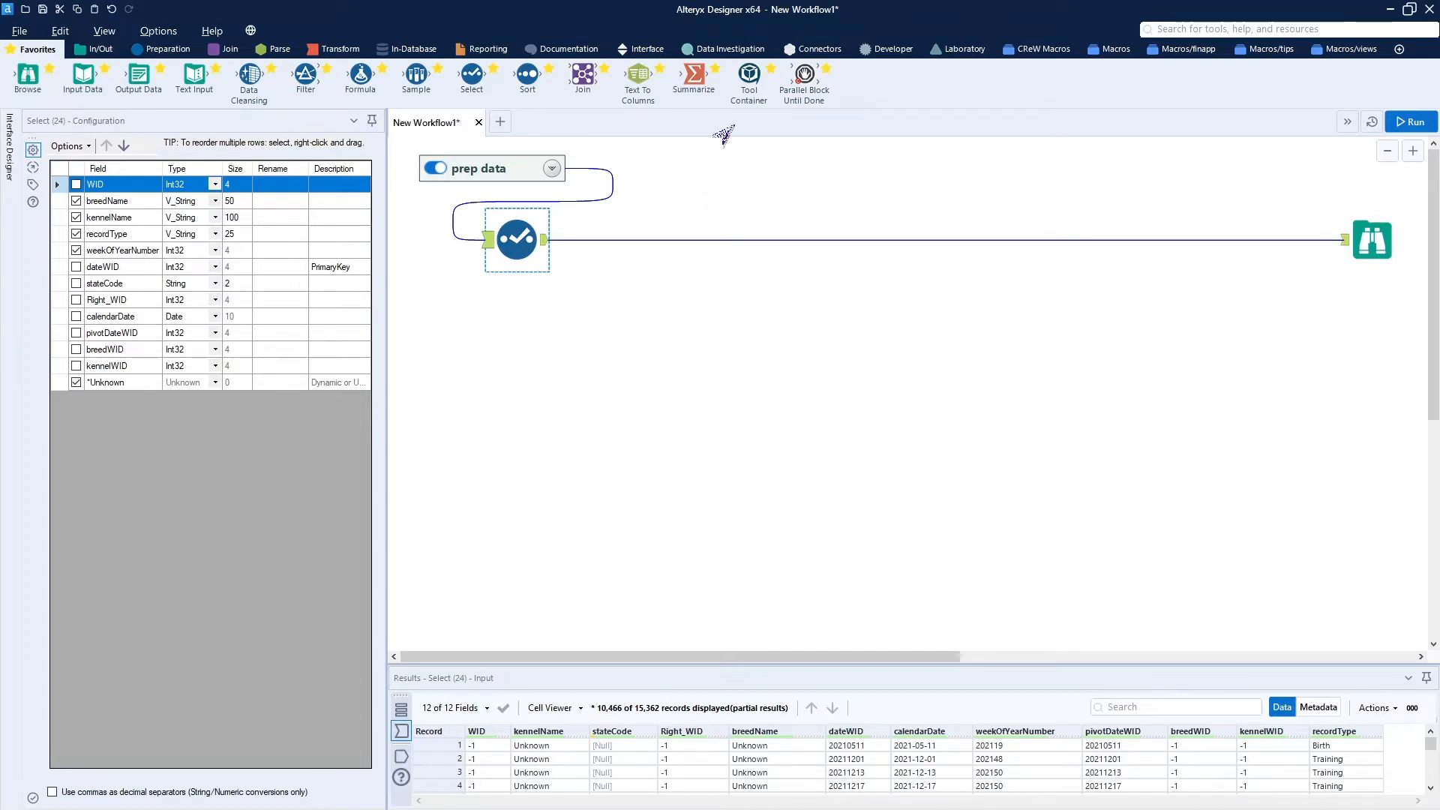
{"action": "left_click_drag", "start_coordinate": [699, 85], "coordinate": [602, 238]}
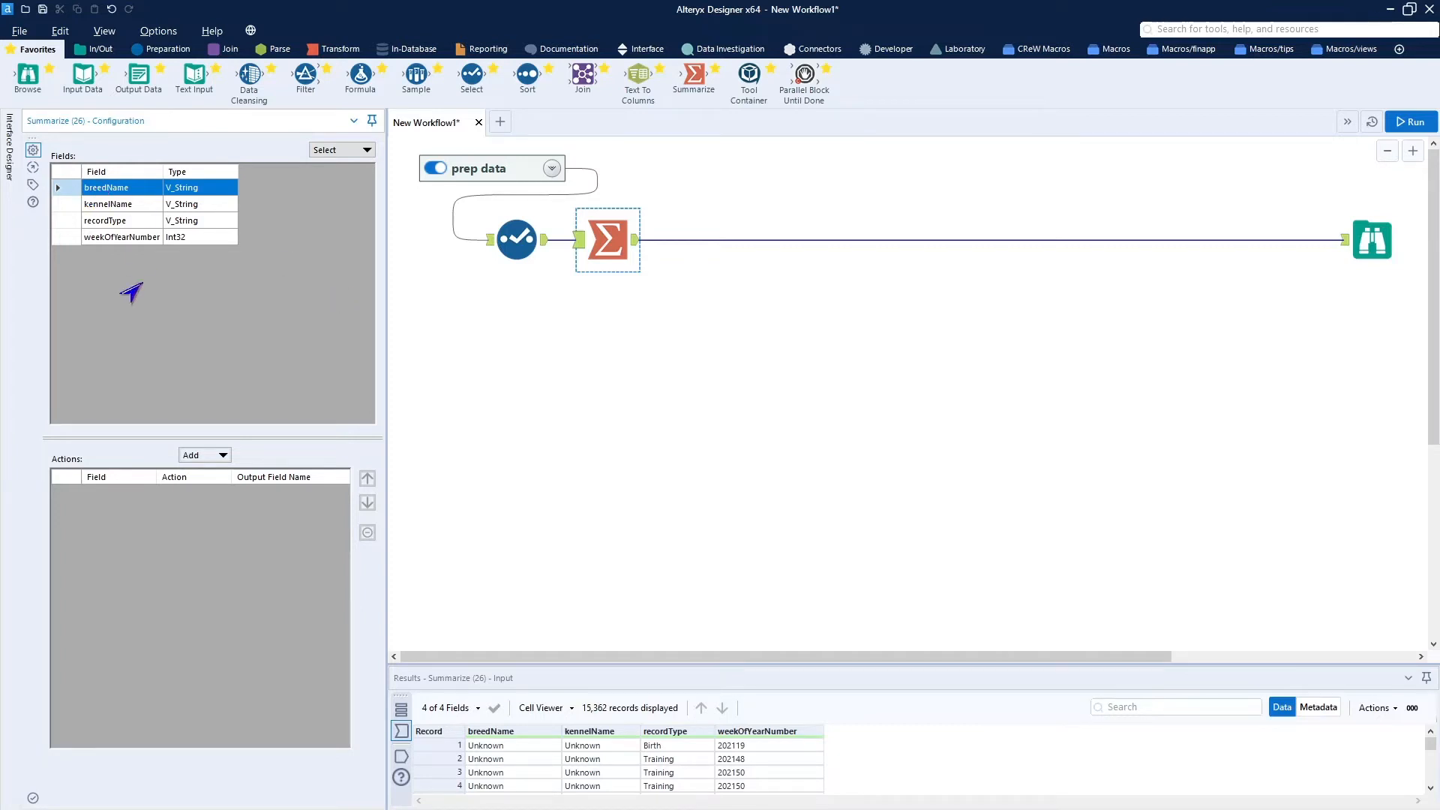
Add Group By actions for breedName, kennelName, recordType and weekOfYearNumber in the Summarize tool.
{"action": "left_click", "coordinate": [197, 455]}
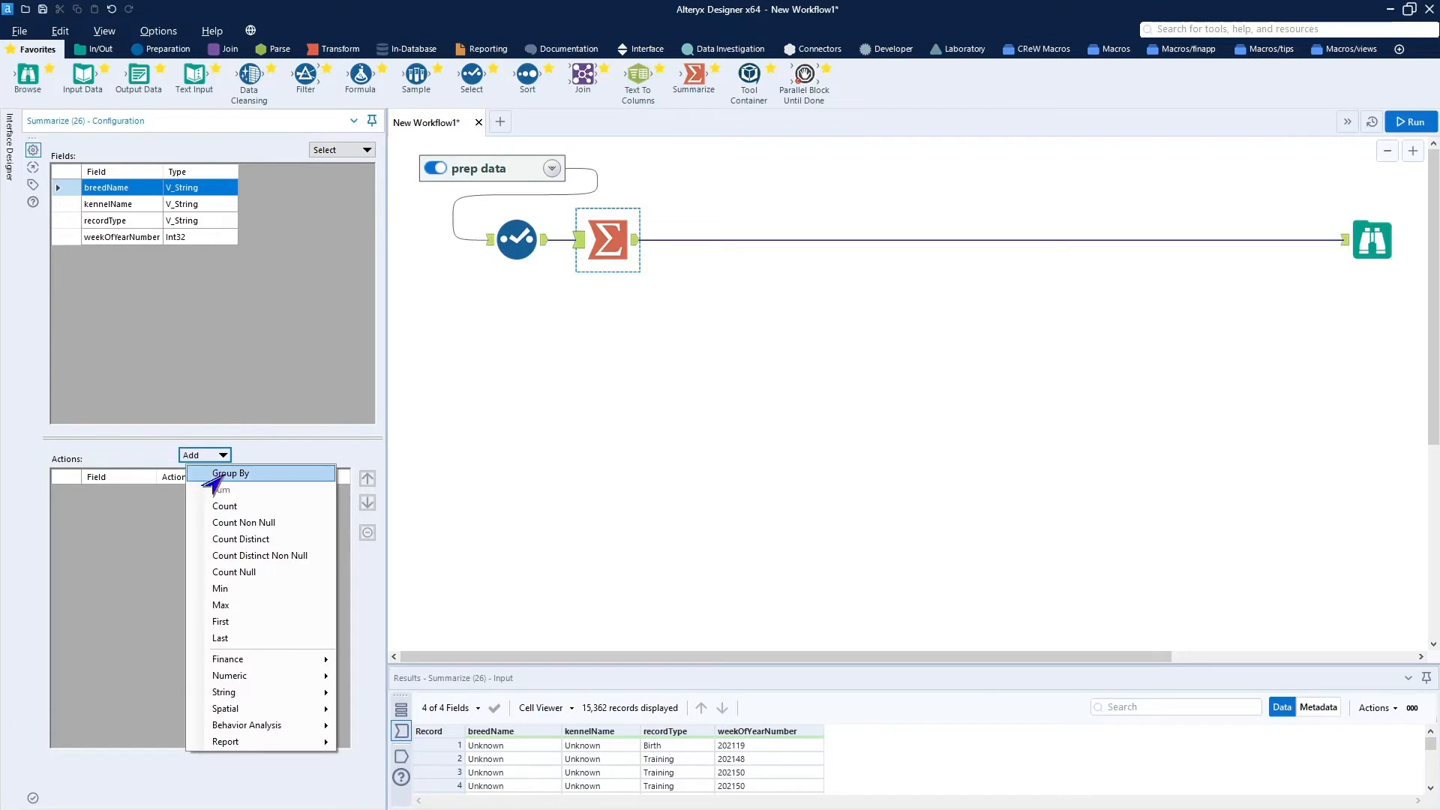
{"action": "left_click", "coordinate": [223, 474]}
{"action": "left_click", "coordinate": [139, 204]}
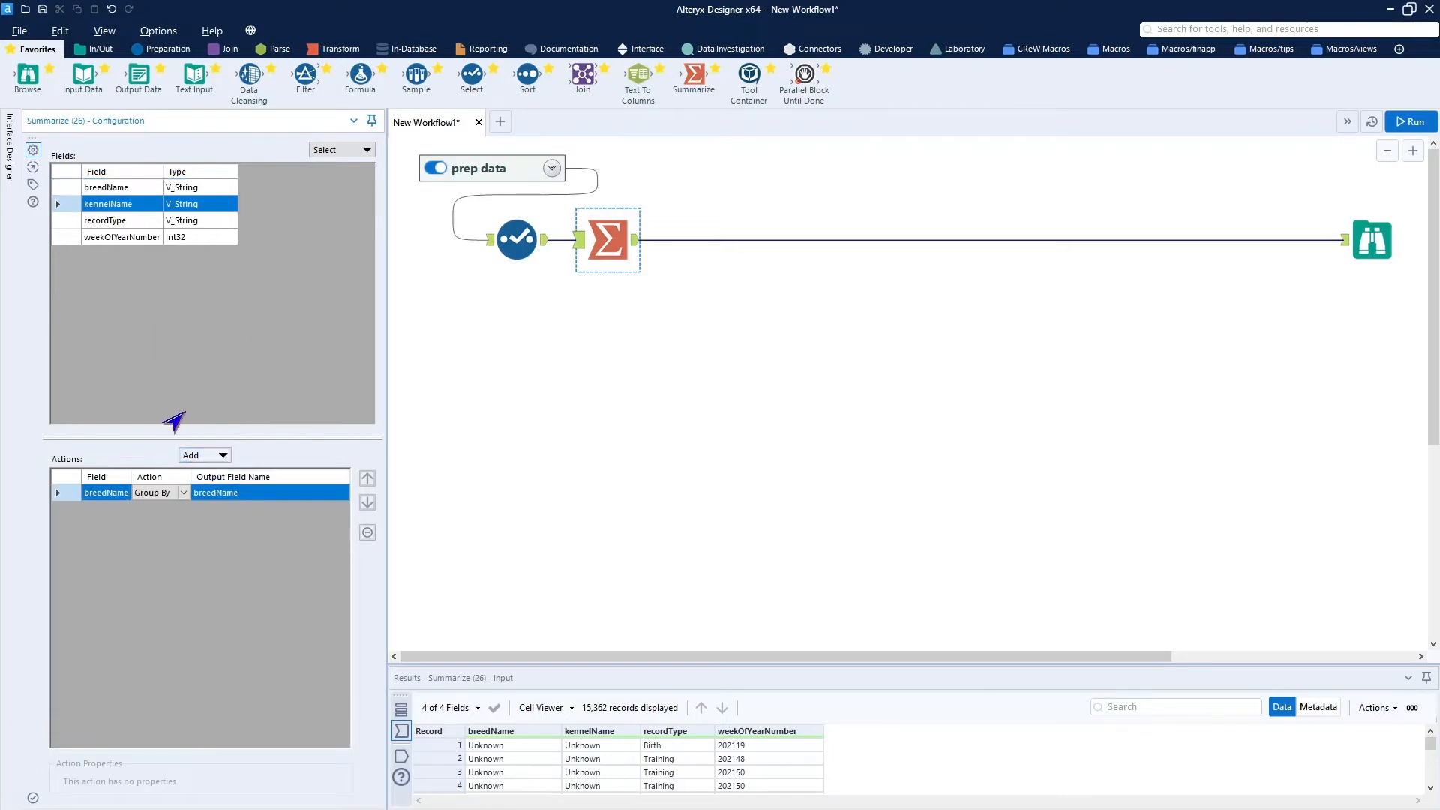
{"action": "left_click", "coordinate": [191, 455]}
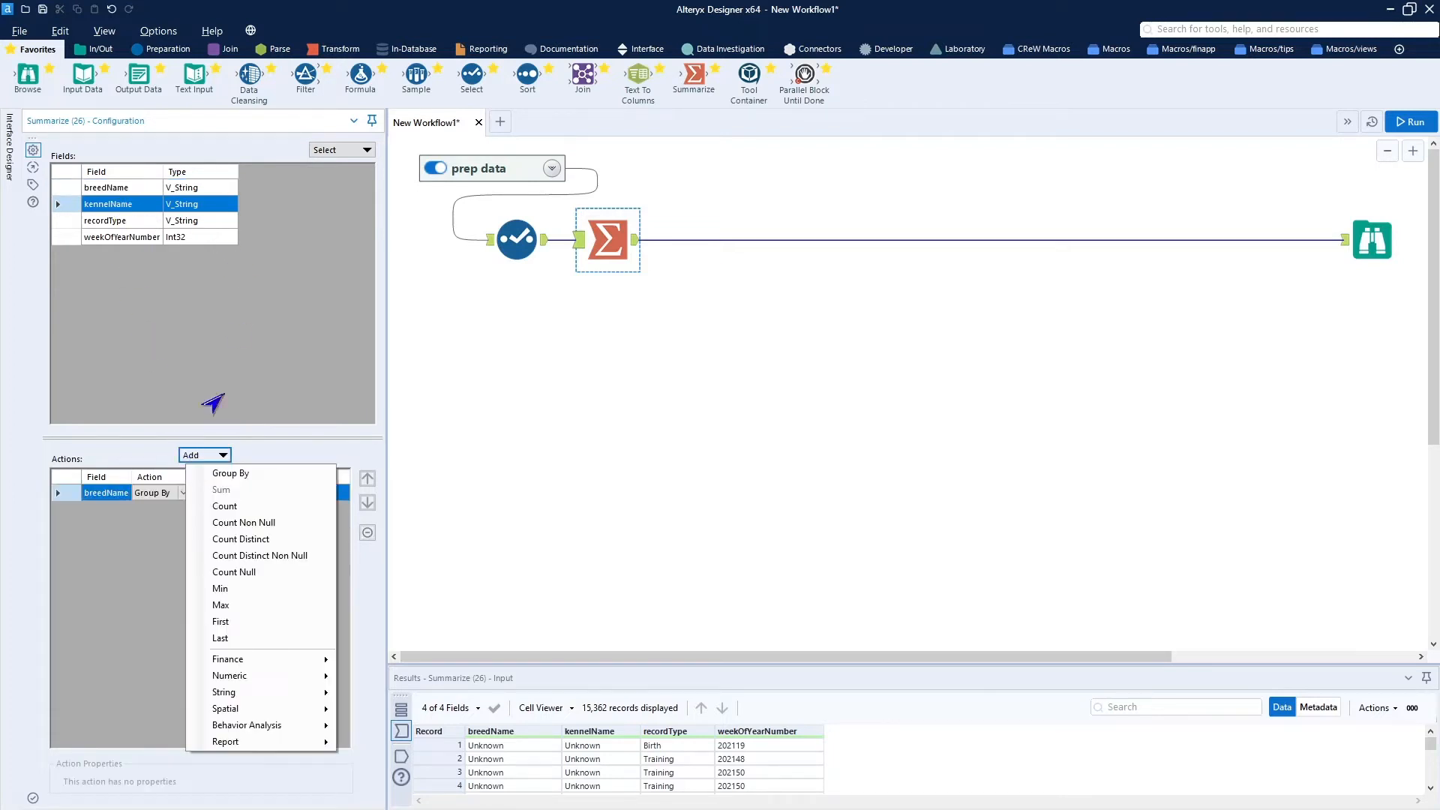
{"action": "left_click", "coordinate": [223, 473]}
{"action": "left_click", "coordinate": [118, 222]}
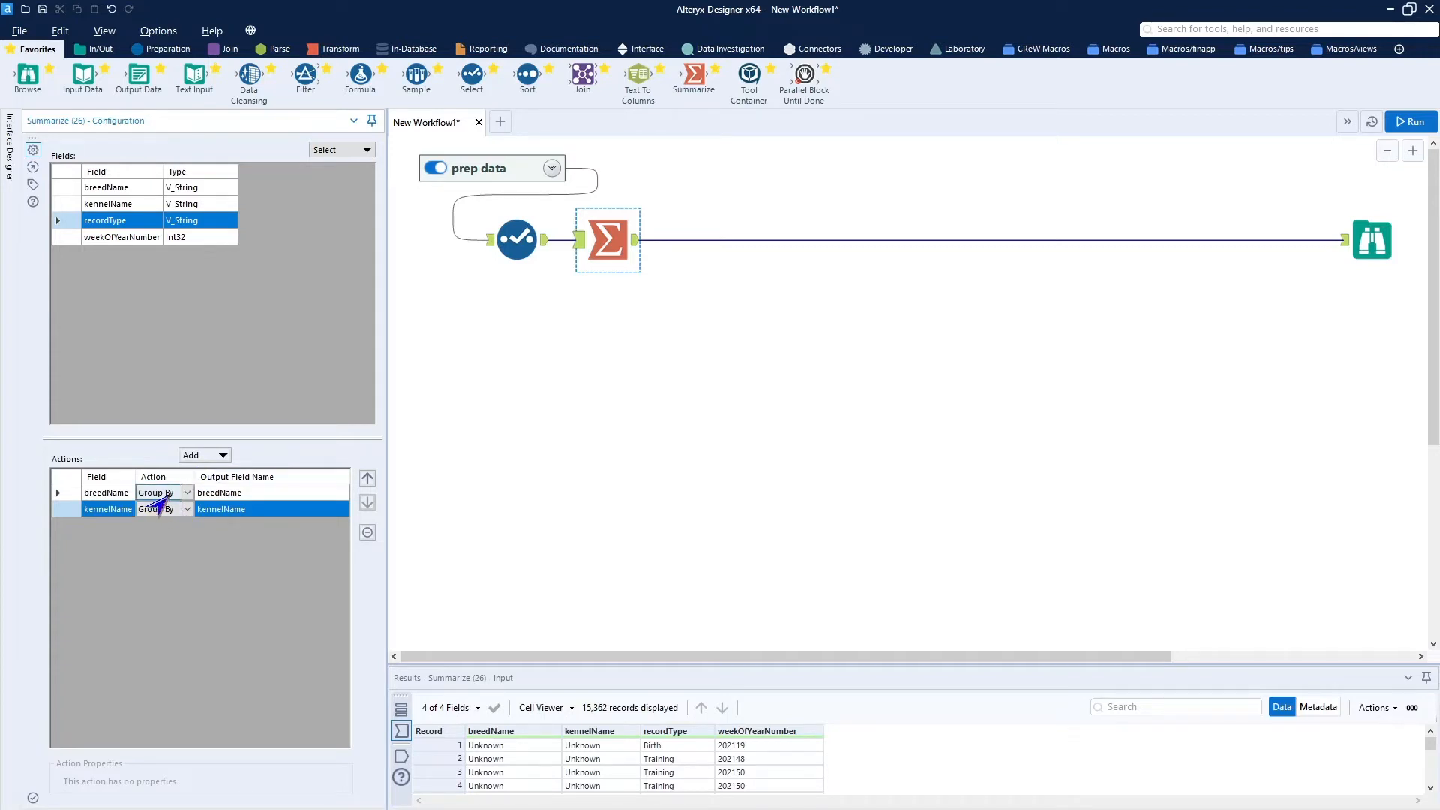
{"action": "left_click", "coordinate": [199, 458]}
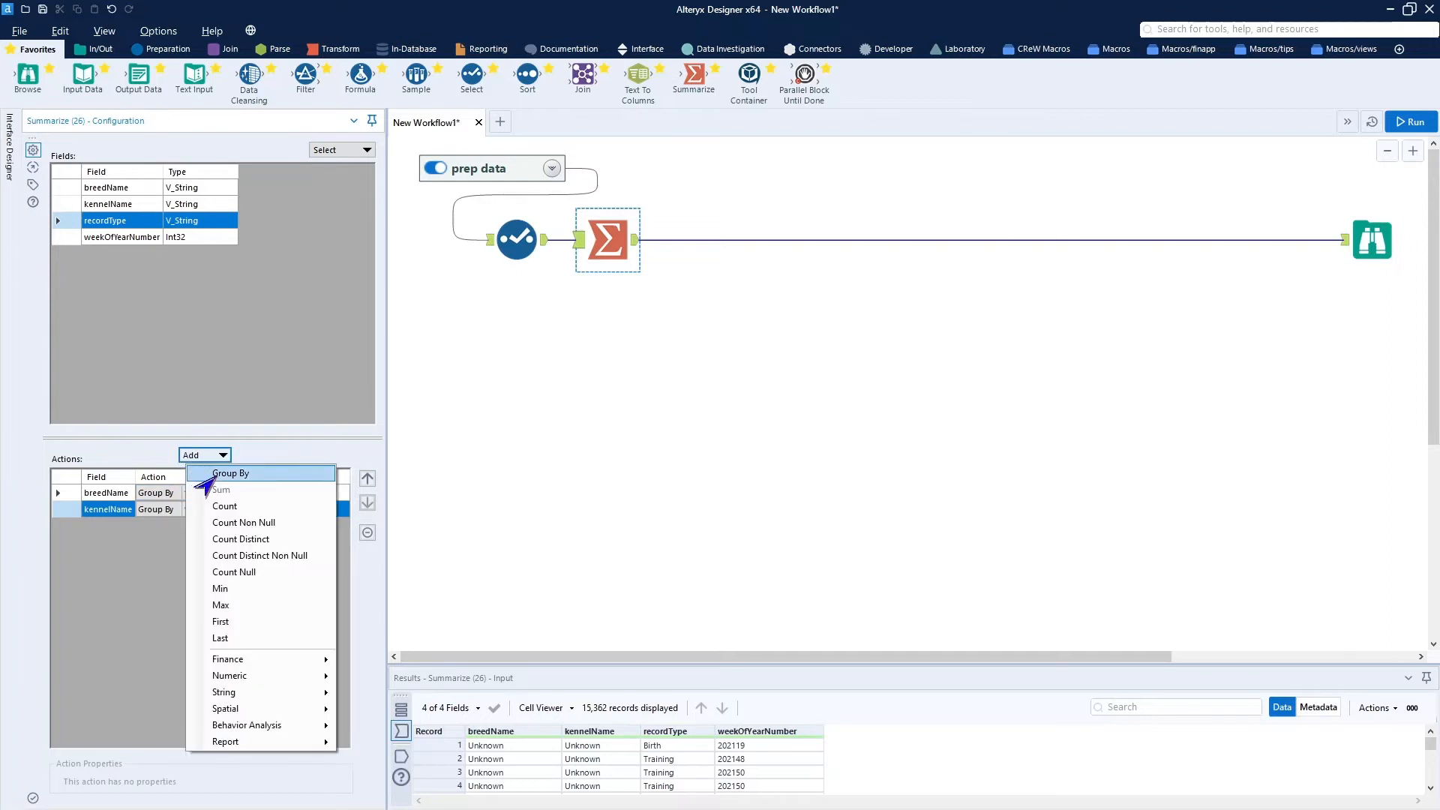
{"action": "left_click", "coordinate": [213, 475]}
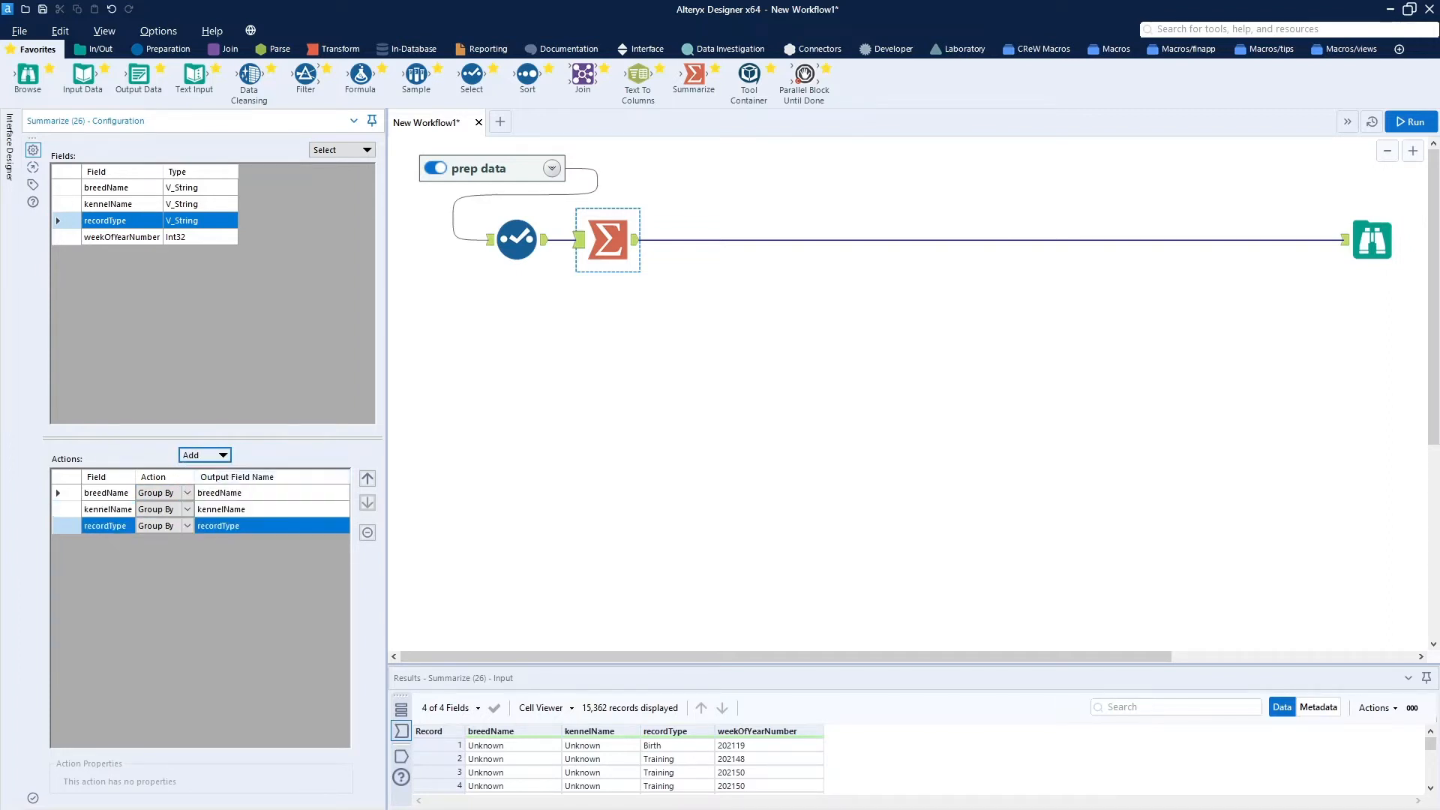
{"action": "left_click", "coordinate": [135, 238]}
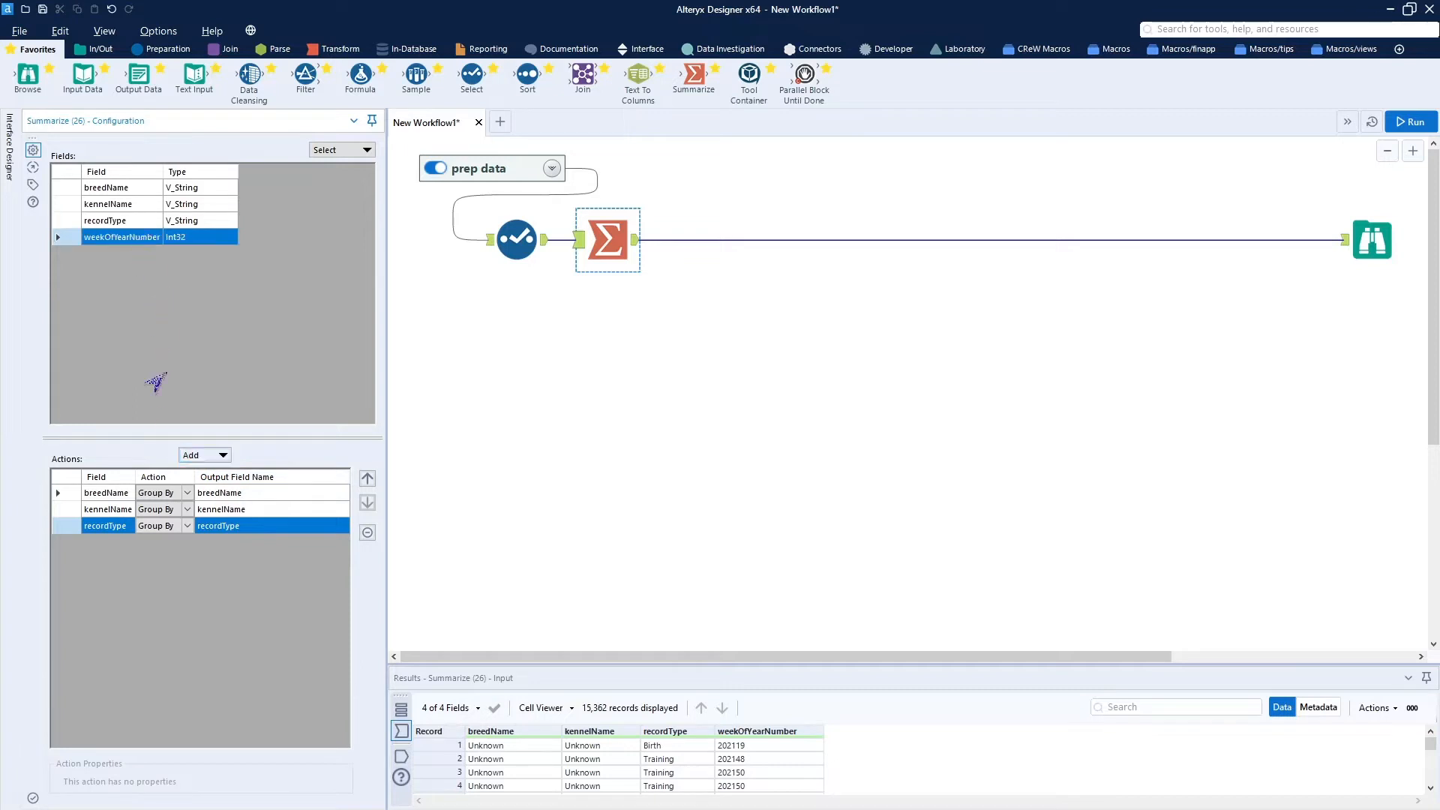
{"action": "left_click", "coordinate": [194, 455]}
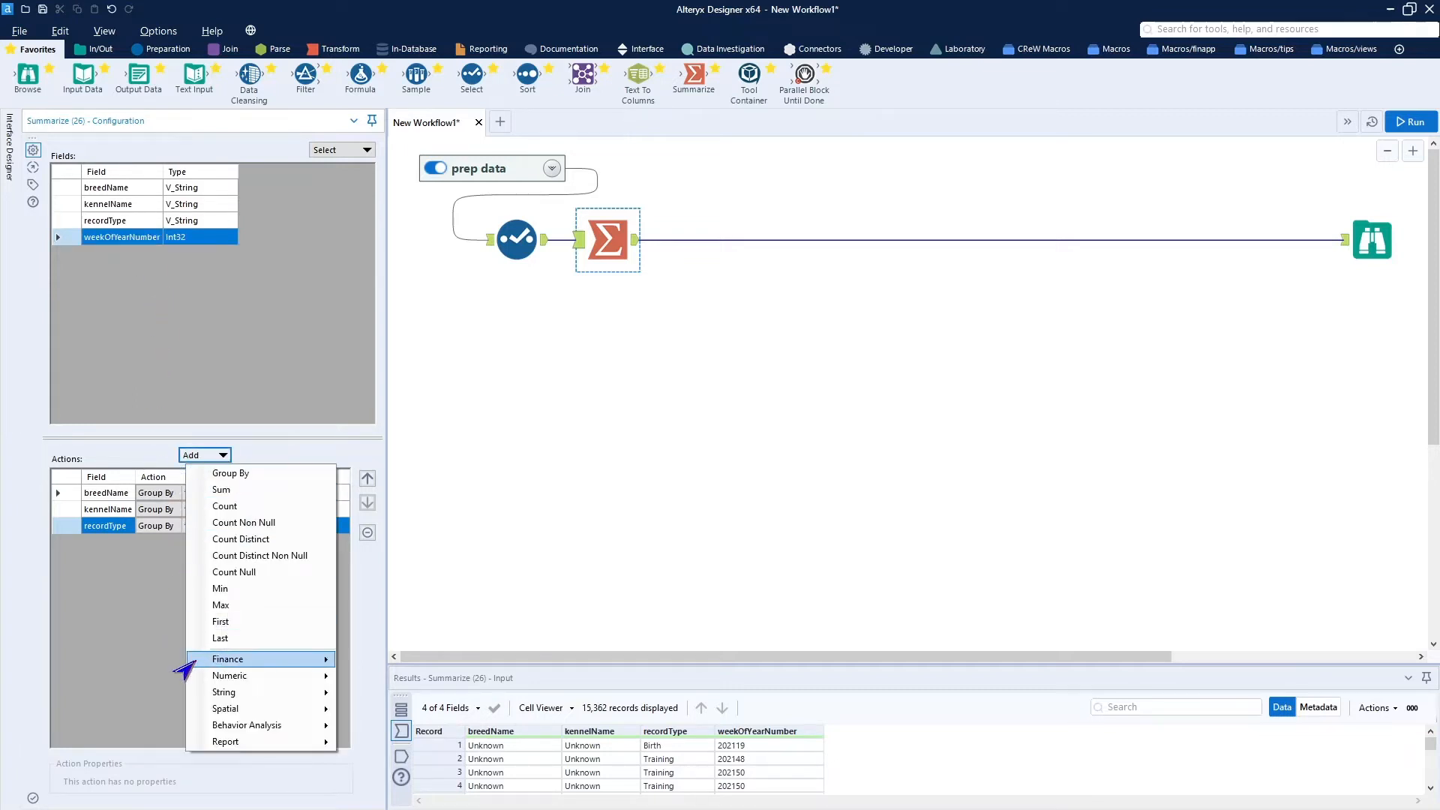
{"action": "left_click", "coordinate": [255, 474]}
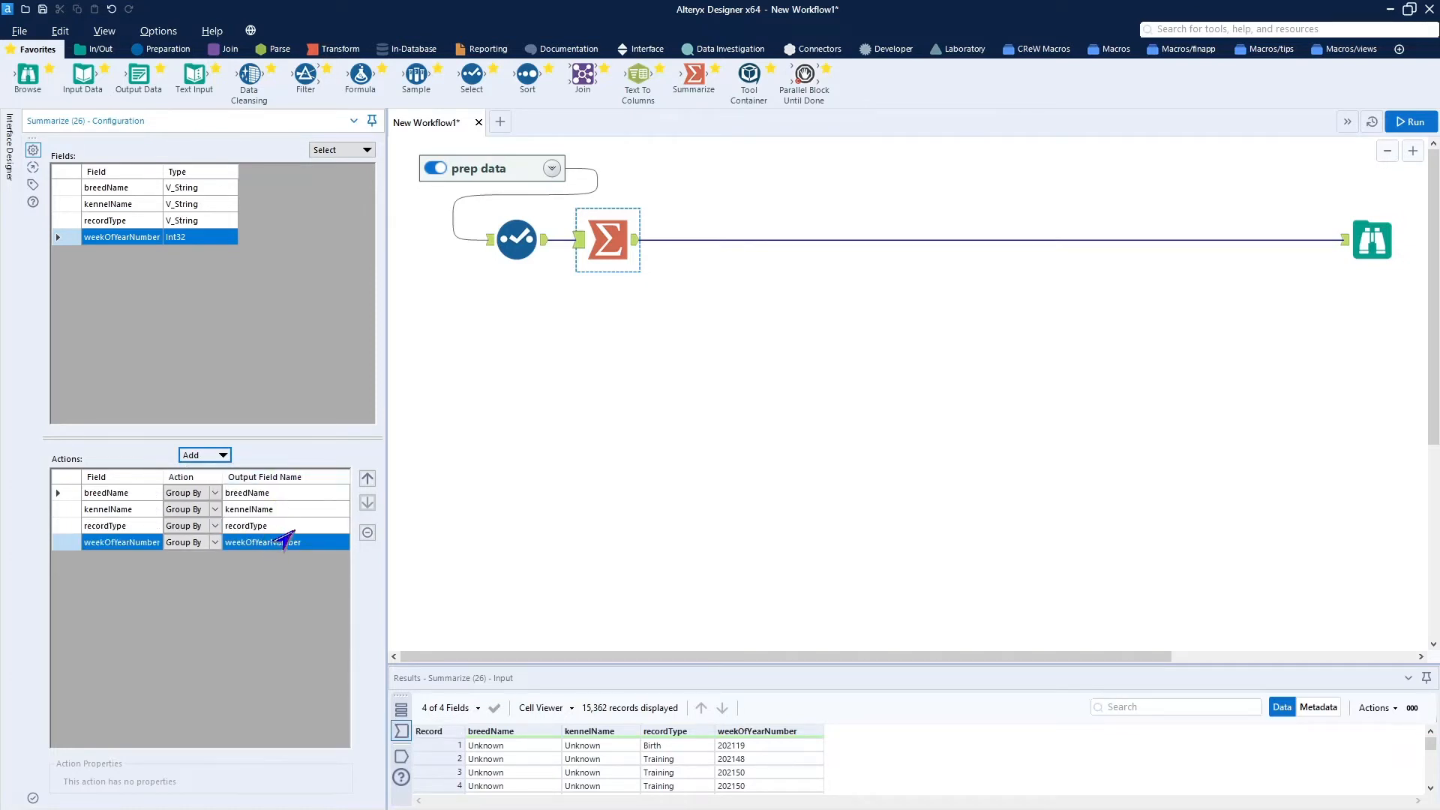
Rename the output field of the recordType Group By action to eventType.
{"action": "left_click", "coordinate": [293, 526]}
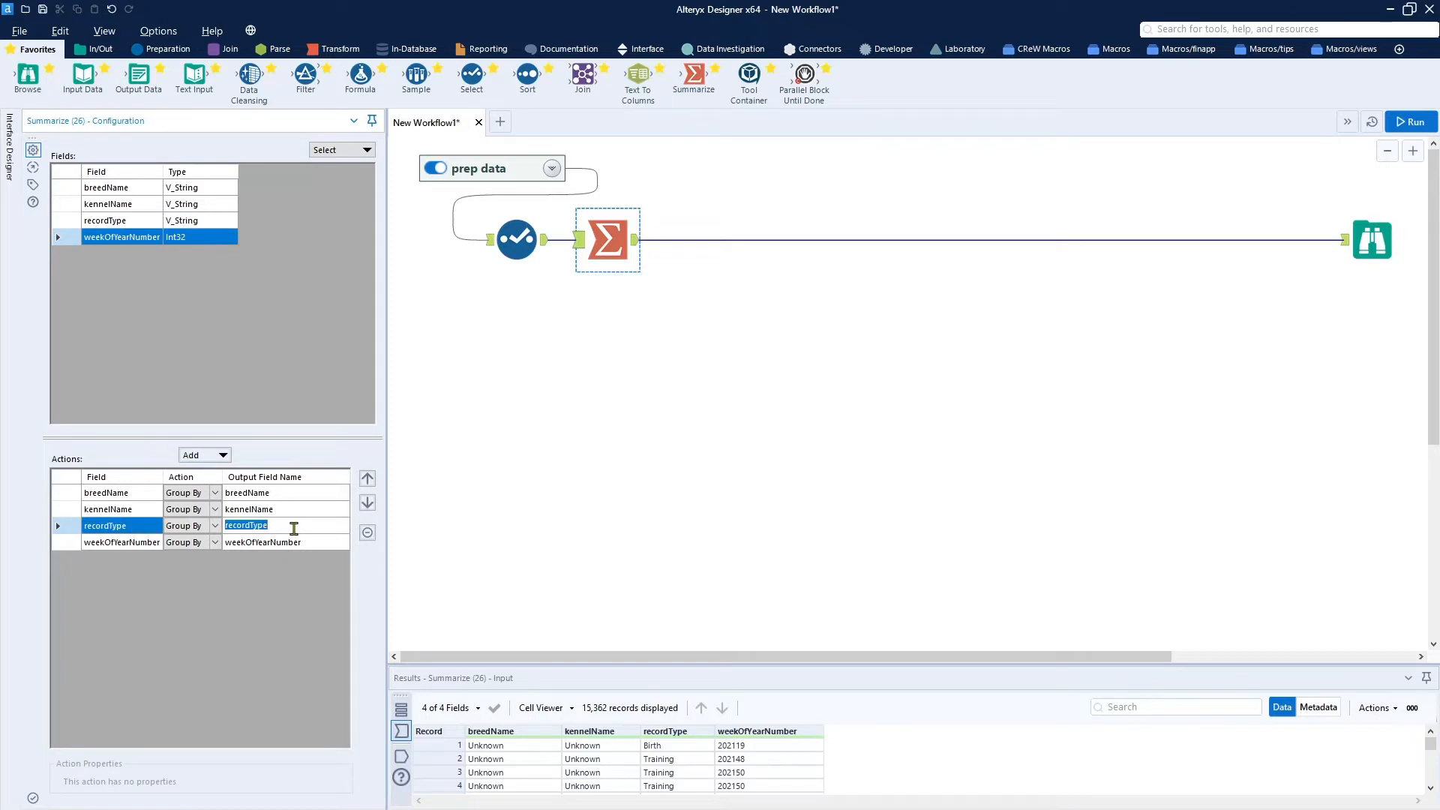
{"action": "type", "text": "e"}
{"action": "type", "text": "ventTyupe"}
Add a Count action on recordType to the Summarize tool.
{"action": "left_click", "coordinate": [179, 224]}
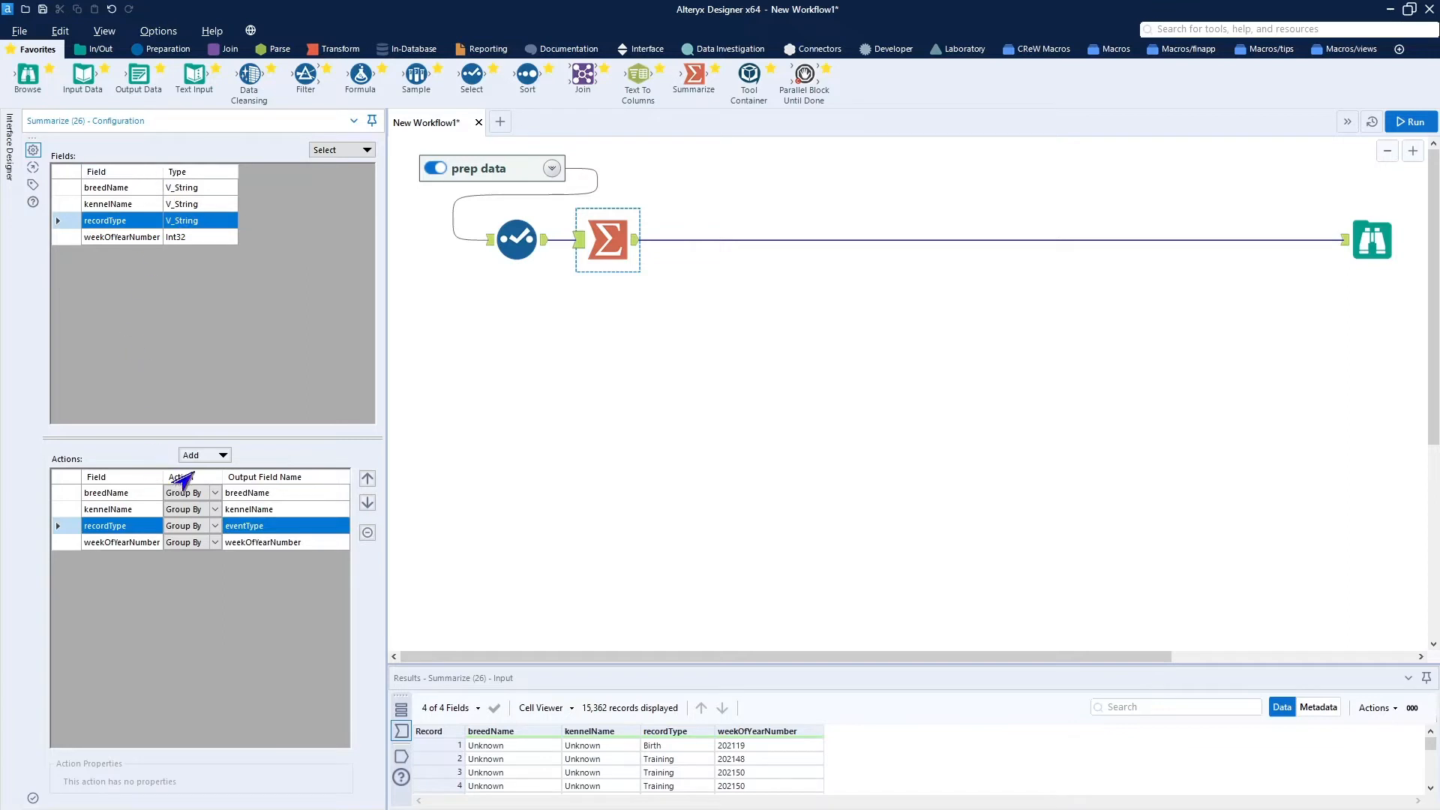
{"action": "left_click", "coordinate": [193, 456]}
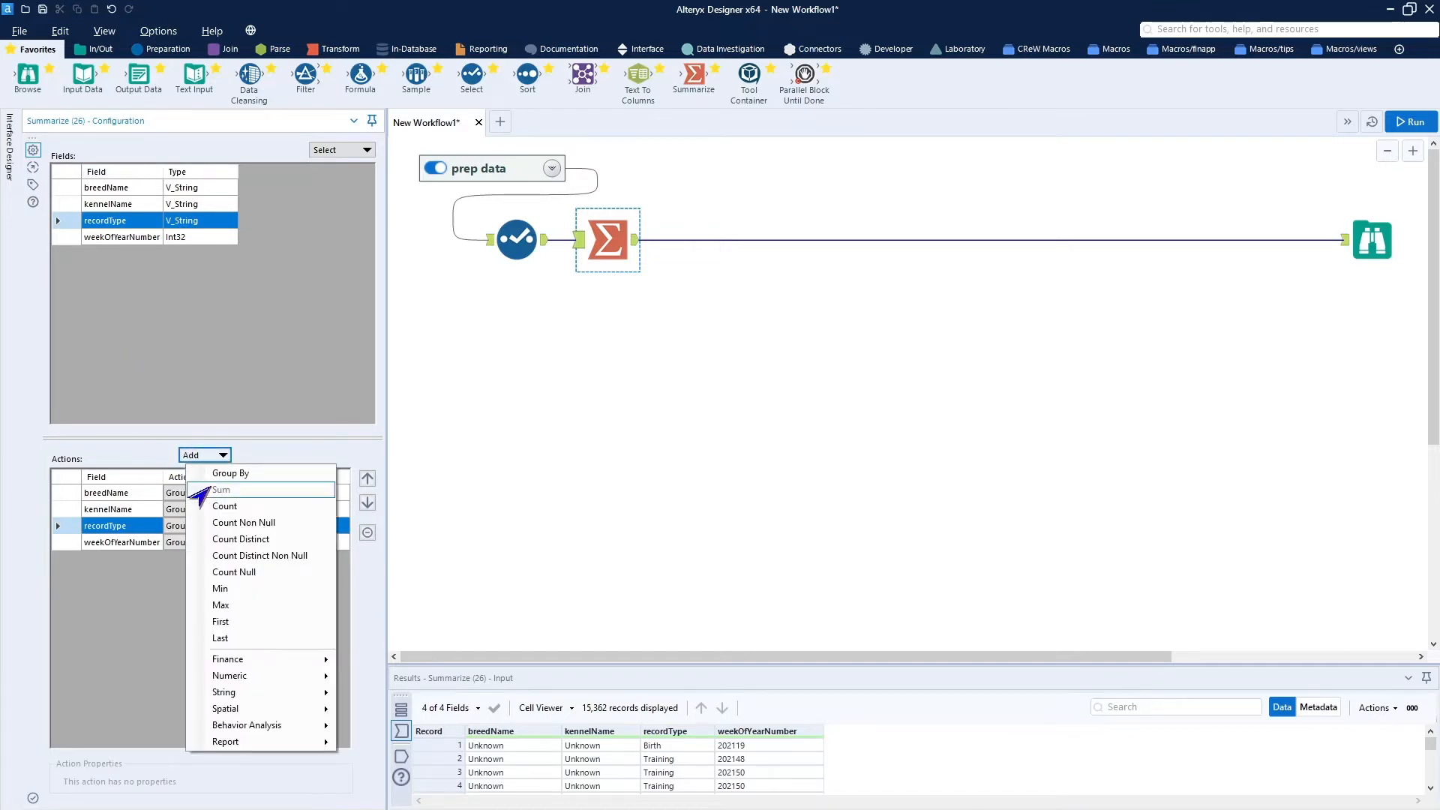
{"action": "left_click", "coordinate": [266, 507]}
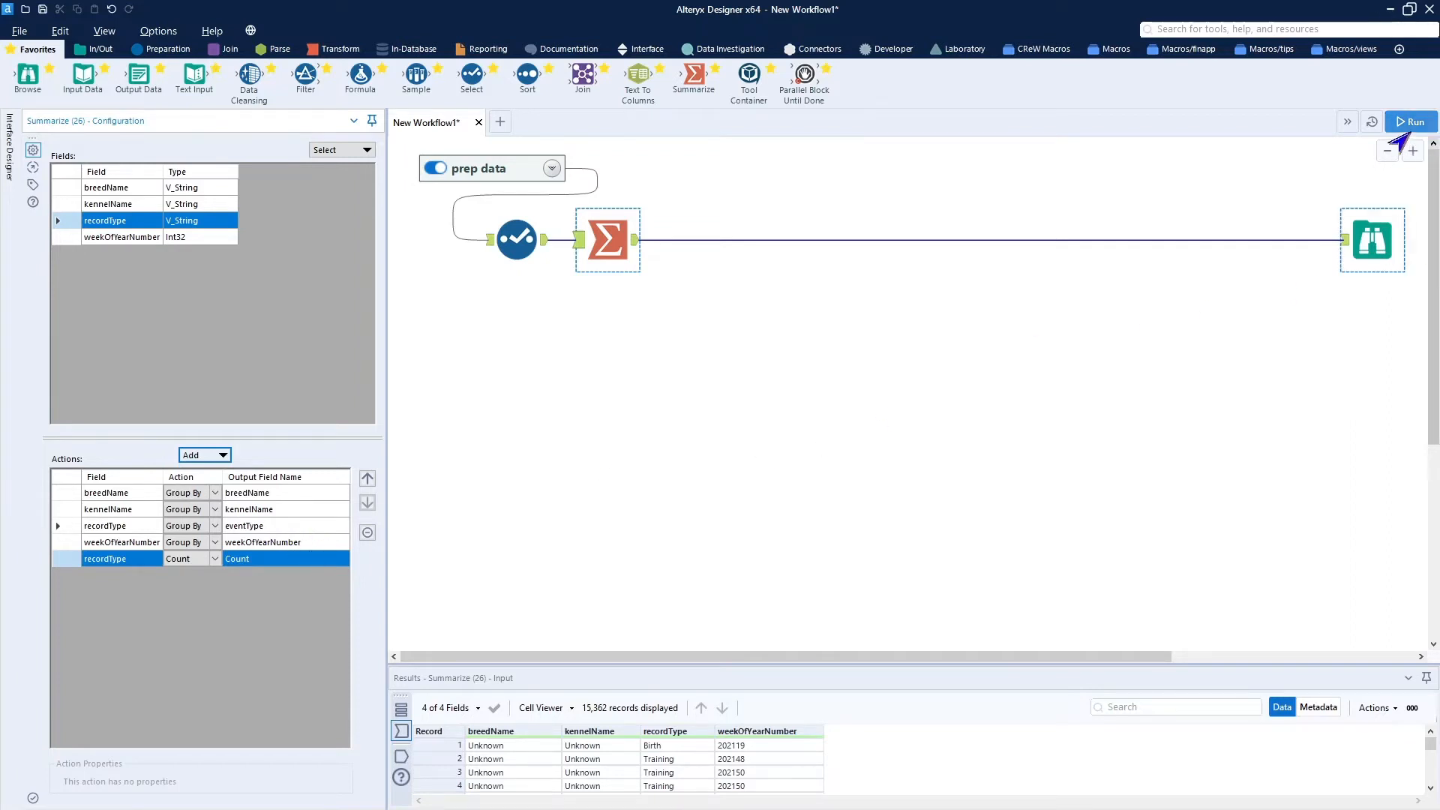
Run the workflow, enlarge the results pane and examine the Summarize tool's output records.
{"action": "left_click", "coordinate": [1400, 126]}
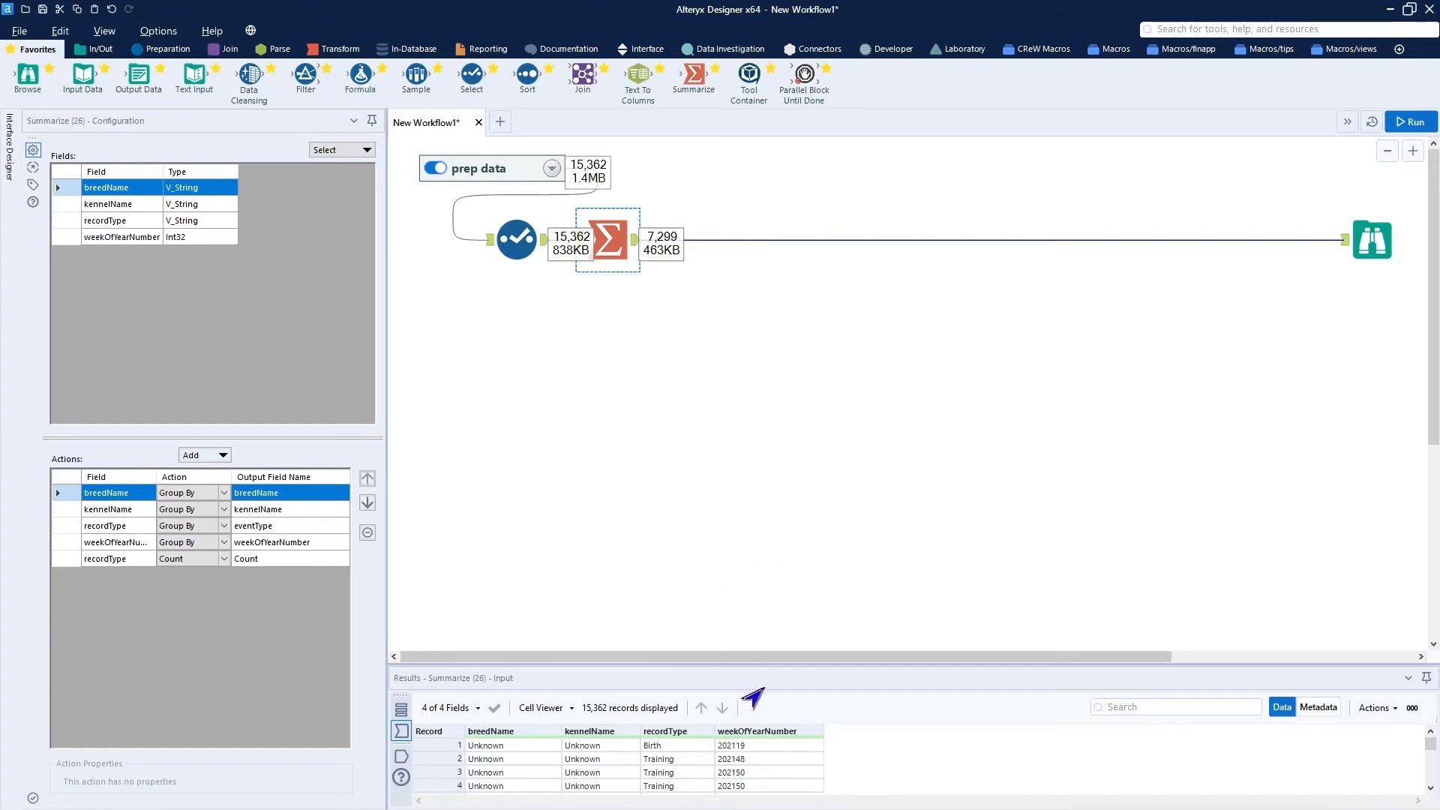
{"action": "left_click_drag", "start_coordinate": [779, 664], "coordinate": [851, 410]}
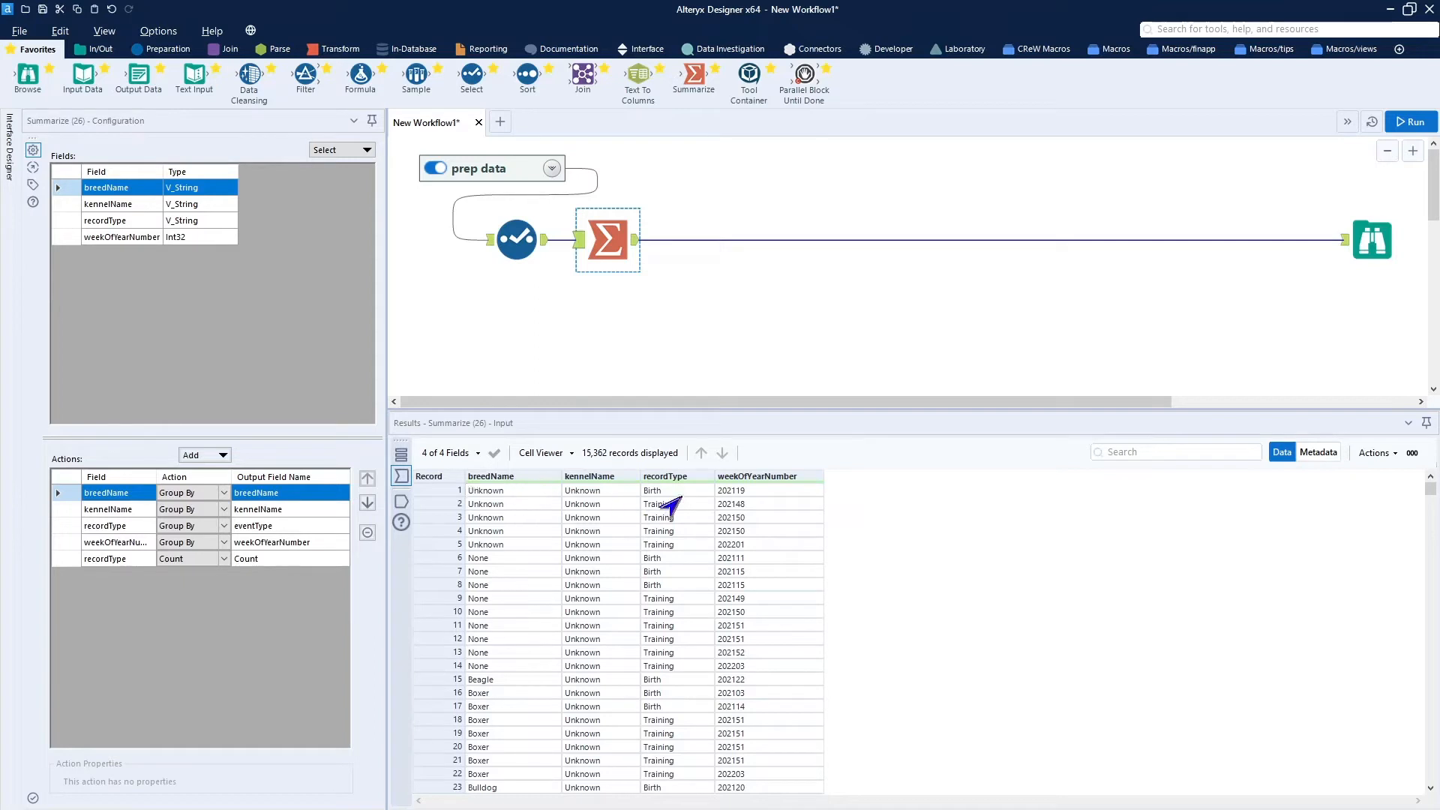
{"action": "left_click", "coordinate": [636, 240]}
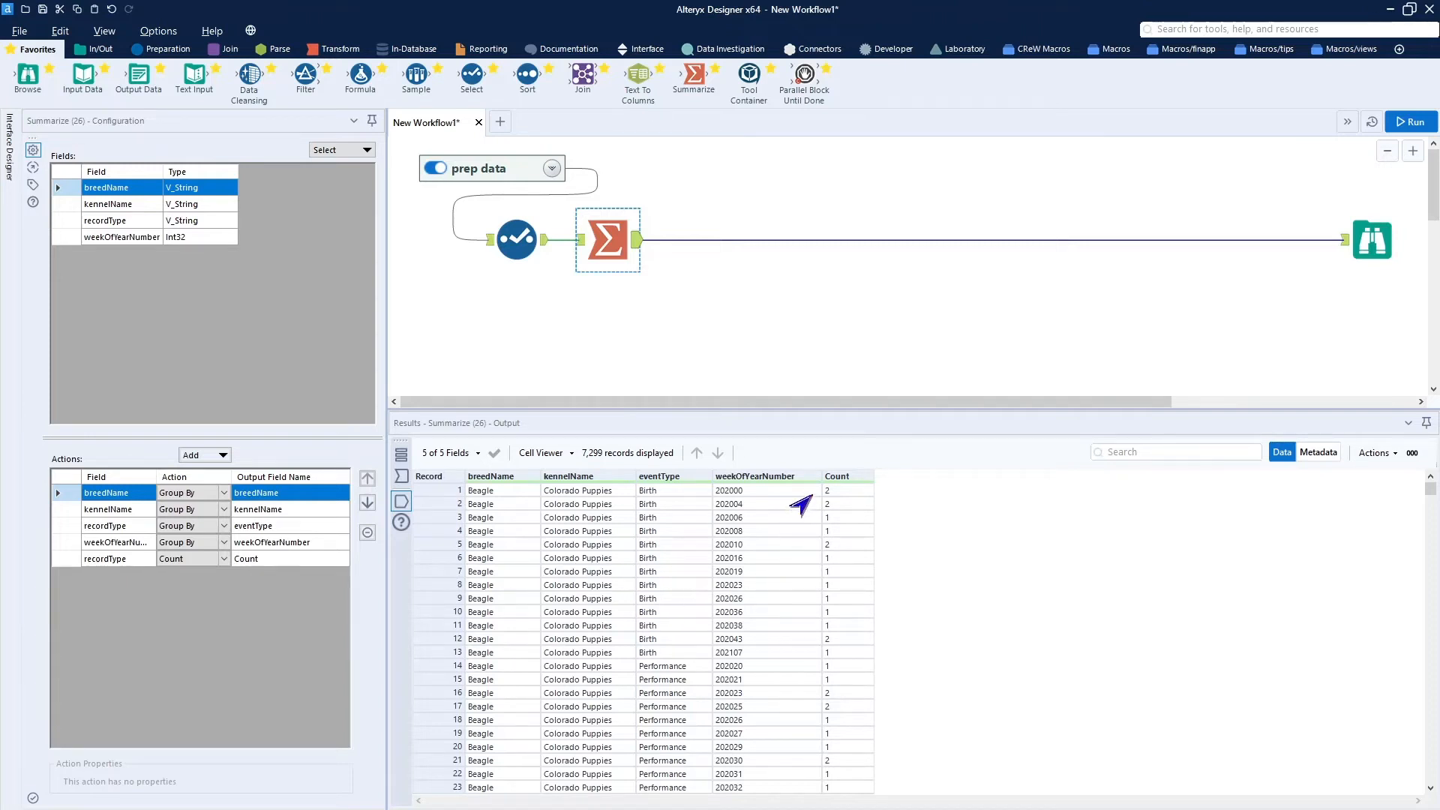
{"action": "scroll", "coordinate": [684, 692], "scroll_direction": "down", "scroll_amount": 20}
{"action": "scroll", "coordinate": [679, 690], "scroll_direction": "up", "scroll_amount": 20}
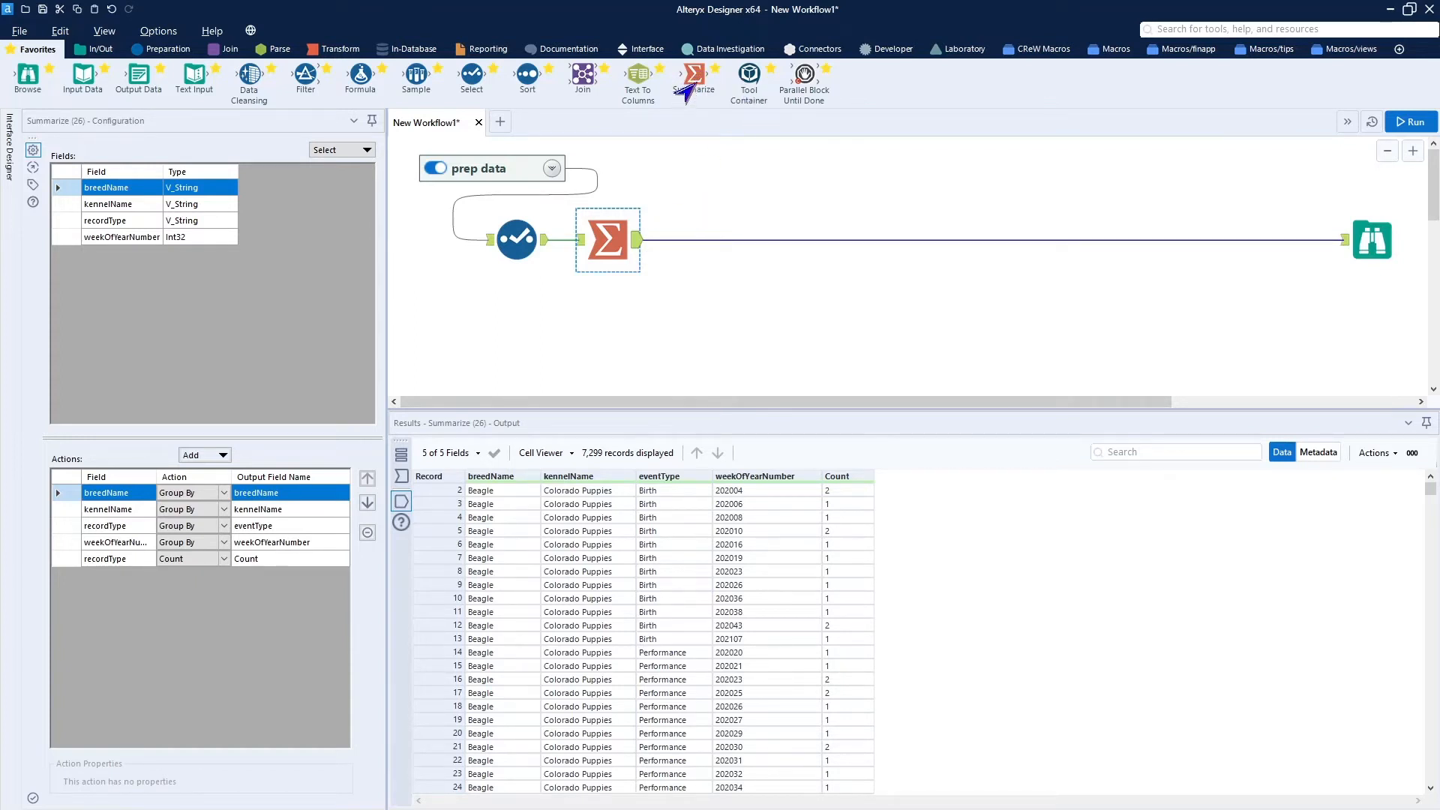
Add a second Summarize tool below the first, fed by the Select tool, and group it by breedName.
{"action": "left_click_drag", "start_coordinate": [694, 78], "coordinate": [607, 319]}
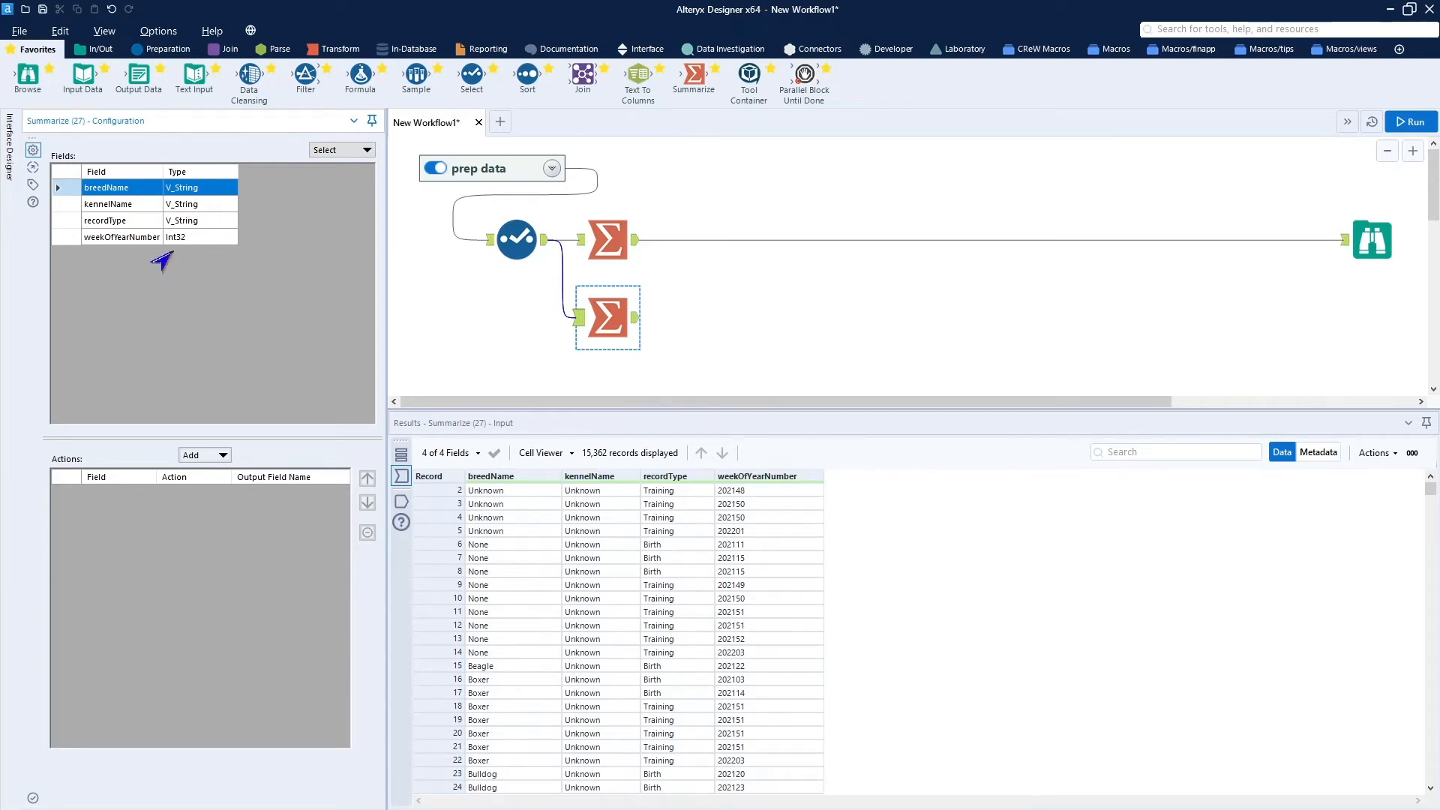
{"action": "left_click", "coordinate": [204, 455]}
{"action": "left_click", "coordinate": [217, 471]}
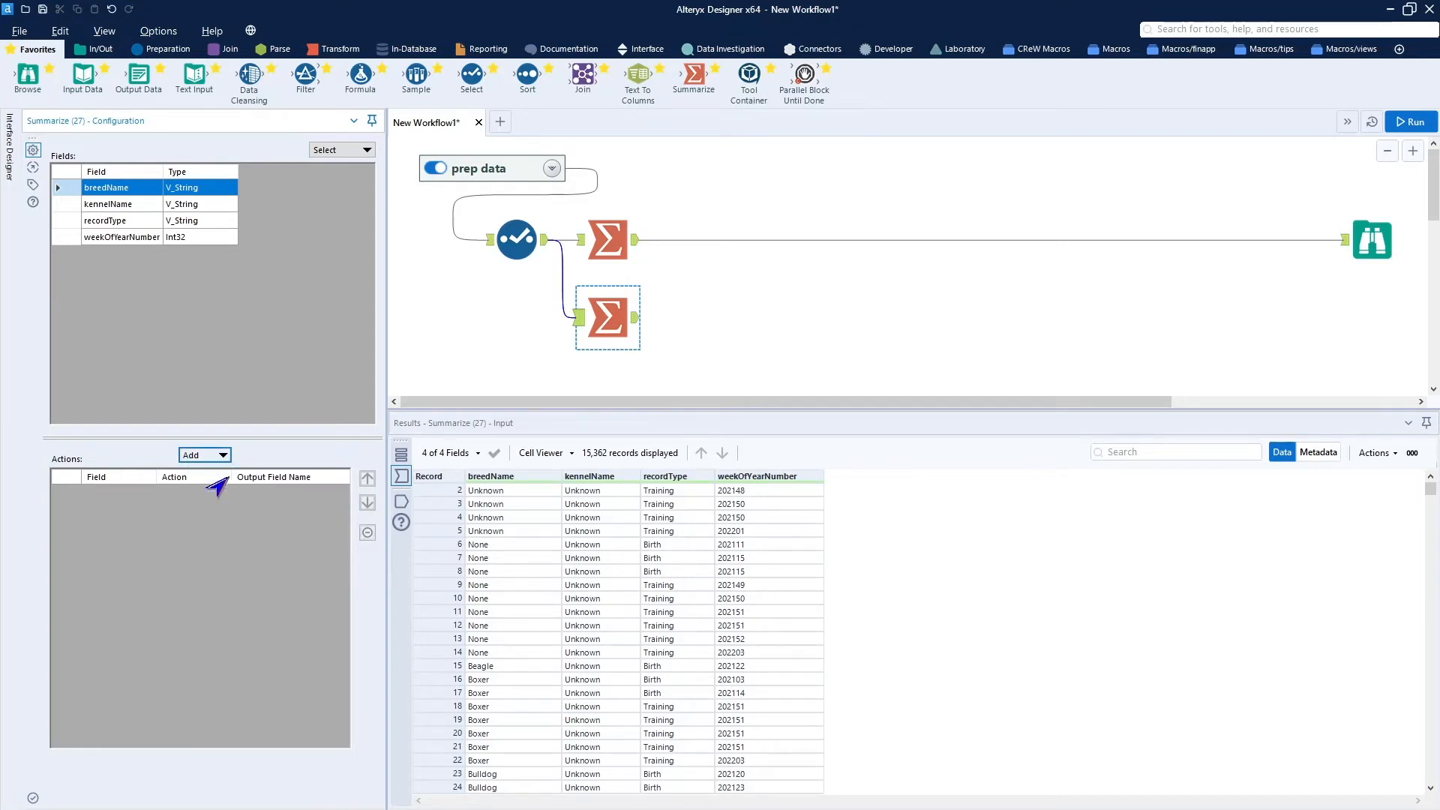
Add Group By actions for kennelName and weekOfYearNumber to the second Summarize tool.
{"action": "left_click", "coordinate": [147, 202]}
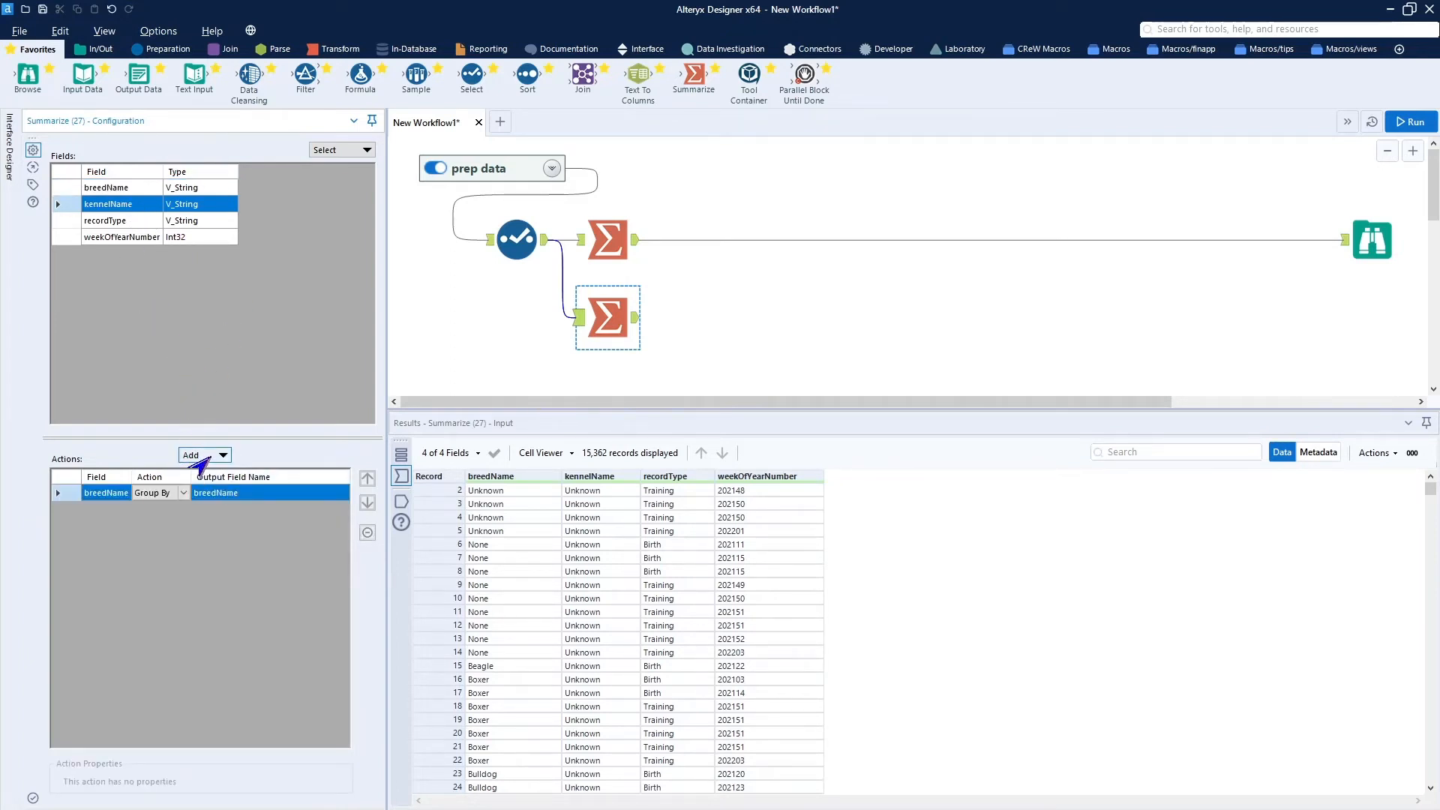
{"action": "left_click", "coordinate": [209, 455]}
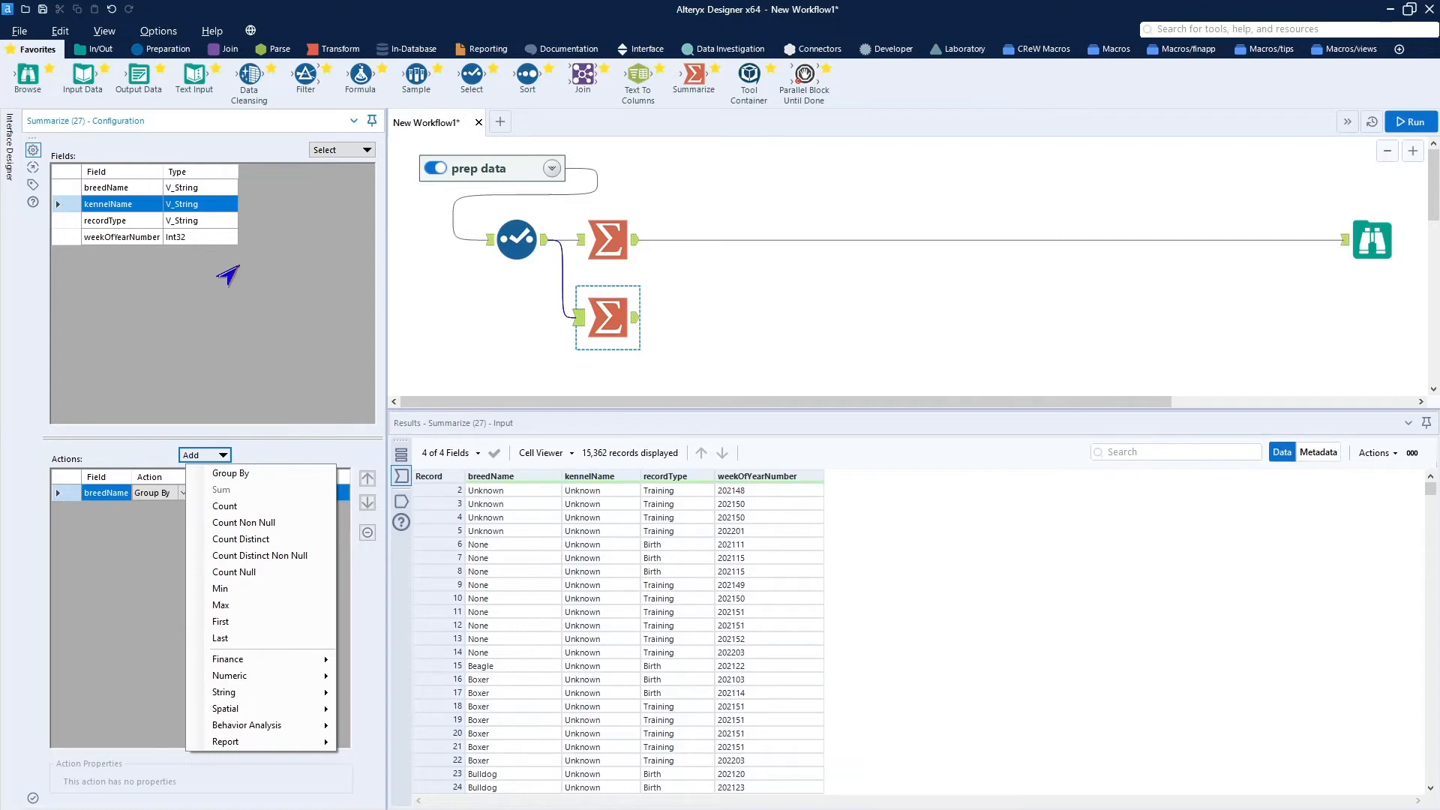
{"action": "left_click", "coordinate": [225, 473]}
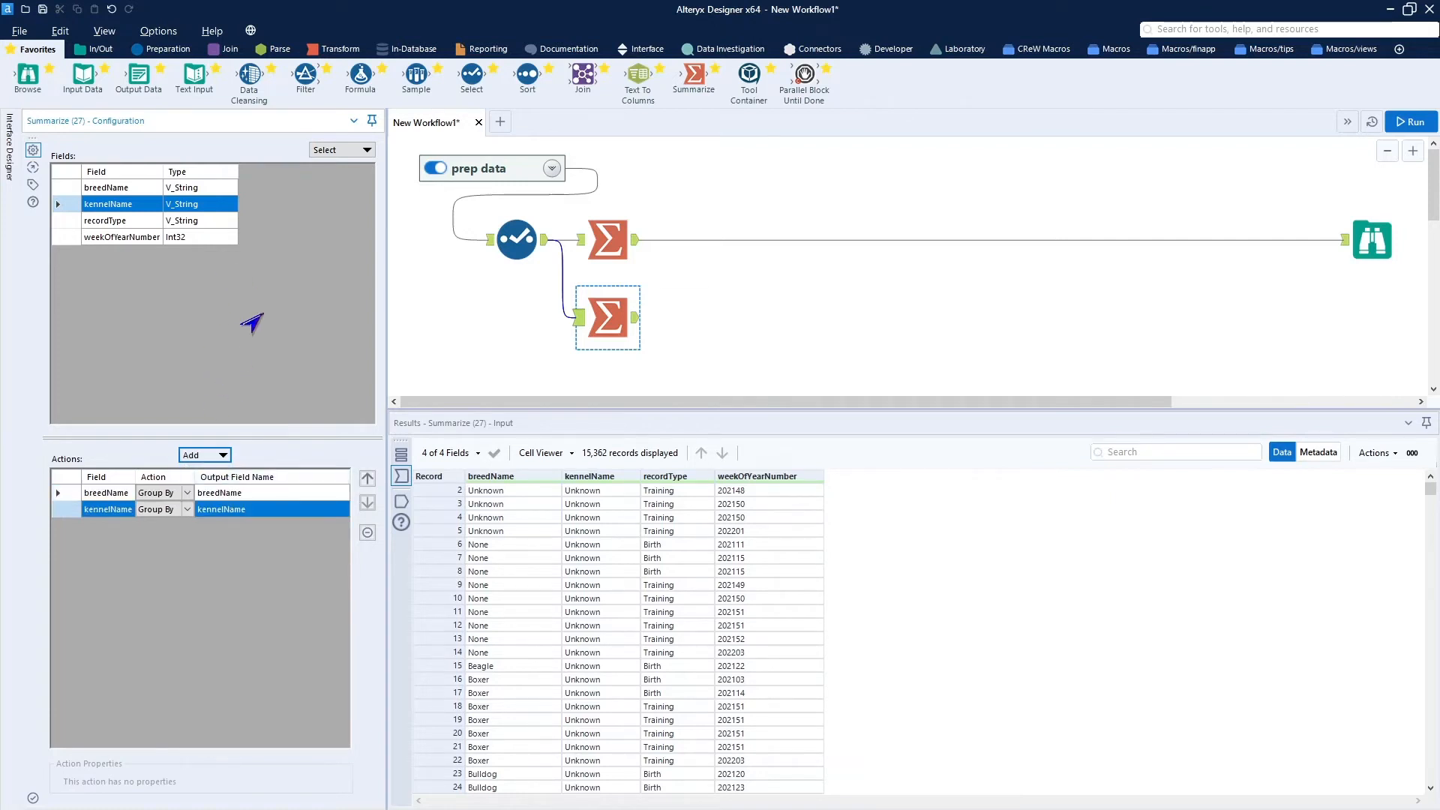
{"action": "left_click", "coordinate": [176, 237]}
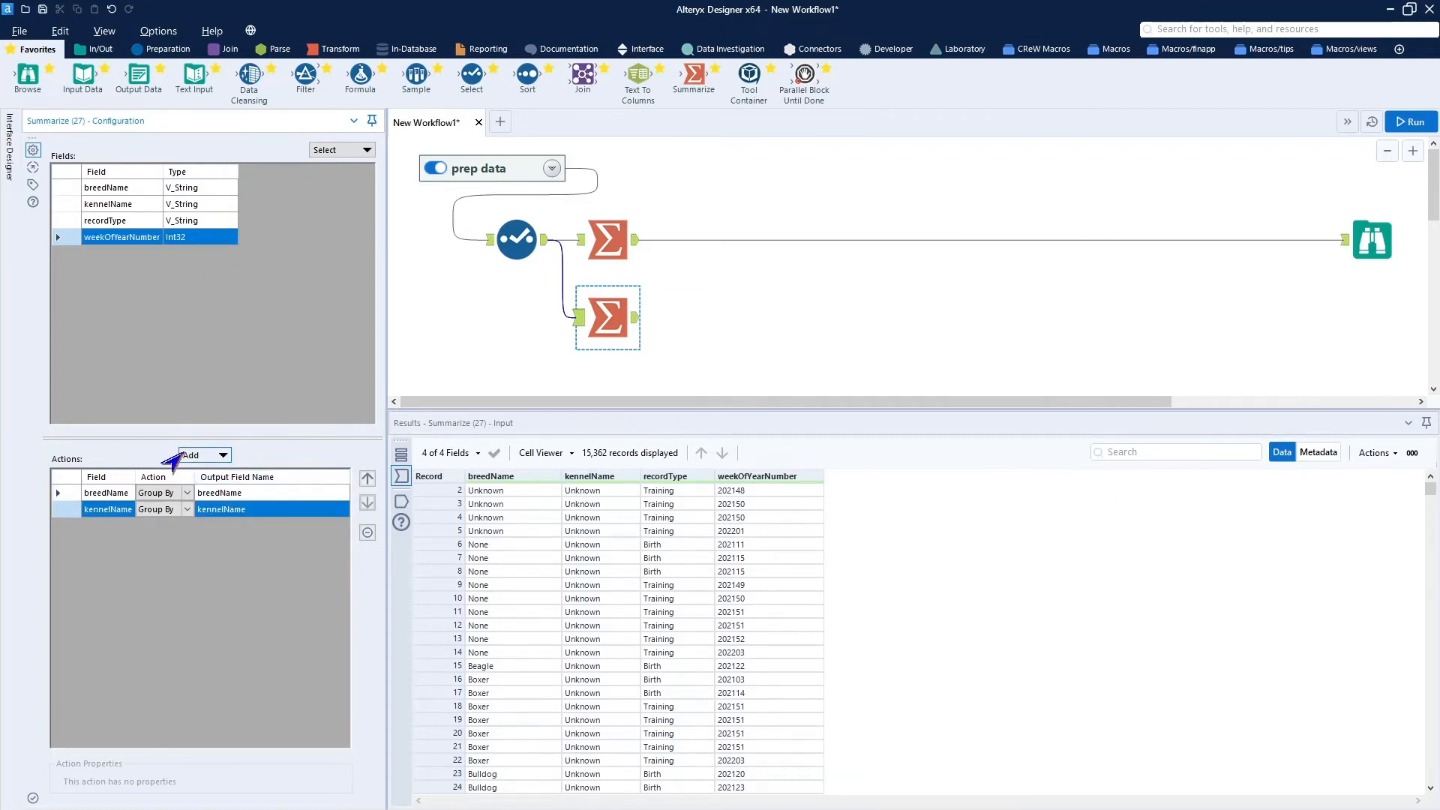
{"action": "left_click", "coordinate": [201, 455]}
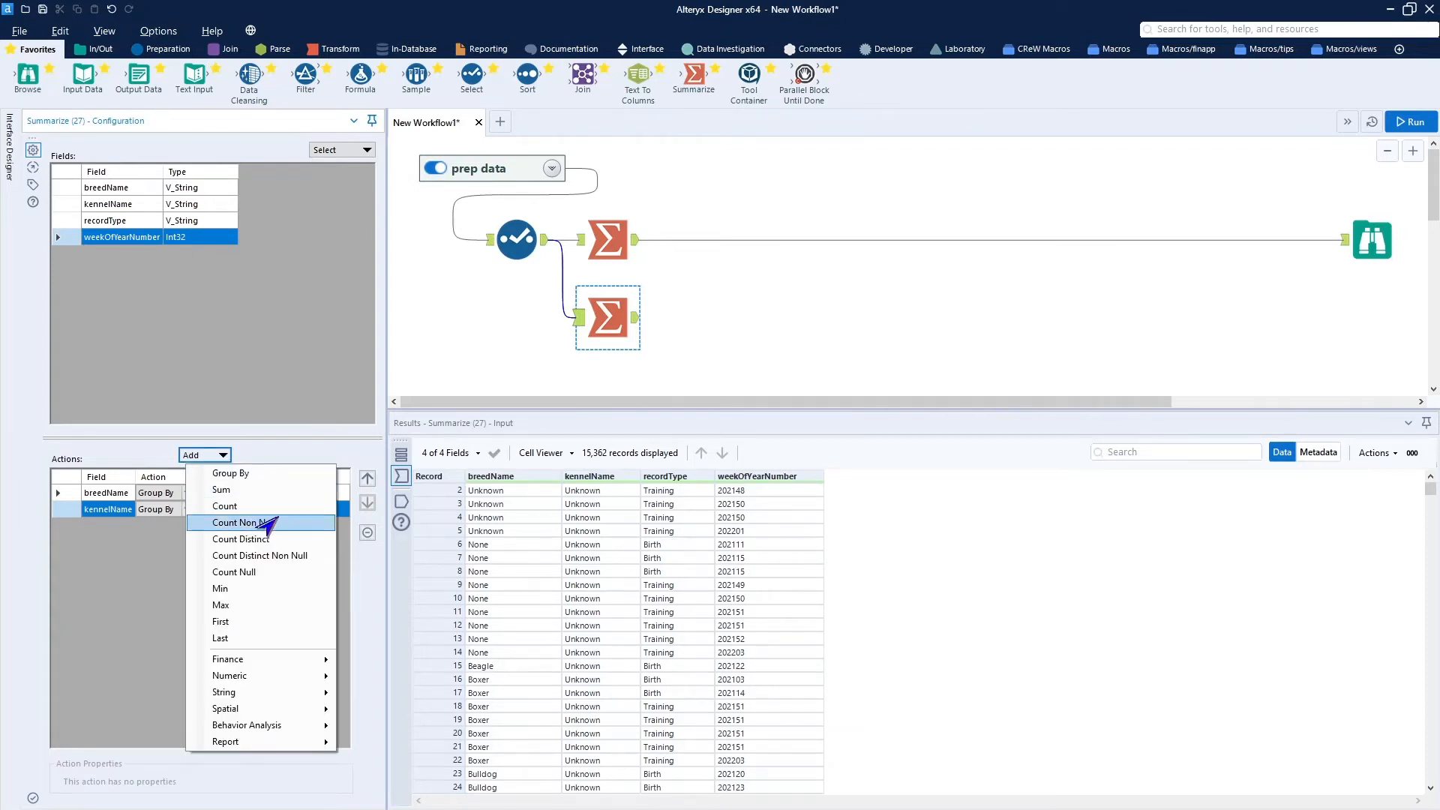
{"action": "left_click", "coordinate": [247, 474]}
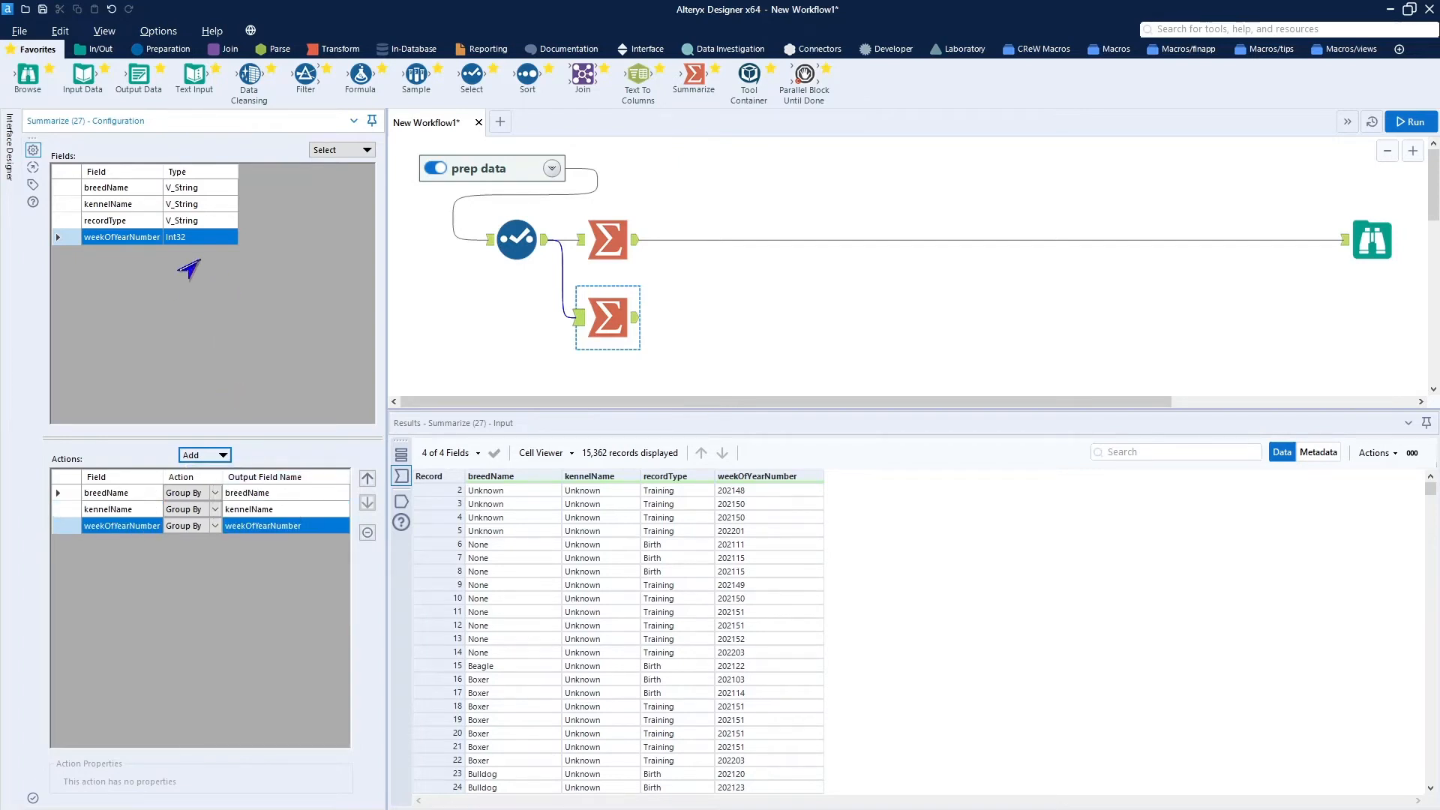
Add a Count action on recordType to the second Summarize tool.
{"action": "left_click", "coordinate": [158, 221]}
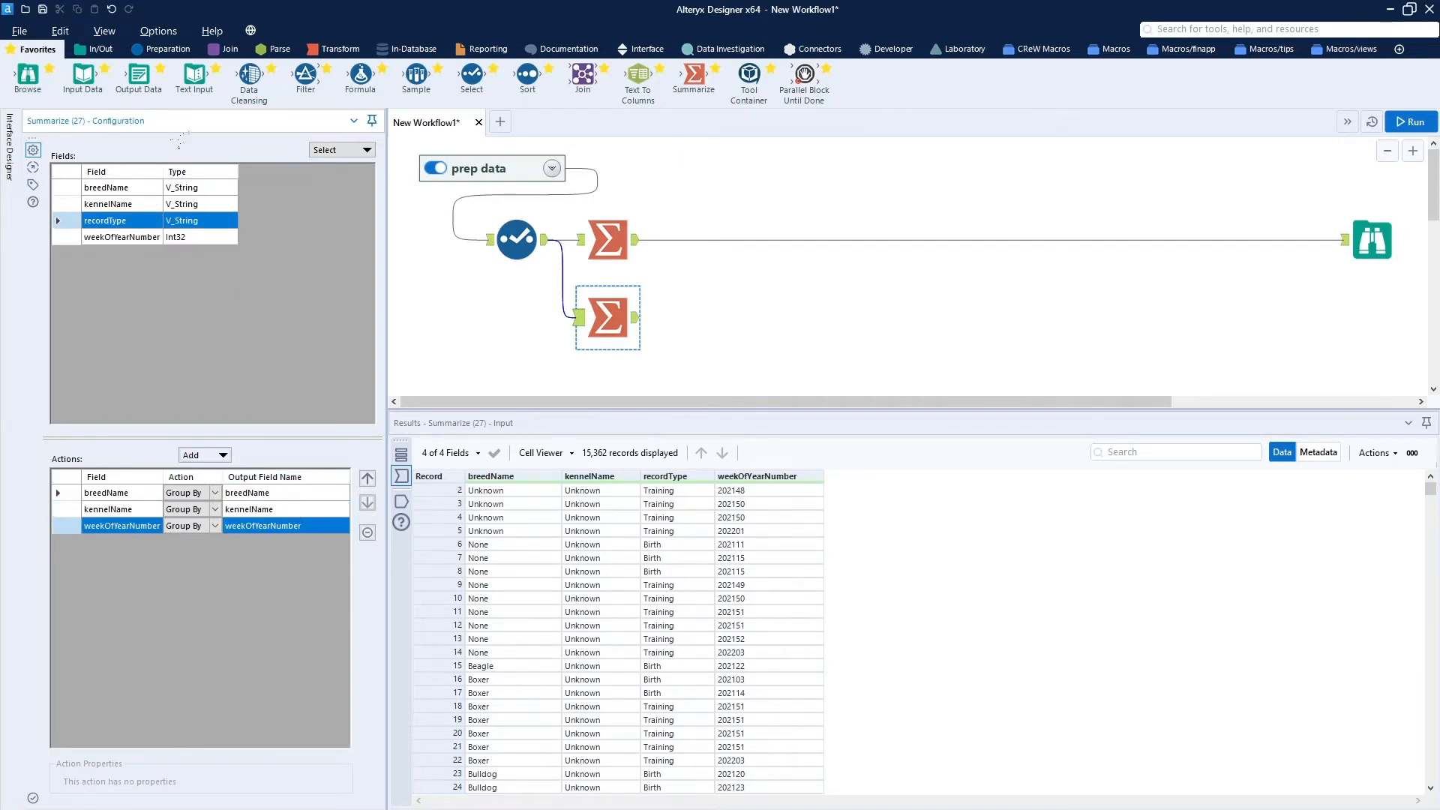
{"action": "left_click", "coordinate": [316, 151]}
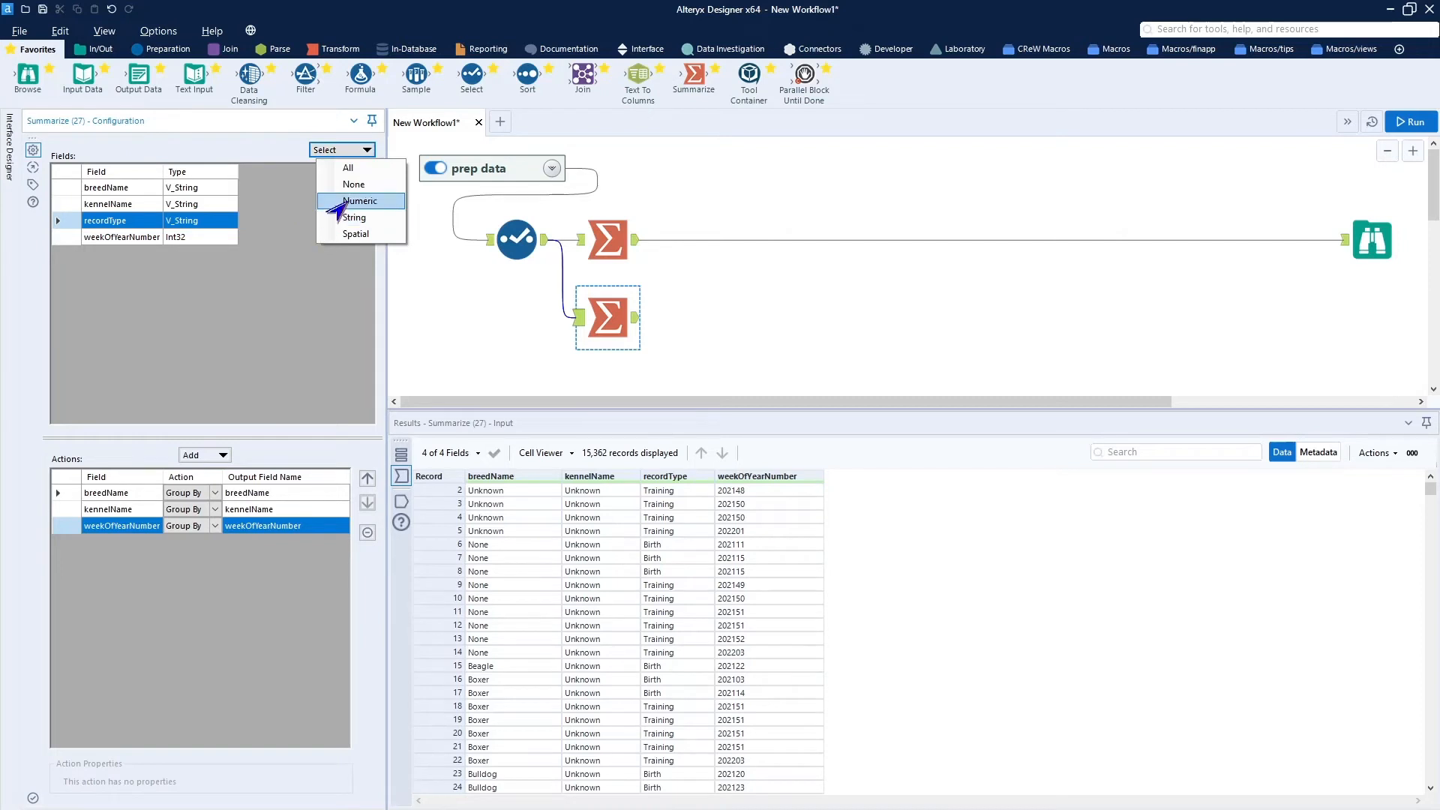
{"action": "left_click", "coordinate": [213, 222]}
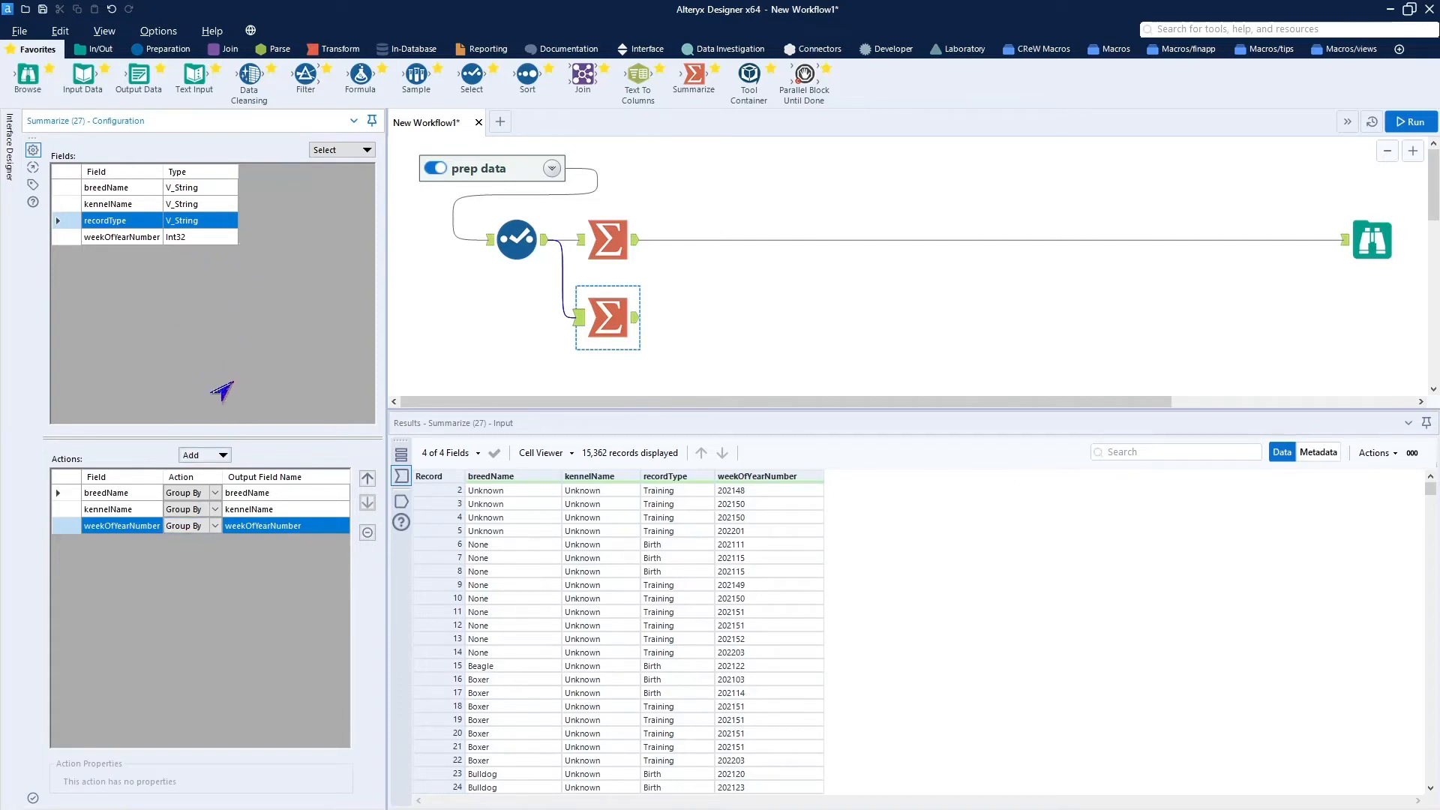
{"action": "left_click", "coordinate": [201, 458]}
{"action": "left_click", "coordinate": [227, 509]}
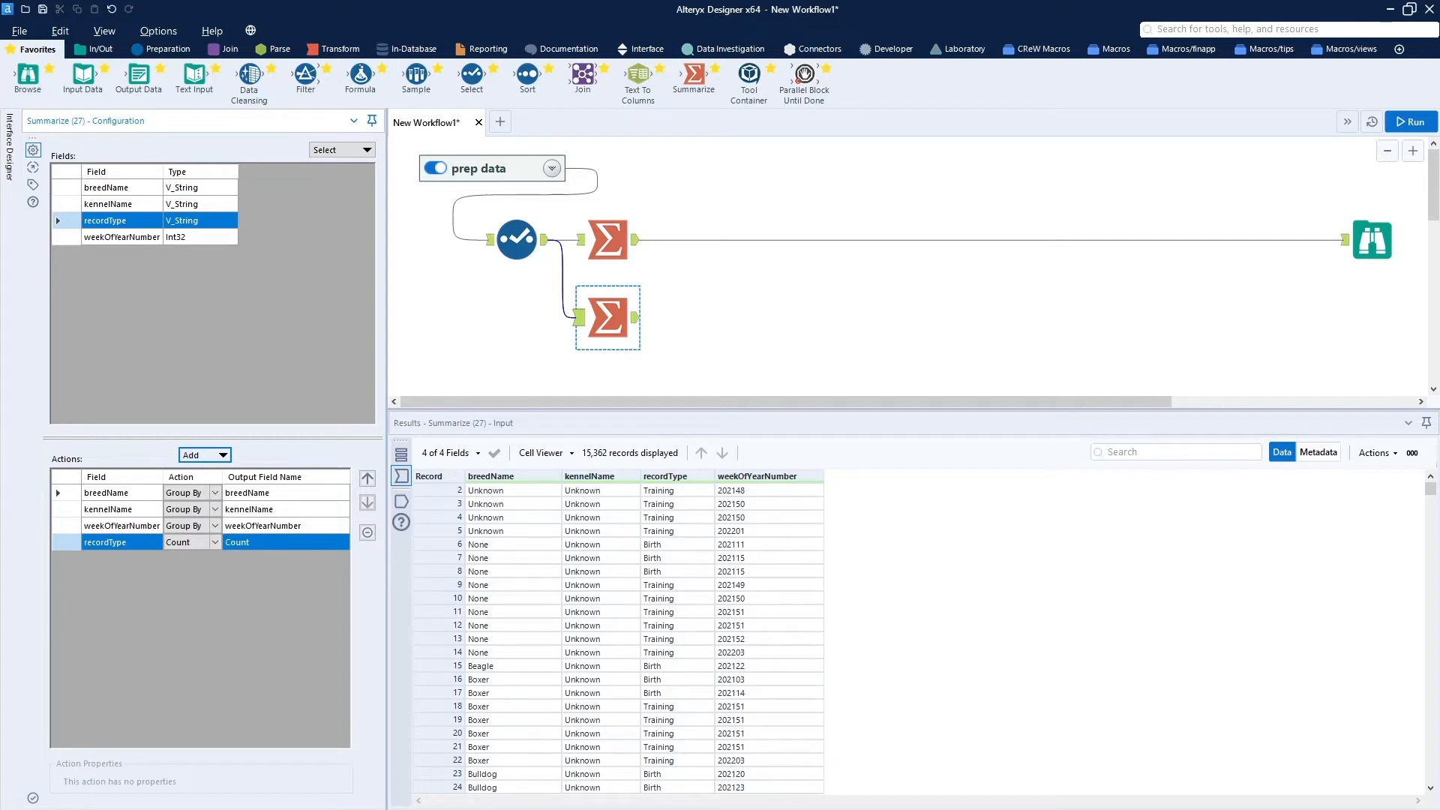
Remove the kennelName Group By action from the second Summarize tool, then run the workflow and view that tool's output.
{"action": "left_click", "coordinate": [113, 511]}
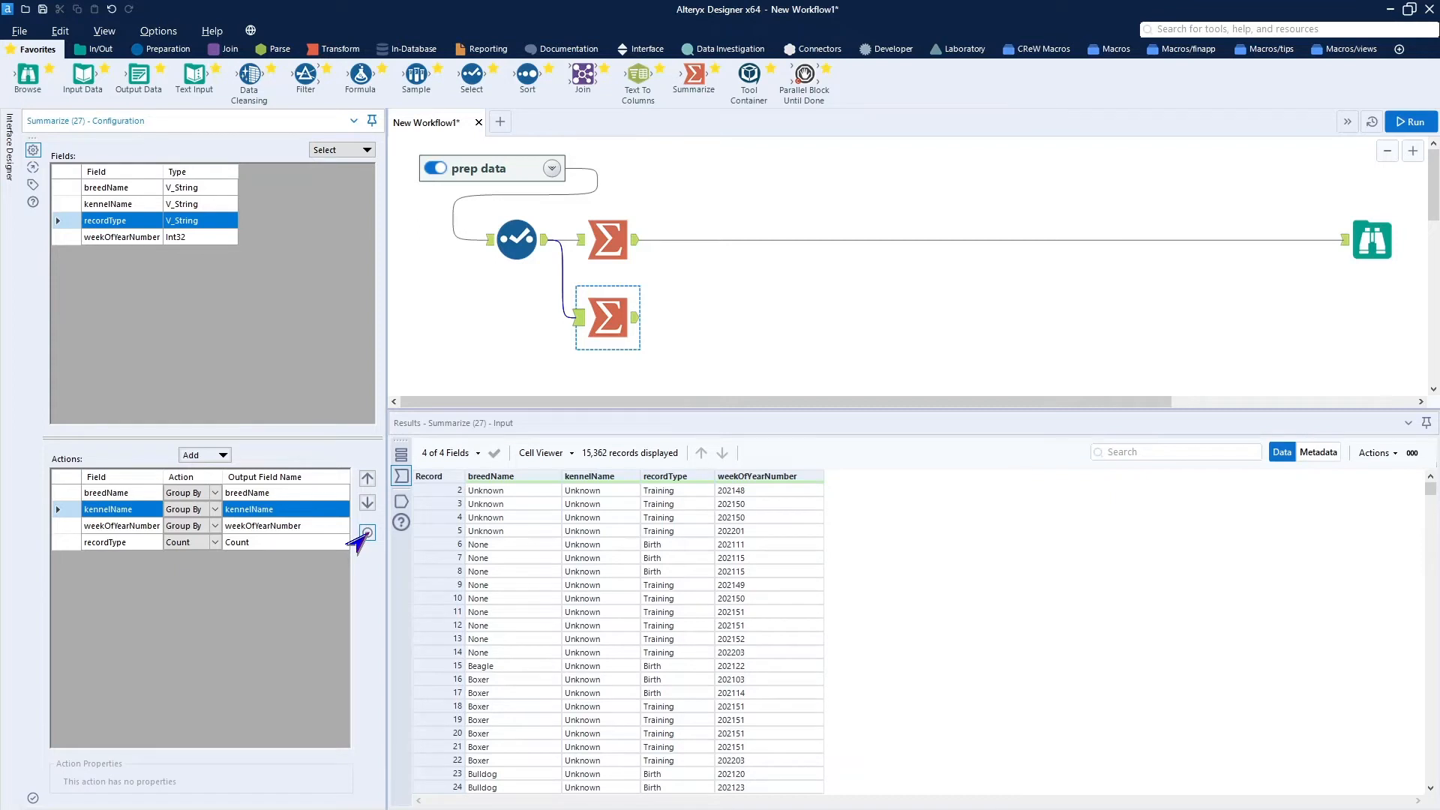
{"action": "left_click", "coordinate": [366, 533]}
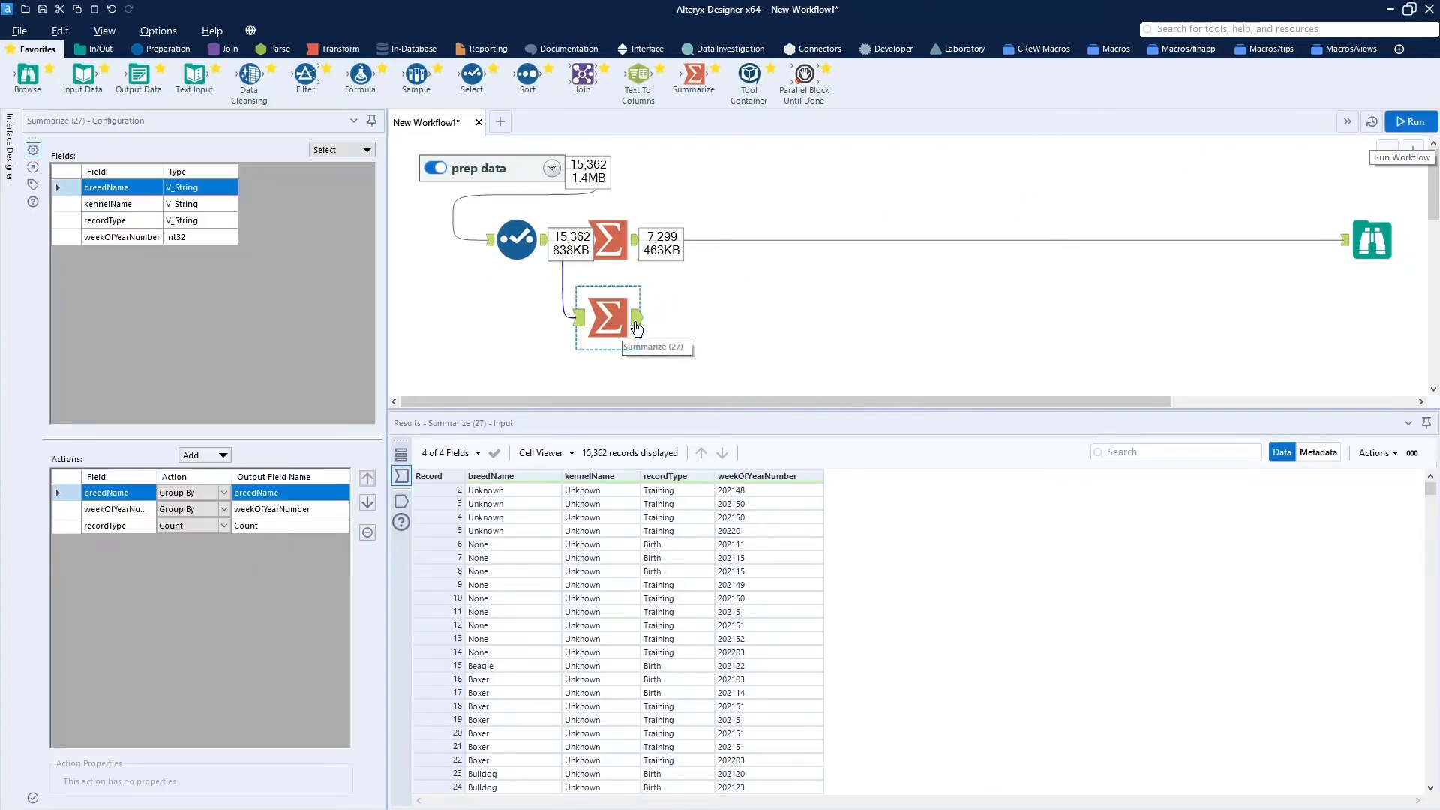
{"action": "left_click", "coordinate": [634, 321]}
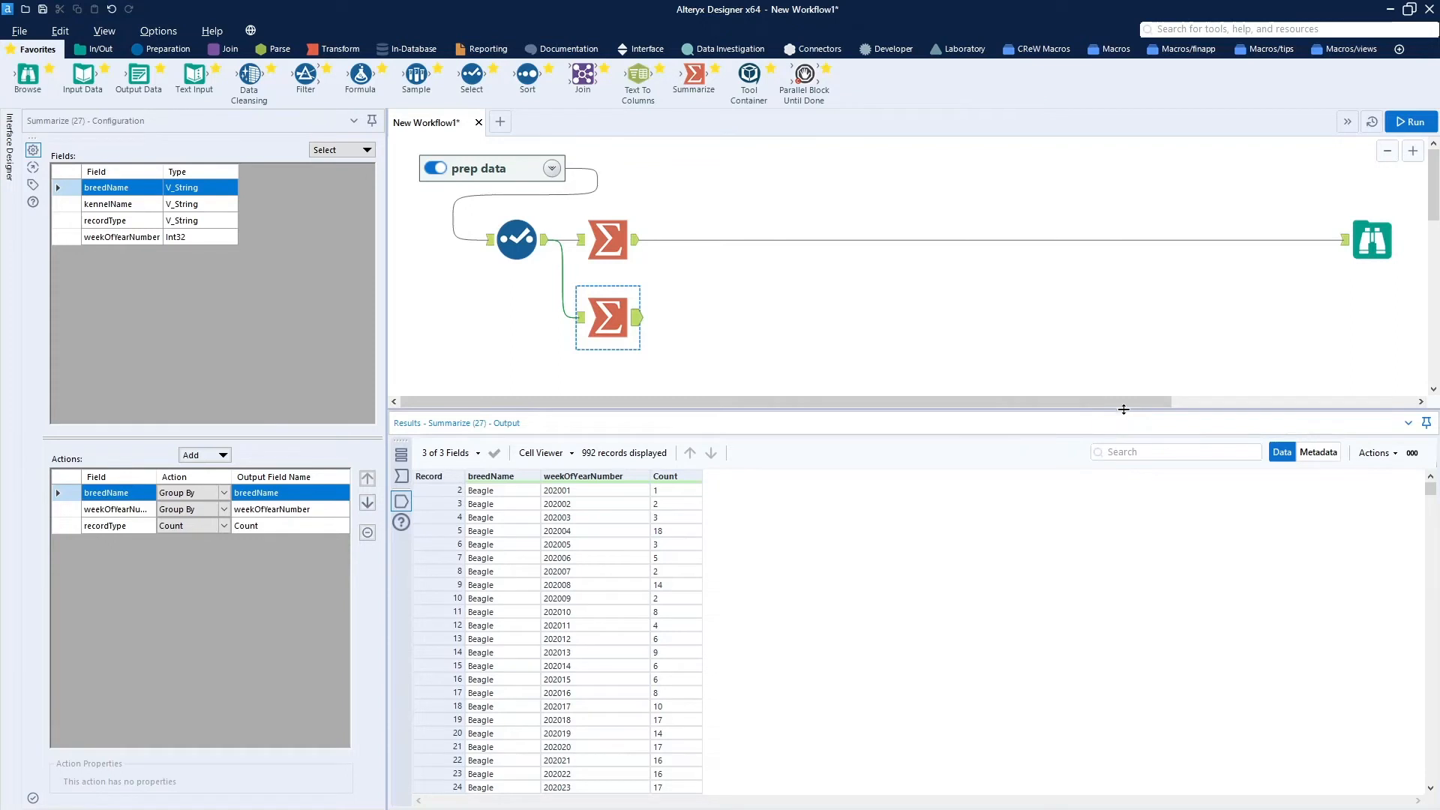
Place a third Summarize tool below the other two and connect the Select tool's output to it.
{"action": "left_click_drag", "start_coordinate": [1129, 409], "coordinate": [1119, 493]}
{"action": "left_click_drag", "start_coordinate": [694, 75], "coordinate": [608, 407]}
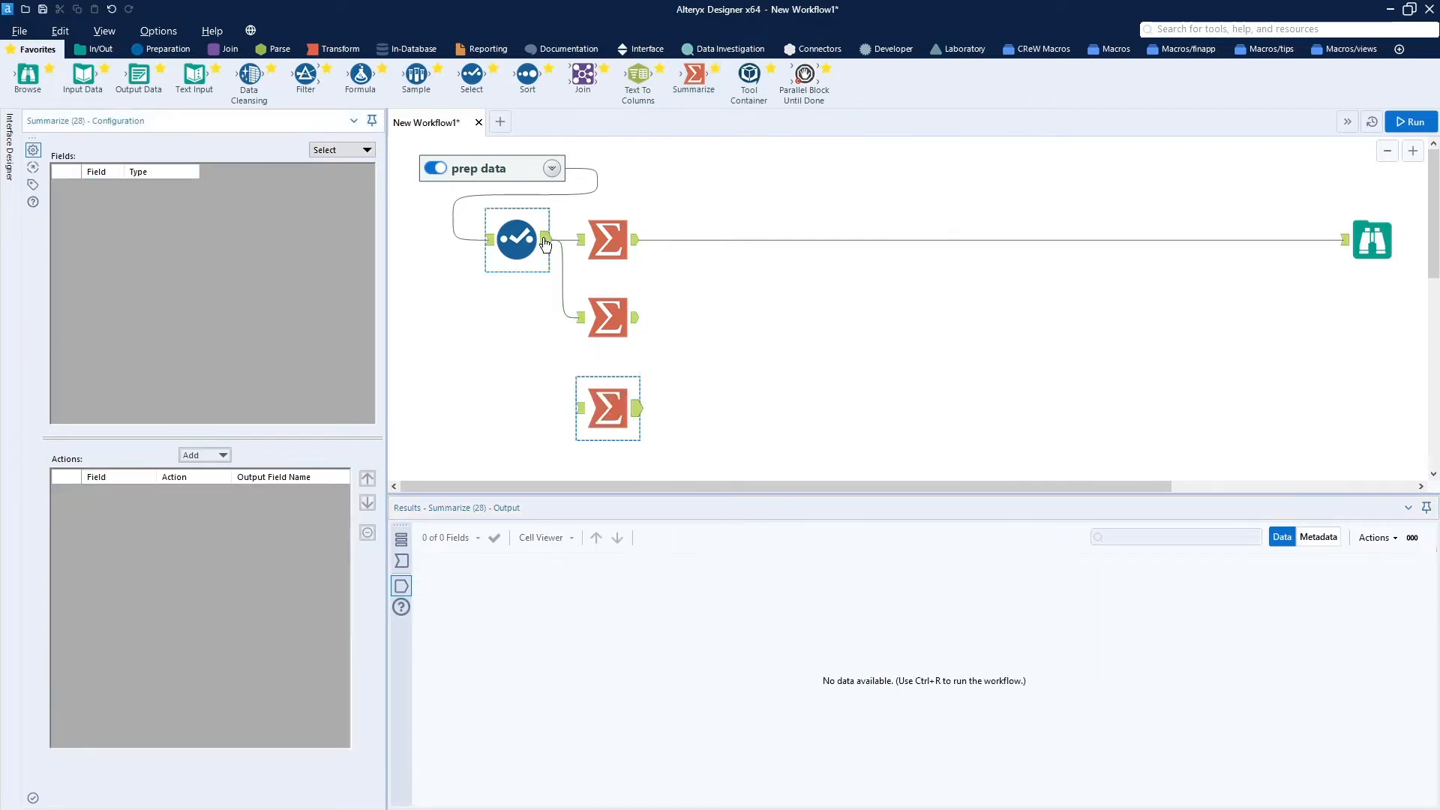
{"action": "left_click_drag", "start_coordinate": [545, 240], "coordinate": [580, 408]}
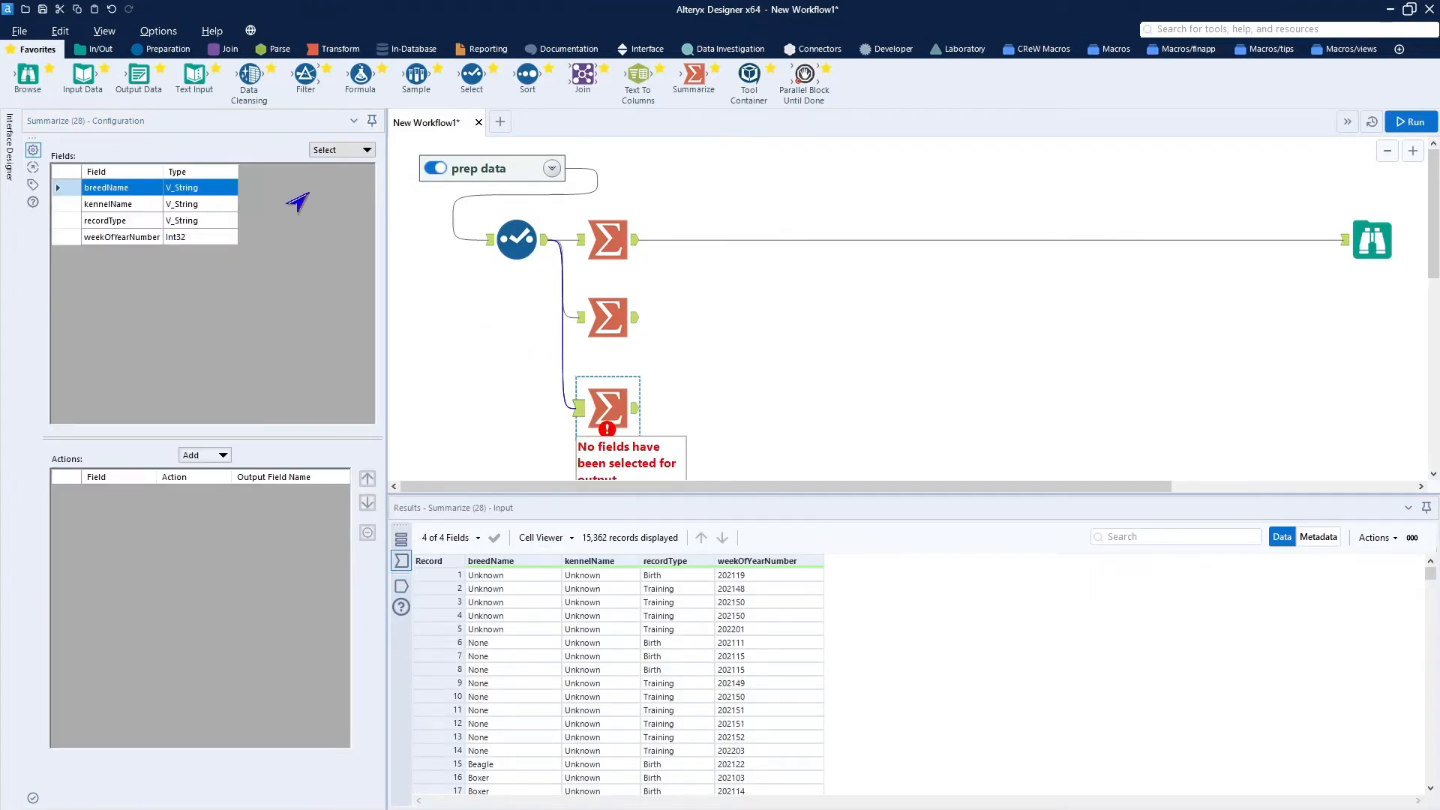
Configure the third Summarize tool to group by weekOfYearNumber and count recordType.
{"action": "left_click", "coordinate": [127, 238]}
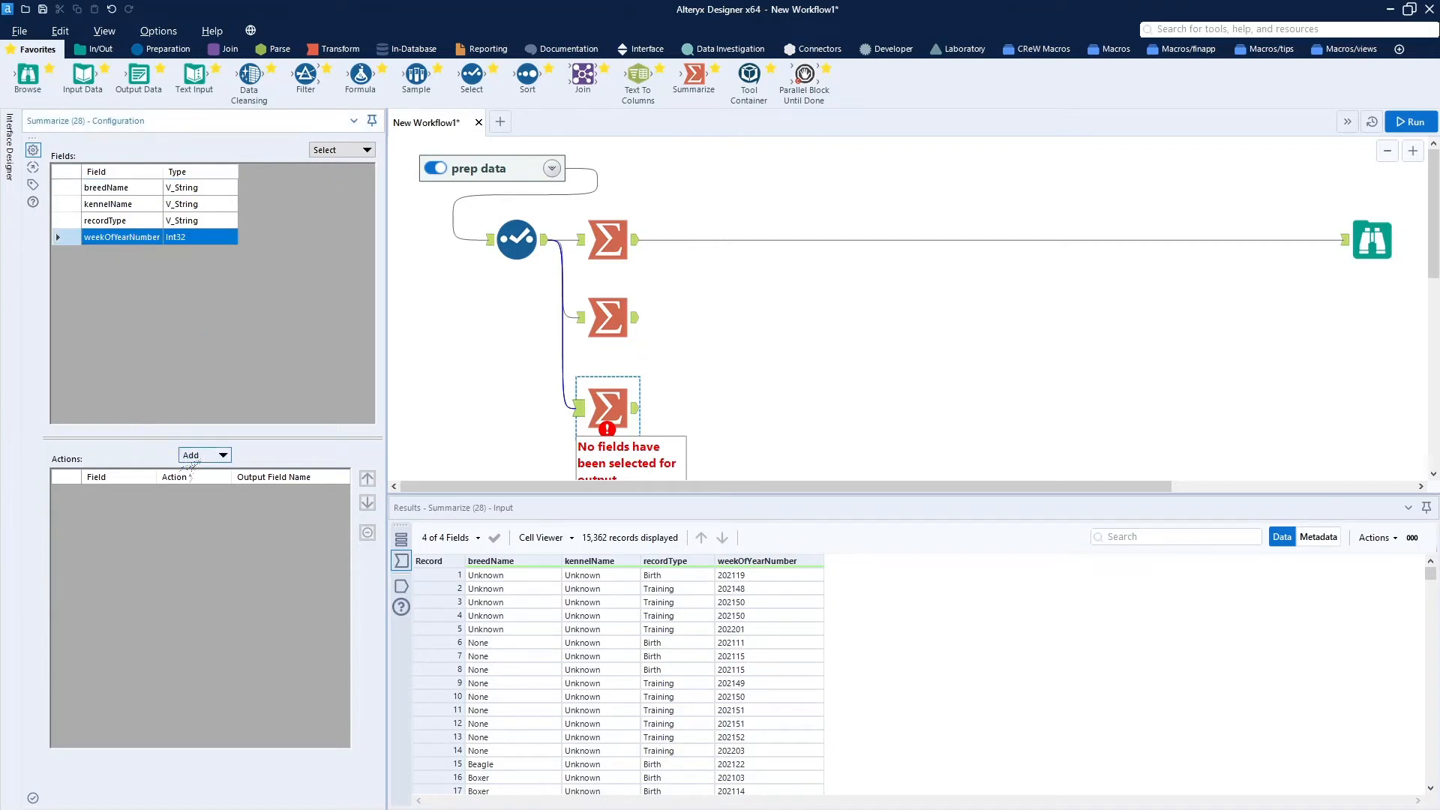
{"action": "left_click", "coordinate": [194, 455]}
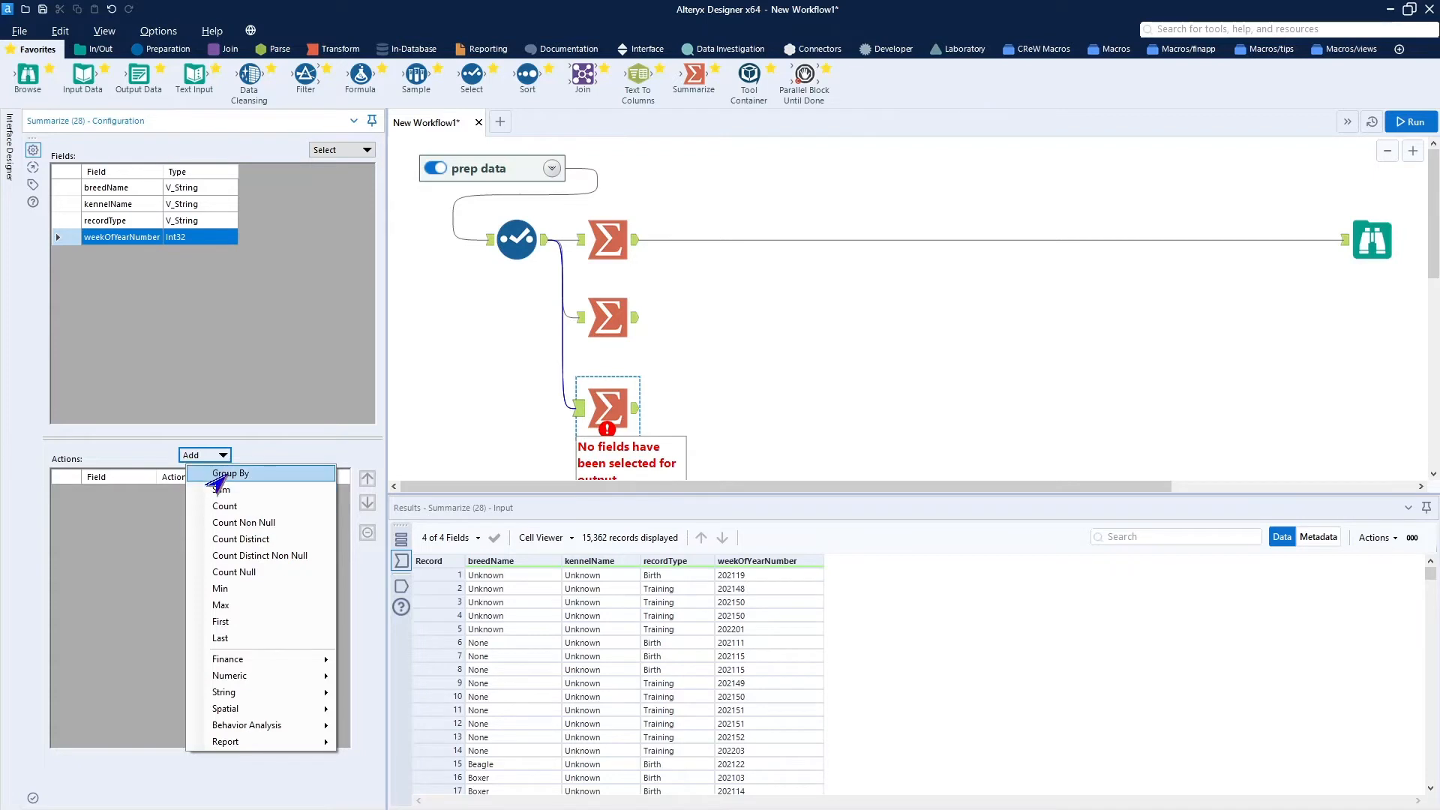
{"action": "left_click", "coordinate": [225, 473]}
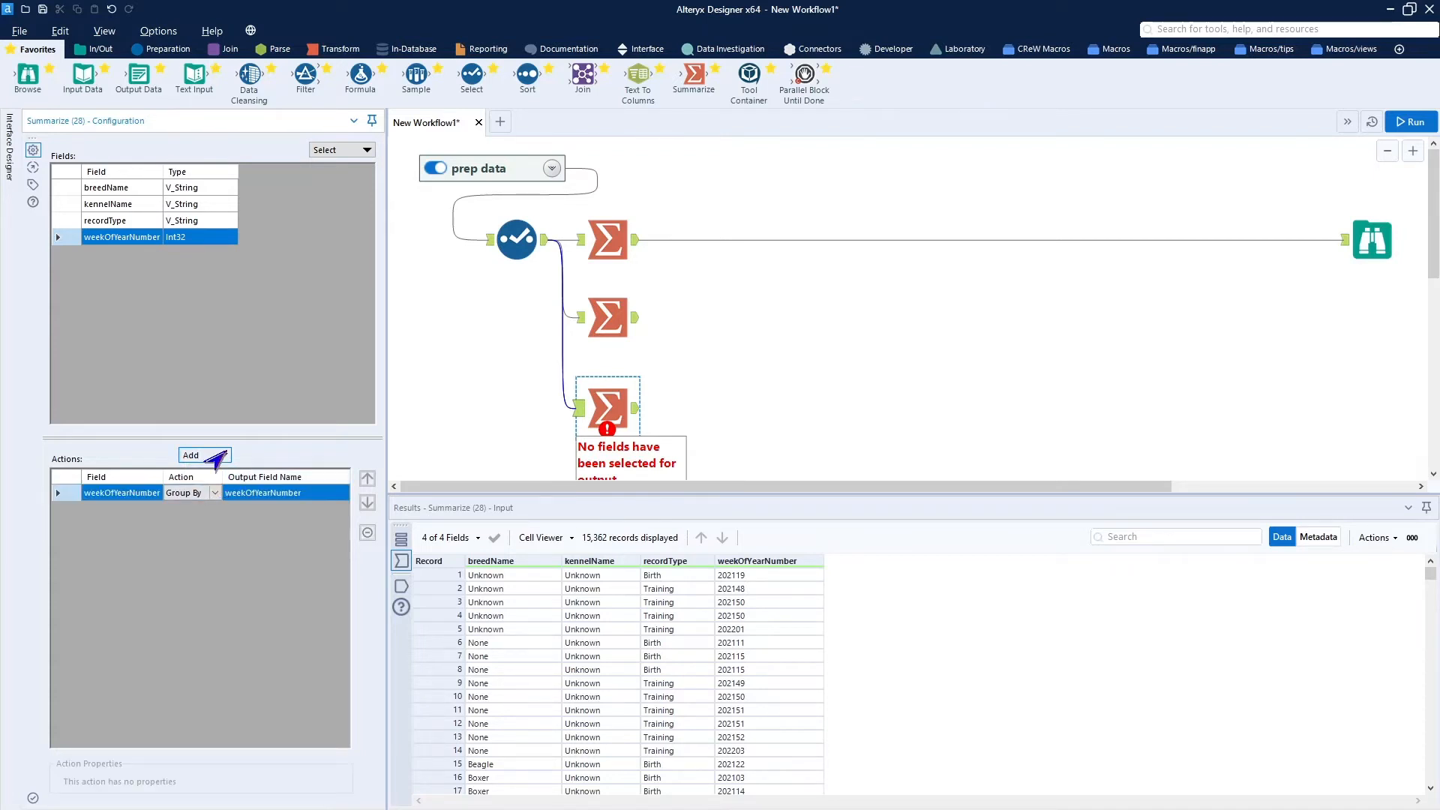
{"action": "left_click", "coordinate": [180, 223]}
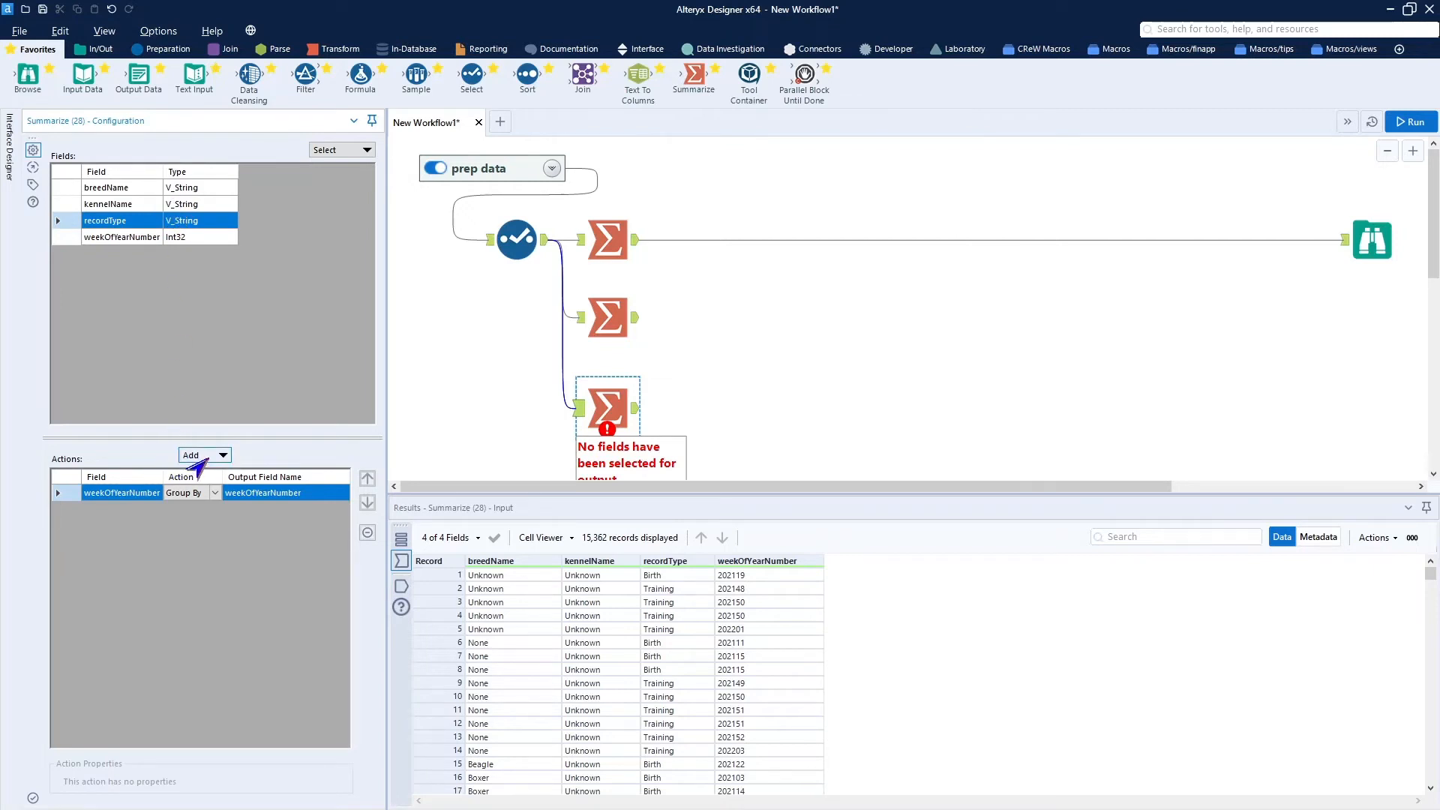
{"action": "left_click", "coordinate": [198, 459]}
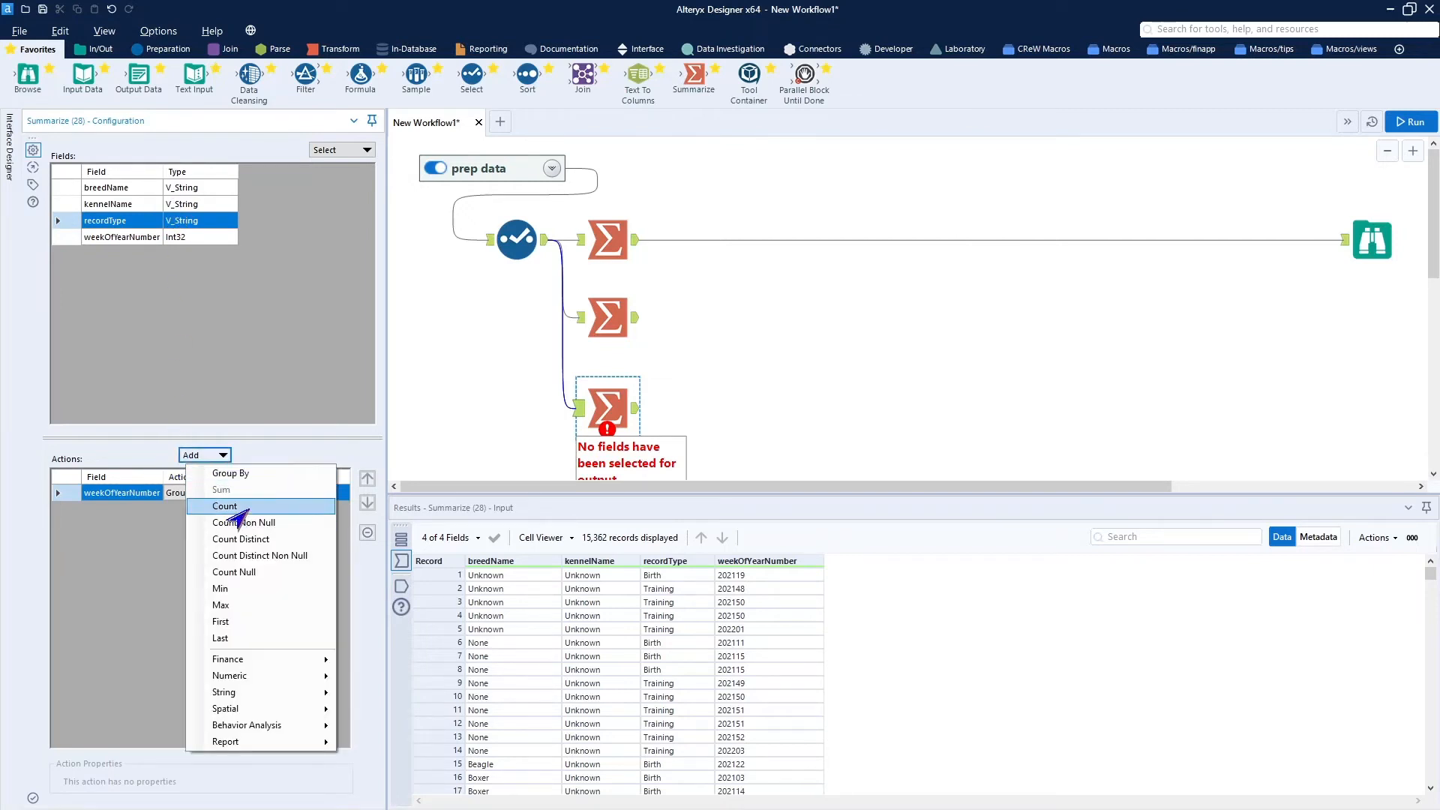
{"action": "left_click", "coordinate": [241, 510]}
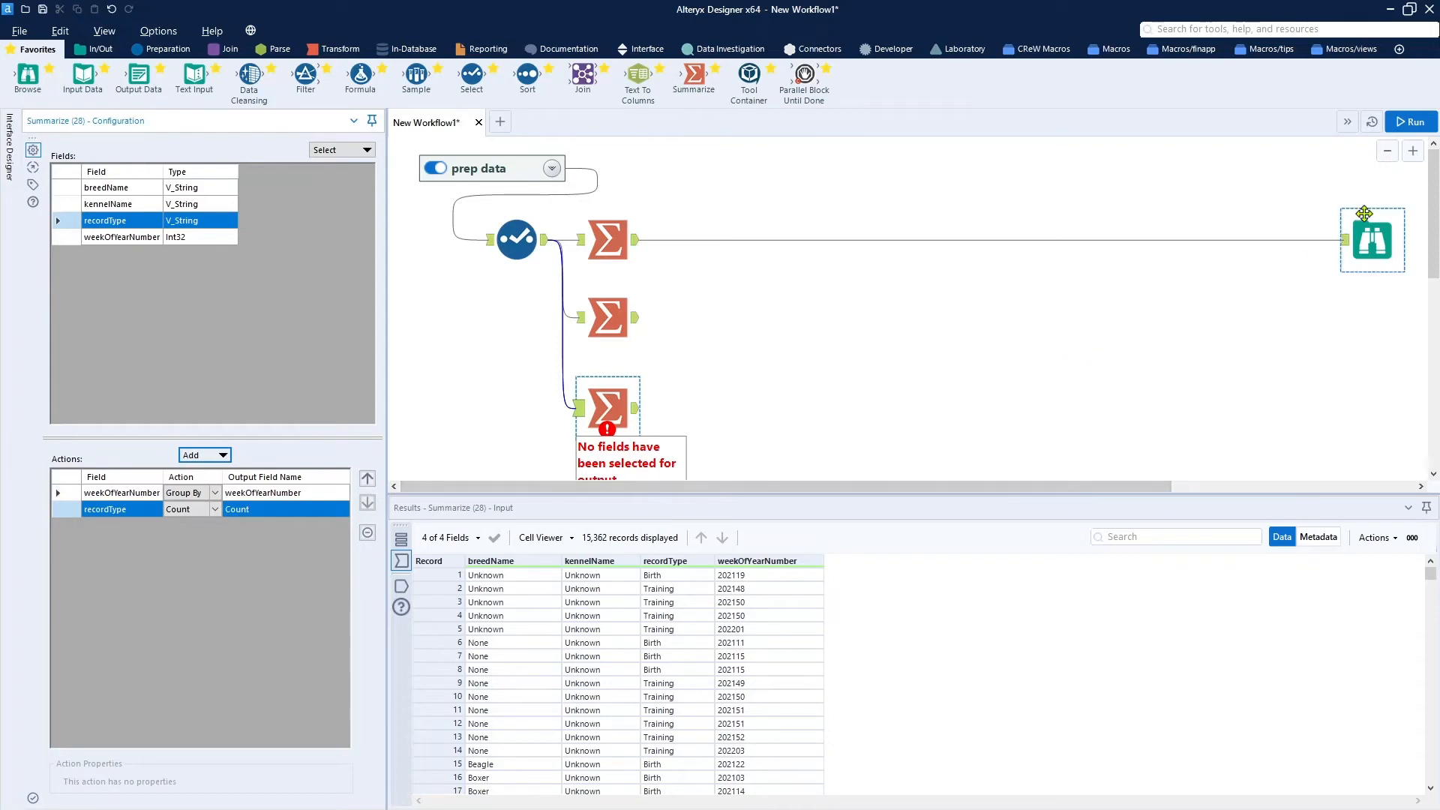
Run the workflow and examine the weekly counts output by the third Summarize tool.
{"action": "left_click", "coordinate": [1411, 122]}
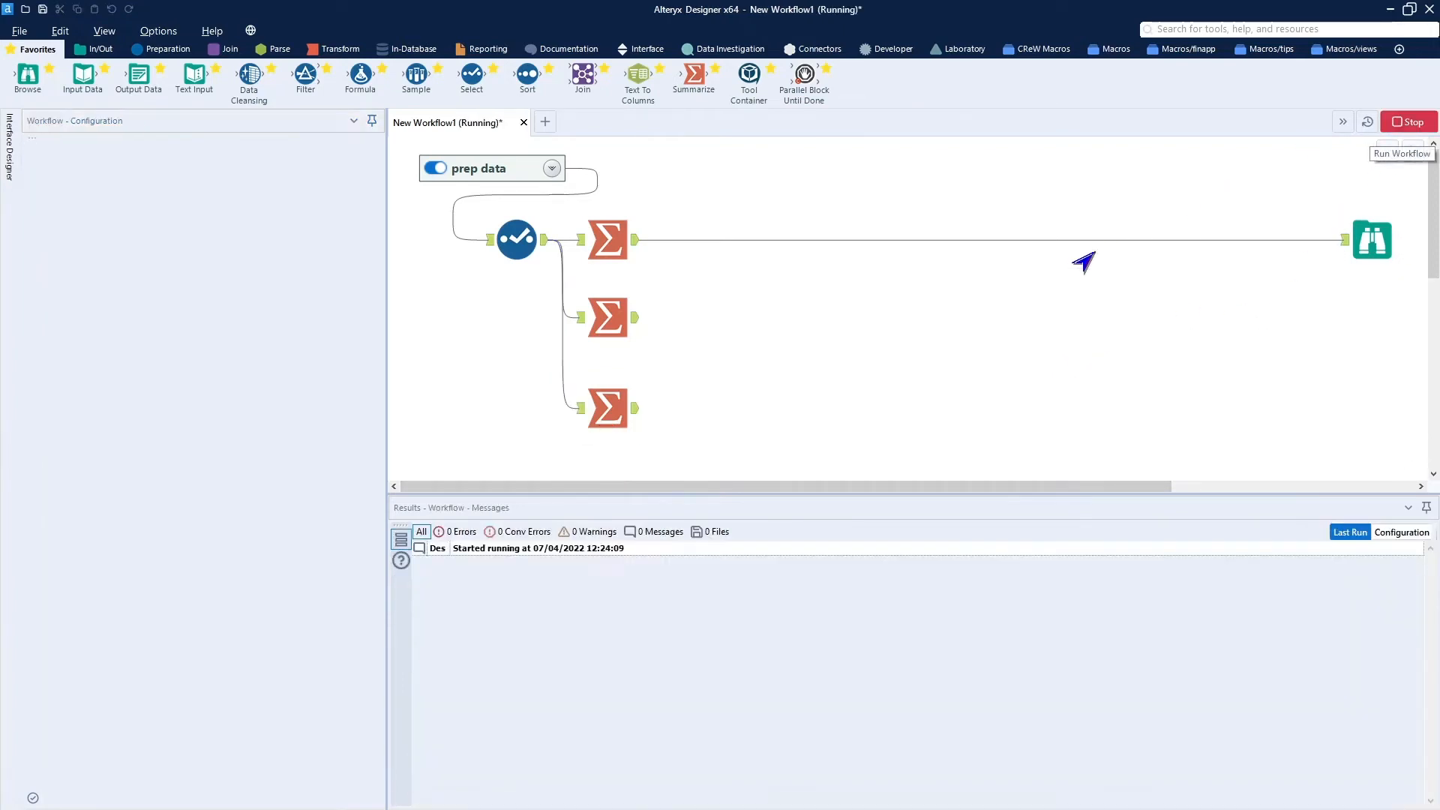
{"action": "left_click", "coordinate": [619, 405]}
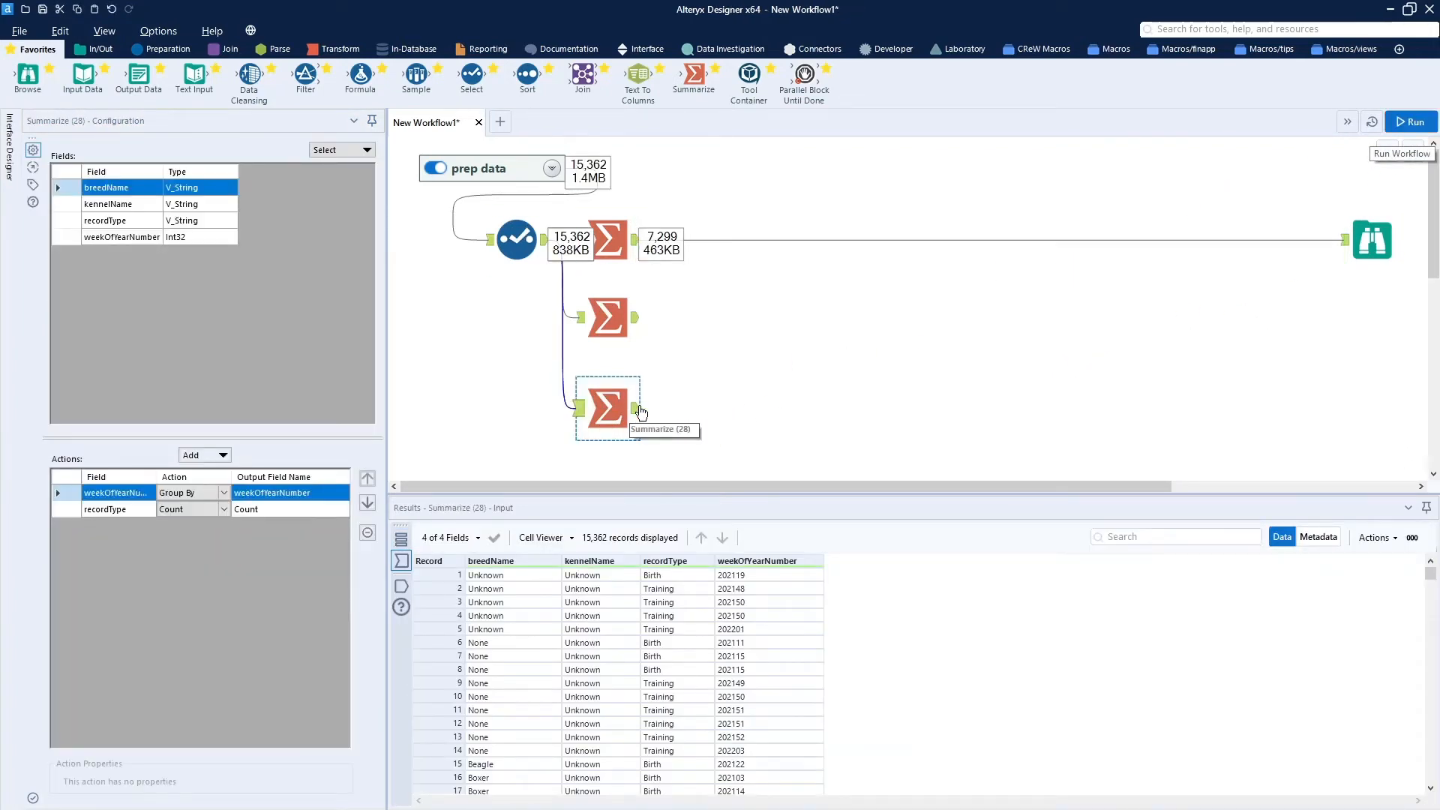
{"action": "left_click", "coordinate": [637, 409]}
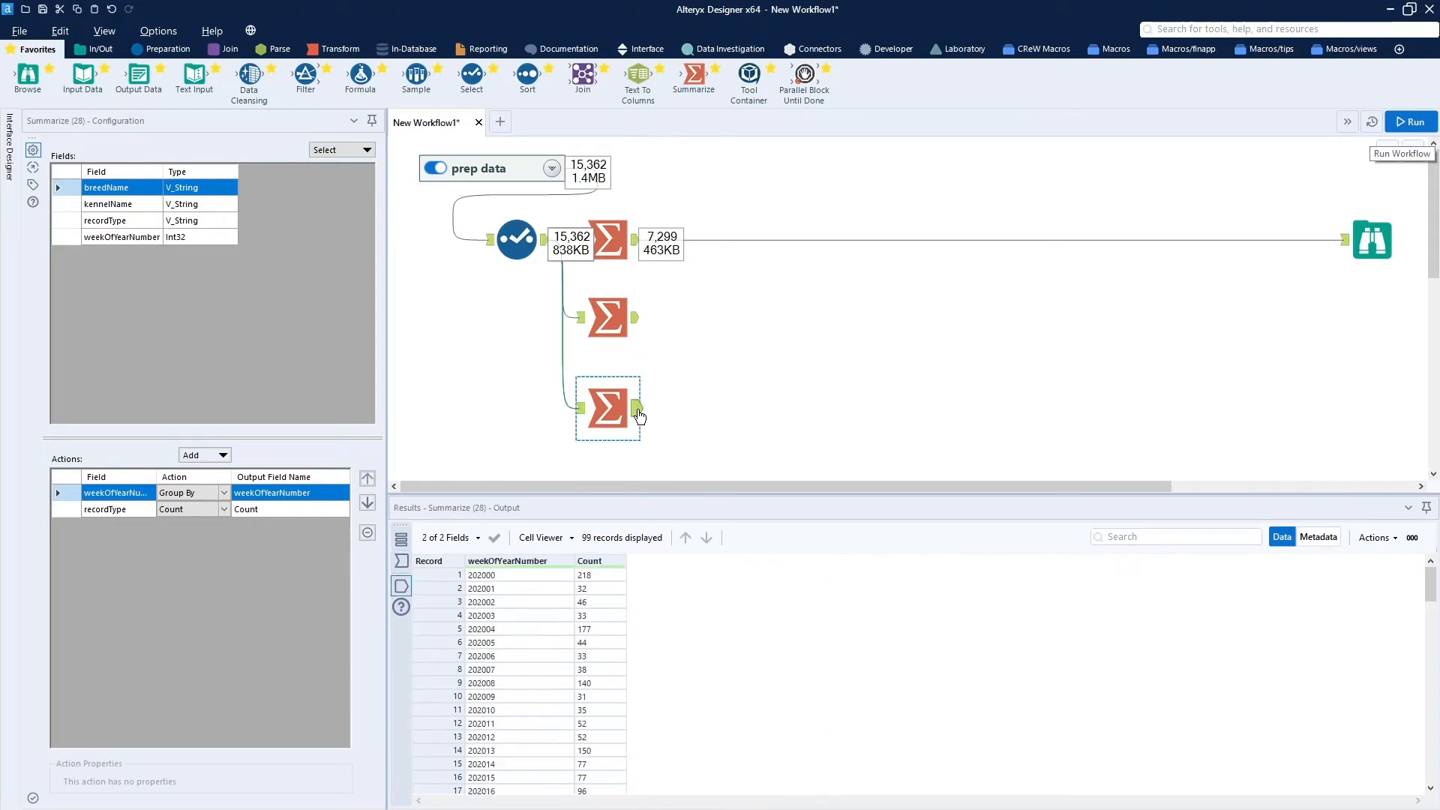
{"action": "scroll", "coordinate": [533, 713], "scroll_direction": "down", "scroll_amount": 12}
{"action": "scroll", "coordinate": [533, 712], "scroll_direction": "down", "scroll_amount": 10}
{"action": "scroll", "coordinate": [533, 712], "scroll_direction": "up", "scroll_amount": 20}
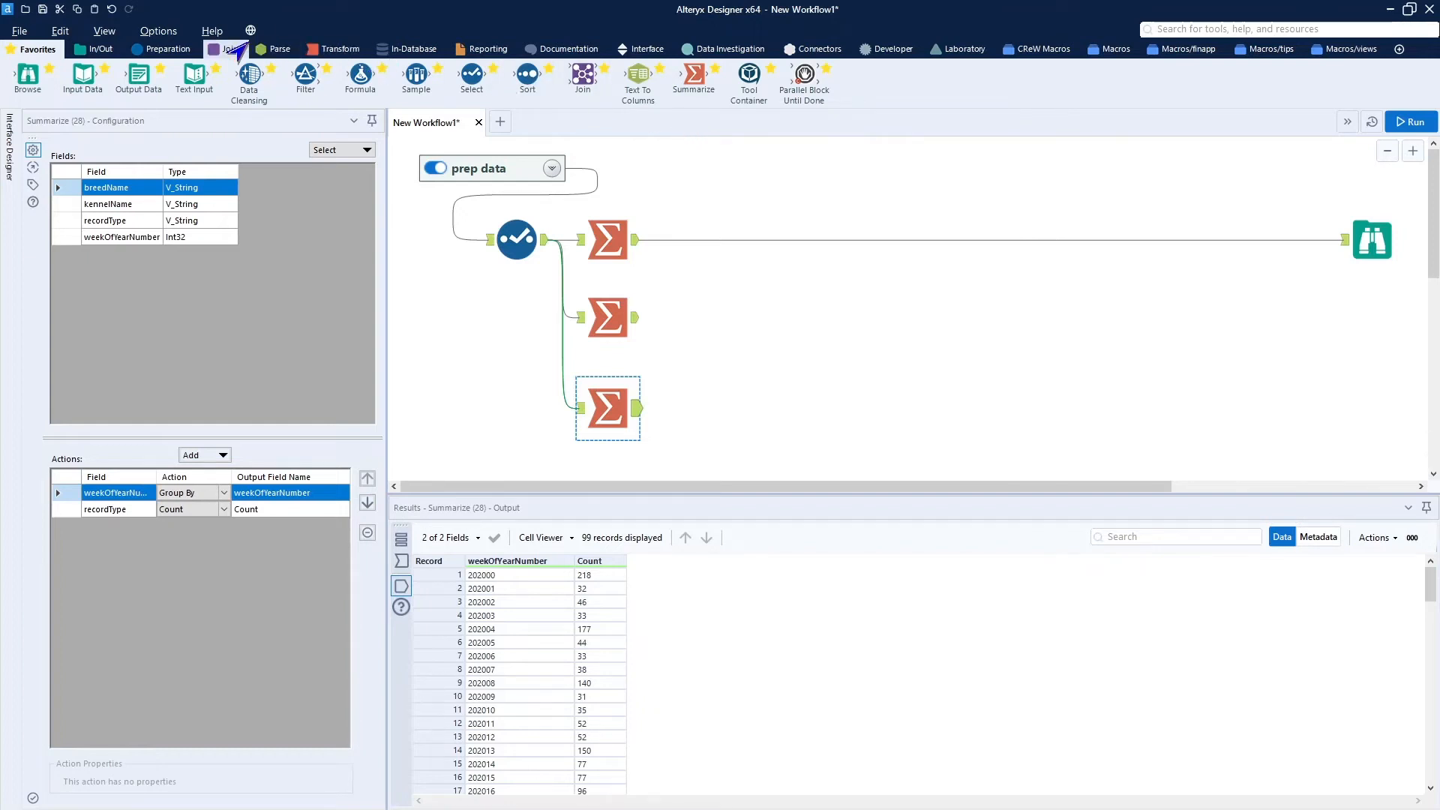
Insert a Union tool between the first Summarize tool and the Browse tool, and connect the other two Summarize outputs to it.
{"action": "left_click", "coordinate": [210, 49]}
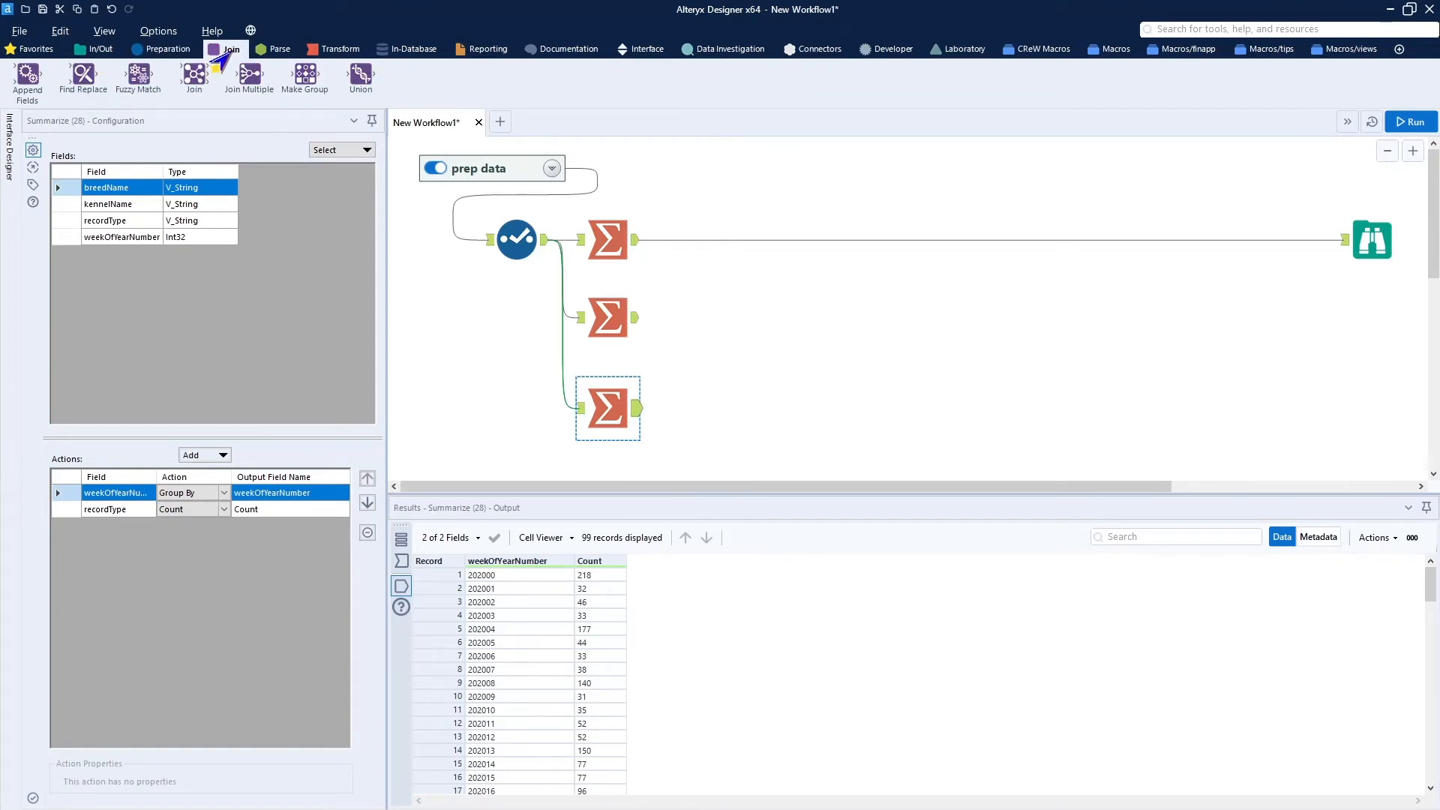
{"action": "left_click_drag", "start_coordinate": [361, 83], "coordinate": [694, 240]}
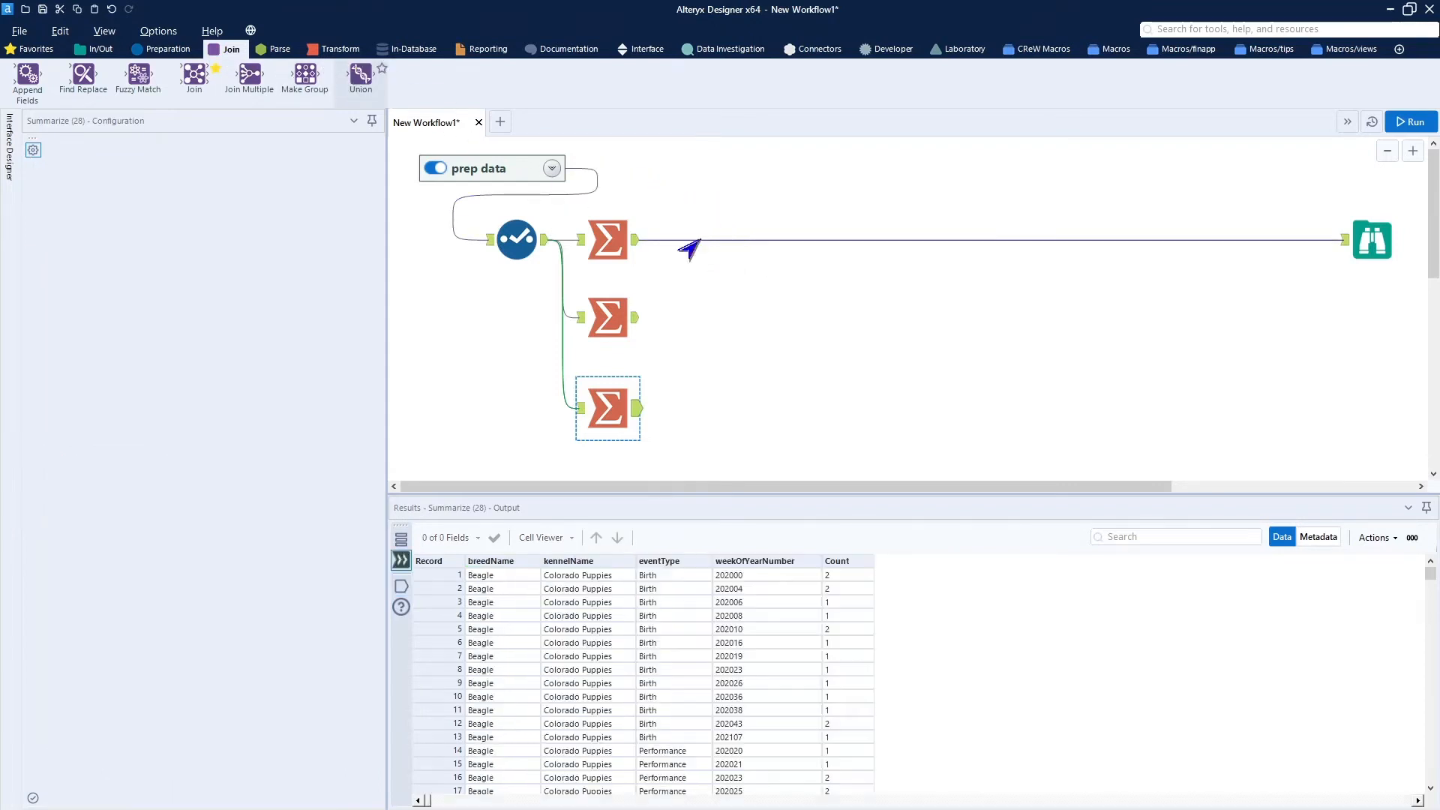
{"action": "left_click_drag", "start_coordinate": [629, 321], "coordinate": [670, 241]}
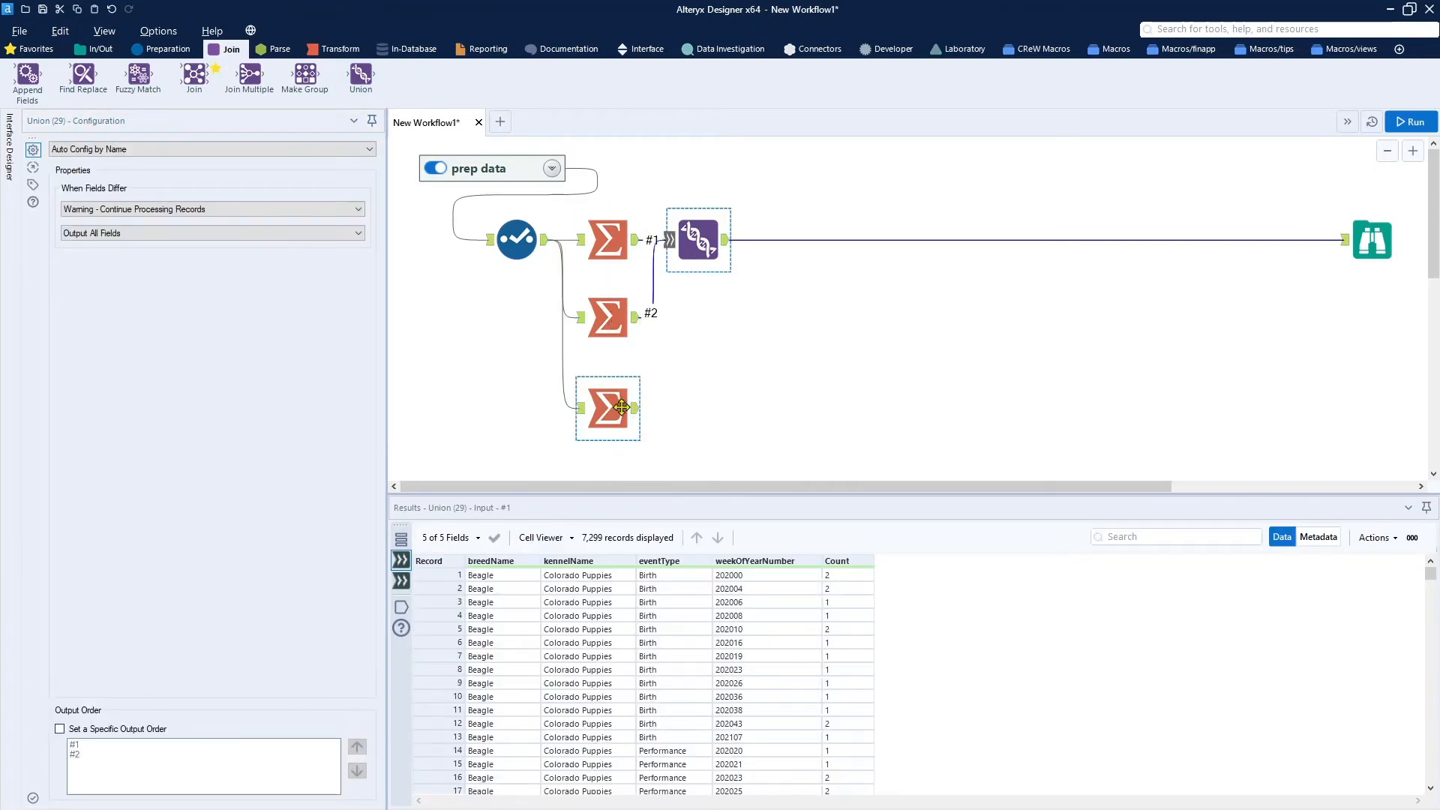
{"action": "left_click_drag", "start_coordinate": [639, 409], "coordinate": [669, 242]}
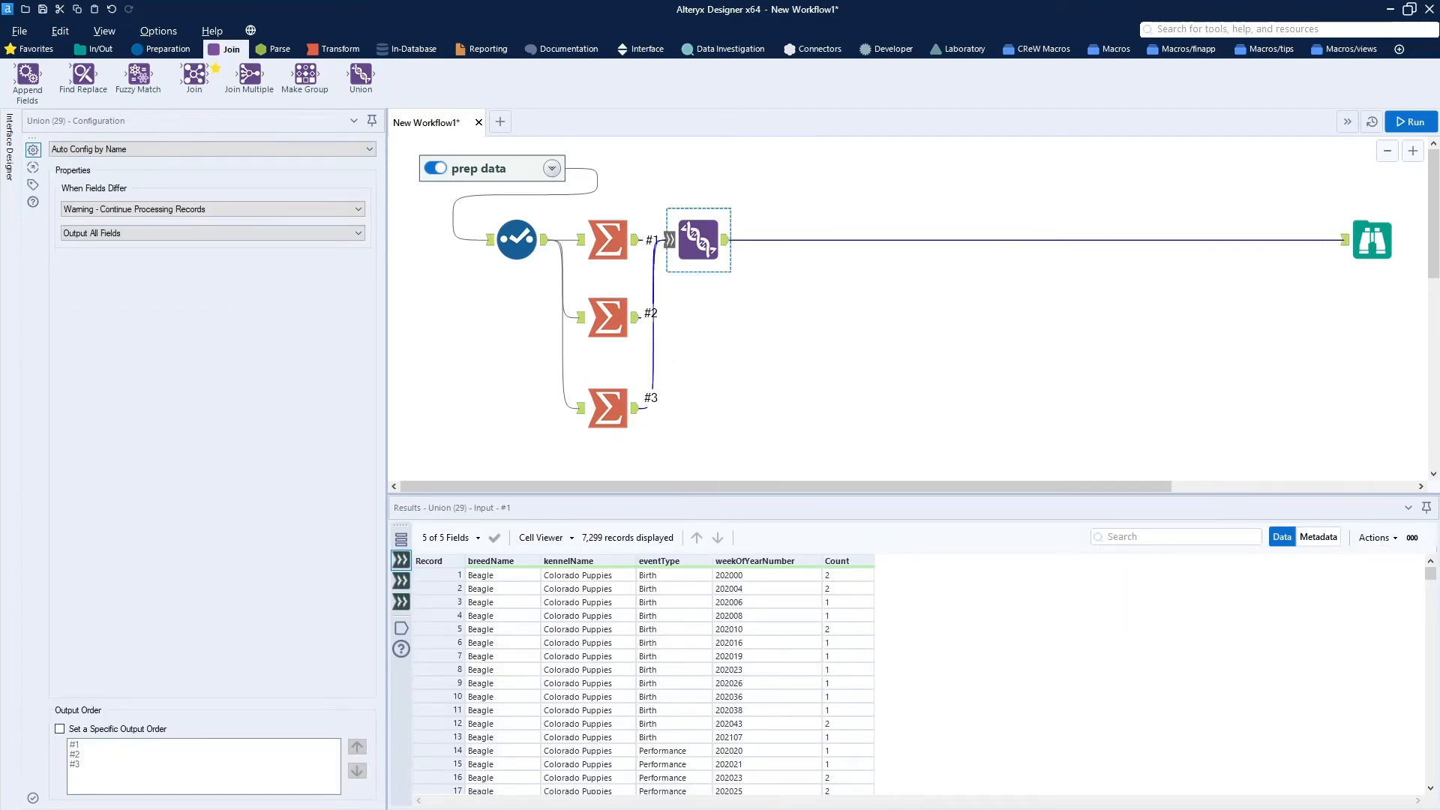
Run the workflow and examine the combined records output by the Union tool.
{"action": "left_click", "coordinate": [1411, 126]}
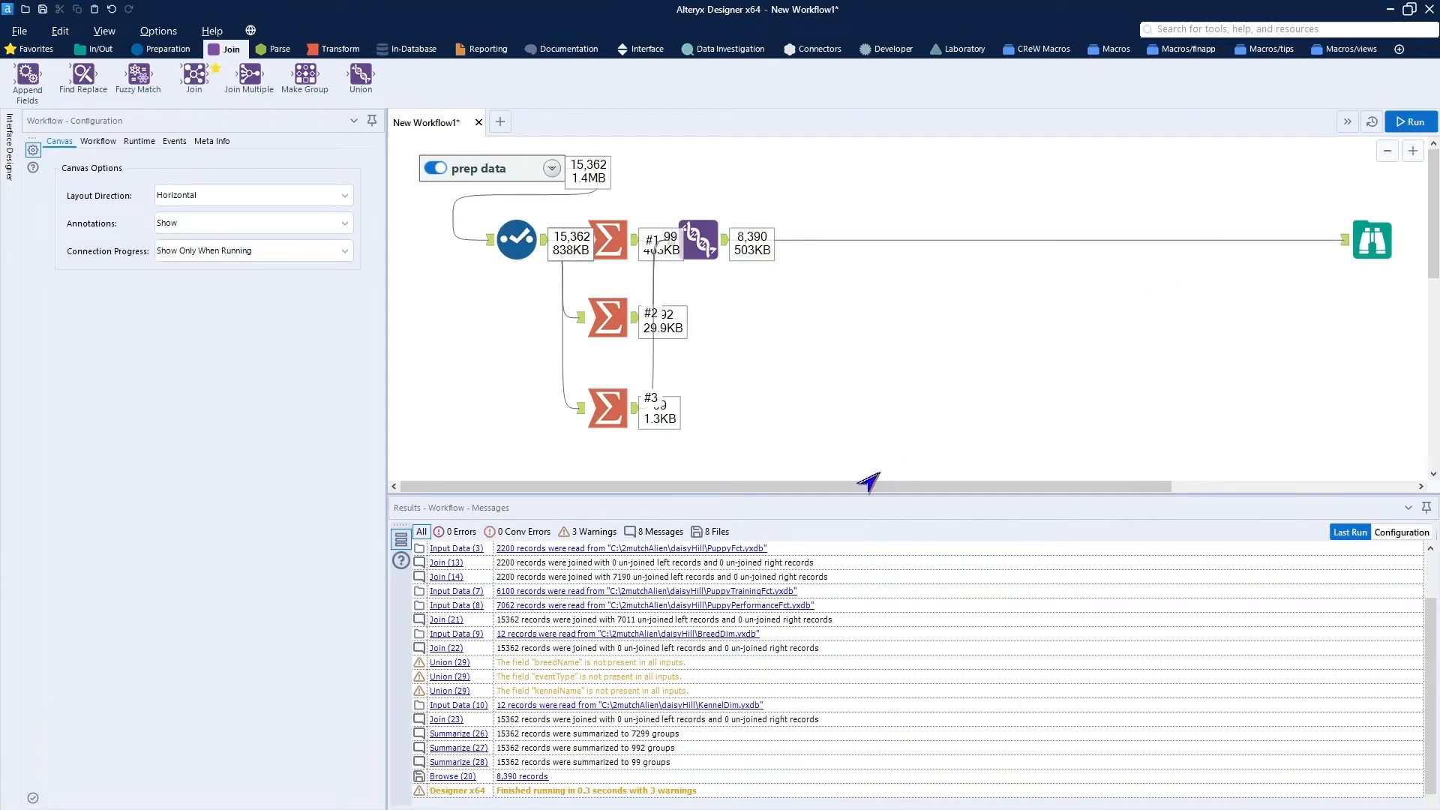
{"action": "left_click", "coordinate": [699, 240]}
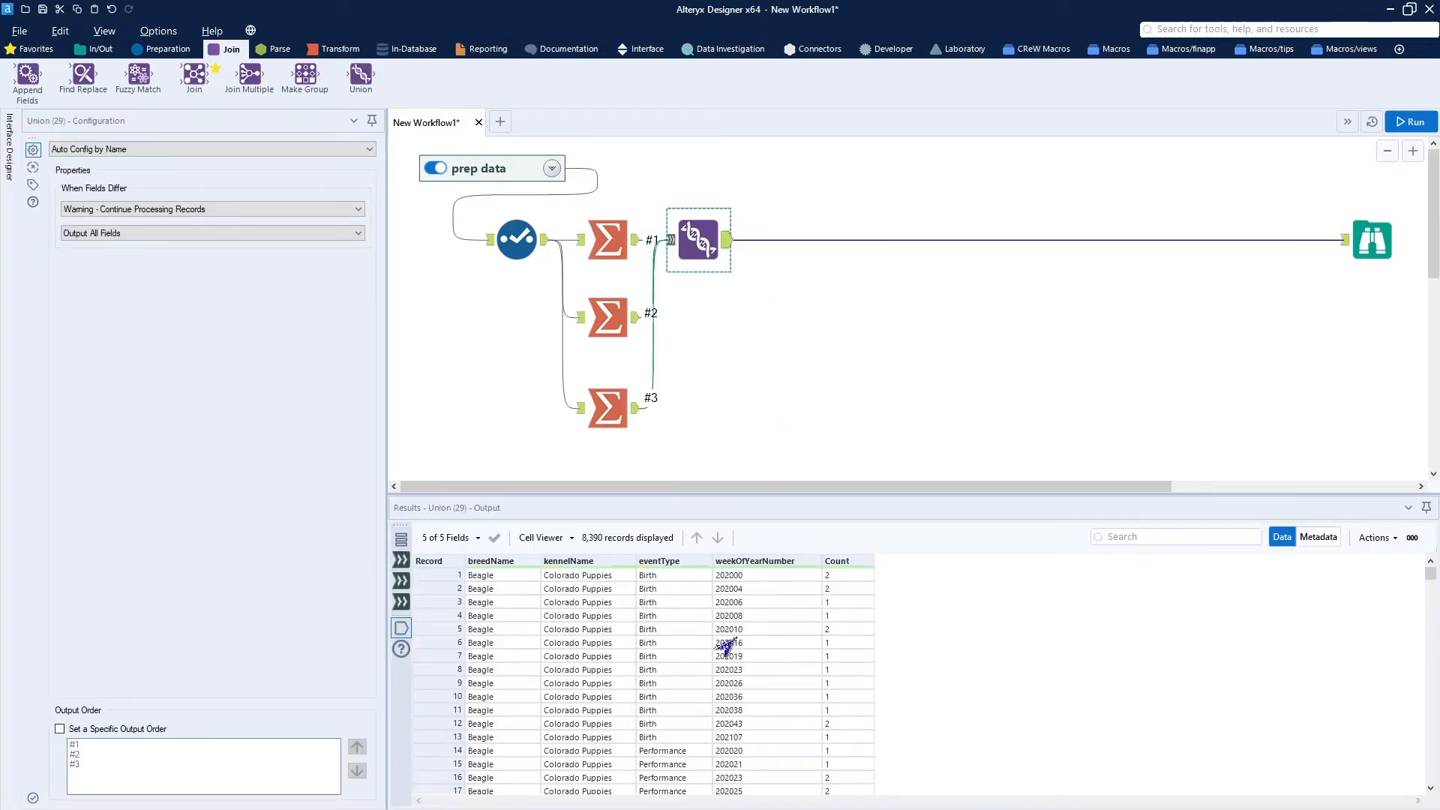
{"action": "scroll", "coordinate": [704, 649], "scroll_direction": "down", "scroll_amount": 20}
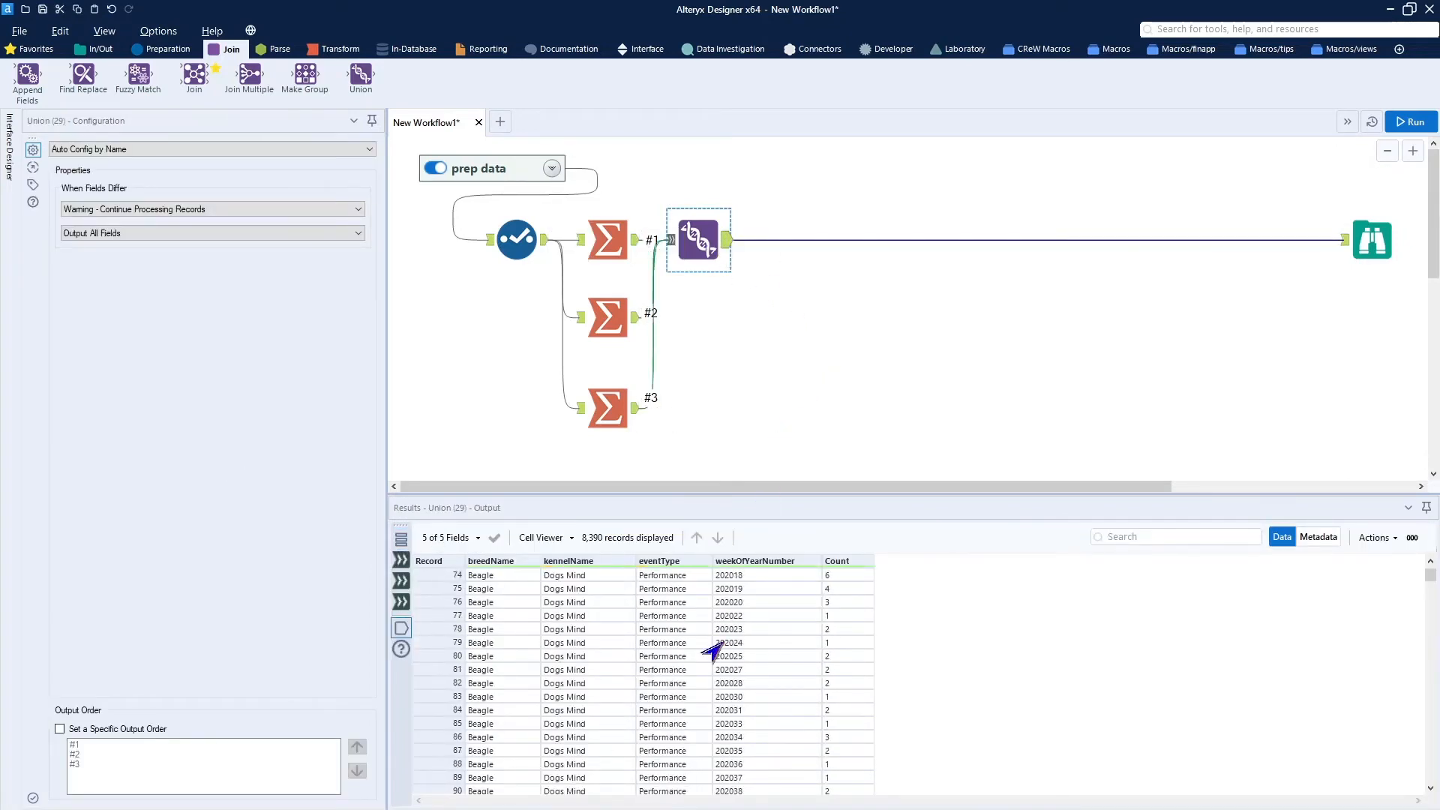
{"action": "scroll", "coordinate": [712, 651], "scroll_direction": "down", "scroll_amount": 20}
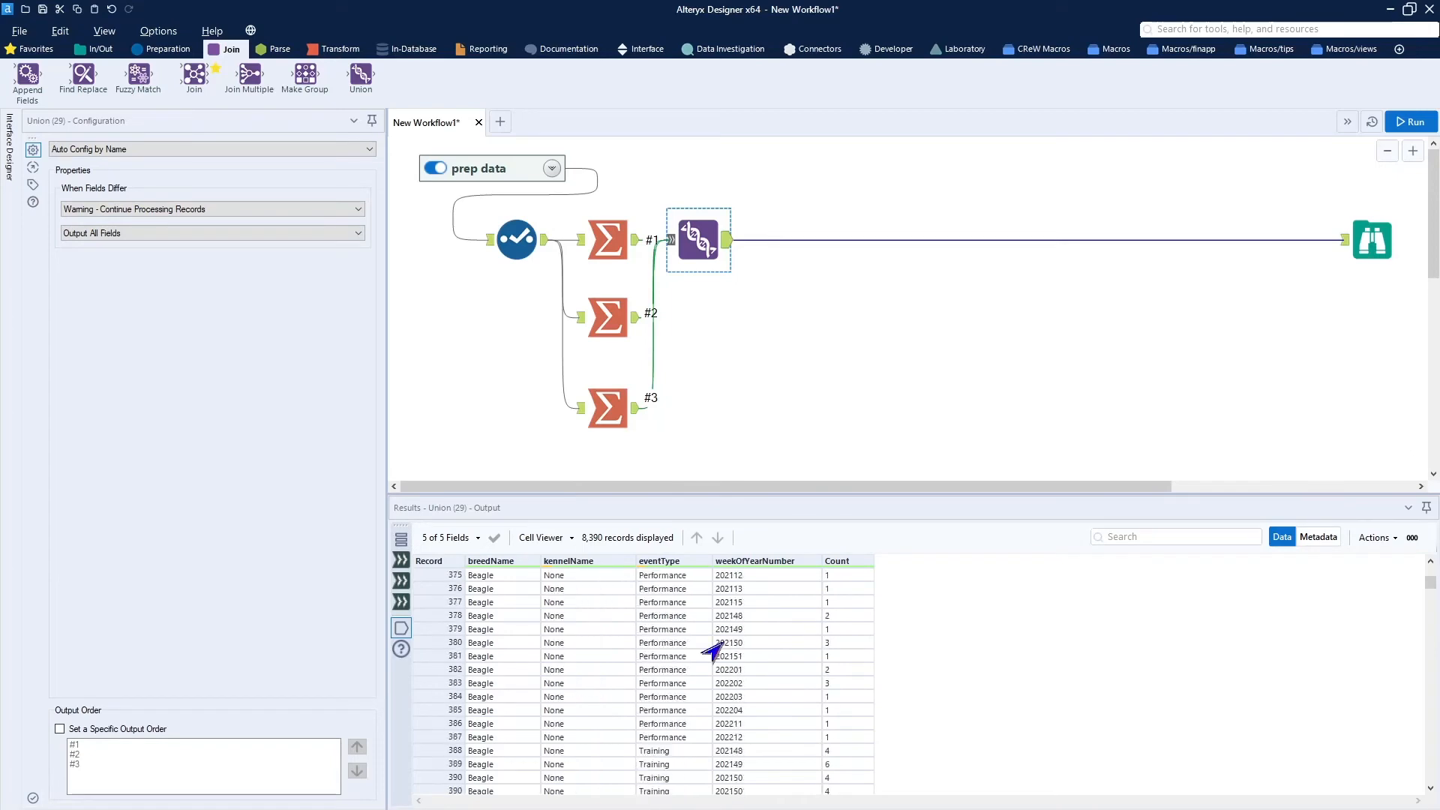
Examine the Union tool's output from the kennel detail rows through the breed-level and overall total rows at the end.
{"action": "scroll", "coordinate": [712, 651], "scroll_direction": "down", "scroll_amount": 20}
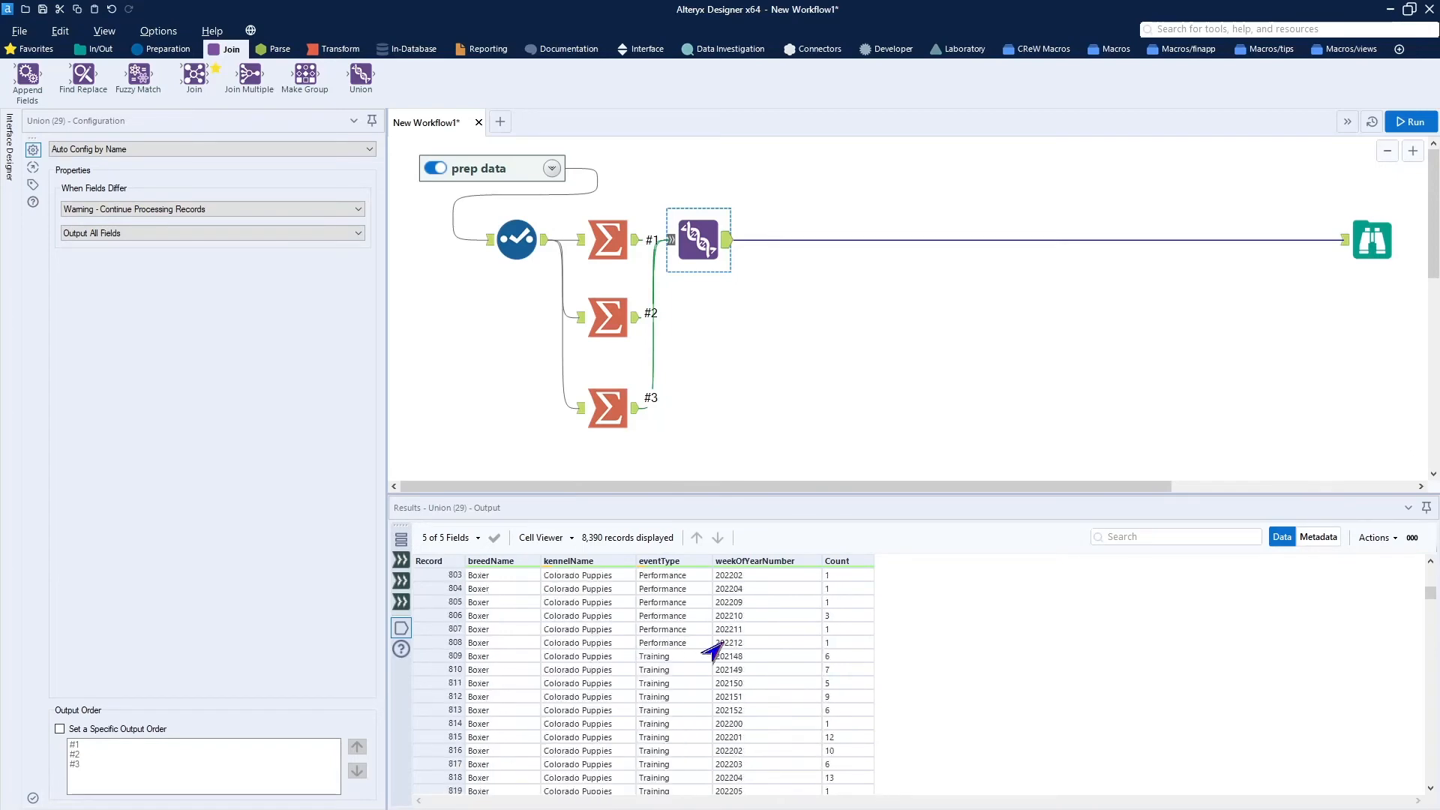
{"action": "scroll", "coordinate": [713, 651], "scroll_direction": "down", "scroll_amount": 20}
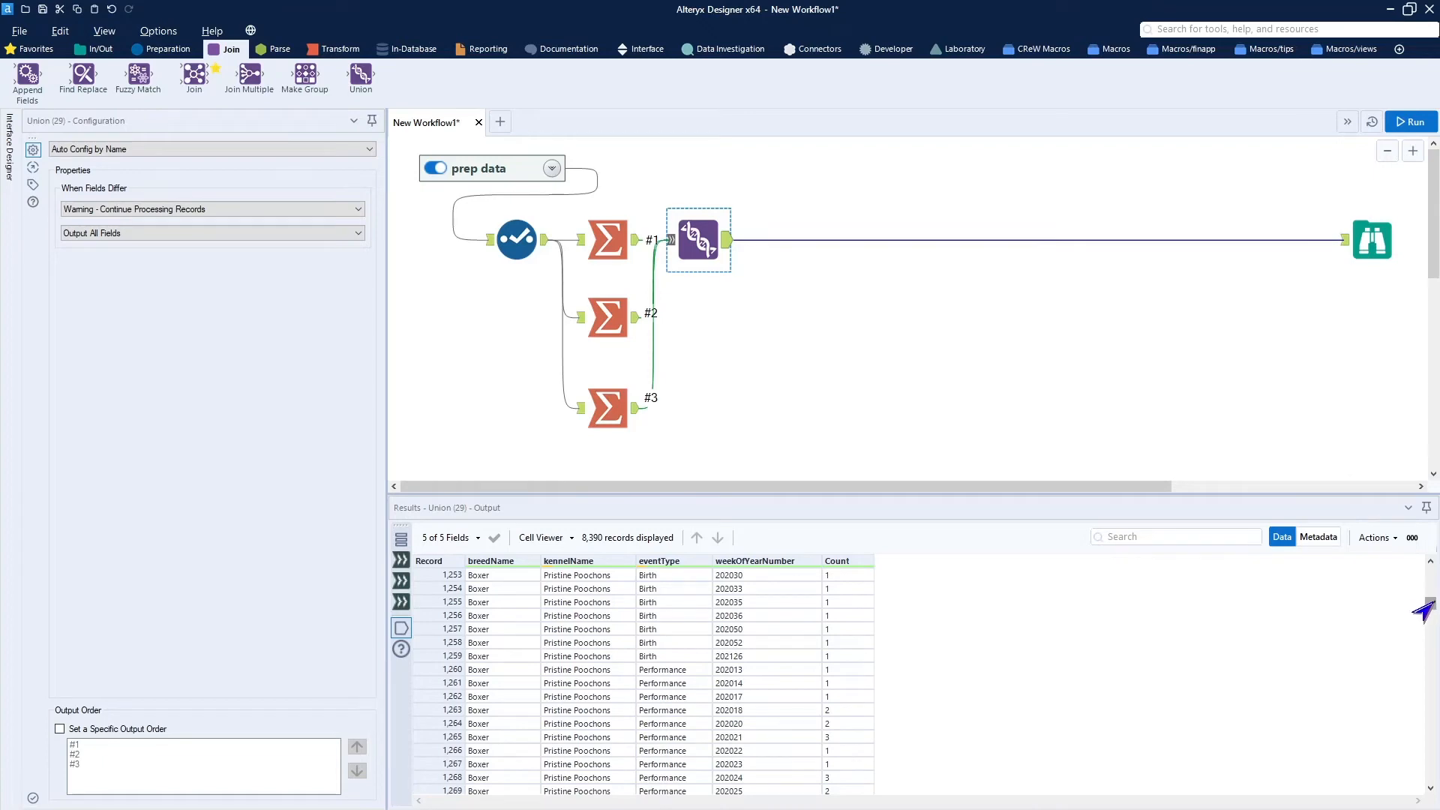
{"action": "left_click_drag", "start_coordinate": [1431, 600], "coordinate": [1389, 781]}
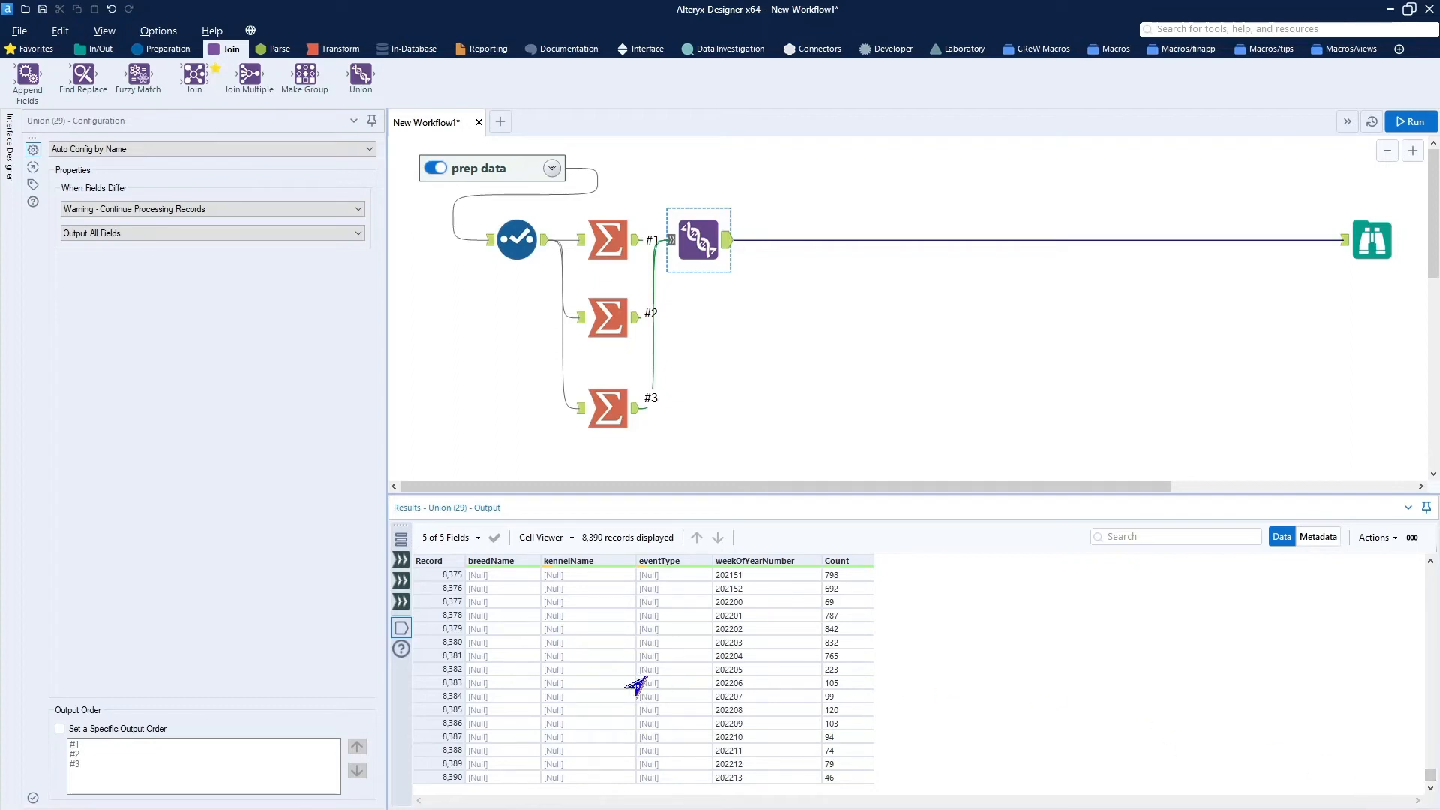
{"action": "scroll", "coordinate": [636, 684], "scroll_direction": "up", "scroll_amount": 20}
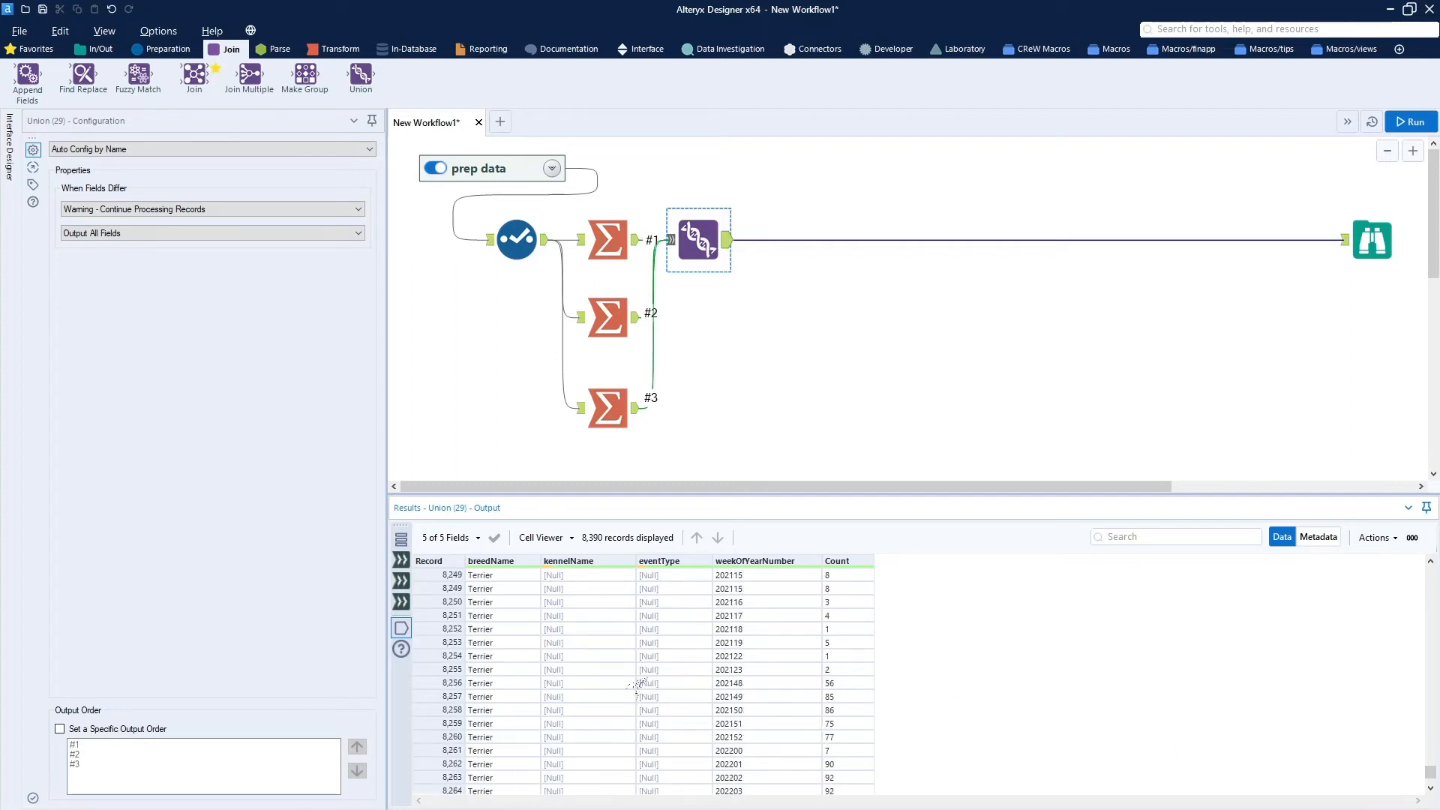
{"action": "scroll", "coordinate": [636, 684], "scroll_direction": "up", "scroll_amount": 5}
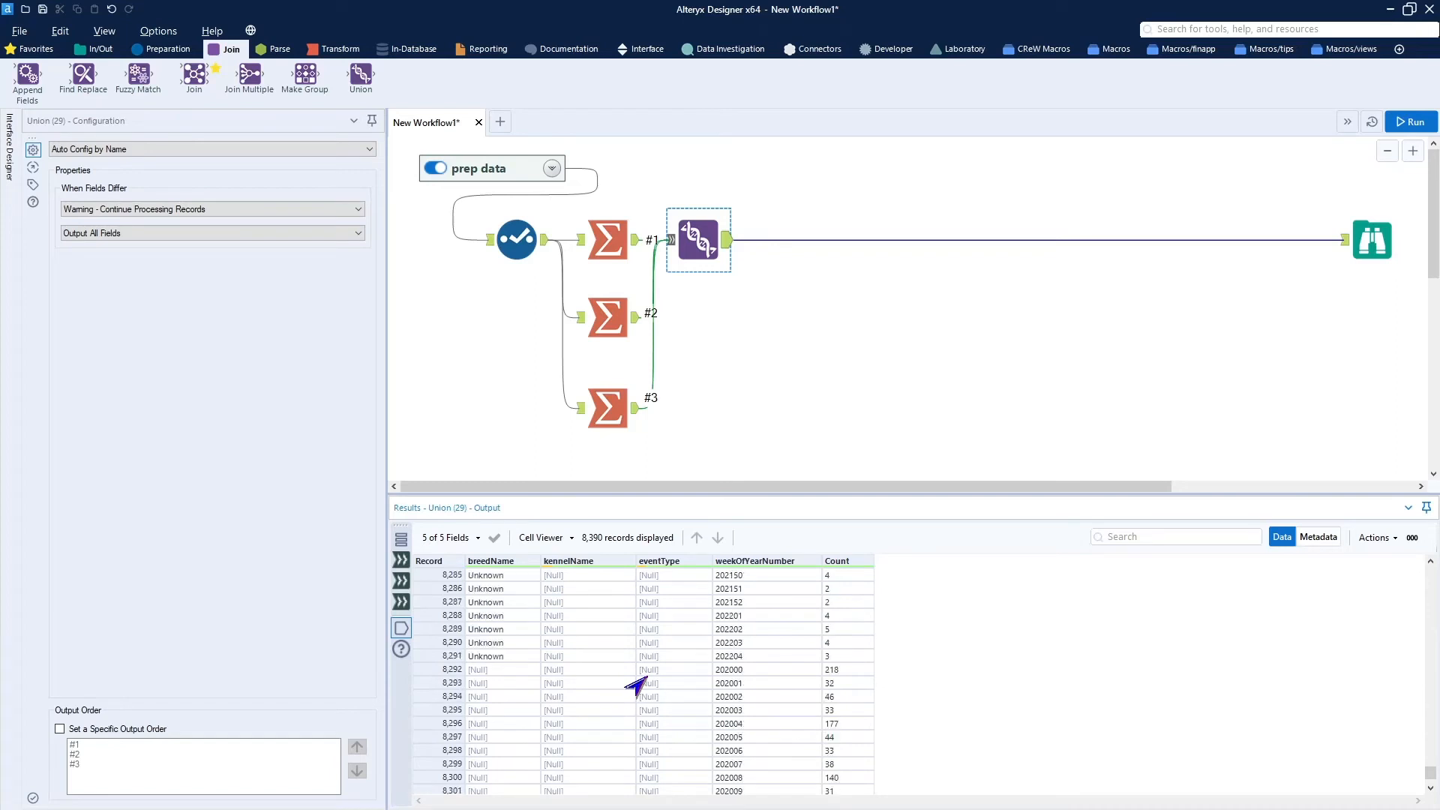
{"action": "scroll", "coordinate": [636, 684], "scroll_direction": "up", "scroll_amount": 5}
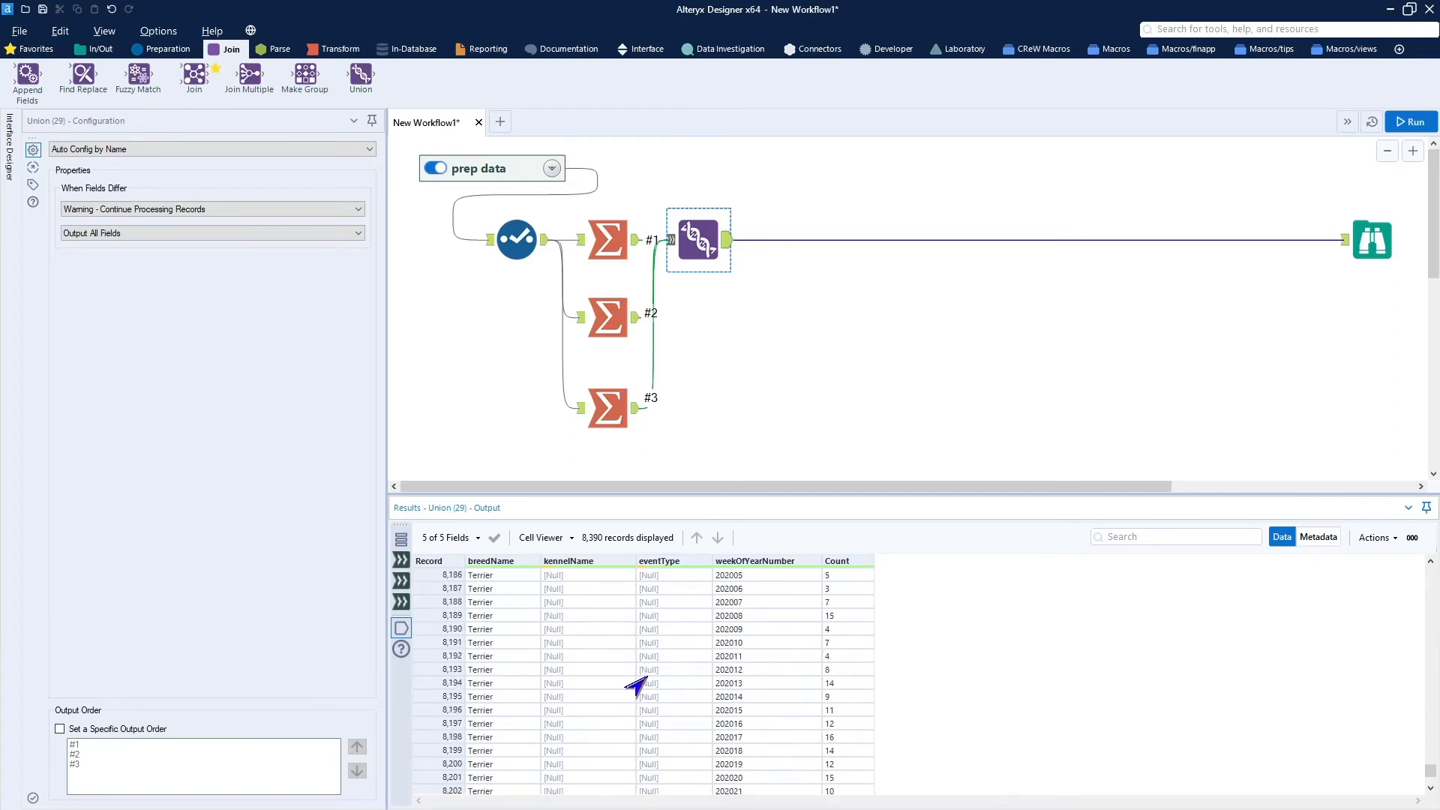
{"action": "scroll", "coordinate": [636, 684], "scroll_direction": "down", "scroll_amount": 20}
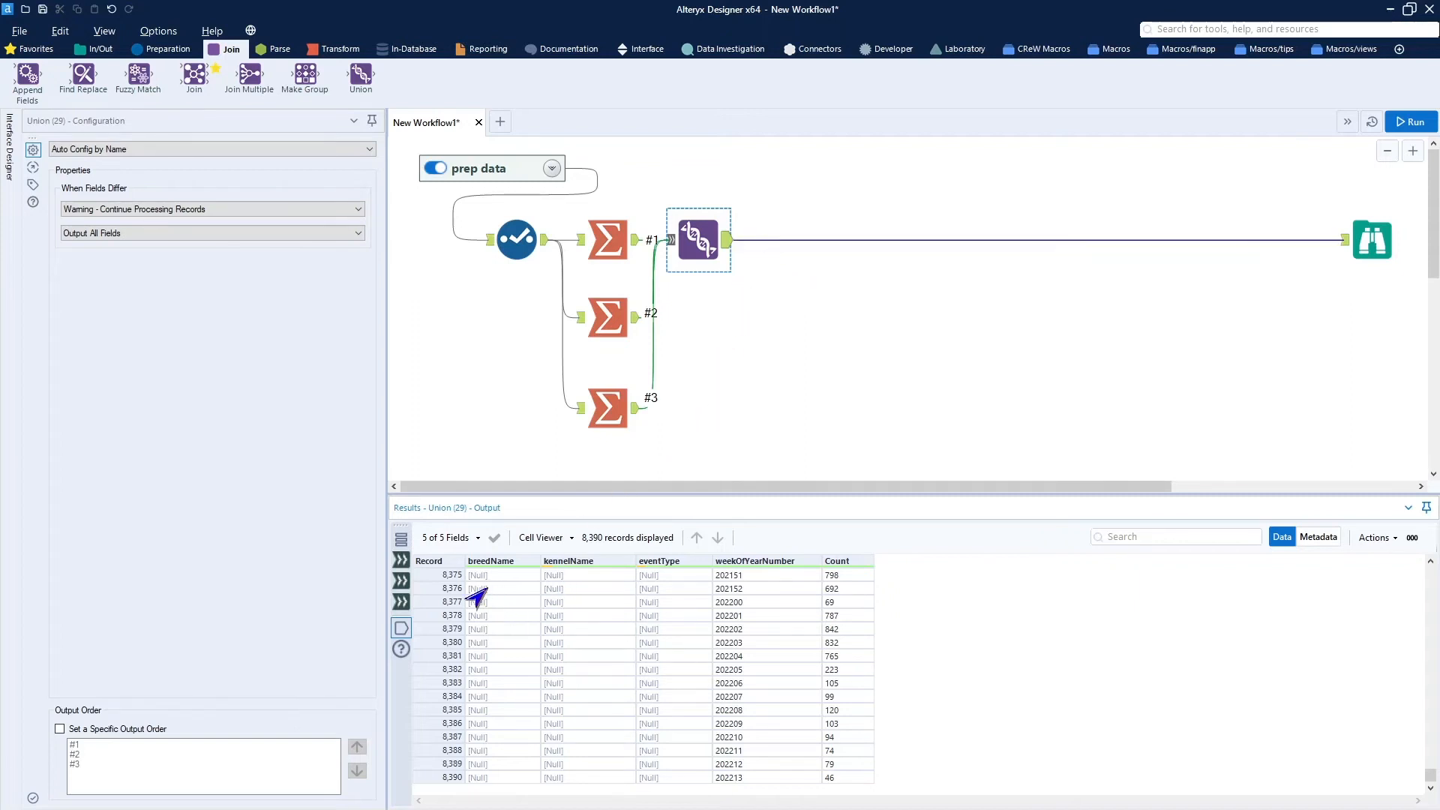
{"action": "scroll", "coordinate": [619, 653], "scroll_direction": "up", "scroll_amount": 20}
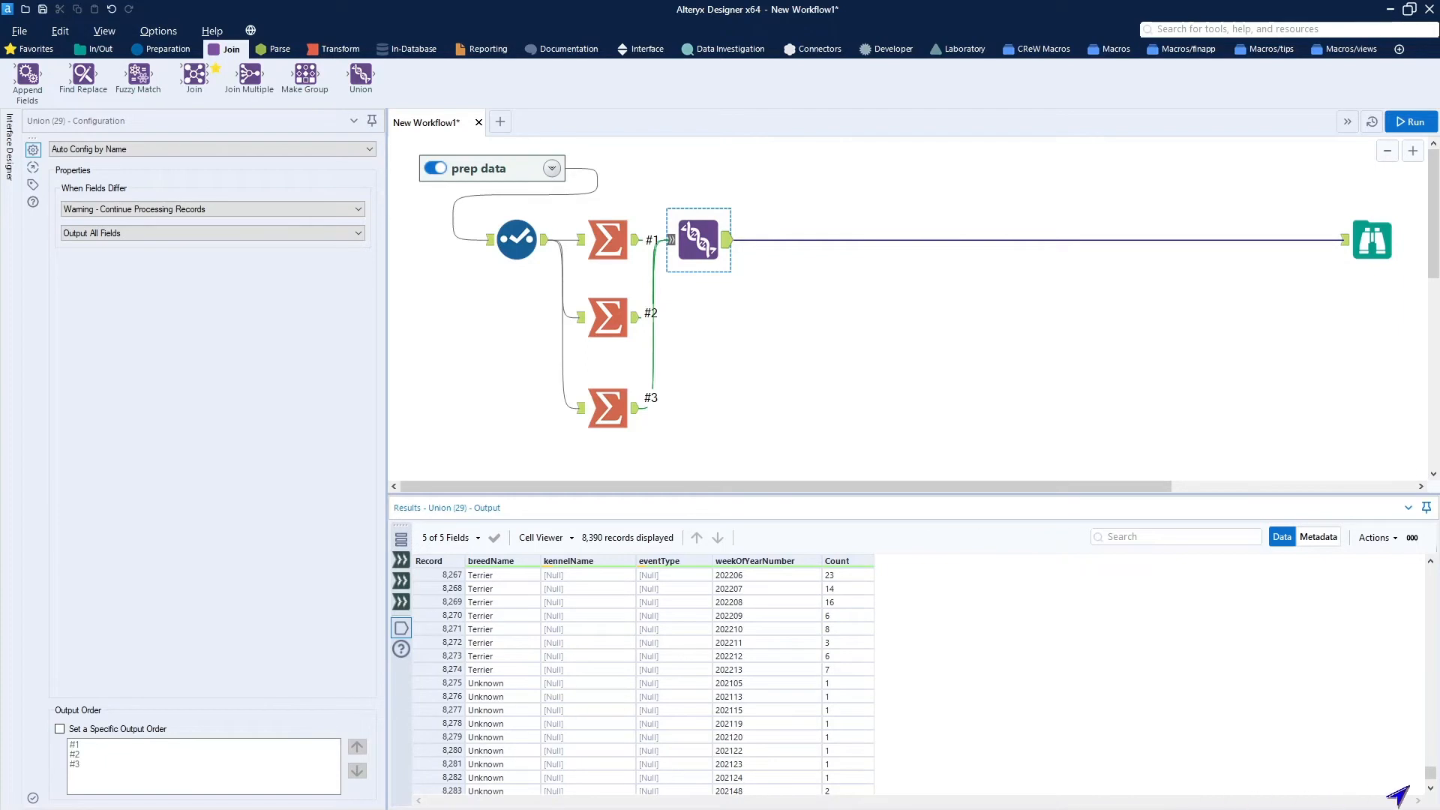
{"action": "left_click_drag", "start_coordinate": [1432, 771], "coordinate": [1282, 519]}
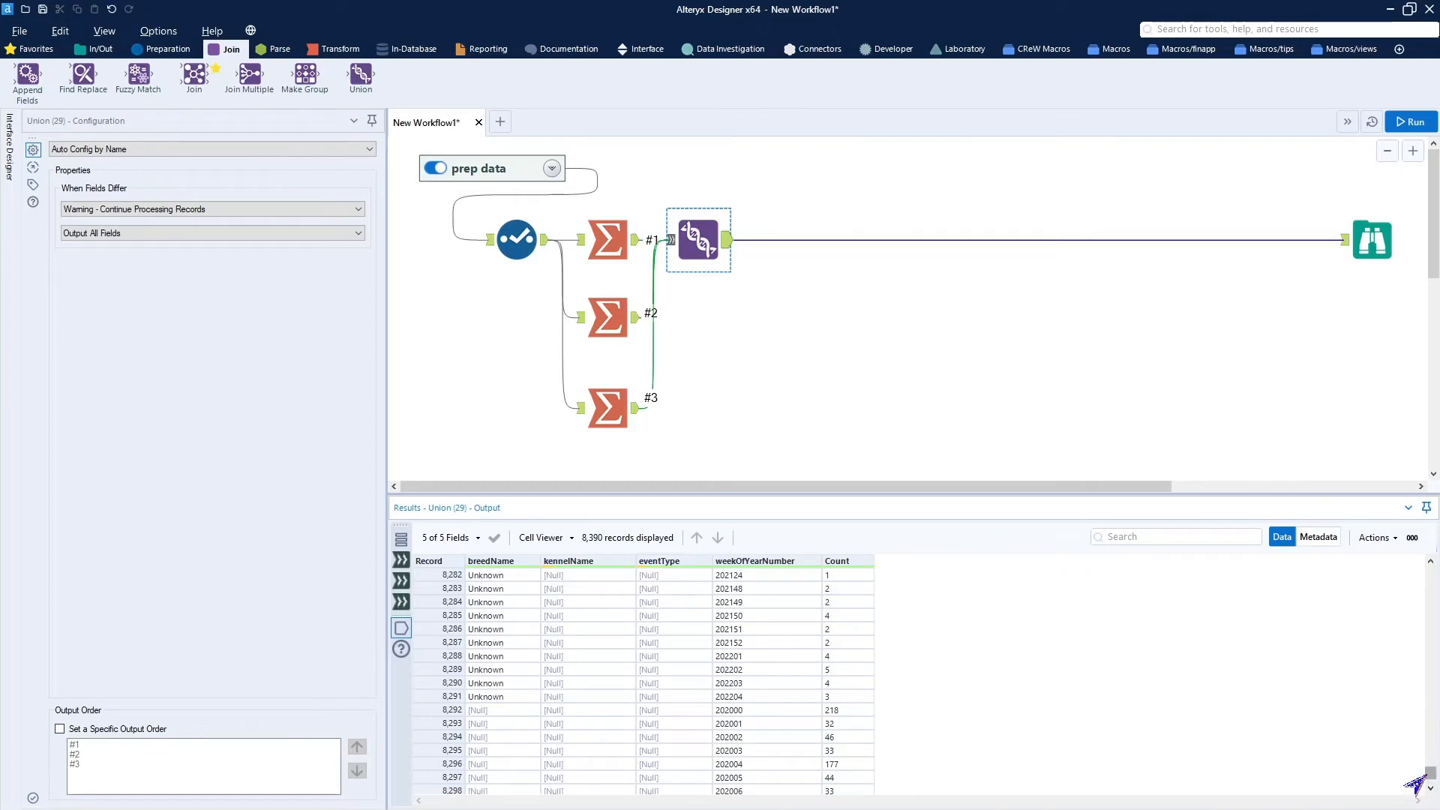
{"action": "left_click_drag", "start_coordinate": [1430, 772], "coordinate": [1433, 570]}
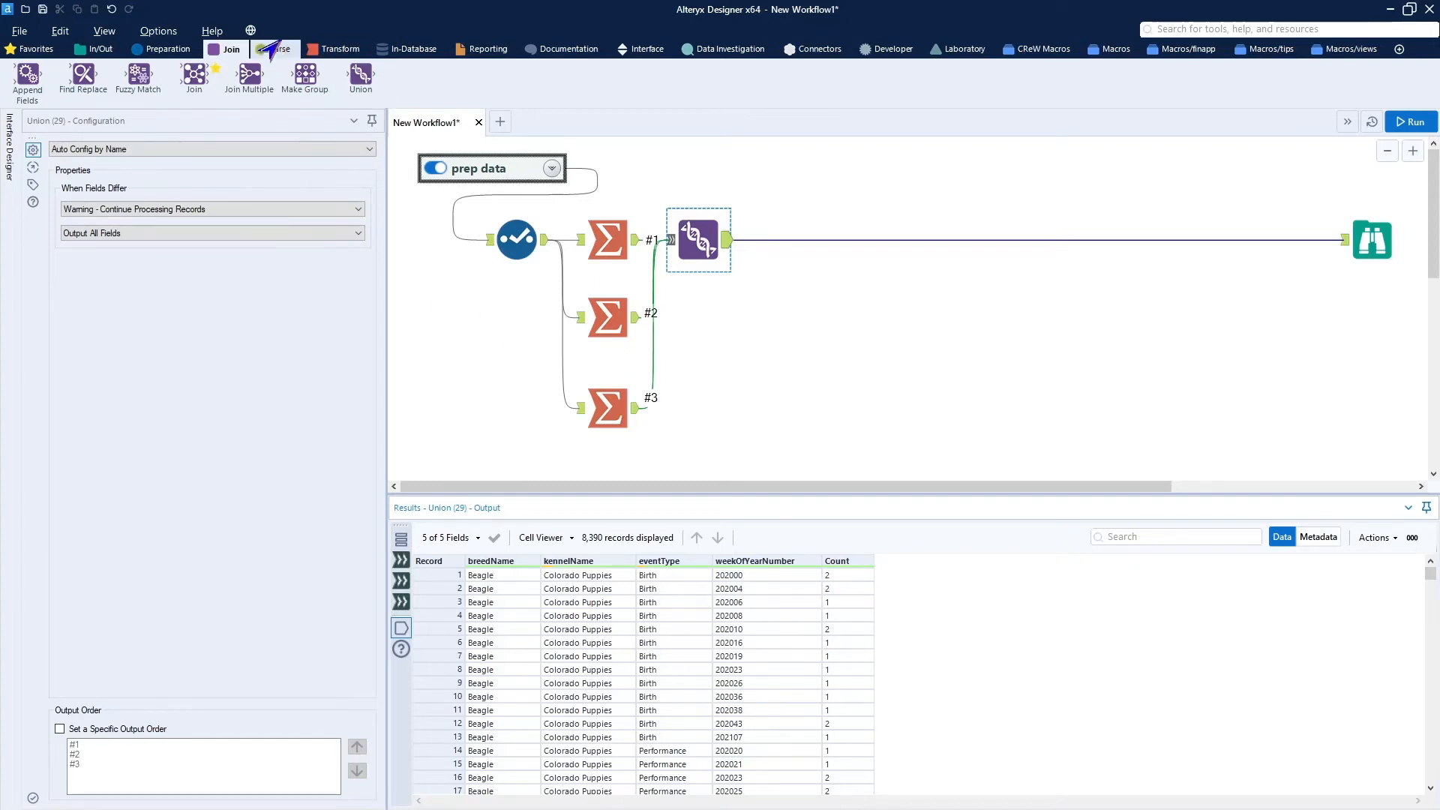
Insert a Cross Tab tool between the Union and Browse tools, grouping data by breedName, kennelName and eventType.
{"action": "left_click", "coordinate": [327, 49]}
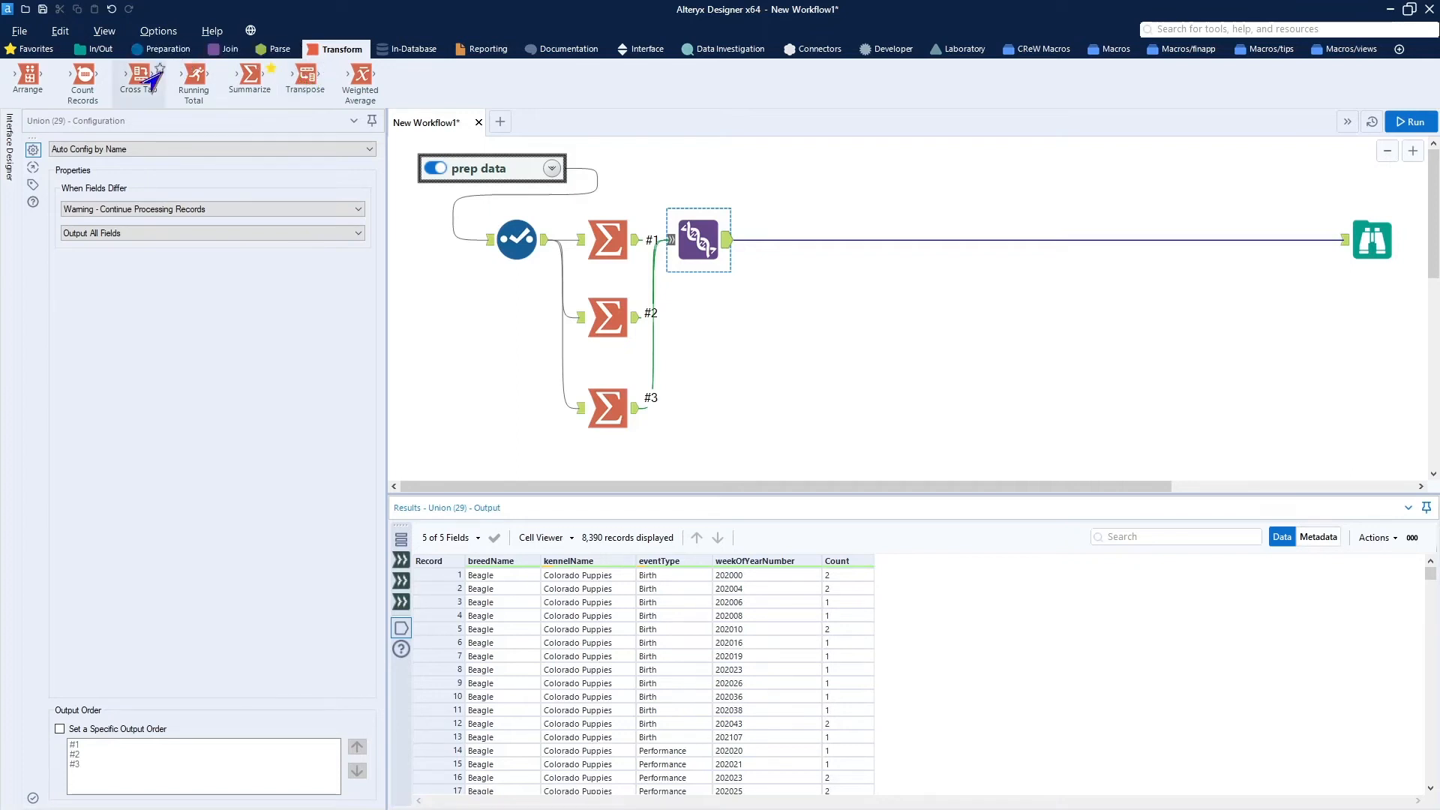
{"action": "left_click_drag", "start_coordinate": [146, 76], "coordinate": [788, 240]}
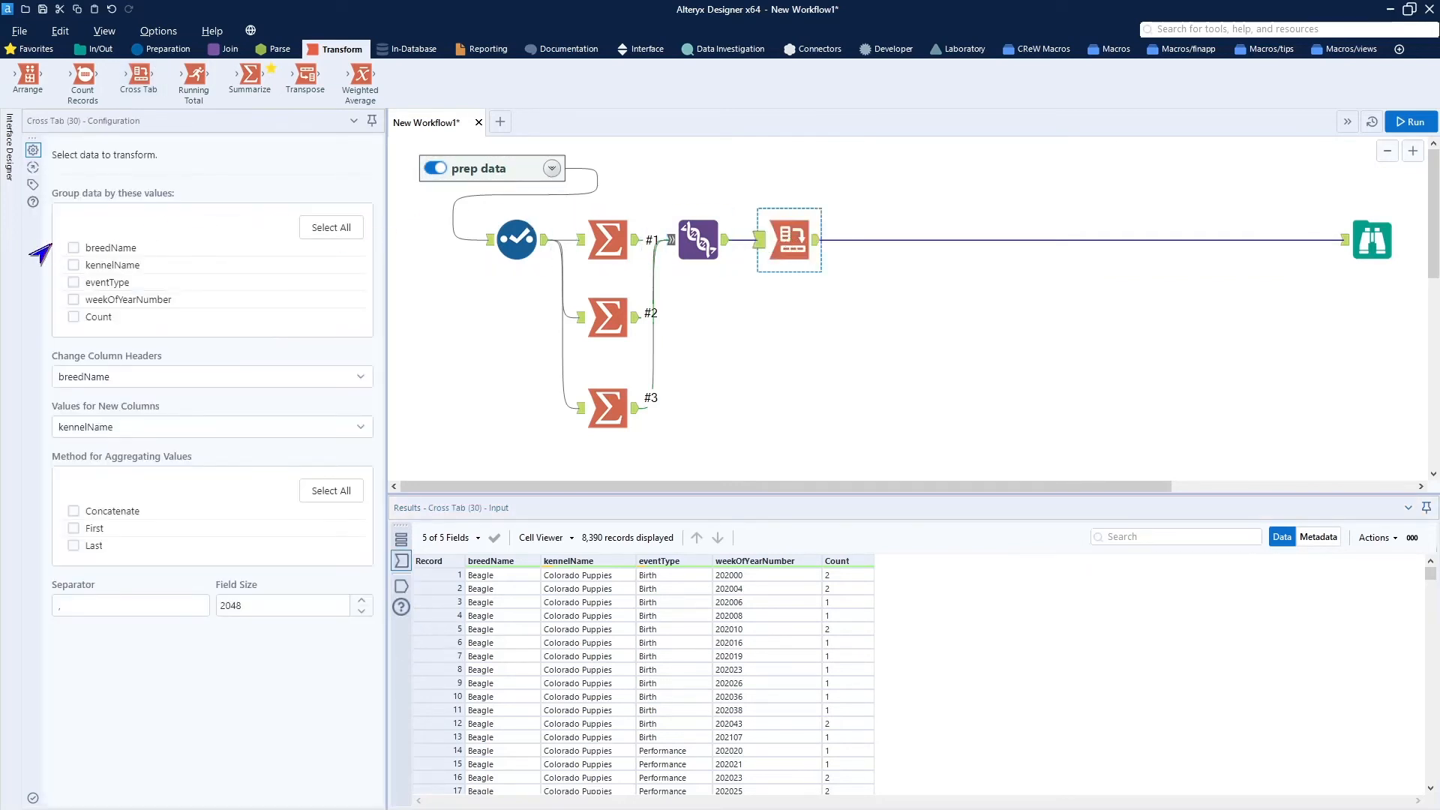
{"action": "left_click", "coordinate": [74, 247]}
{"action": "left_click", "coordinate": [73, 264]}
{"action": "left_click", "coordinate": [73, 283]}
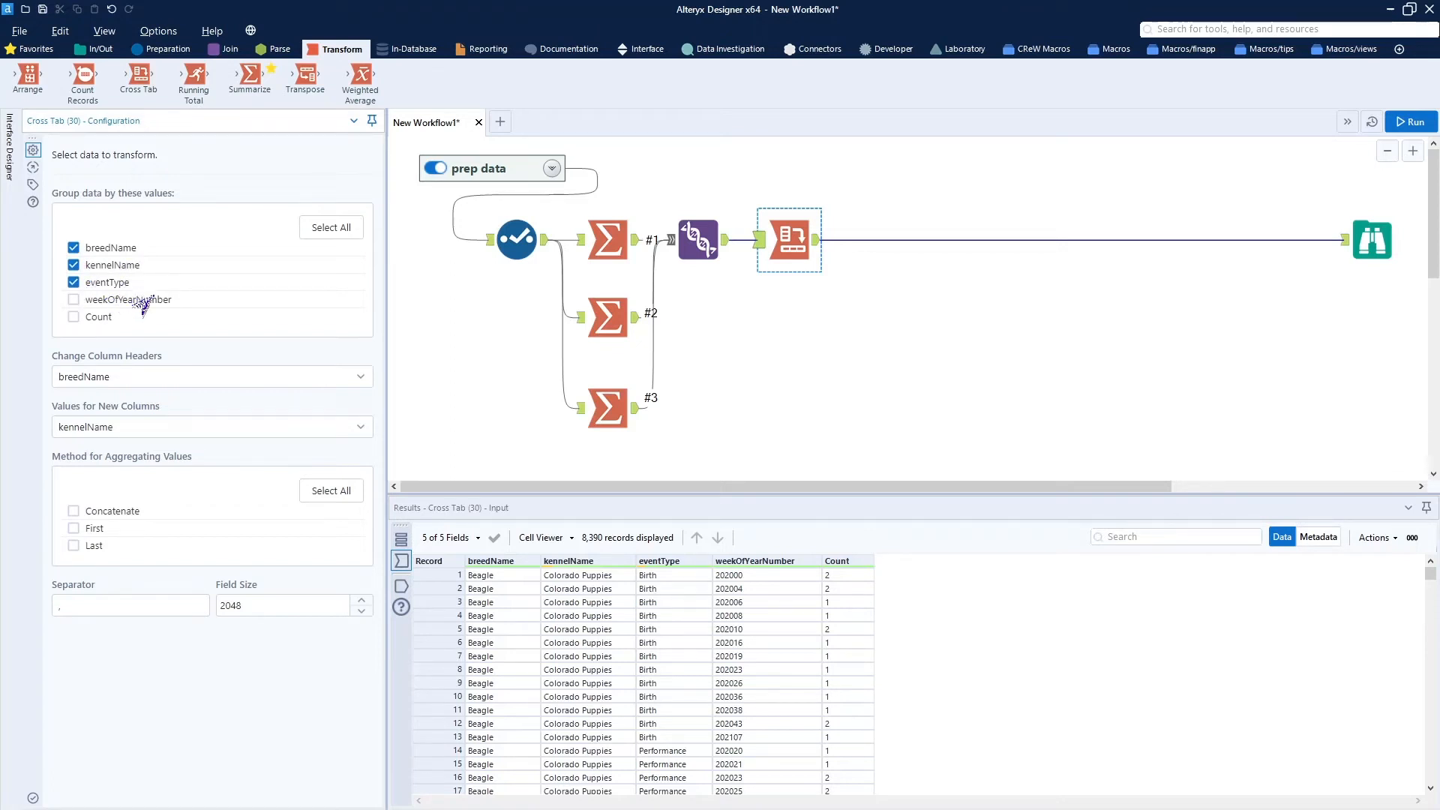
Set the Cross Tab's column headers to weekOfYearNumber and its new column values to Count, aggregated by Sum.
{"action": "left_click", "coordinate": [144, 392]}
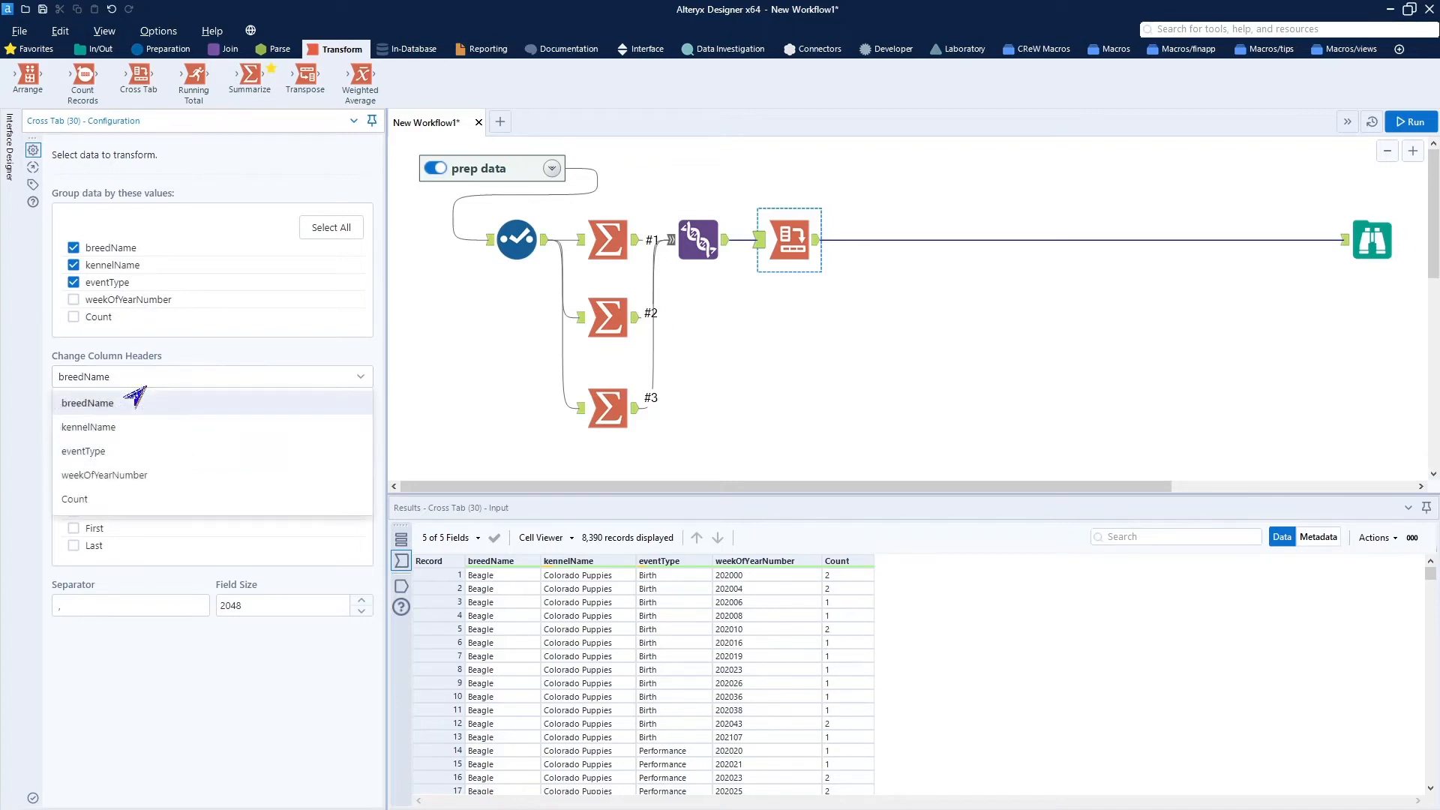
{"action": "left_click", "coordinate": [118, 480]}
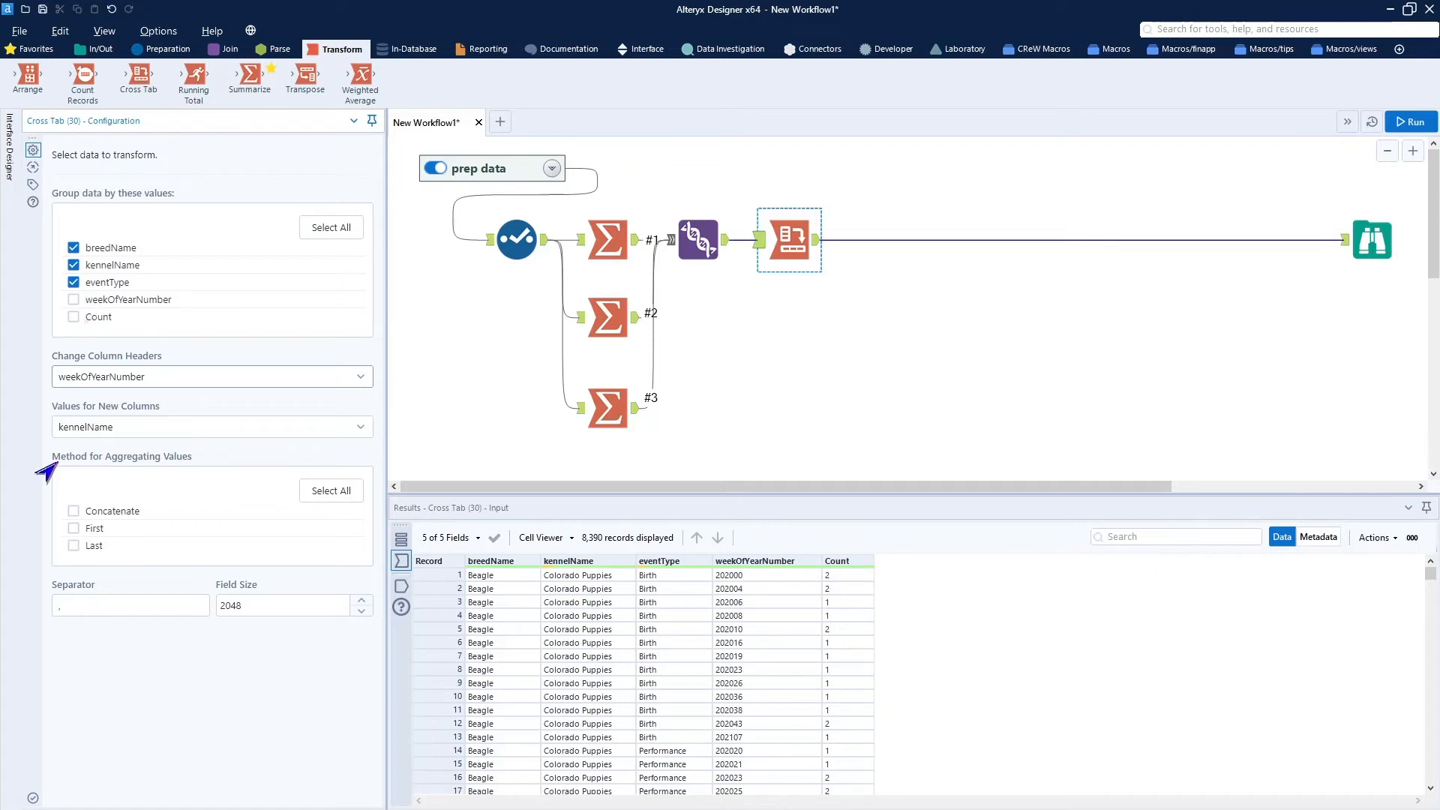
{"action": "left_click", "coordinate": [84, 427]}
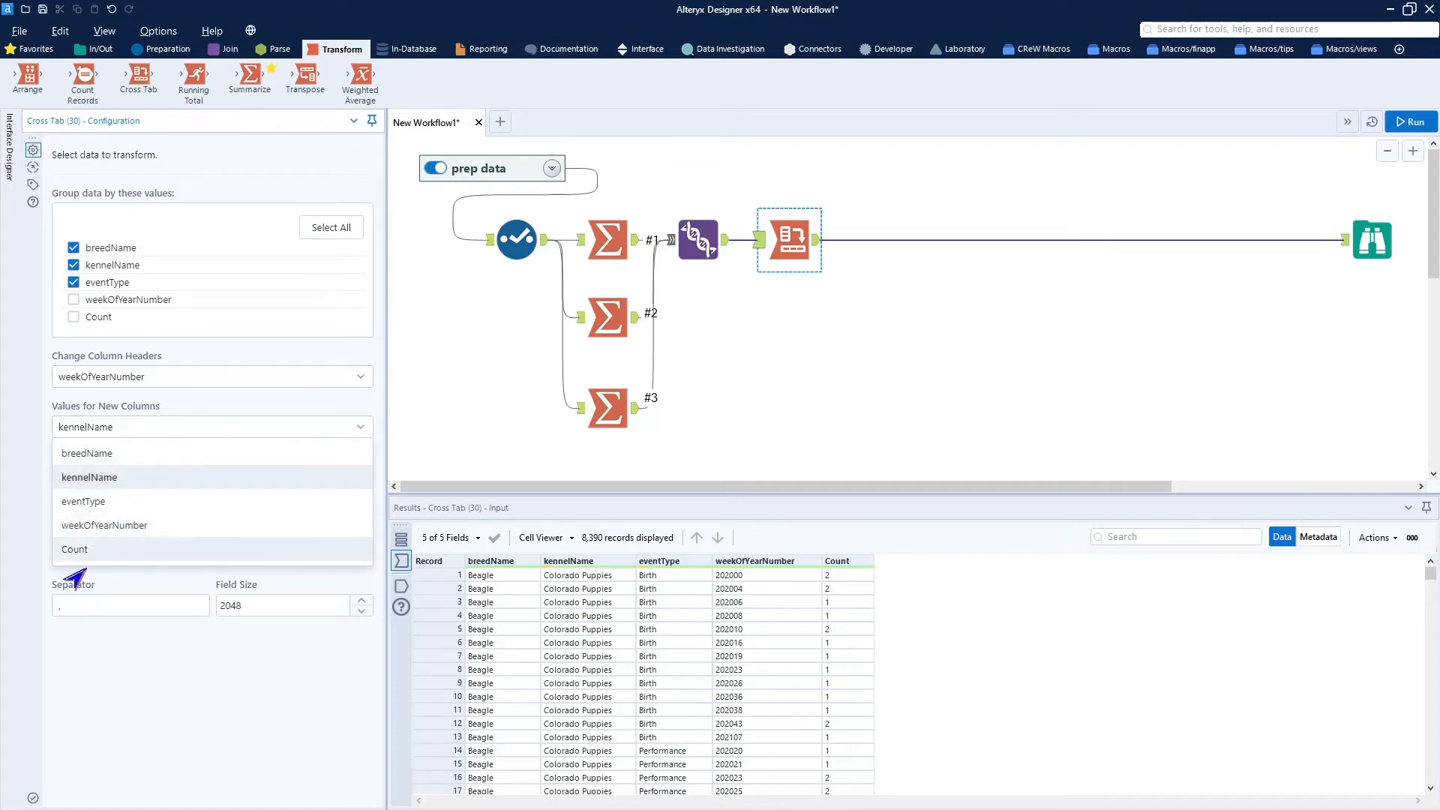
{"action": "left_click", "coordinate": [75, 549]}
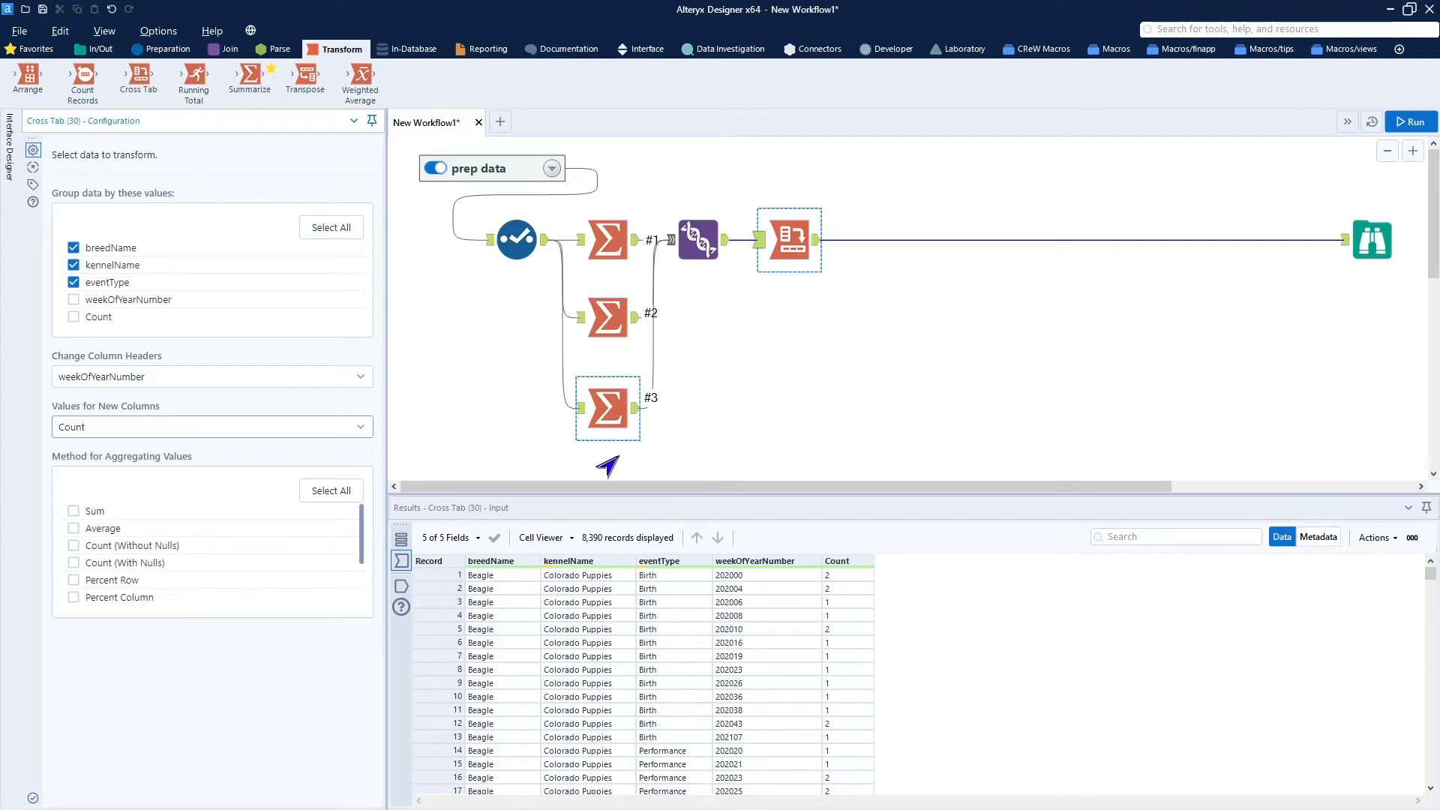
{"action": "left_click", "coordinate": [73, 511]}
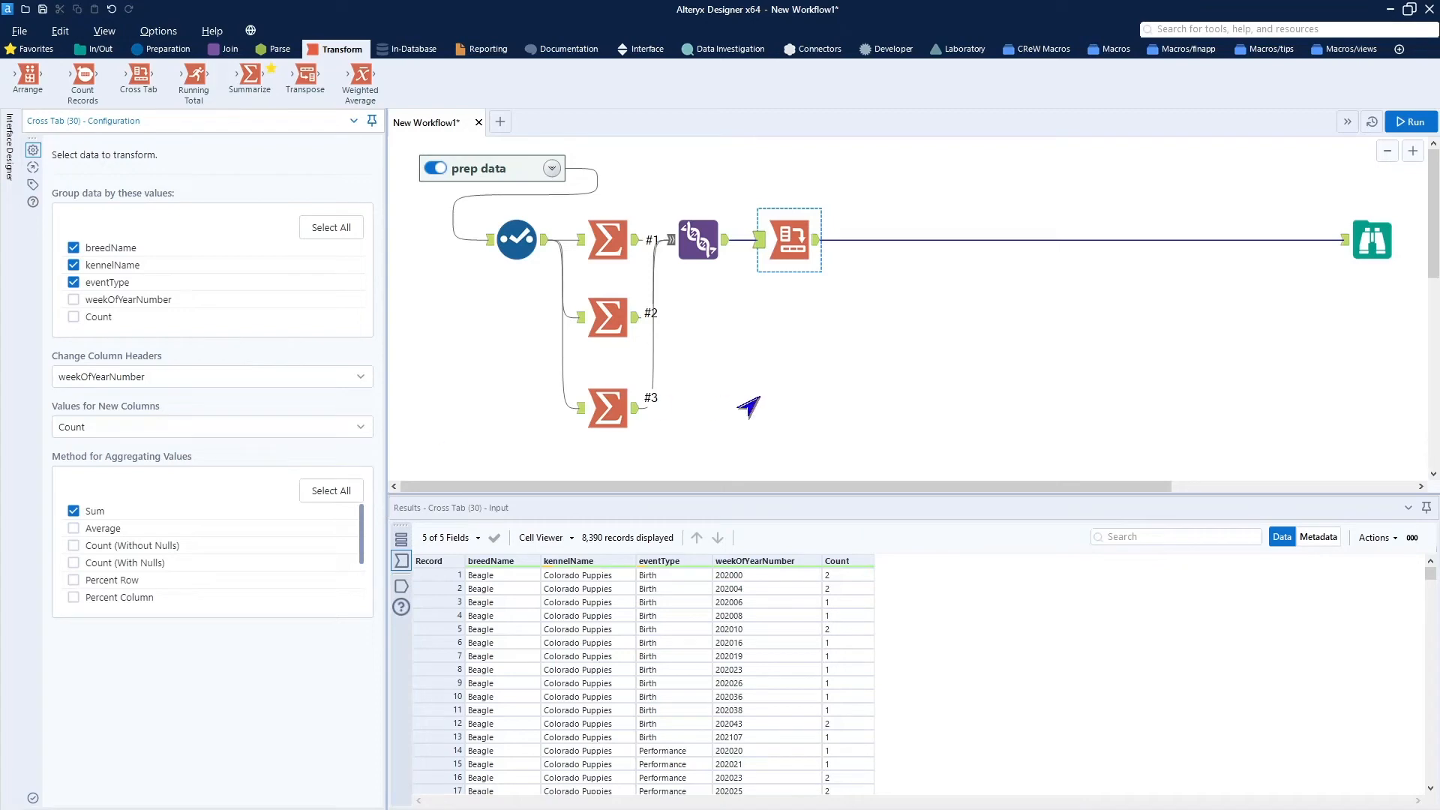
Run the workflow and examine the weekly columns output by the Cross Tab tool.
{"action": "left_click", "coordinate": [1406, 124]}
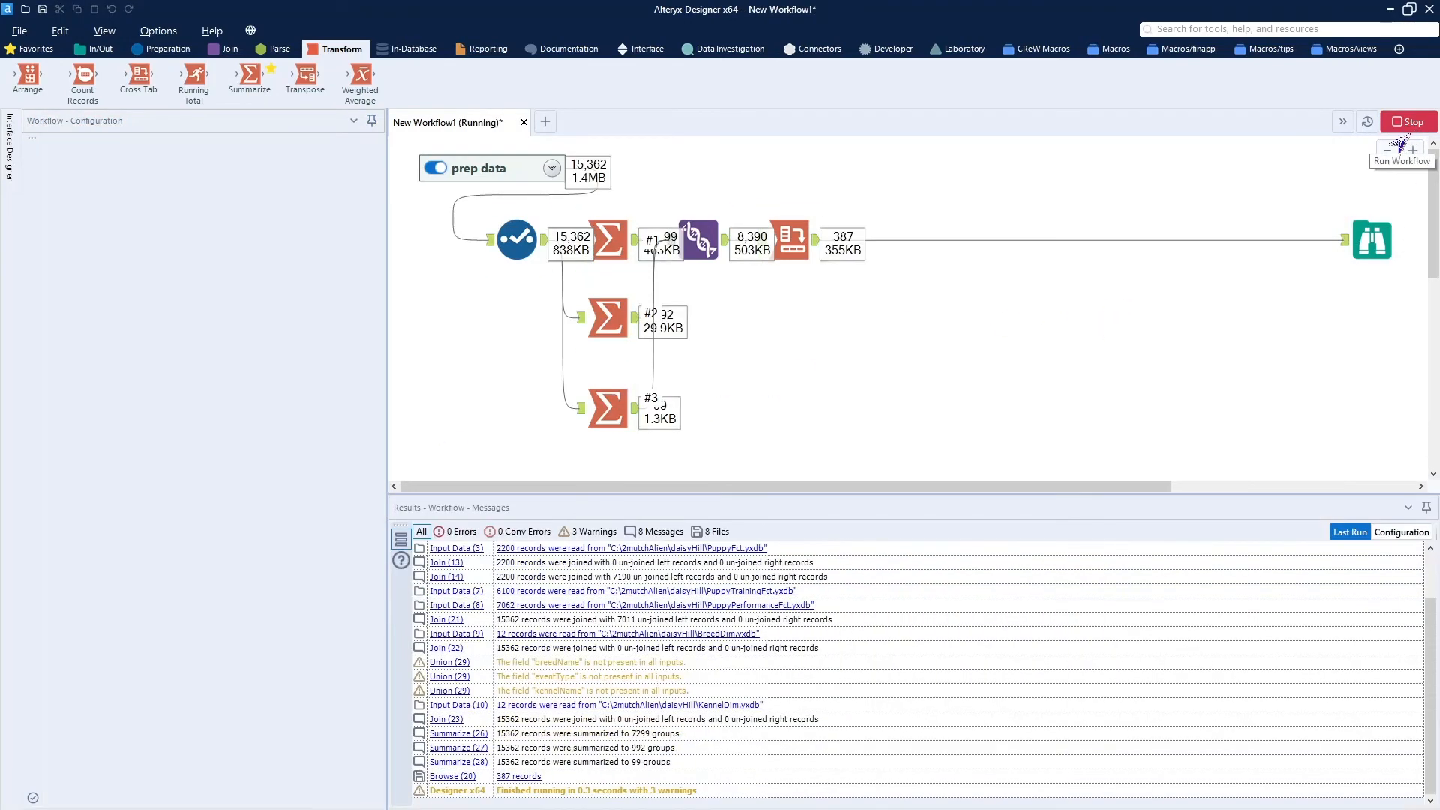
{"action": "left_click", "coordinate": [1022, 280]}
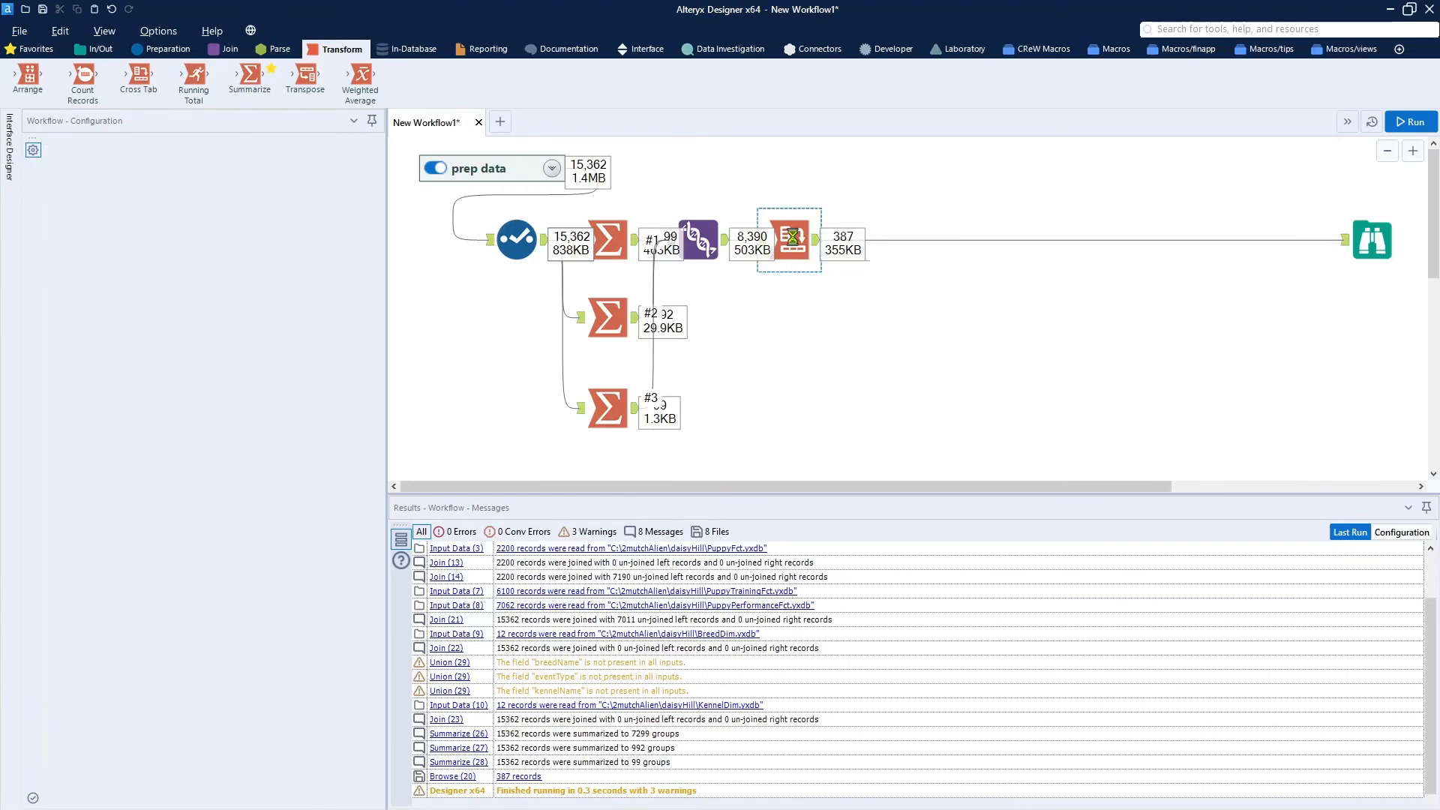
{"action": "left_click", "coordinate": [793, 237]}
{"action": "left_click", "coordinate": [816, 240]}
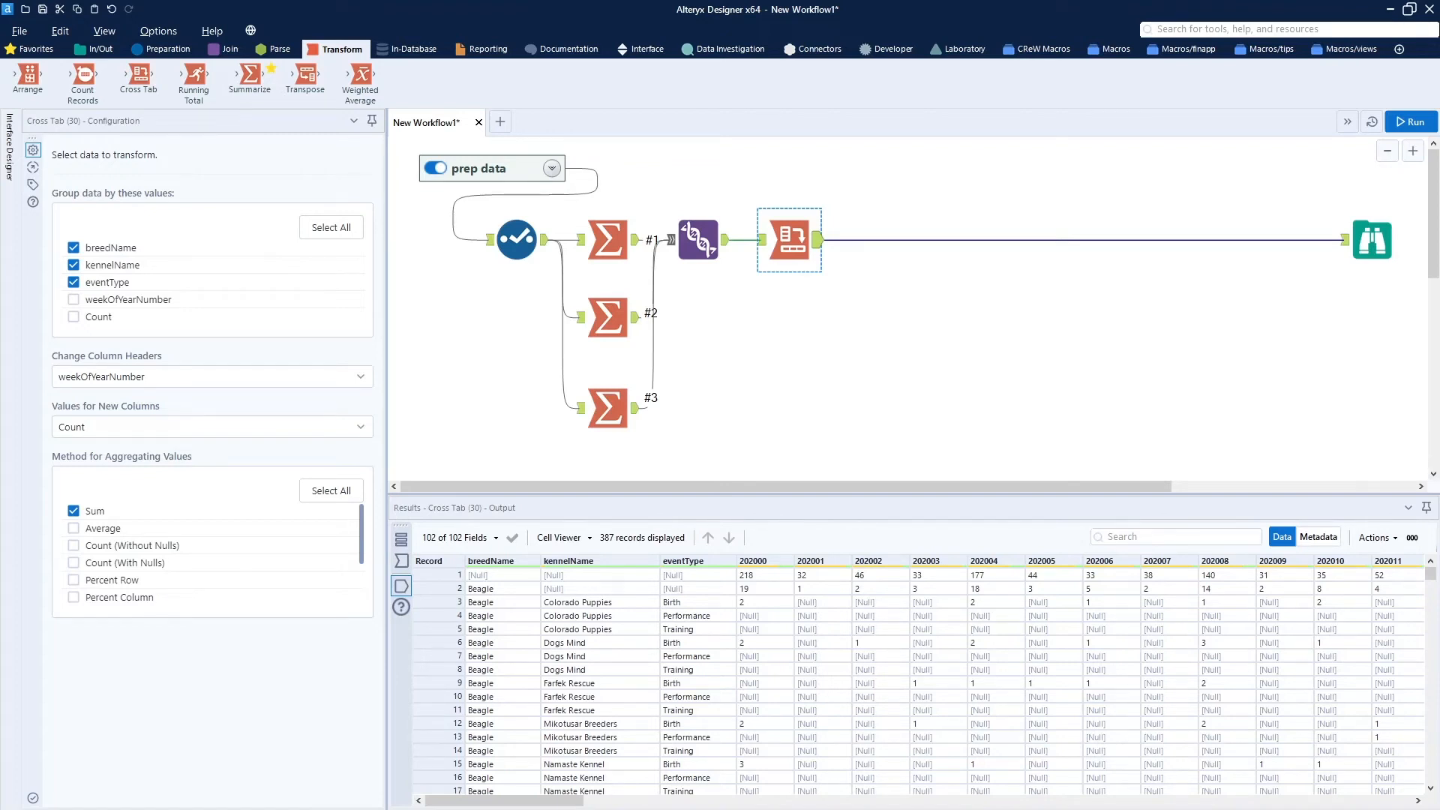
Insert a Multi-Field Formula tool after the Cross Tab, targeting the text fields breedName, kennelName and eventType without copying output fields.
{"action": "left_click", "coordinate": [159, 51]}
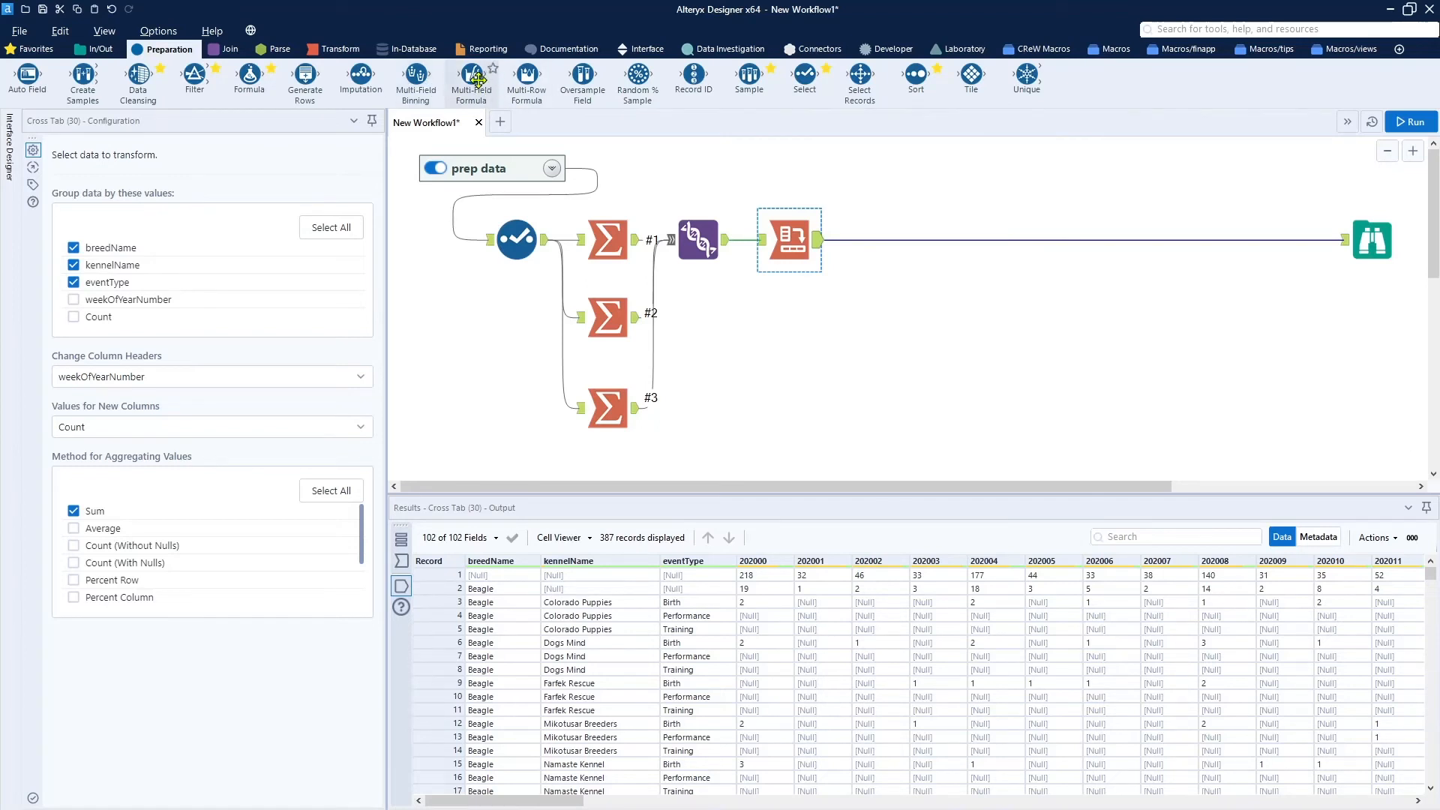
{"action": "left_click_drag", "start_coordinate": [478, 78], "coordinate": [885, 241]}
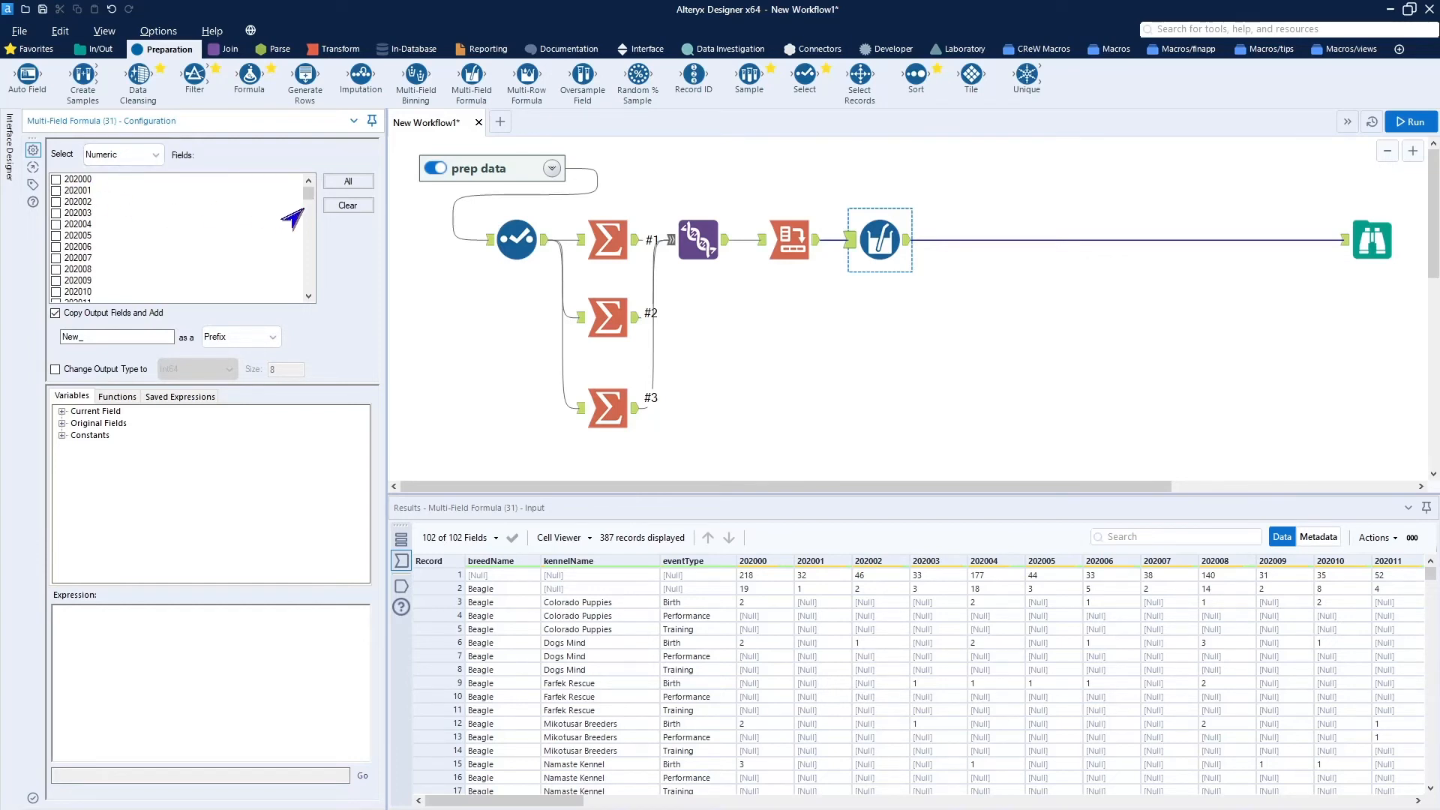
{"action": "left_click", "coordinate": [137, 159]}
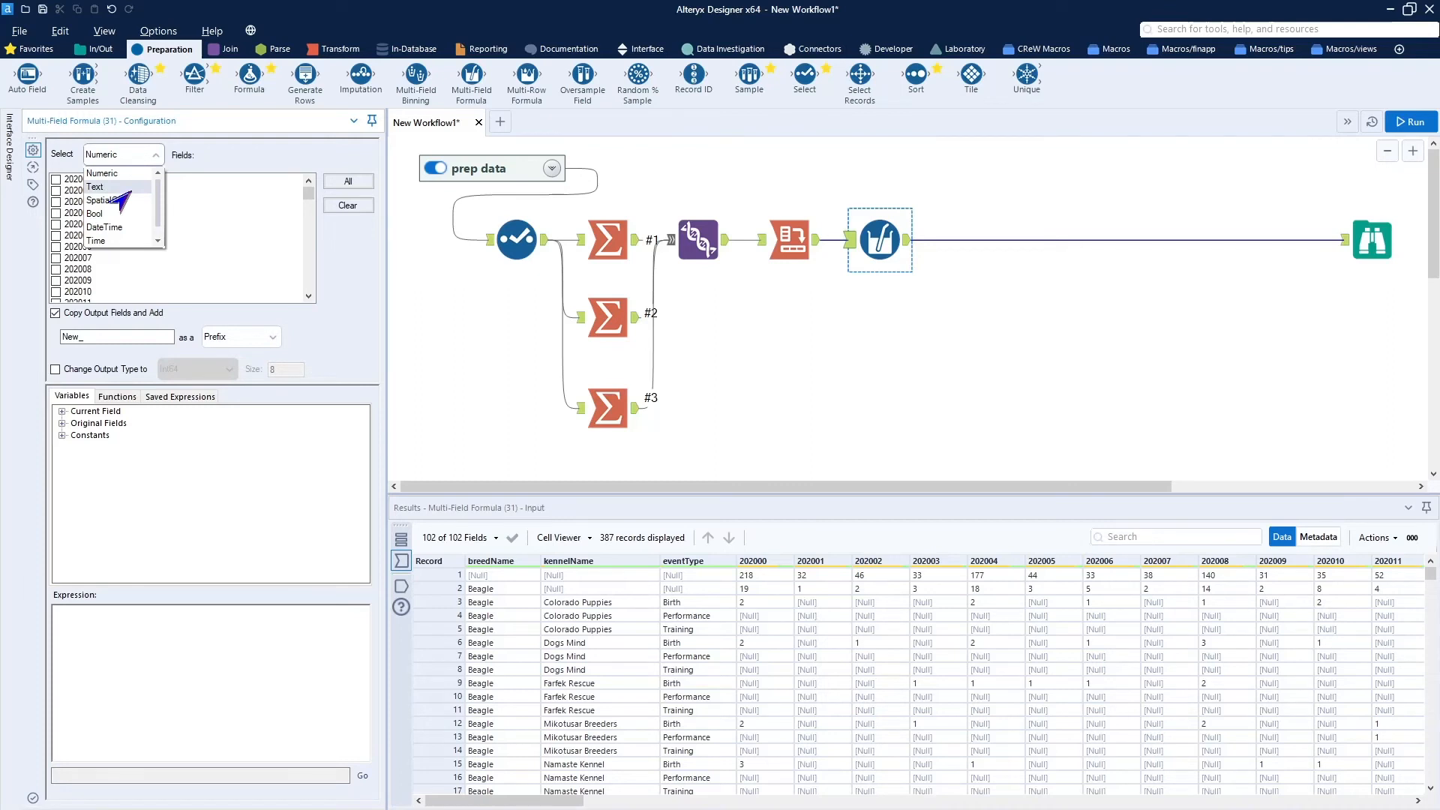
{"action": "left_click", "coordinate": [108, 189]}
{"action": "left_click", "coordinate": [79, 180]}
{"action": "left_click", "coordinate": [79, 191]}
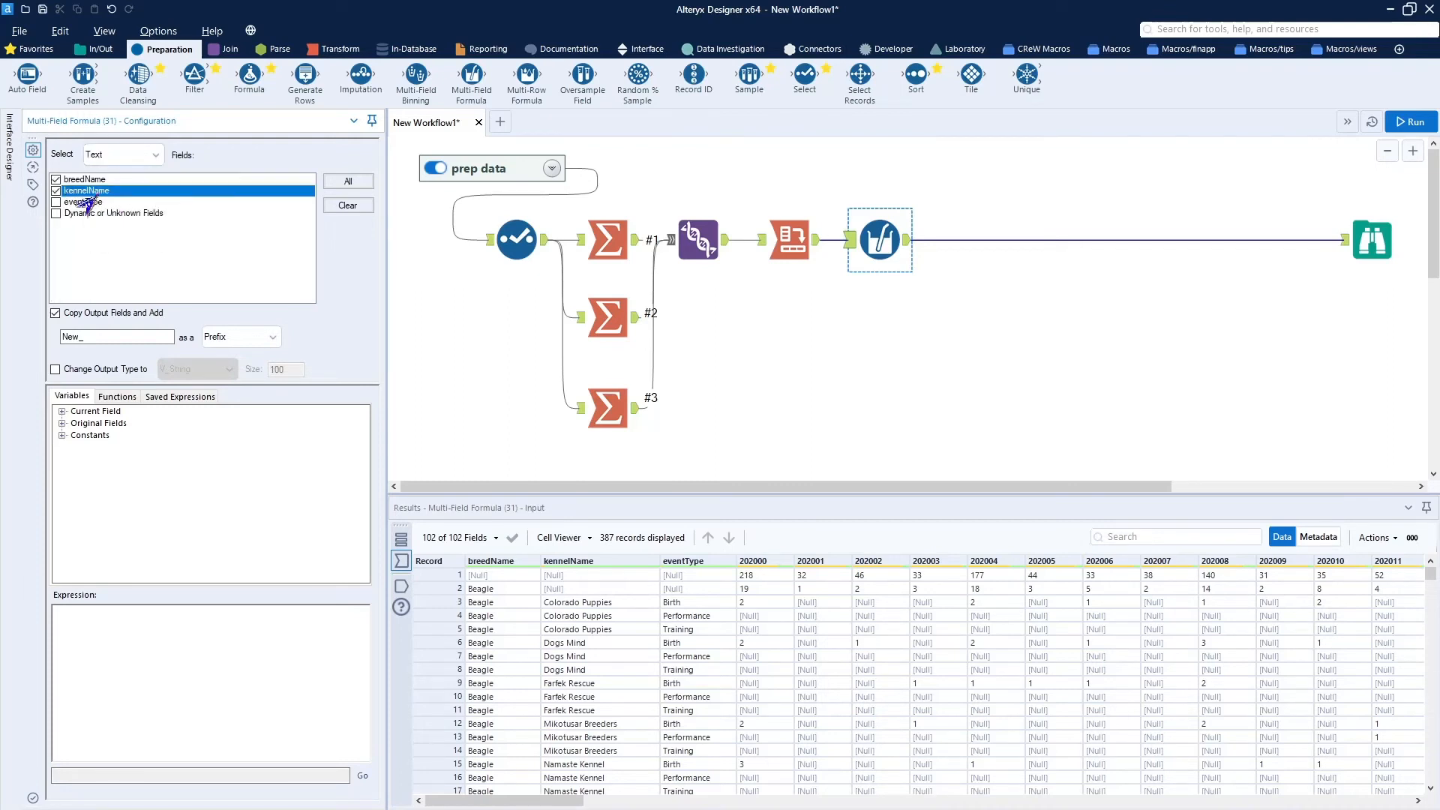
{"action": "left_click", "coordinate": [81, 202]}
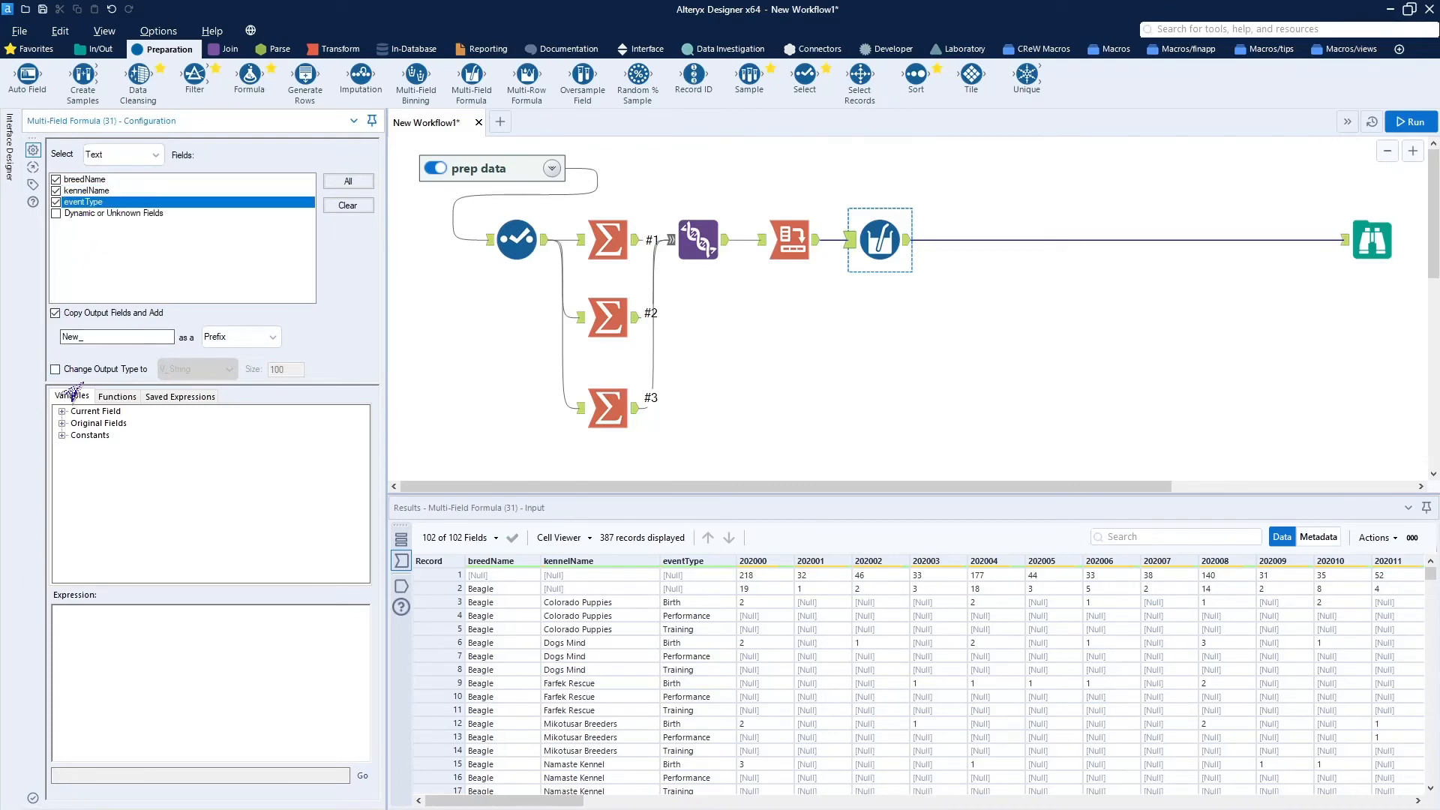
{"action": "left_click", "coordinate": [55, 314]}
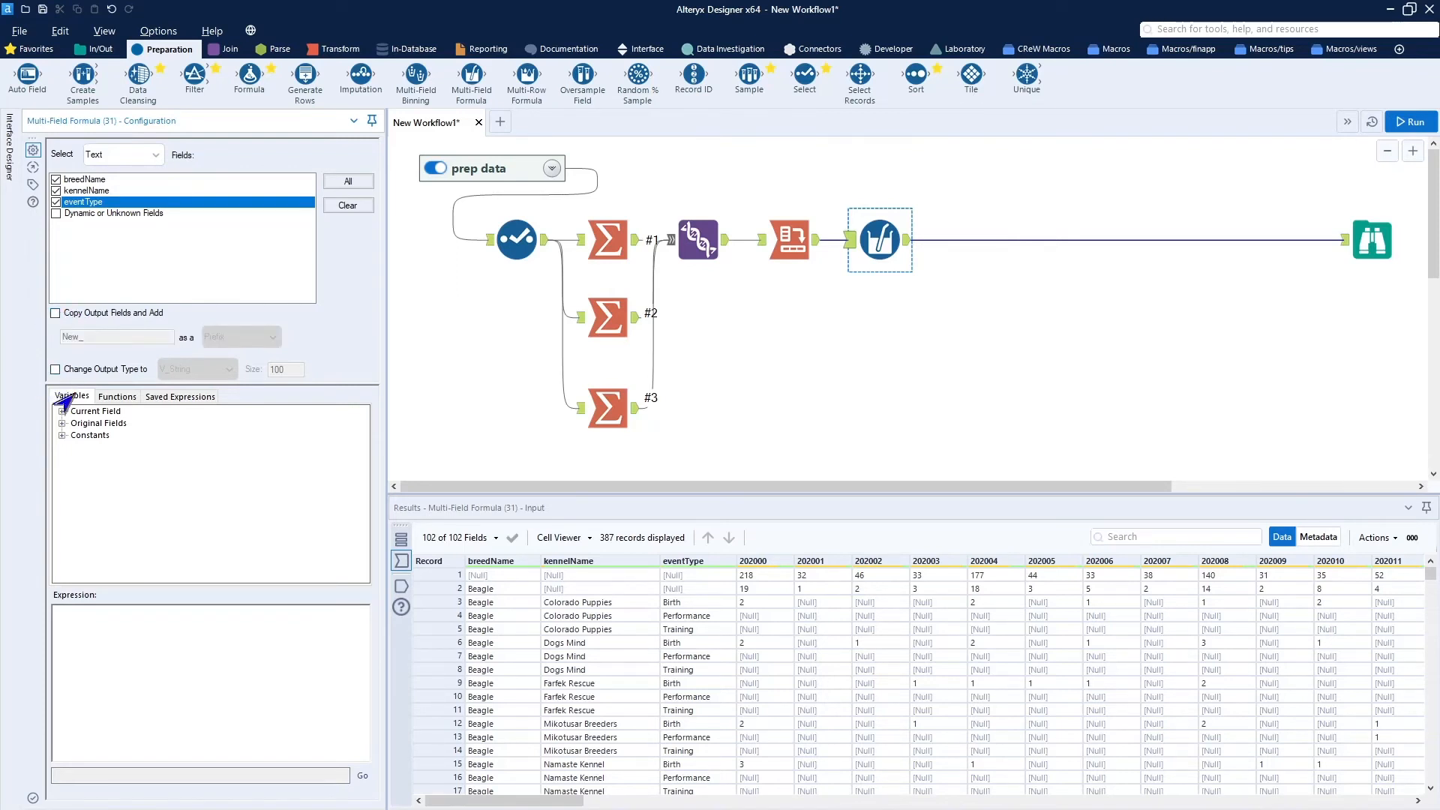
Enter the Multi-Field Formula expression IIF(IsNull([_CurrentField_]), 'zzzzzzzz',[_CurrentField_]) to replace null text values.
{"action": "left_click", "coordinate": [102, 638]}
{"action": "type", "text": "IIF"}
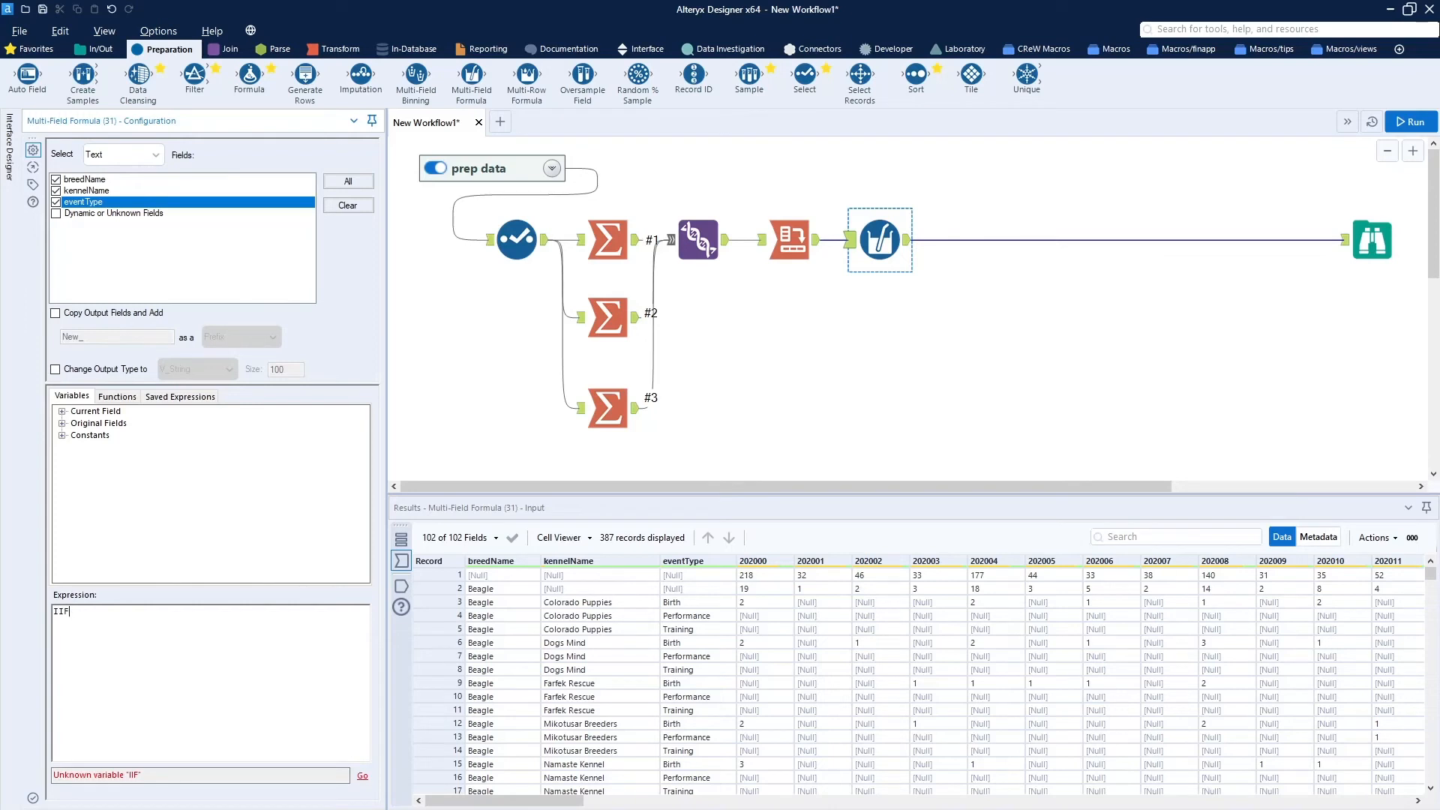
{"action": "type", "text": "(IsNull("}
{"action": "left_click", "coordinate": [63, 412]}
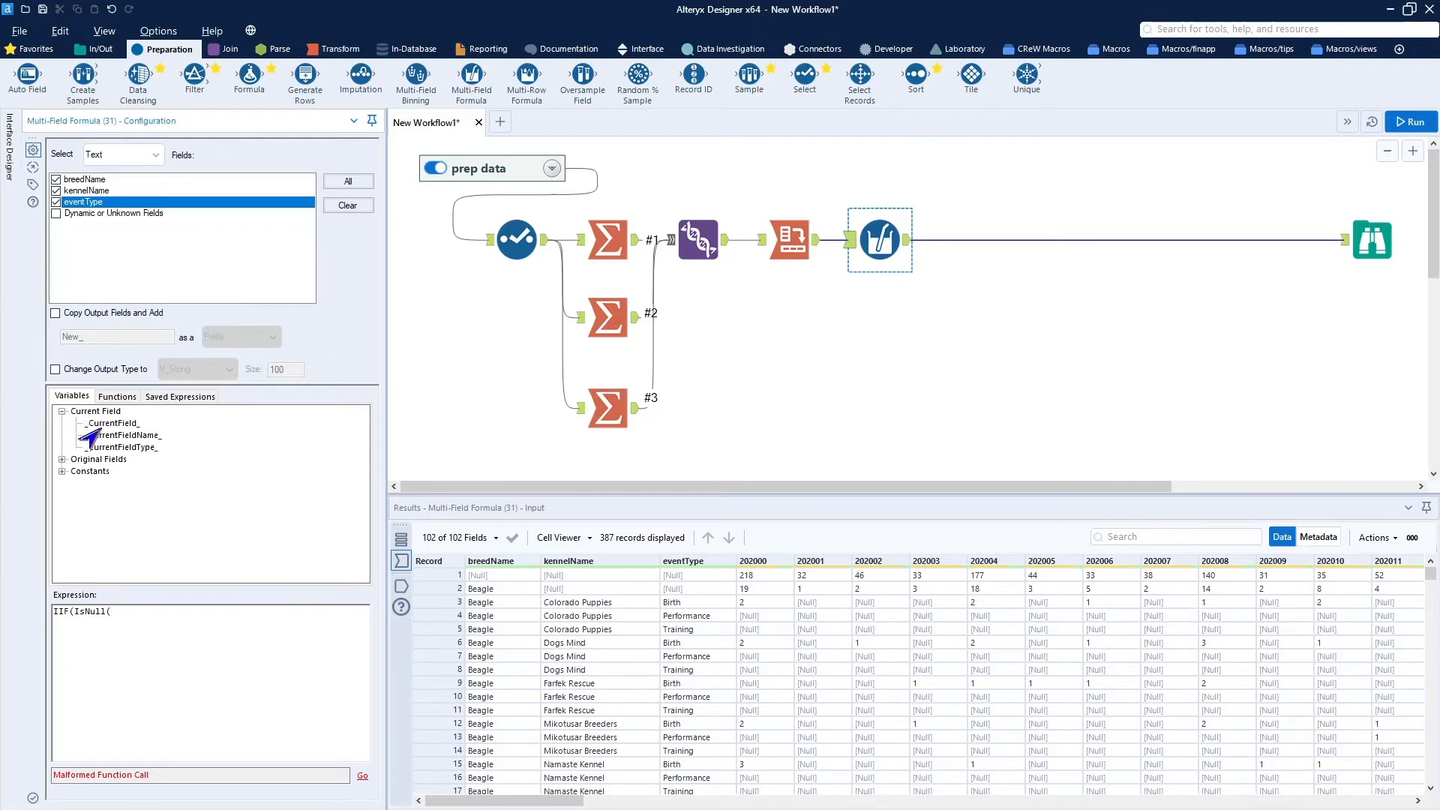
{"action": "left_click", "coordinate": [96, 425]}
{"action": "double_click", "coordinate": [96, 425]}
{"action": "type", "text": ")"}
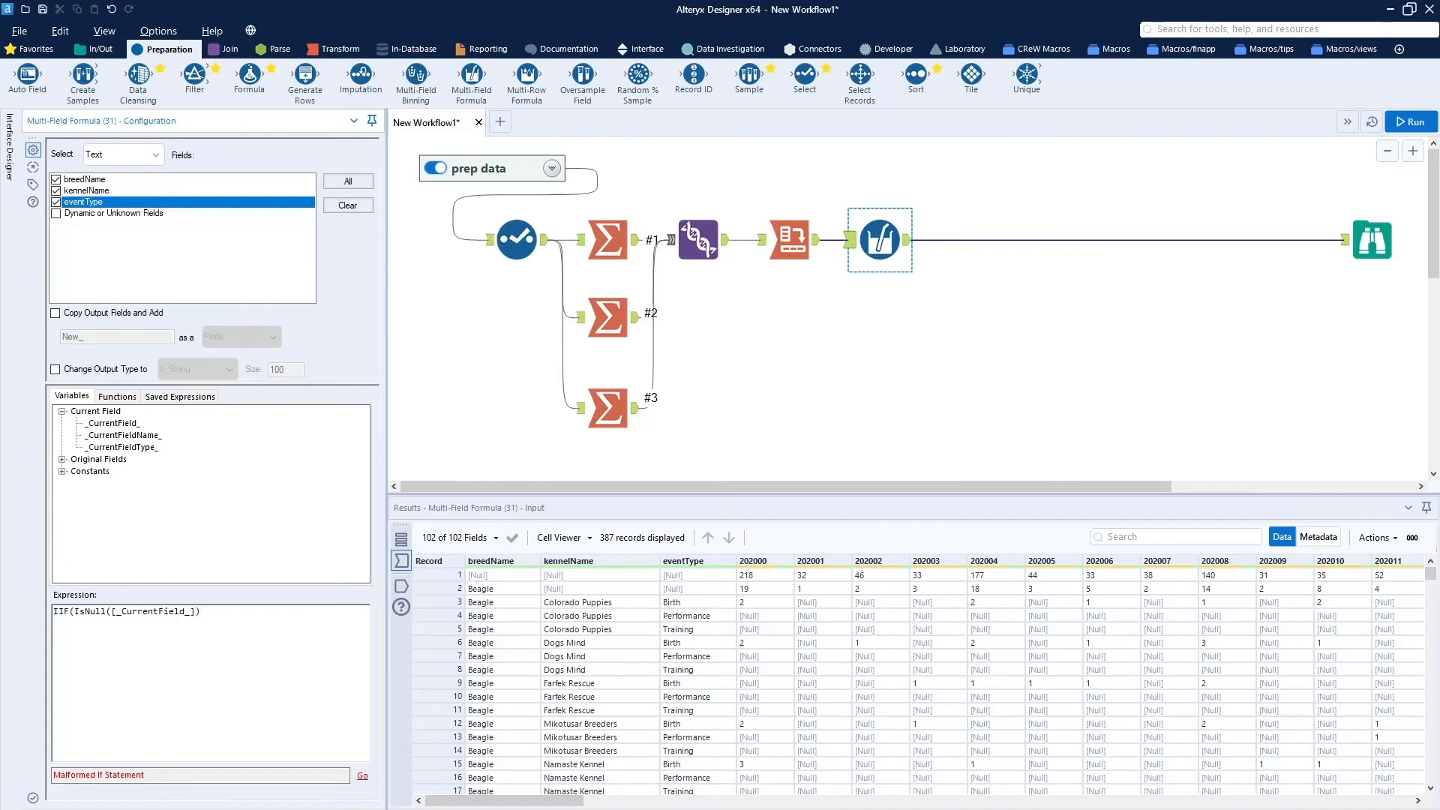
{"action": "type", "text": ", '"}
{"action": "type", "text": "zzzzzzzz',"}
{"action": "double_click", "coordinate": [114, 424]}
{"action": "type", "text": ")"}
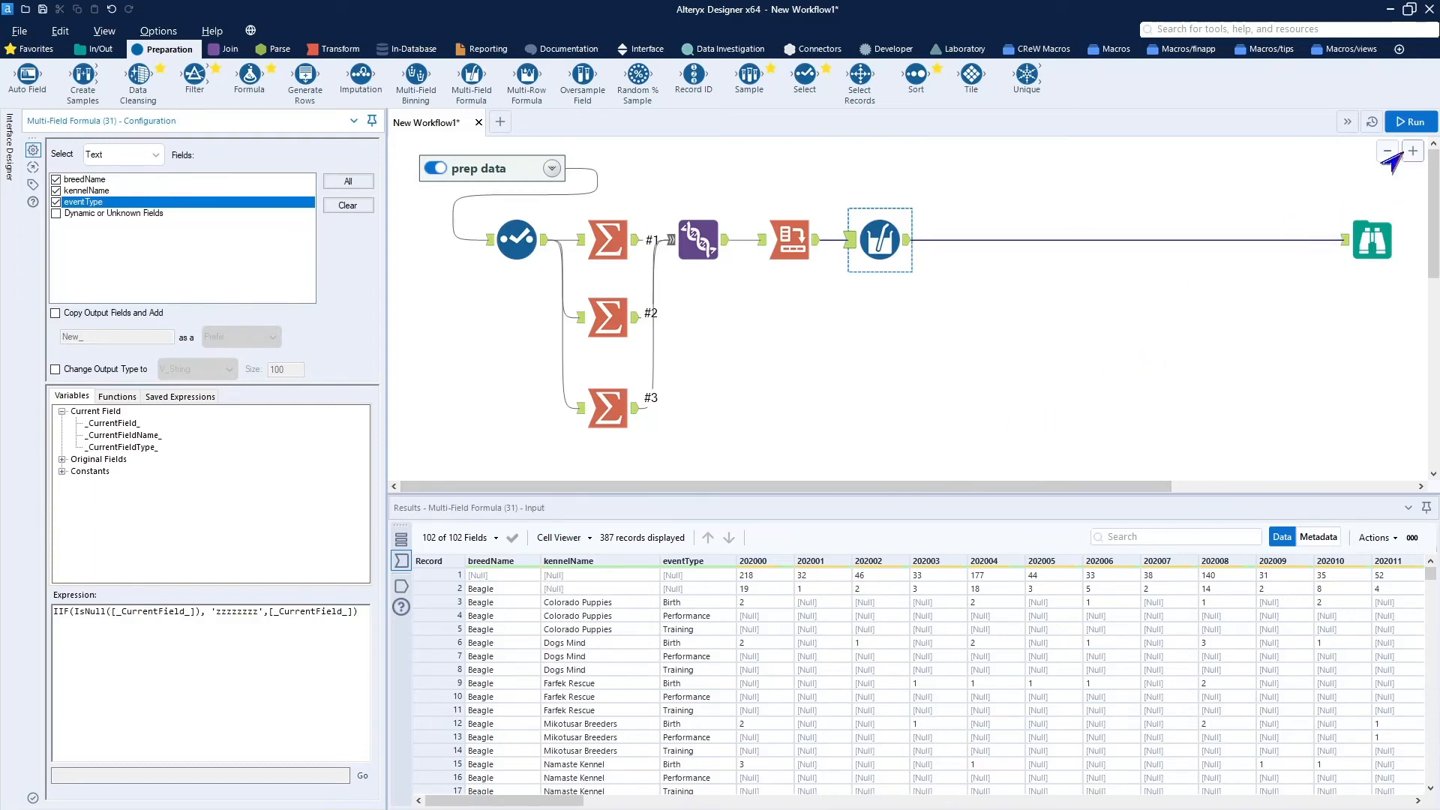
Run the workflow and examine the placeholder values output by the Multi-Field Formula tool.
{"action": "left_click", "coordinate": [1405, 124]}
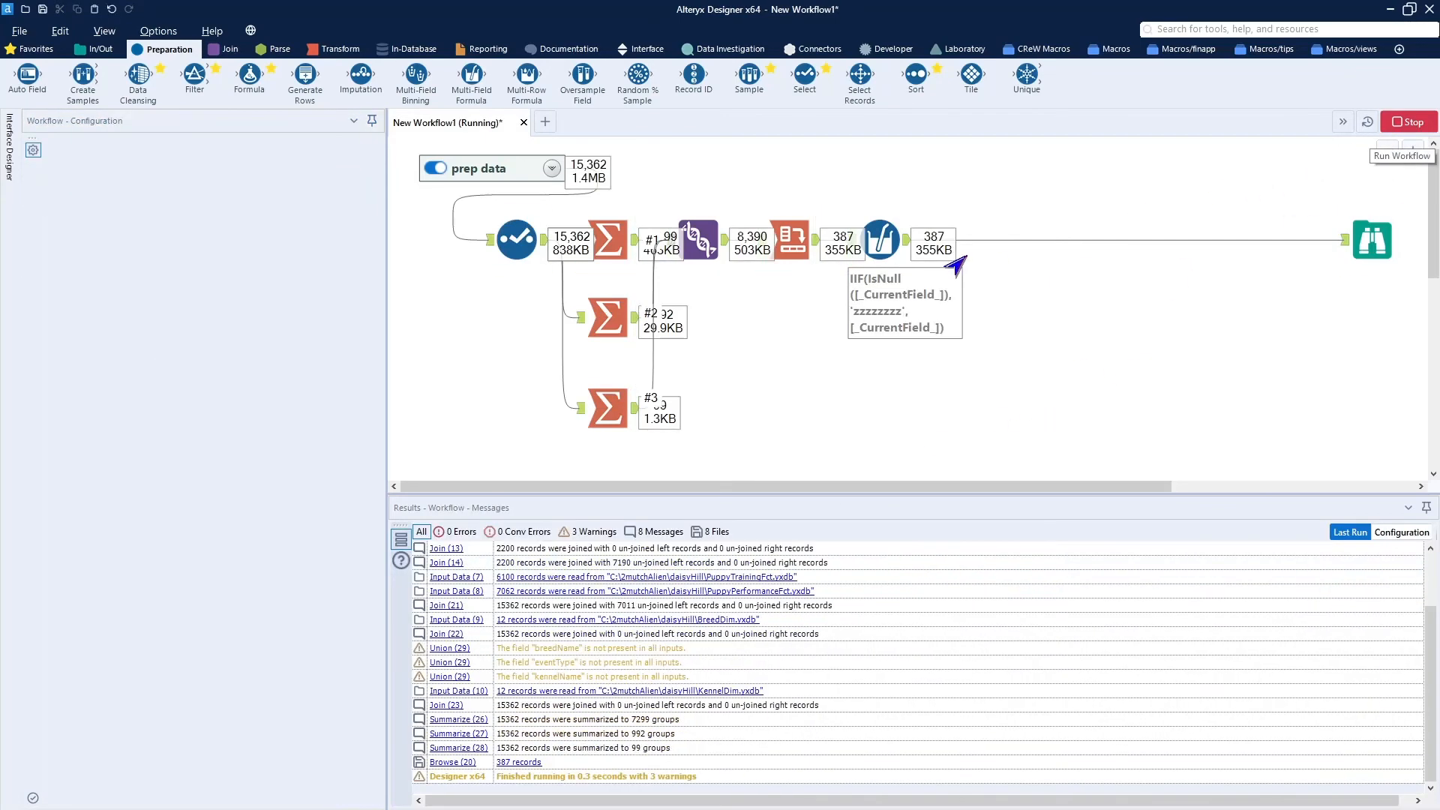
{"action": "left_click", "coordinate": [875, 235]}
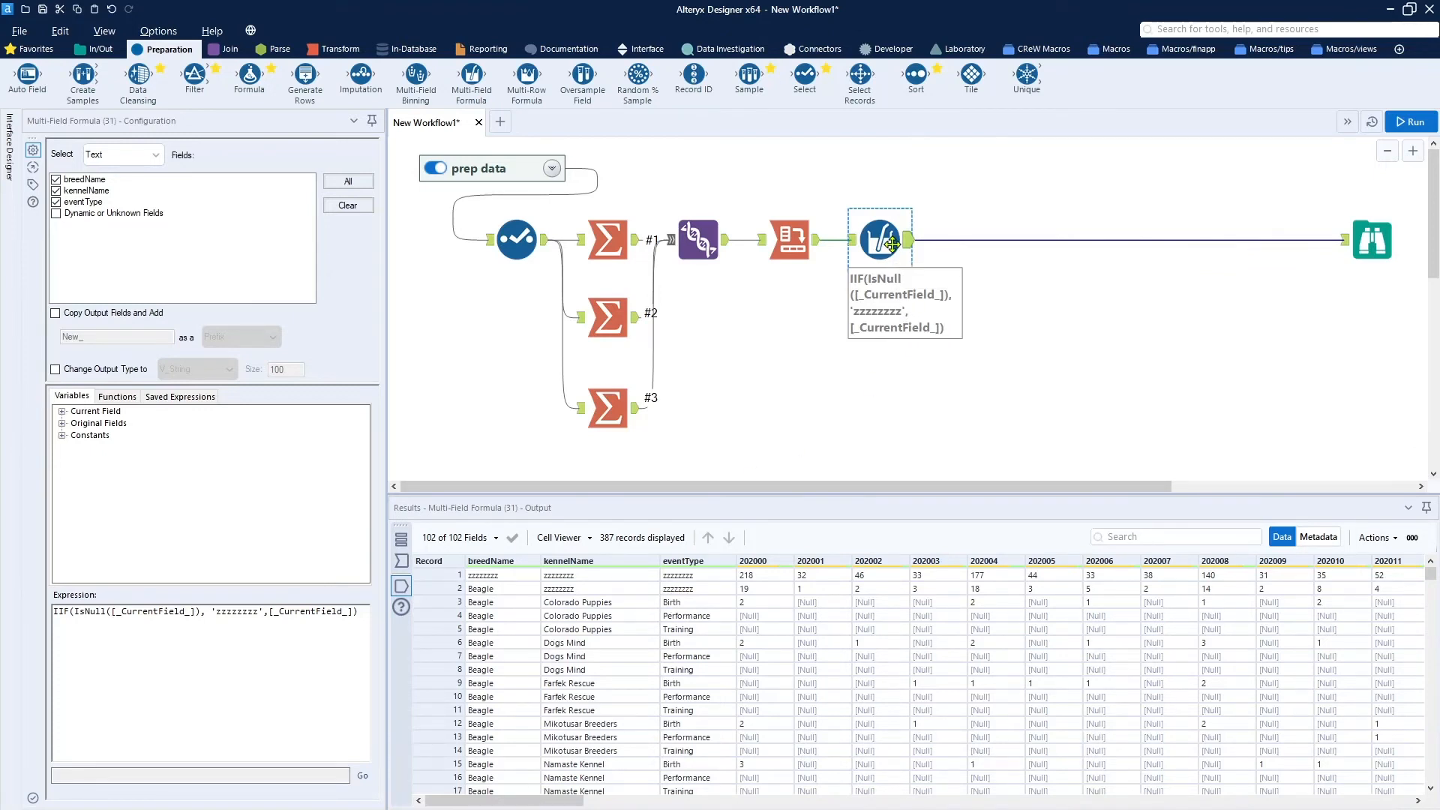
Replace the Multi-Field Formula tool's annotation text with "nulls to be last".
{"action": "left_click", "coordinate": [32, 184]}
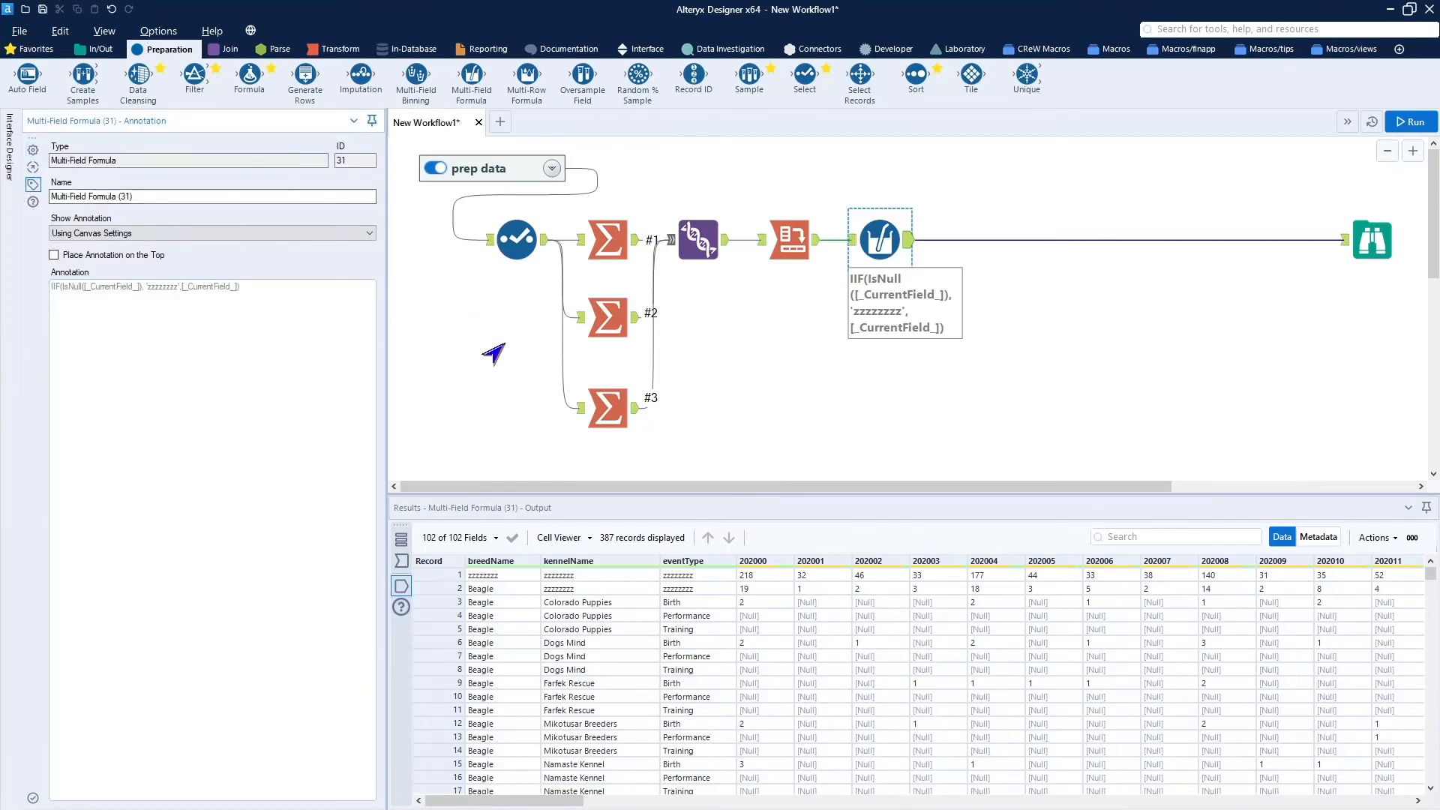
{"action": "left_click_drag", "start_coordinate": [292, 284], "coordinate": [49, 285]}
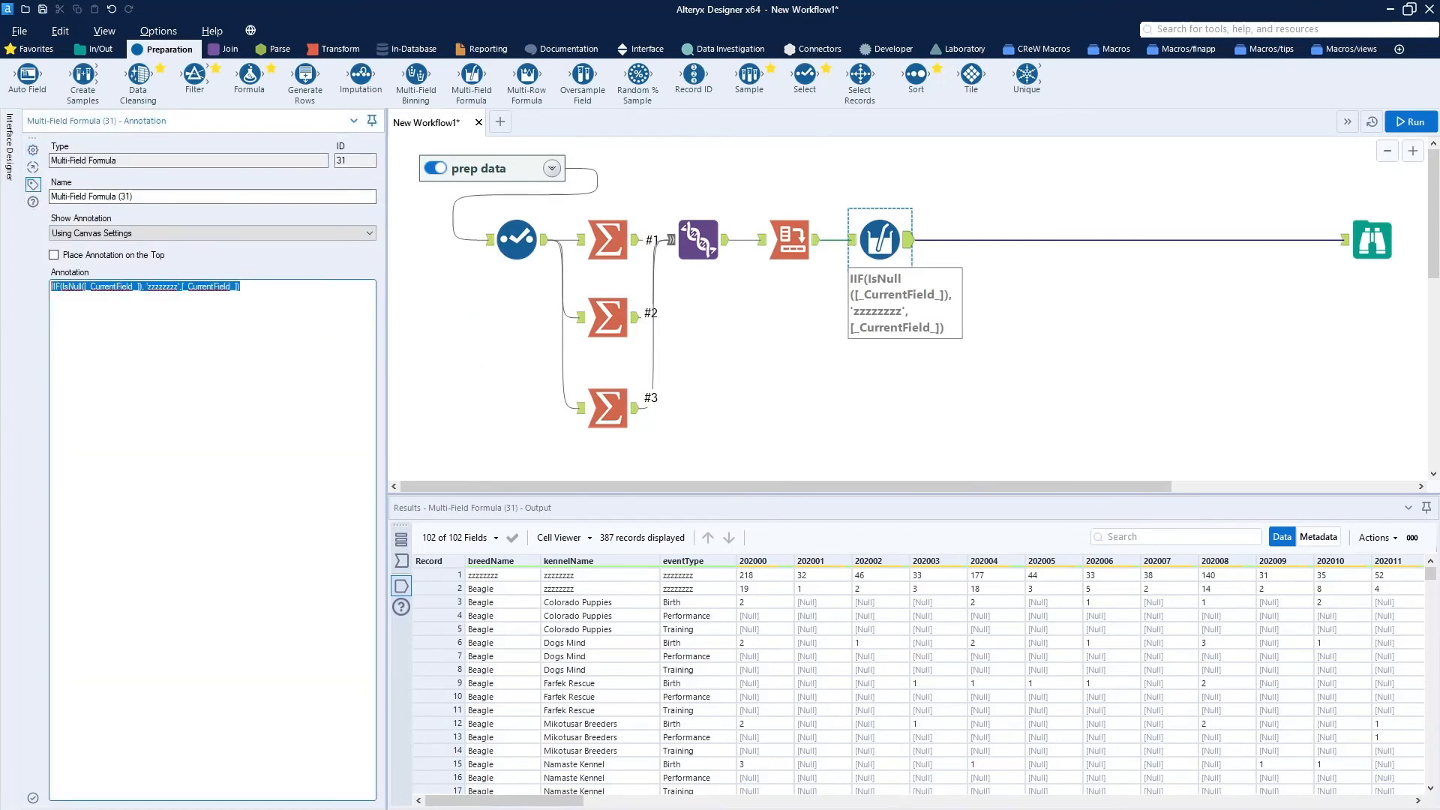
{"action": "type", "text": "nulls to be last"}
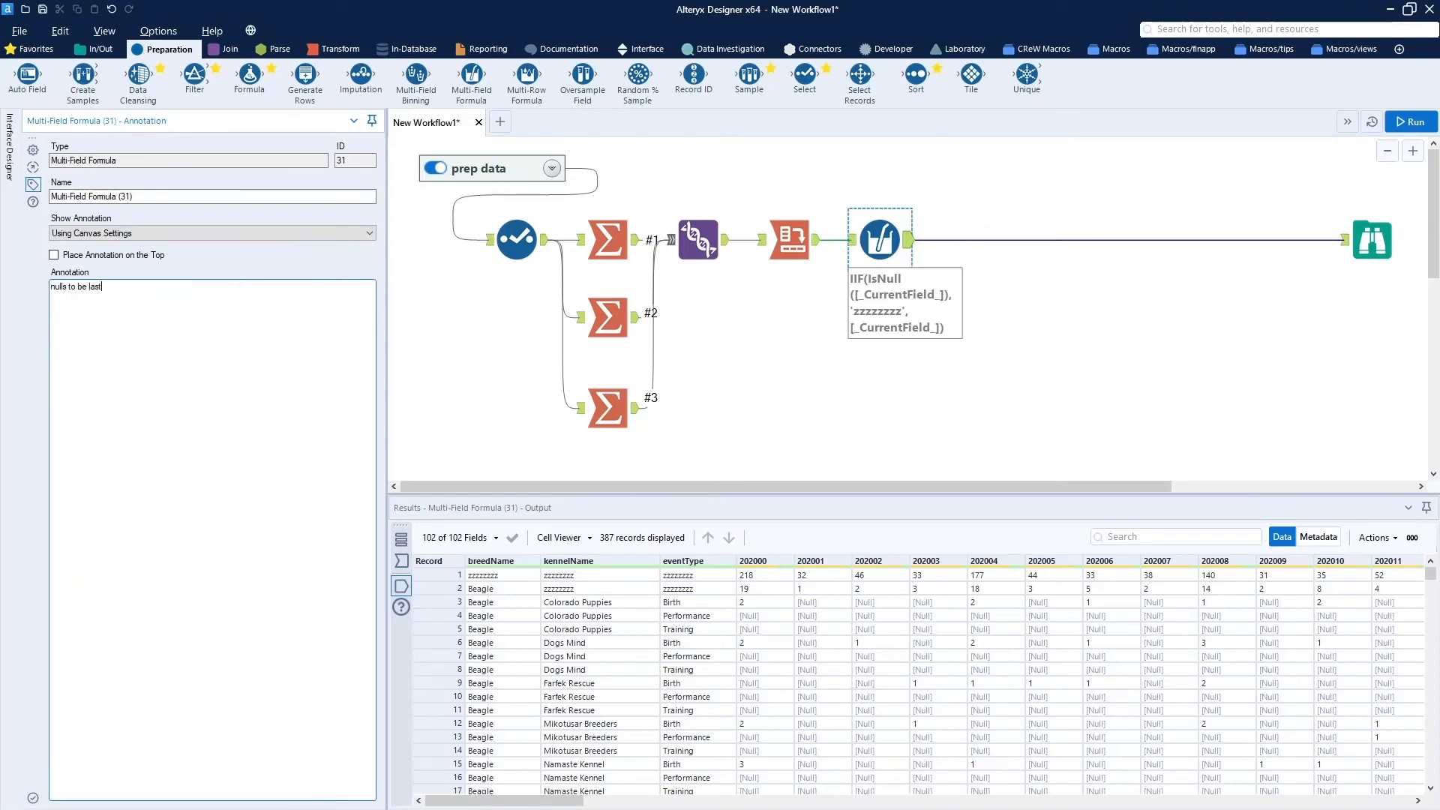
{"action": "left_click", "coordinate": [834, 452]}
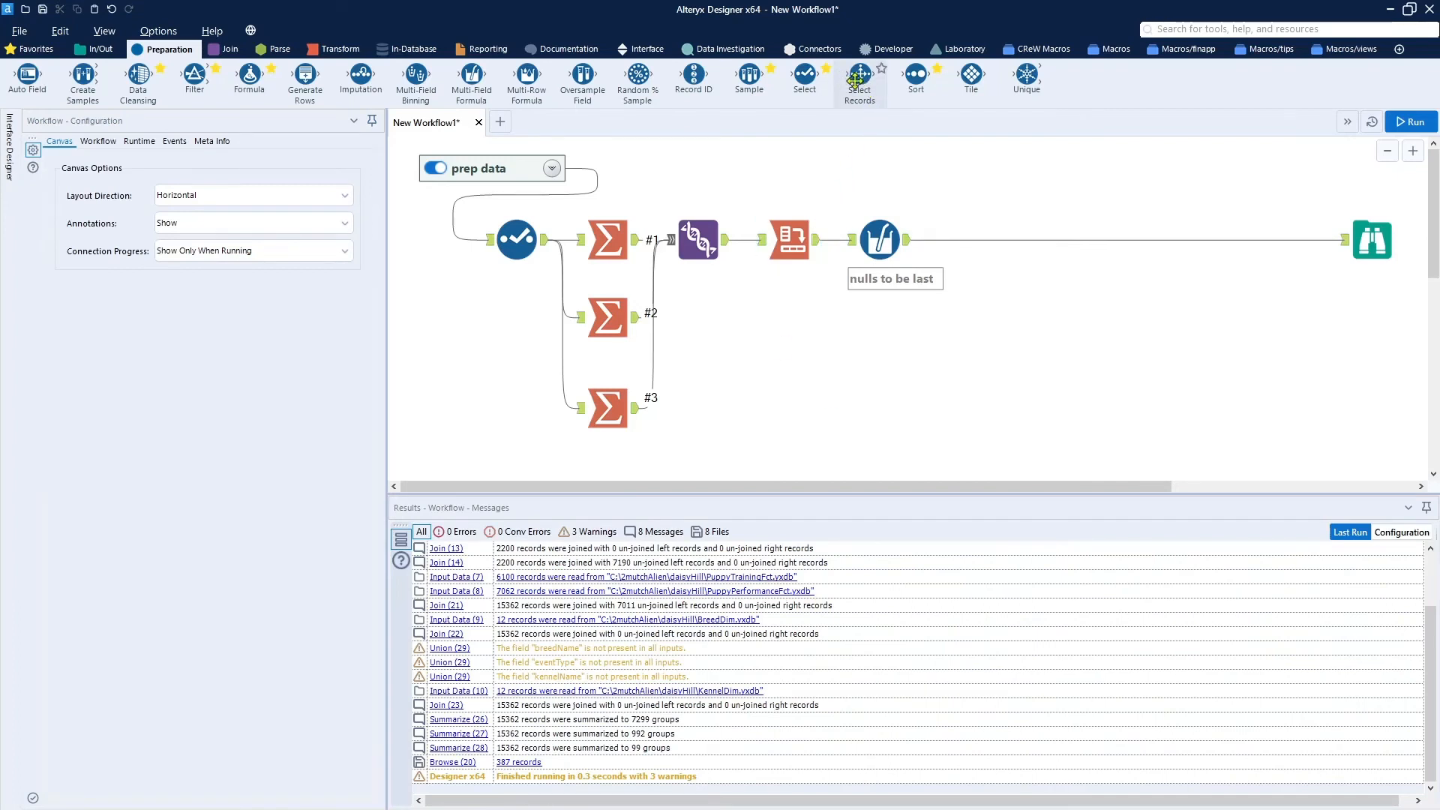
Insert a Sort tool between the Multi-Field Formula and the Browse, and set its annotation to Never show.
{"action": "left_click_drag", "start_coordinate": [914, 74], "coordinate": [964, 240]}
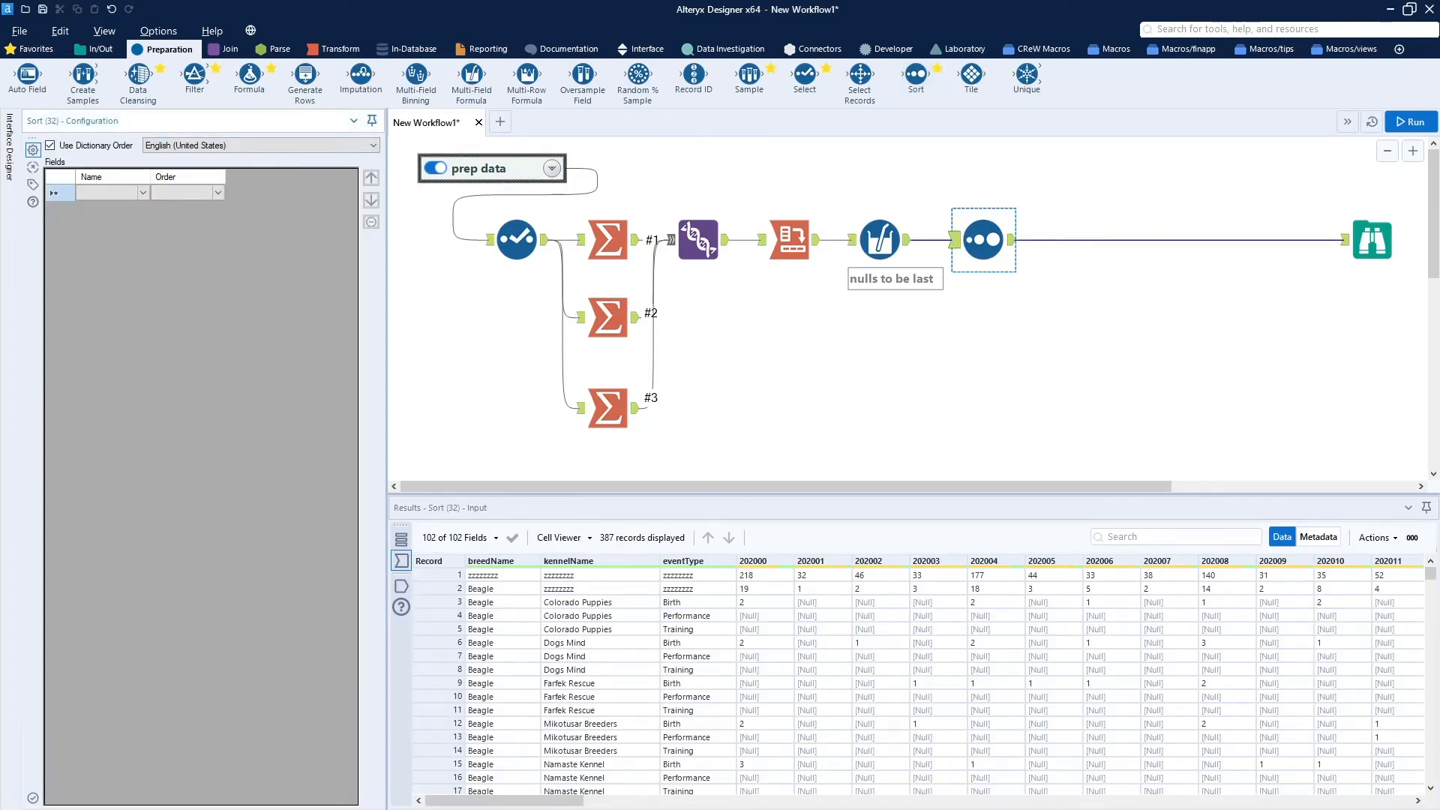
{"action": "left_click", "coordinate": [31, 185]}
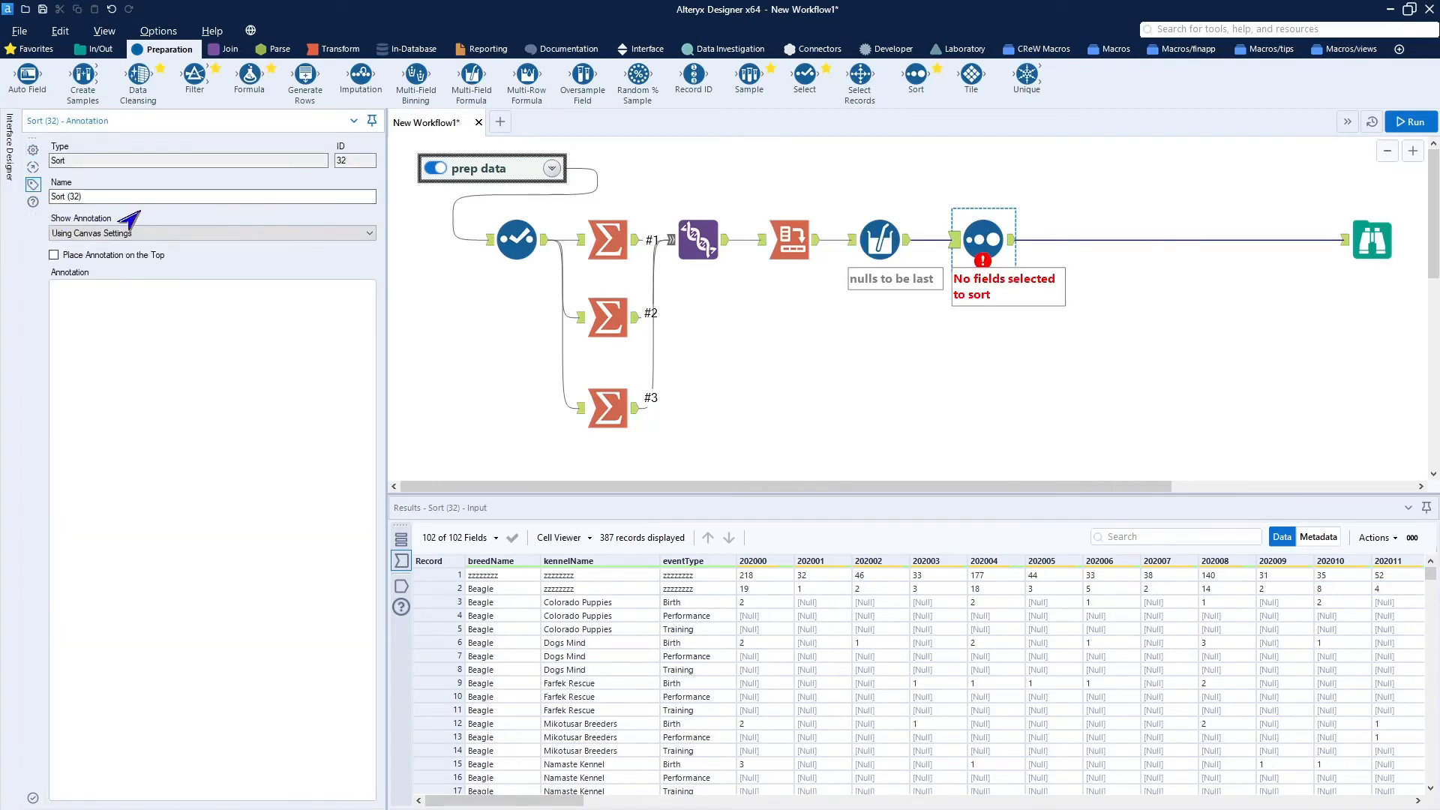
{"action": "left_click", "coordinate": [90, 239]}
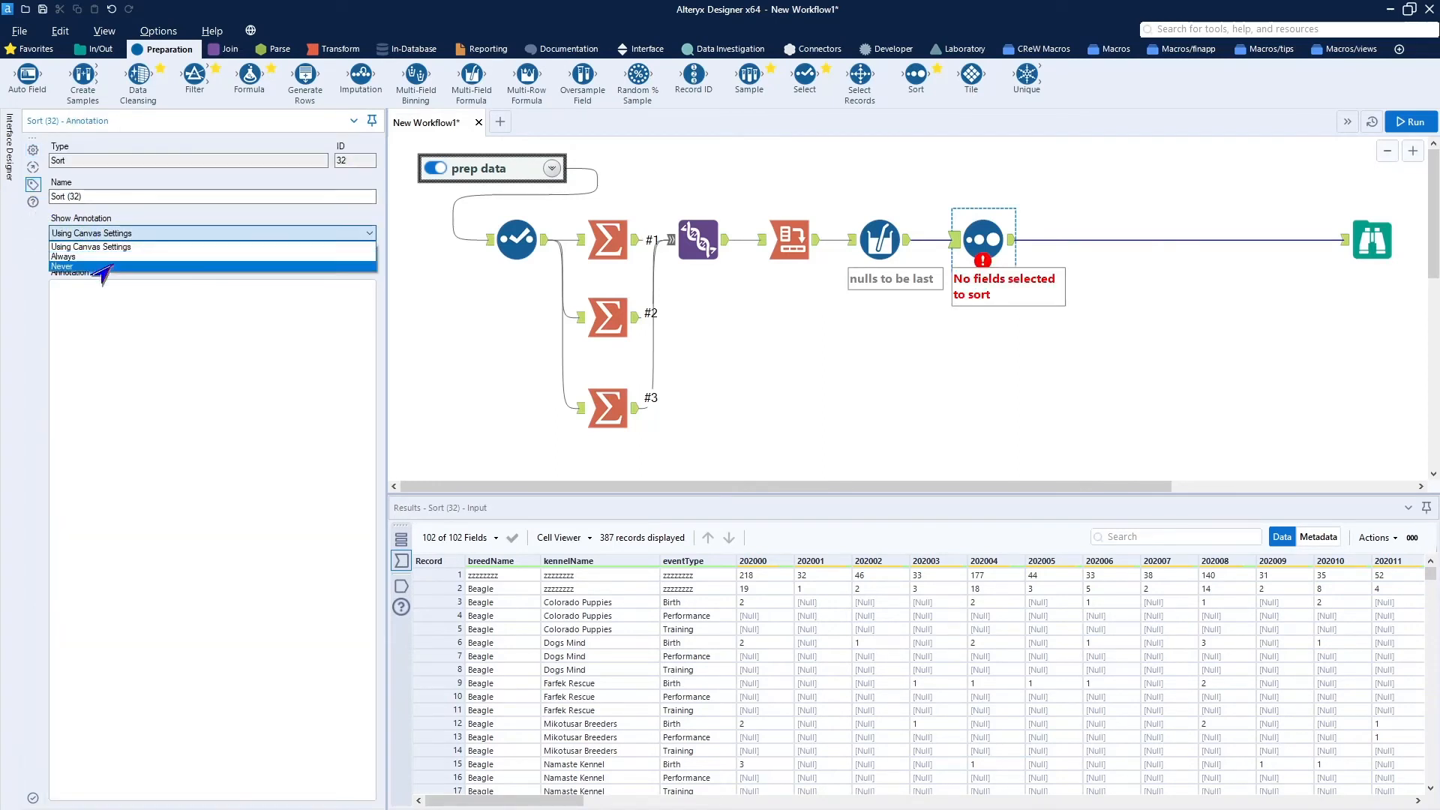
{"action": "left_click", "coordinate": [103, 271]}
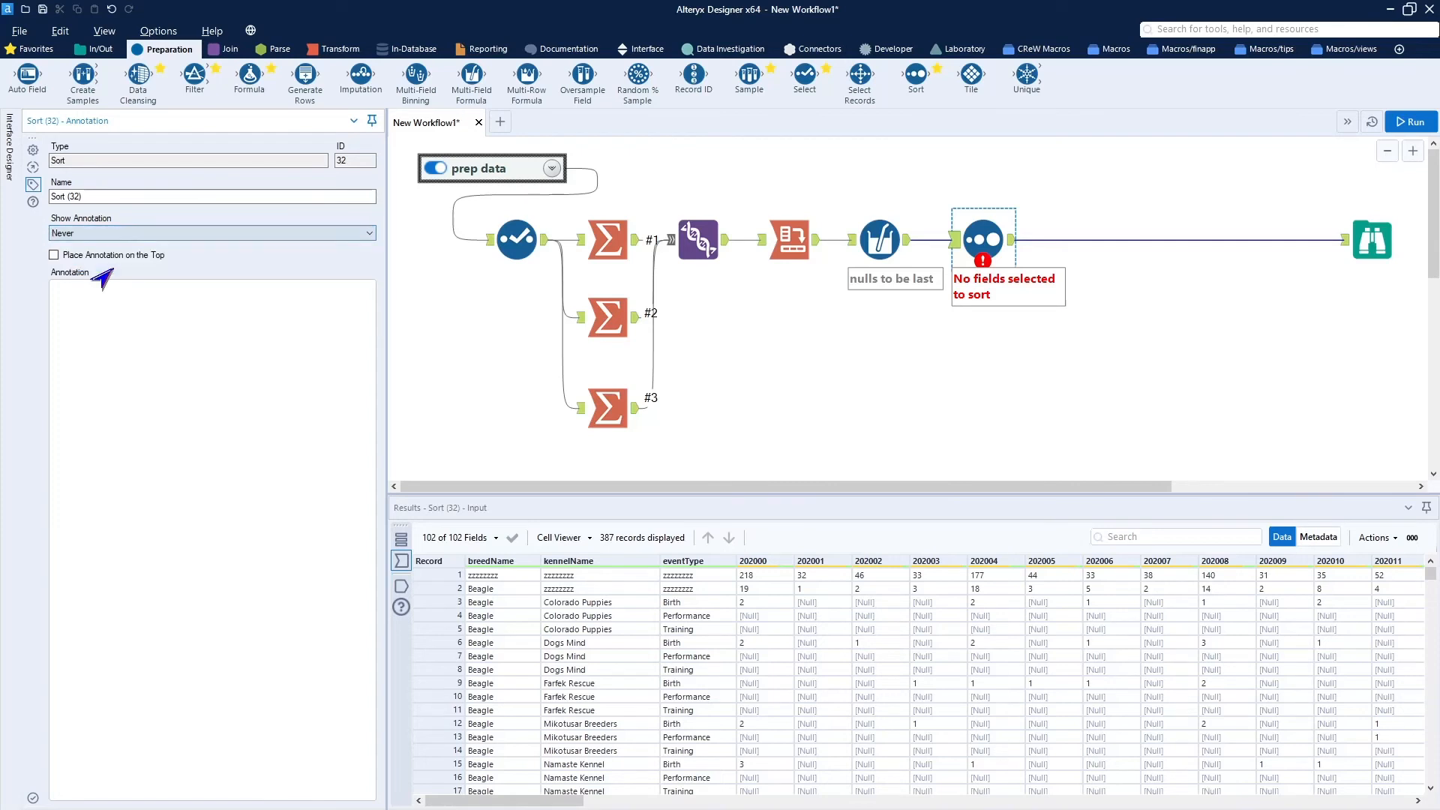
Configure the Sort tool to order records by breedName, kennelName and eventType, all Ascending.
{"action": "left_click", "coordinate": [30, 153]}
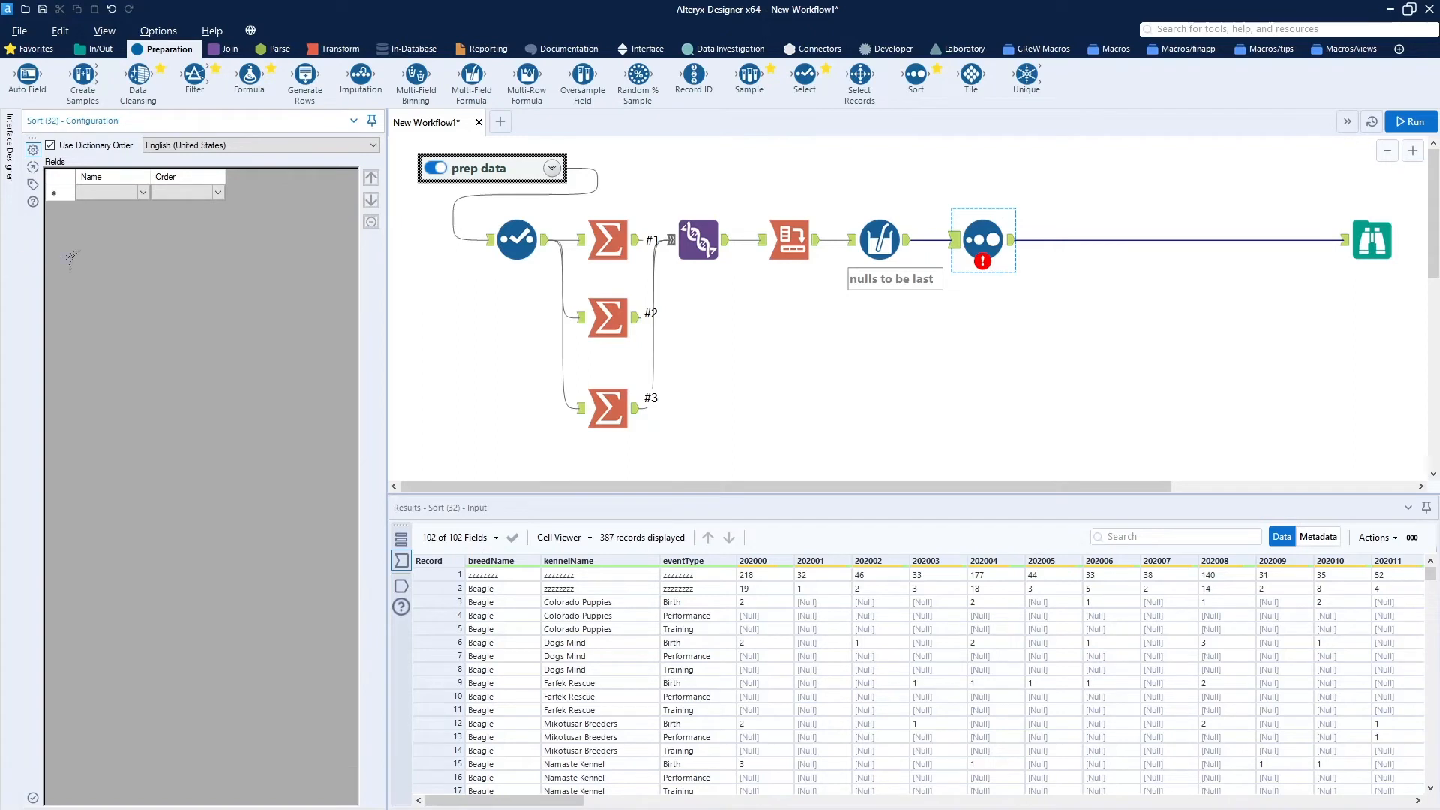
{"action": "left_click", "coordinate": [155, 193]}
{"action": "left_click", "coordinate": [122, 195]}
{"action": "left_click", "coordinate": [122, 195]}
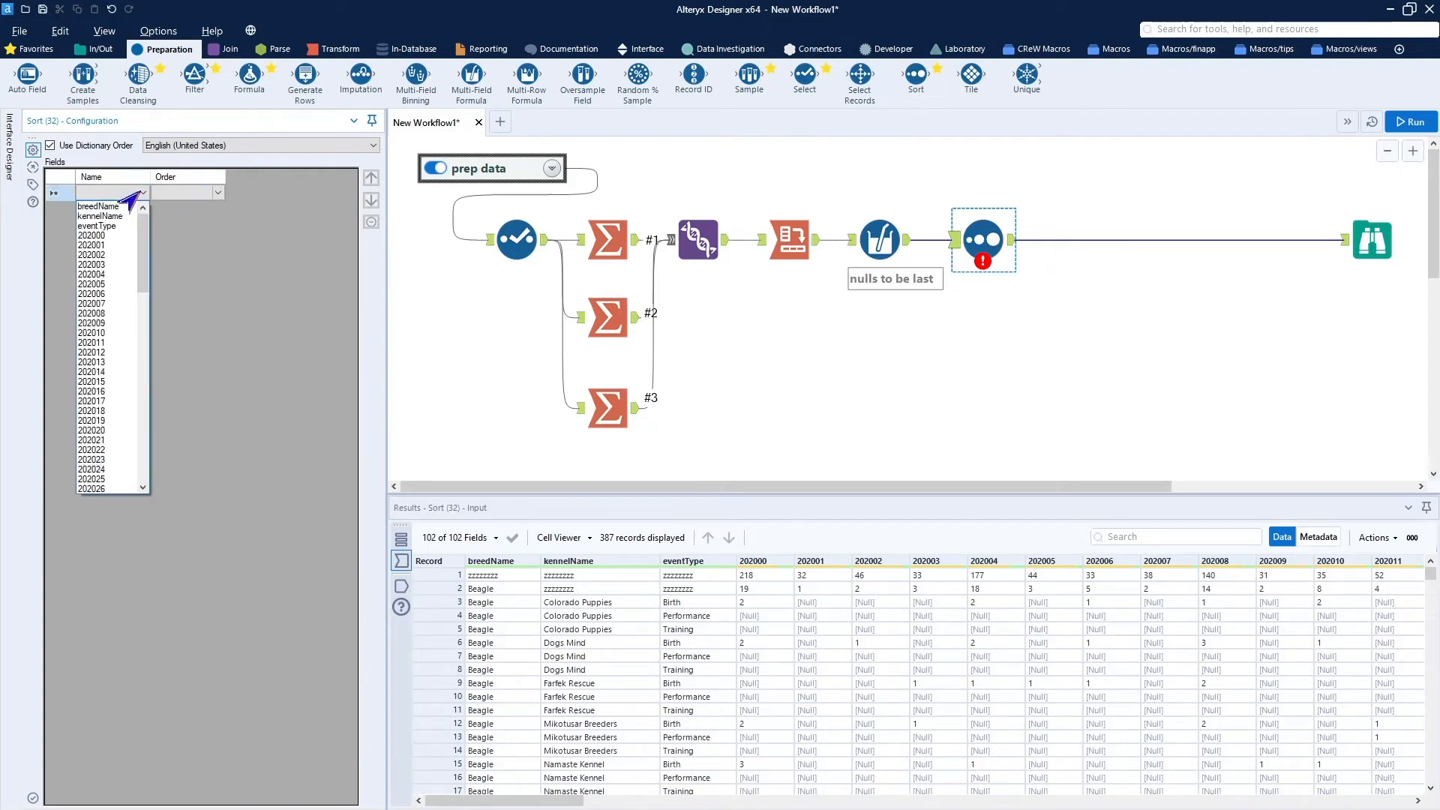
{"action": "left_click", "coordinate": [120, 207]}
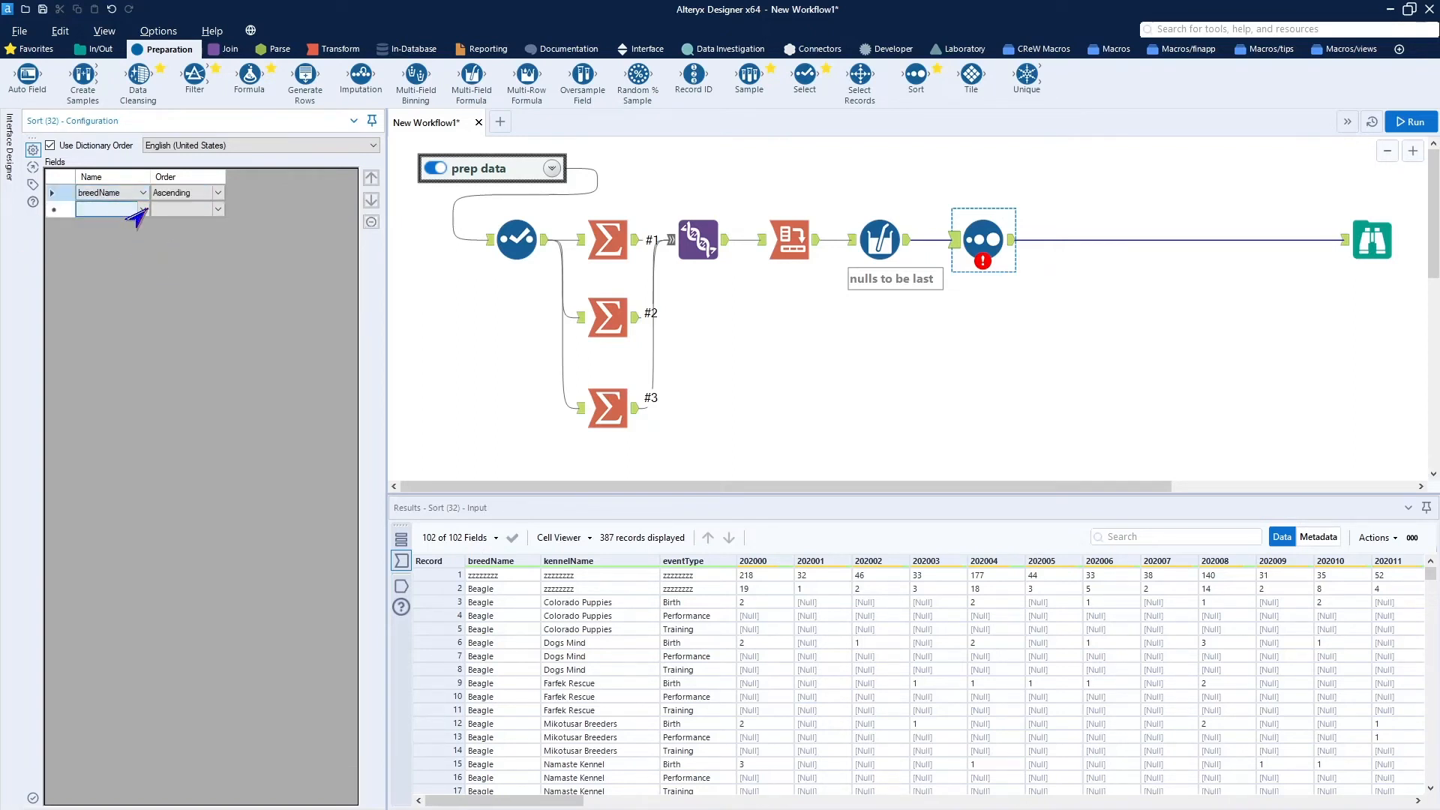
{"action": "left_click", "coordinate": [122, 210]}
{"action": "left_click", "coordinate": [120, 238]}
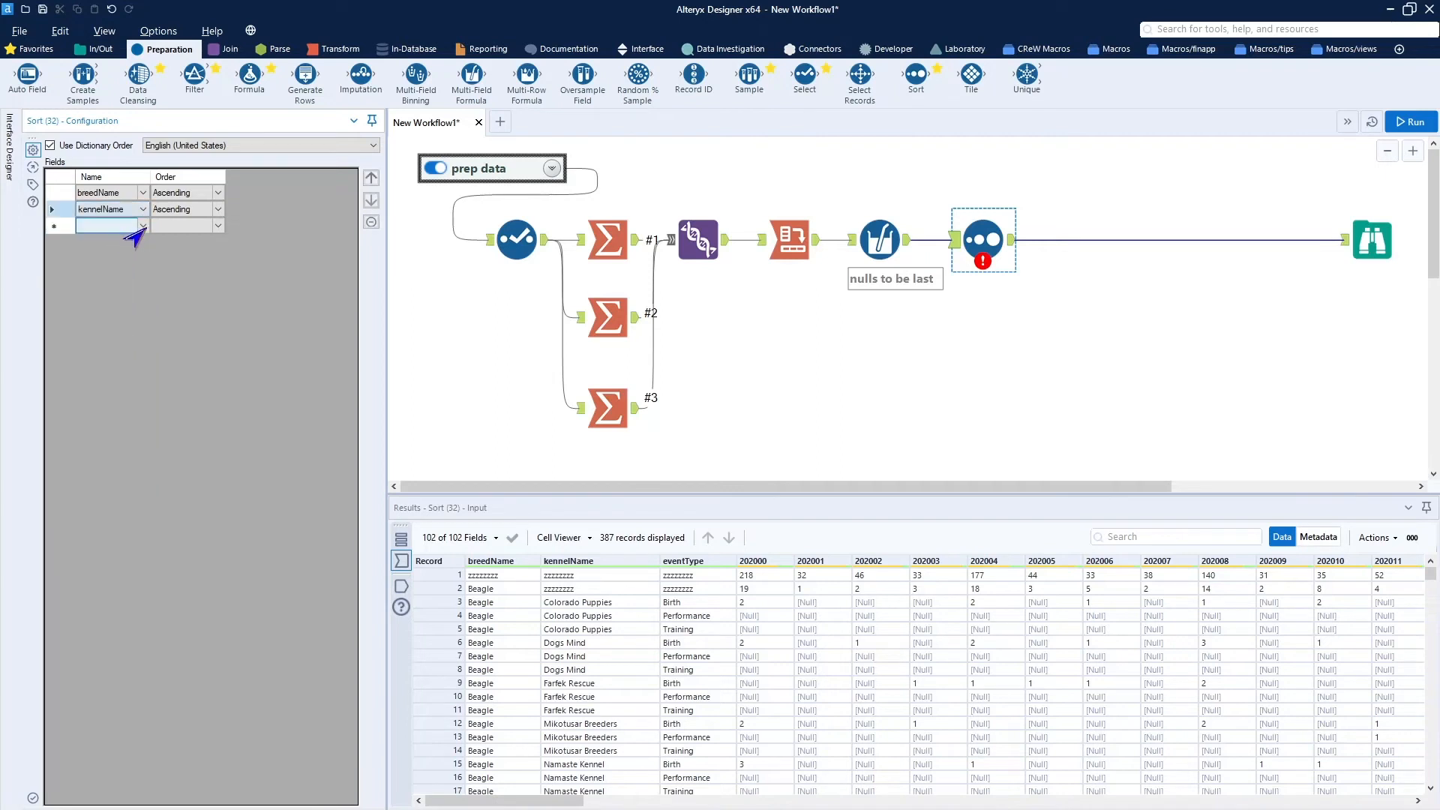
{"action": "left_click", "coordinate": [120, 226]}
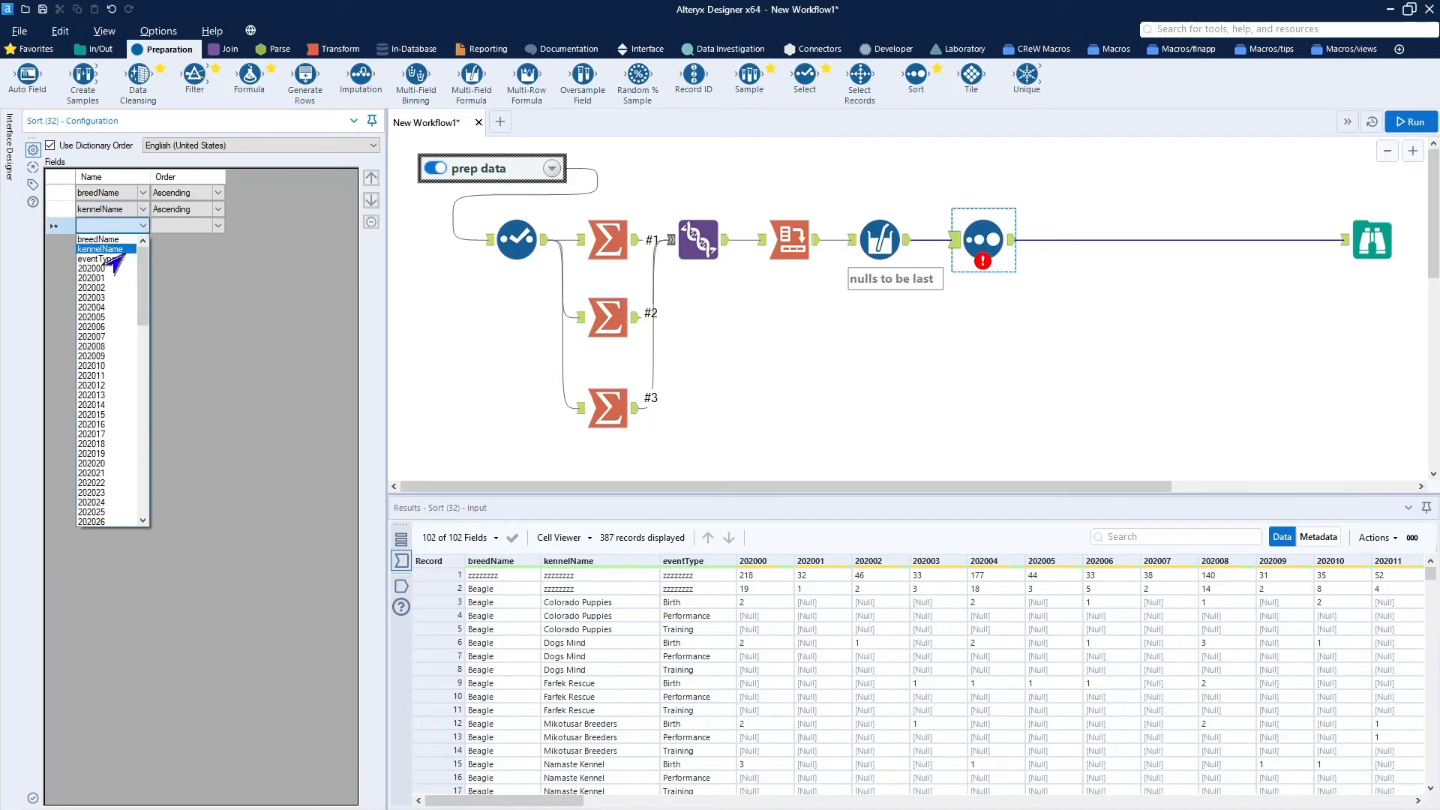
{"action": "left_click", "coordinate": [112, 259]}
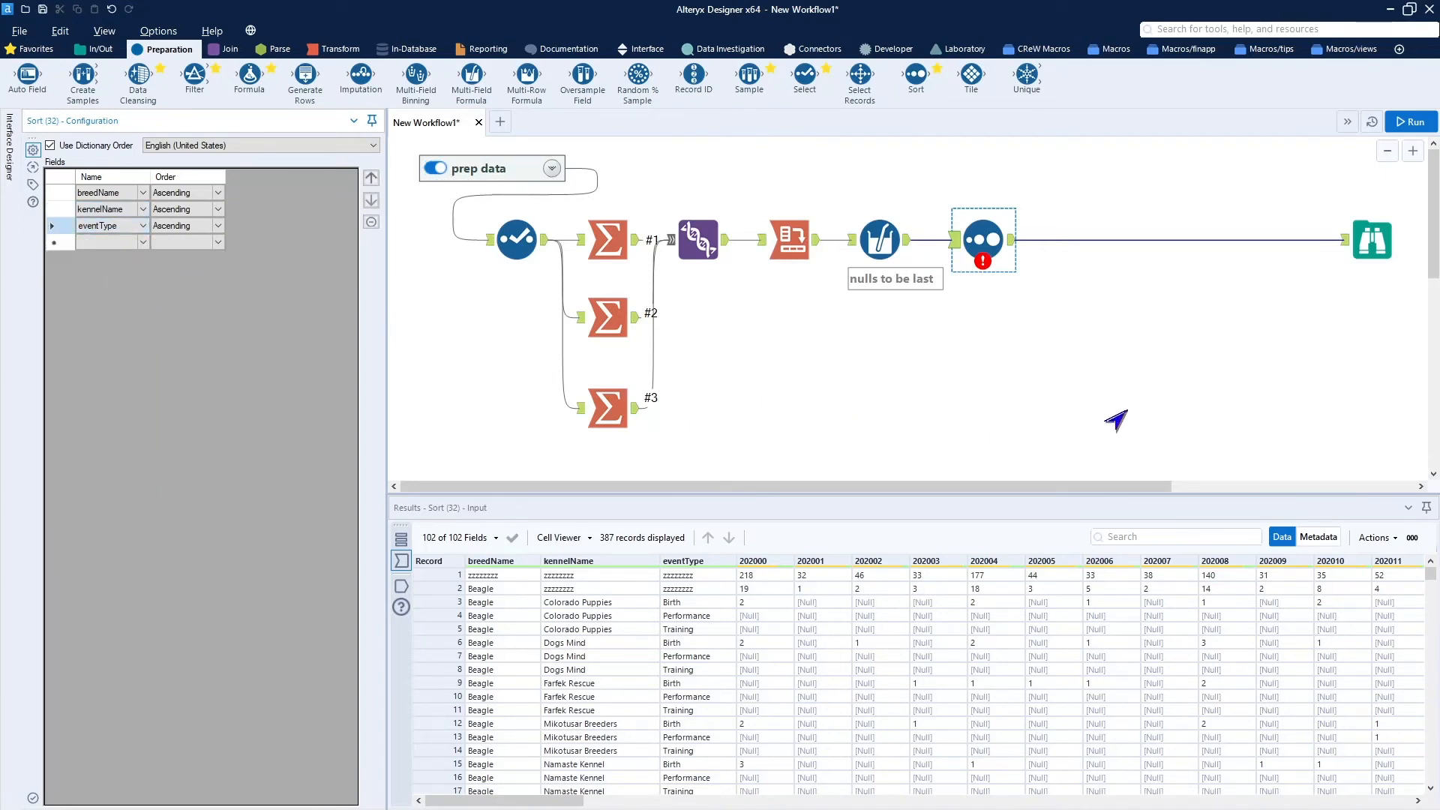
Run the workflow and examine the sorted records in the Browse tool through to the final total row.
{"action": "left_click", "coordinate": [1410, 122]}
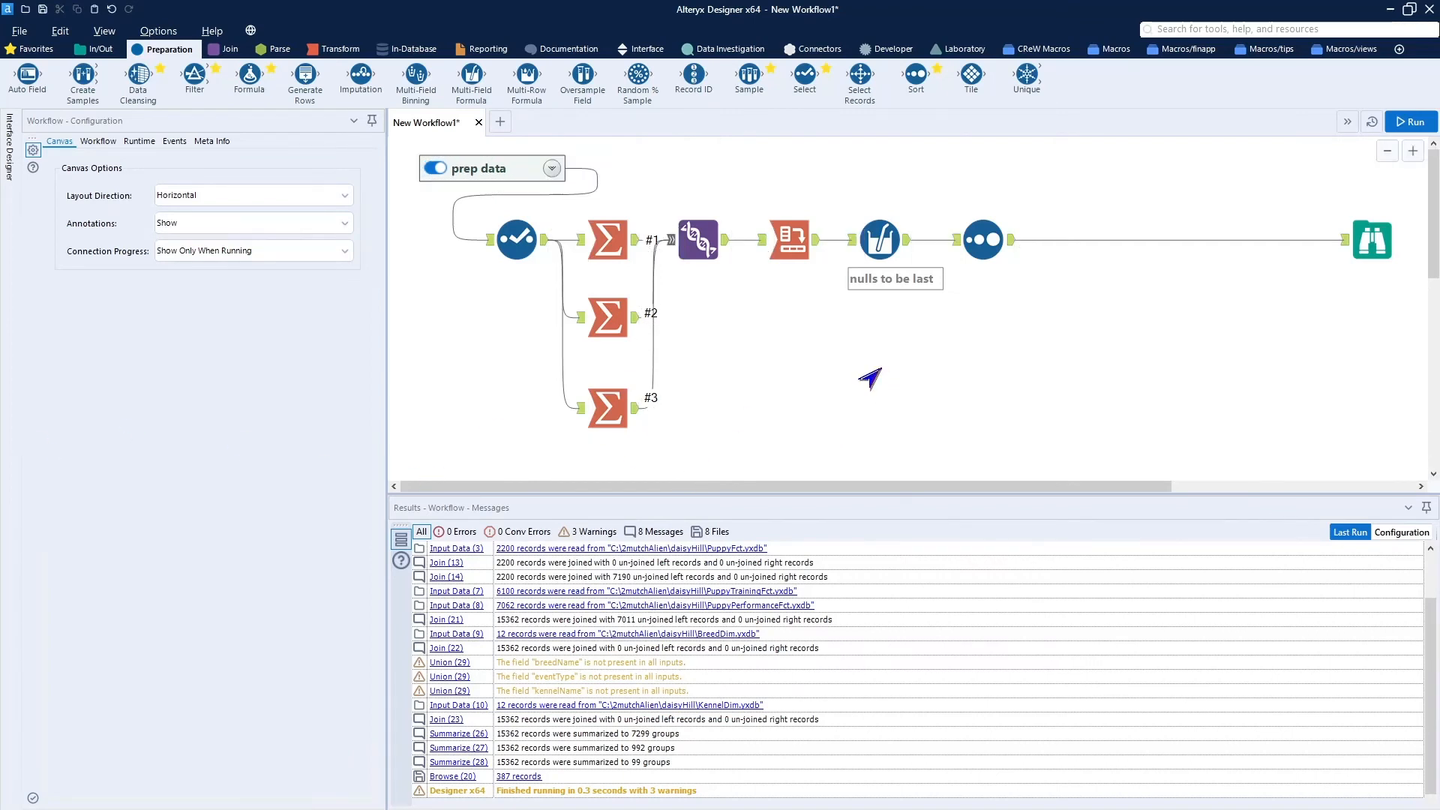
{"action": "left_click", "coordinate": [986, 238]}
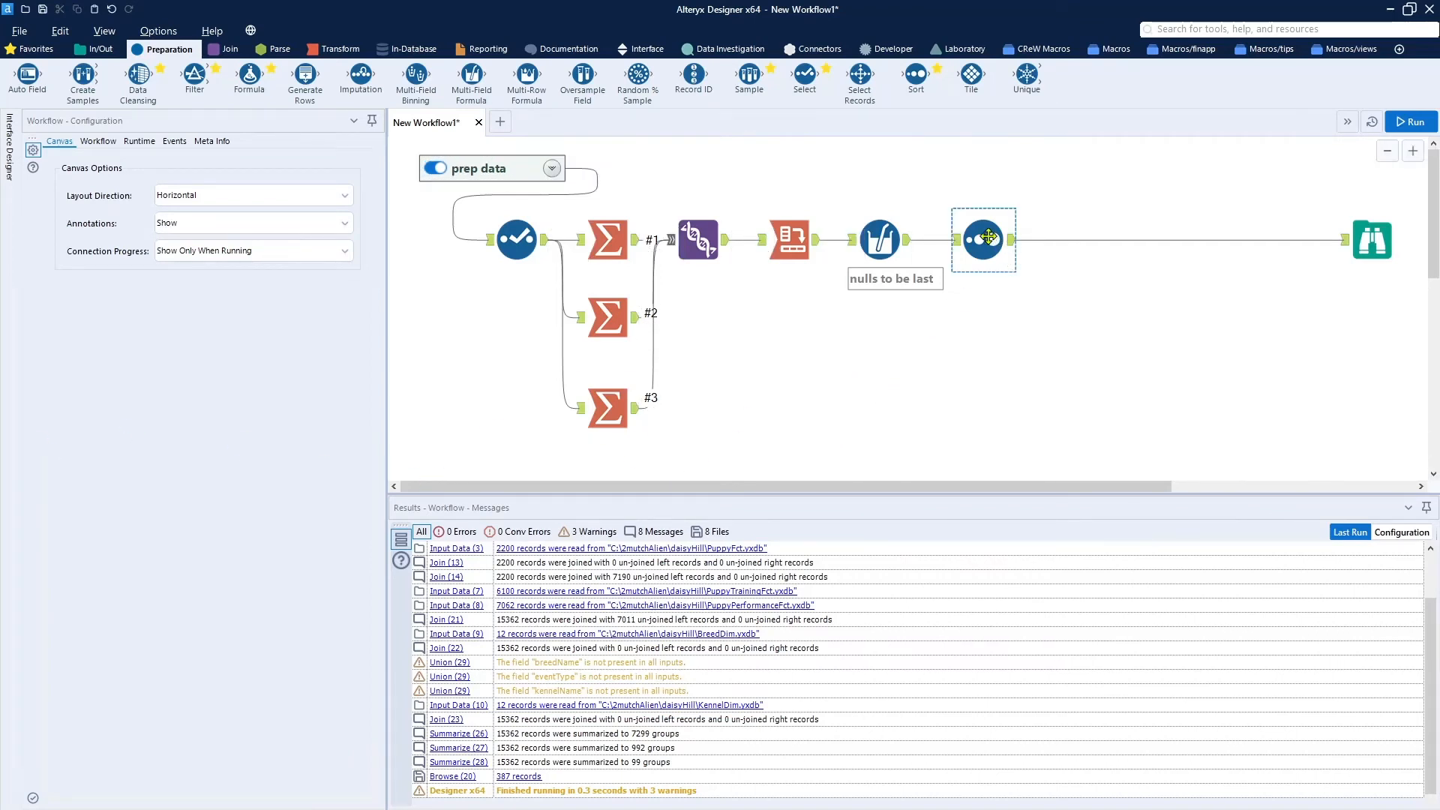
{"action": "left_click", "coordinate": [1372, 244]}
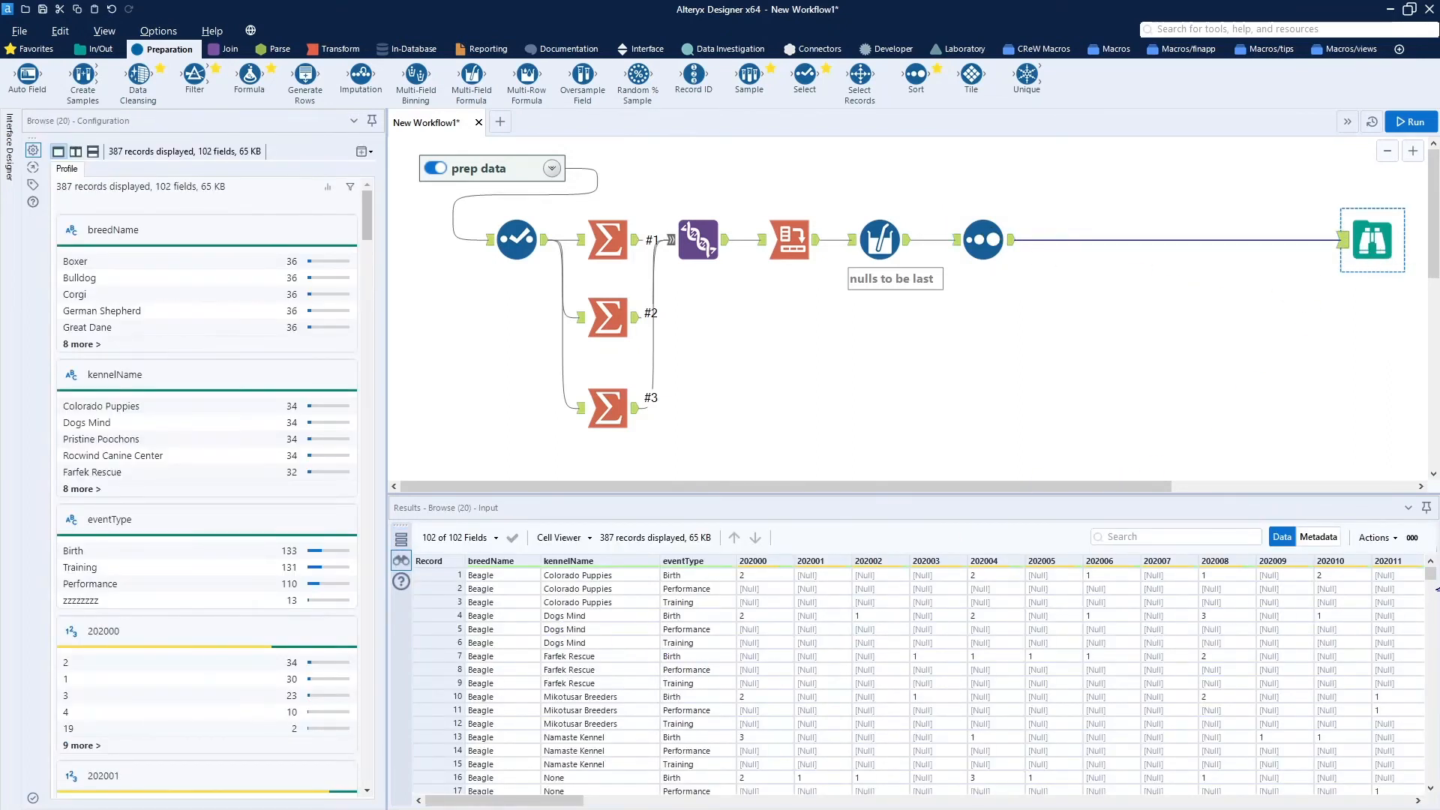
{"action": "left_click_drag", "start_coordinate": [1425, 579], "coordinate": [1375, 791]}
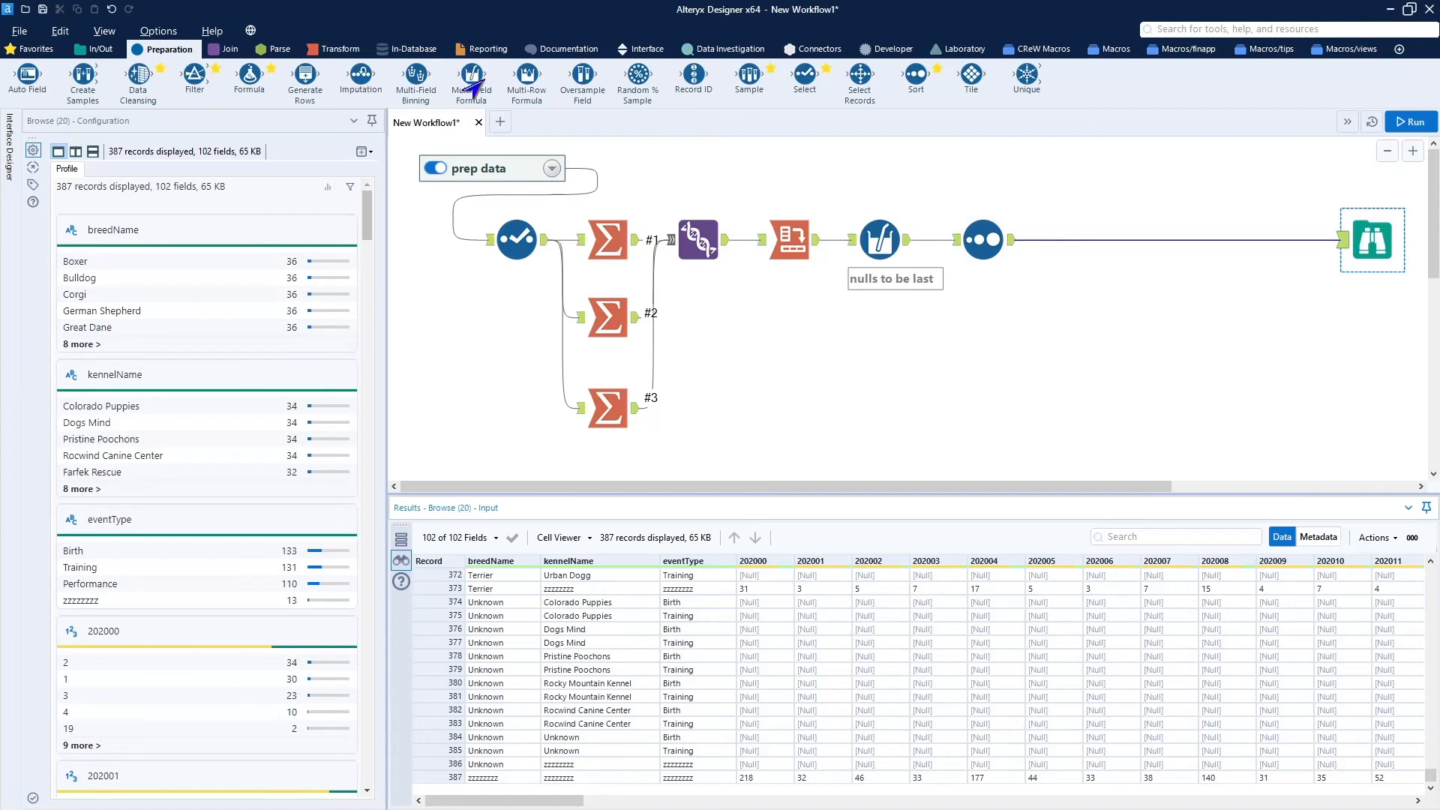
Insert a second Multi-Field Formula tool after the Sort, targeting all Text fields including Dynamic or Unknown Fields.
{"action": "left_click_drag", "start_coordinate": [473, 79], "coordinate": [1073, 241]}
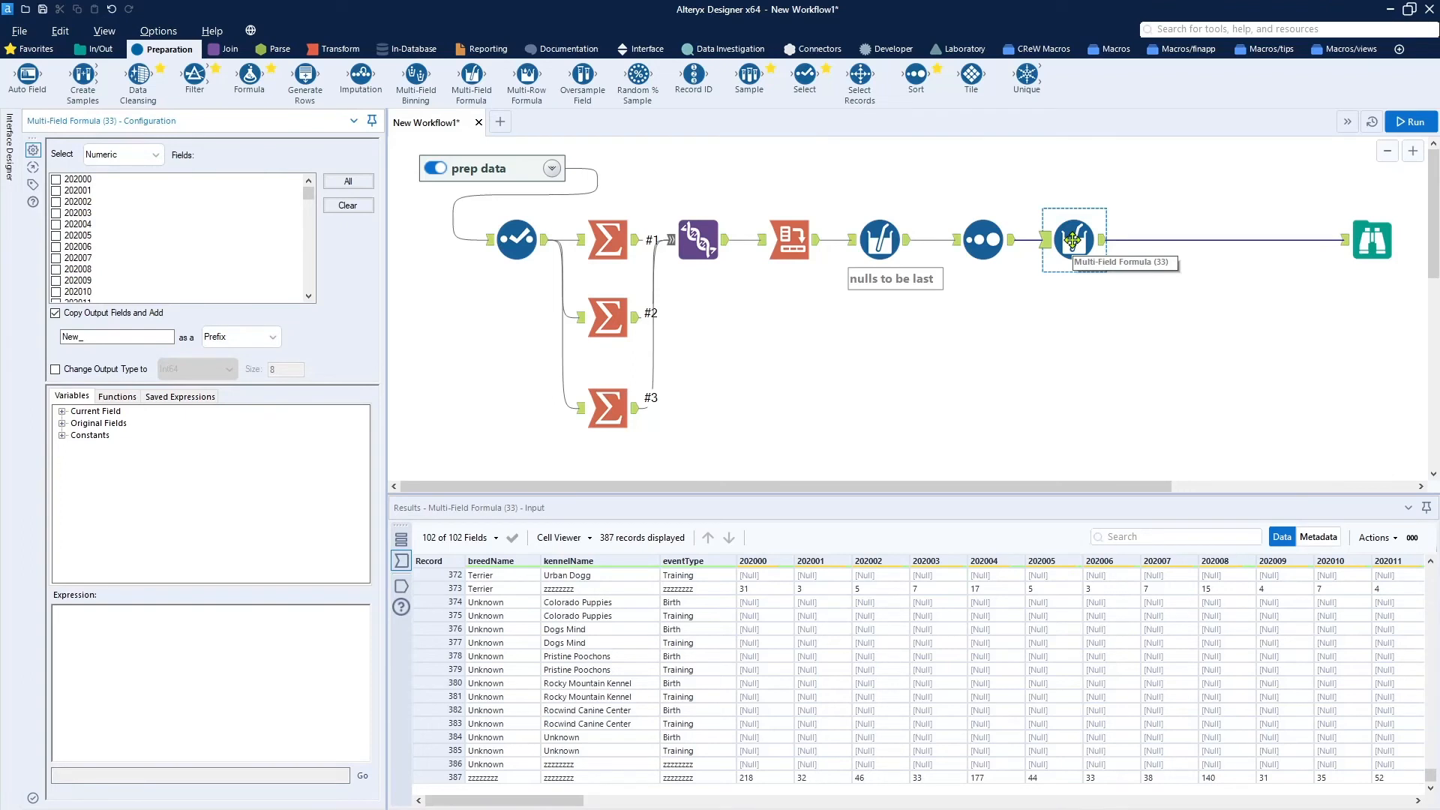
{"action": "left_click", "coordinate": [150, 155]}
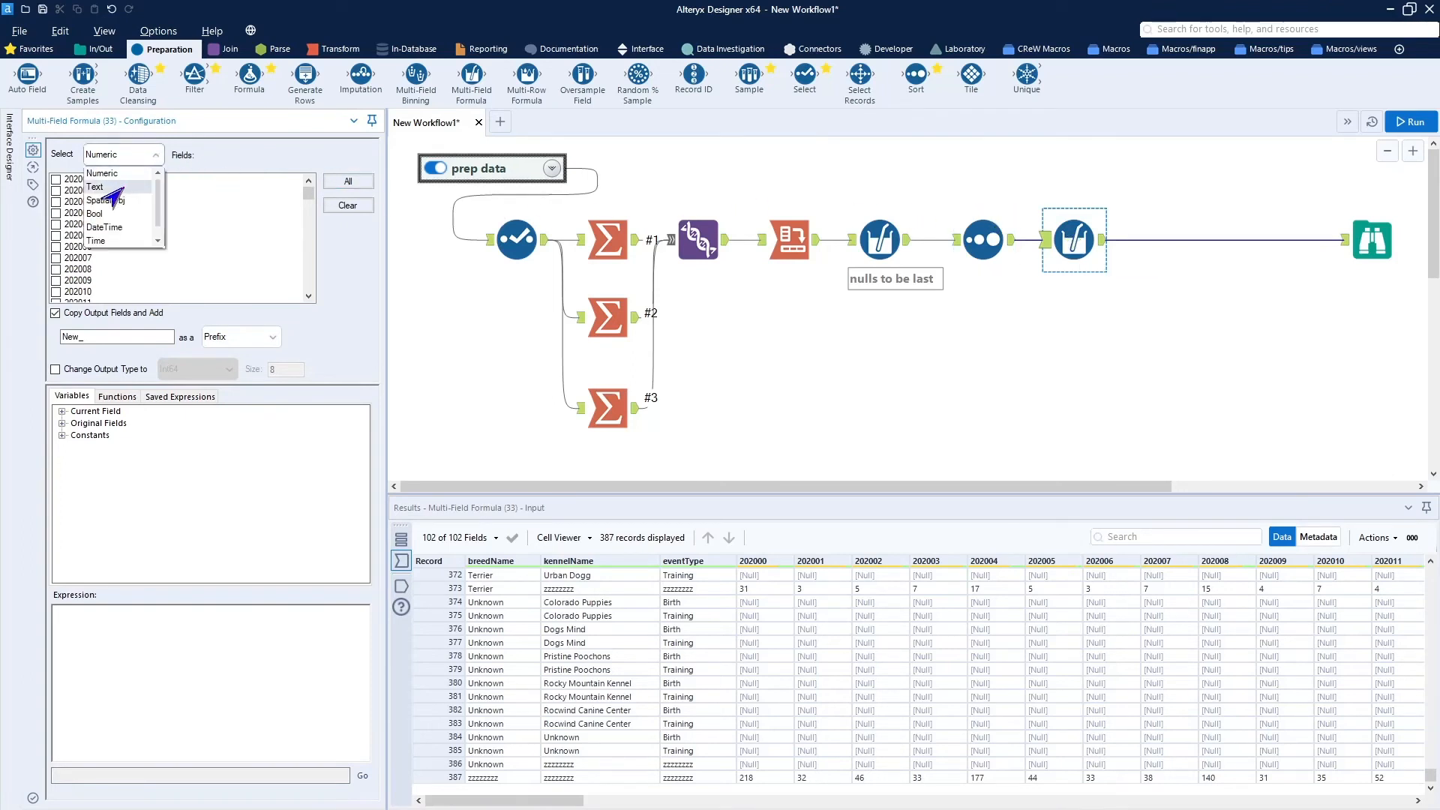
{"action": "left_click", "coordinate": [150, 201]}
{"action": "left_click", "coordinate": [341, 183]}
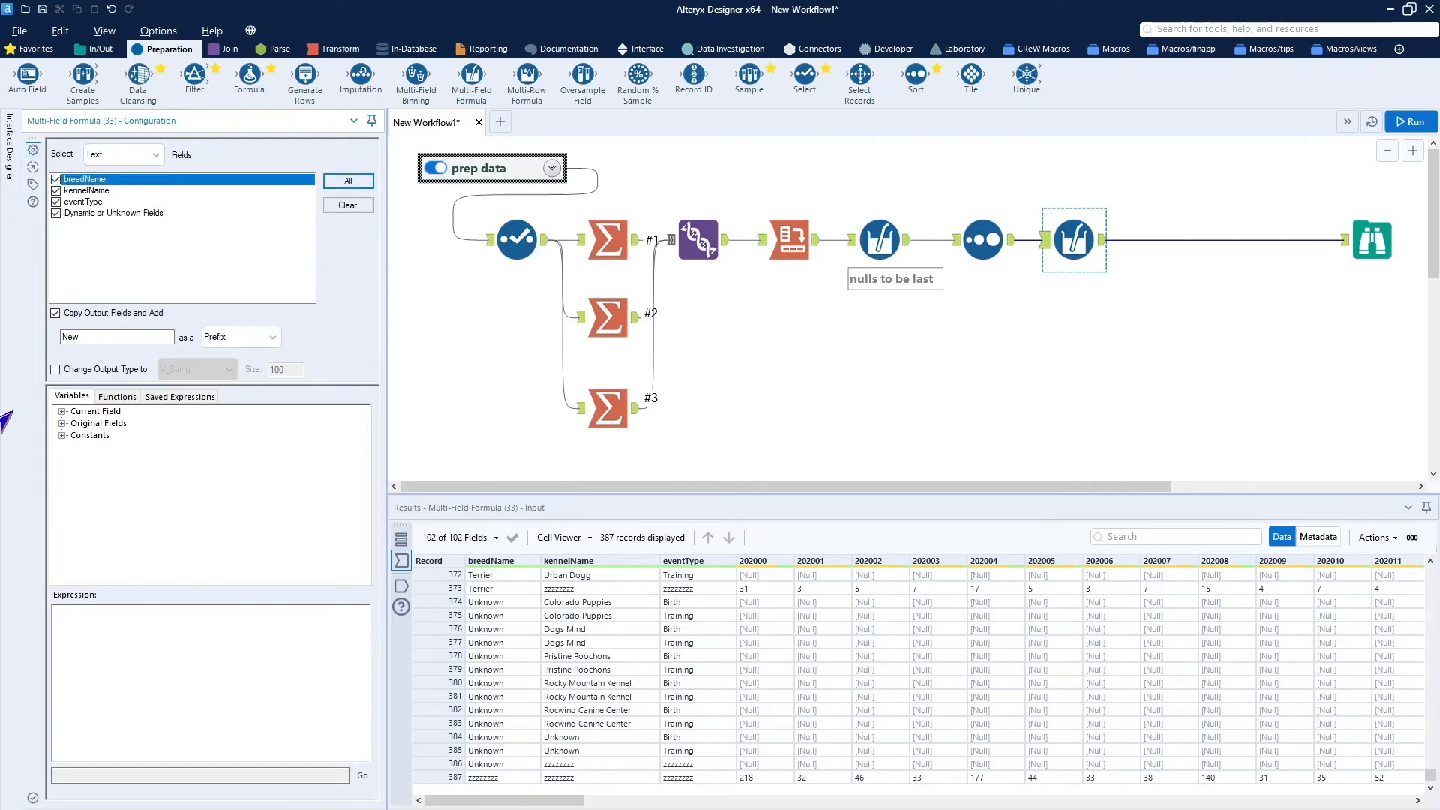
{"action": "left_click", "coordinate": [61, 411]}
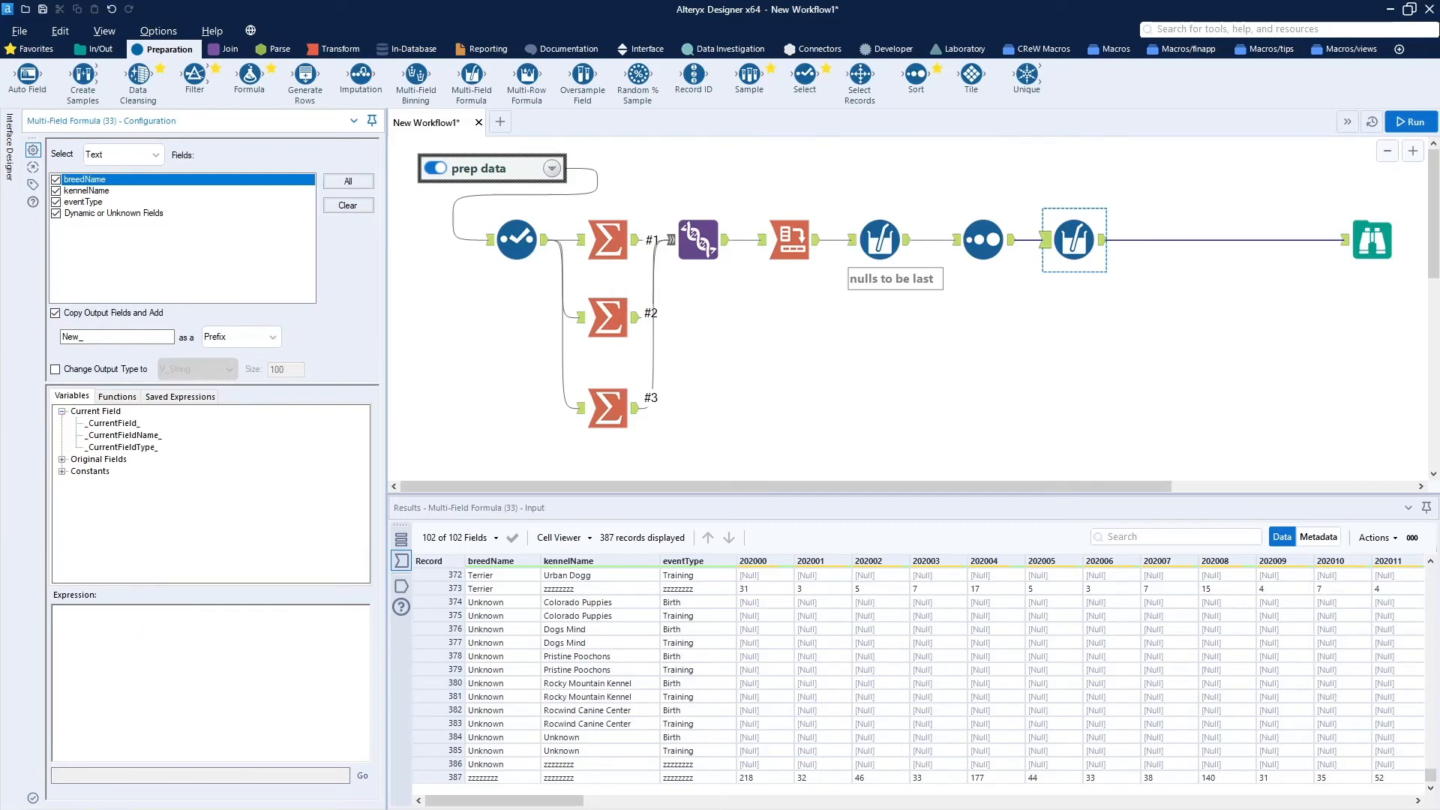
Copy the expression from the "nulls to be last" Multi-Field Formula into the one after the Sort.
{"action": "left_click", "coordinate": [880, 241]}
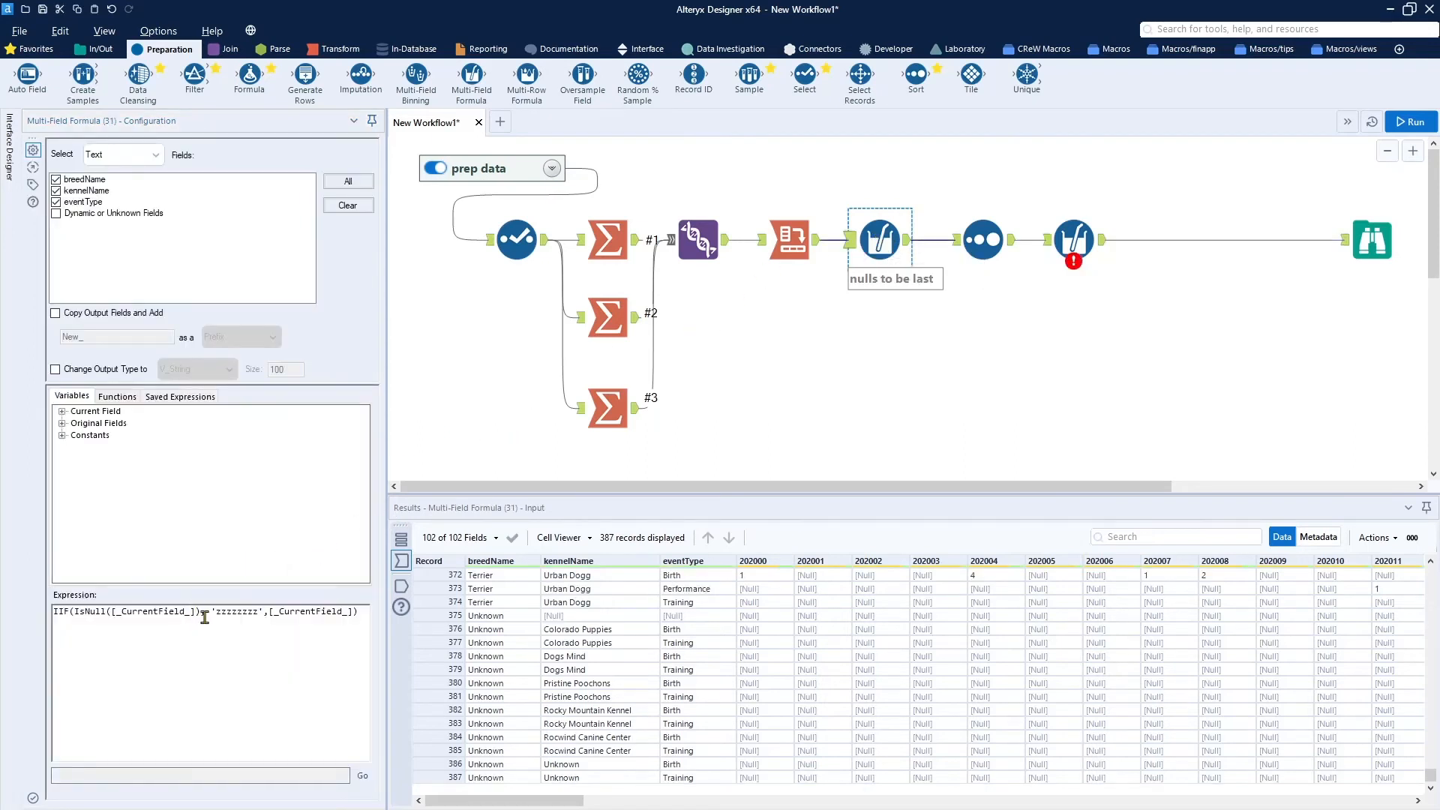
{"action": "left_click", "coordinate": [208, 612]}
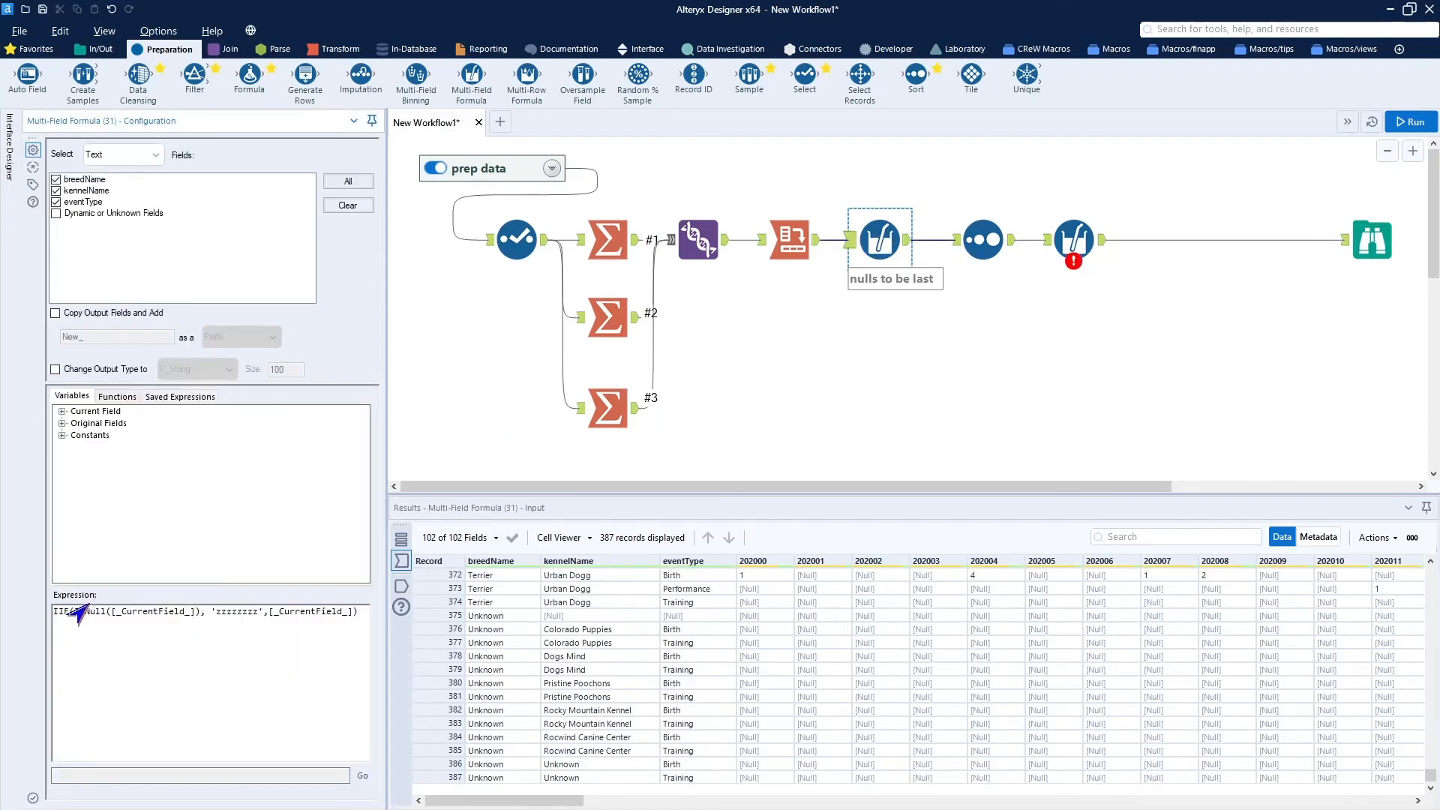
{"action": "left_click_drag", "start_coordinate": [57, 608], "coordinate": [369, 641]}
{"action": "key", "text": "ctrl+c"}
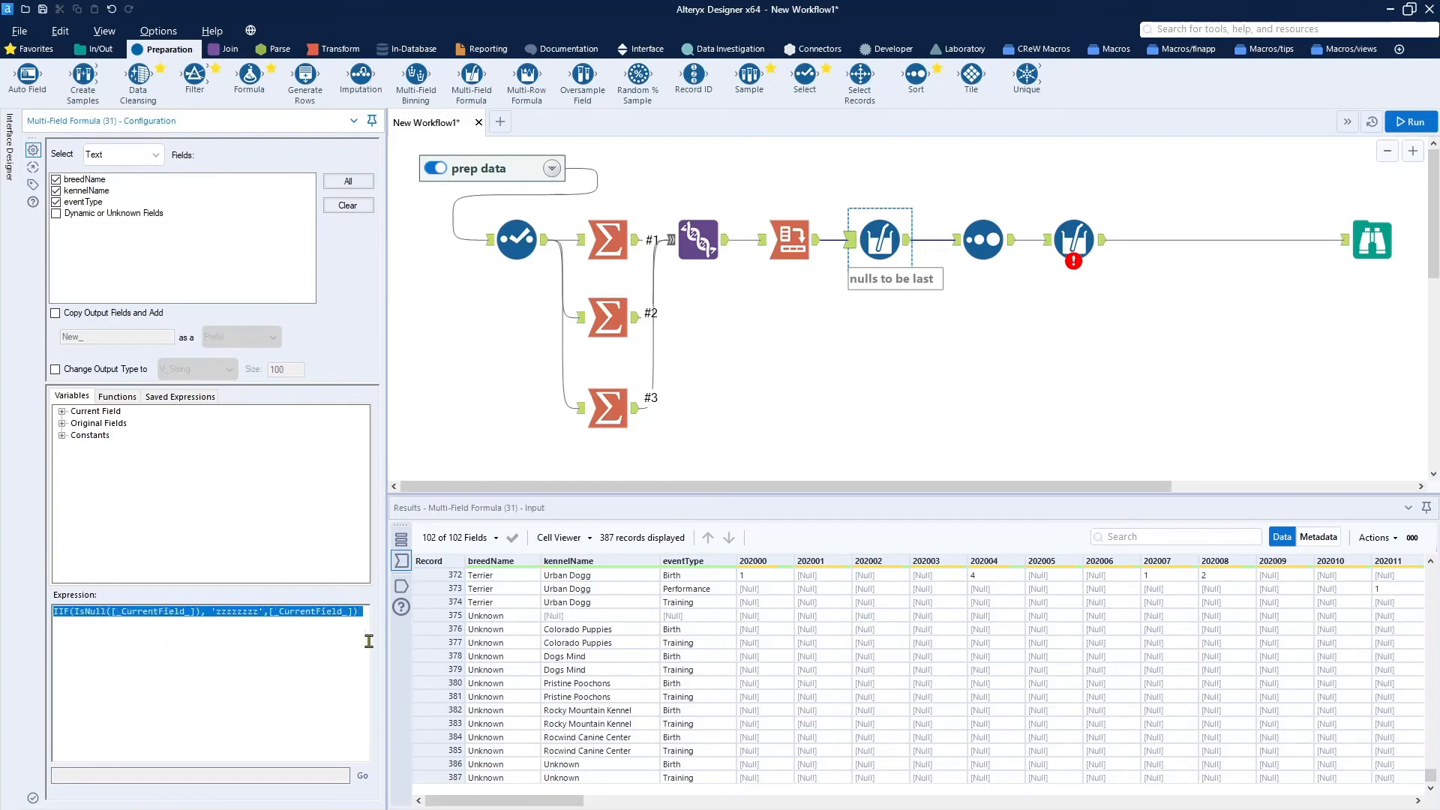
{"action": "left_click", "coordinate": [1074, 240]}
{"action": "left_click", "coordinate": [132, 622]}
{"action": "key", "text": "ctrl+v"}
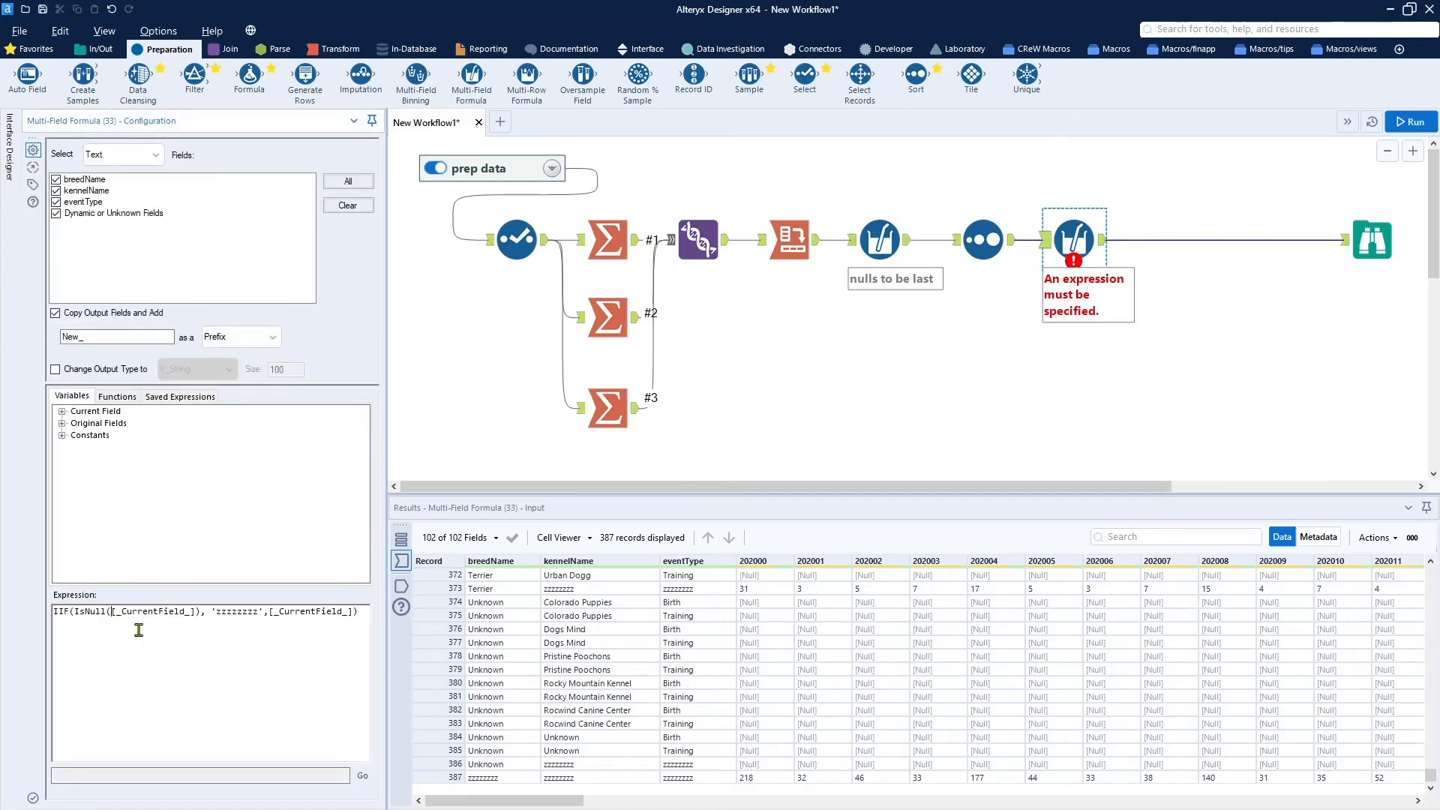
Change the copied expression to IIF([_CurrentField_]='zzzzzzzz',' ', [_CurrentField_]) and turn off copying output fields.
{"action": "key", "text": "BackSpace"}
{"action": "key", "text": "BackSpace"}
{"action": "key", "text": "BackSpace"}
{"action": "key", "text": "BackSpace"}
{"action": "key", "text": "BackSpace"}
{"action": "key", "text": "BackSpace"}
{"action": "key", "text": "BackSpace"}
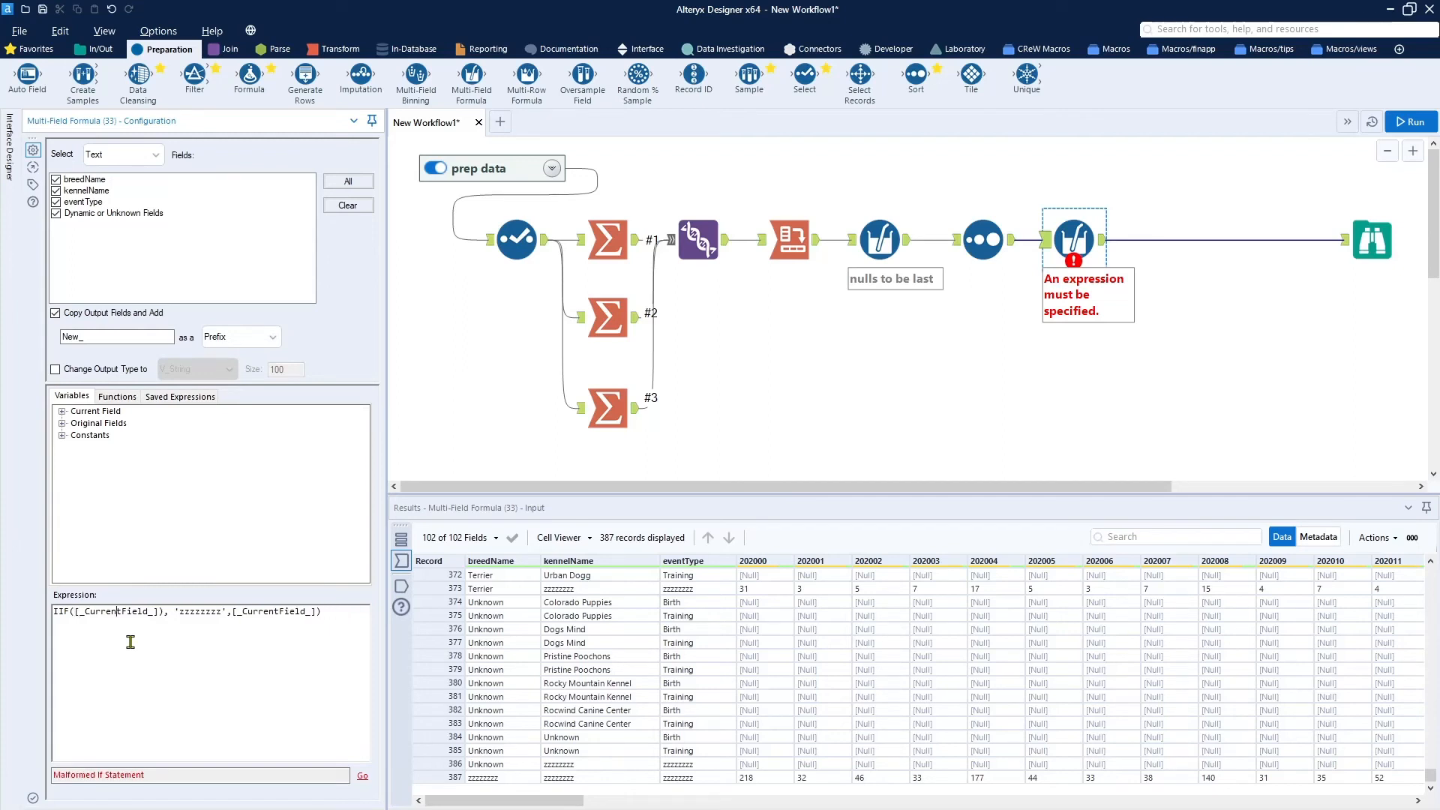
{"action": "key", "text": "Delete"}
{"action": "type", "text": "="}
{"action": "key", "text": "Right"}
{"action": "key", "text": "BackSpace"}
{"action": "key", "text": "Right"}
{"action": "key", "text": "Right"}
{"action": "type", "text": "'   ',"}
{"action": "key", "text": "Delete"}
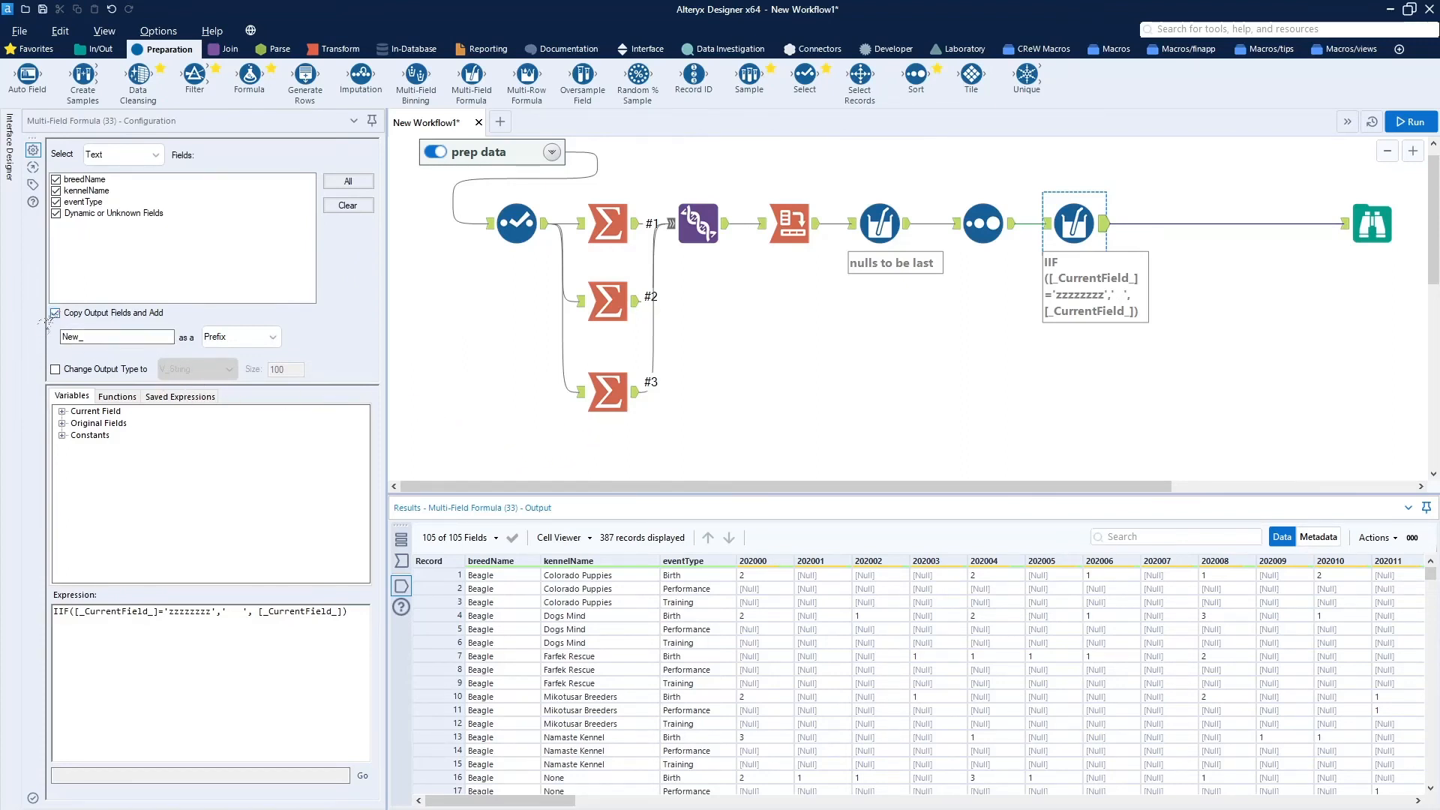
{"action": "left_click", "coordinate": [54, 313]}
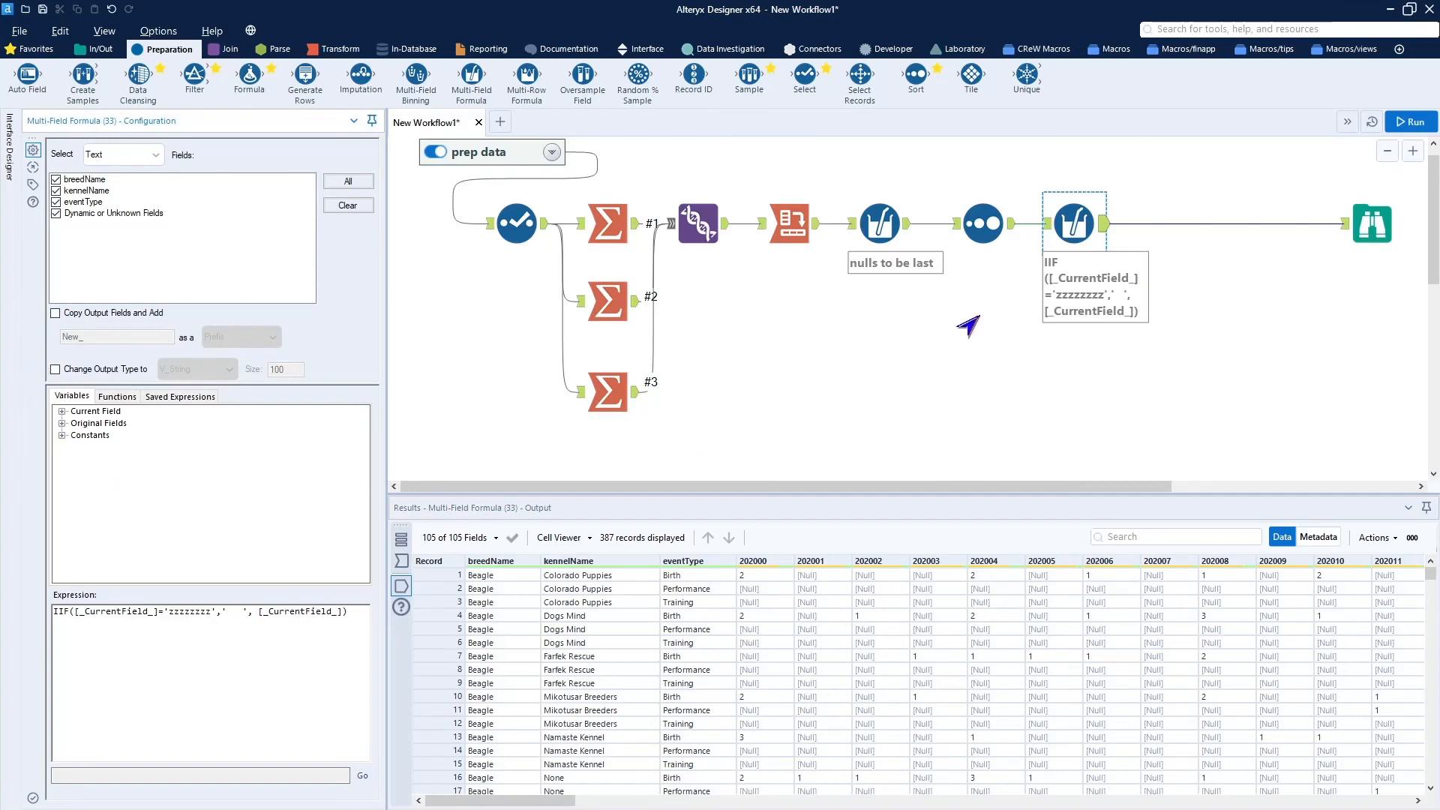
Run the workflow and examine the blanked labels on the total rows in the Browse tool.
{"action": "left_click", "coordinate": [1406, 121]}
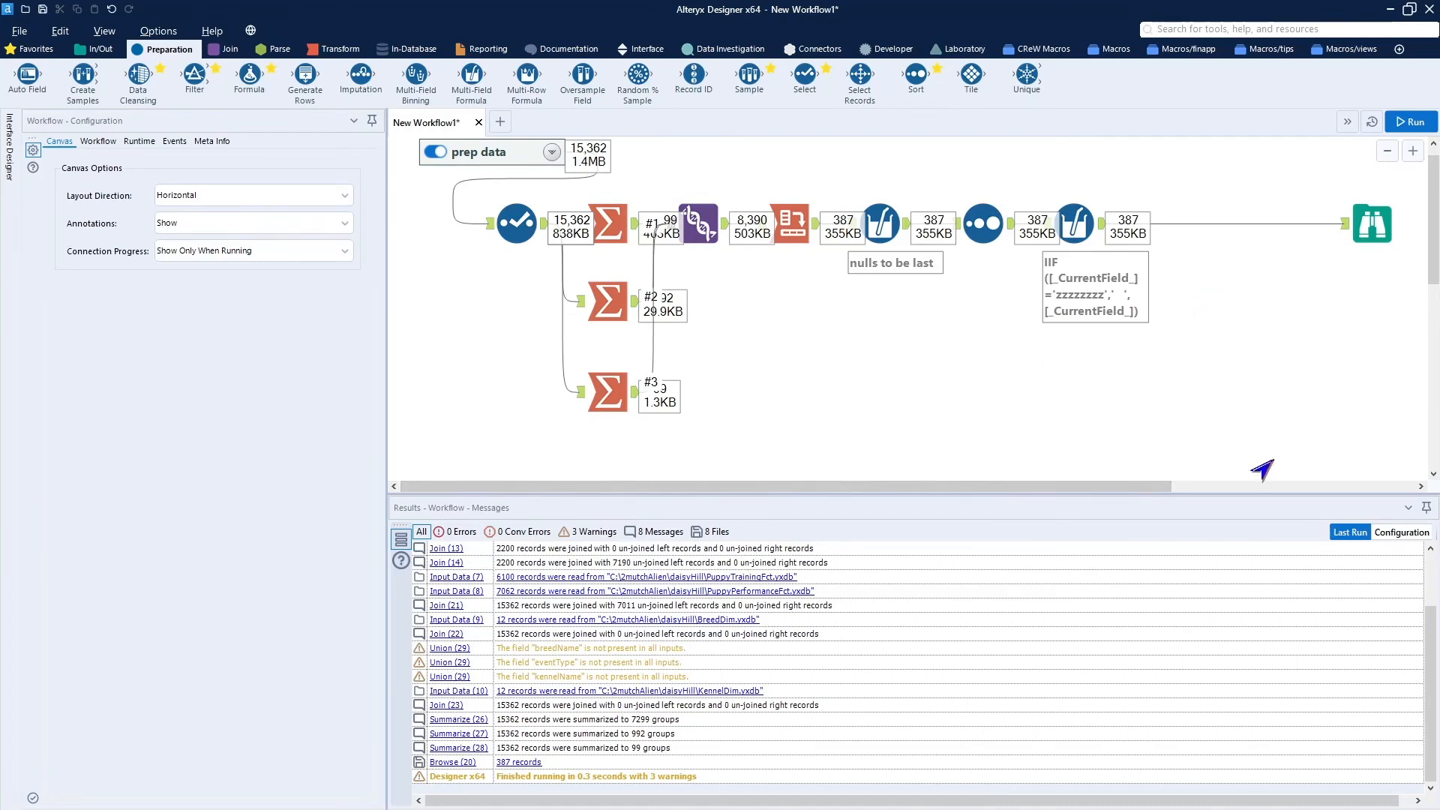
{"action": "left_click", "coordinate": [1358, 219]}
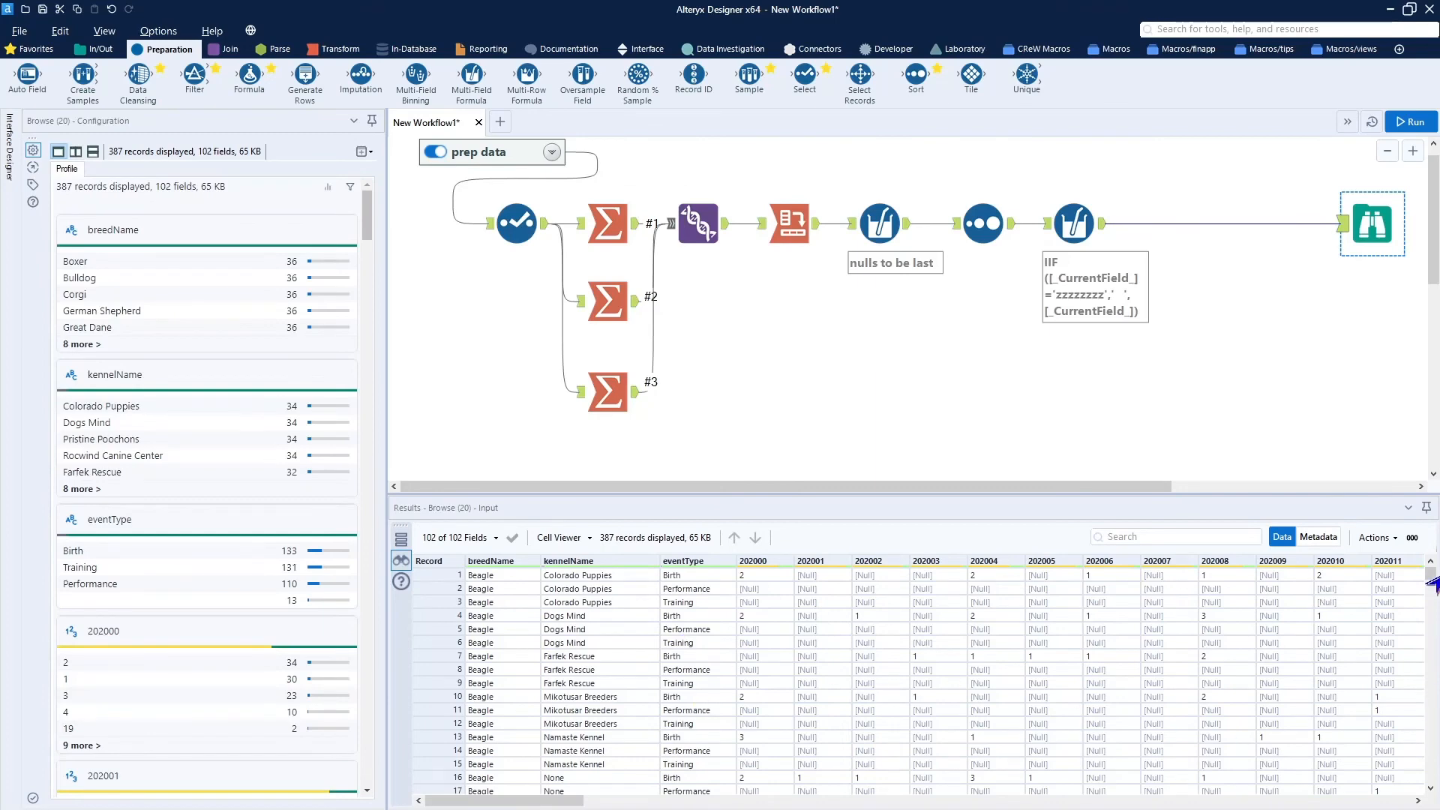
{"action": "left_click_drag", "start_coordinate": [1429, 574], "coordinate": [1402, 780]}
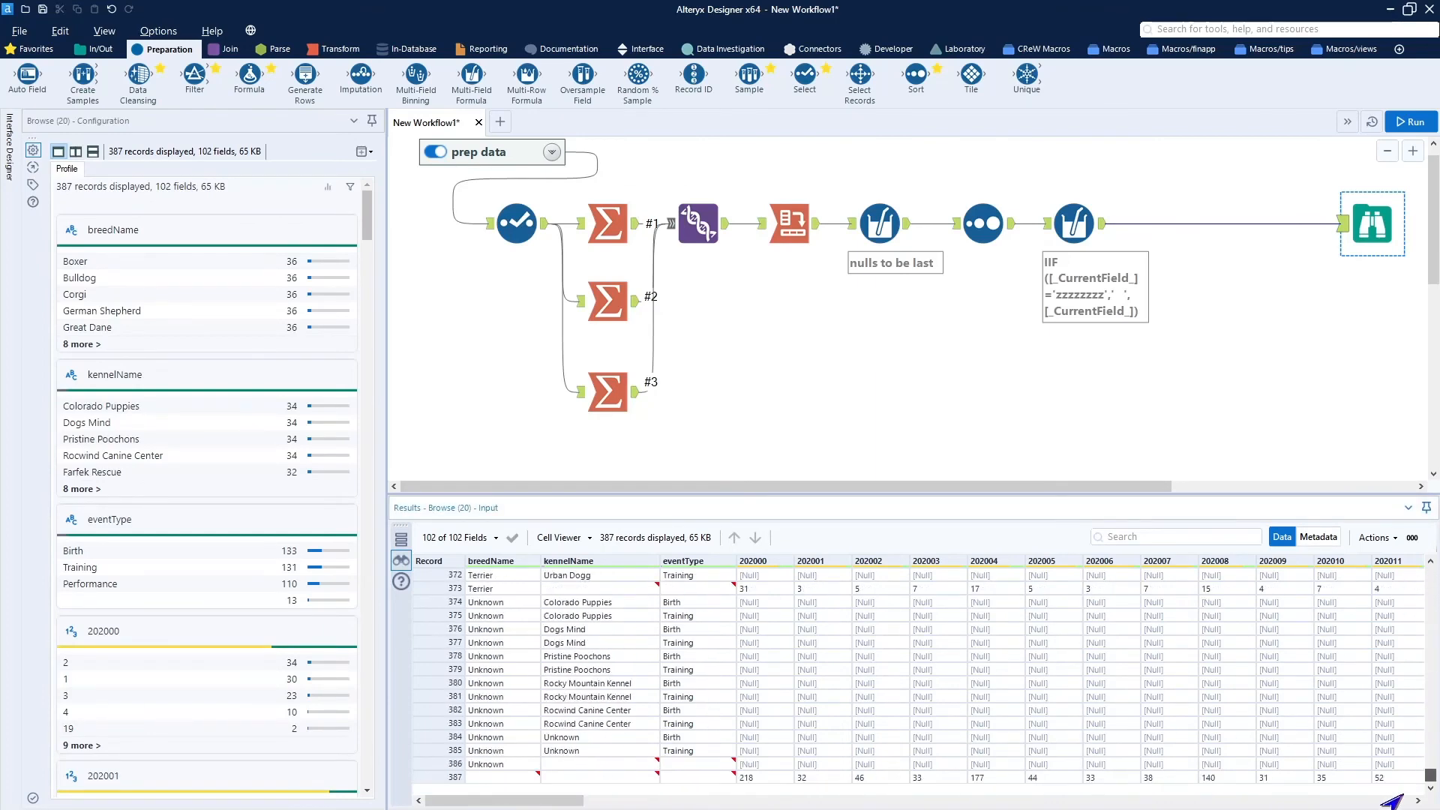
{"action": "mouse_move", "coordinate": [698, 778]}
Insert a third Multi-Field Formula tool before the Browse tool and select all its Numeric fields.
{"action": "left_click_drag", "start_coordinate": [470, 80], "coordinate": [1160, 226]}
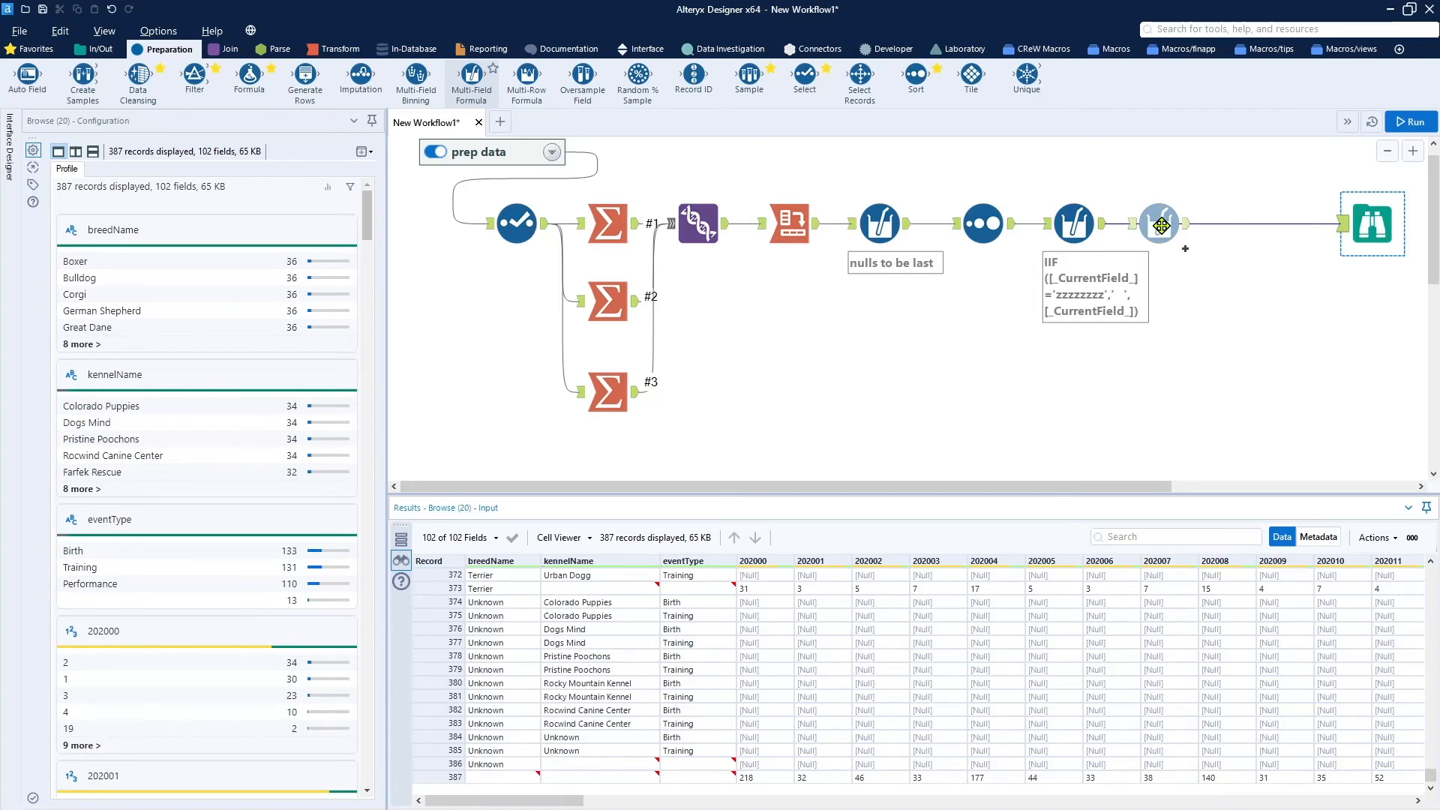
{"action": "left_click_drag", "start_coordinate": [1161, 226], "coordinate": [1162, 225]}
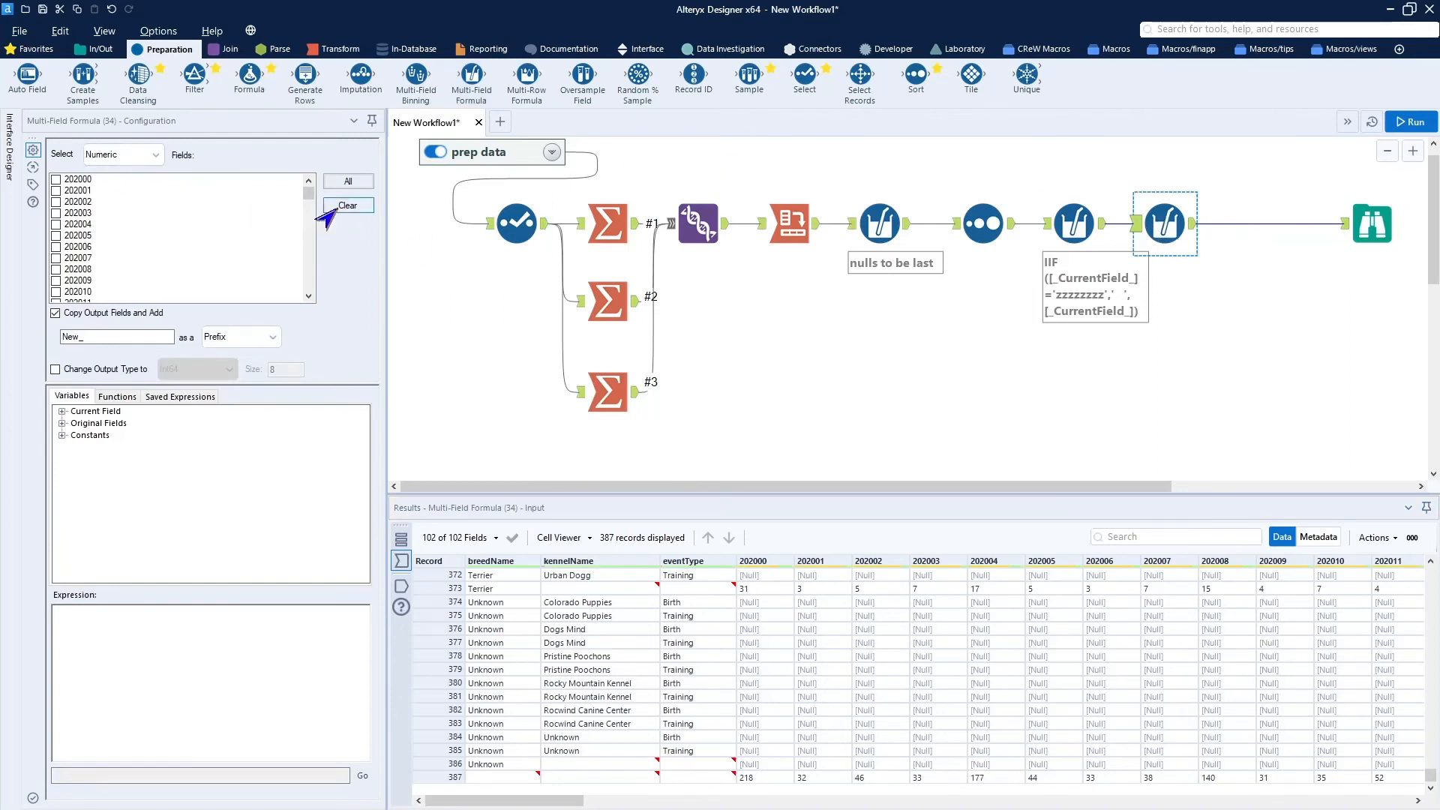
{"action": "left_click", "coordinate": [348, 181]}
{"action": "mouse_move", "coordinate": [304, 197]}
{"action": "left_mouse_down"}
{"action": "mouse_move", "coordinate": [298, 240]}
{"action": "mouse_move", "coordinate": [292, 174]}
{"action": "left_mouse_up"}
Enter the expression IIF(IsNull([_CurrentField_]),0,[_CurrentField_]) in the numeric Multi-Field Formula.
{"action": "left_click", "coordinate": [62, 412]}
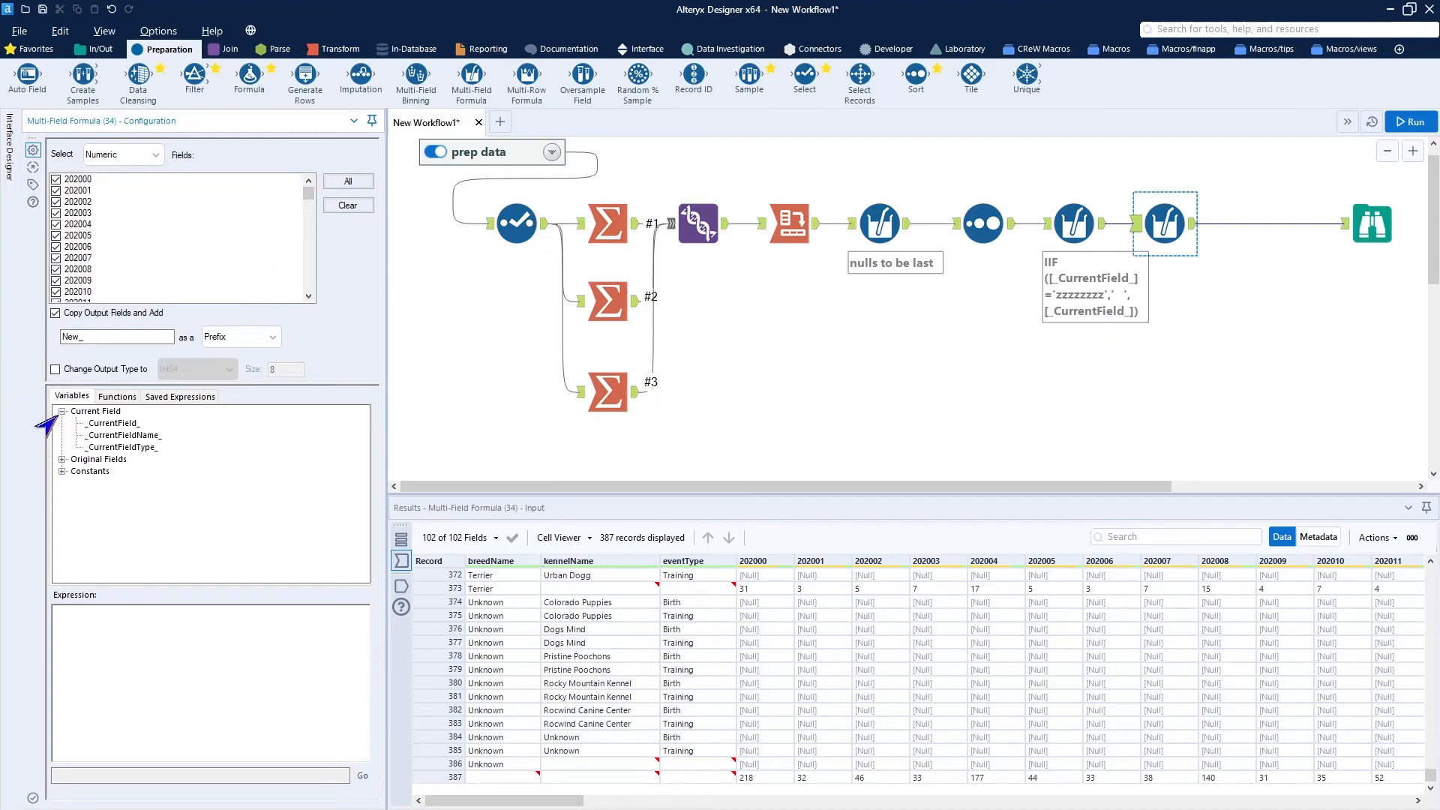
{"action": "left_click", "coordinate": [120, 656]}
{"action": "type", "text": "IIF("}
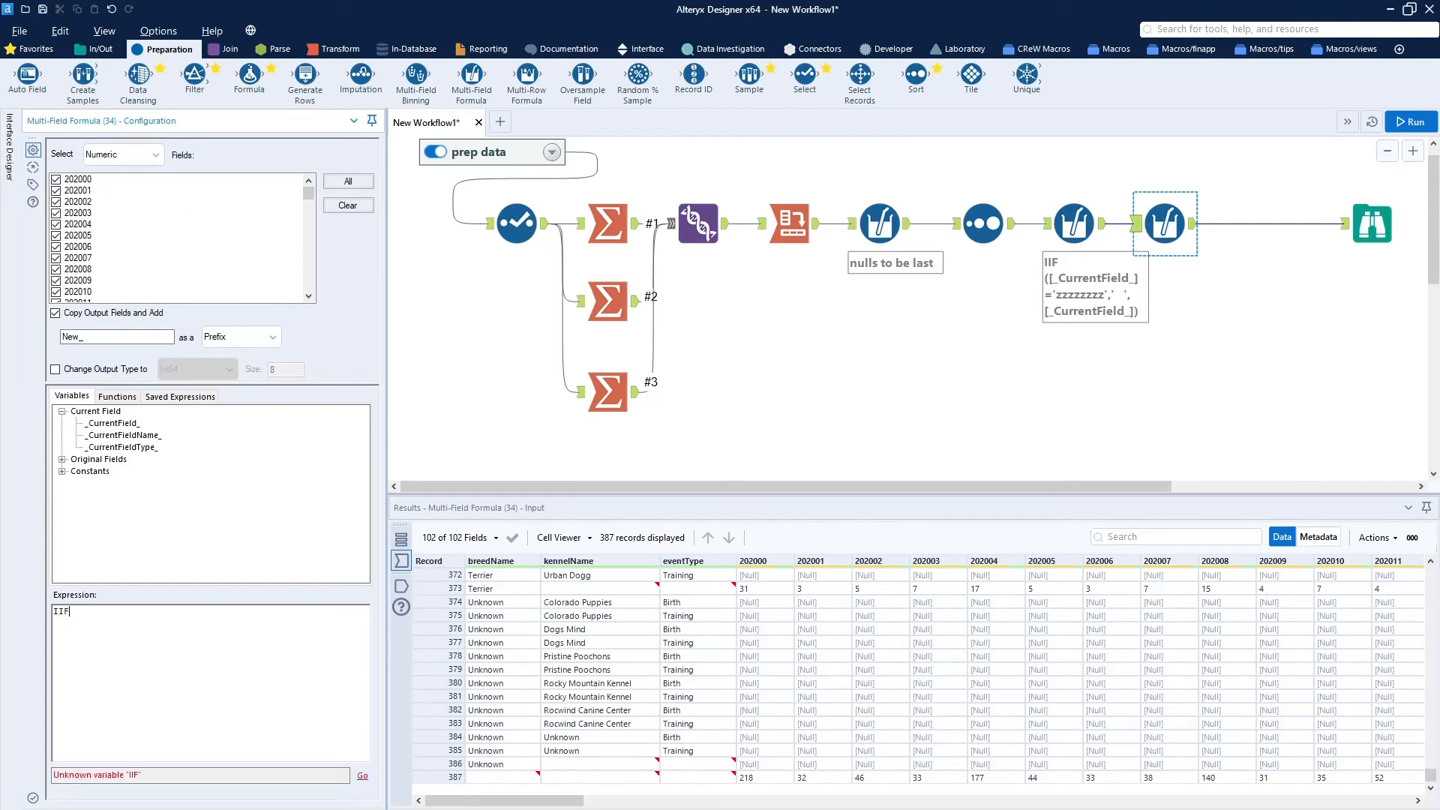
{"action": "type", "text": "I"}
{"action": "type", "text": "ll("}
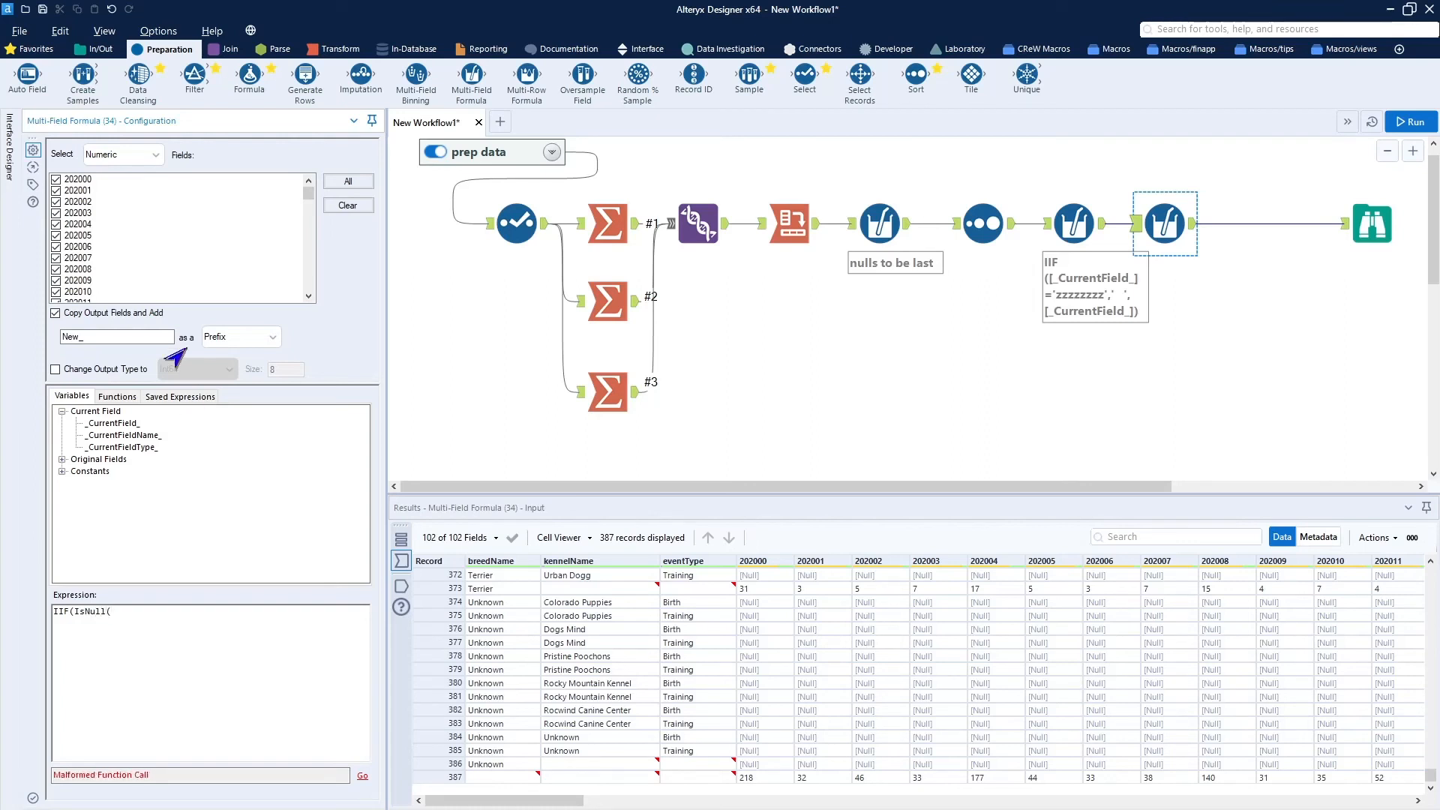
{"action": "double_click", "coordinate": [112, 423]}
{"action": "type", "text": "),0,"}
{"action": "double_click", "coordinate": [105, 423]}
{"action": "type", "text": ")"}
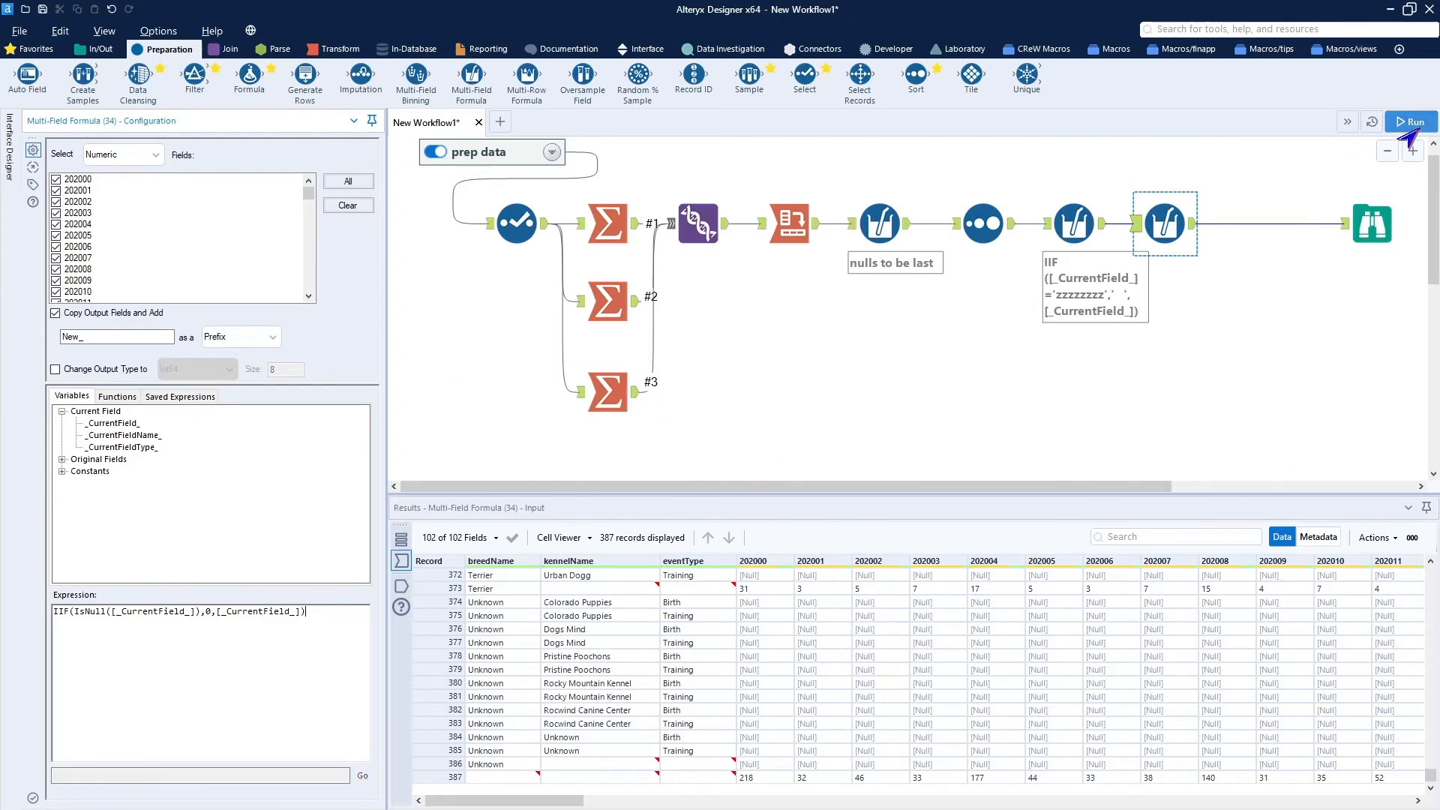
Run the workflow and check the null replacement in the Browse tool's data.
{"action": "left_click", "coordinate": [1410, 122]}
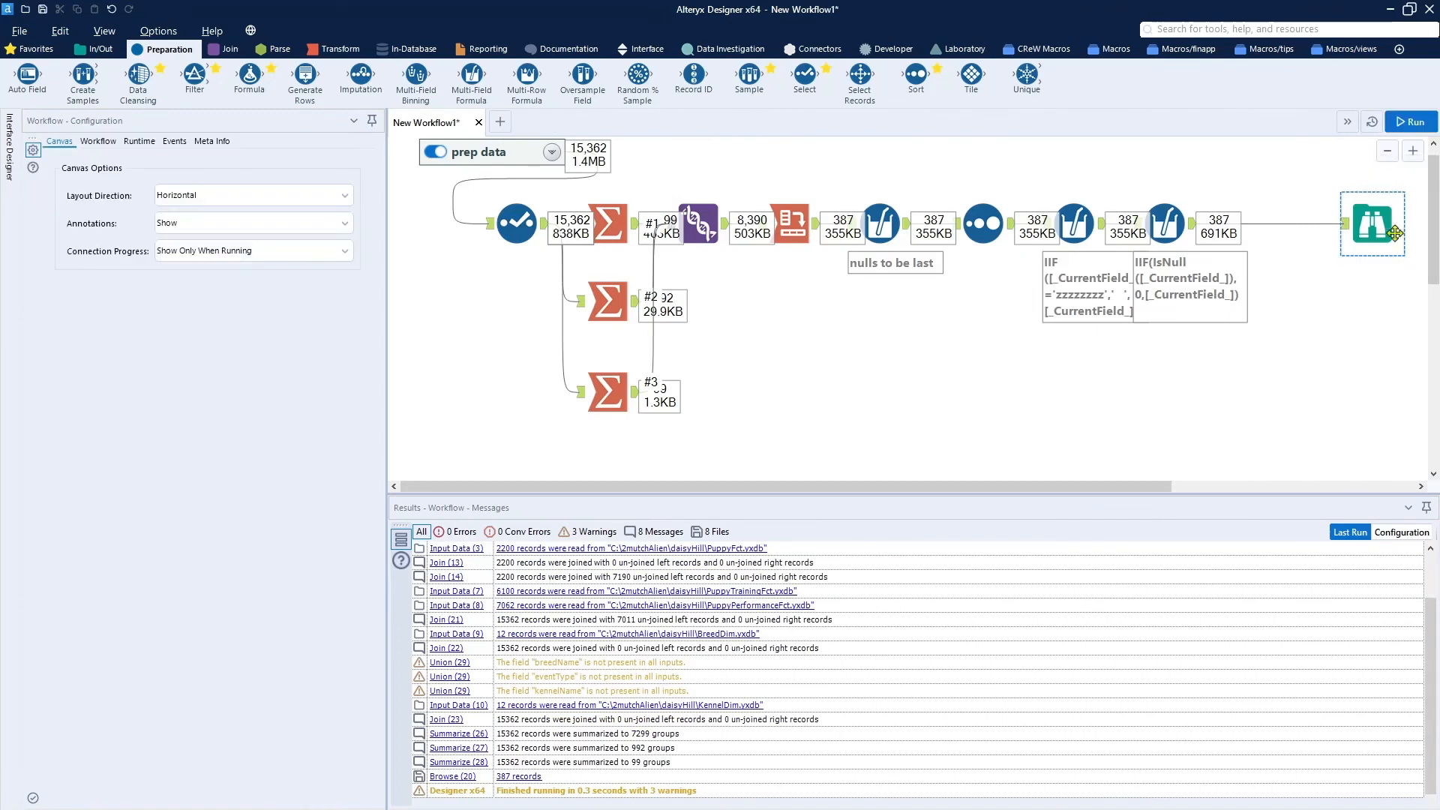
{"action": "left_click", "coordinate": [1359, 228]}
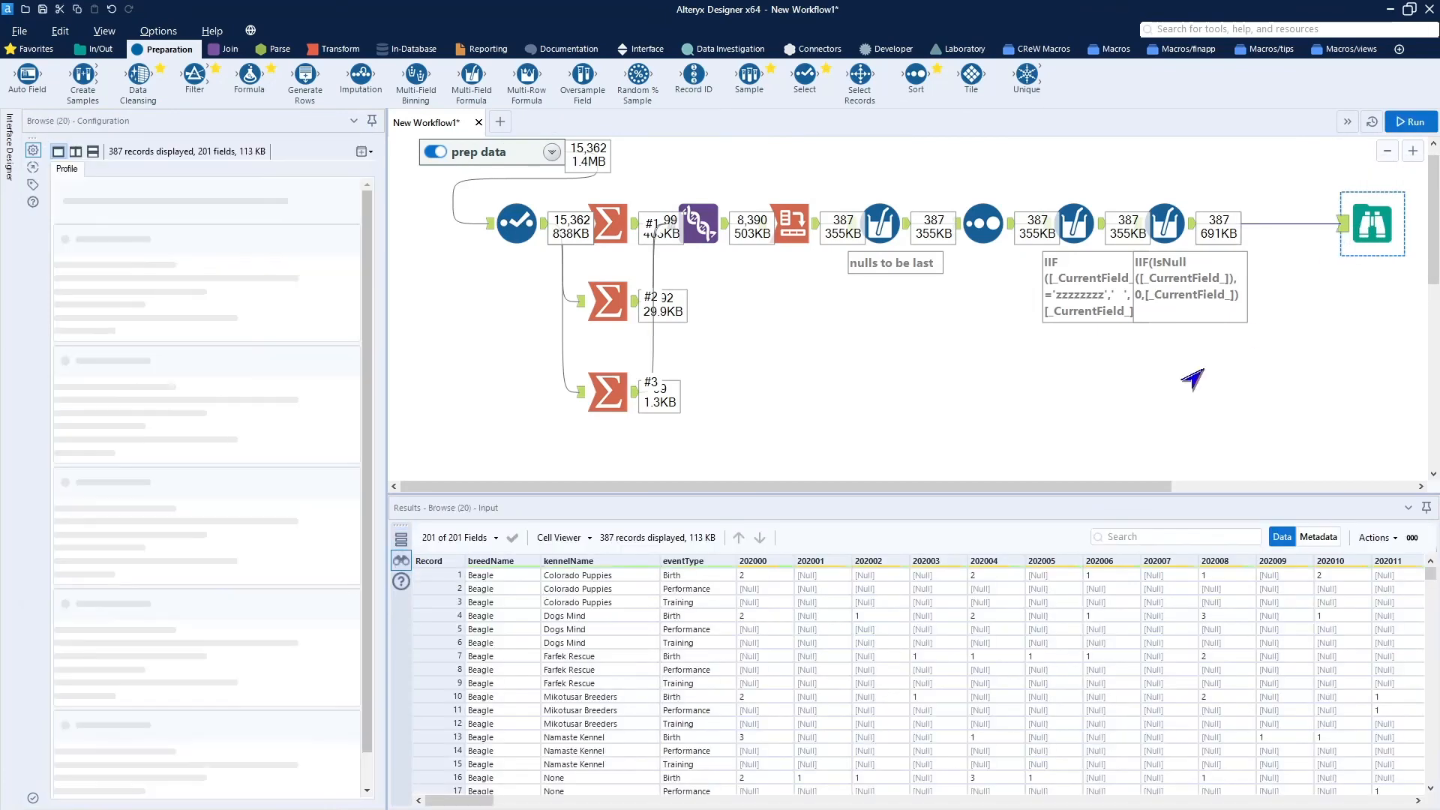
{"action": "left_click", "coordinate": [1192, 224]}
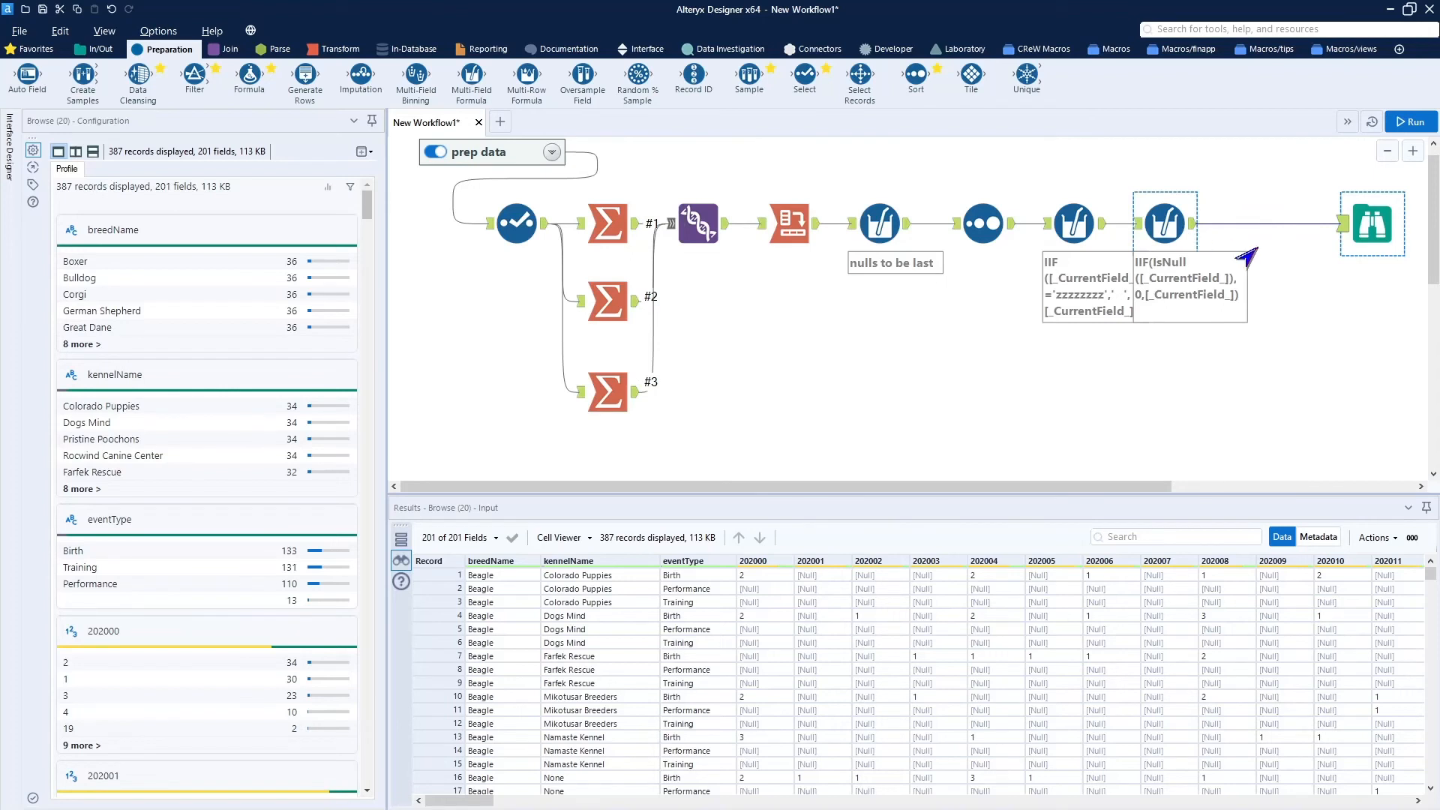
Turn off copying output fields in the numeric Multi-Field Formula, leaving the output type change disabled.
{"action": "left_click", "coordinate": [1156, 221]}
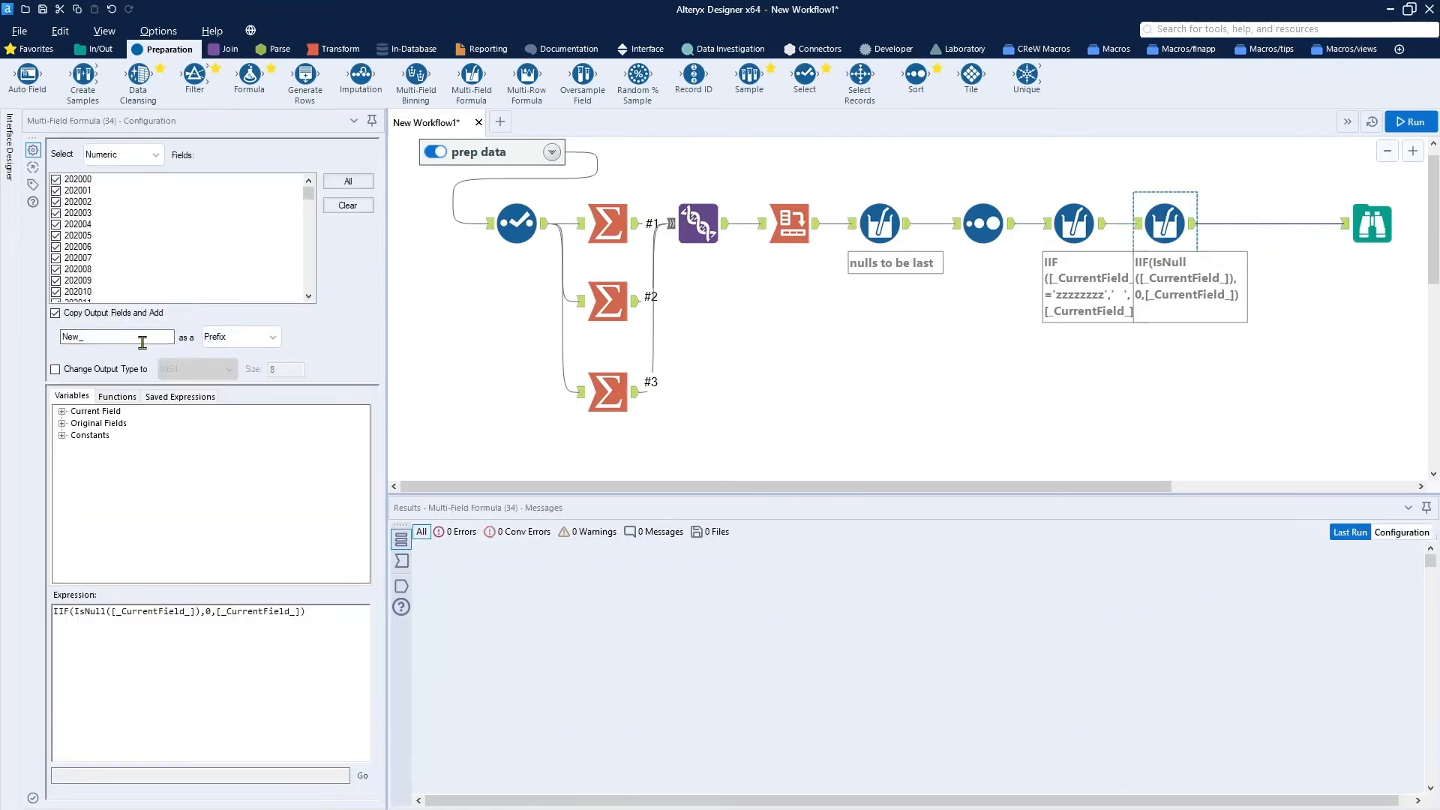
{"action": "left_click", "coordinate": [54, 313]}
{"action": "left_click", "coordinate": [54, 369]}
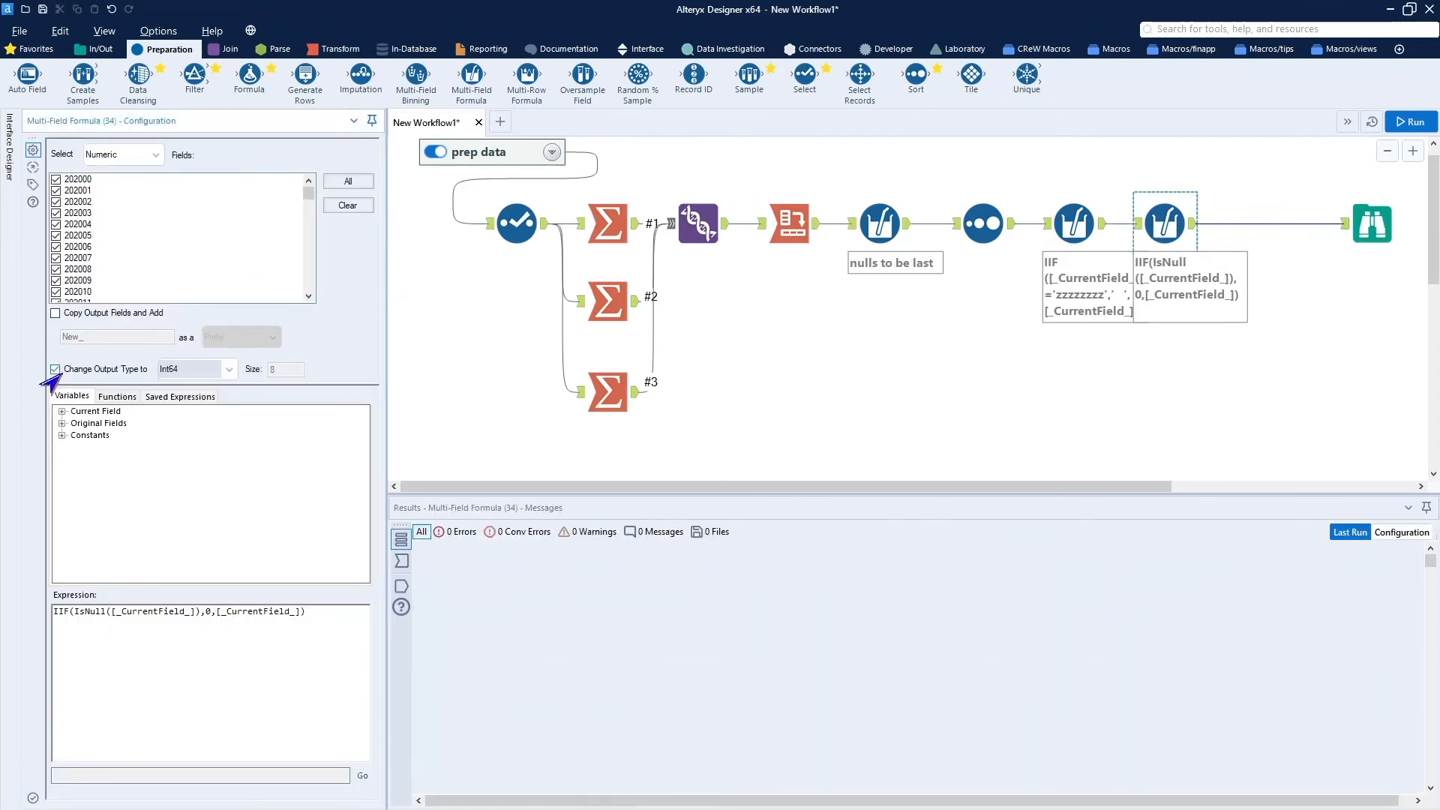
{"action": "left_click", "coordinate": [55, 369]}
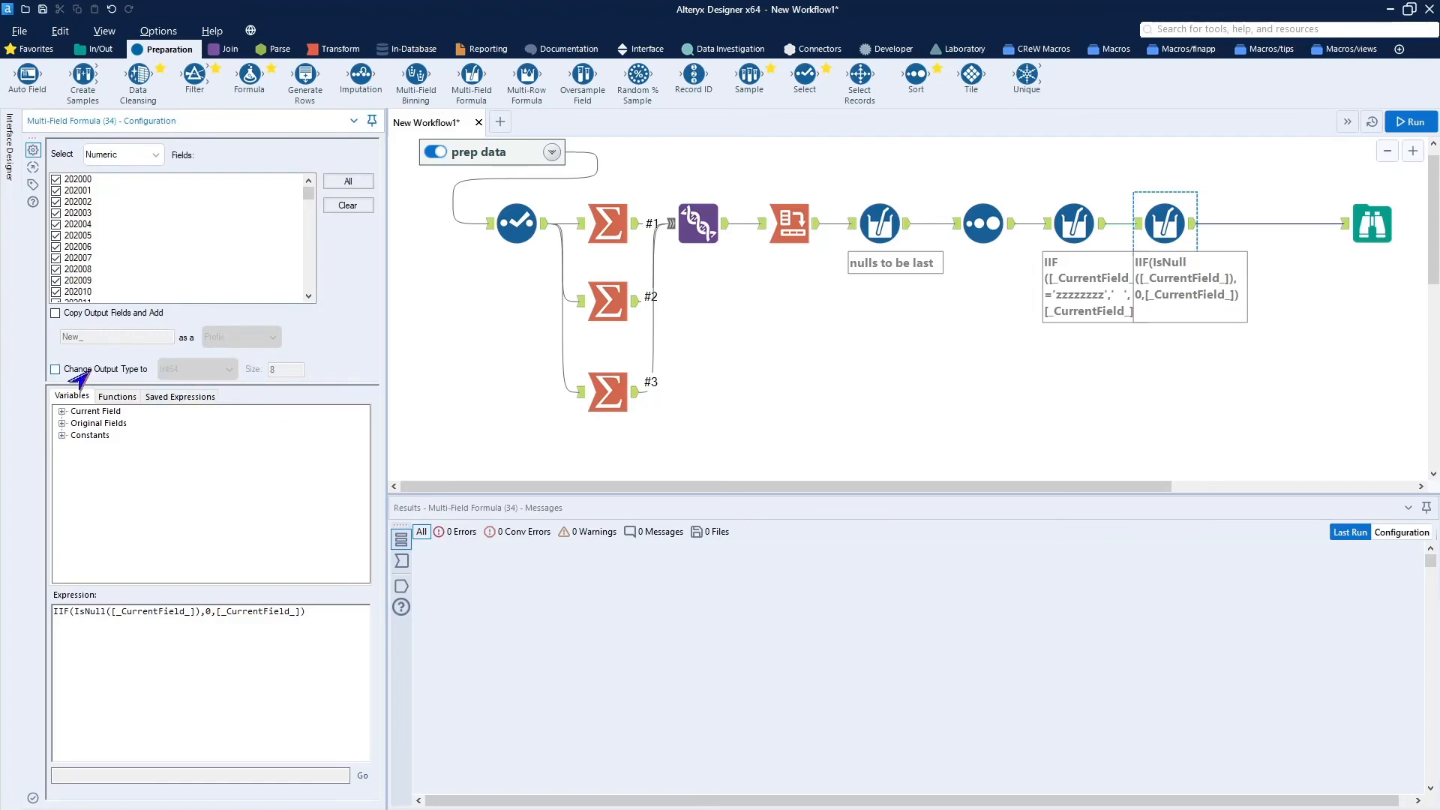
Run the workflow again and examine the week columns in the Browse tool down to the last total row.
{"action": "left_click", "coordinate": [1361, 240]}
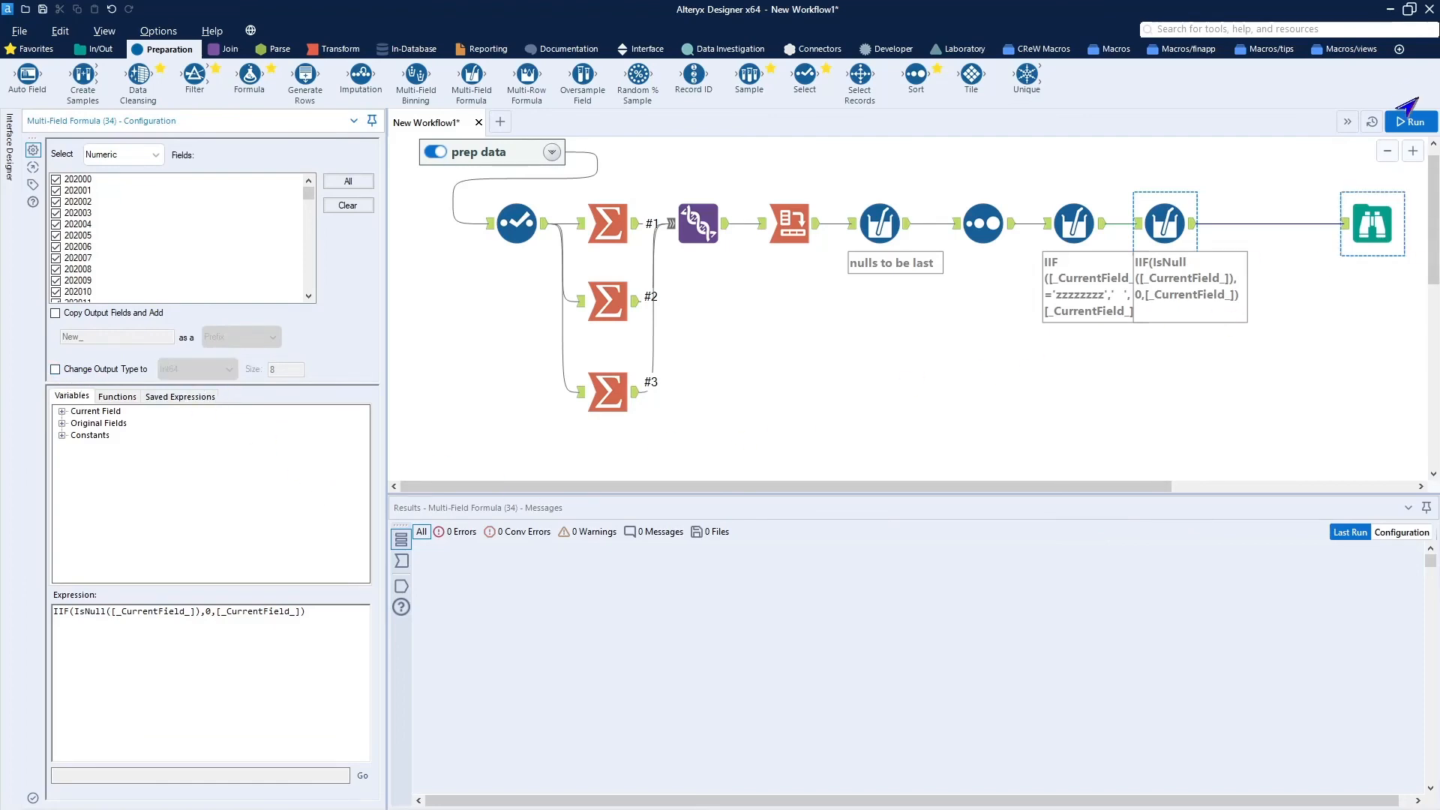
{"action": "left_click", "coordinate": [1406, 127]}
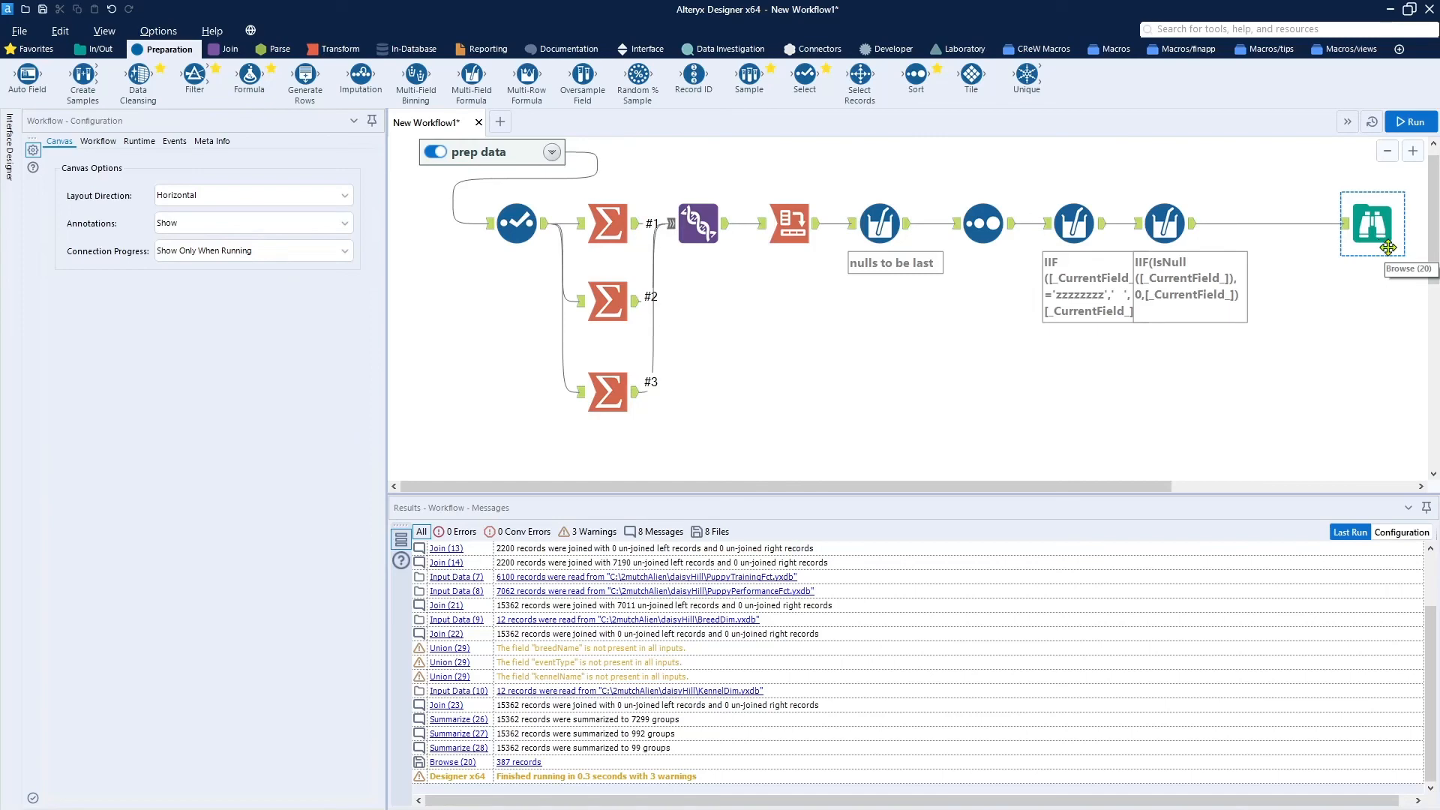
{"action": "left_click", "coordinate": [1366, 226]}
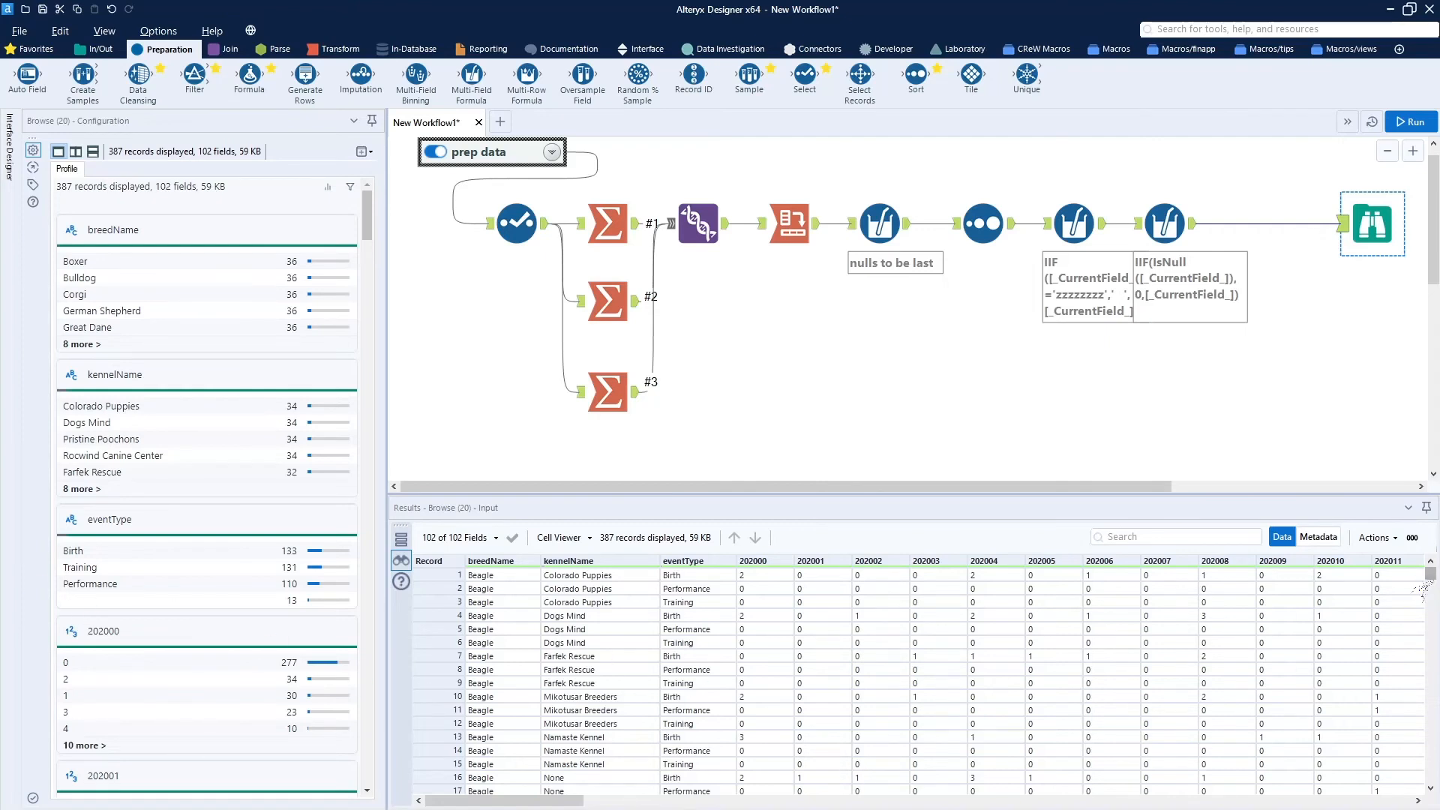
{"action": "left_click_drag", "start_coordinate": [1424, 586], "coordinate": [1392, 693]}
{"action": "scroll", "coordinate": [1393, 693], "scroll_direction": "up", "scroll_amount": 10}
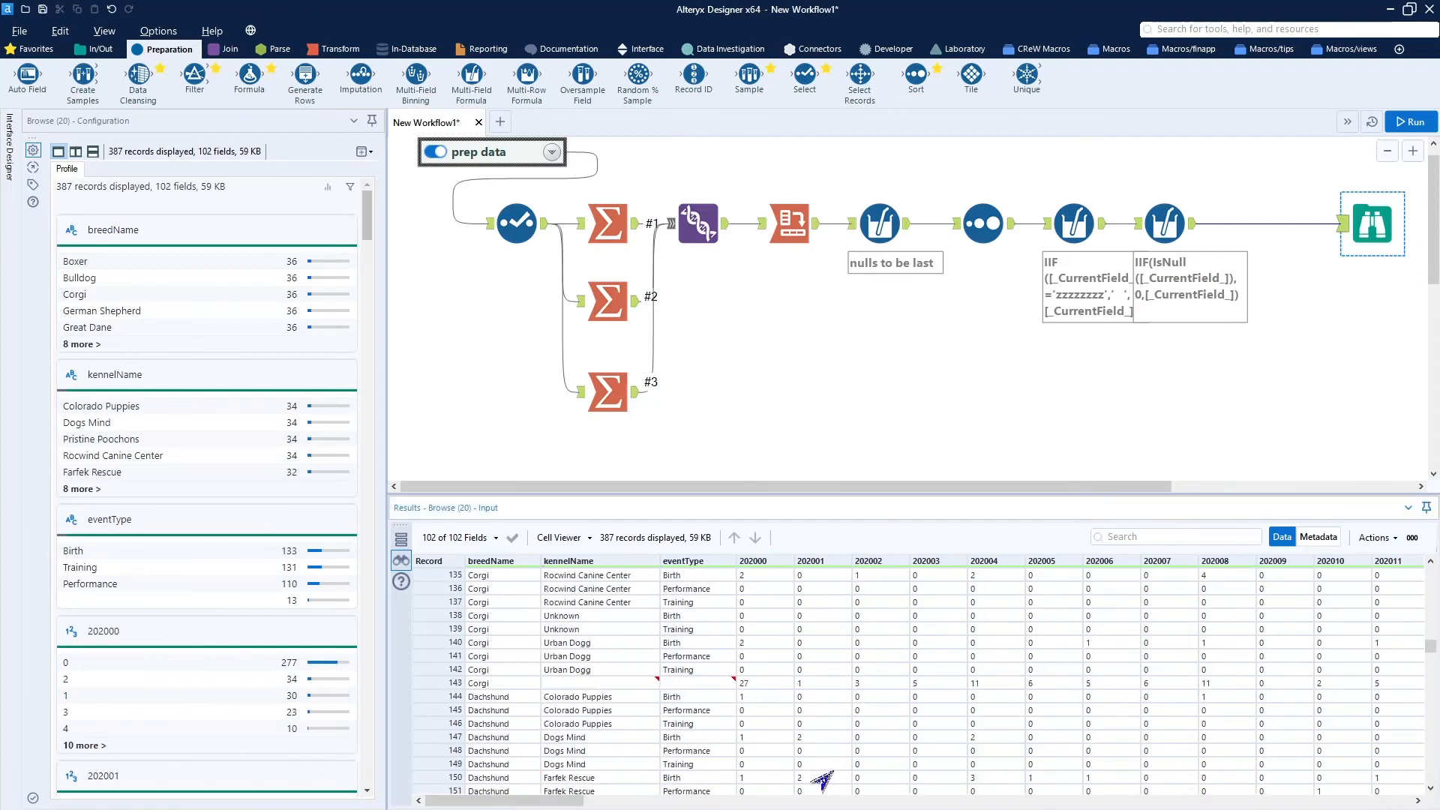
{"action": "scroll", "coordinate": [929, 746], "scroll_direction": "down", "scroll_amount": 20}
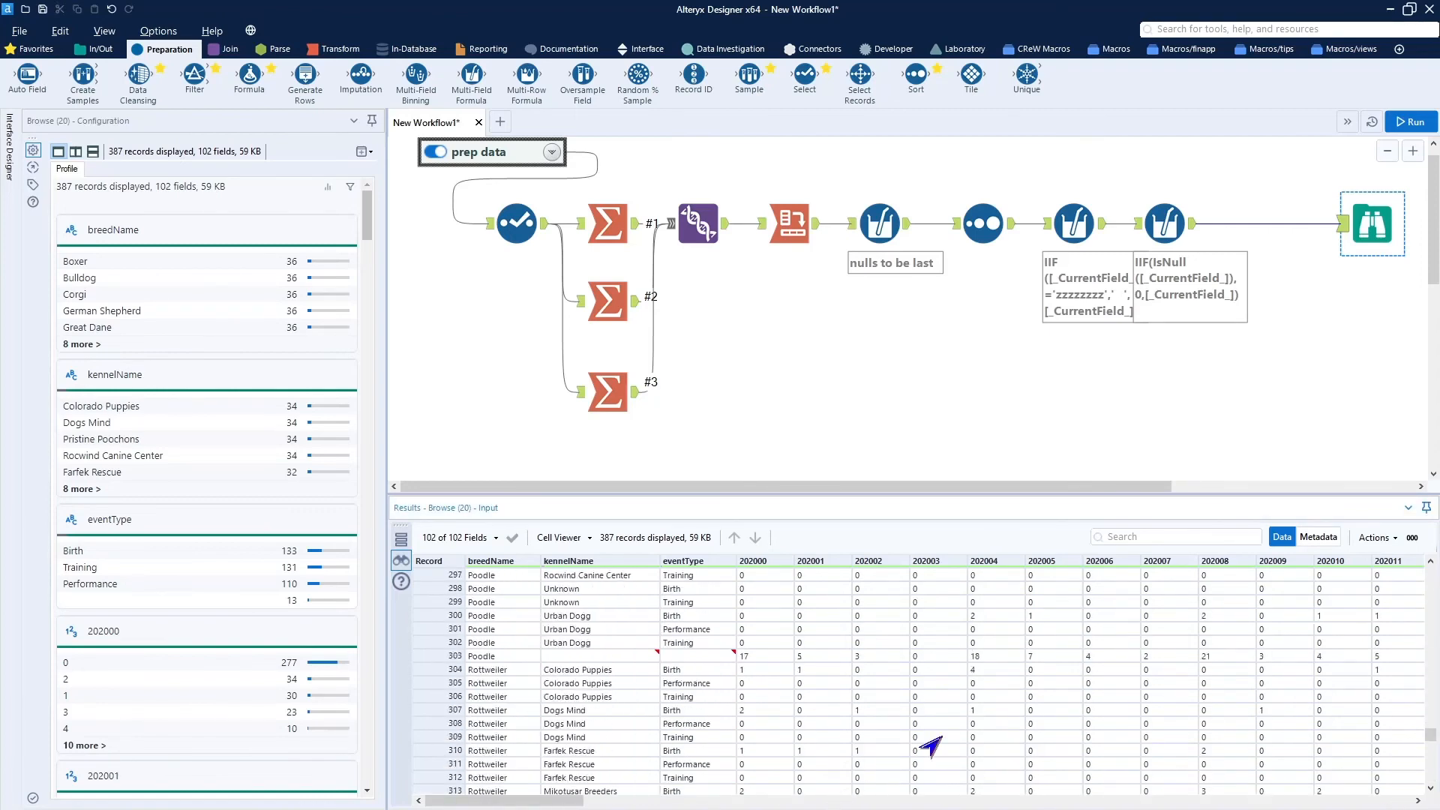
{"action": "scroll", "coordinate": [656, 731], "scroll_direction": "down", "scroll_amount": 15}
{"action": "scroll", "coordinate": [657, 731], "scroll_direction": "down", "scroll_amount": 10}
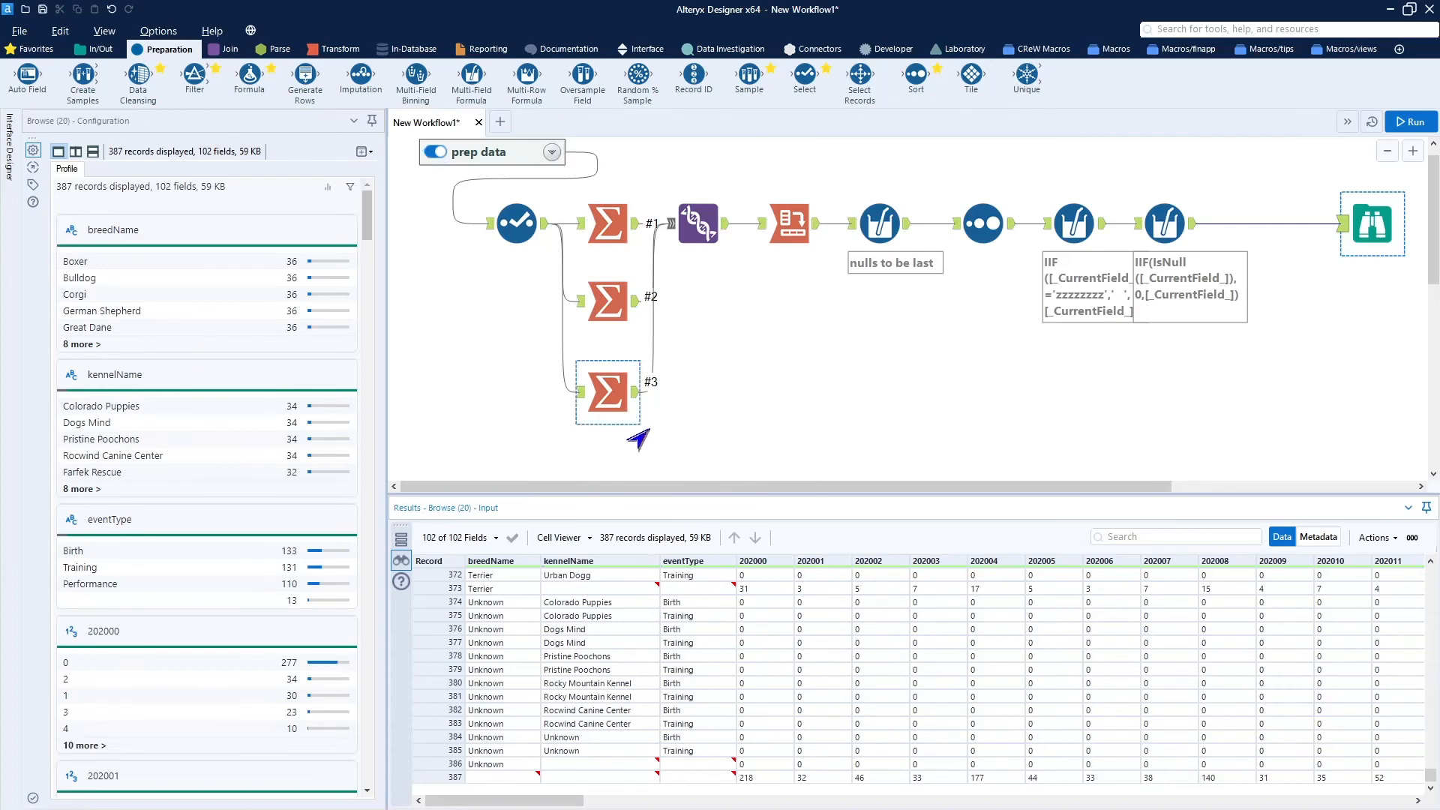
Paste the copied "mark total/subtotal" Formula tool and insert it between the numeric Multi-Field Formula and the Browse tool.
{"action": "left_click", "coordinate": [883, 397]}
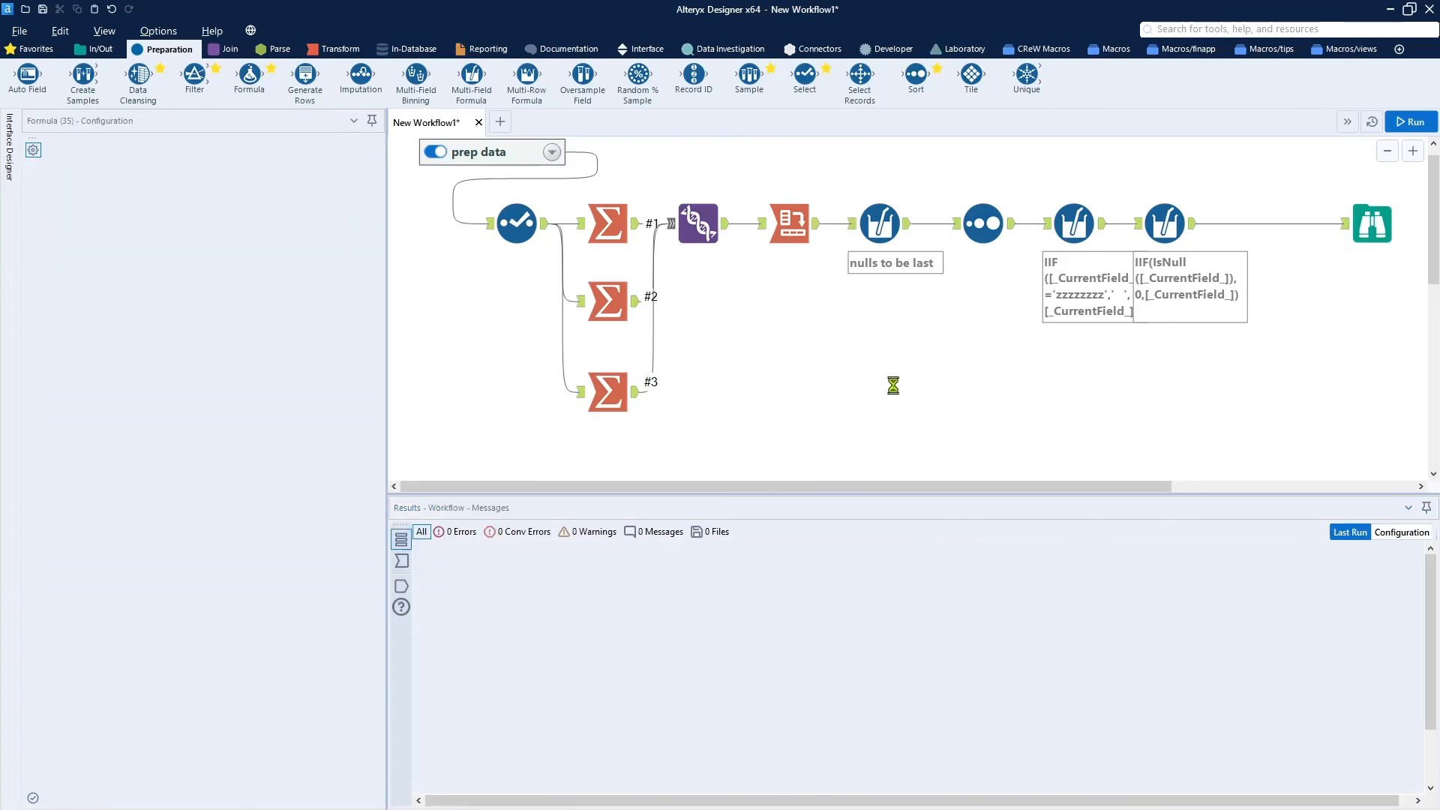
{"action": "key", "text": "ctrl+v"}
{"action": "mouse_move", "coordinate": [909, 395]}
{"action": "left_mouse_down"}
{"action": "mouse_move", "coordinate": [1178, 217]}
{"action": "mouse_move", "coordinate": [1246, 213]}
{"action": "mouse_move", "coordinate": [1263, 227]}
{"action": "left_mouse_up"}
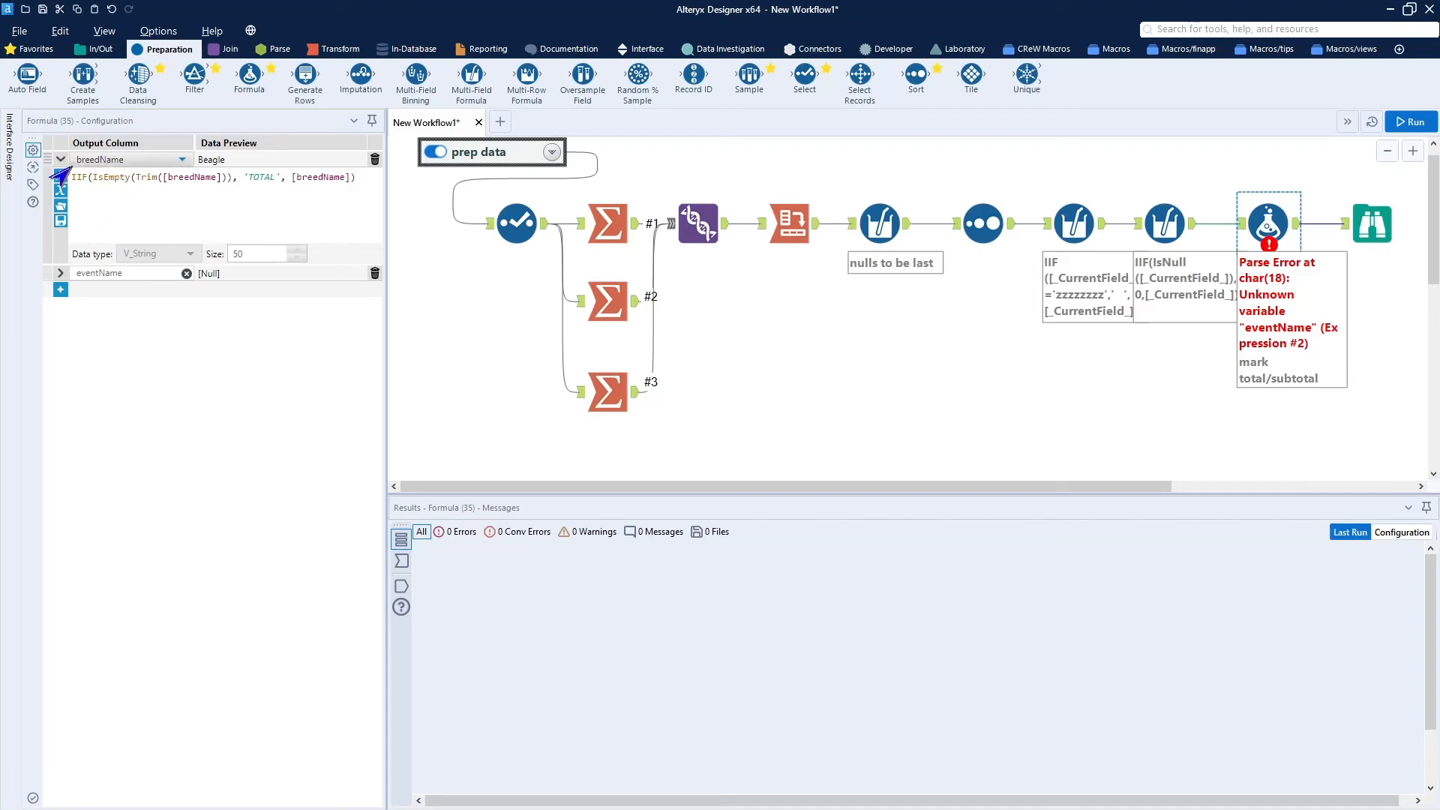
Examine the breedName TOTAL expression and the eventName SUB-TOTAL expression in the pasted Formula tool.
{"action": "left_click", "coordinate": [152, 218]}
{"action": "scroll", "coordinate": [153, 218], "scroll_direction": "down", "scroll_amount": 2}
{"action": "scroll", "coordinate": [153, 218], "scroll_direction": "up", "scroll_amount": 5}
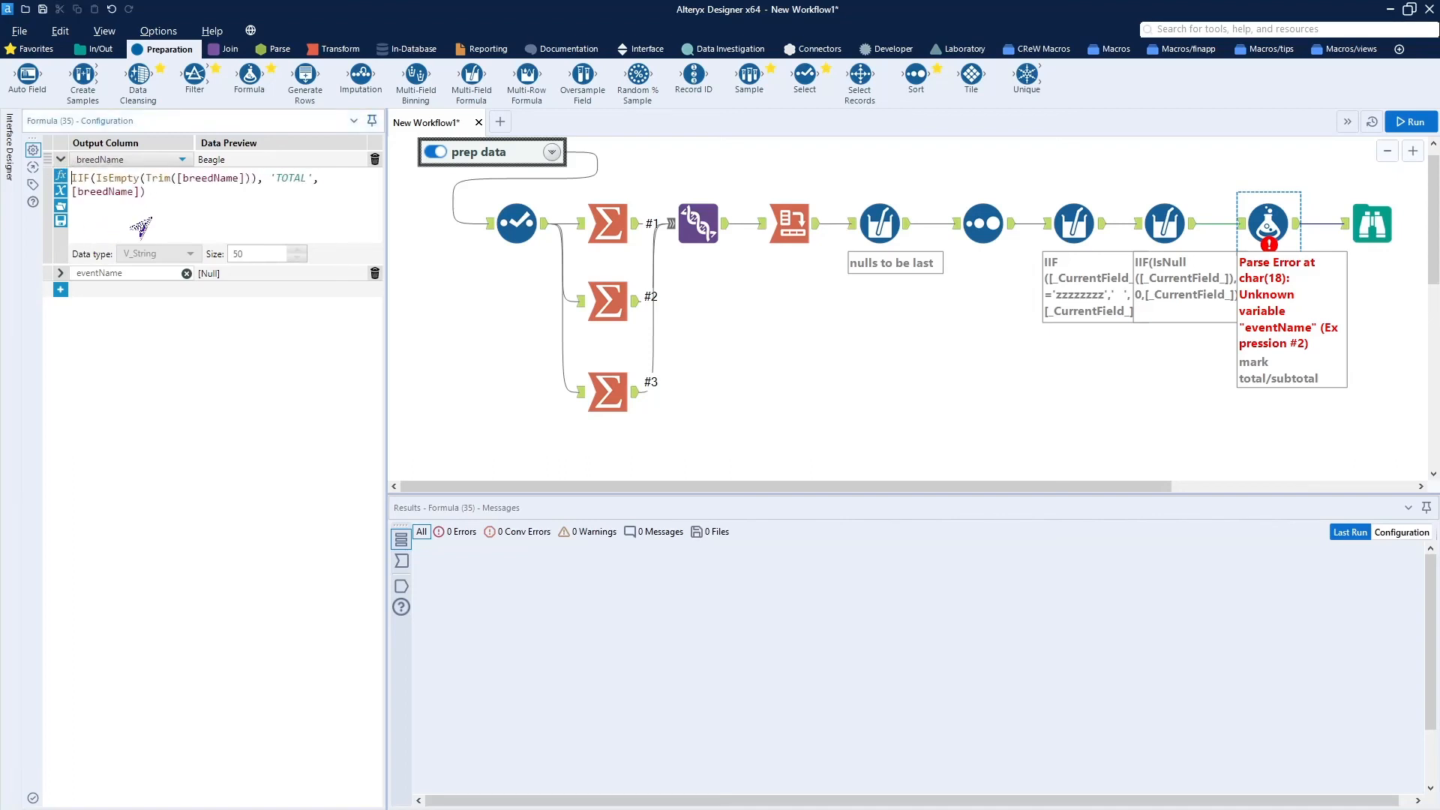
{"action": "scroll", "coordinate": [142, 227], "scroll_direction": "up", "scroll_amount": 1}
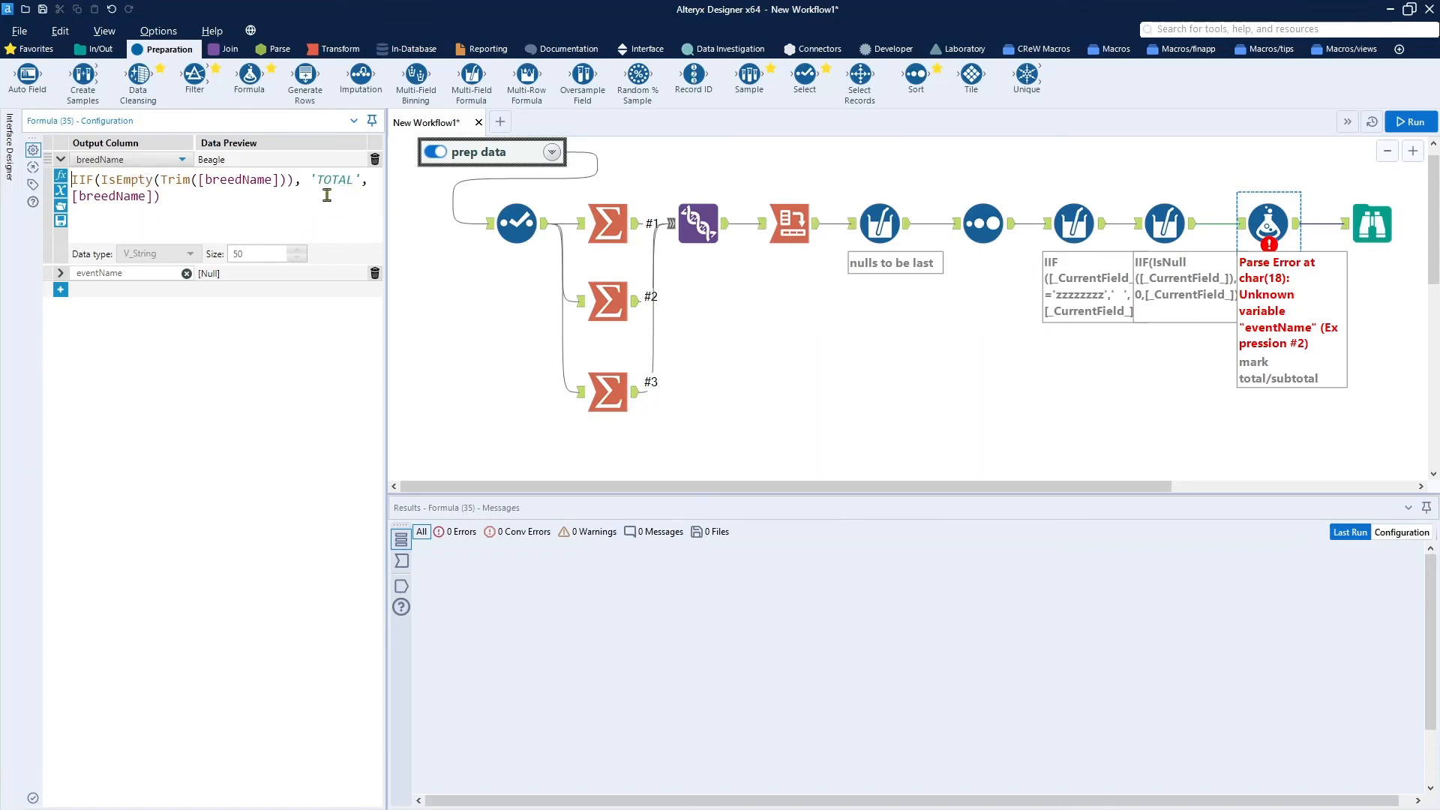
{"action": "left_click", "coordinate": [60, 273]}
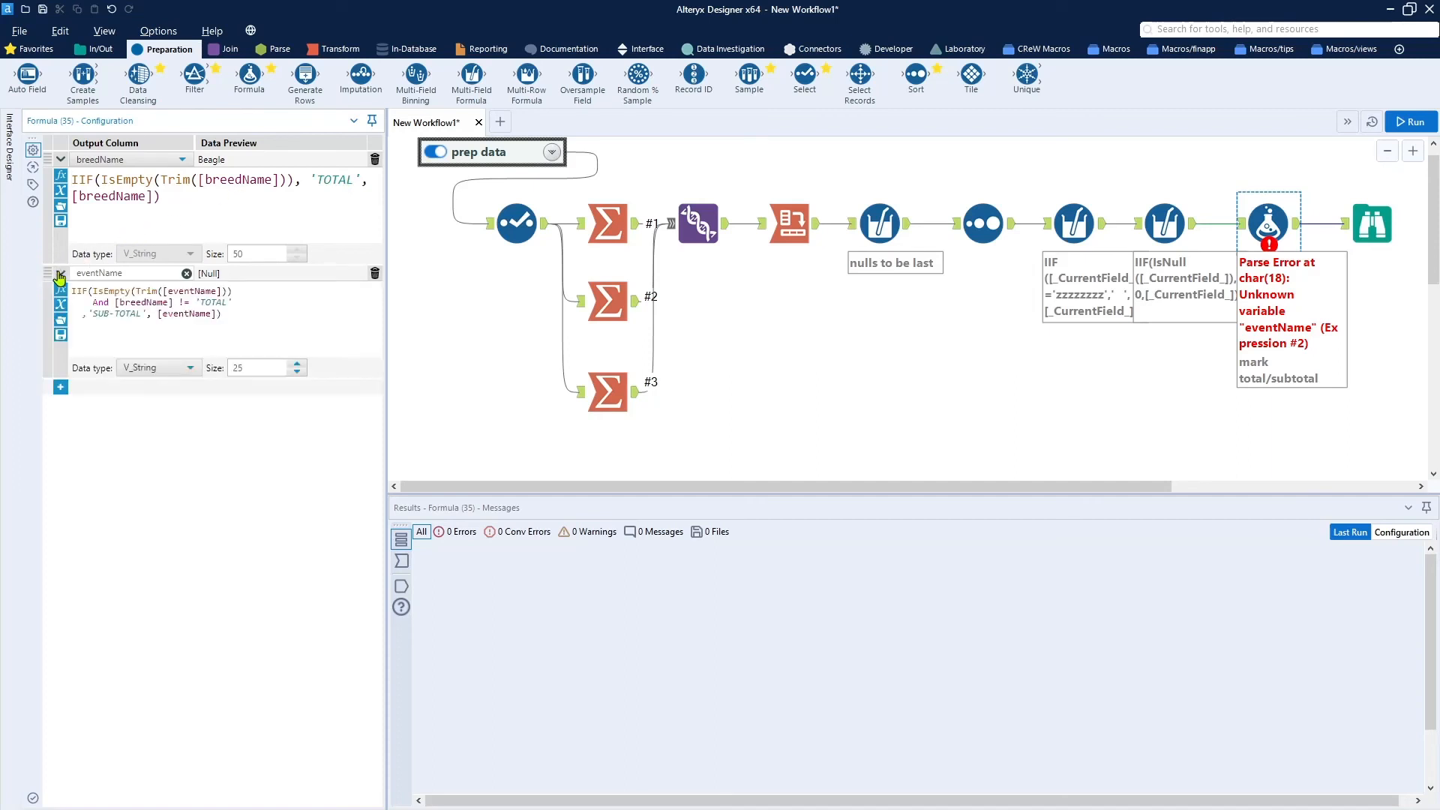
{"action": "scroll", "coordinate": [324, 343], "scroll_direction": "up", "scroll_amount": 3}
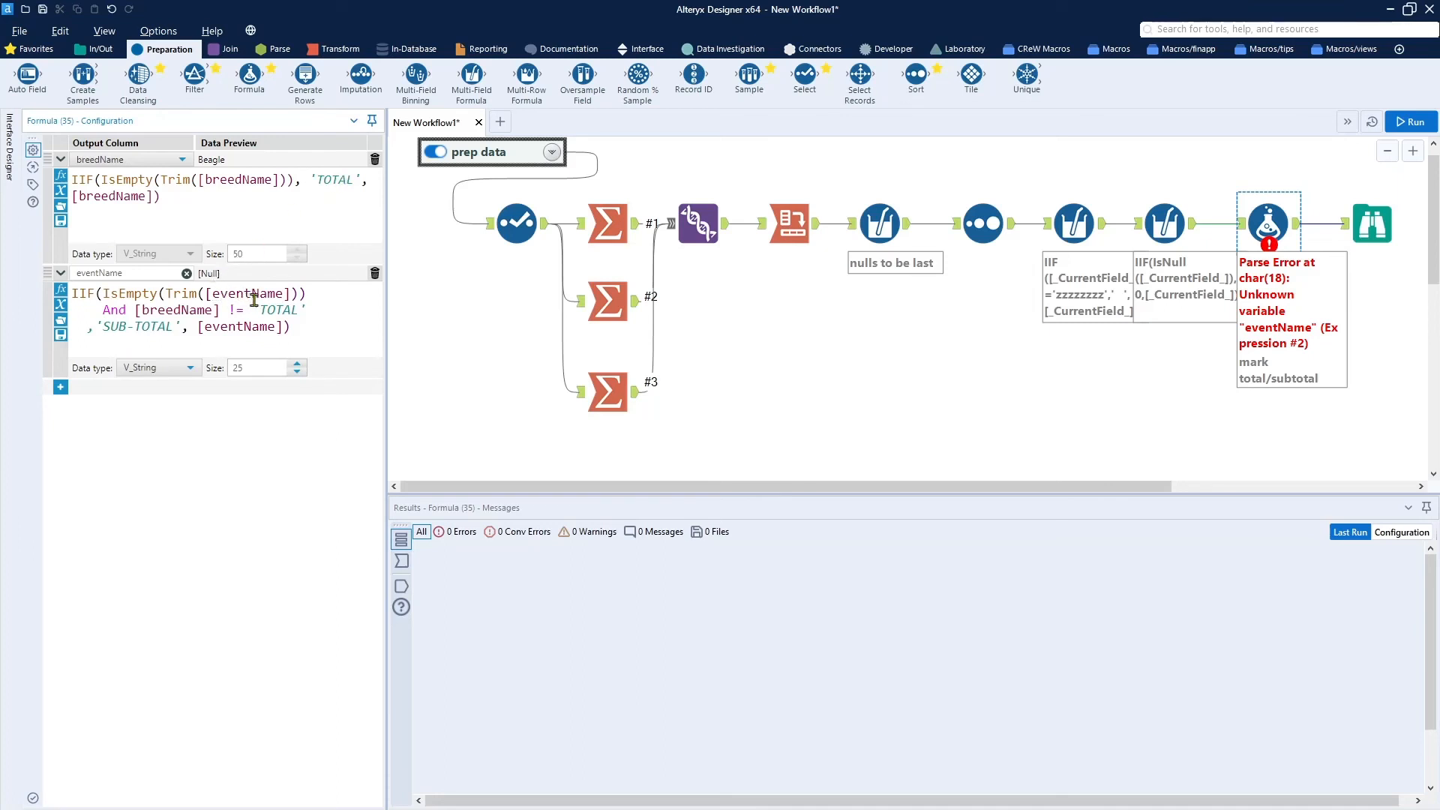
{"action": "left_click", "coordinate": [228, 312]}
{"action": "type", "text": "!"}
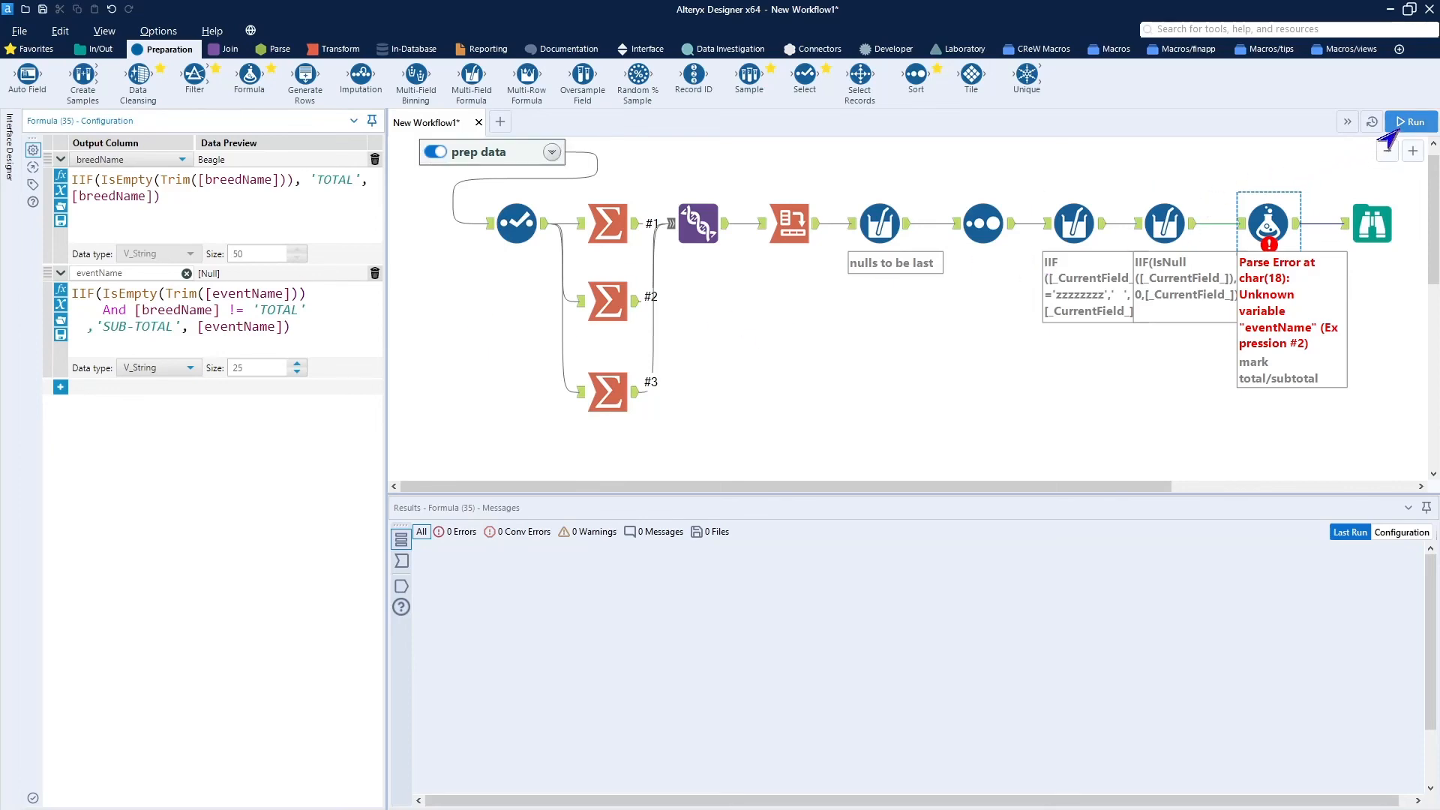
Run the workflow and compare the Formula's eventName expression with the field names output by the numeric Multi-Field Formula.
{"action": "left_click", "coordinate": [1395, 123]}
{"action": "left_click", "coordinate": [1268, 225]}
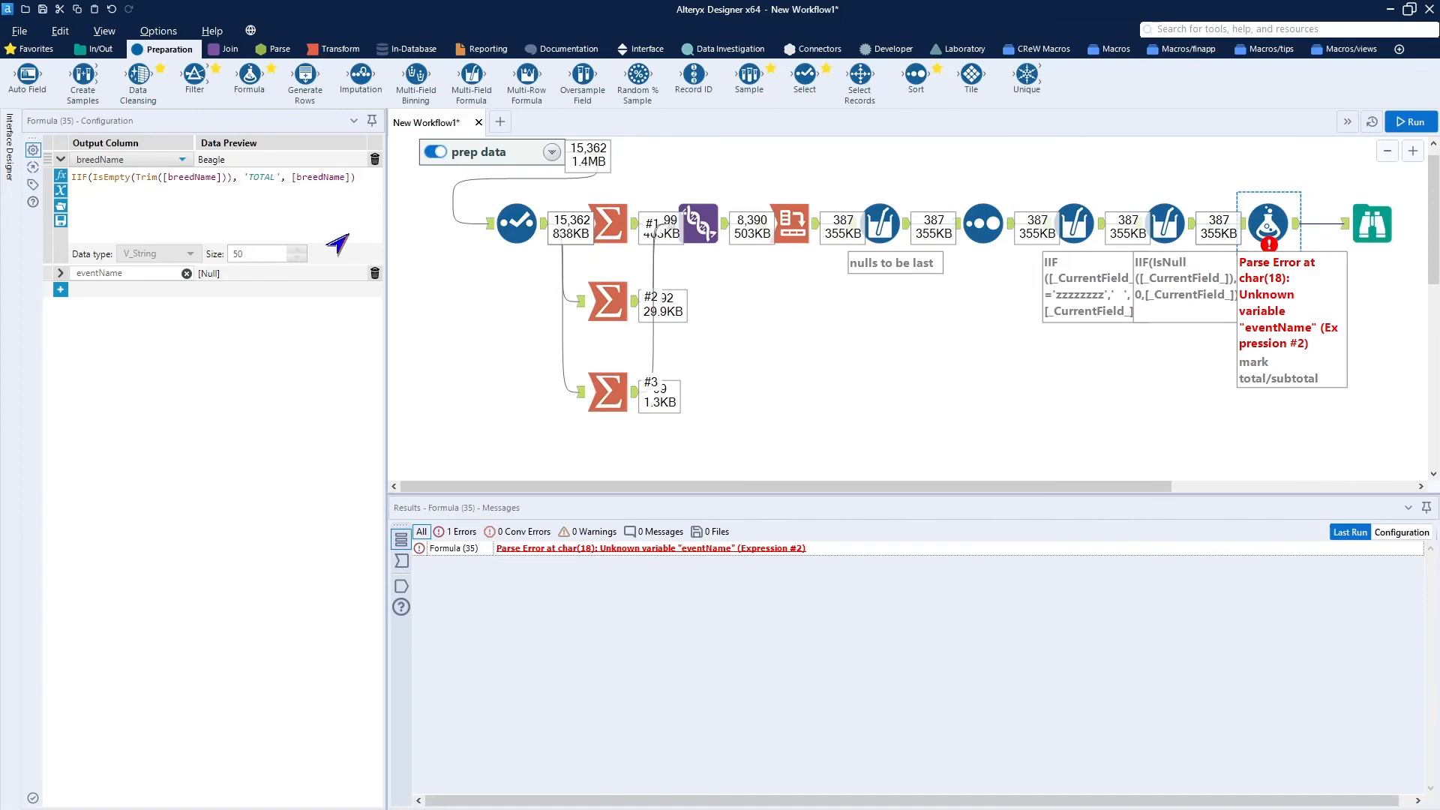
{"action": "left_click", "coordinate": [63, 277]}
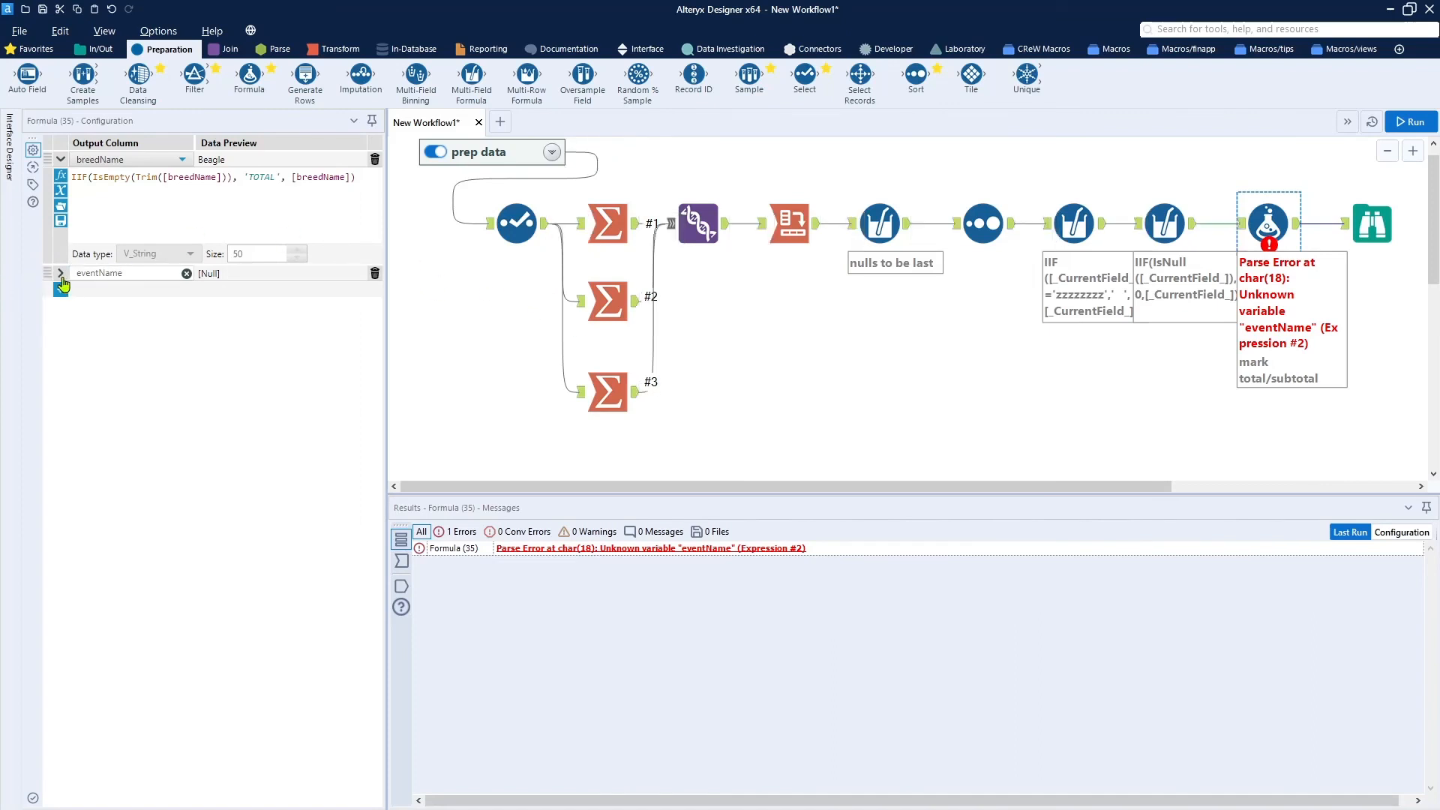
{"action": "left_click", "coordinate": [62, 279]}
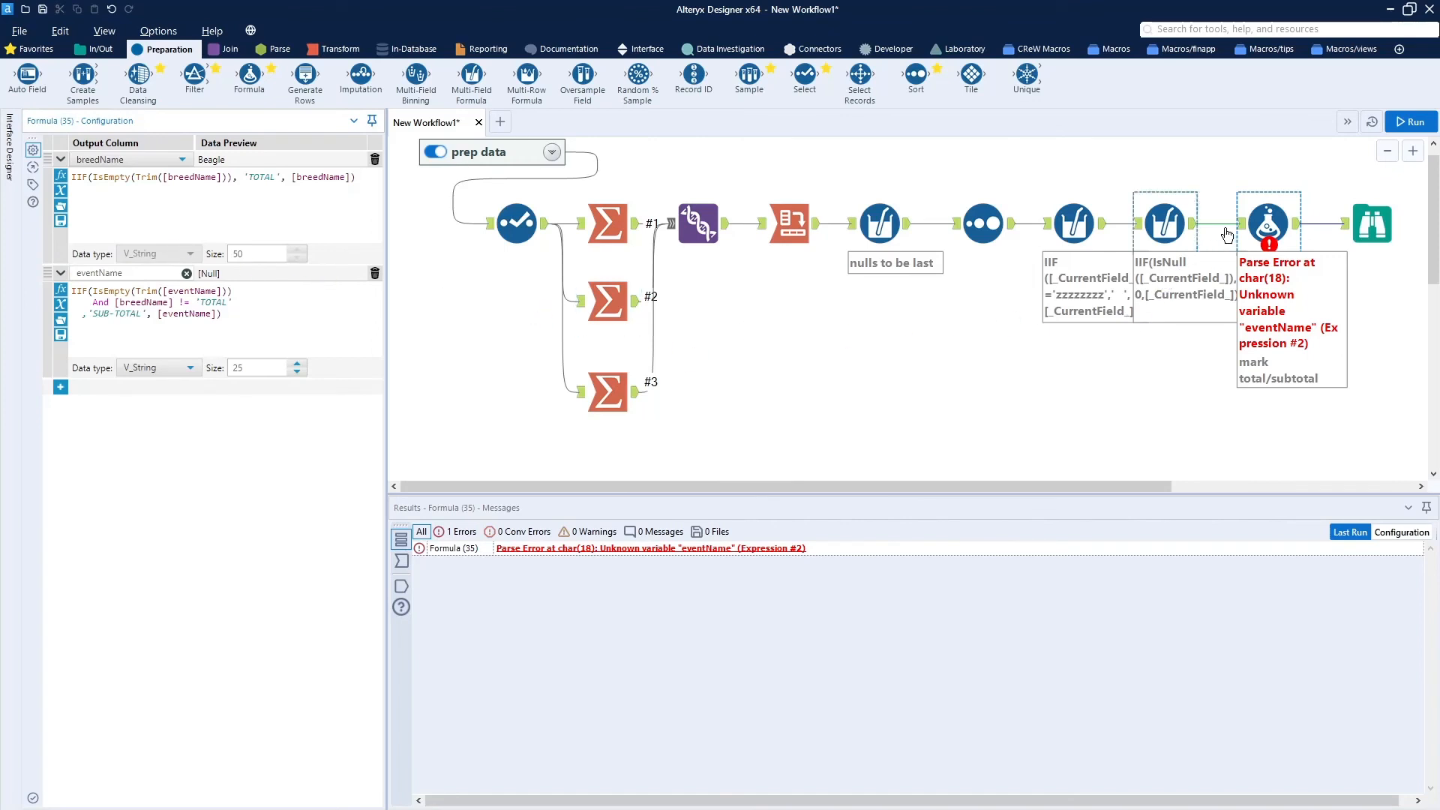
{"action": "left_click", "coordinate": [1191, 222]}
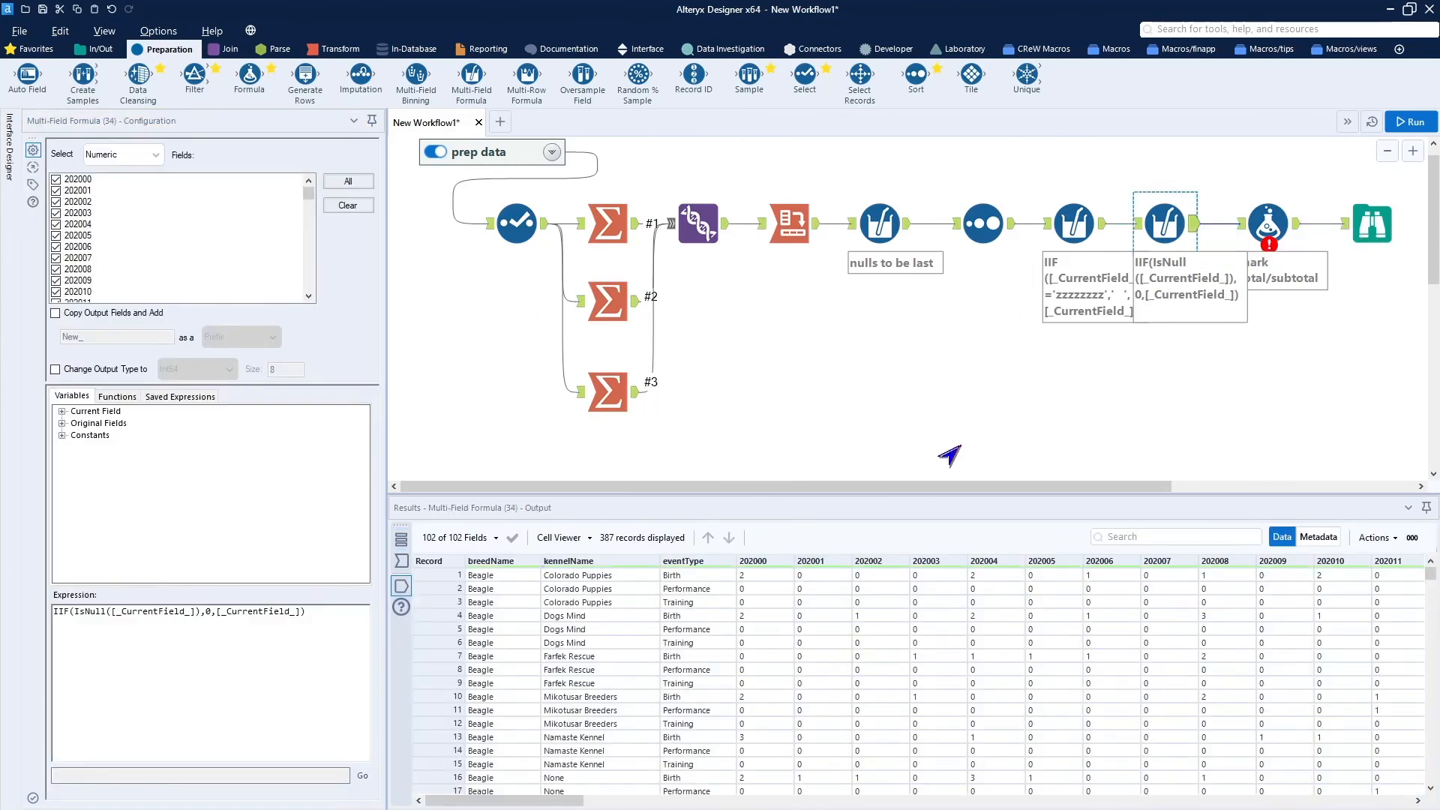
Change the Formula tool's second output column from eventName to eventType.
{"action": "left_click", "coordinate": [1267, 223]}
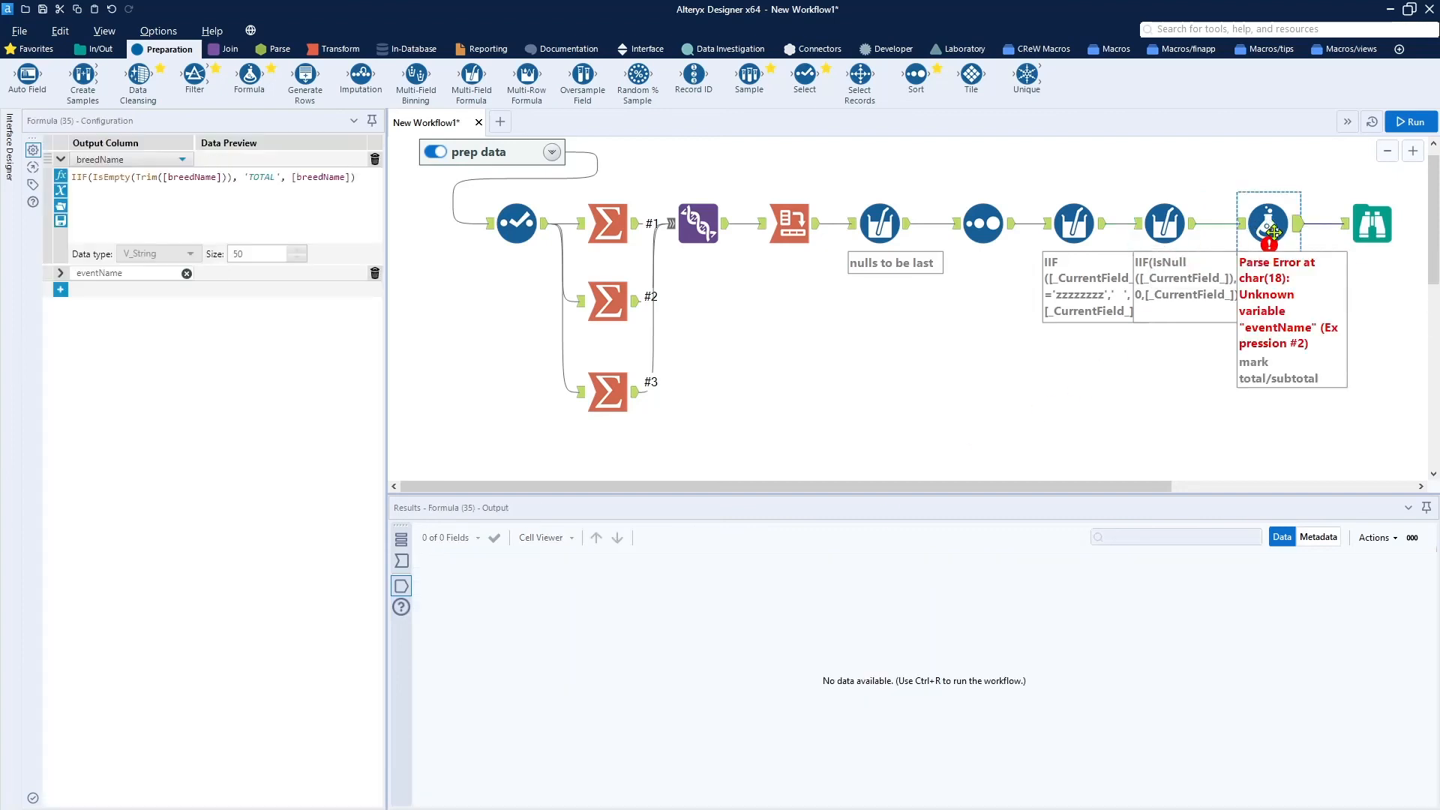
{"action": "double_click", "coordinate": [151, 273]}
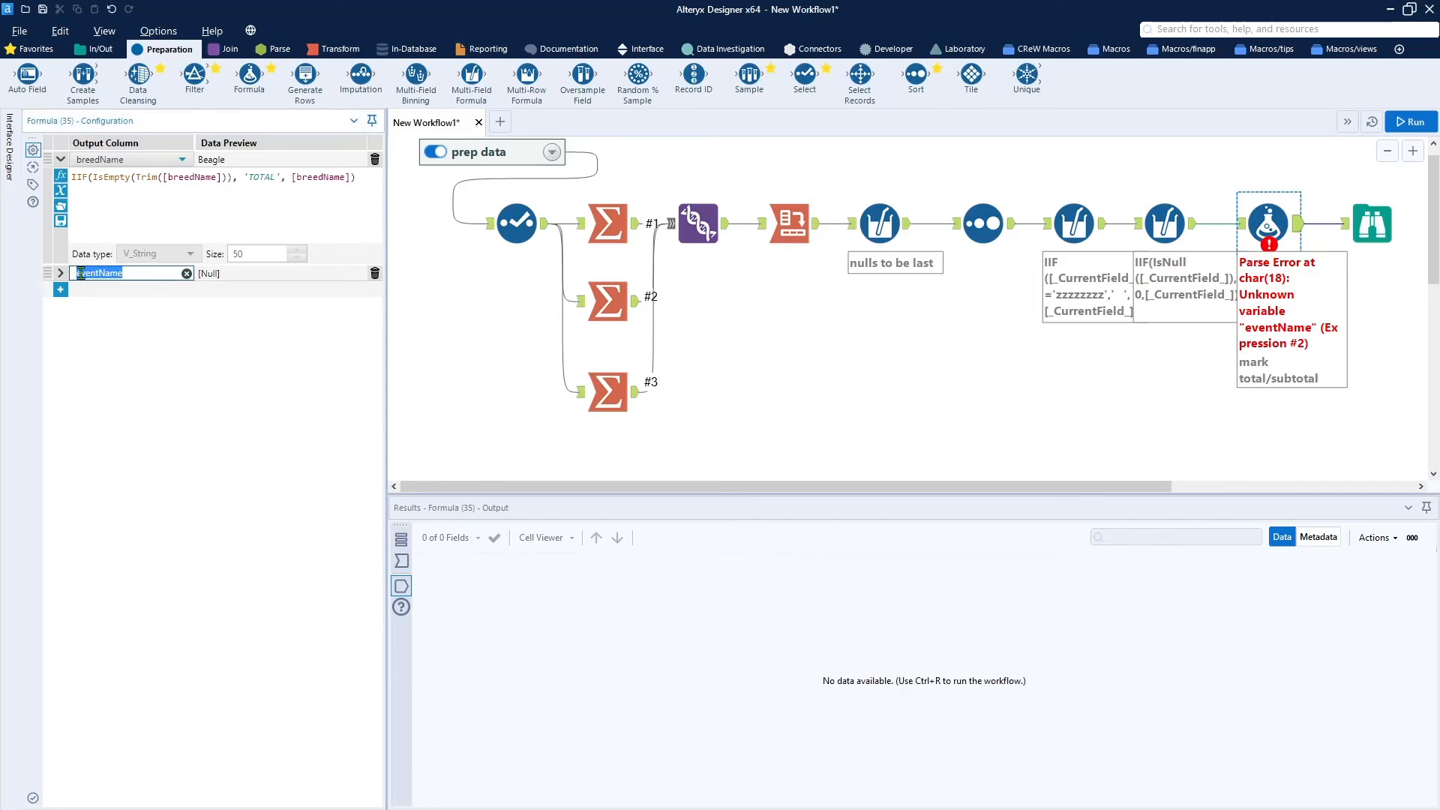
{"action": "left_click", "coordinate": [57, 274]}
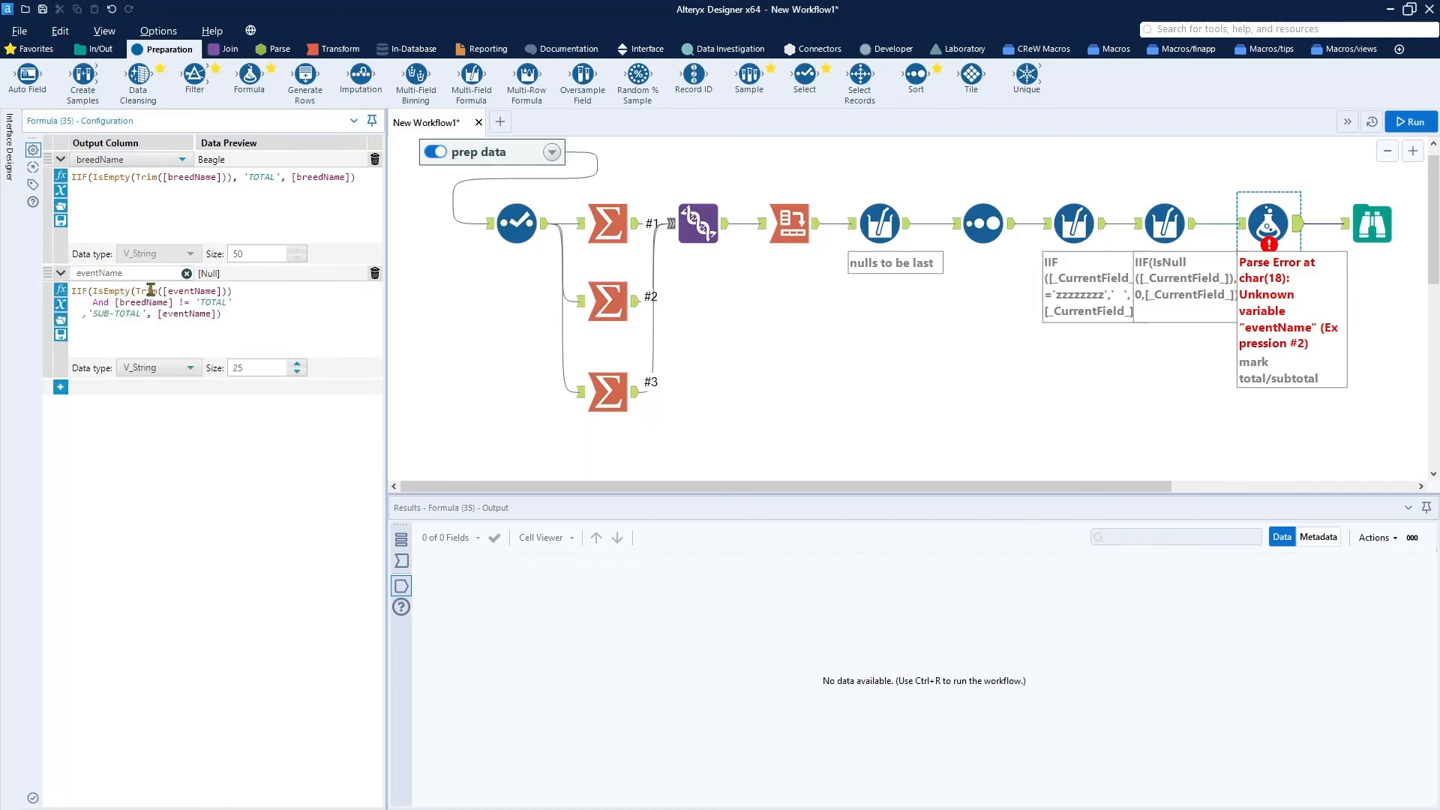
{"action": "double_click", "coordinate": [169, 273]}
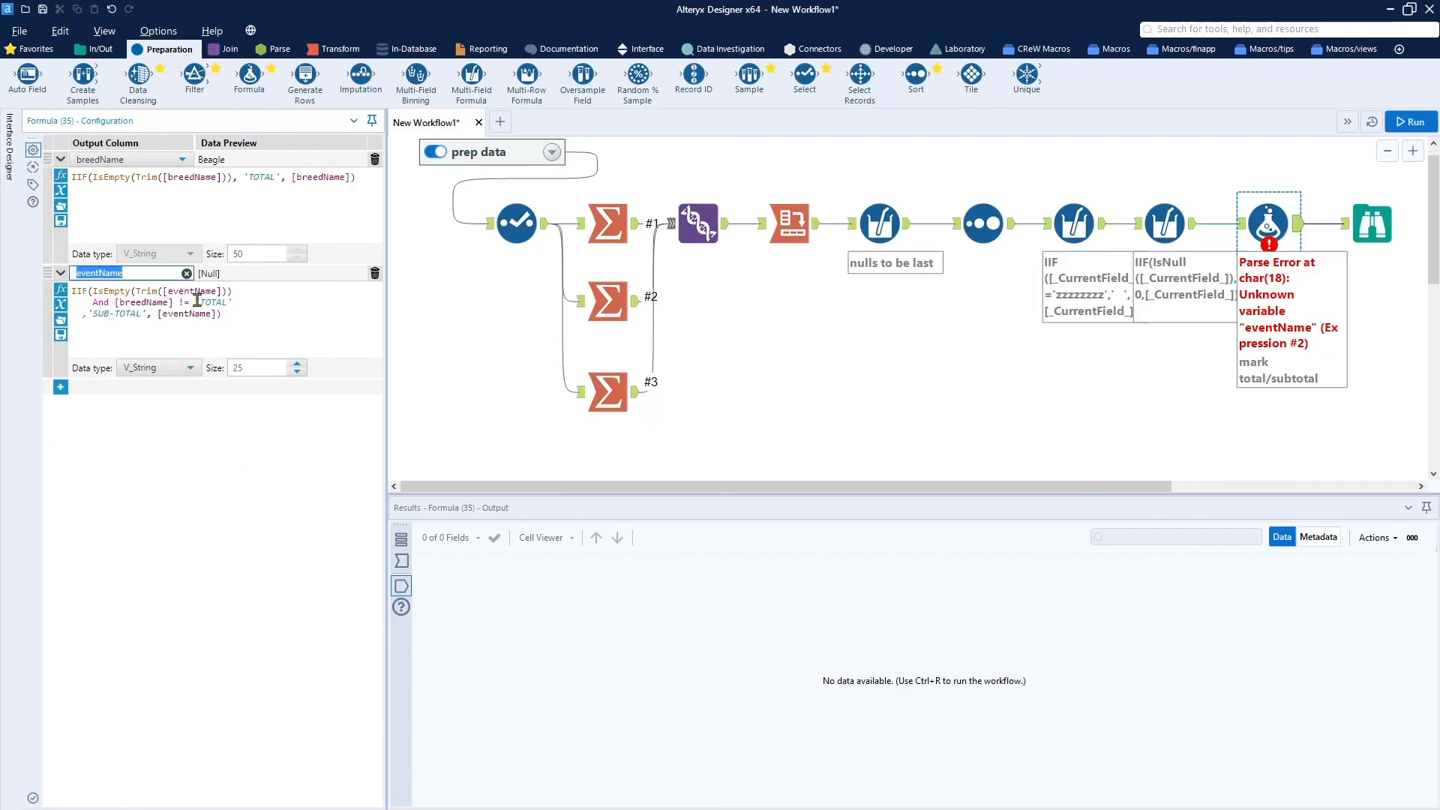
{"action": "left_click", "coordinate": [163, 274]}
{"action": "key", "text": "BackSpace"}
{"action": "key", "text": "BackSpace"}
{"action": "type", "text": "Type"}
Replace [eventName] with [eventType] inside the IsEmpty(Trim()) test of the Formula tool's eventType expression.
{"action": "left_click", "coordinate": [196, 291]}
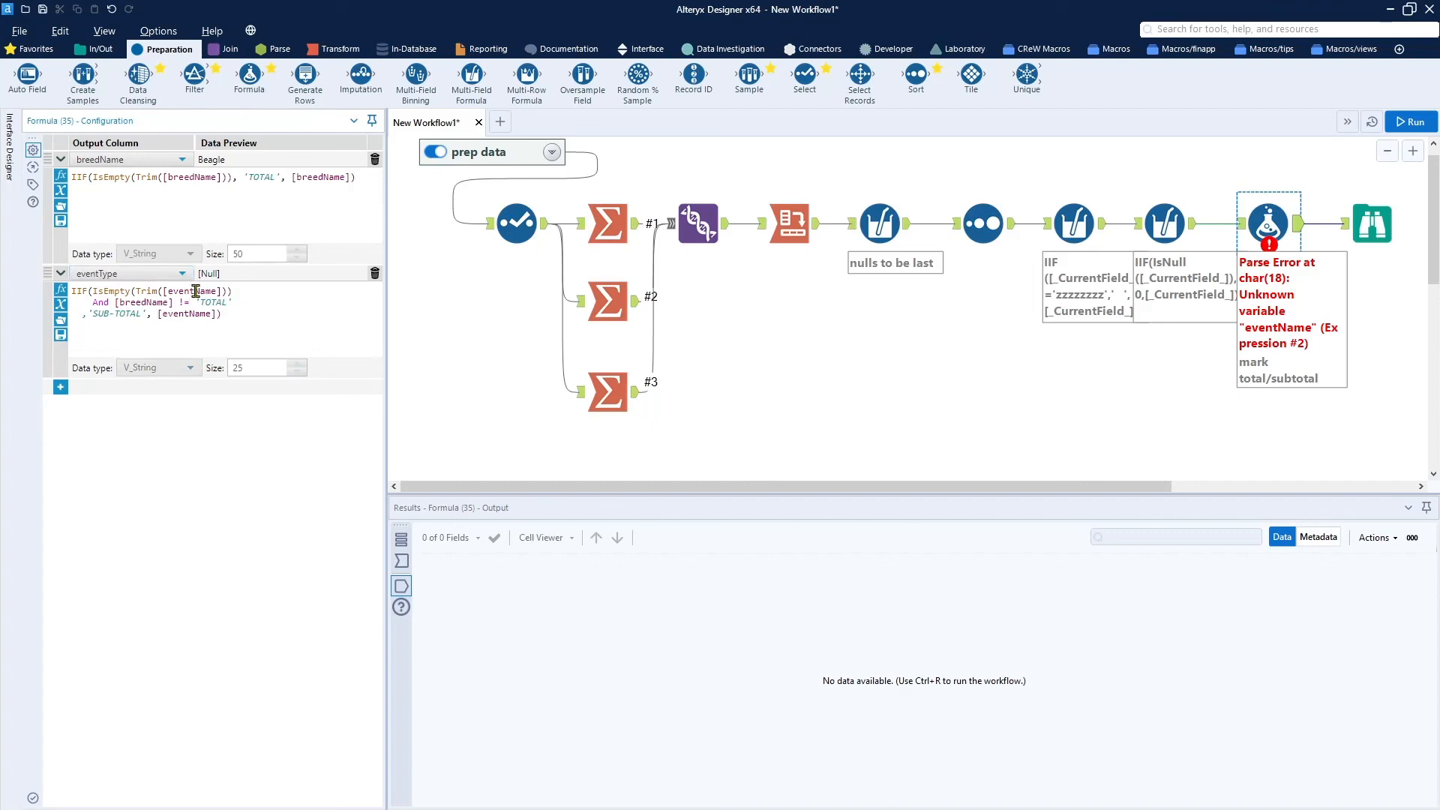
{"action": "double_click", "coordinate": [195, 291]}
{"action": "type", "text": "e"}
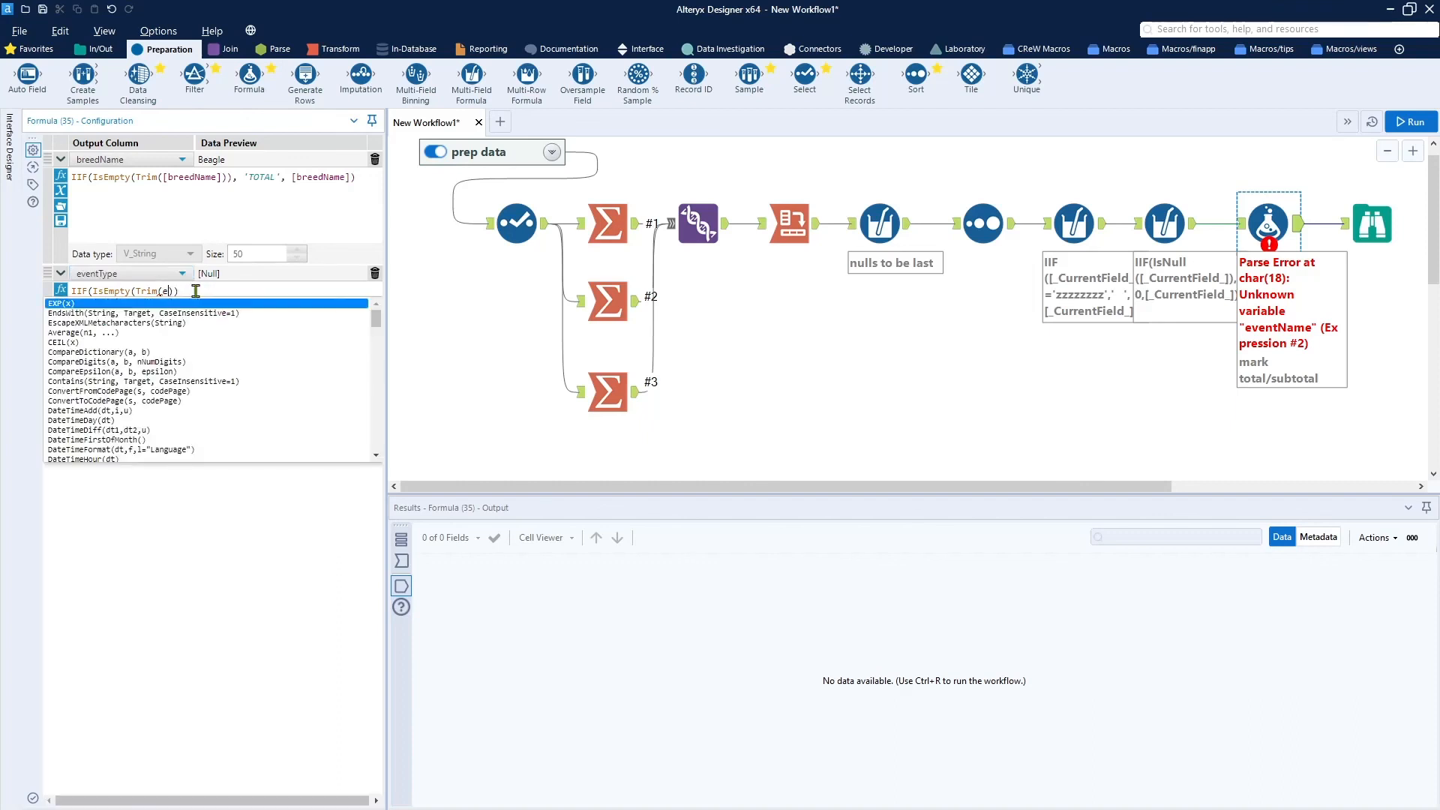
{"action": "key", "text": "BackSpace"}
{"action": "type", "text": "["}
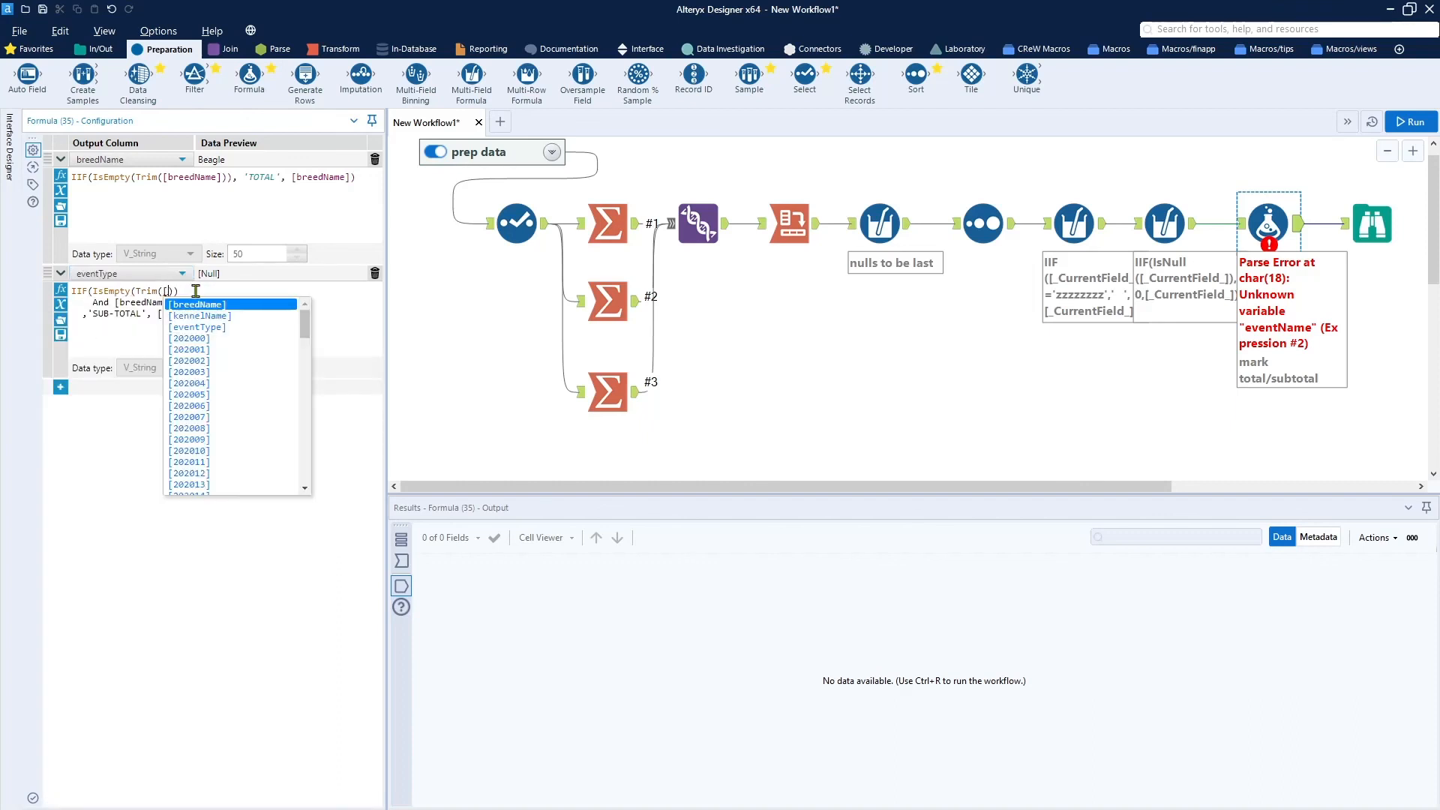
{"action": "left_click", "coordinate": [213, 339]}
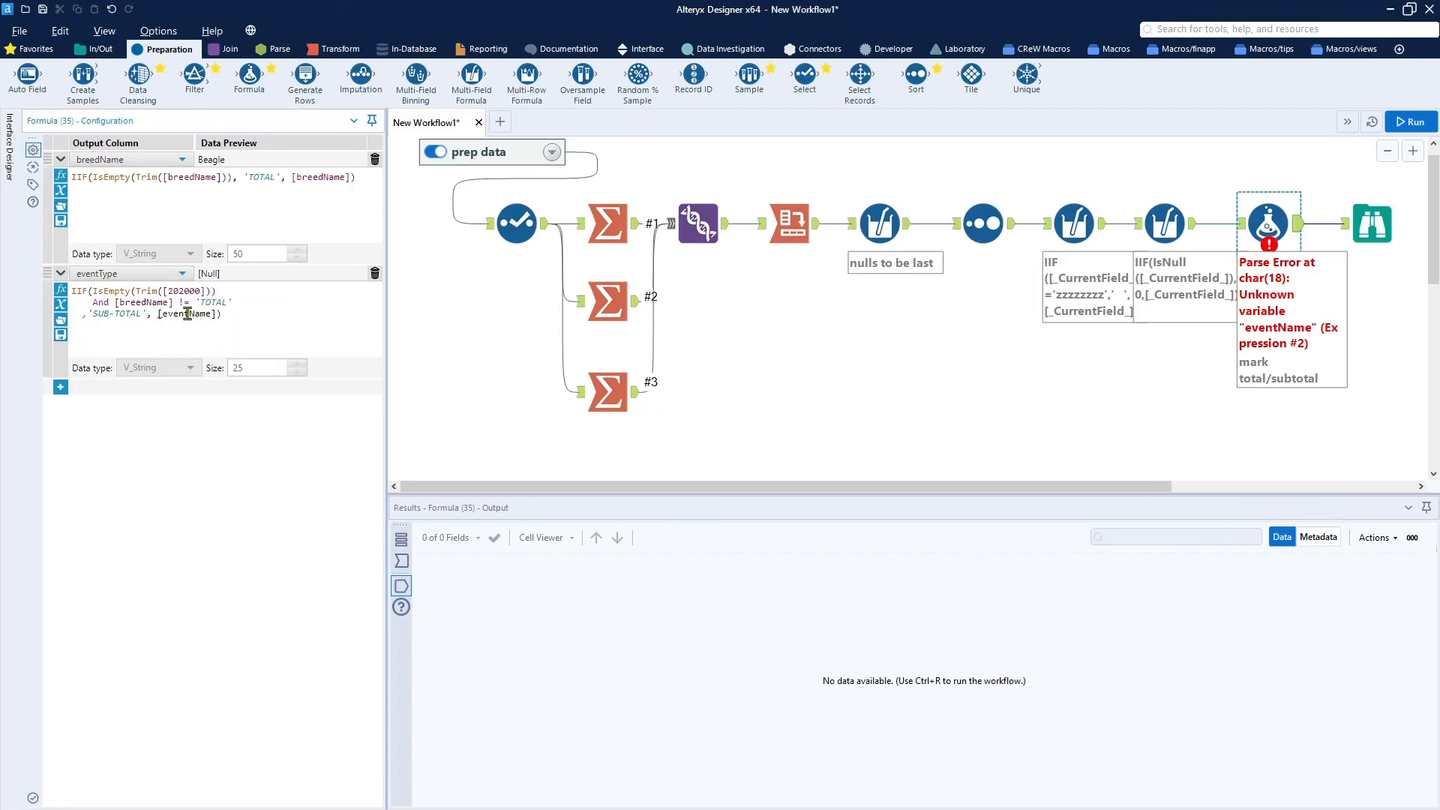
{"action": "left_click", "coordinate": [205, 295]}
{"action": "key", "text": "BackSpace"}
{"action": "key", "text": "BackSpace"}
{"action": "key", "text": "BackSpace"}
{"action": "key", "text": "BackSpace"}
{"action": "key", "text": "BackSpace"}
{"action": "key", "text": "BackSpace"}
{"action": "key", "text": "BackSpace"}
{"action": "key", "text": "BackSpace"}
Replace [eventName] with [eventType] as the value returned after 'SUB-TOTAL' in the eventType expression.
{"action": "left_click", "coordinate": [191, 327]}
{"action": "double_click", "coordinate": [188, 313]}
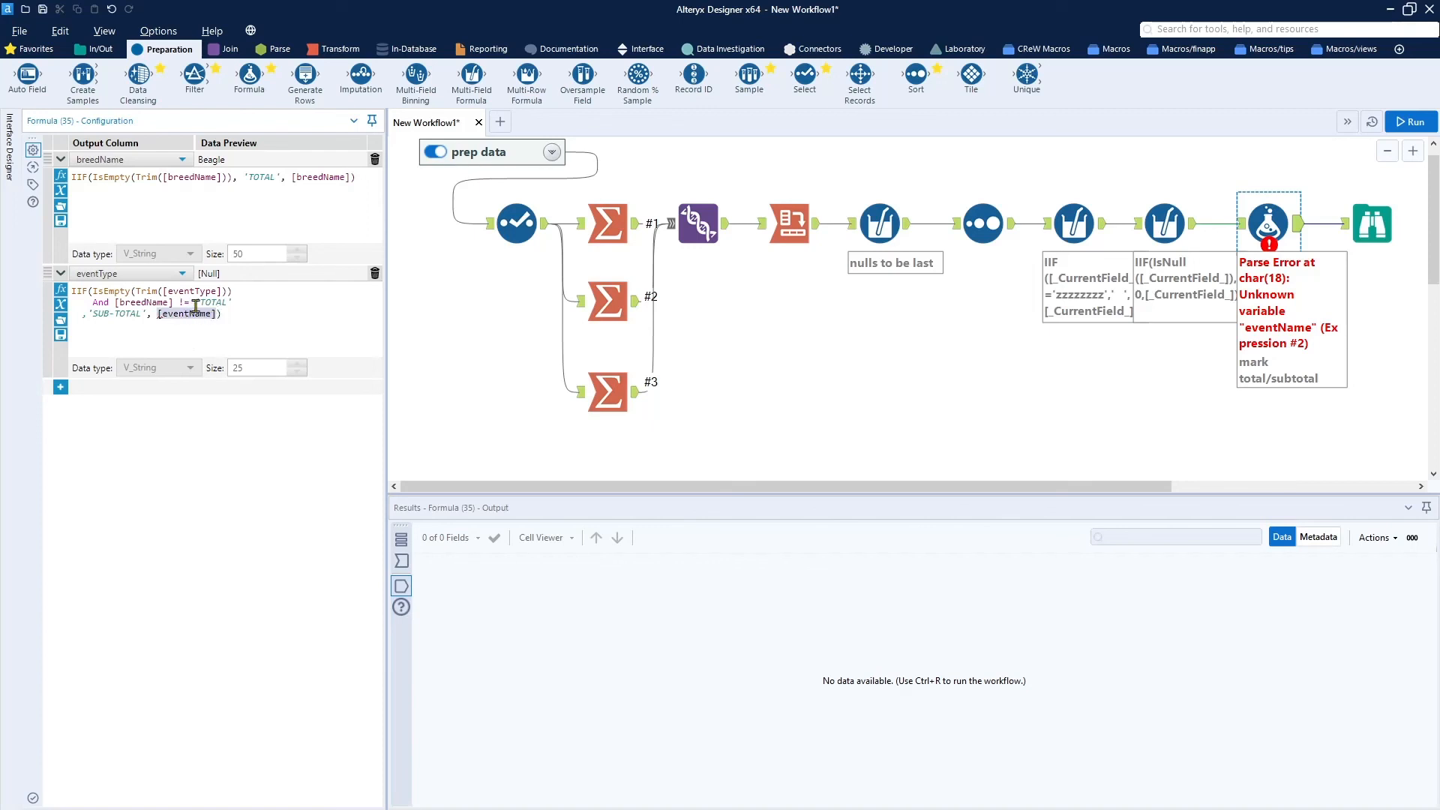
{"action": "type", "text": "[e"}
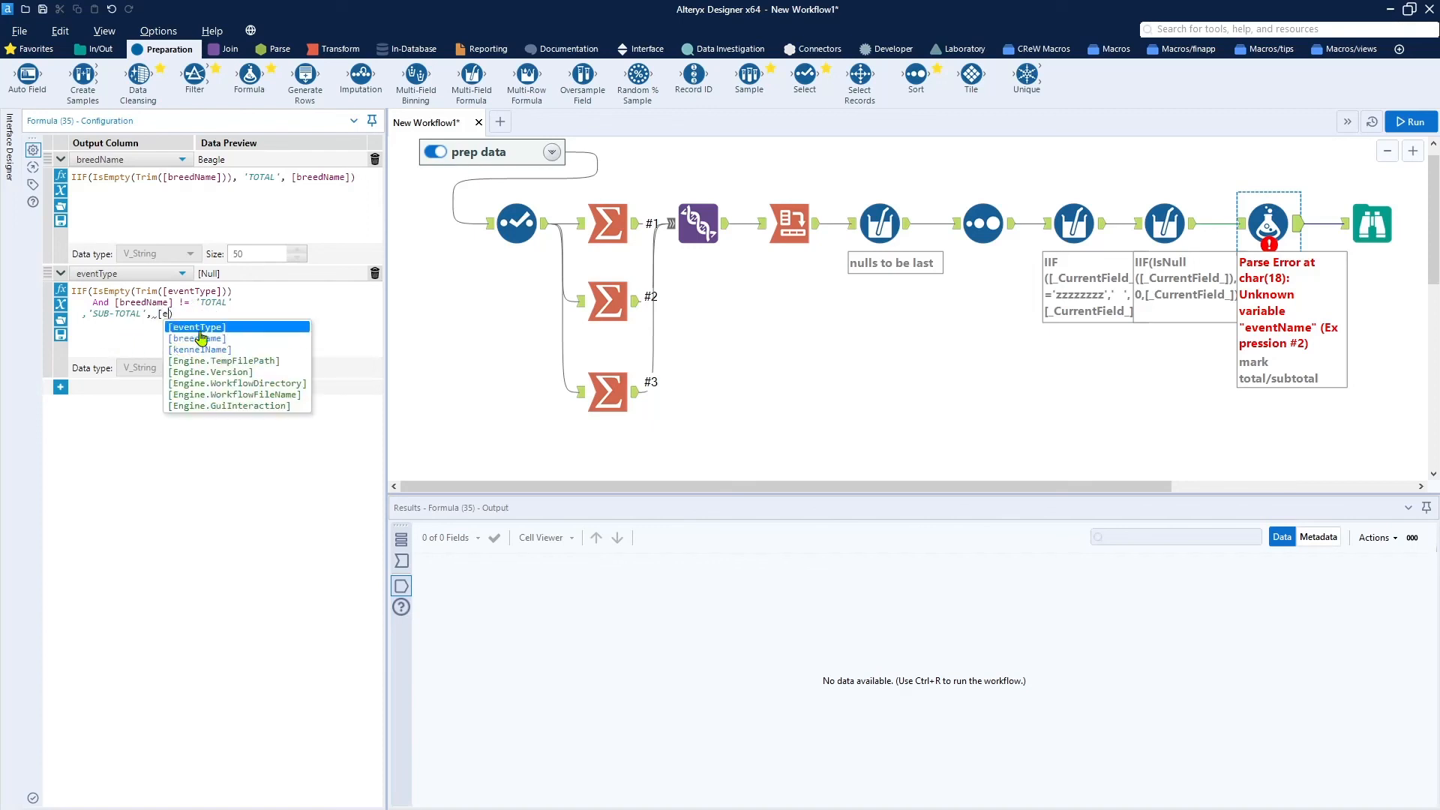
{"action": "left_click", "coordinate": [197, 328]}
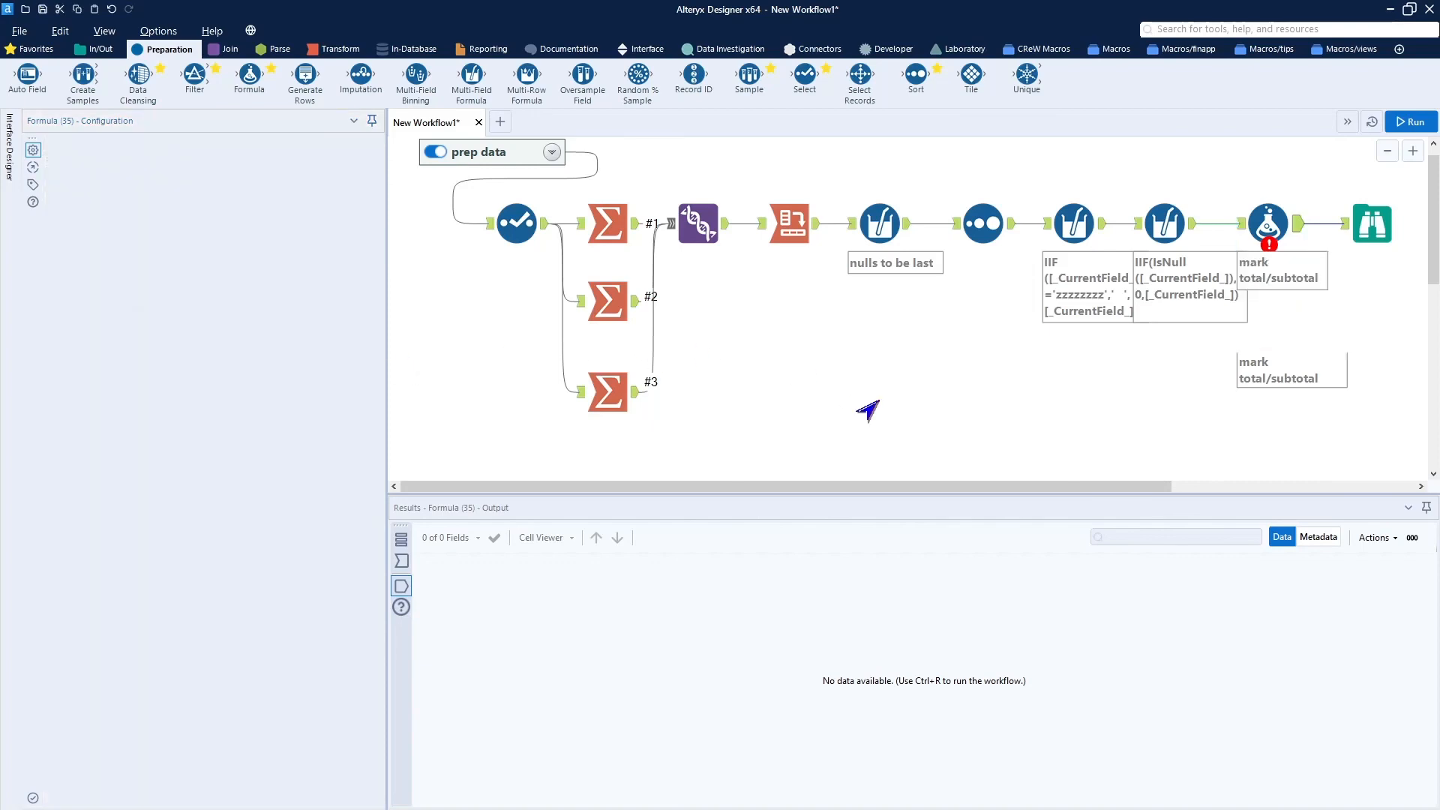
Run the workflow and check the SUB-TOTAL and TOTAL labels in the last records of the Browse tool's data.
{"action": "left_click", "coordinate": [1408, 122]}
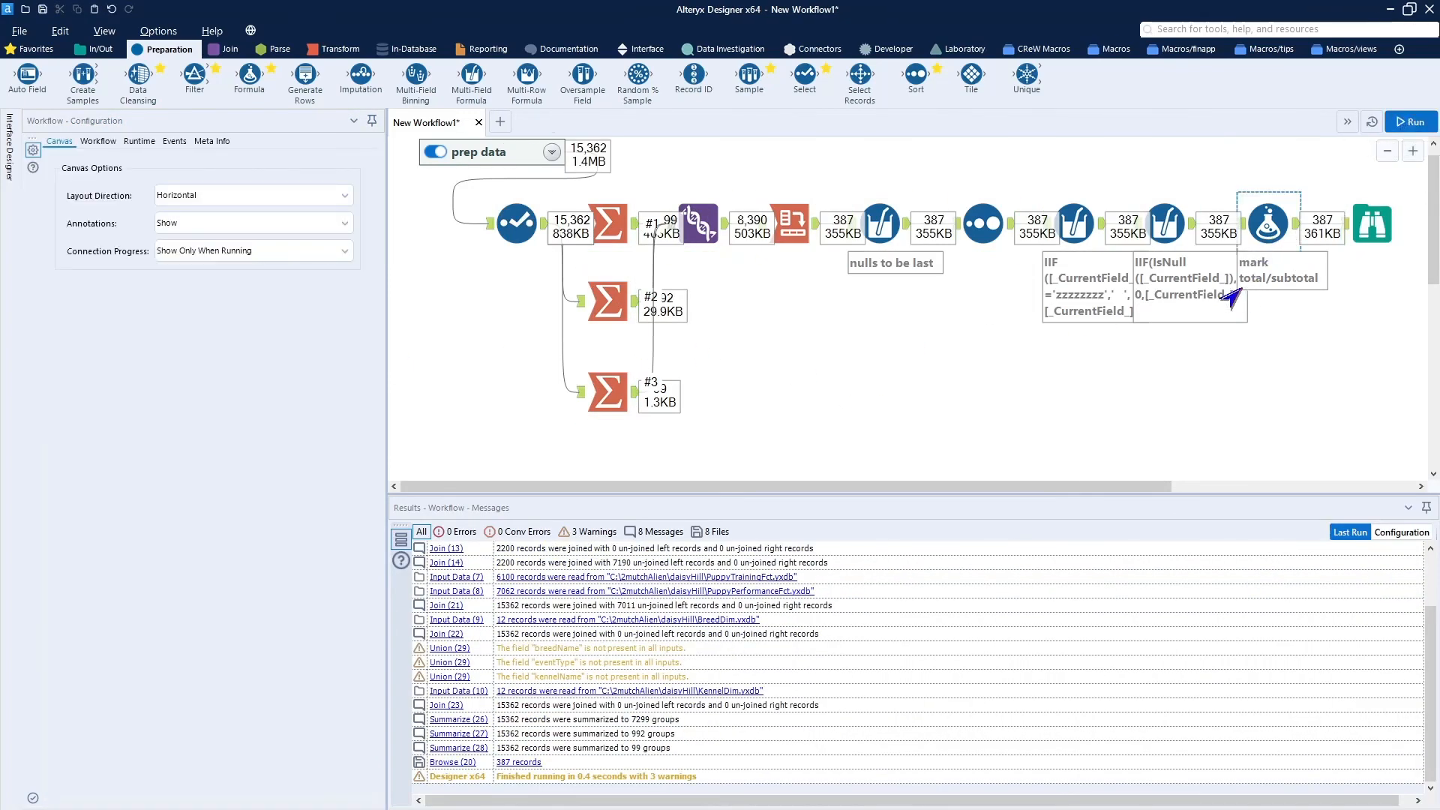
{"action": "left_click", "coordinate": [1390, 220]}
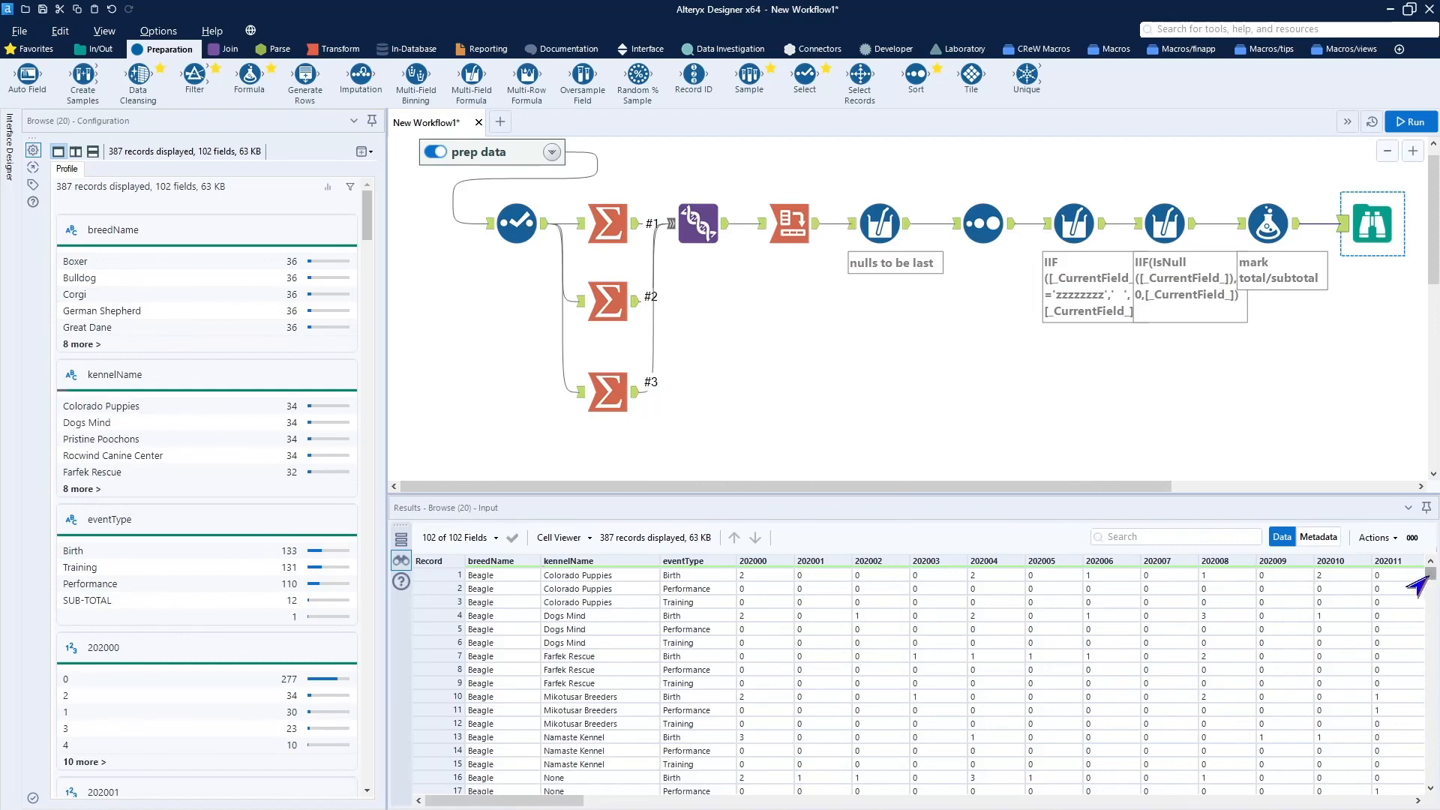
{"action": "left_click_drag", "start_coordinate": [1428, 573], "coordinate": [1396, 801]}
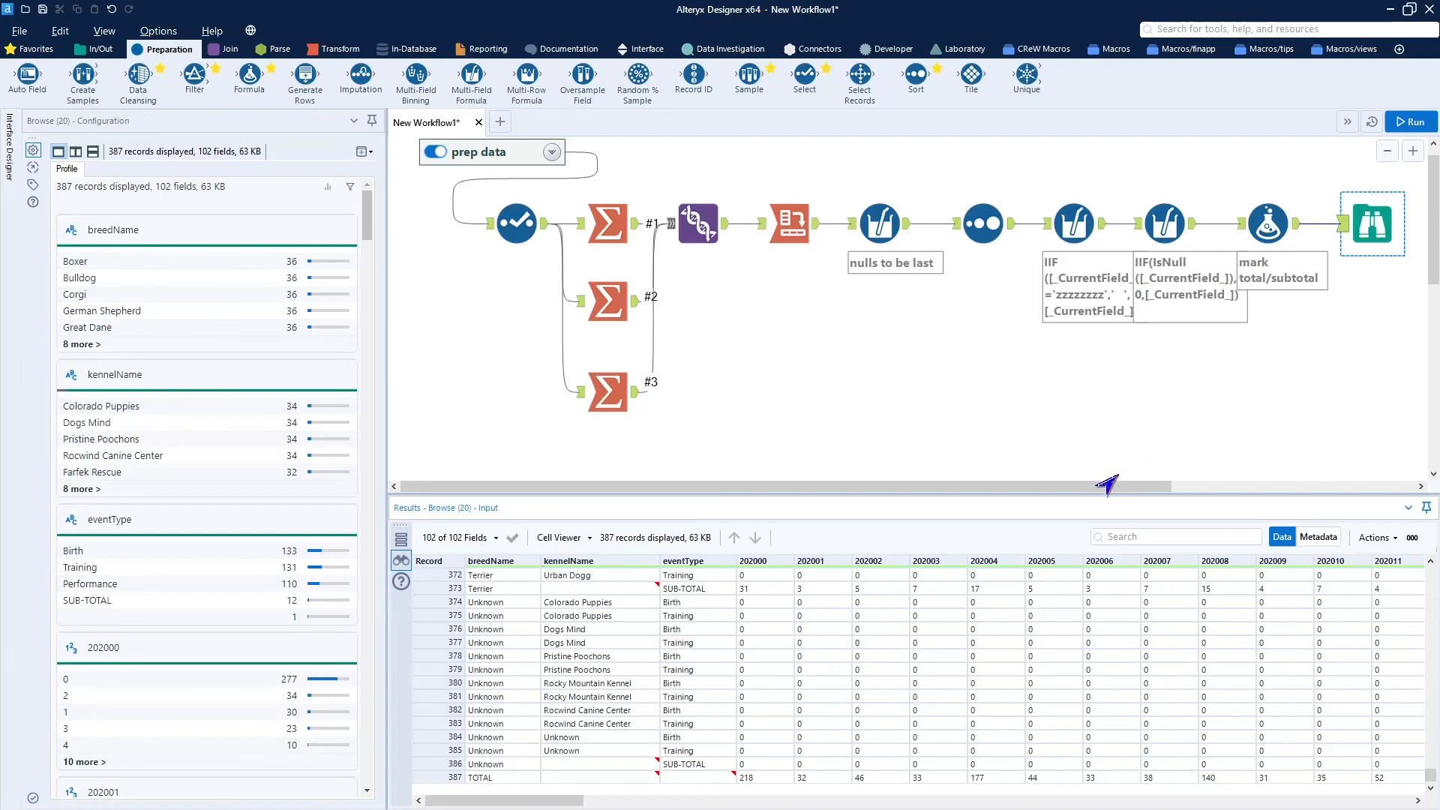
Add an Output Data tool connected to the "mark total/subtotal" Formula tool and align it directly below the Browse tool.
{"action": "left_click_drag", "start_coordinate": [1102, 487], "coordinate": [1179, 489]}
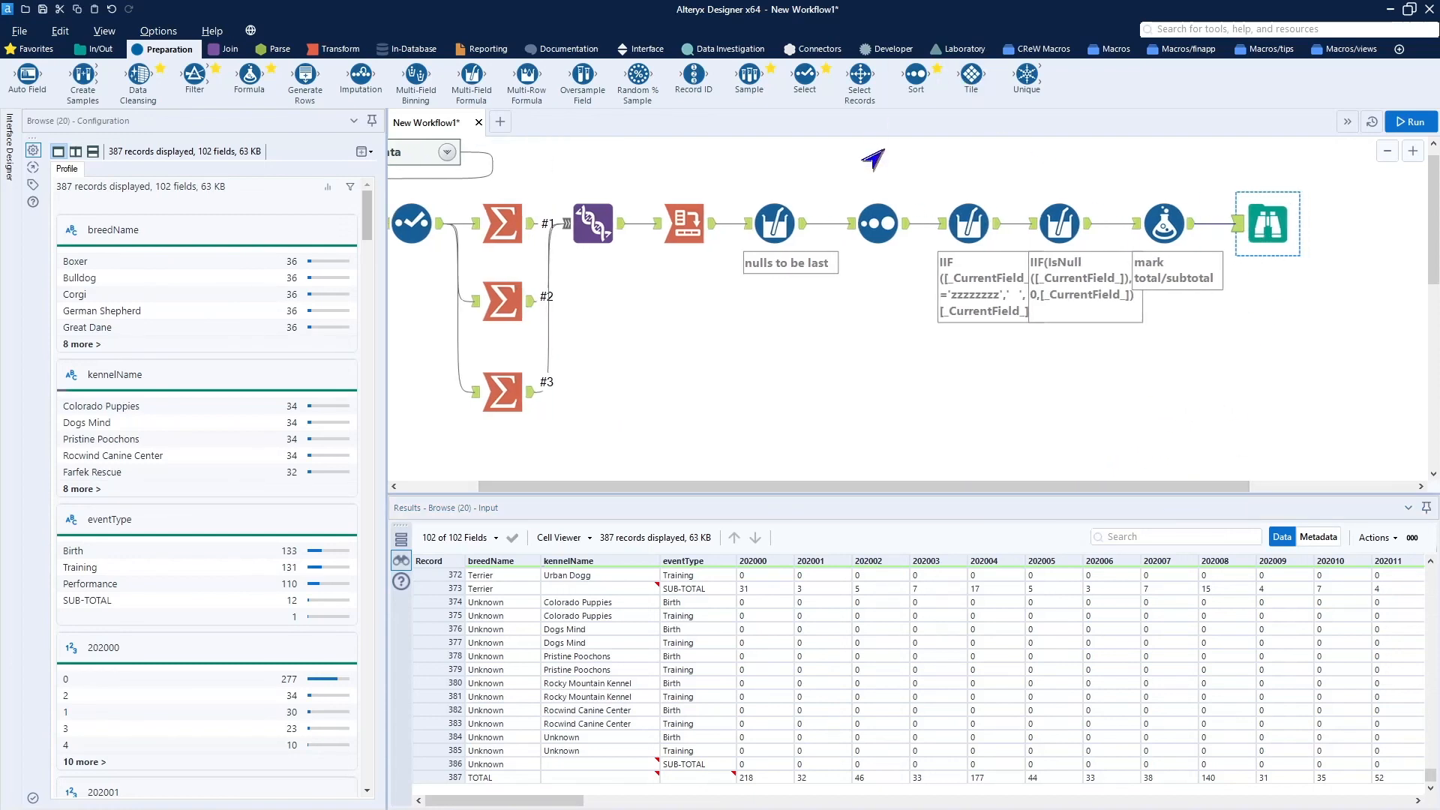
{"action": "left_click", "coordinate": [98, 50]}
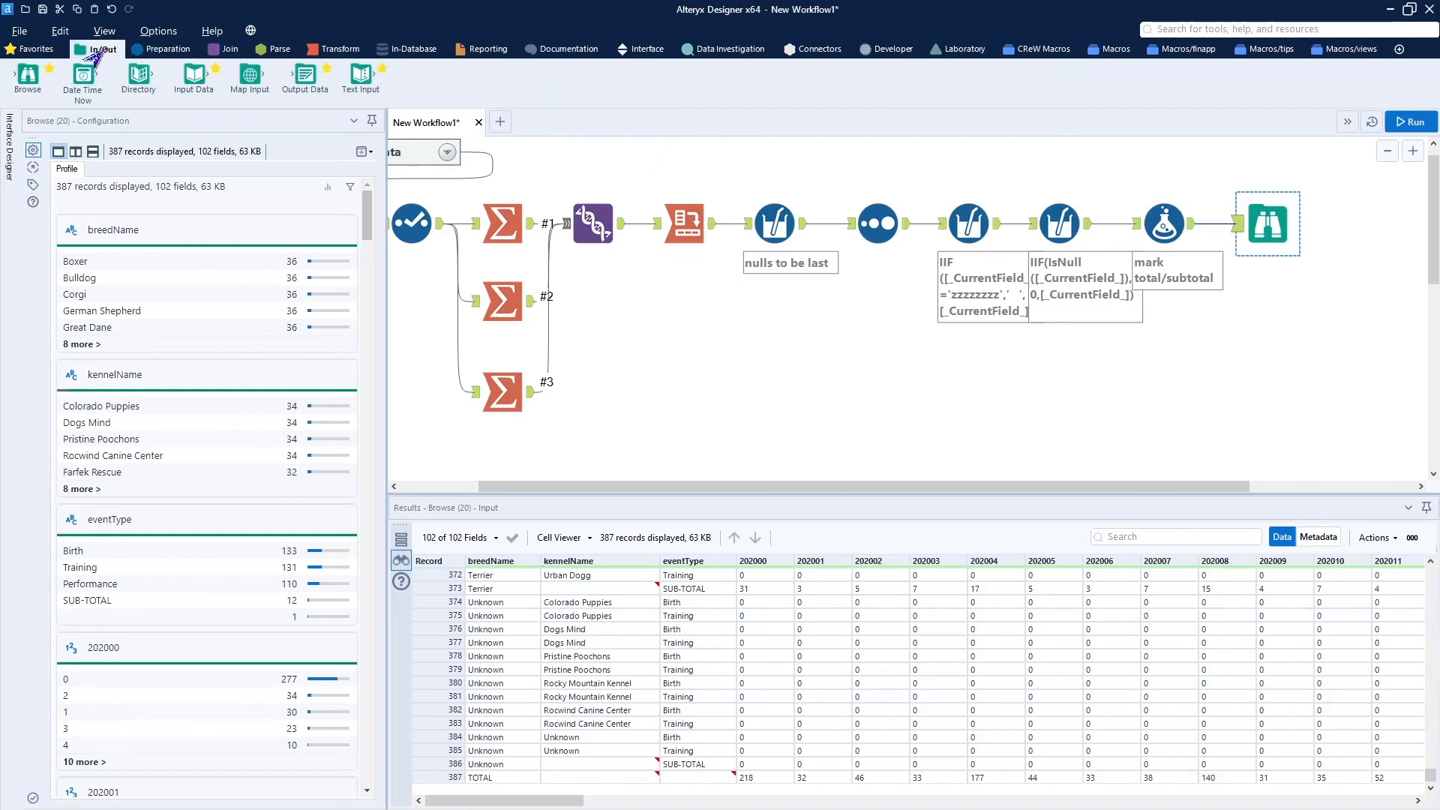
{"action": "left_click_drag", "start_coordinate": [305, 75], "coordinate": [1276, 297]}
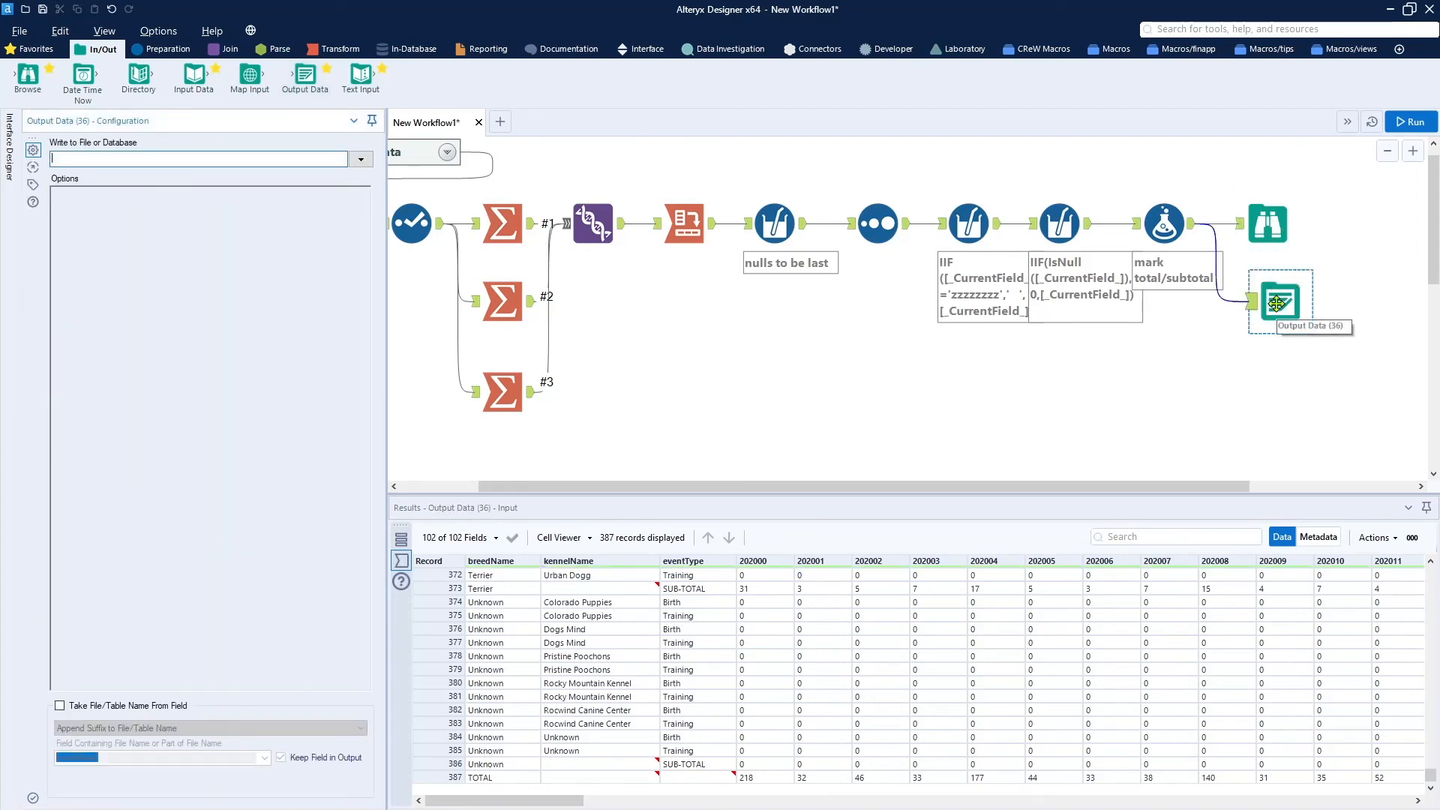
{"action": "left_click_drag", "start_coordinate": [1276, 303], "coordinate": [1264, 300]}
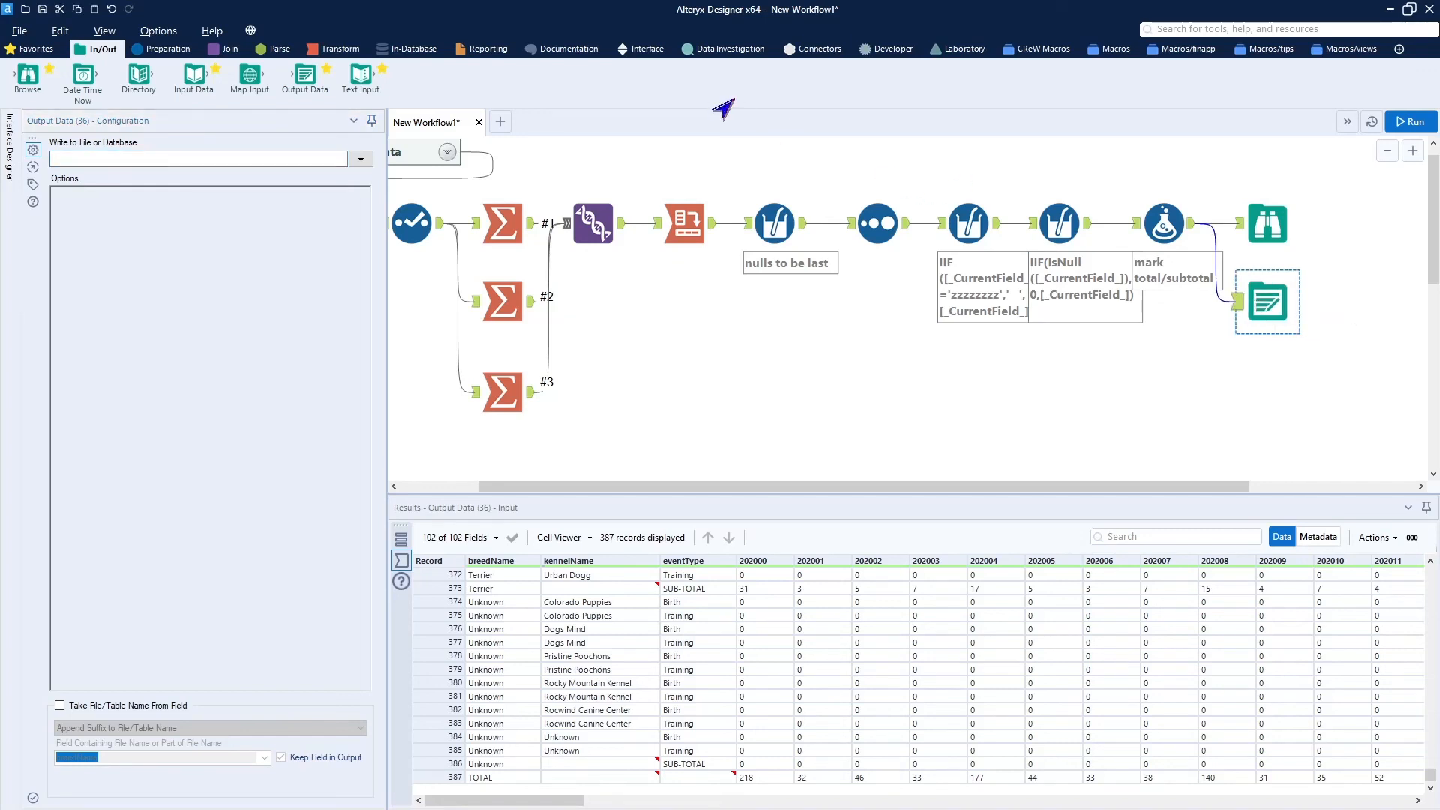
Set the output to sheet Data of the existing Daisy Hill Pivot Table.xlsx in the wip folder, using Overwrite File (Remove).
{"action": "left_click", "coordinate": [361, 159]}
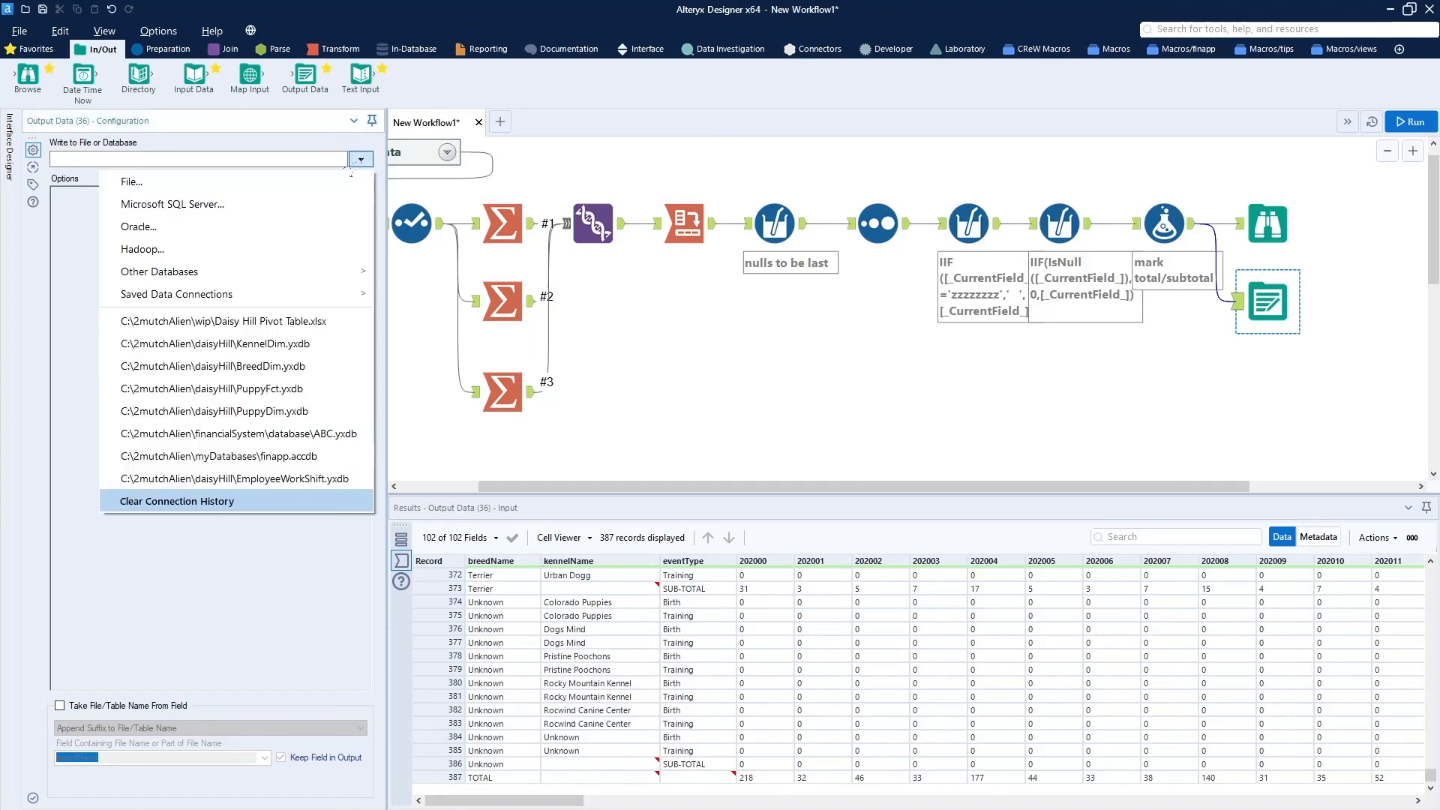
{"action": "left_click", "coordinate": [234, 186]}
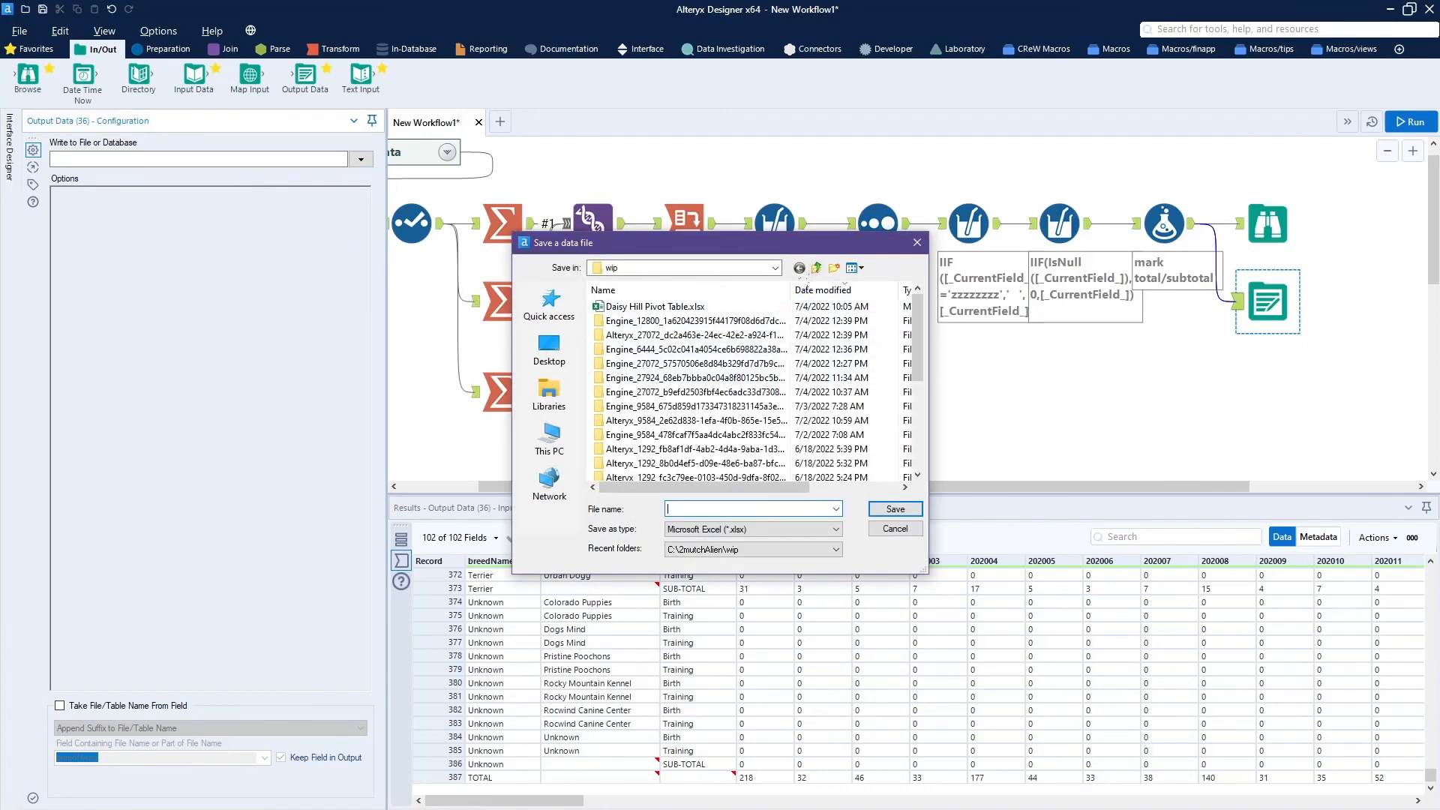
{"action": "left_click", "coordinate": [695, 306]}
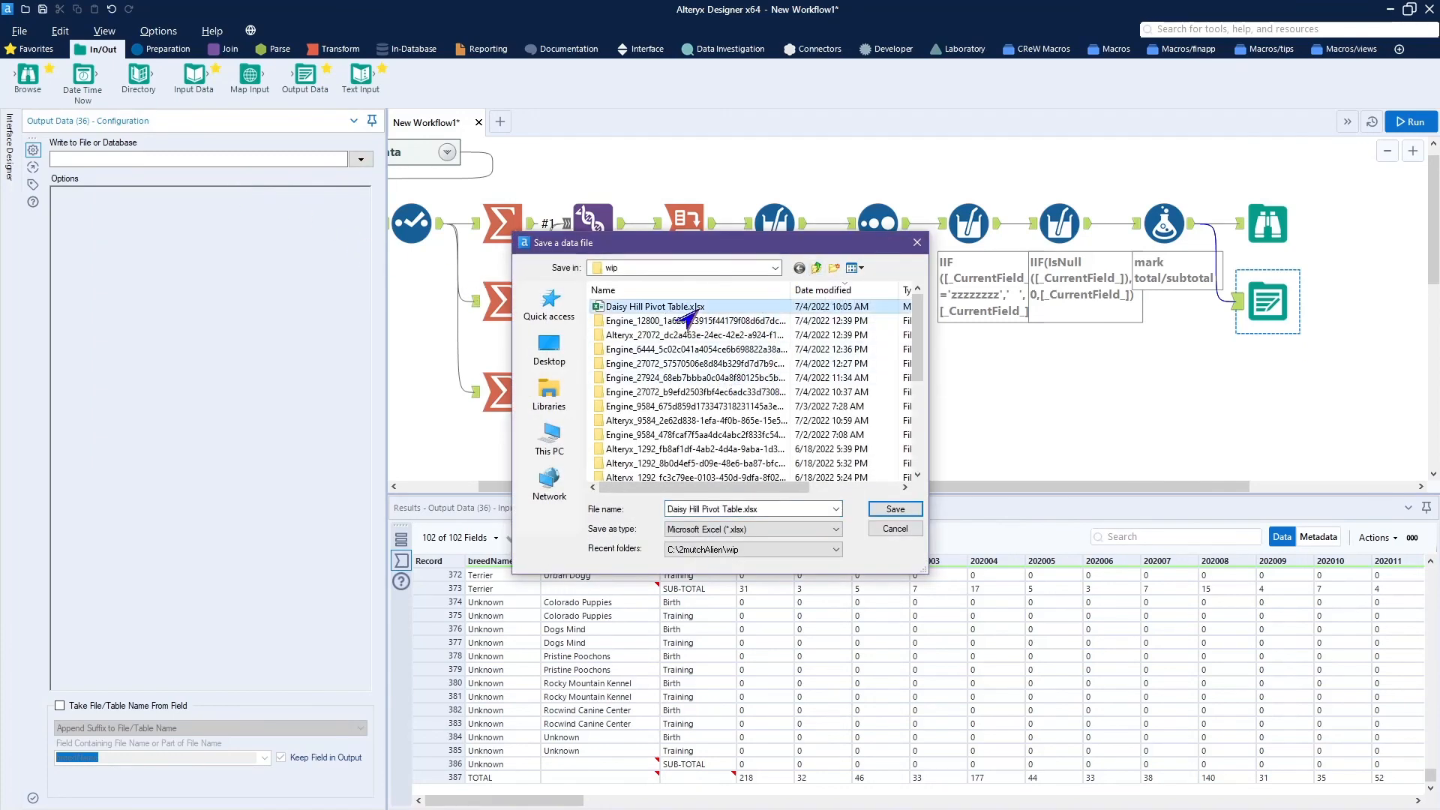
{"action": "double_click", "coordinate": [695, 307]}
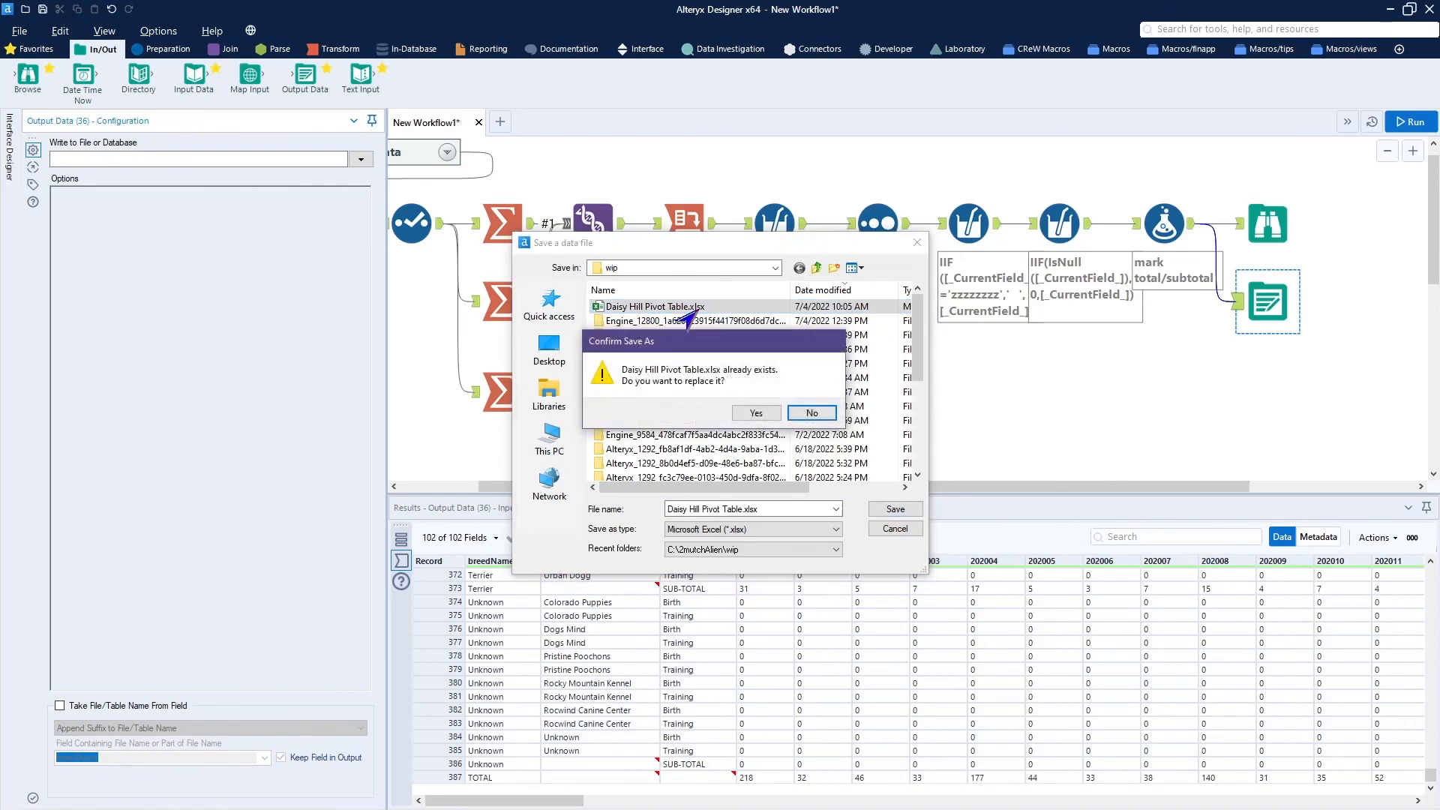
{"action": "left_click", "coordinate": [758, 413]}
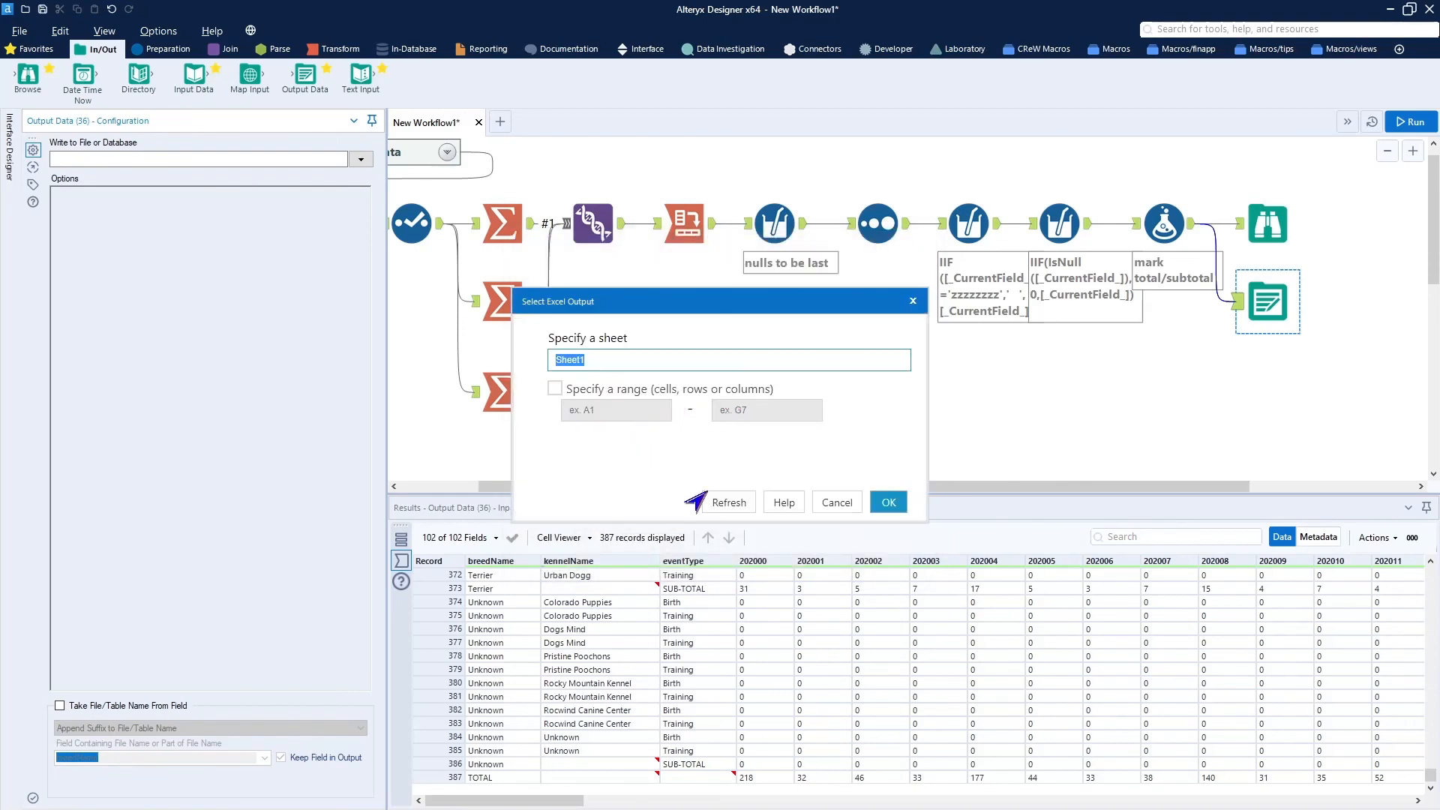
{"action": "type", "text": "Data"}
{"action": "left_click", "coordinate": [887, 502]}
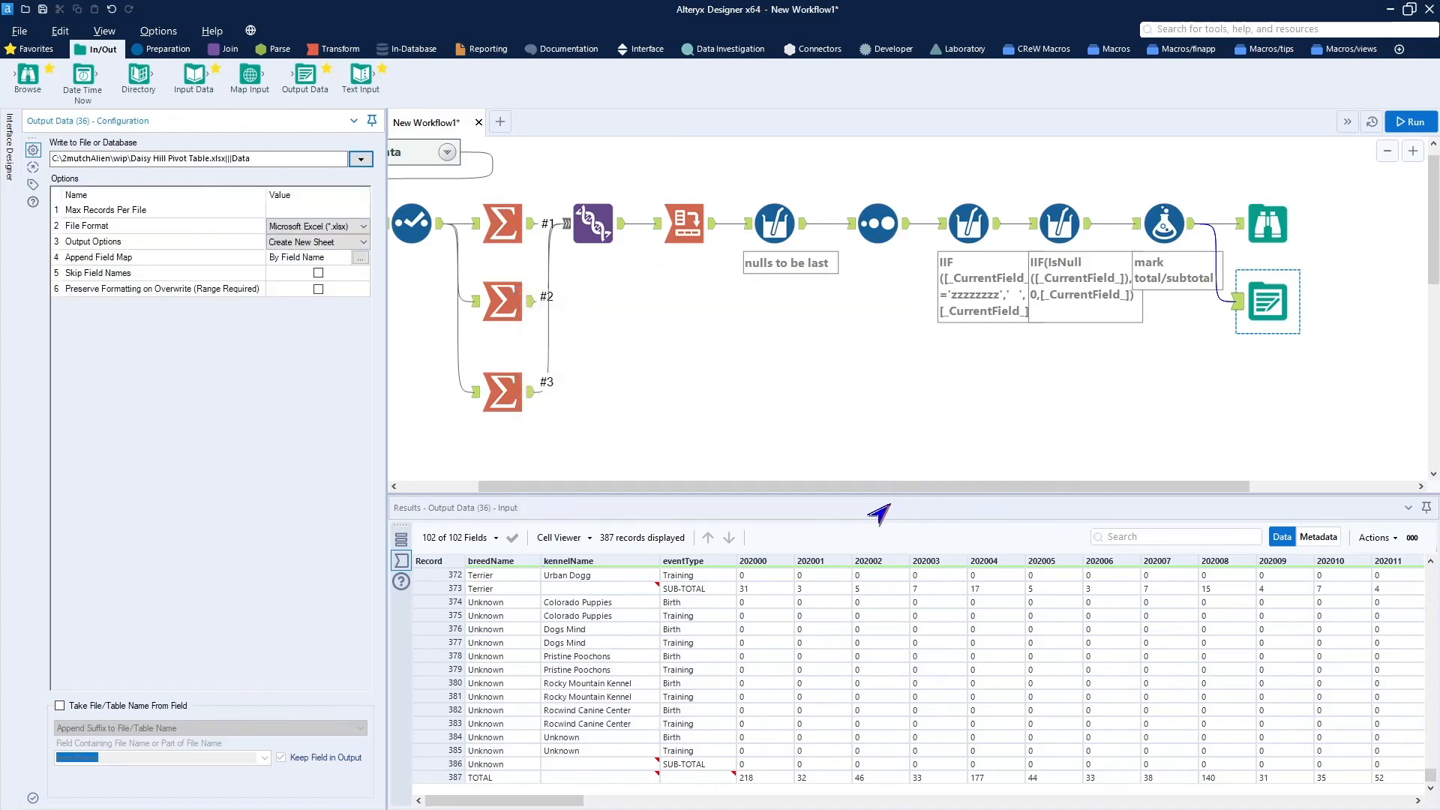
{"action": "left_click", "coordinate": [336, 246]}
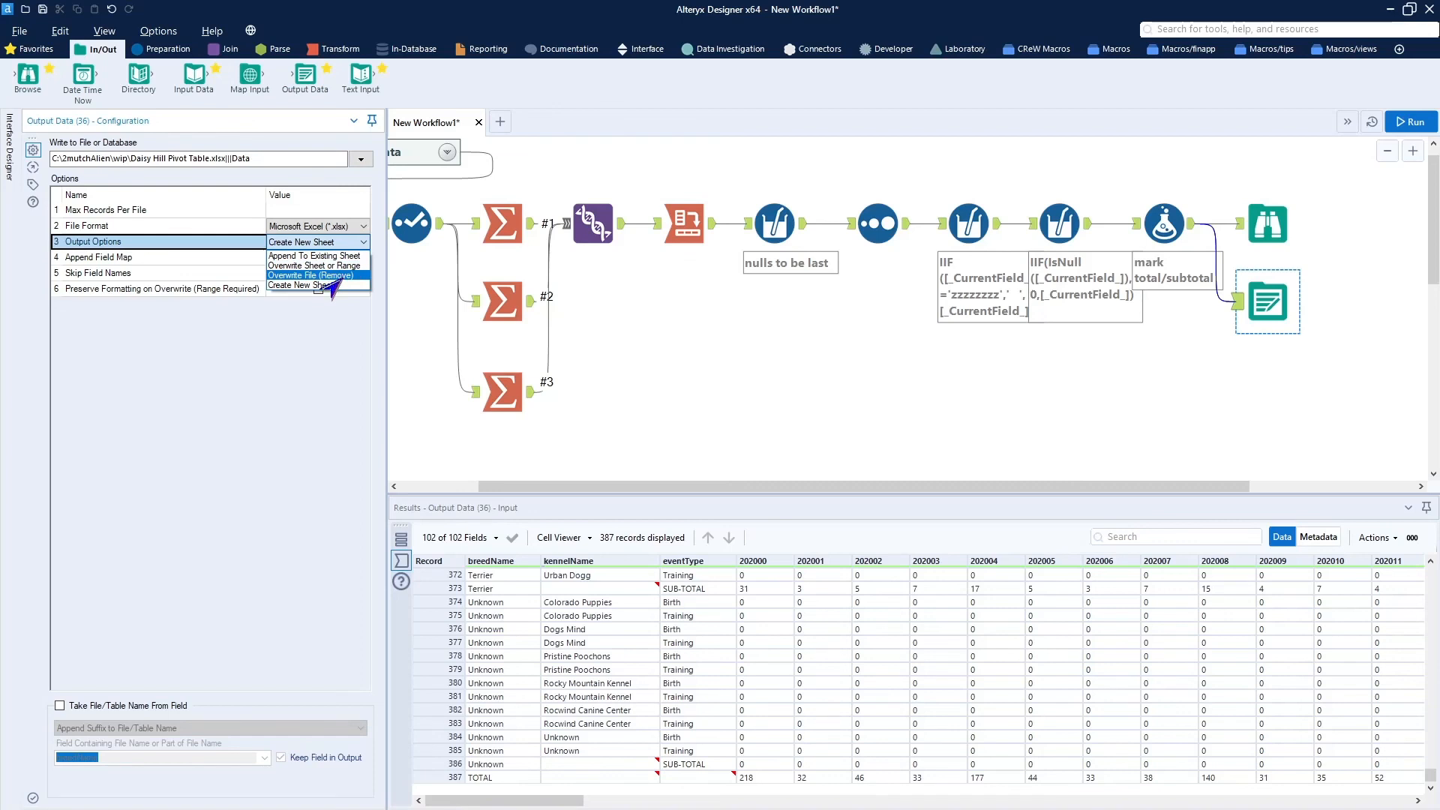
{"action": "left_click", "coordinate": [336, 275]}
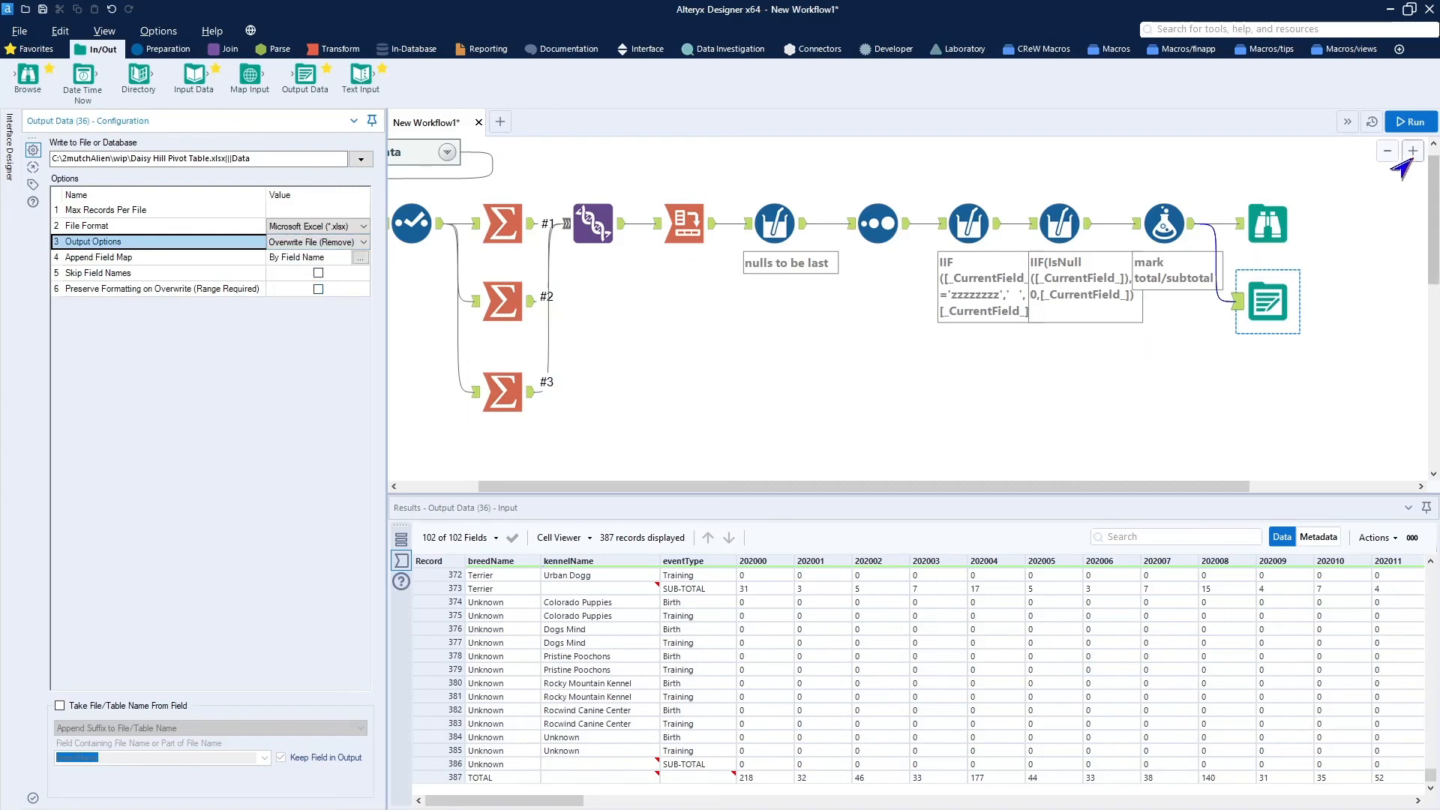
Run the workflow to write the Excel file, open the written workbook to review its Data sheet, and close it.
{"action": "left_click", "coordinate": [1407, 122]}
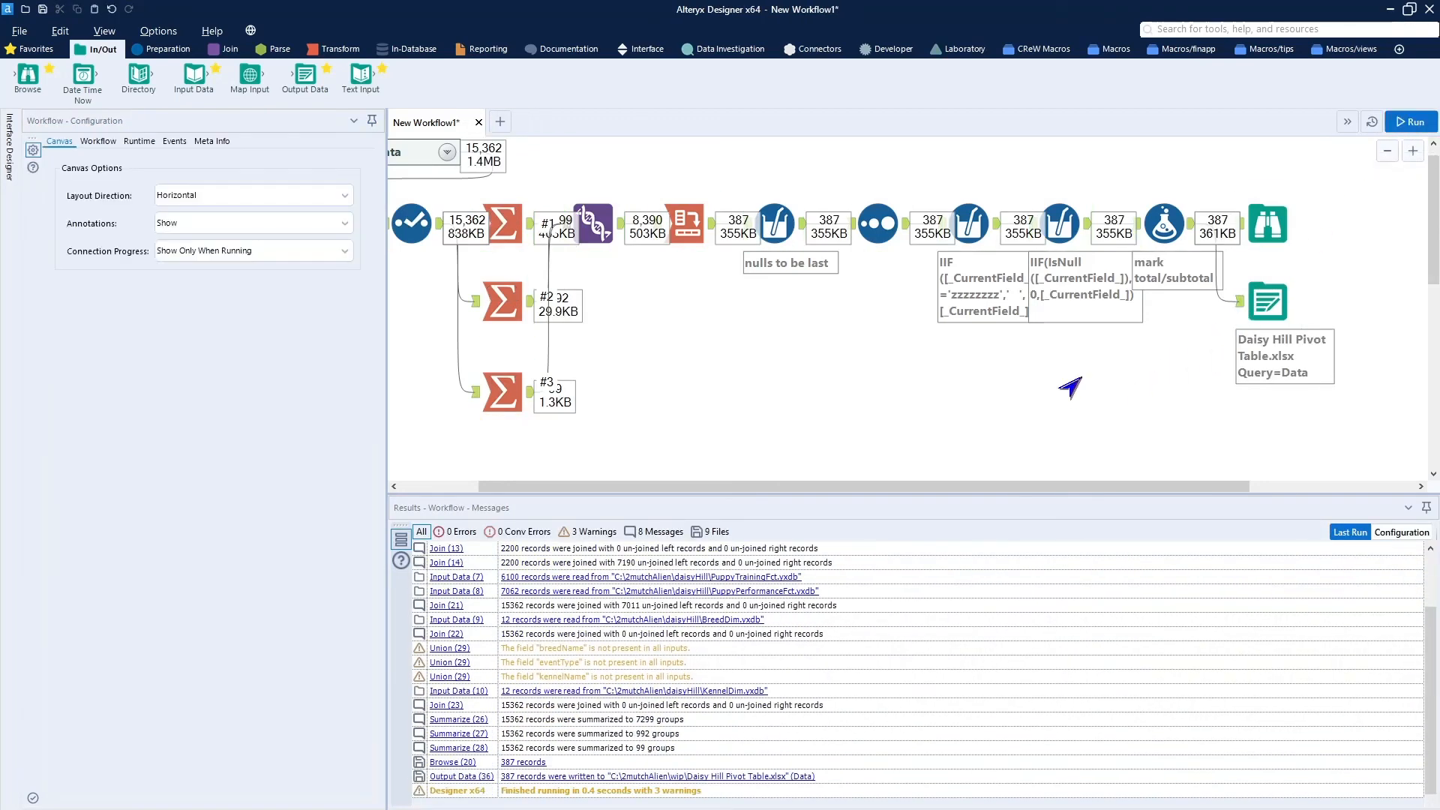
{"action": "left_click", "coordinate": [721, 777]}
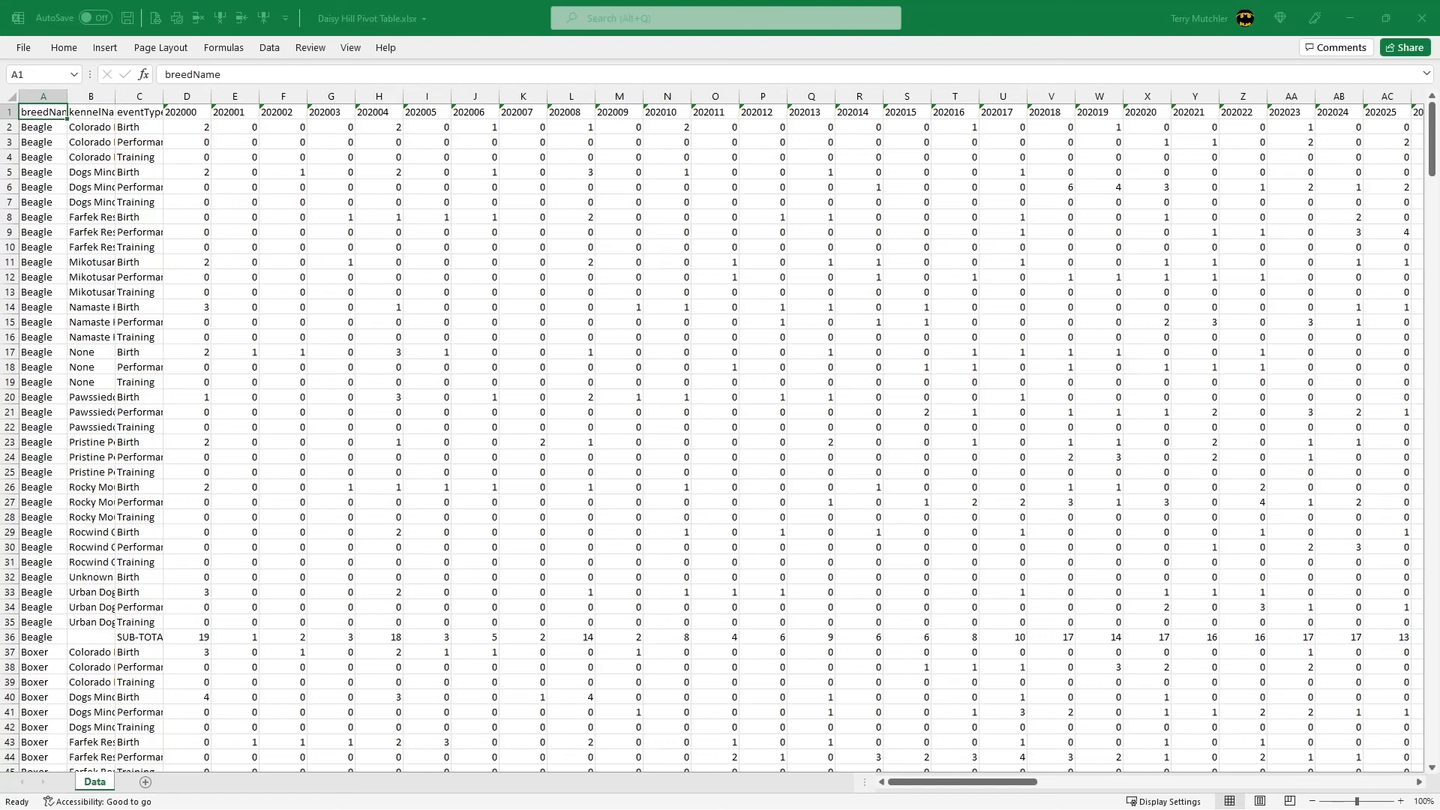
{"action": "left_click", "coordinate": [1411, 24]}
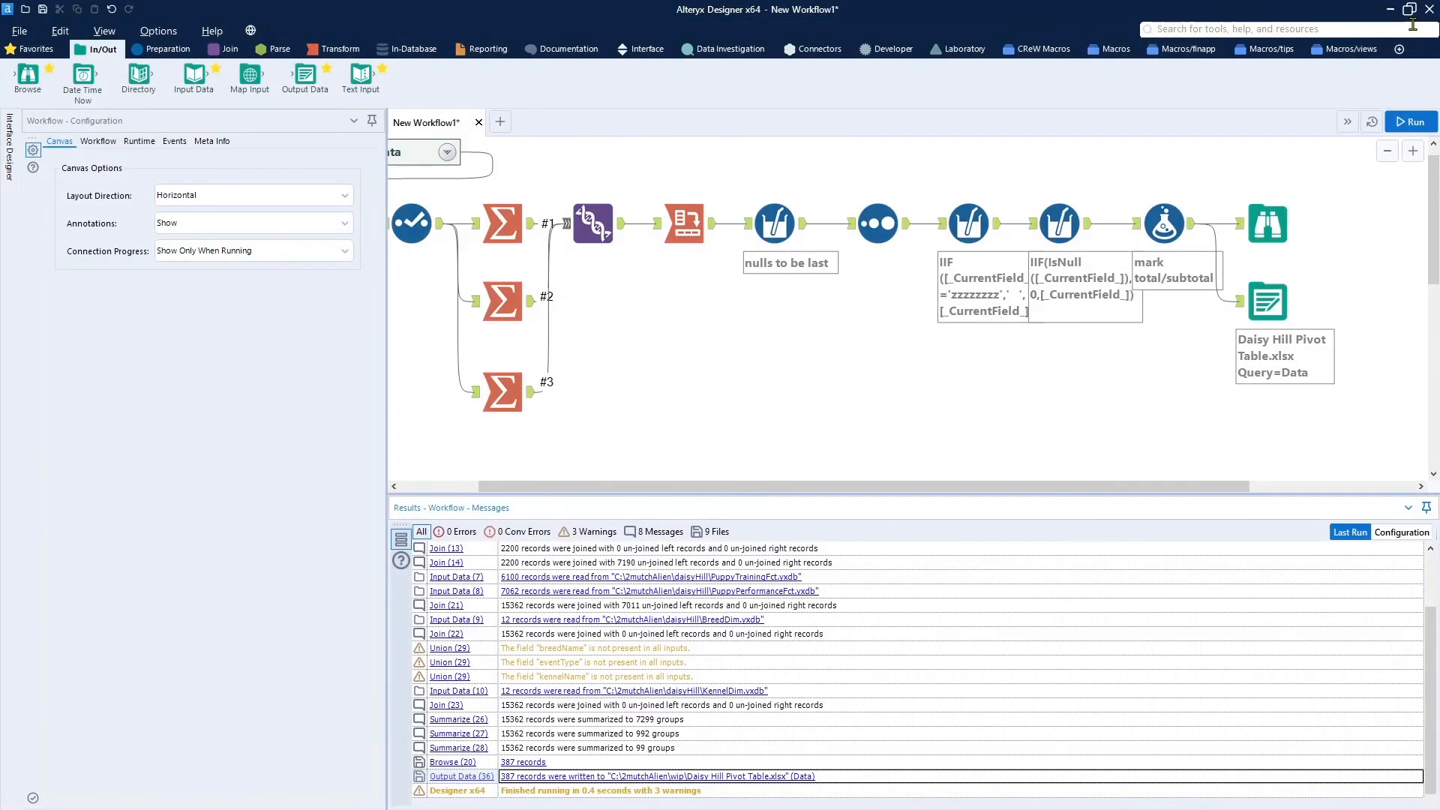